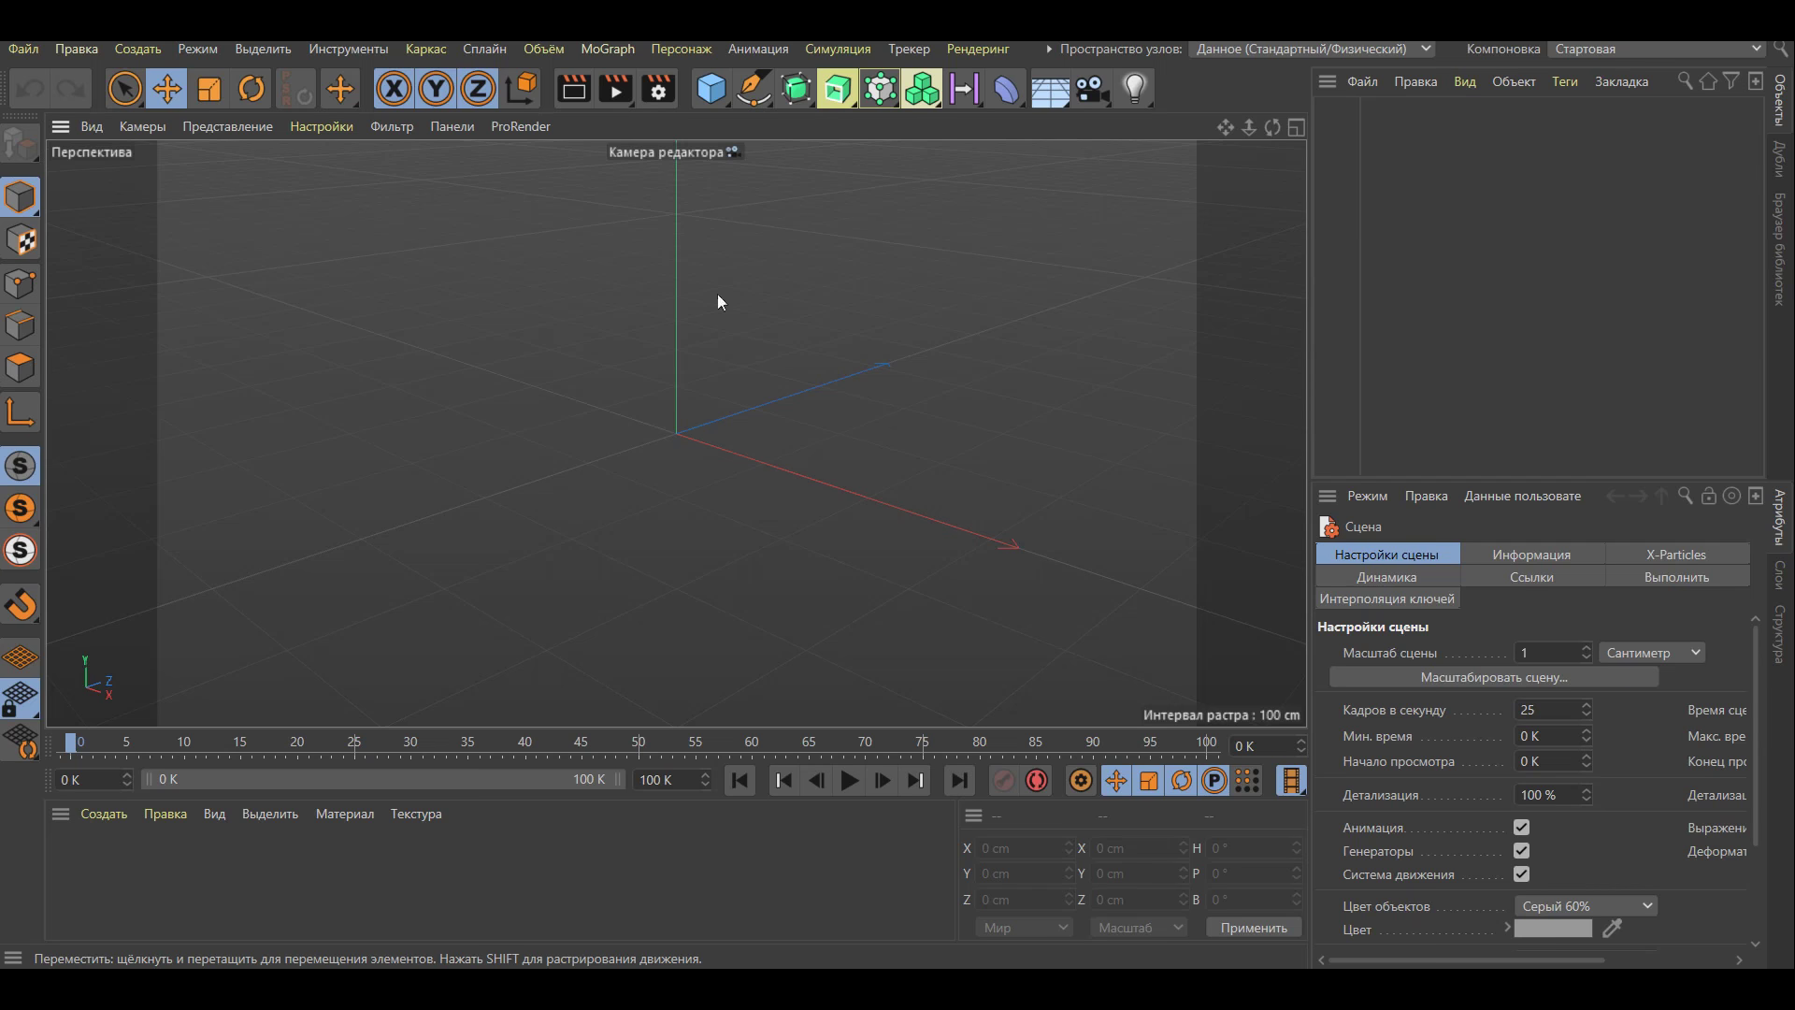
# Add a Sphere and a Null object, renaming the Null to Эмитер 1
pyautogui.click(710, 87)
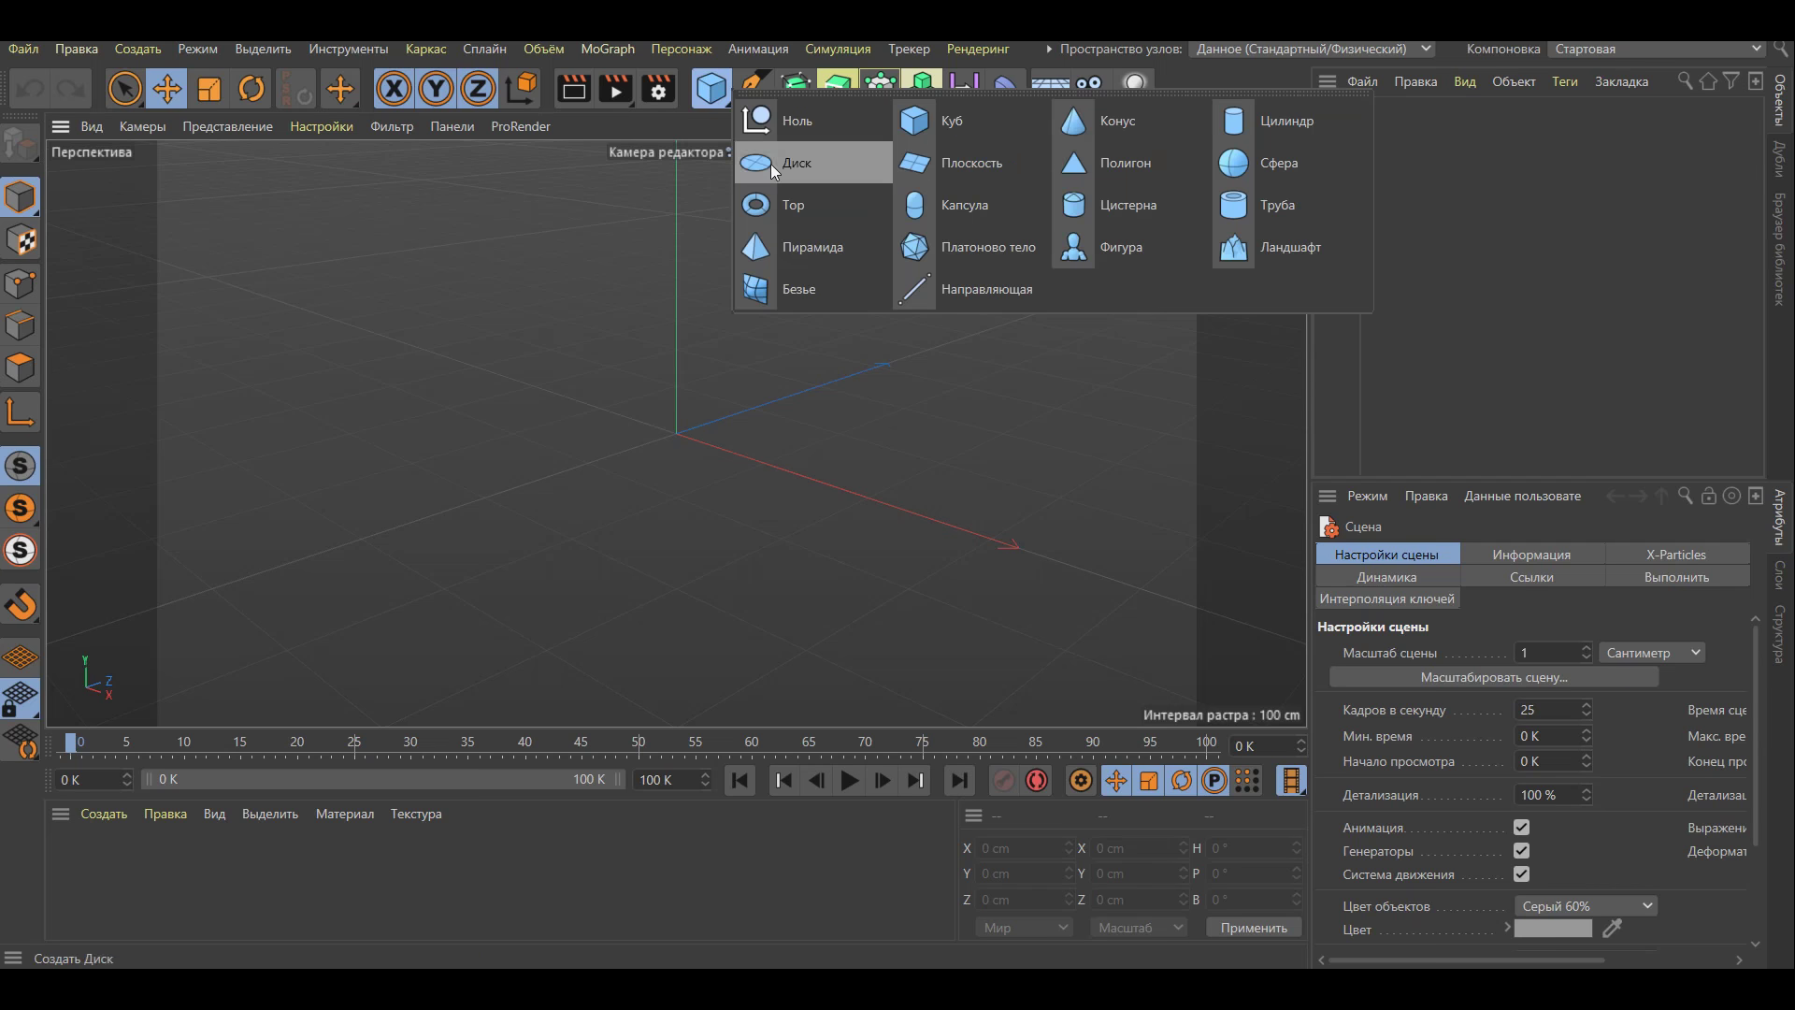
pyautogui.click(1265, 170)
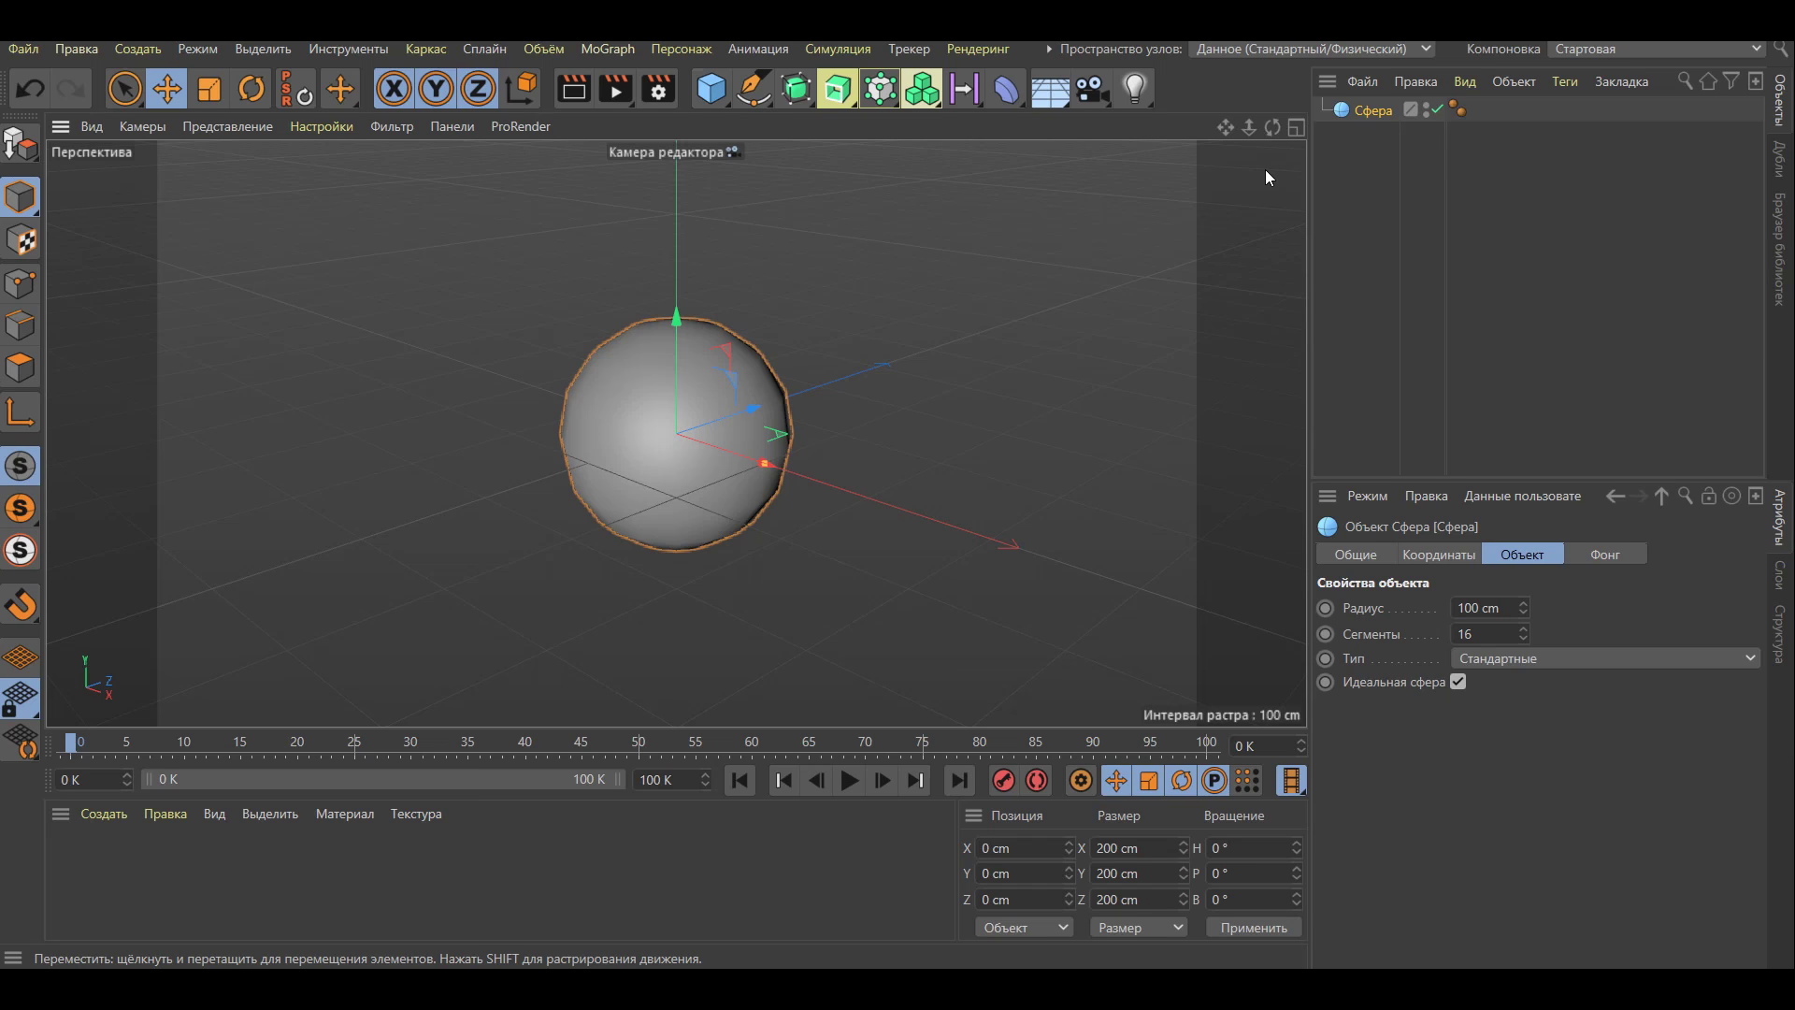
pyautogui.click(710, 87)
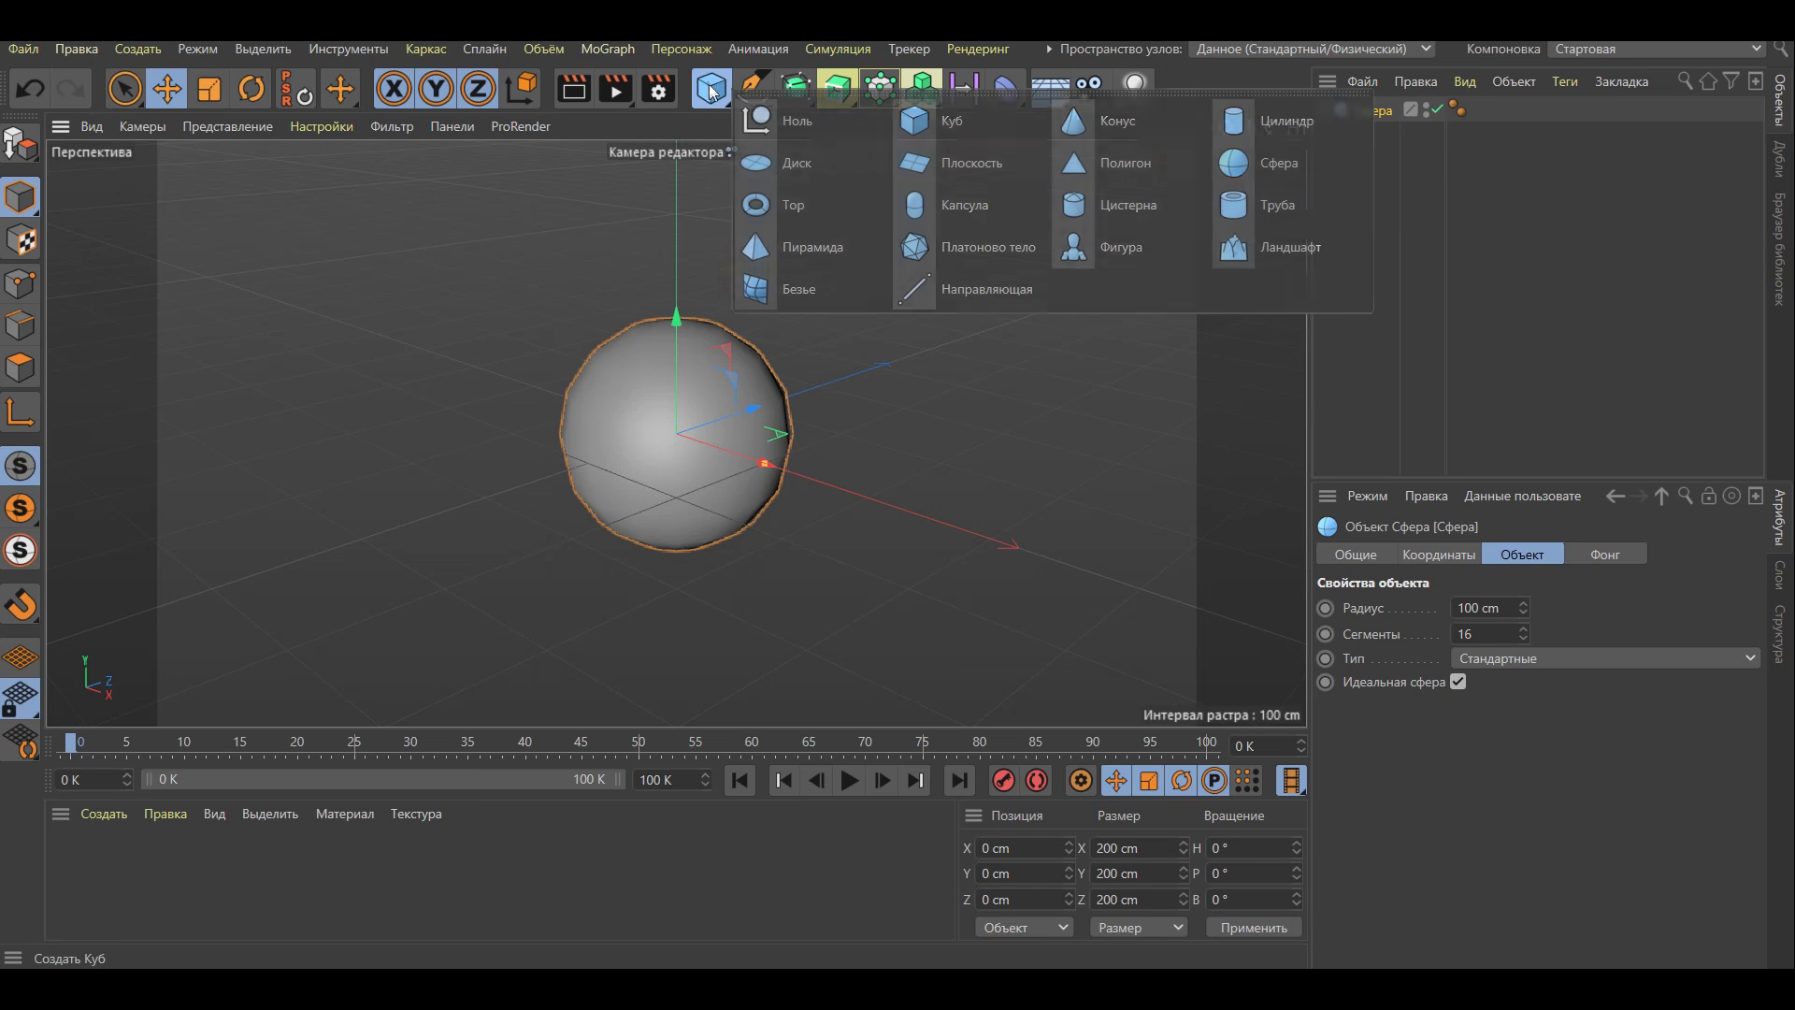
pyautogui.click(920, 110)
pyautogui.doubleClick(1373, 111)
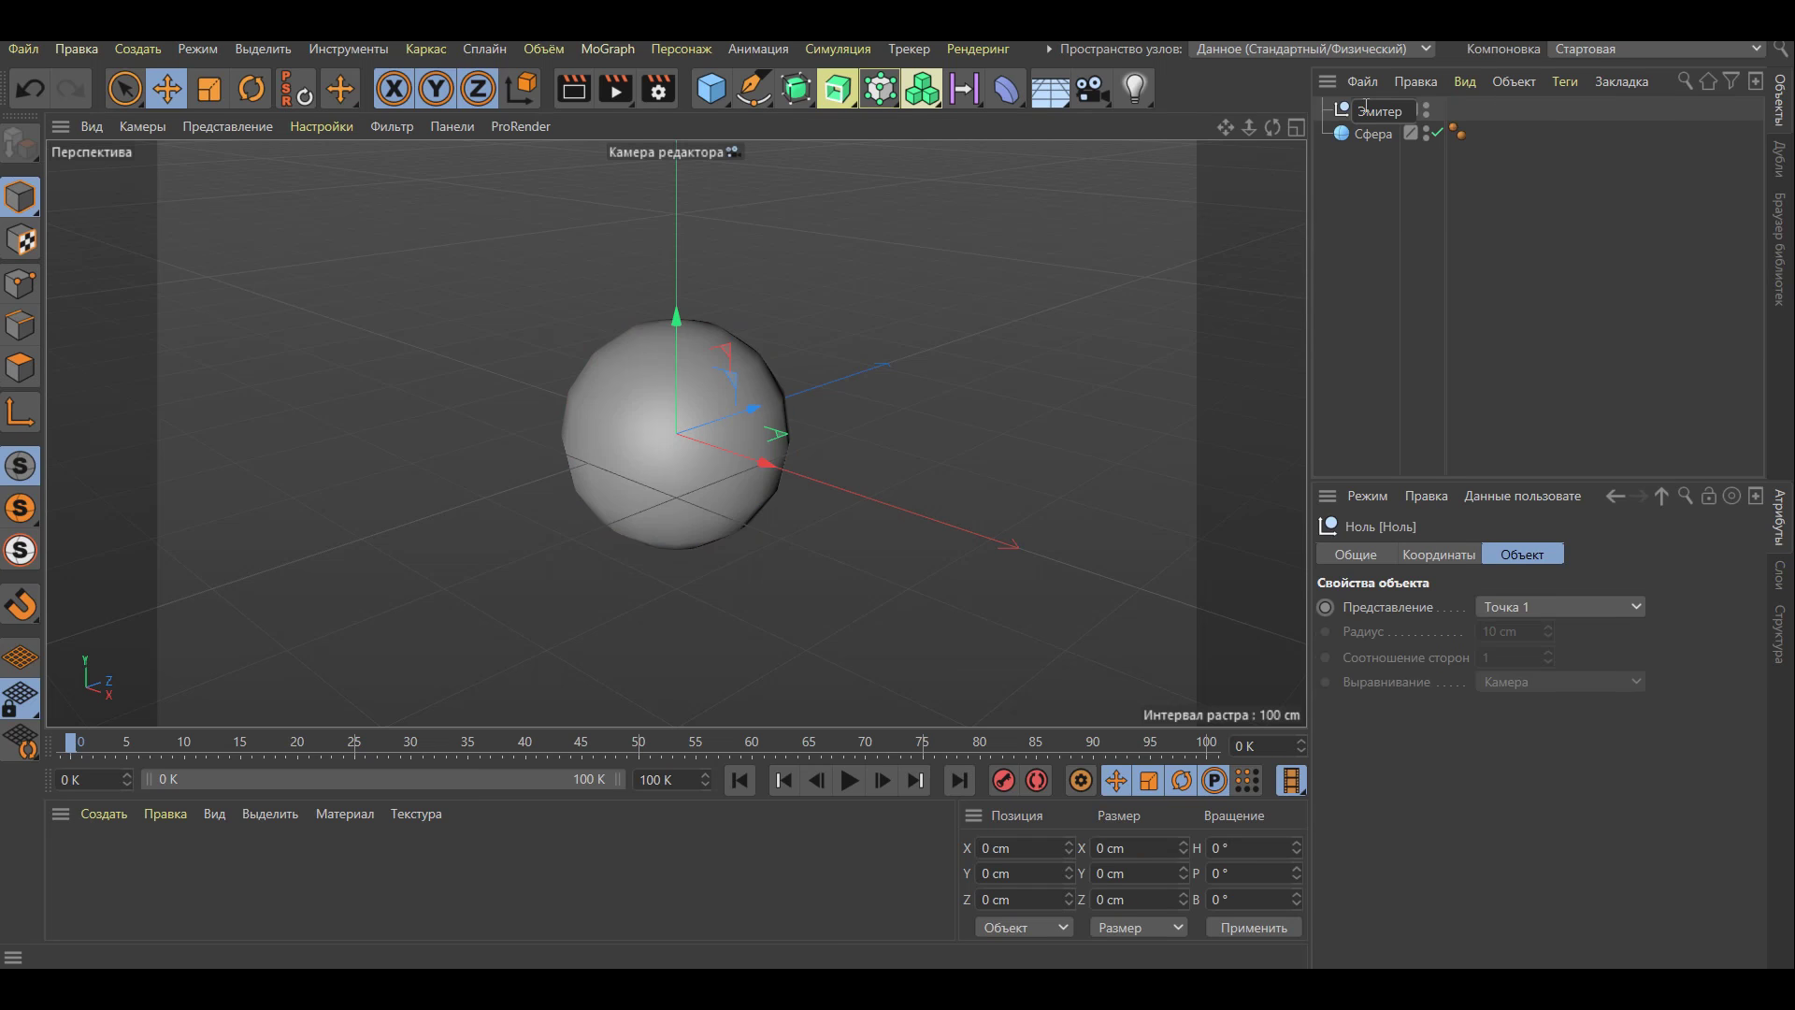
# Attach an XPresso tag to Эмитер 1 and place its node editor beside the viewport
pyautogui.rightClick(1369, 111)
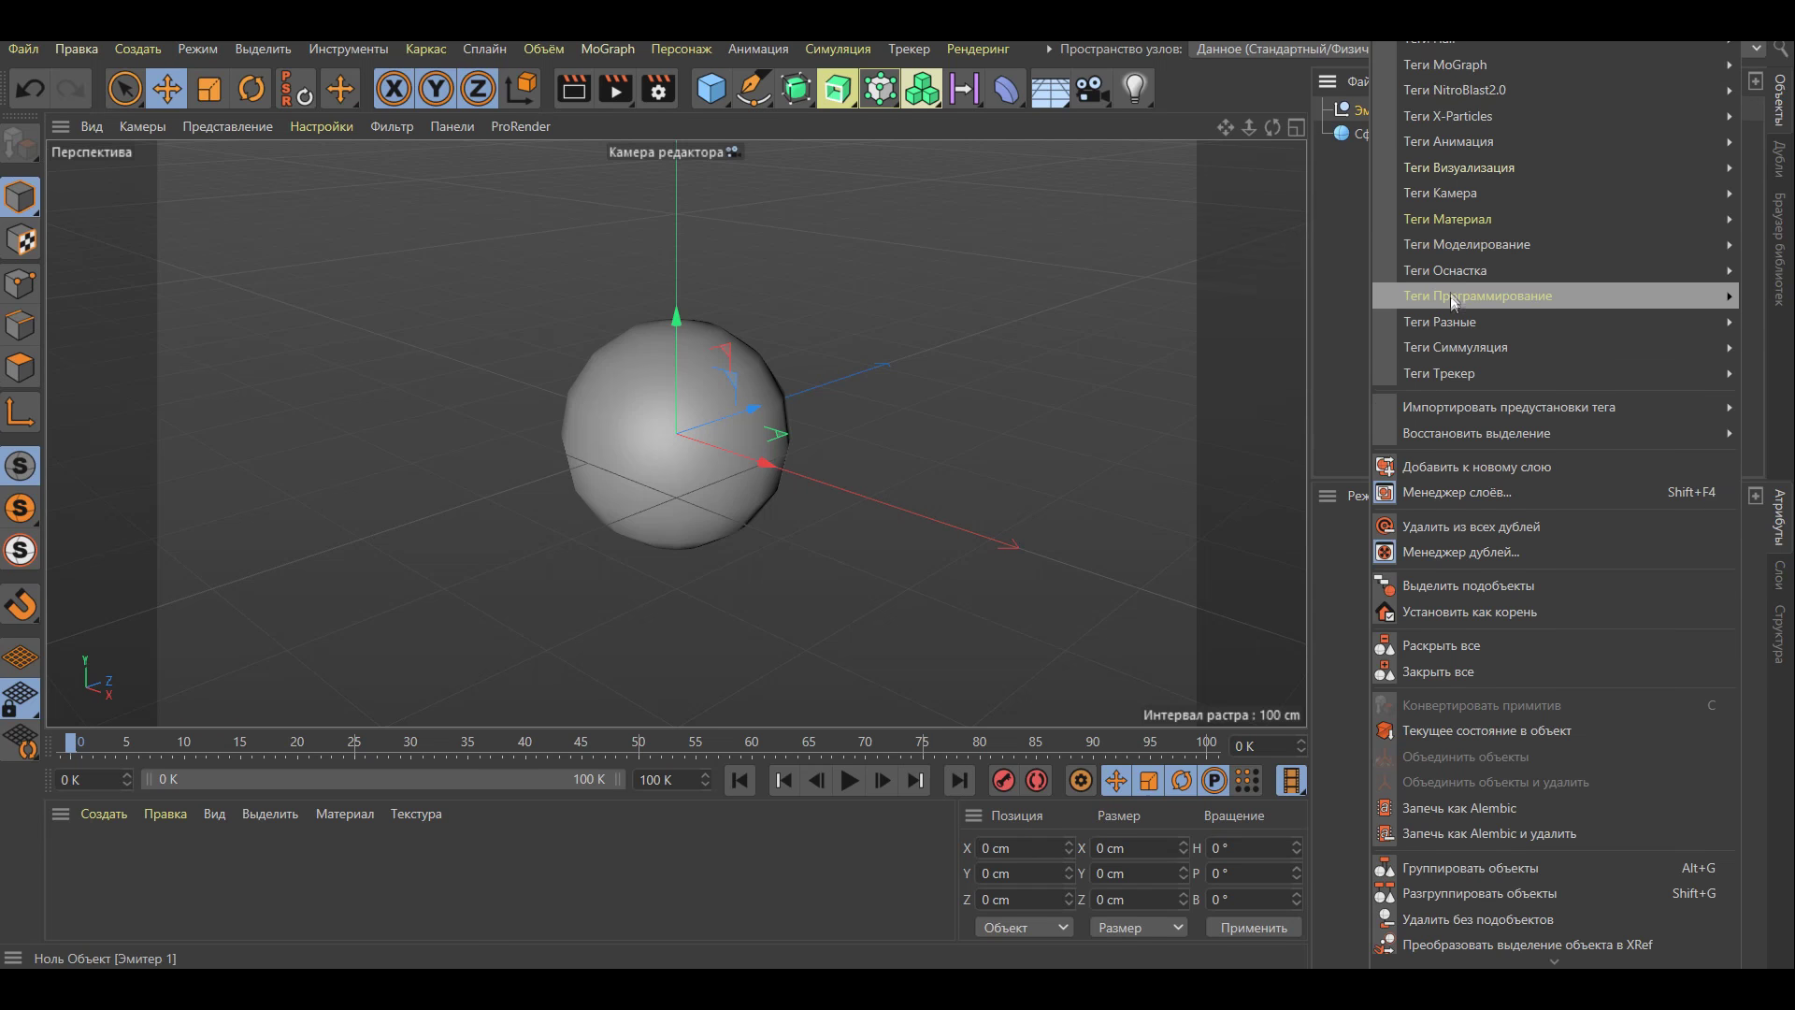
pyautogui.moveTo(1478, 296)
pyautogui.click(1244, 321)
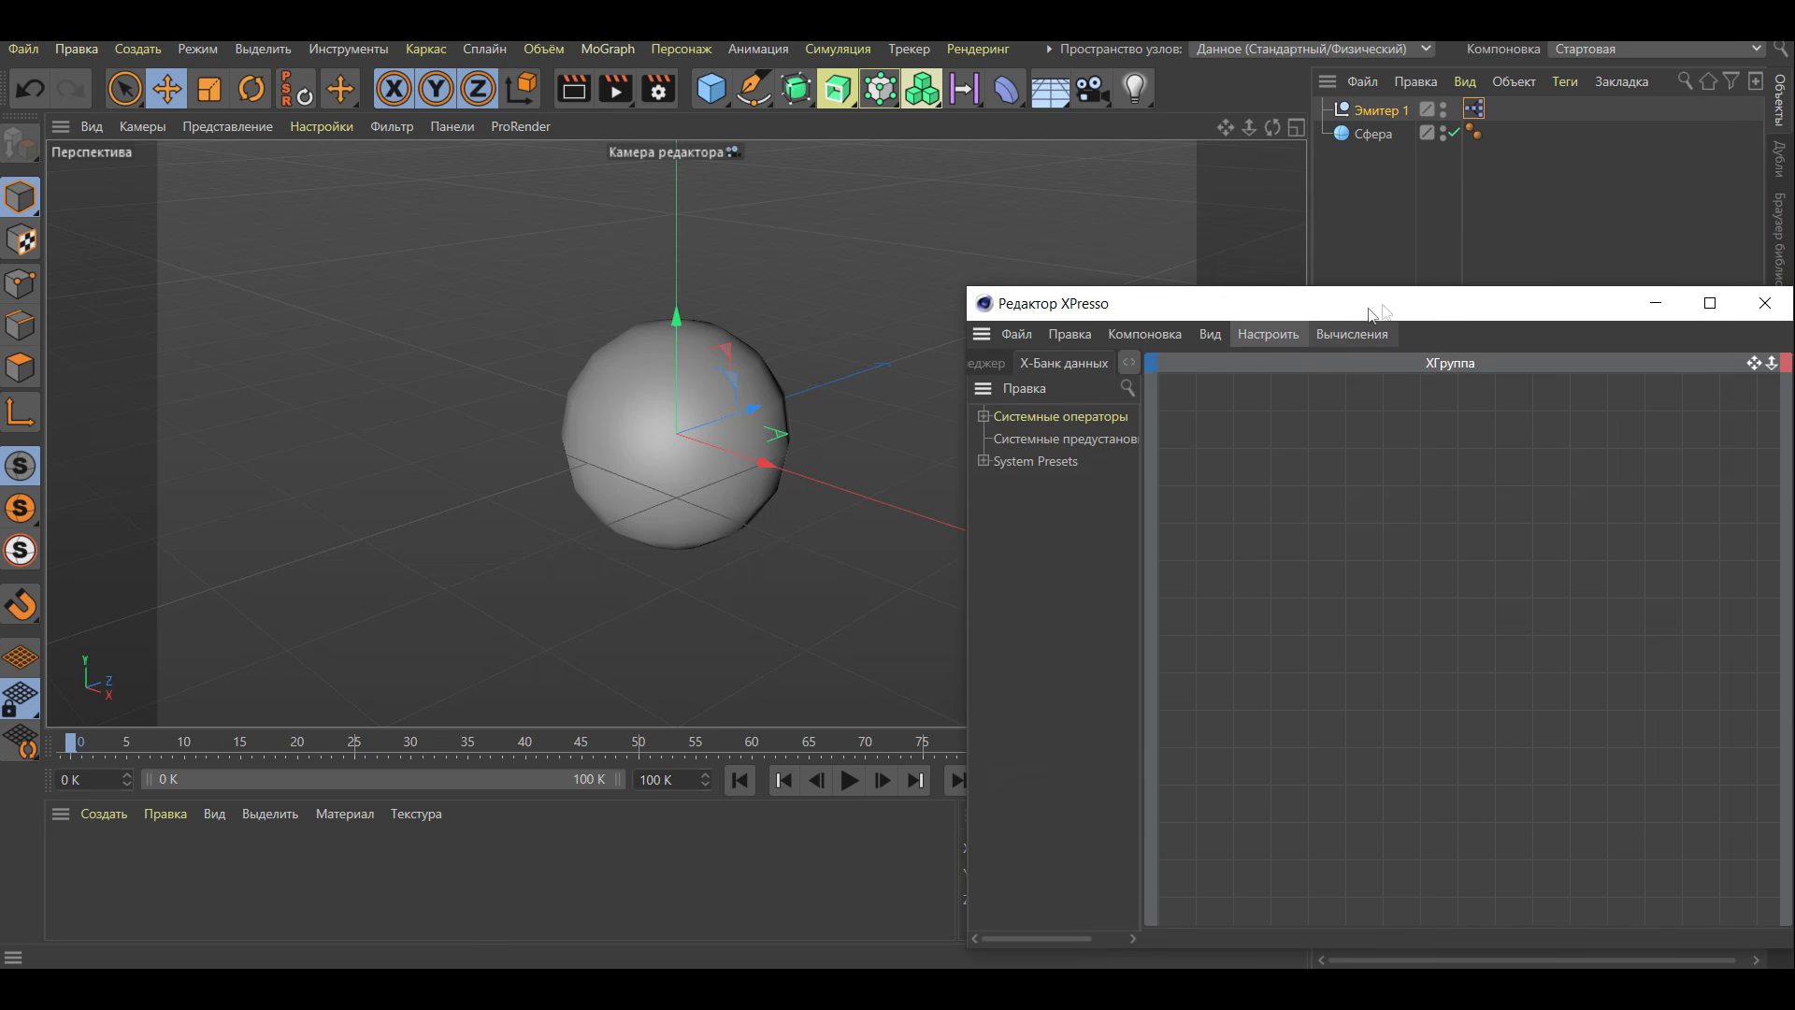
pyautogui.moveTo(1369, 314); pyautogui.dragTo(717, 157)
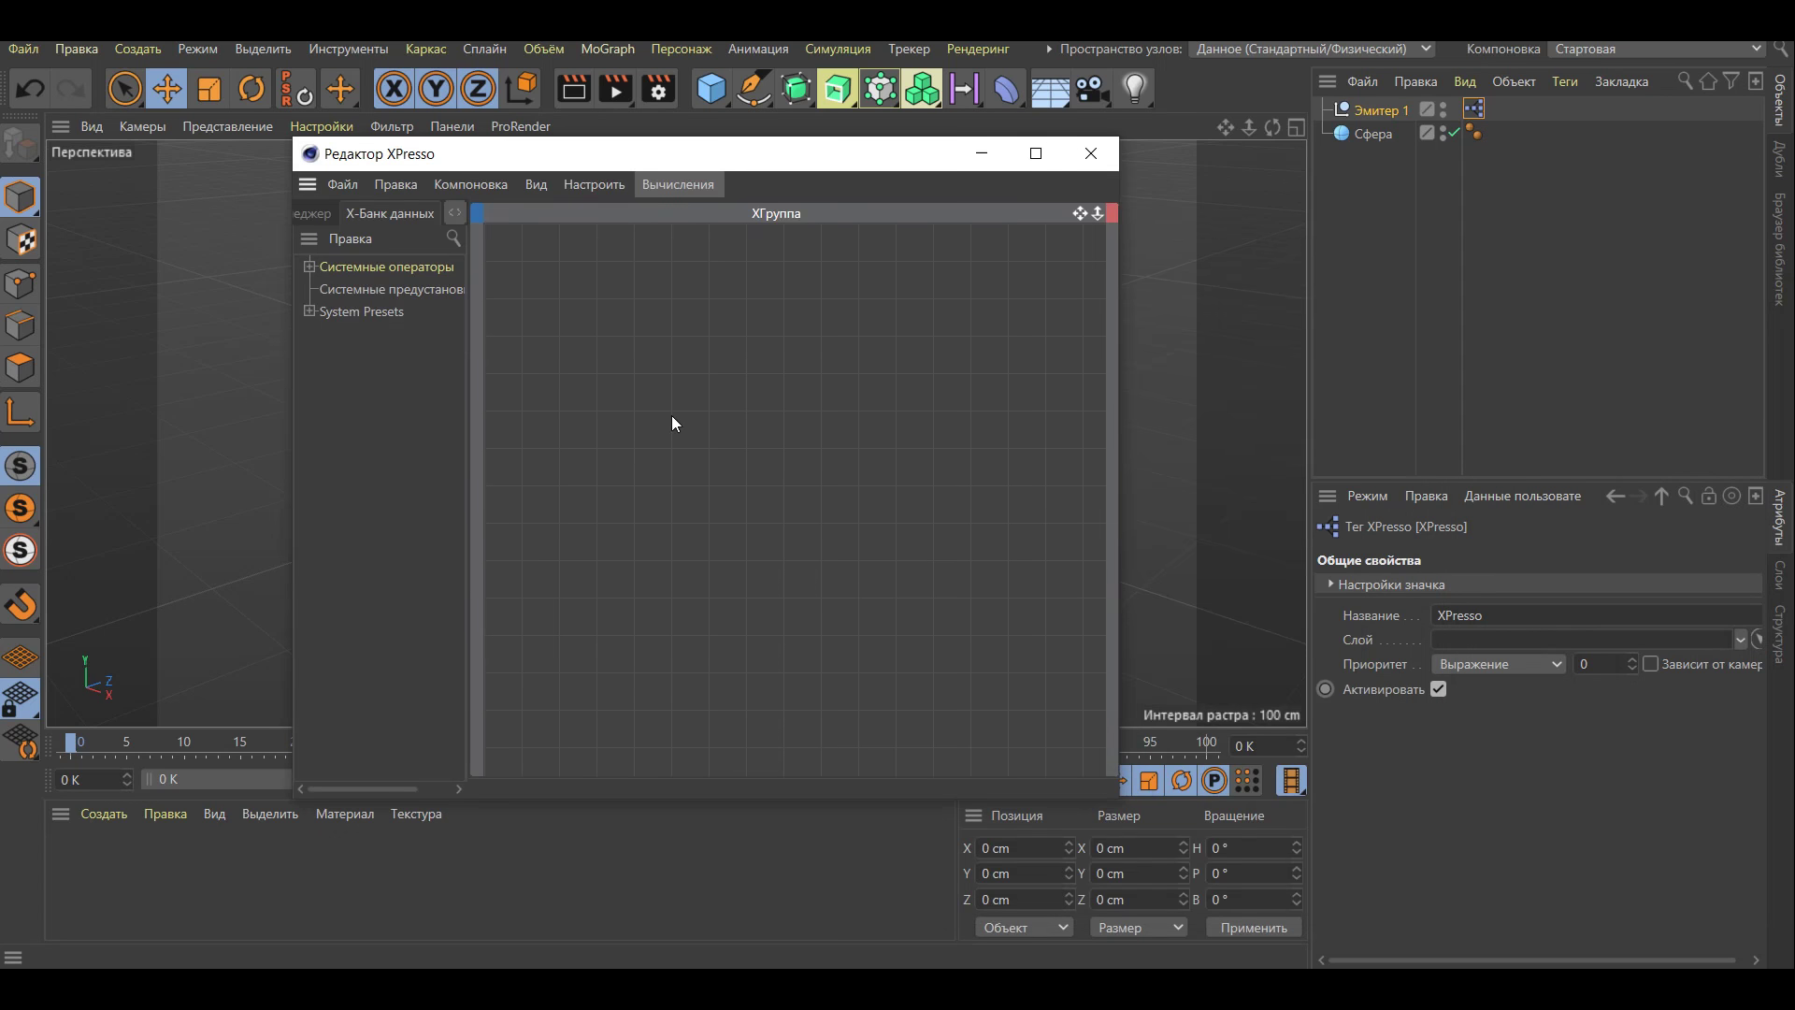
# Add a РШторм node and an Эмитер 1 node to the graph, and make the sphere editable
pyautogui.click(730, 418)
pyautogui.rightClick(733, 417)
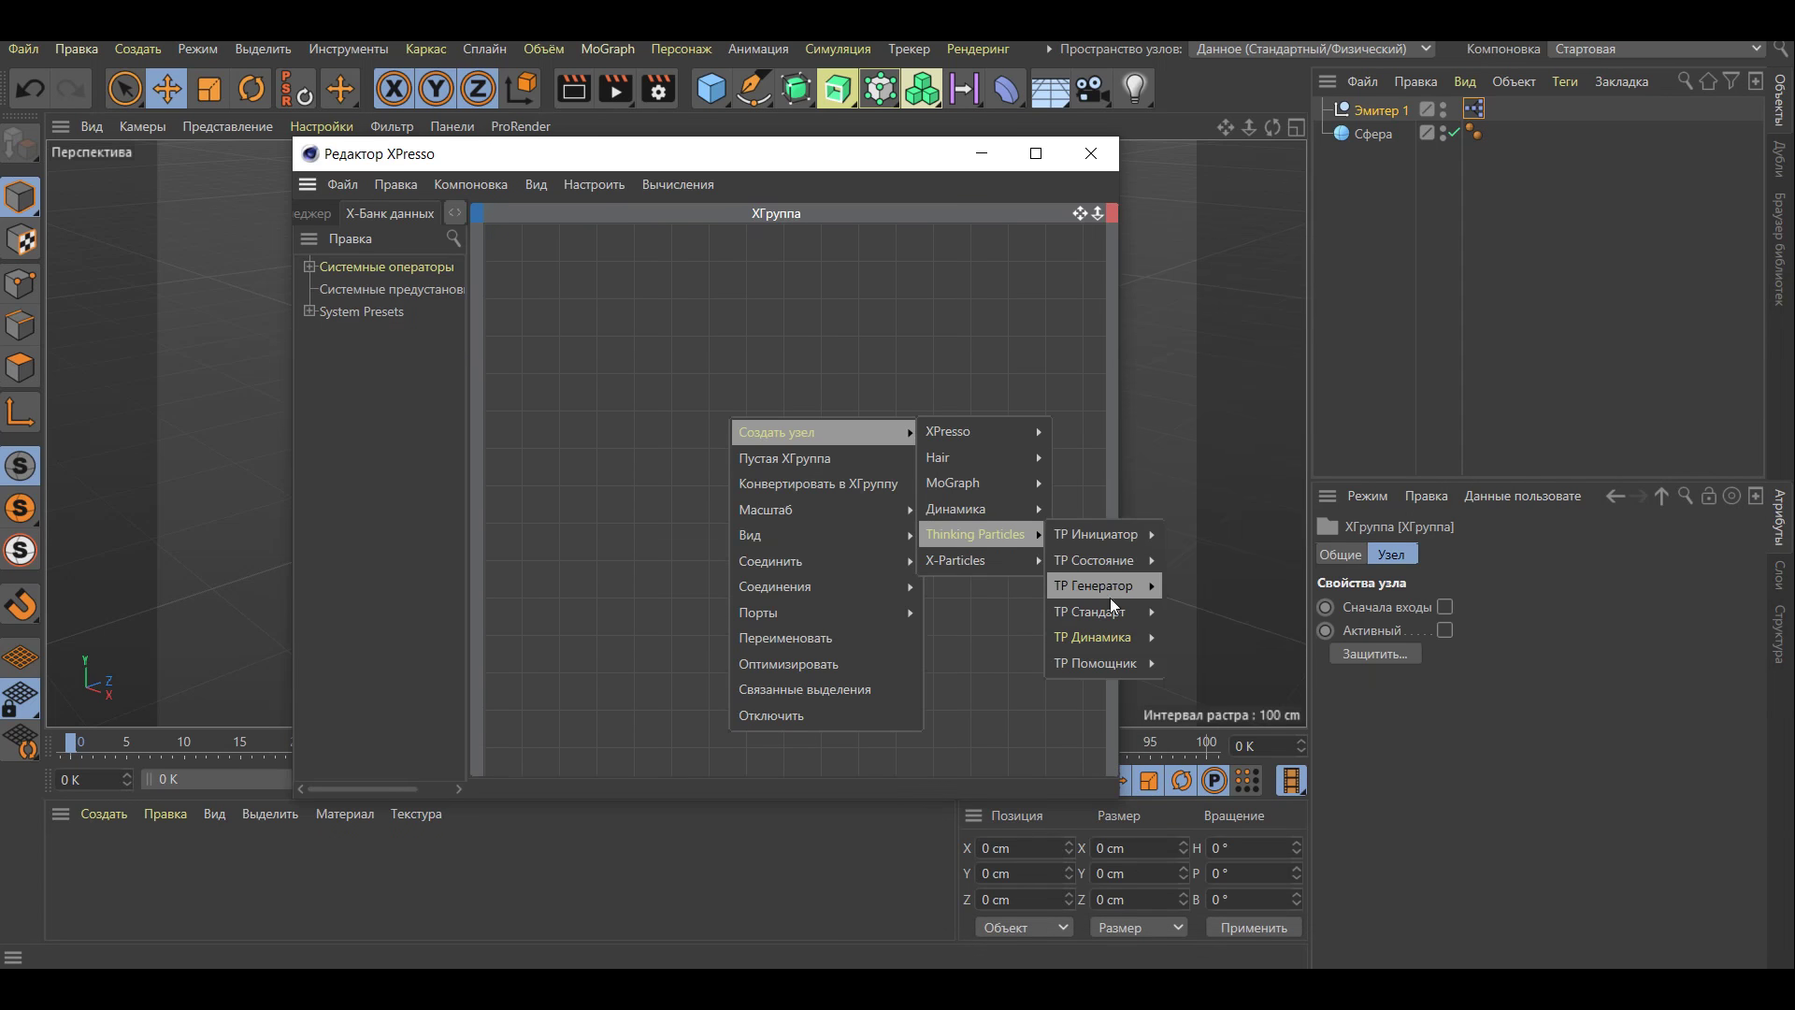
pyautogui.moveTo(1094, 585)
pyautogui.click(1210, 715)
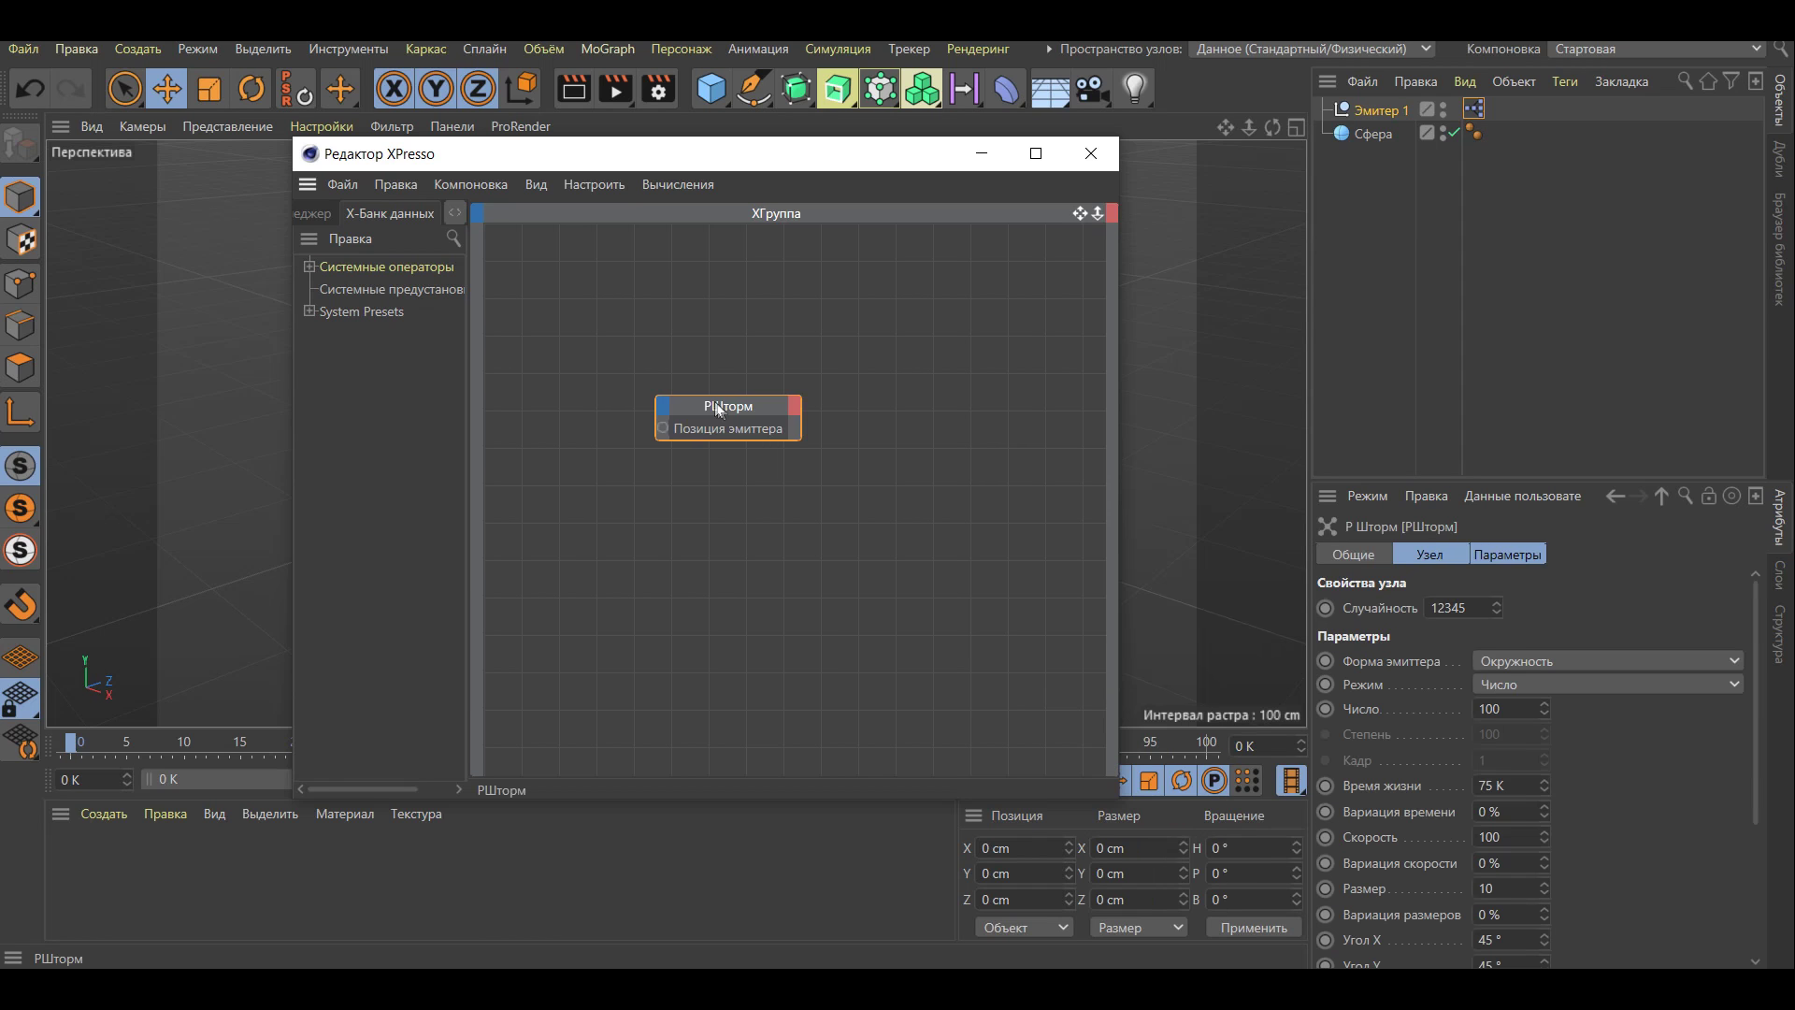
pyautogui.moveTo(721, 394); pyautogui.dragTo(877, 394)
pyautogui.moveTo(1374, 110); pyautogui.dragTo(555, 423)
pyautogui.moveTo(879, 395); pyautogui.dragTo(821, 386)
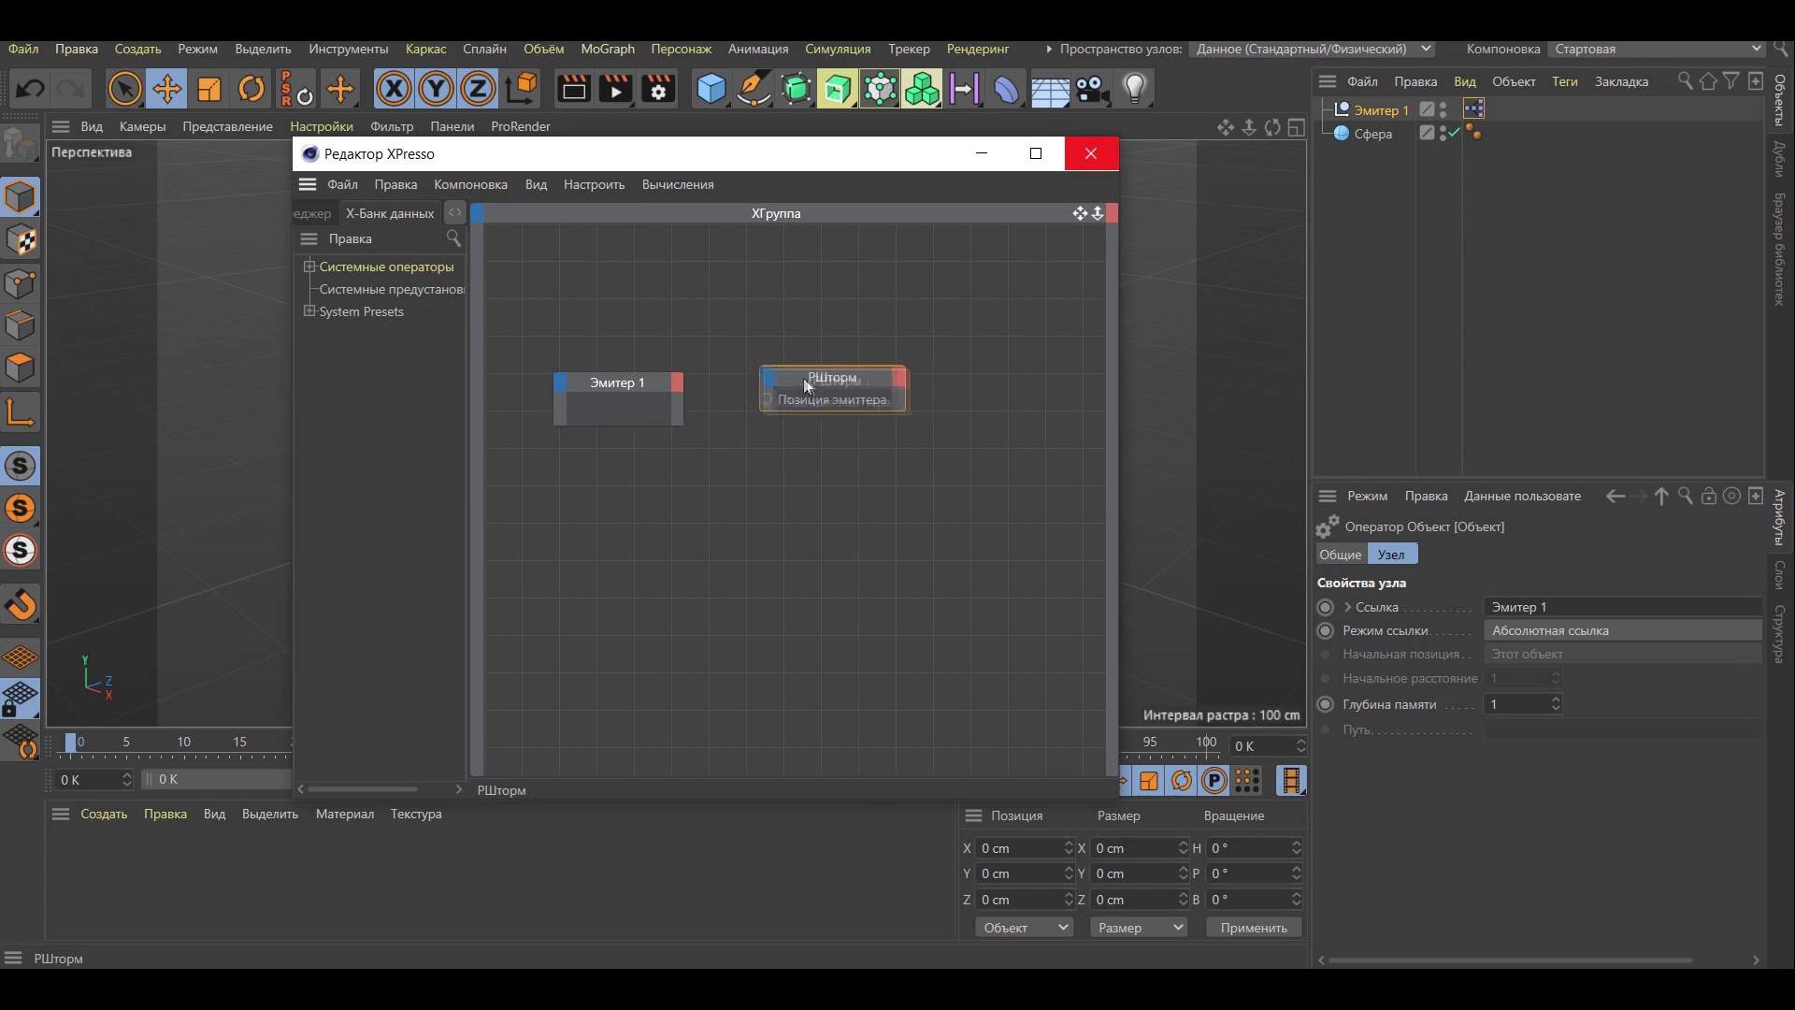
pyautogui.click(1366, 135)
pyautogui.press('c')
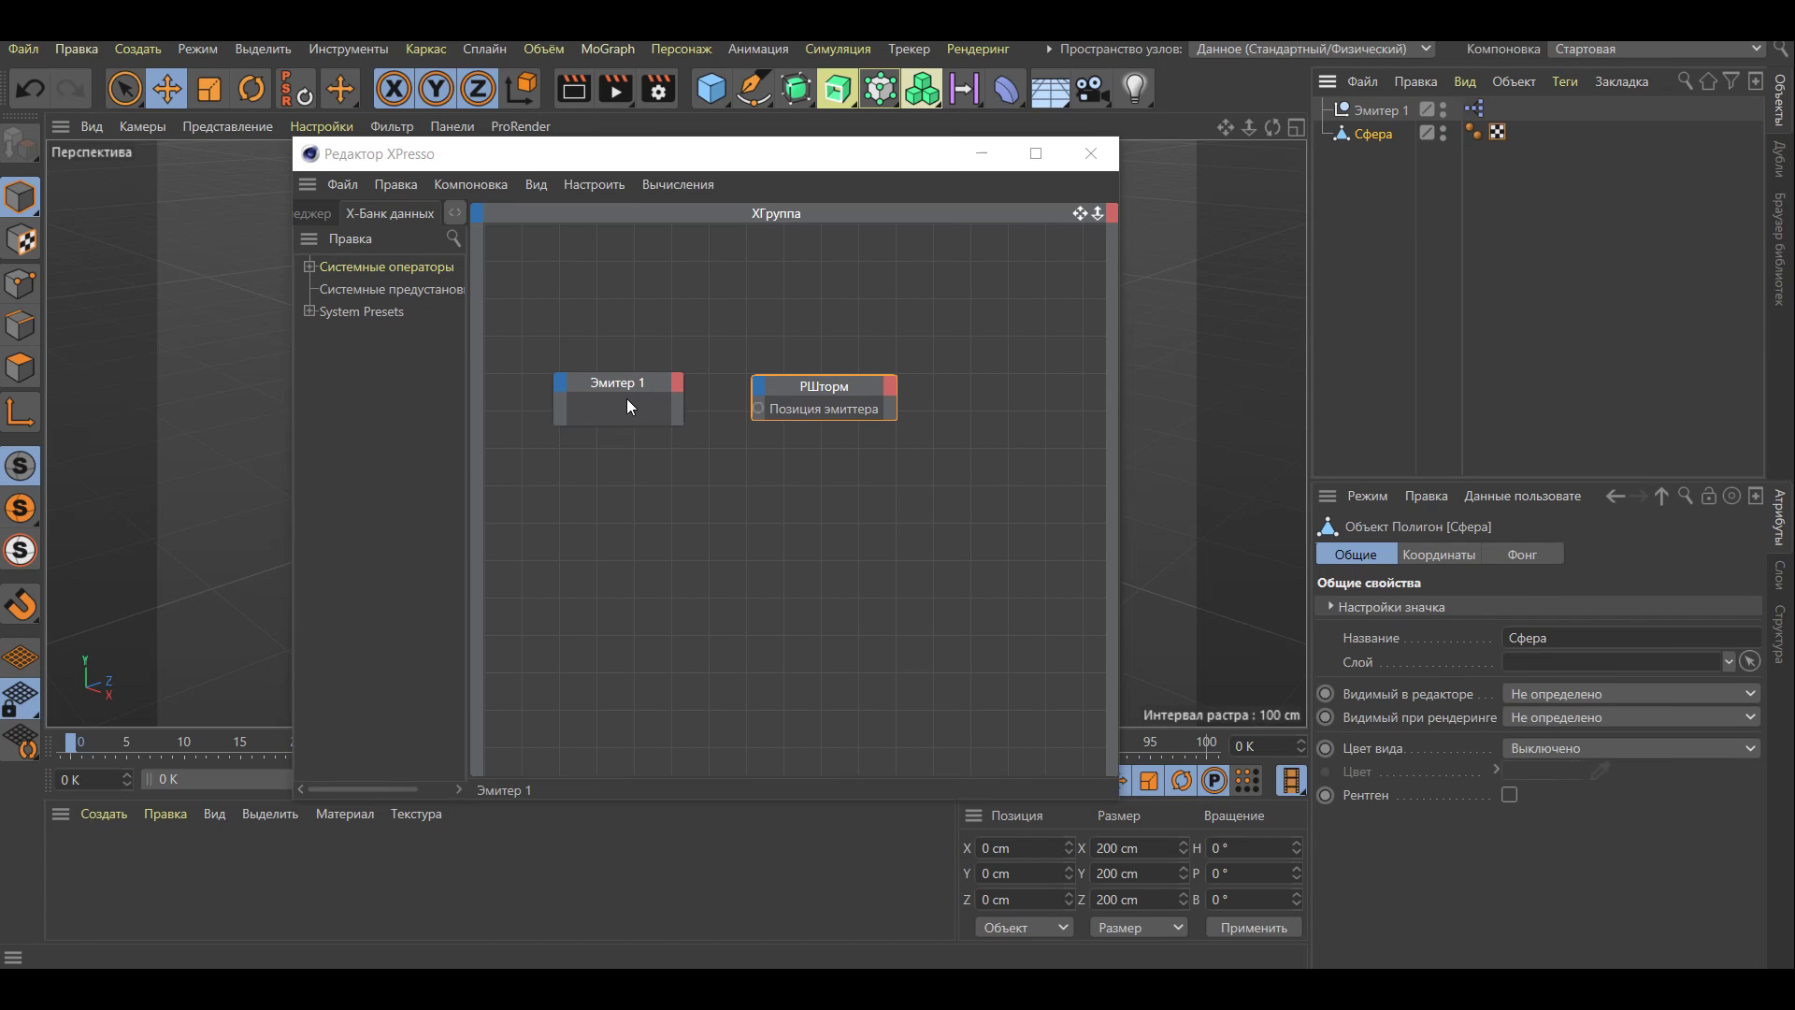
# Give the Эмитер 1 node Глобальная позиция and Глобальная матрица output ports
pyautogui.rightClick(673, 389)
pyautogui.click(676, 383)
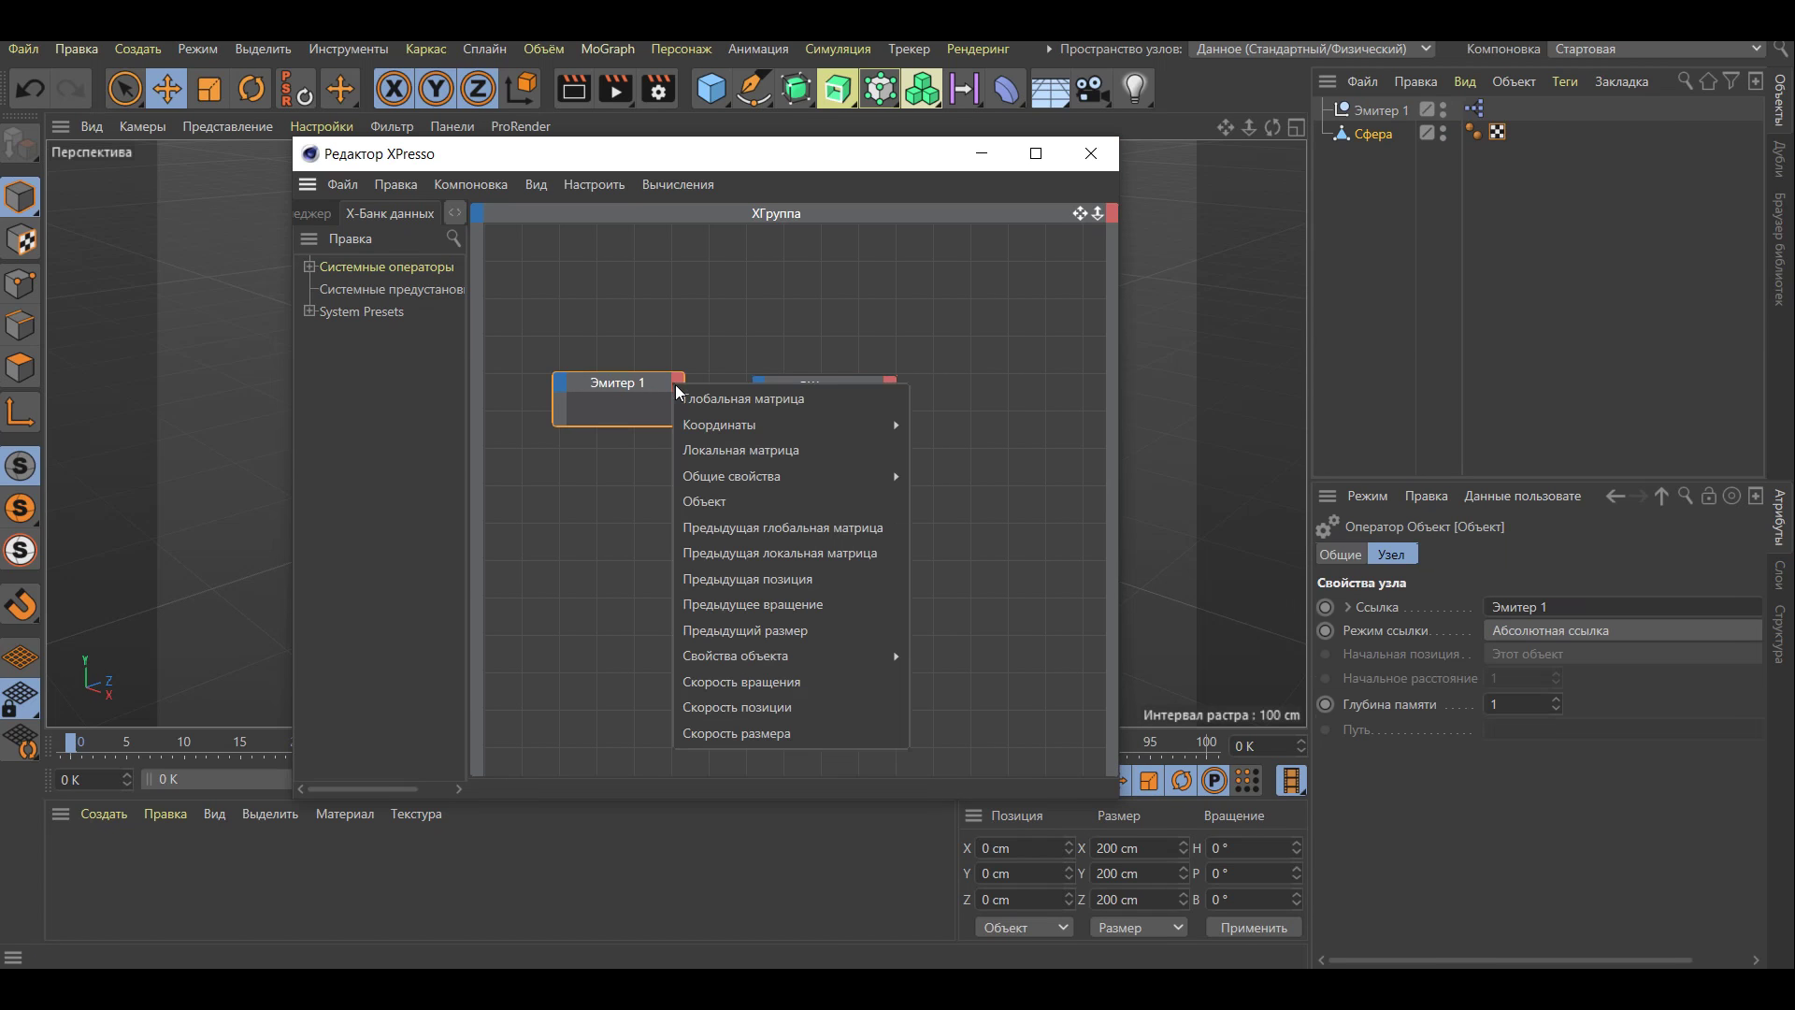
pyautogui.click(1165, 447)
pyautogui.click(690, 397)
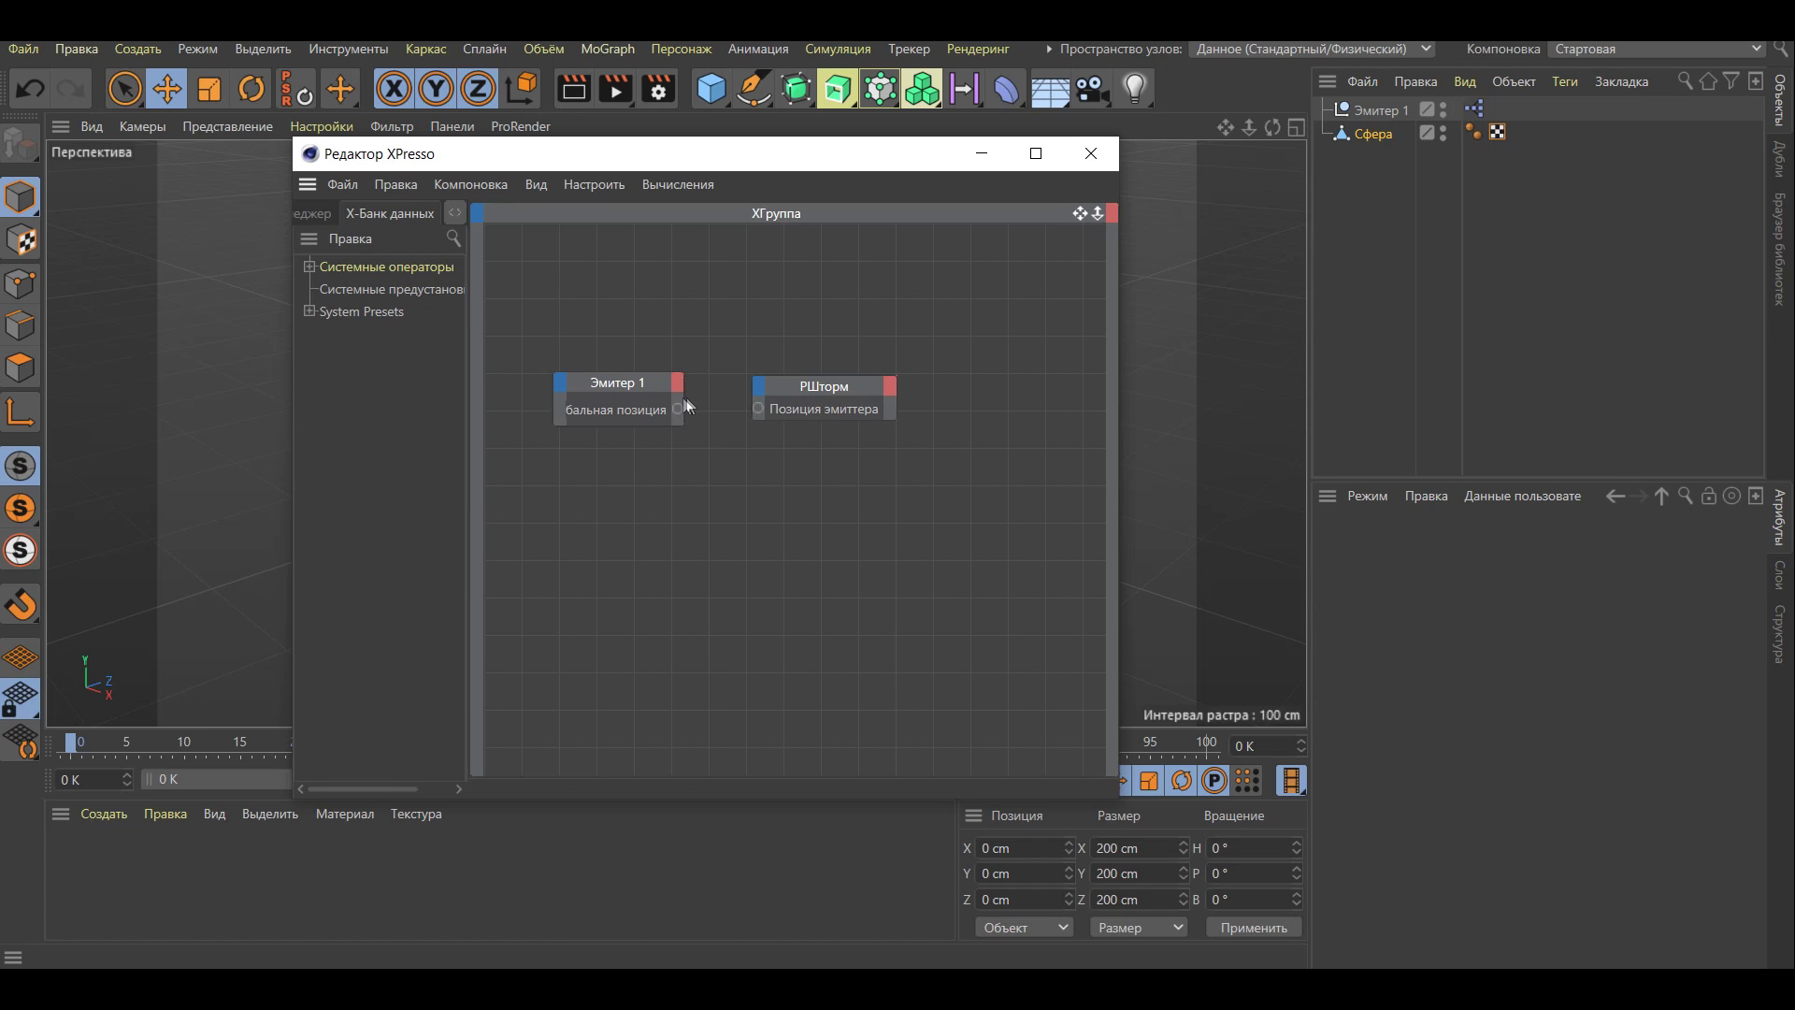
pyautogui.click(711, 400)
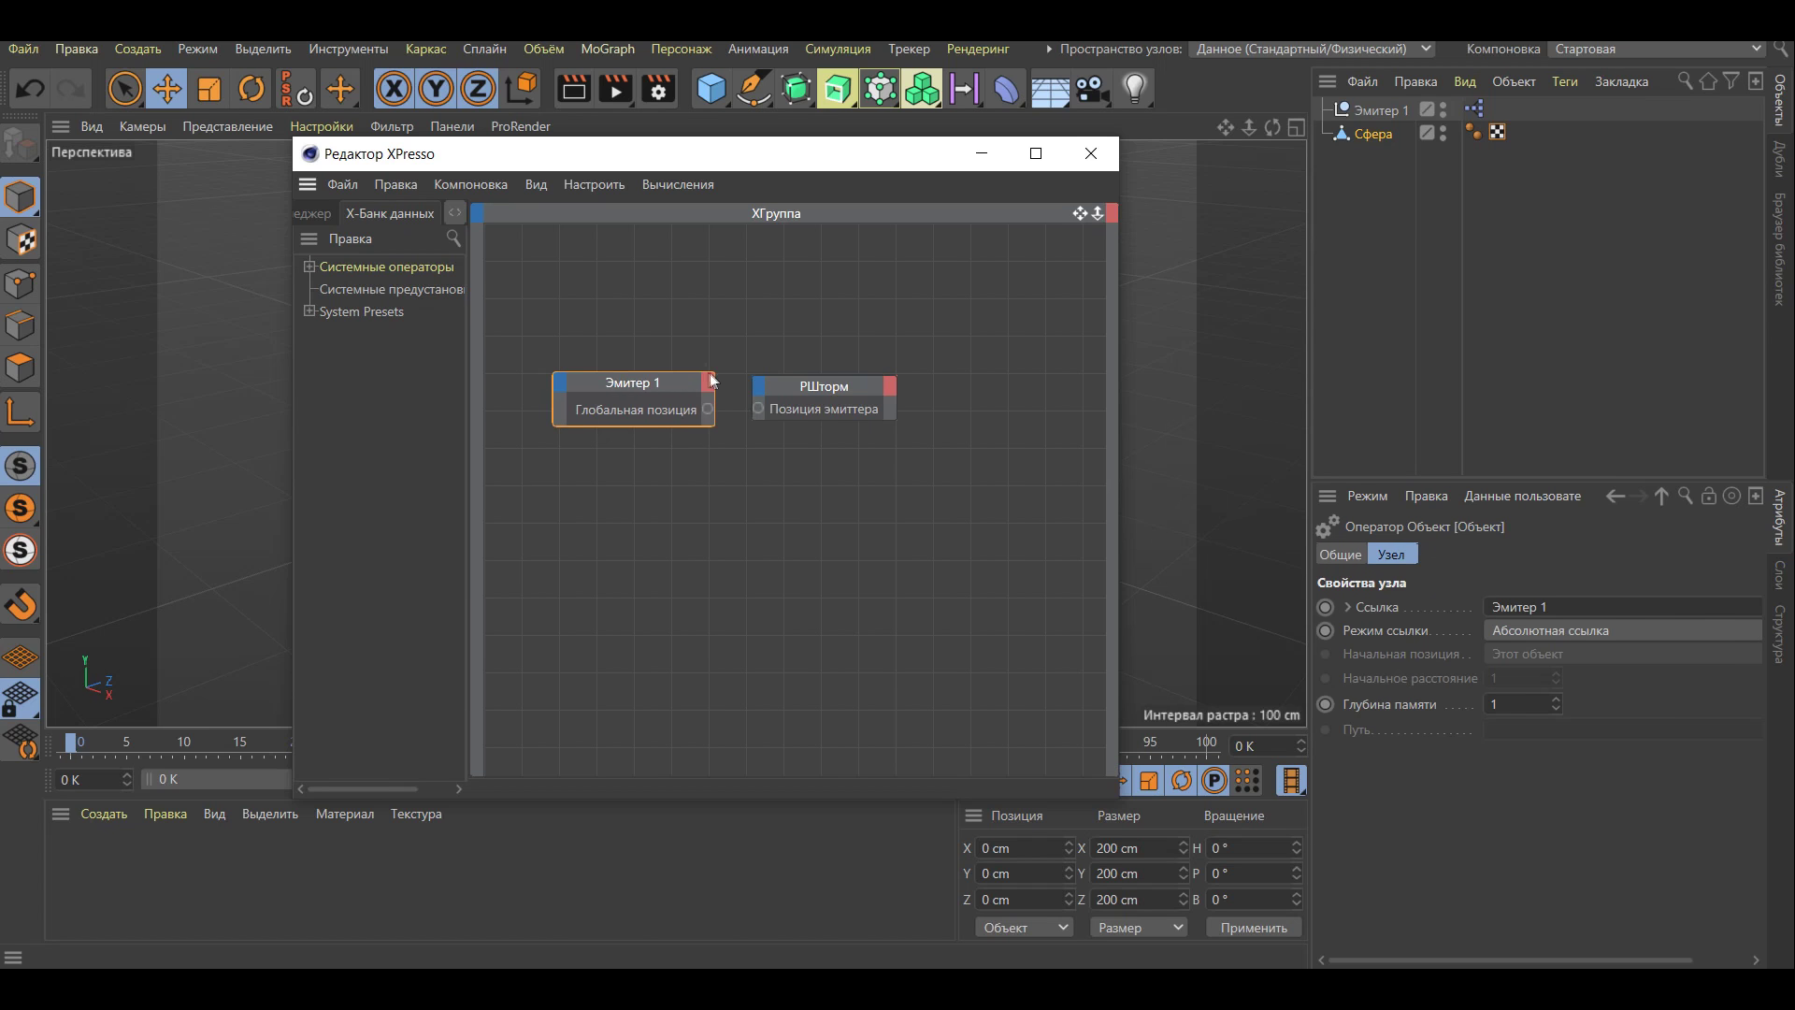
pyautogui.click(709, 383)
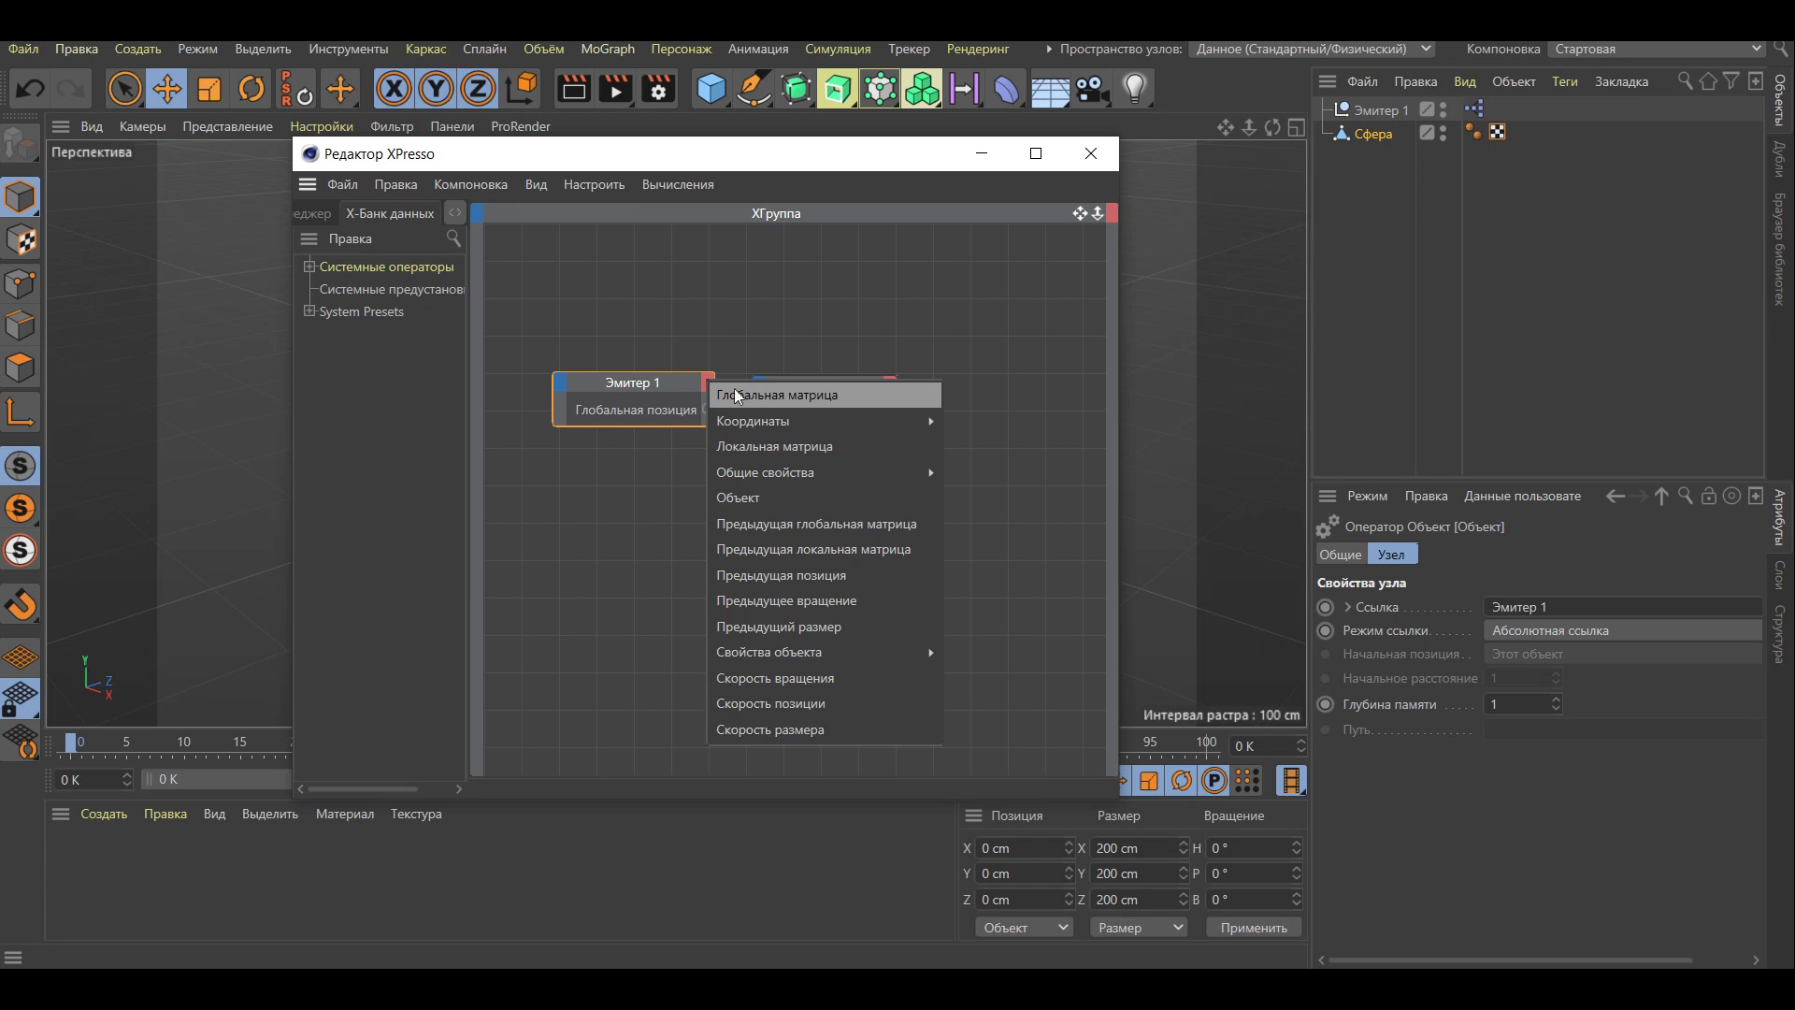
pyautogui.click(764, 397)
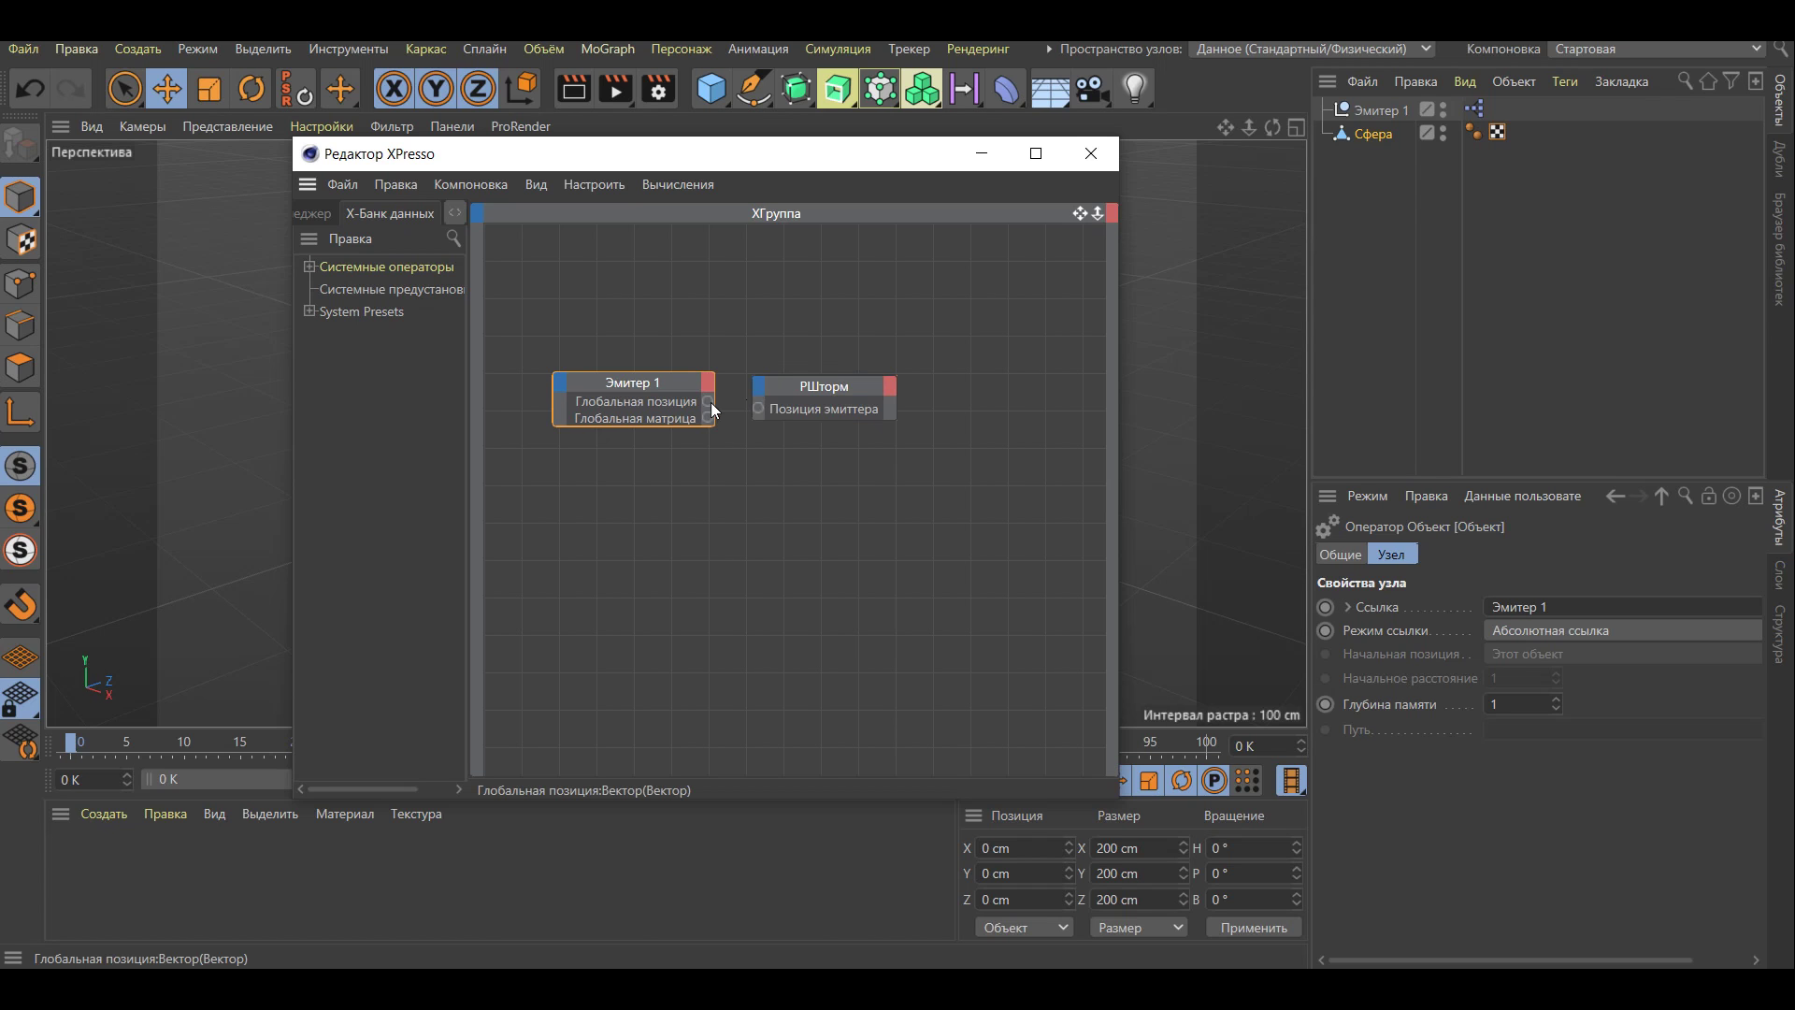
# Wire global position to РШторм's emitter position and the matrix to its emitter direction
pyautogui.moveTo(761, 411); pyautogui.dragTo(761, 410)
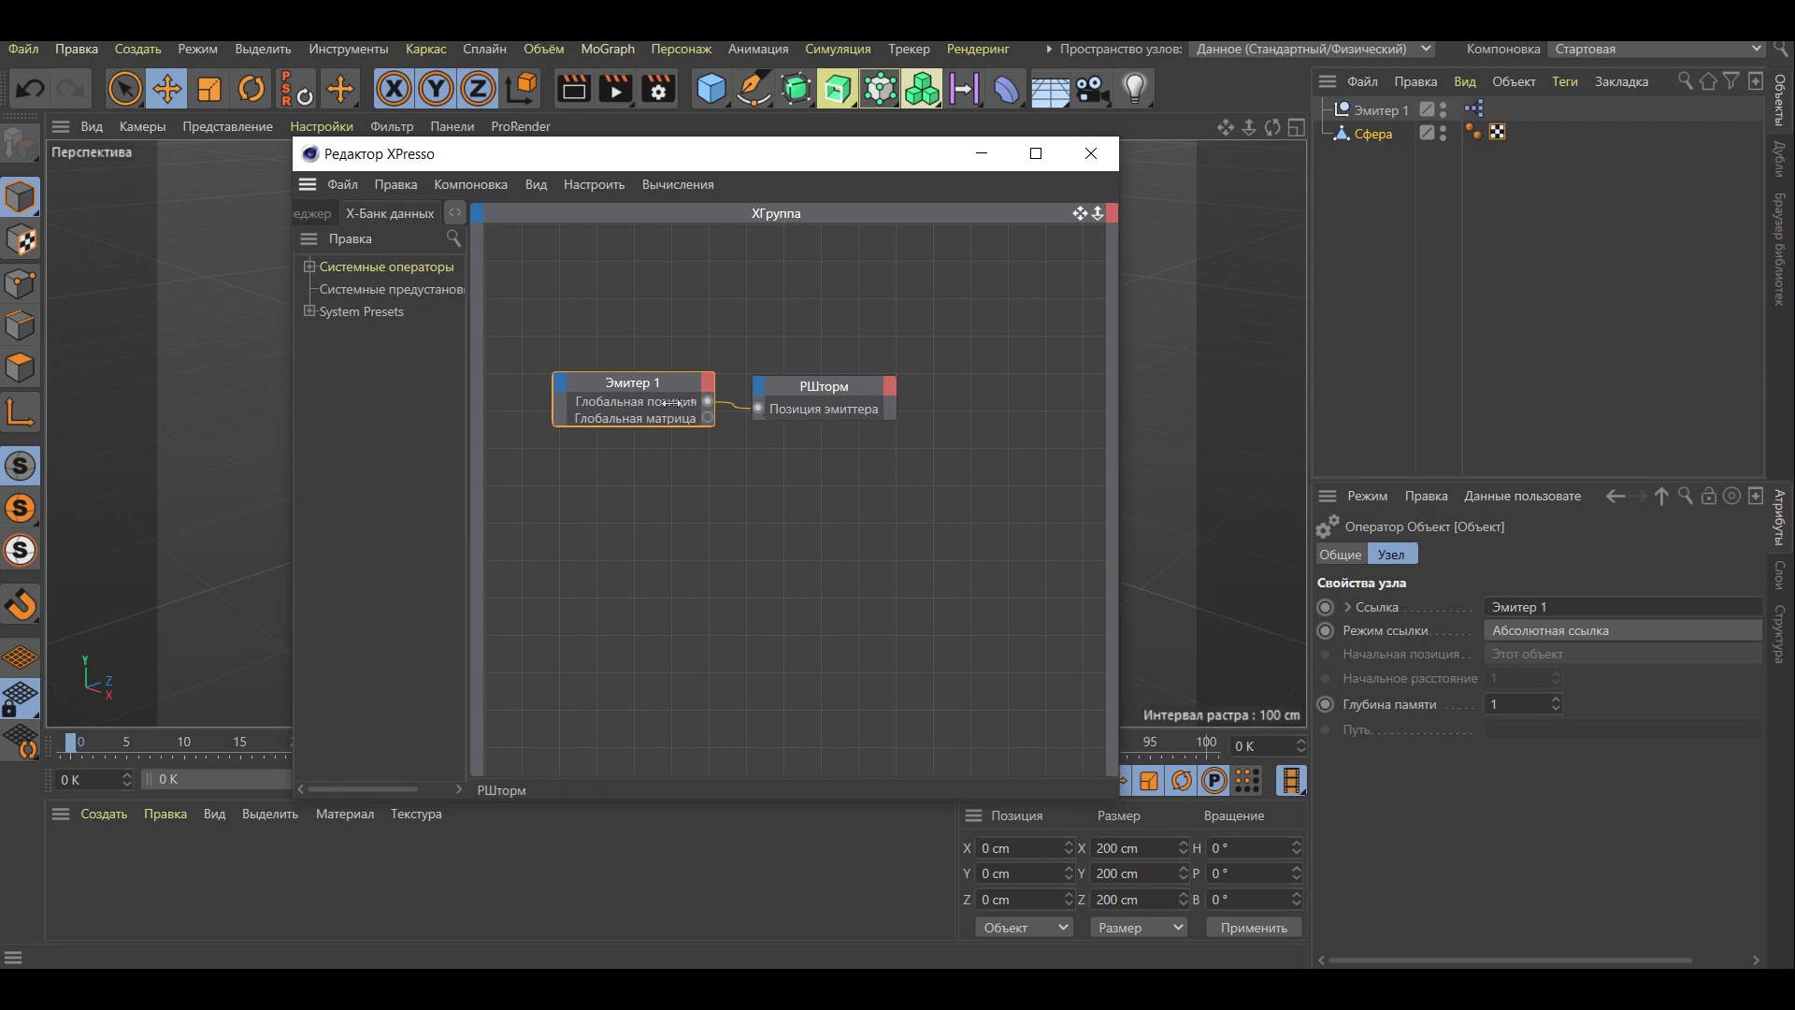
pyautogui.moveTo(699, 417); pyautogui.dragTo(759, 387)
pyautogui.click(829, 591)
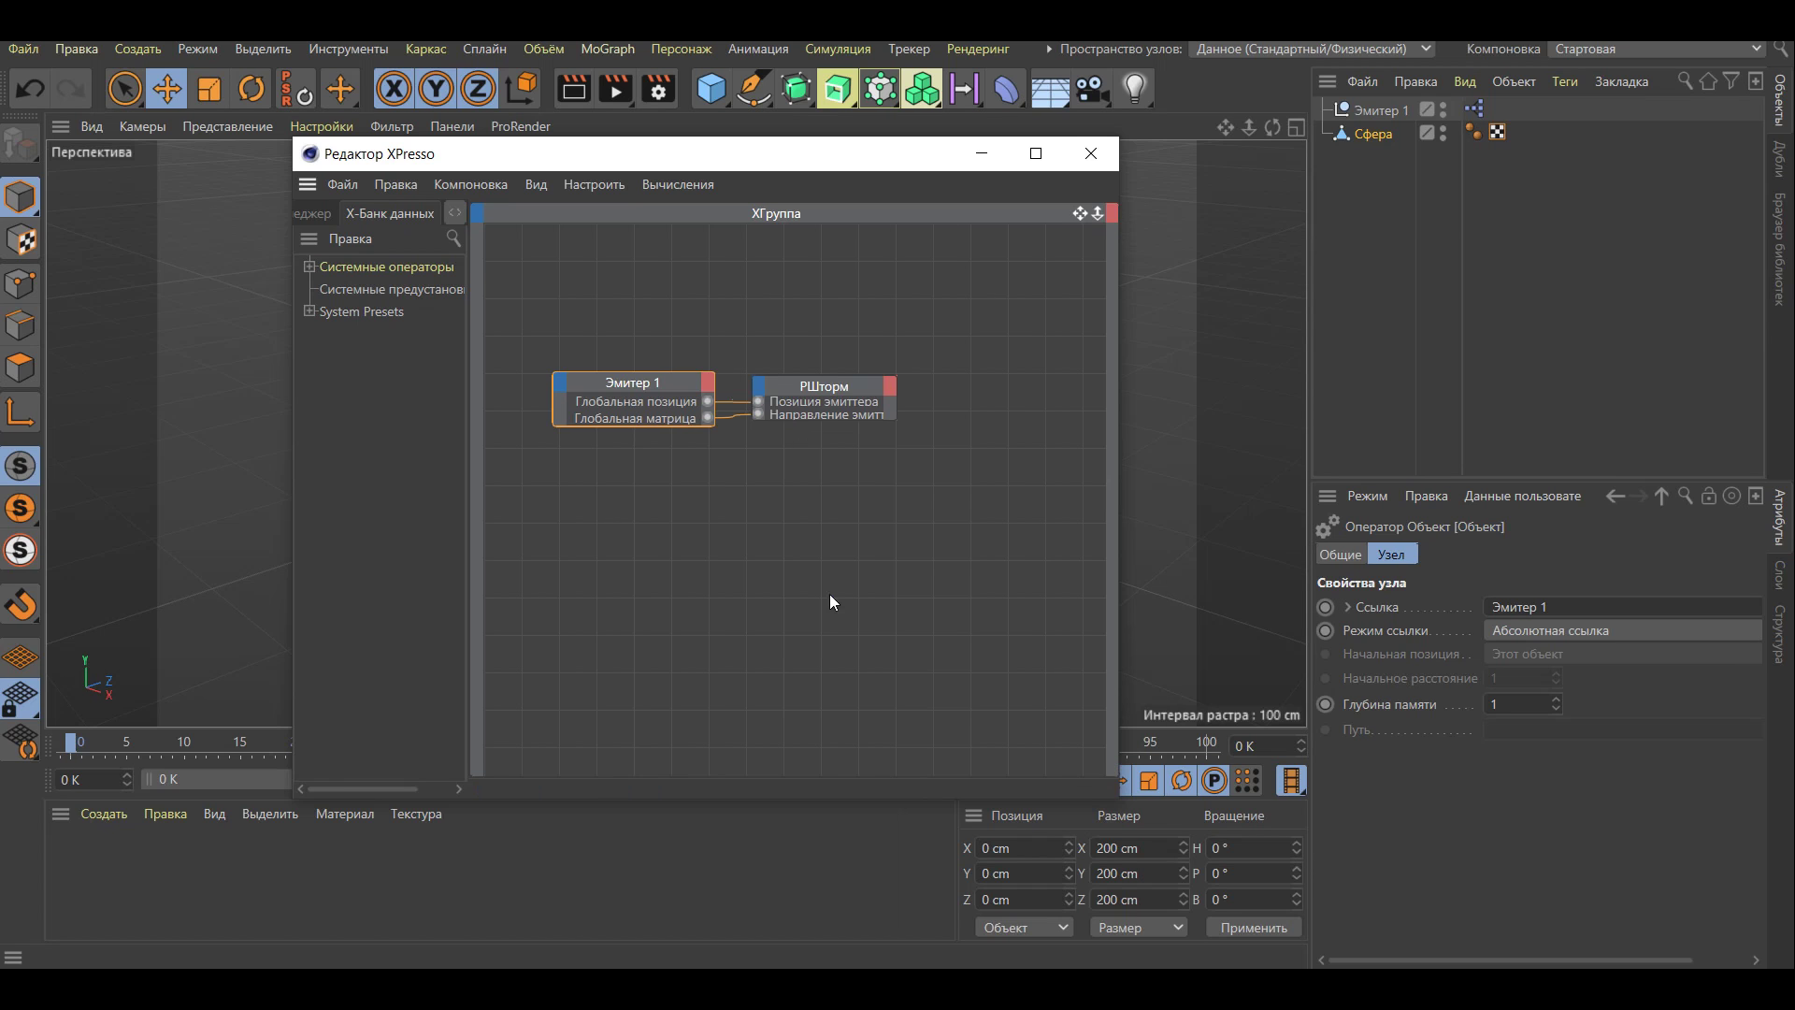
pyautogui.moveTo(626, 386); pyautogui.dragTo(576, 375)
pyautogui.moveTo(791, 384); pyautogui.dragTo(760, 372)
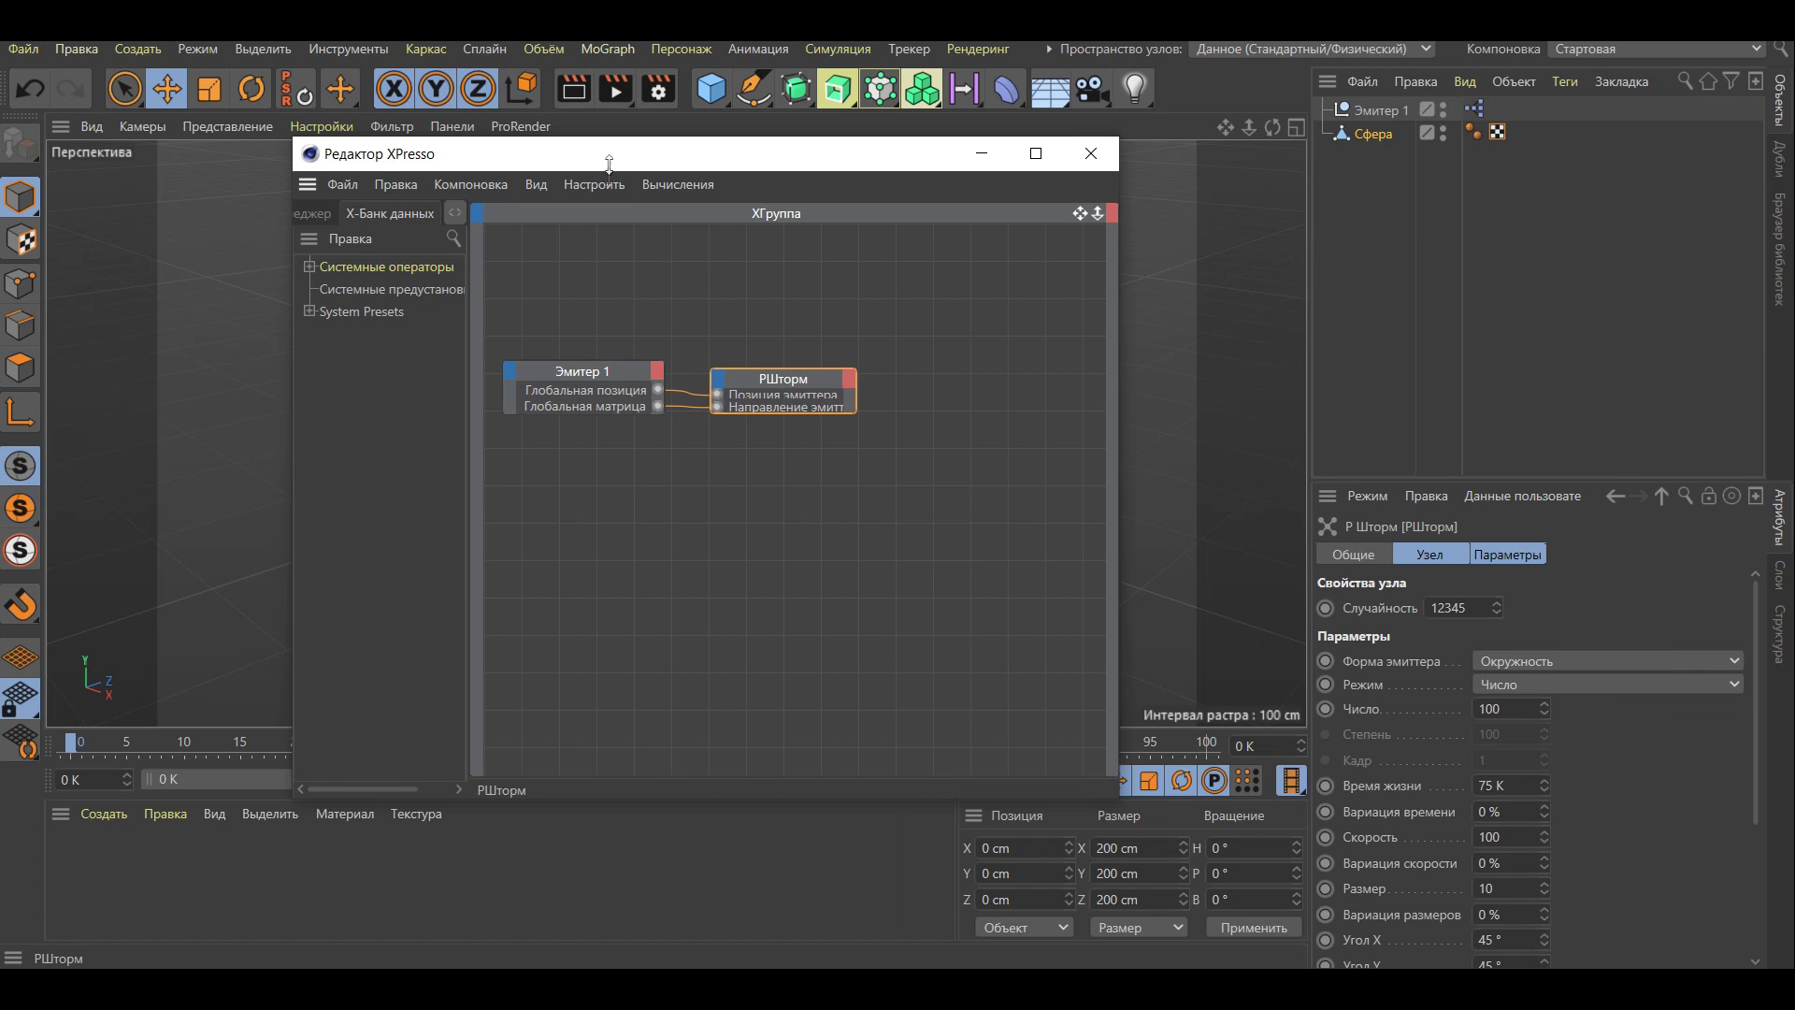
pyautogui.moveTo(609, 153); pyautogui.dragTo(1189, 145)
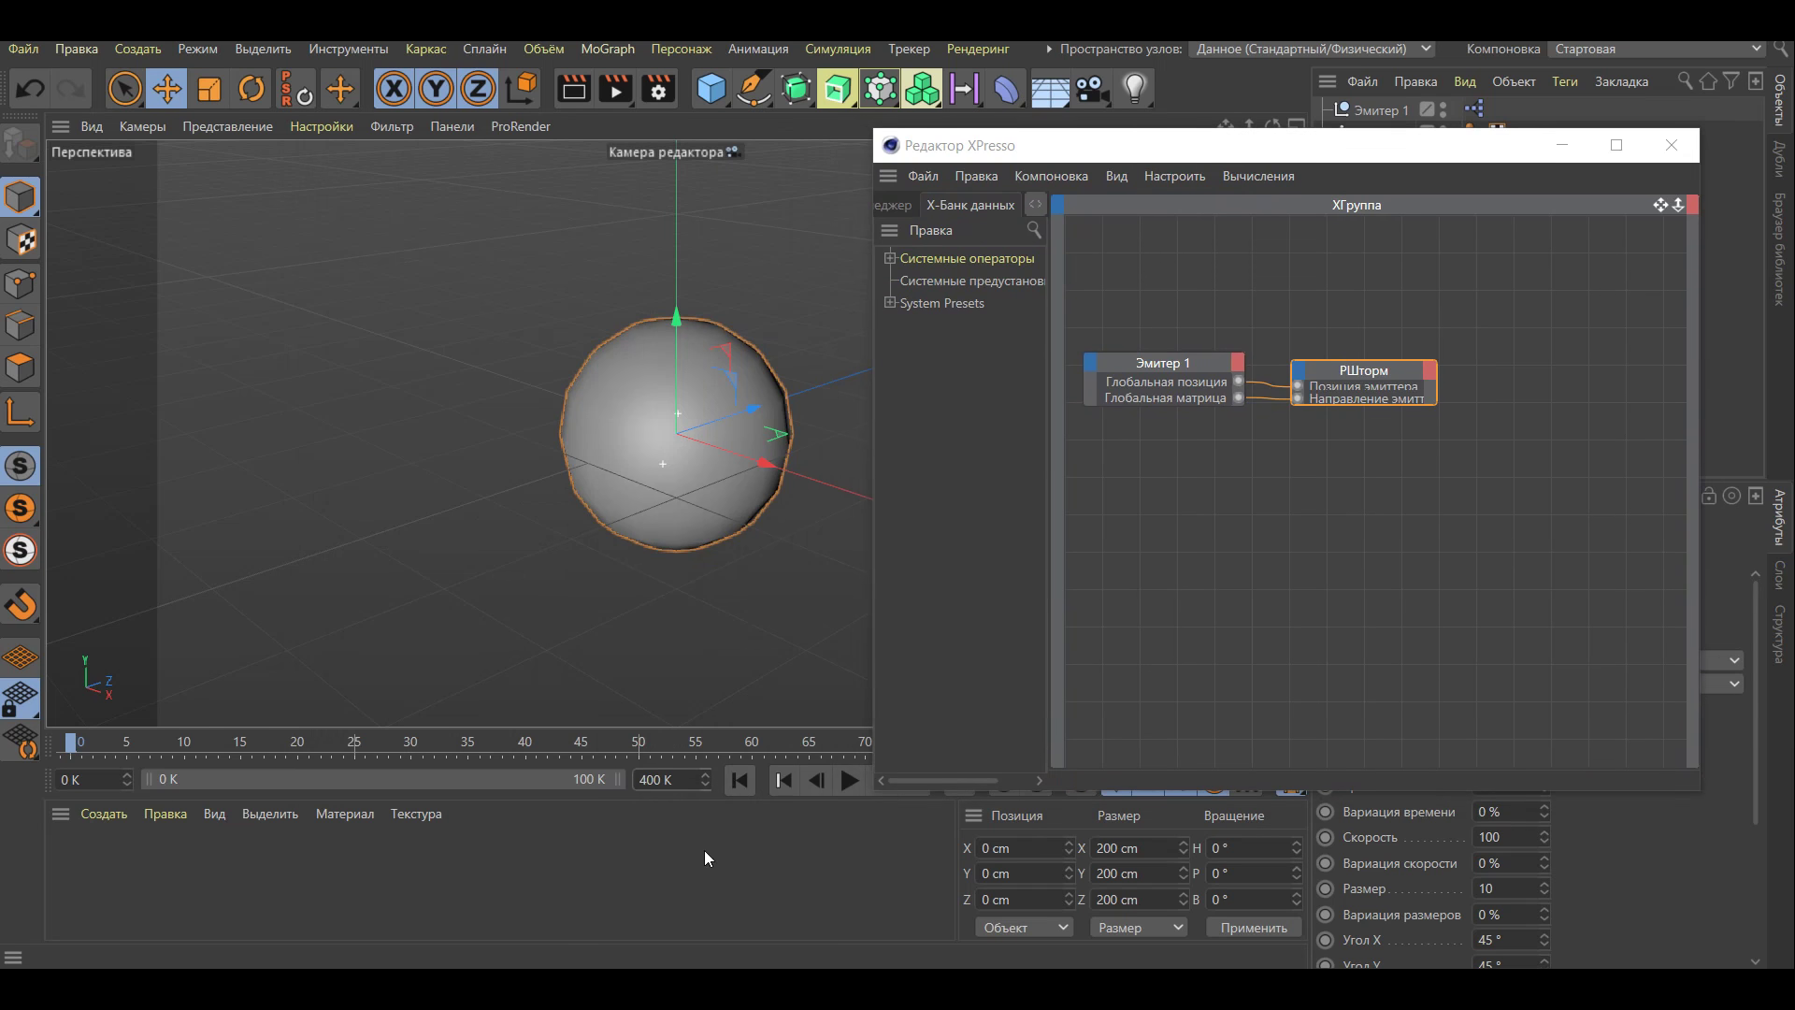
# Extend the scene end frame and preview range to 400 frames
pyautogui.press('Return')
pyautogui.moveTo(271, 779); pyautogui.dragTo(620, 779)
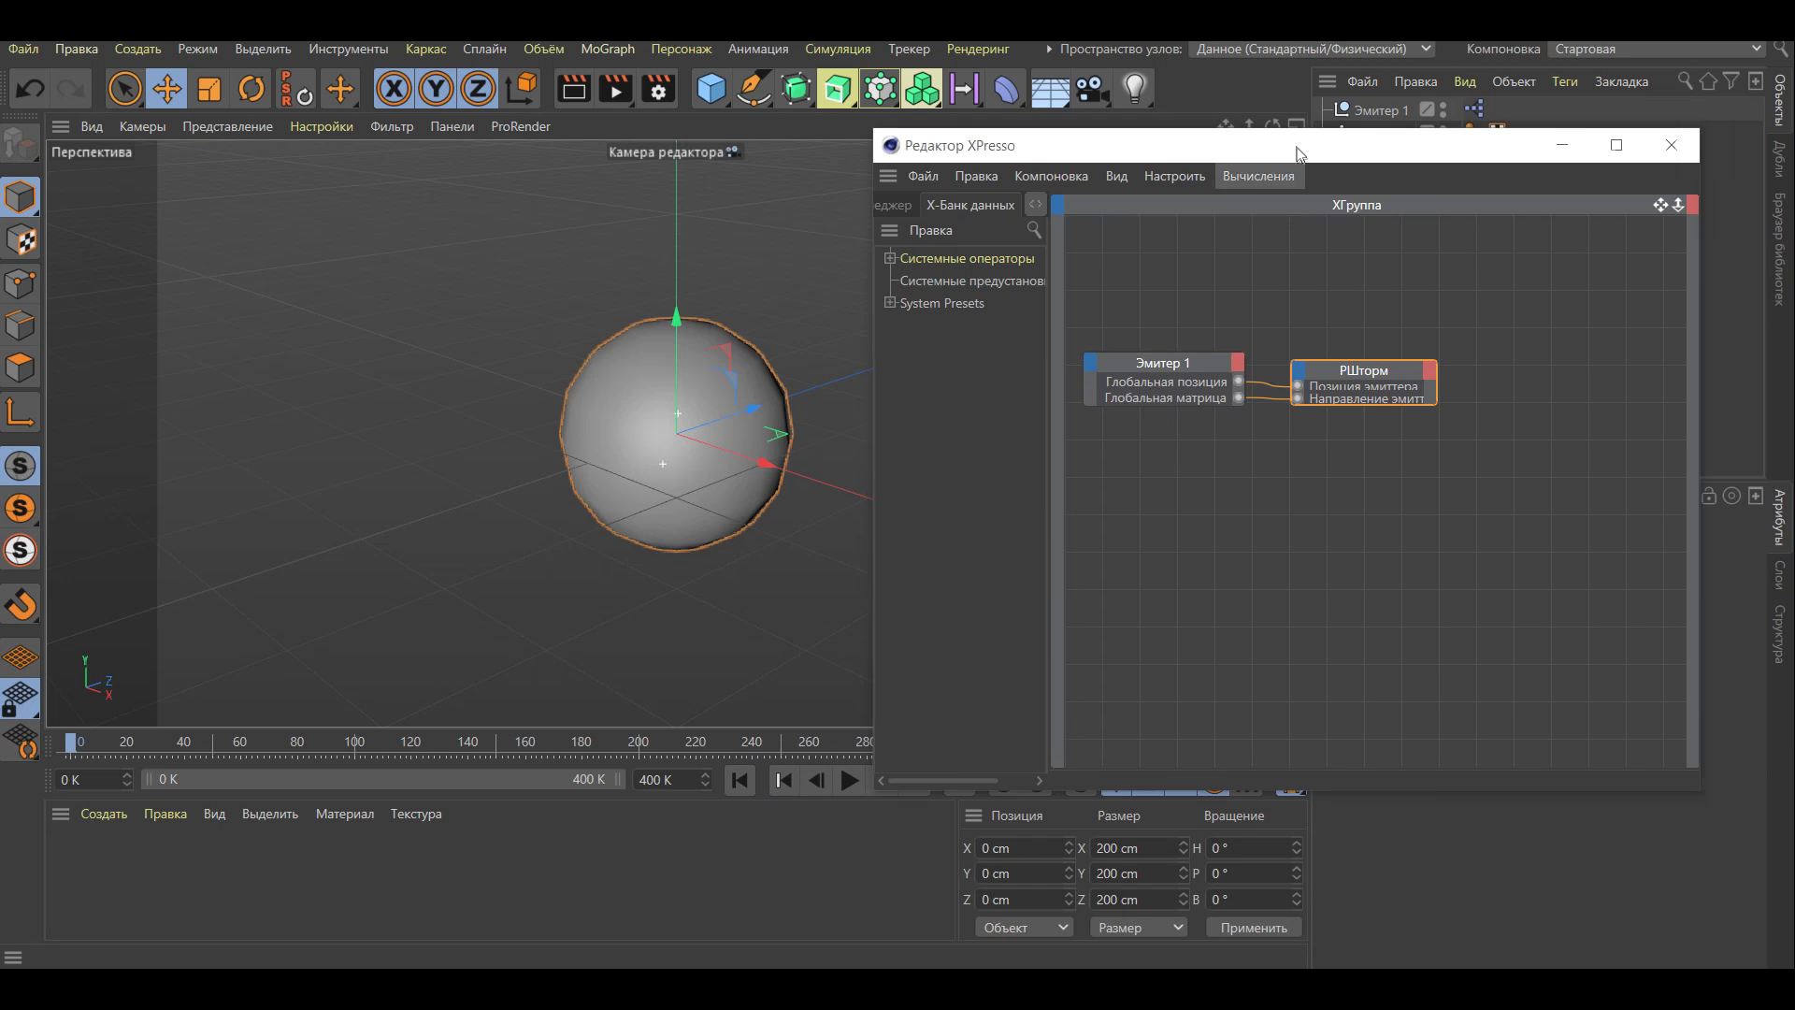
pyautogui.moveTo(1216, 145); pyautogui.dragTo(1233, 234)
# Move and tilt Эмитер 1 toward the sphere, then play briefly to preview the particles
pyautogui.moveTo(725, 360)
pyautogui.mouseDown()
pyautogui.moveTo(524, 430)
pyautogui.moveTo(463, 215)
pyautogui.moveTo(348, 235)
pyautogui.mouseUp()
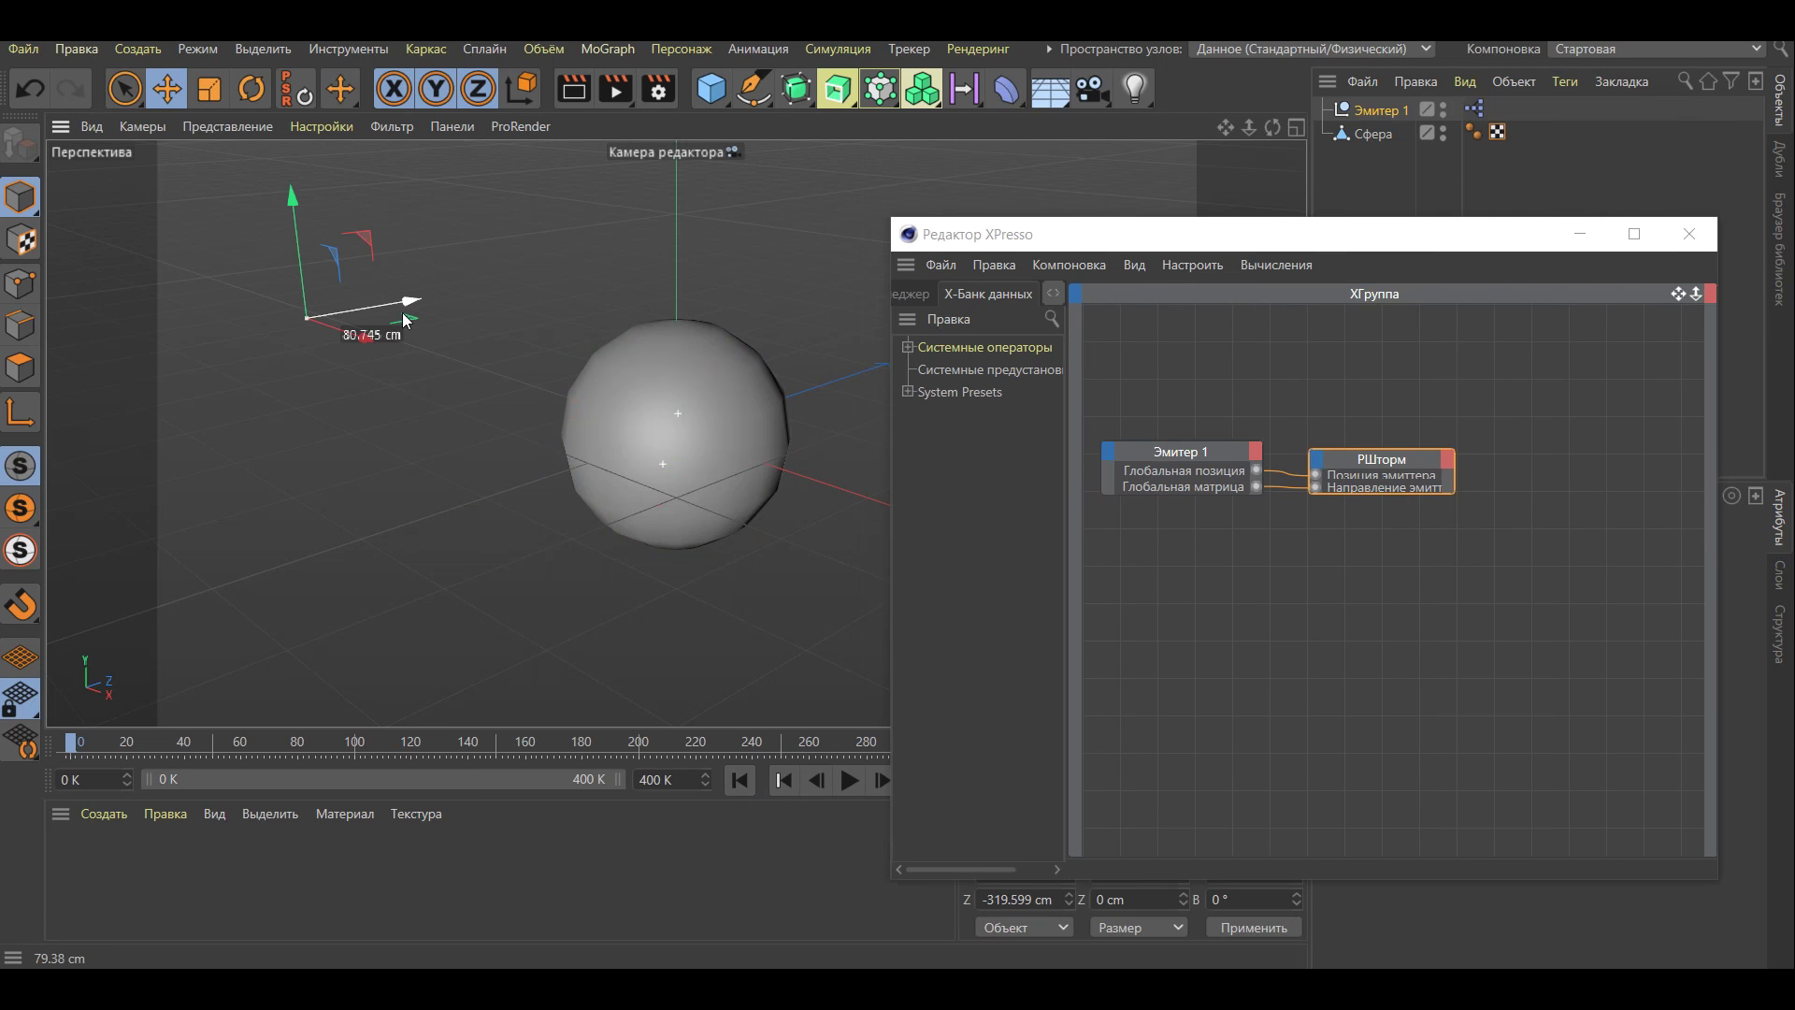
pyautogui.press('r')
pyautogui.moveTo(254, 273); pyautogui.dragTo(290, 234)
pyautogui.click(848, 780)
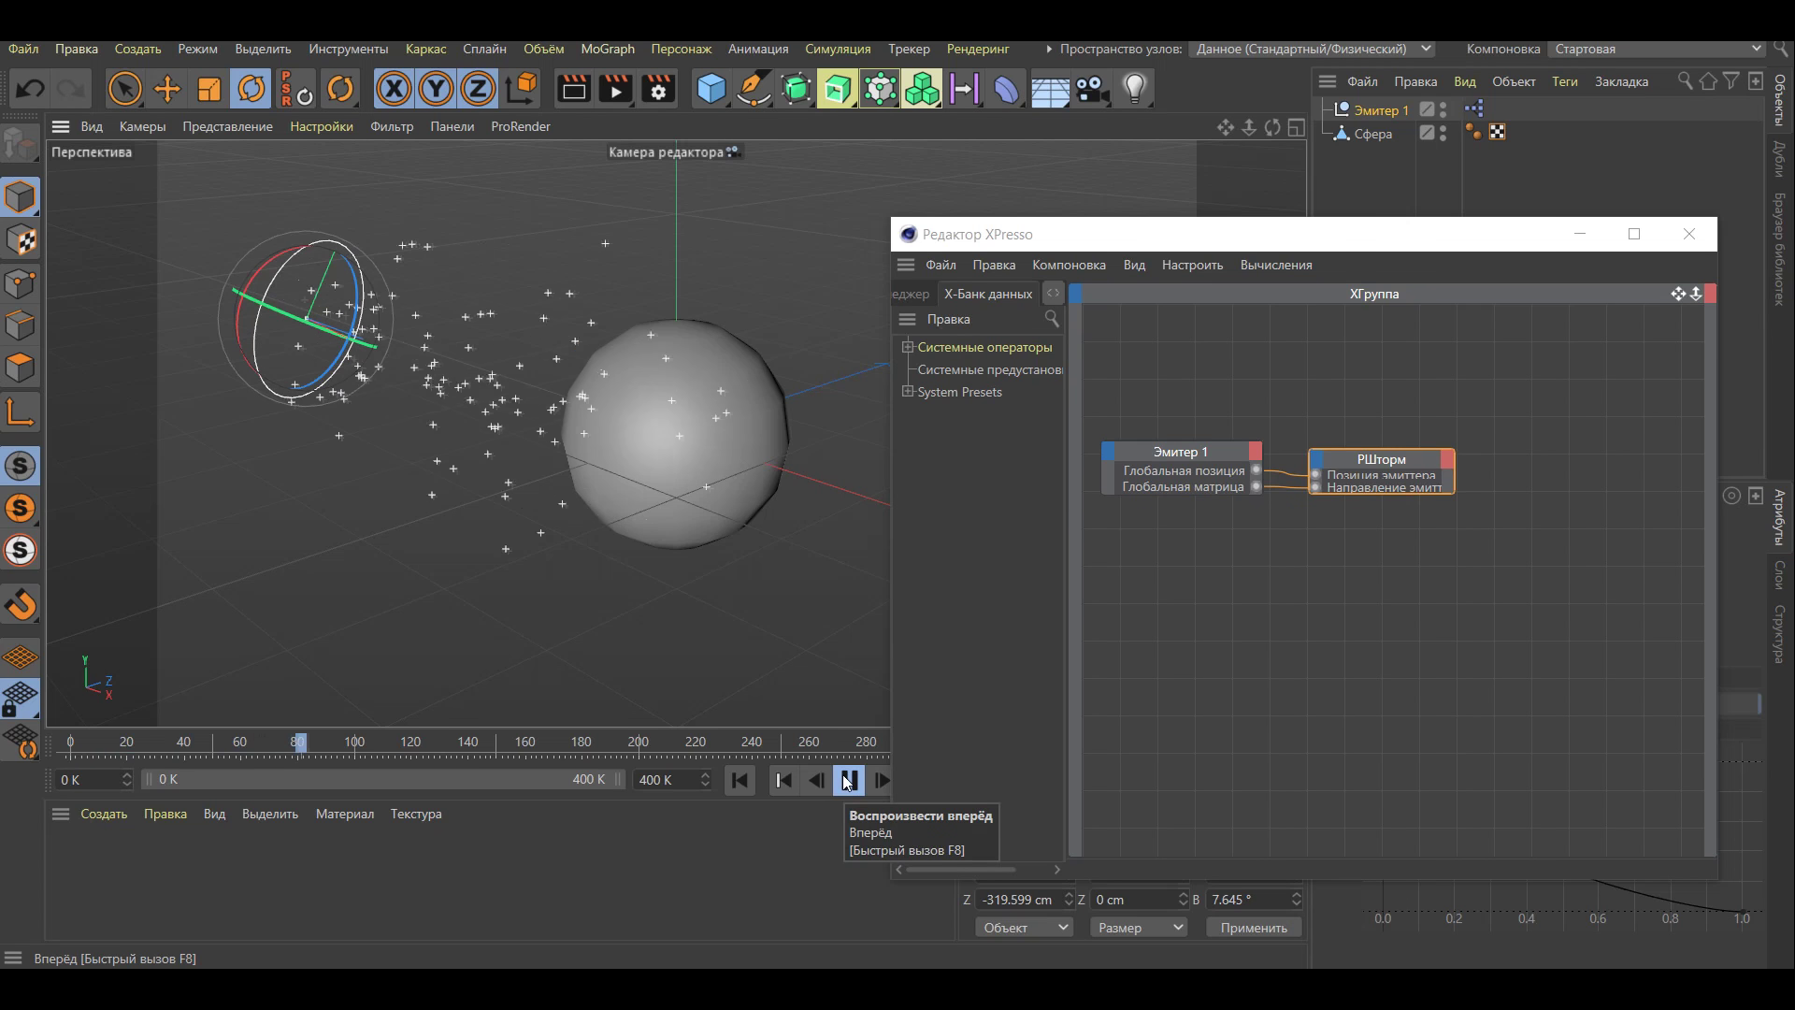
pyautogui.click(847, 781)
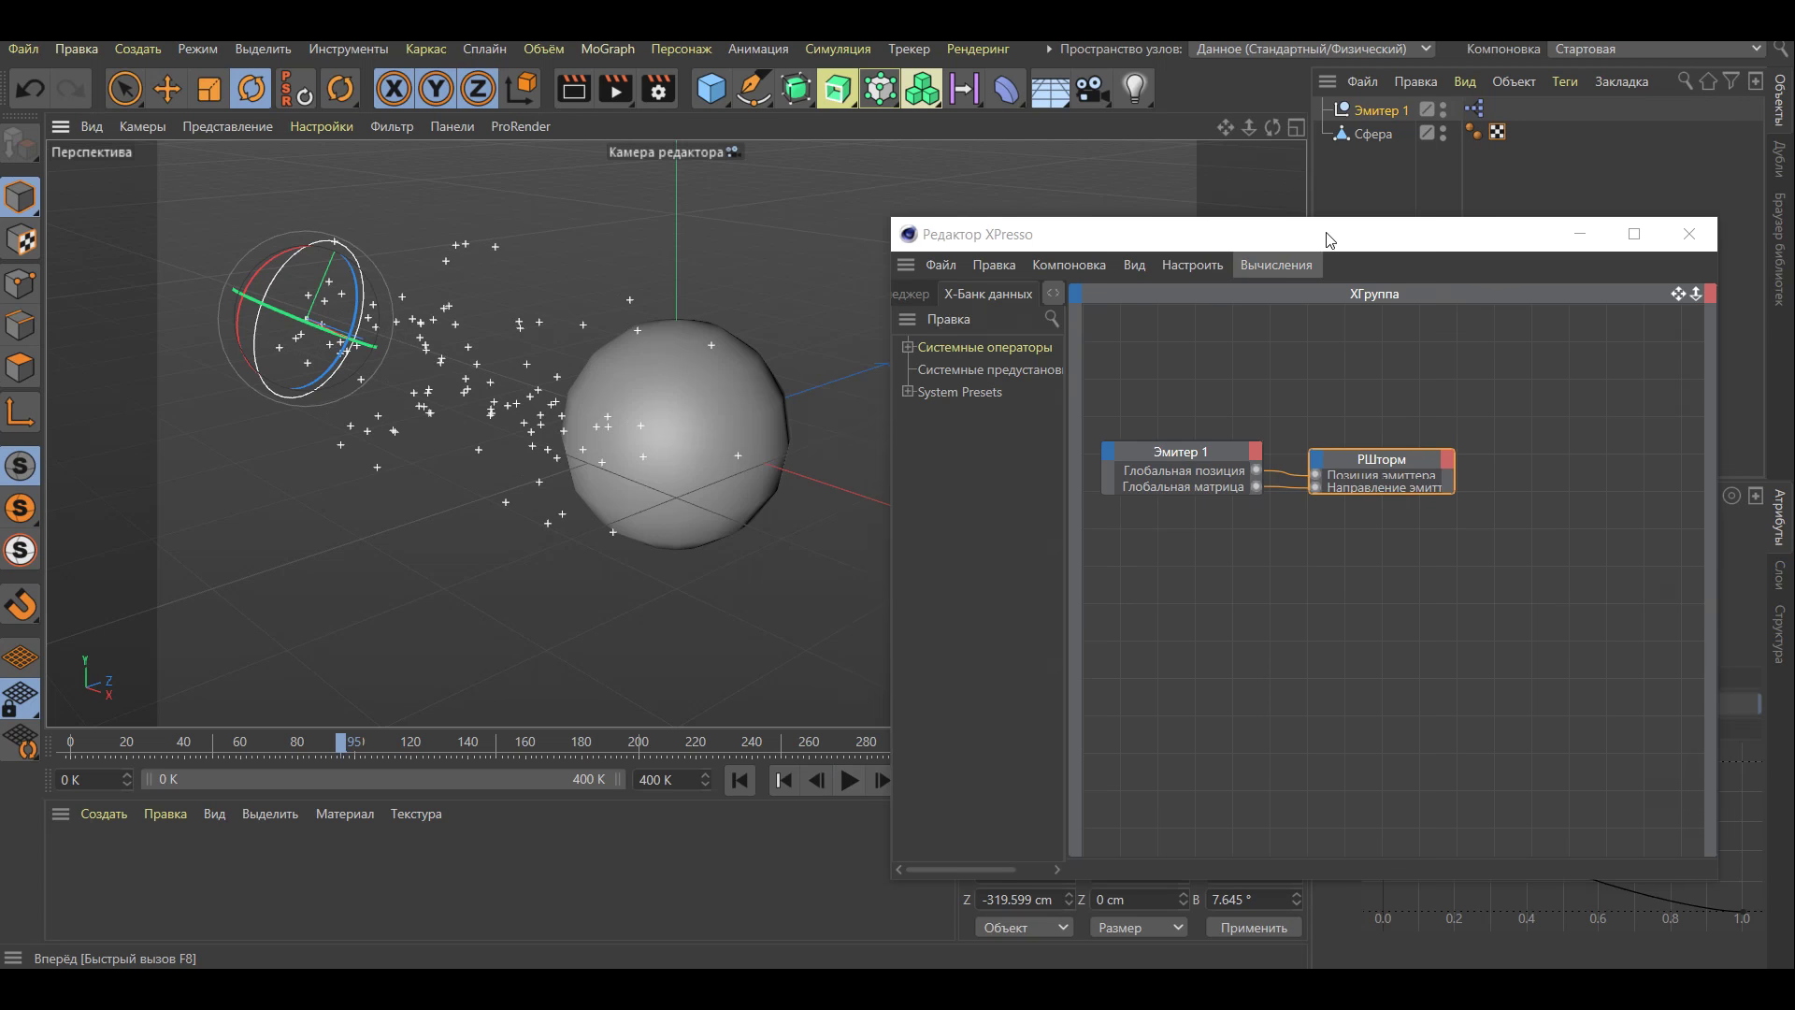
# Set РШторм lifetime 400, speed 500, angles X/Y 5° and size X/Y 20 cm
pyautogui.moveTo(1283, 236); pyautogui.dragTo(784, 172)
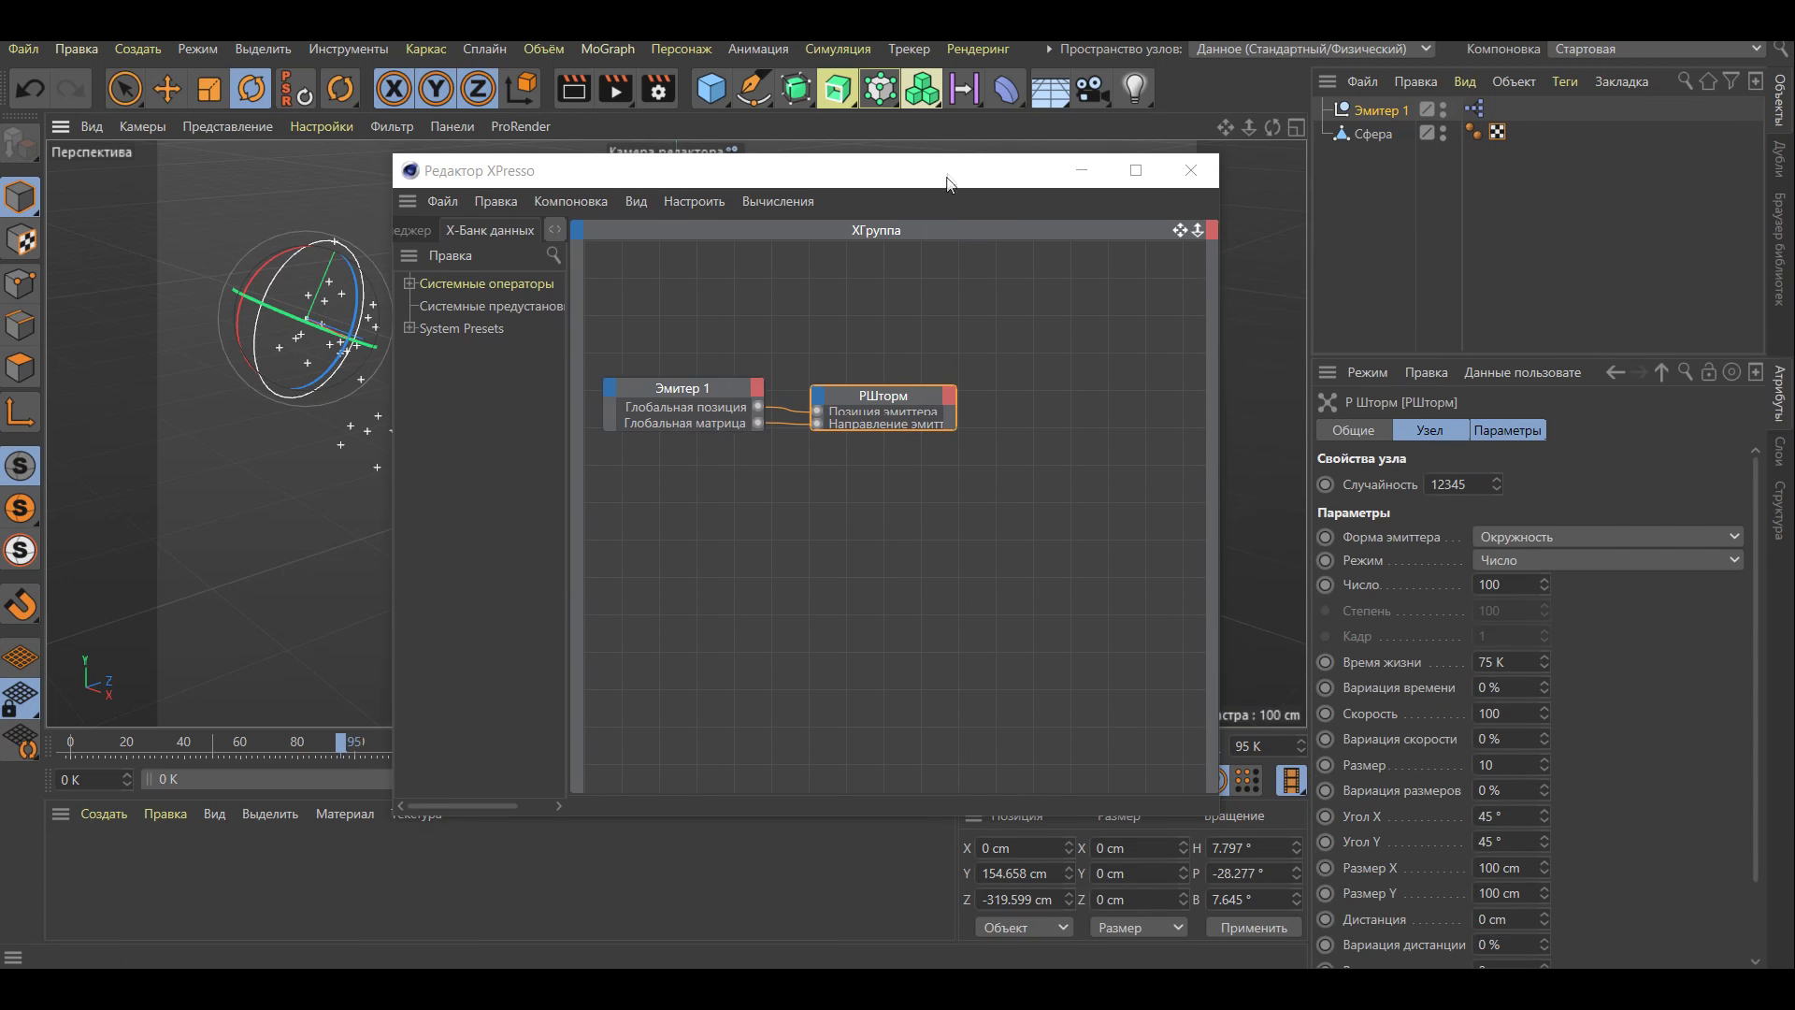
pyautogui.moveTo(948, 183); pyautogui.dragTo(907, 85)
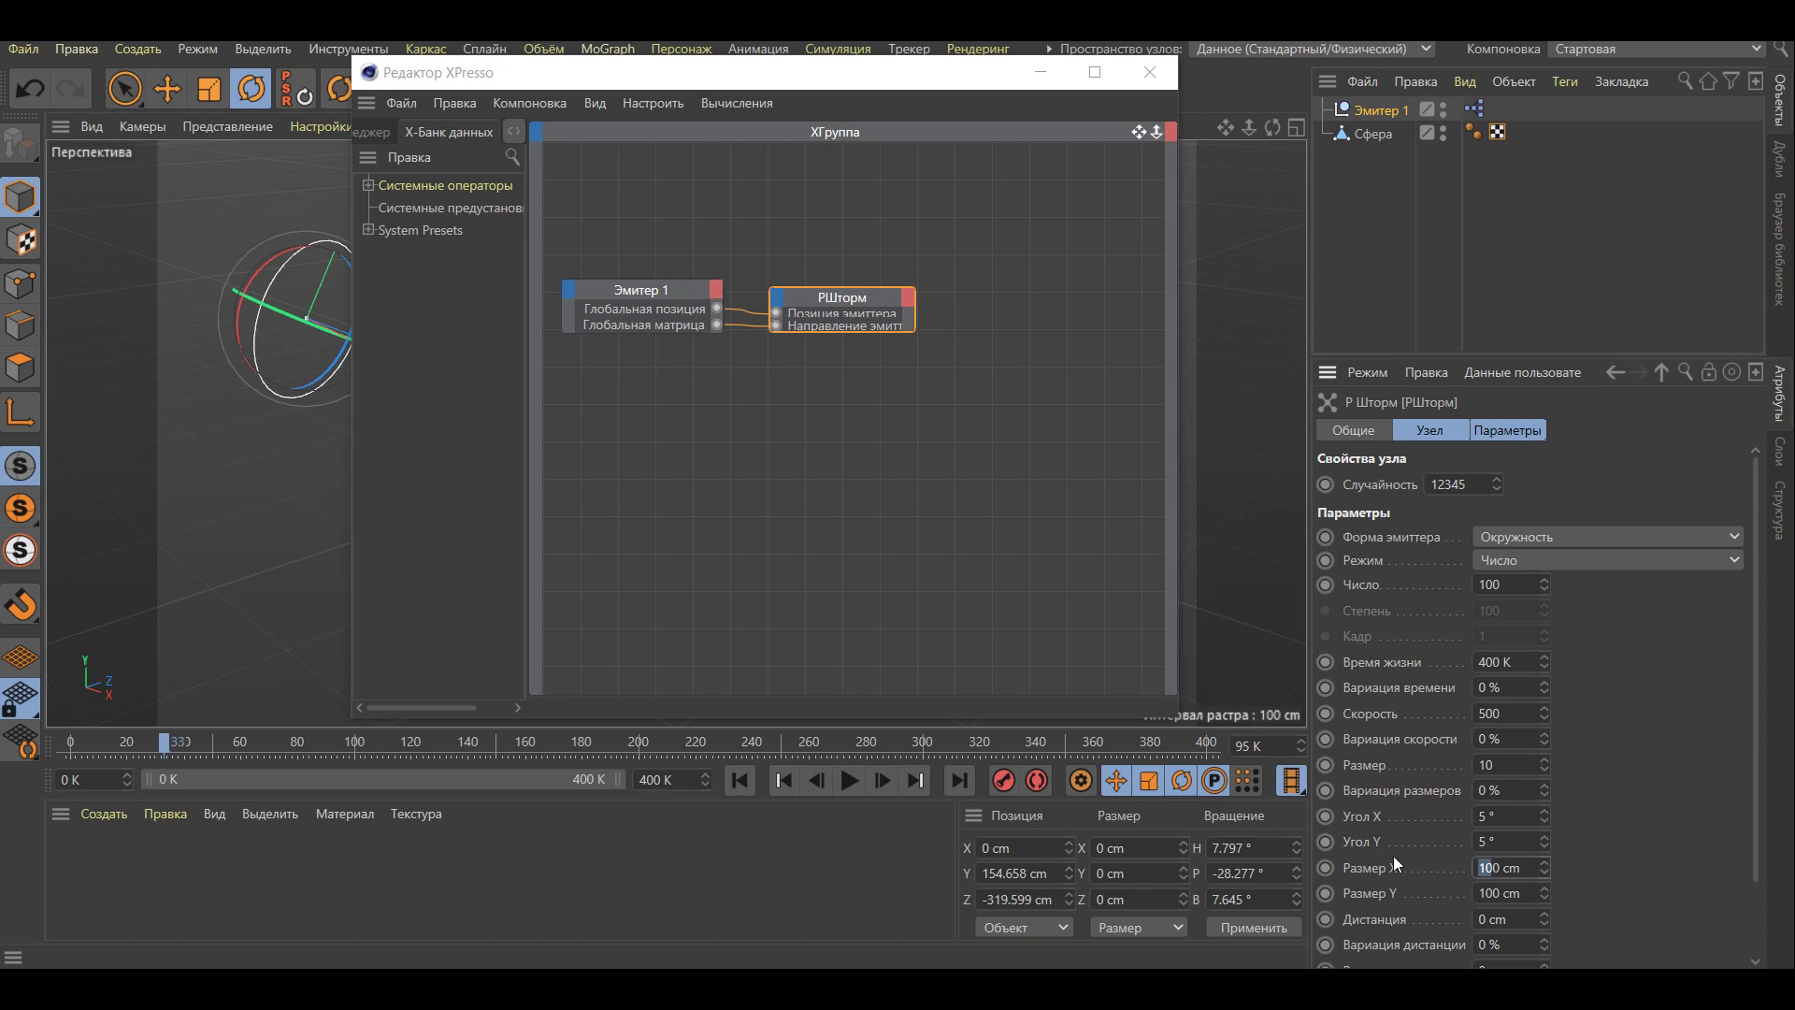
pyautogui.write('202')
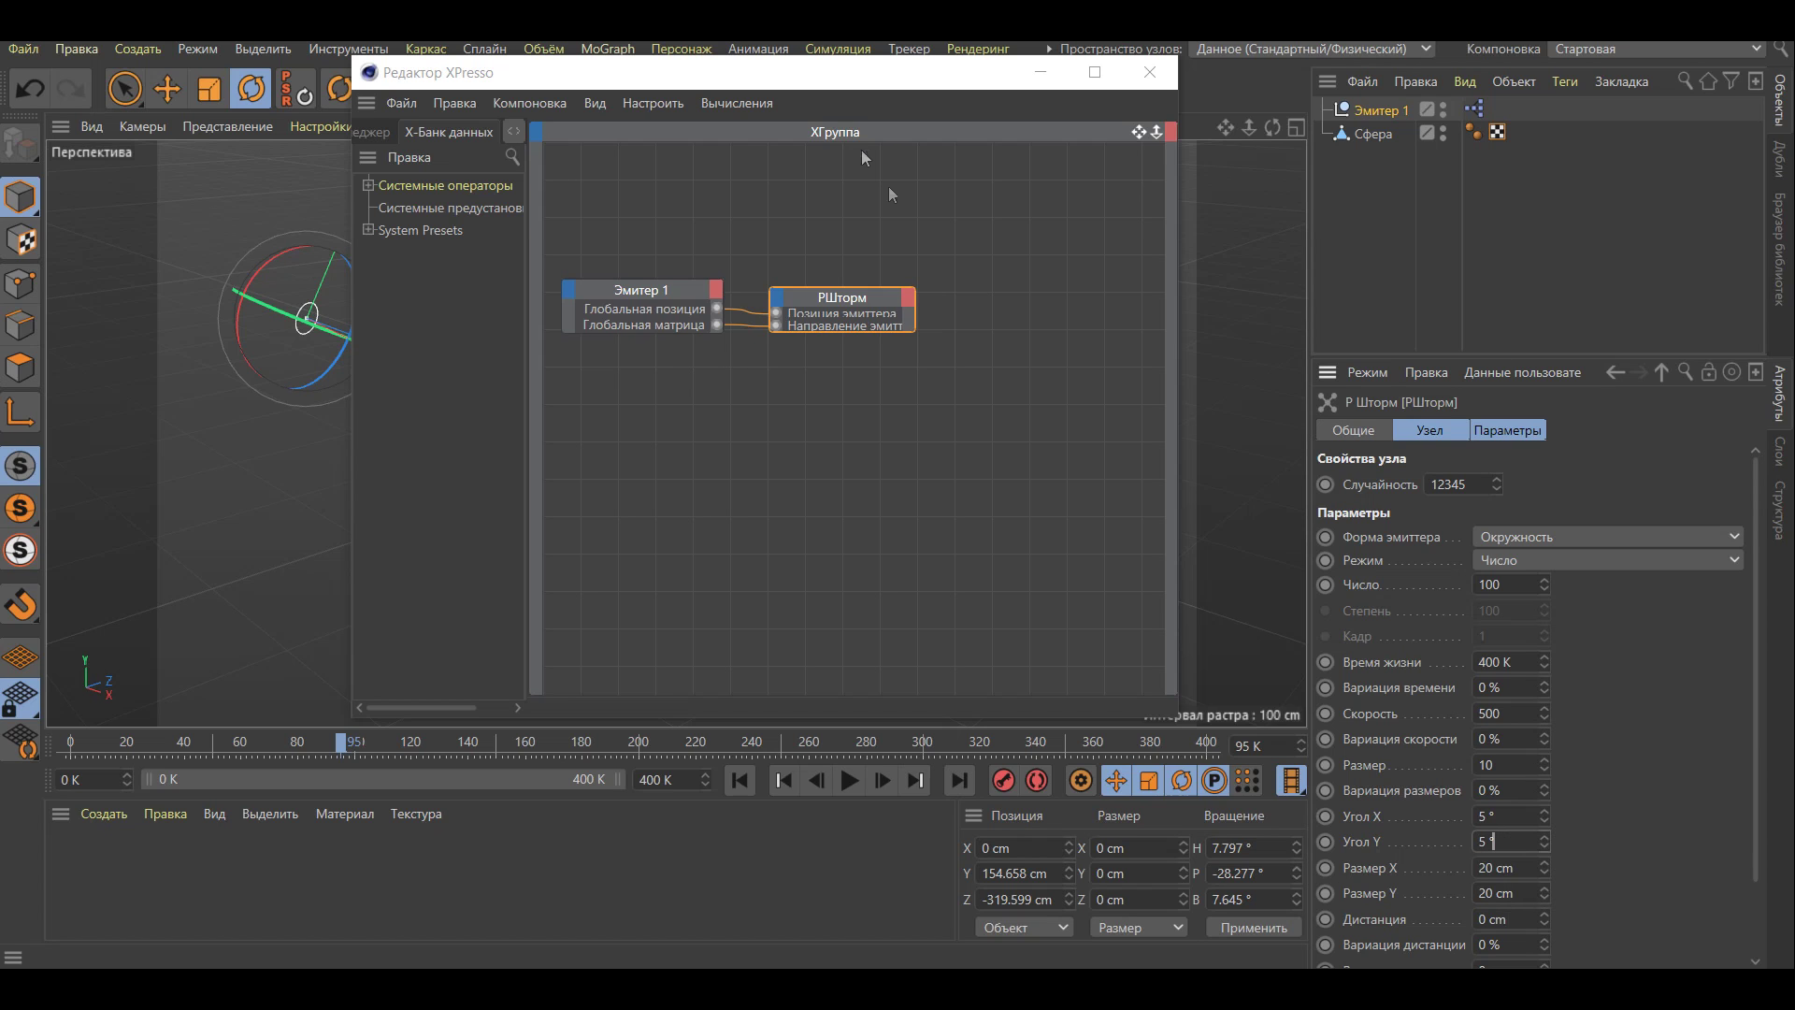
pyautogui.moveTo(841, 72); pyautogui.dragTo(1445, 191)
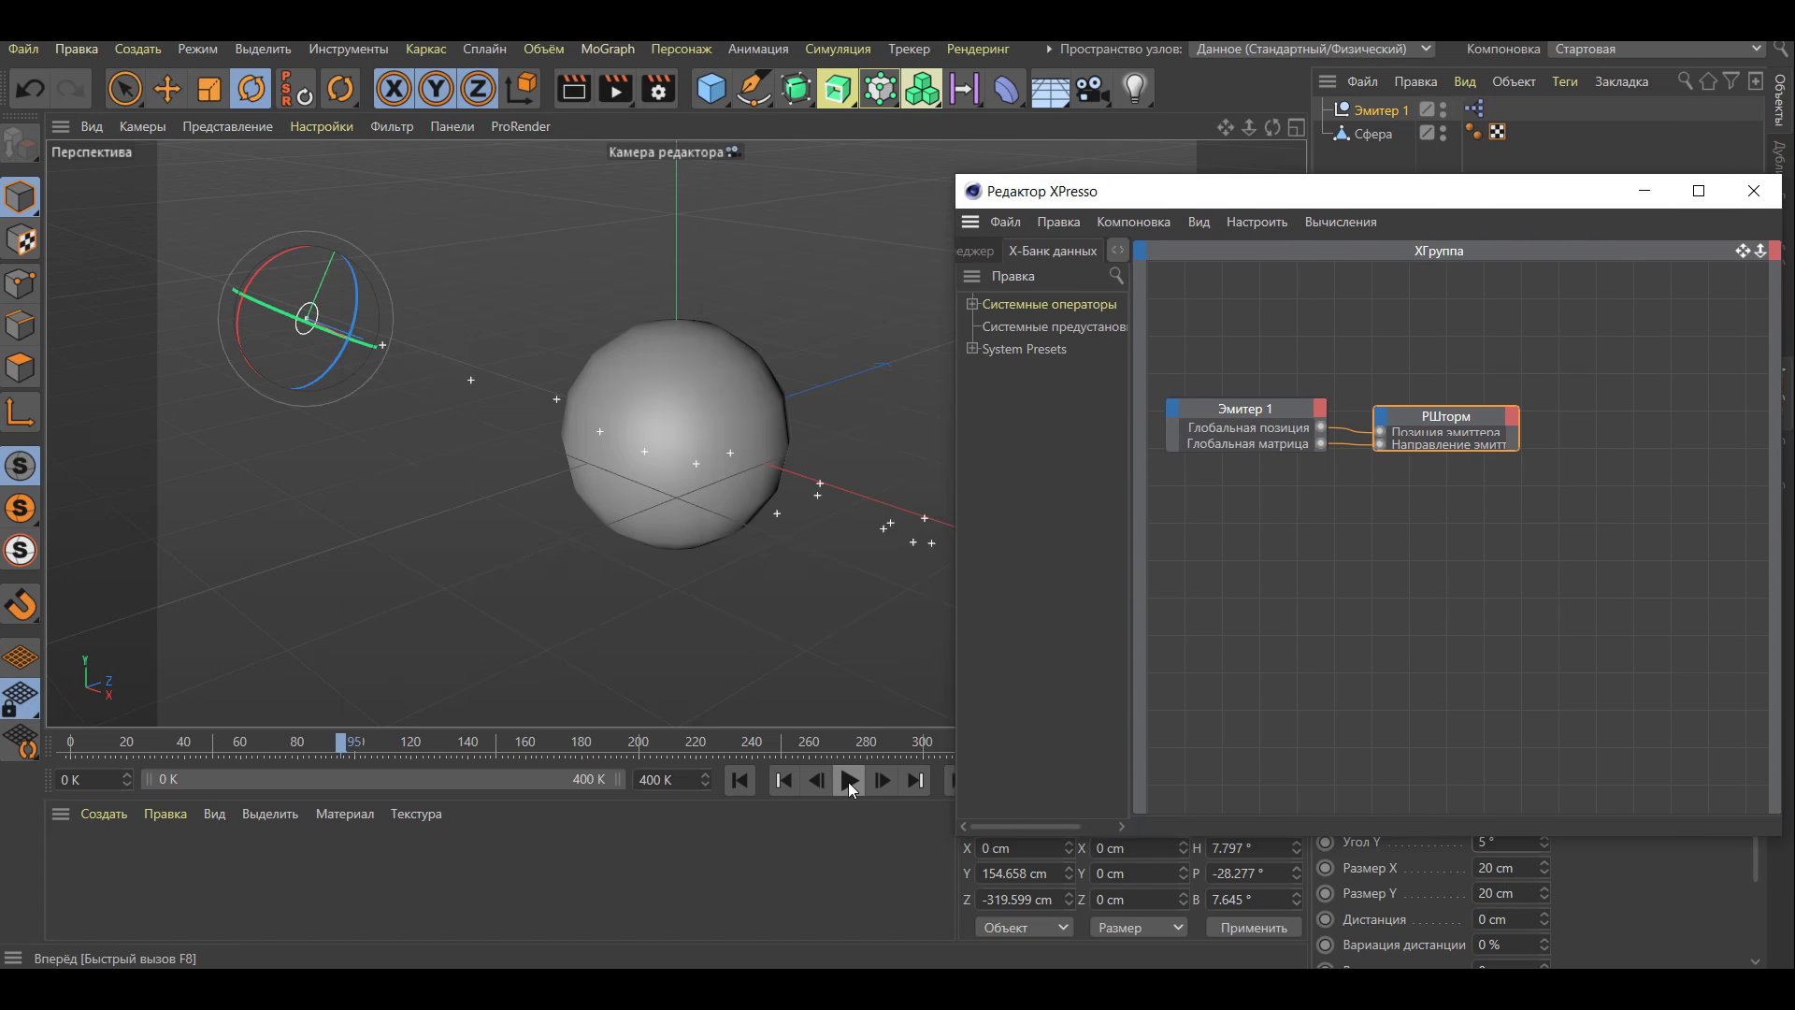
# Replay the simulation from frame 0 and rotate Эмитер 1 to change its spray direction
pyautogui.click(739, 780)
pyautogui.click(848, 781)
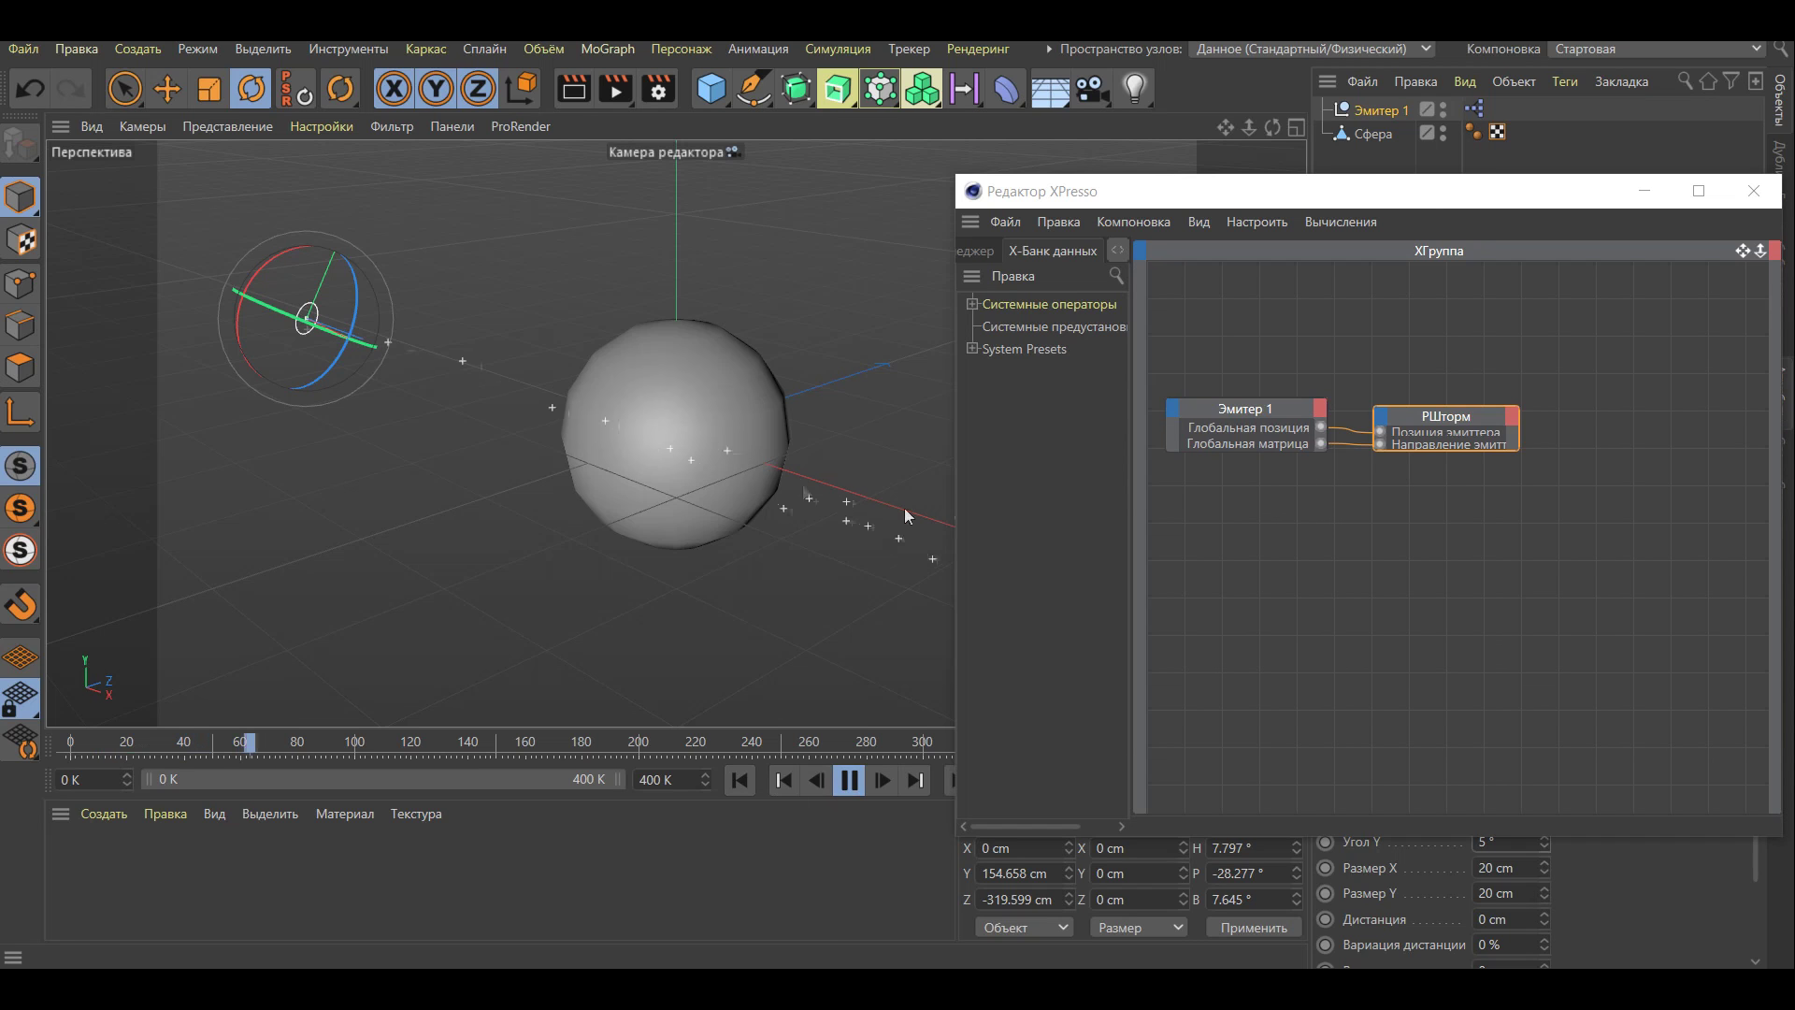
pyautogui.click(850, 783)
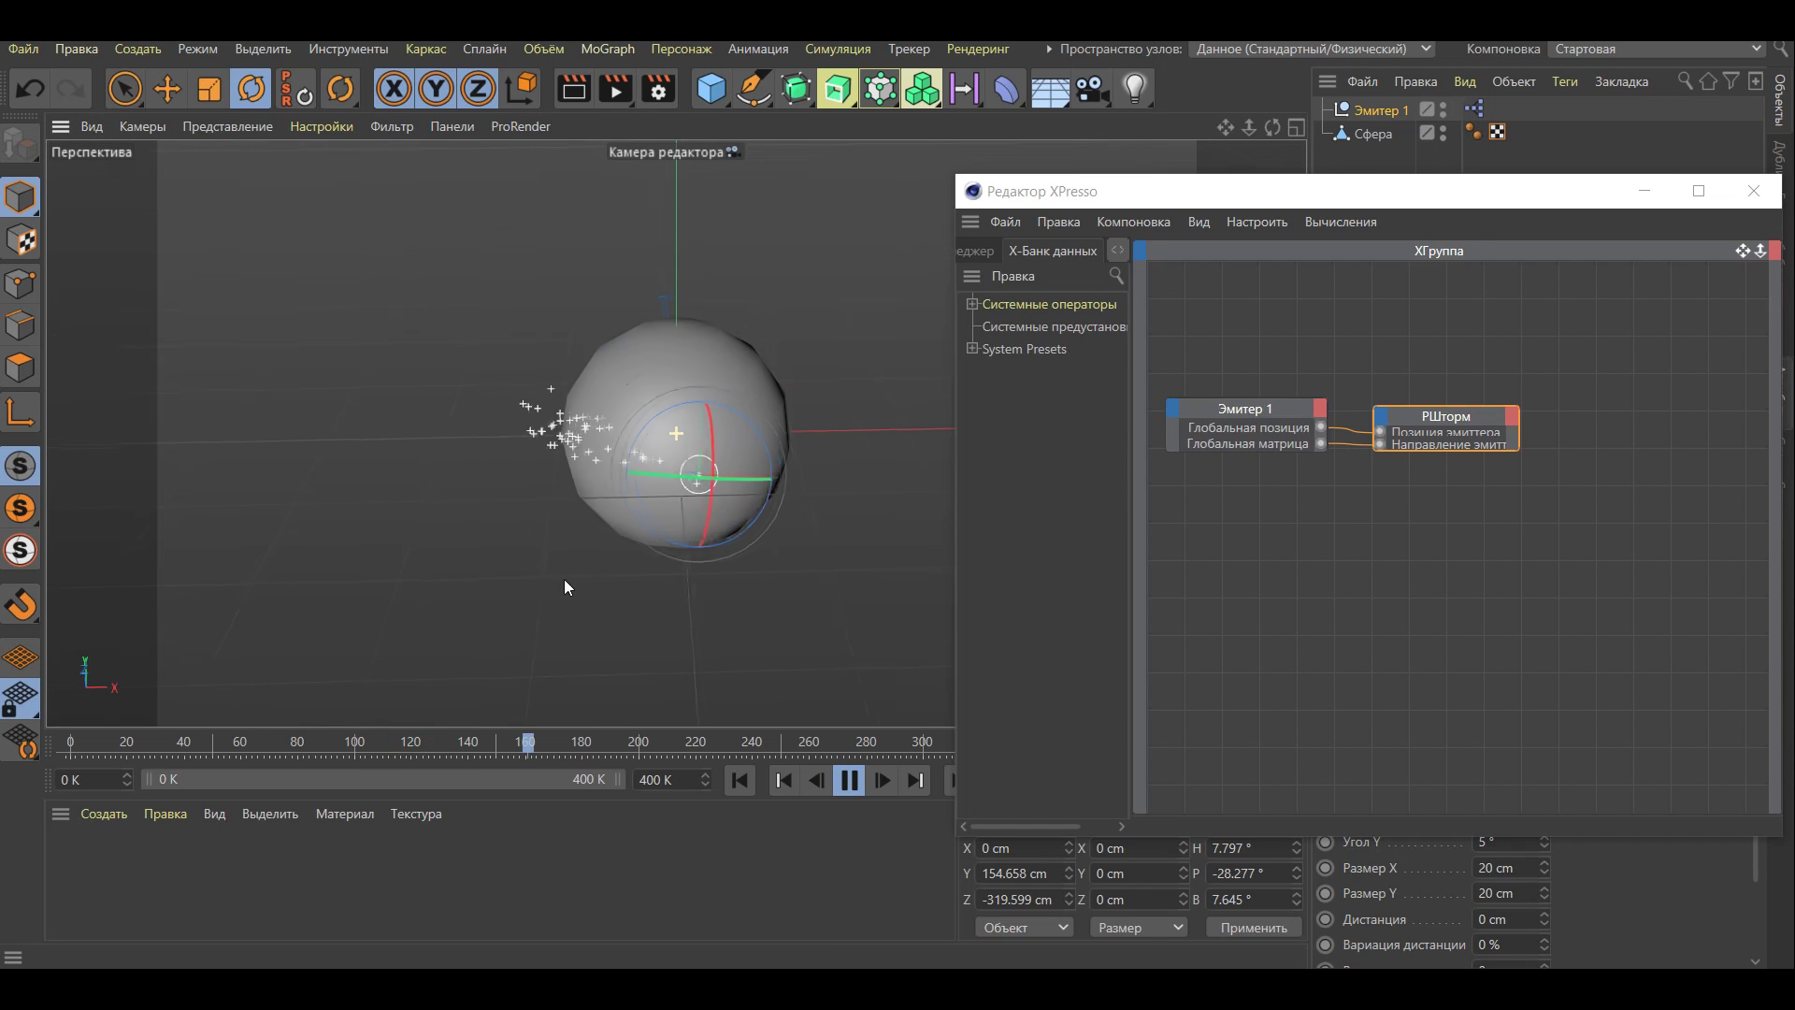
pyautogui.click(168, 91)
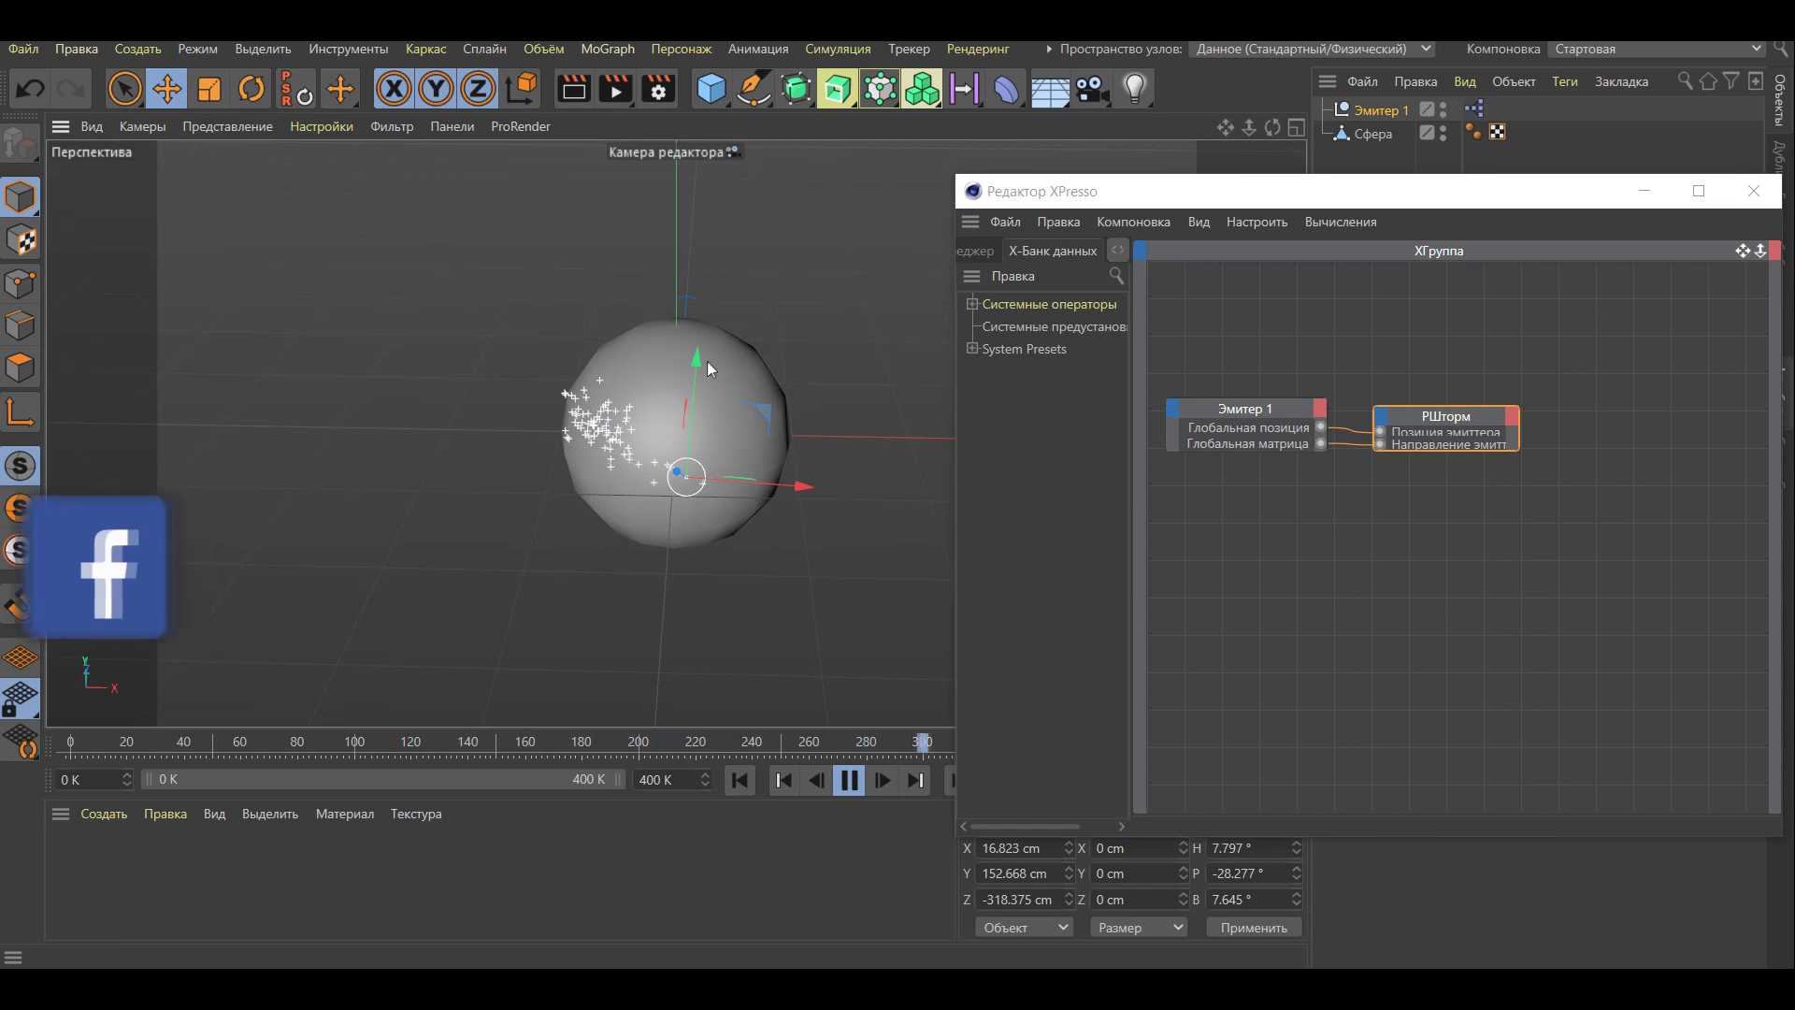
pyautogui.press('r')
pyautogui.moveTo(735, 466); pyautogui.dragTo(714, 463)
# Rotate Эмитер 1 further so particles pass beyond the sphere, and preview the result
pyautogui.click(849, 782)
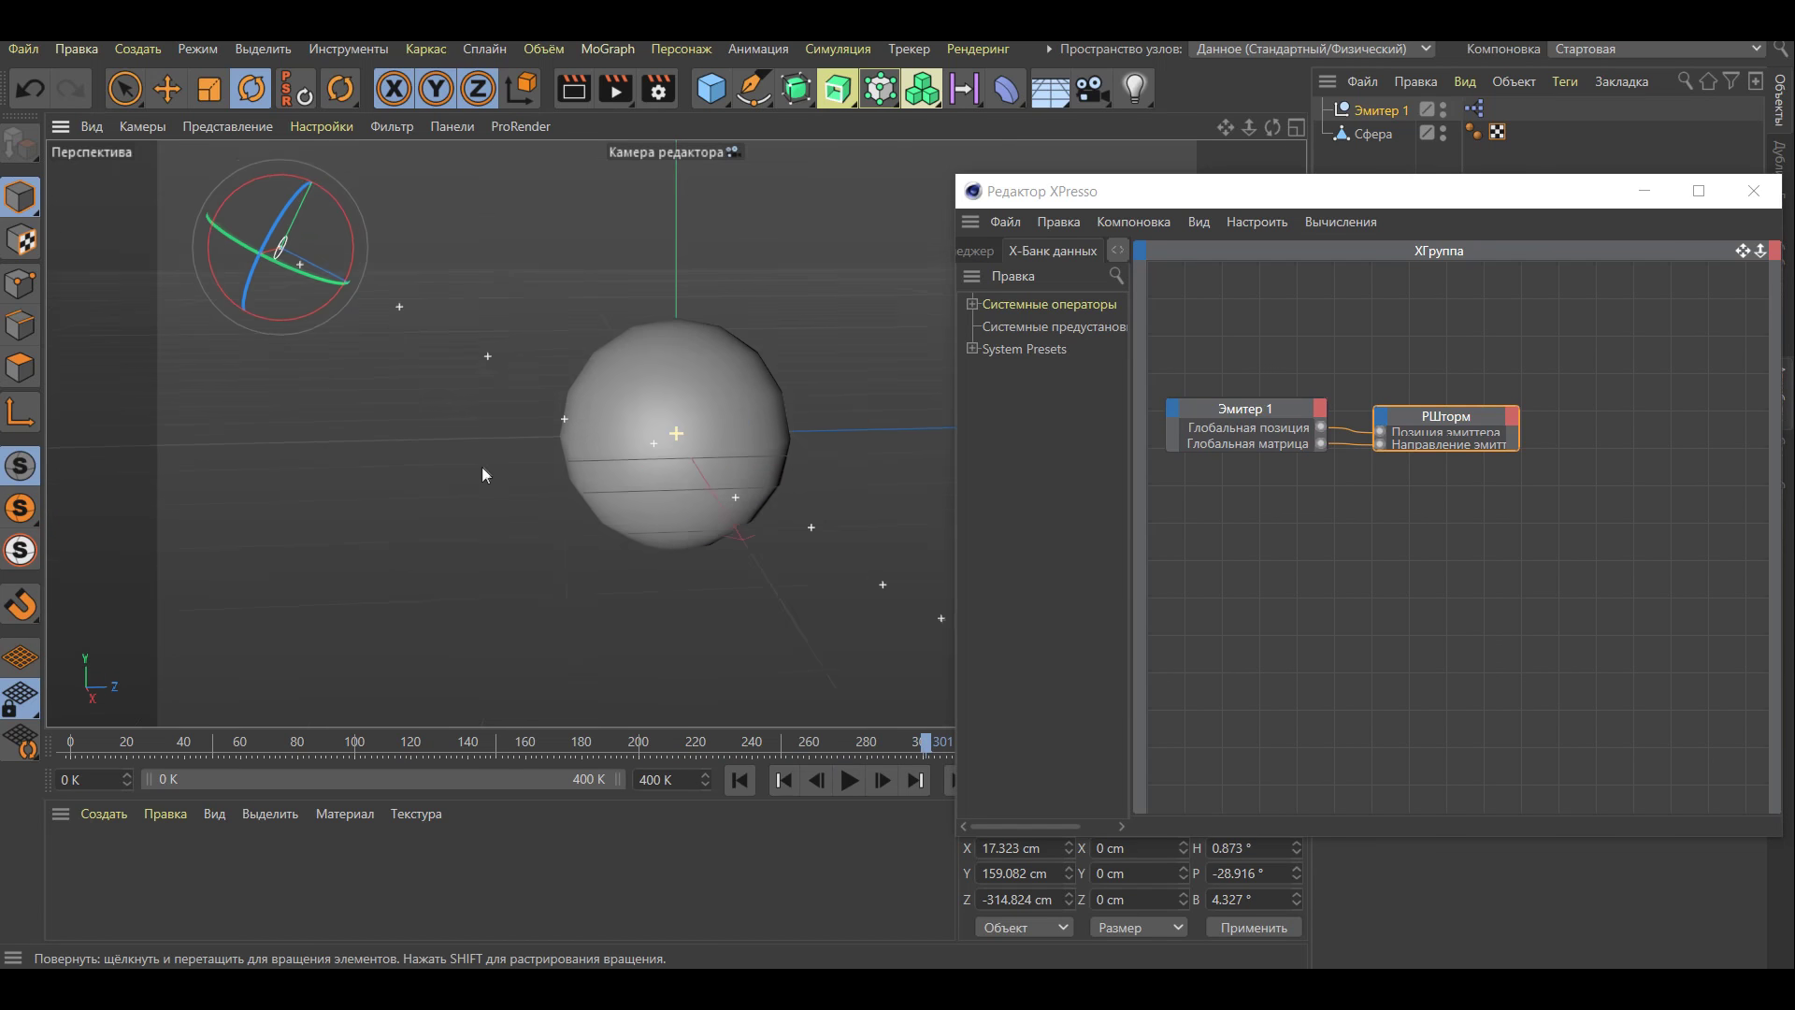
pyautogui.moveTo(232, 217); pyautogui.dragTo(225, 207)
pyautogui.click(849, 781)
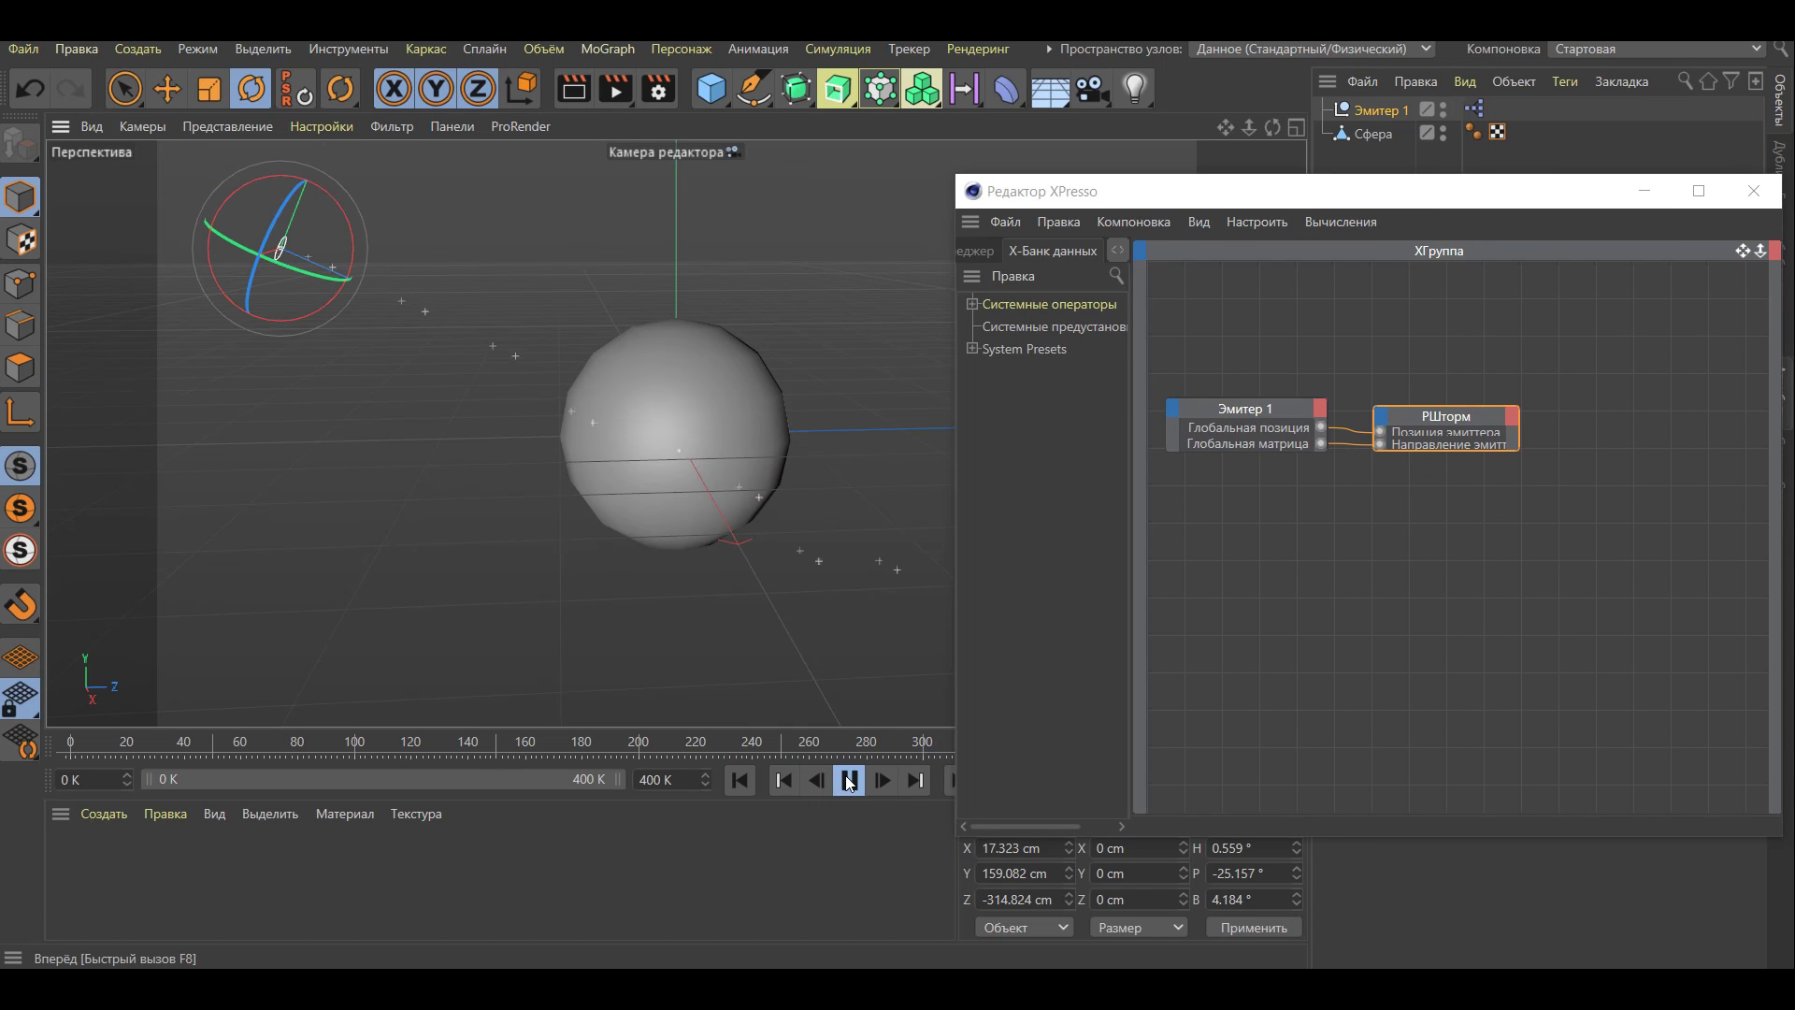
pyautogui.press('e')
pyautogui.click(851, 785)
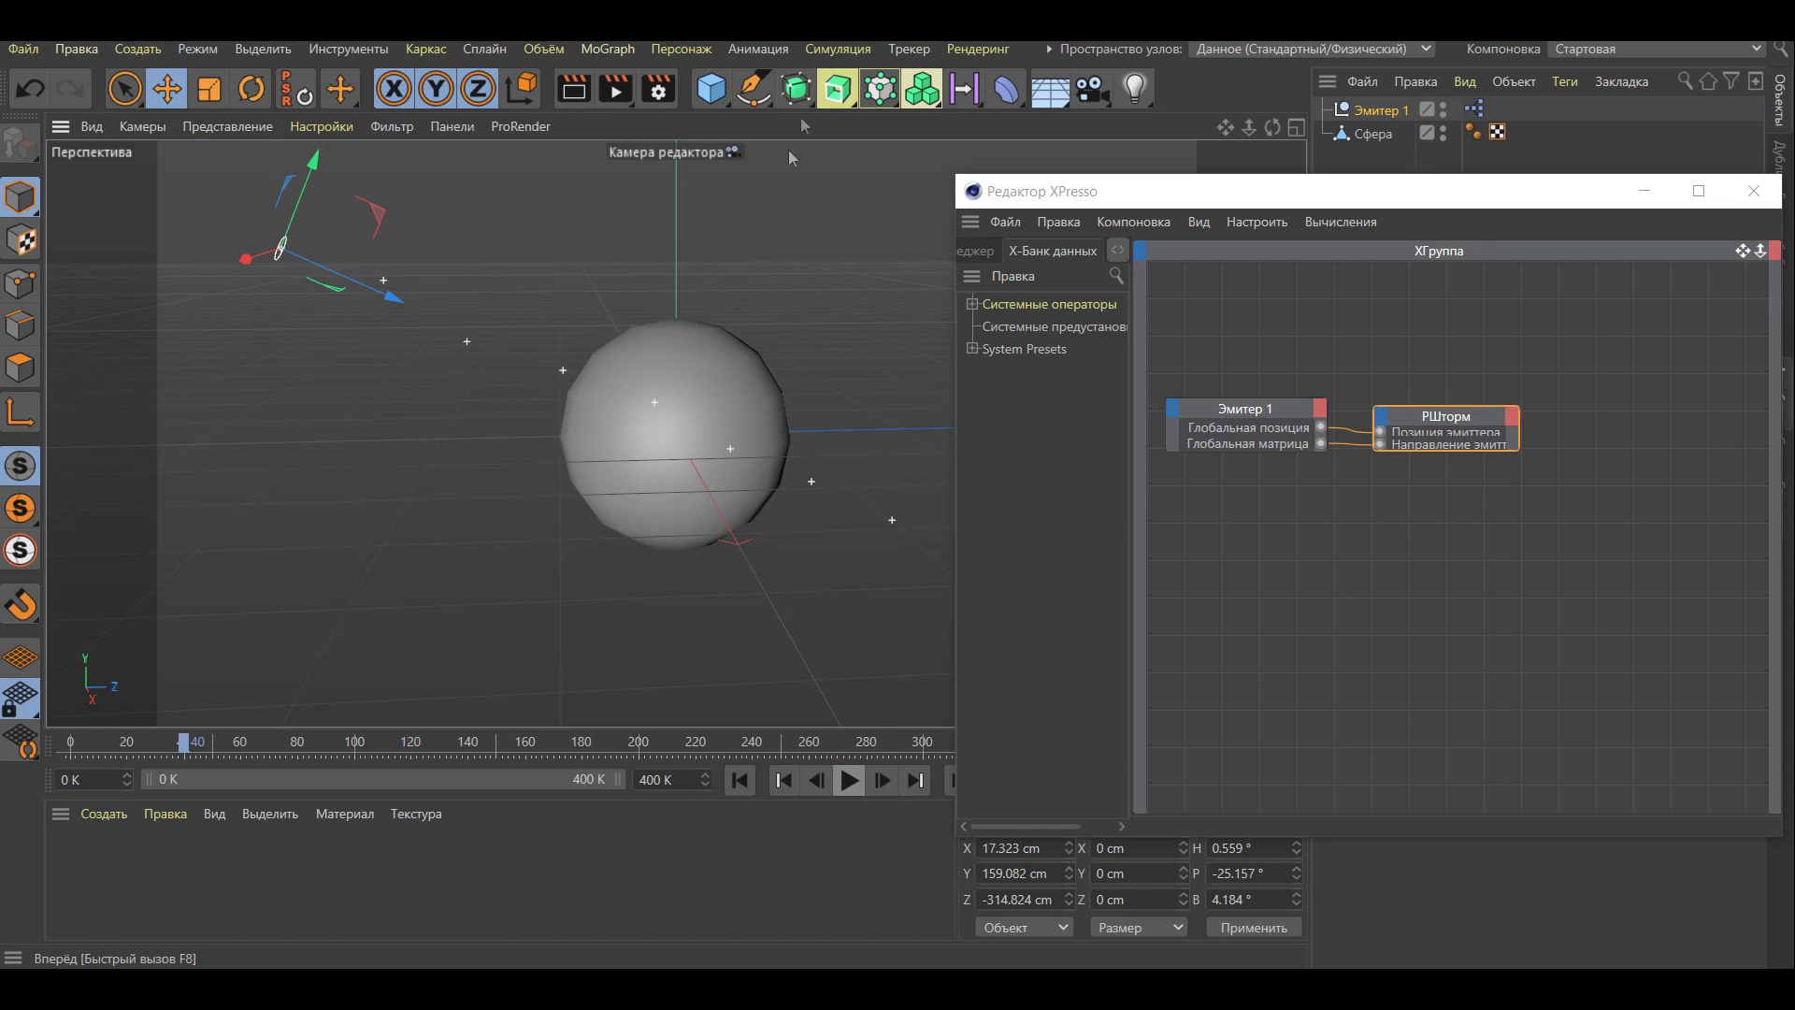
pyautogui.click(840, 52)
pyautogui.moveTo(882, 170)
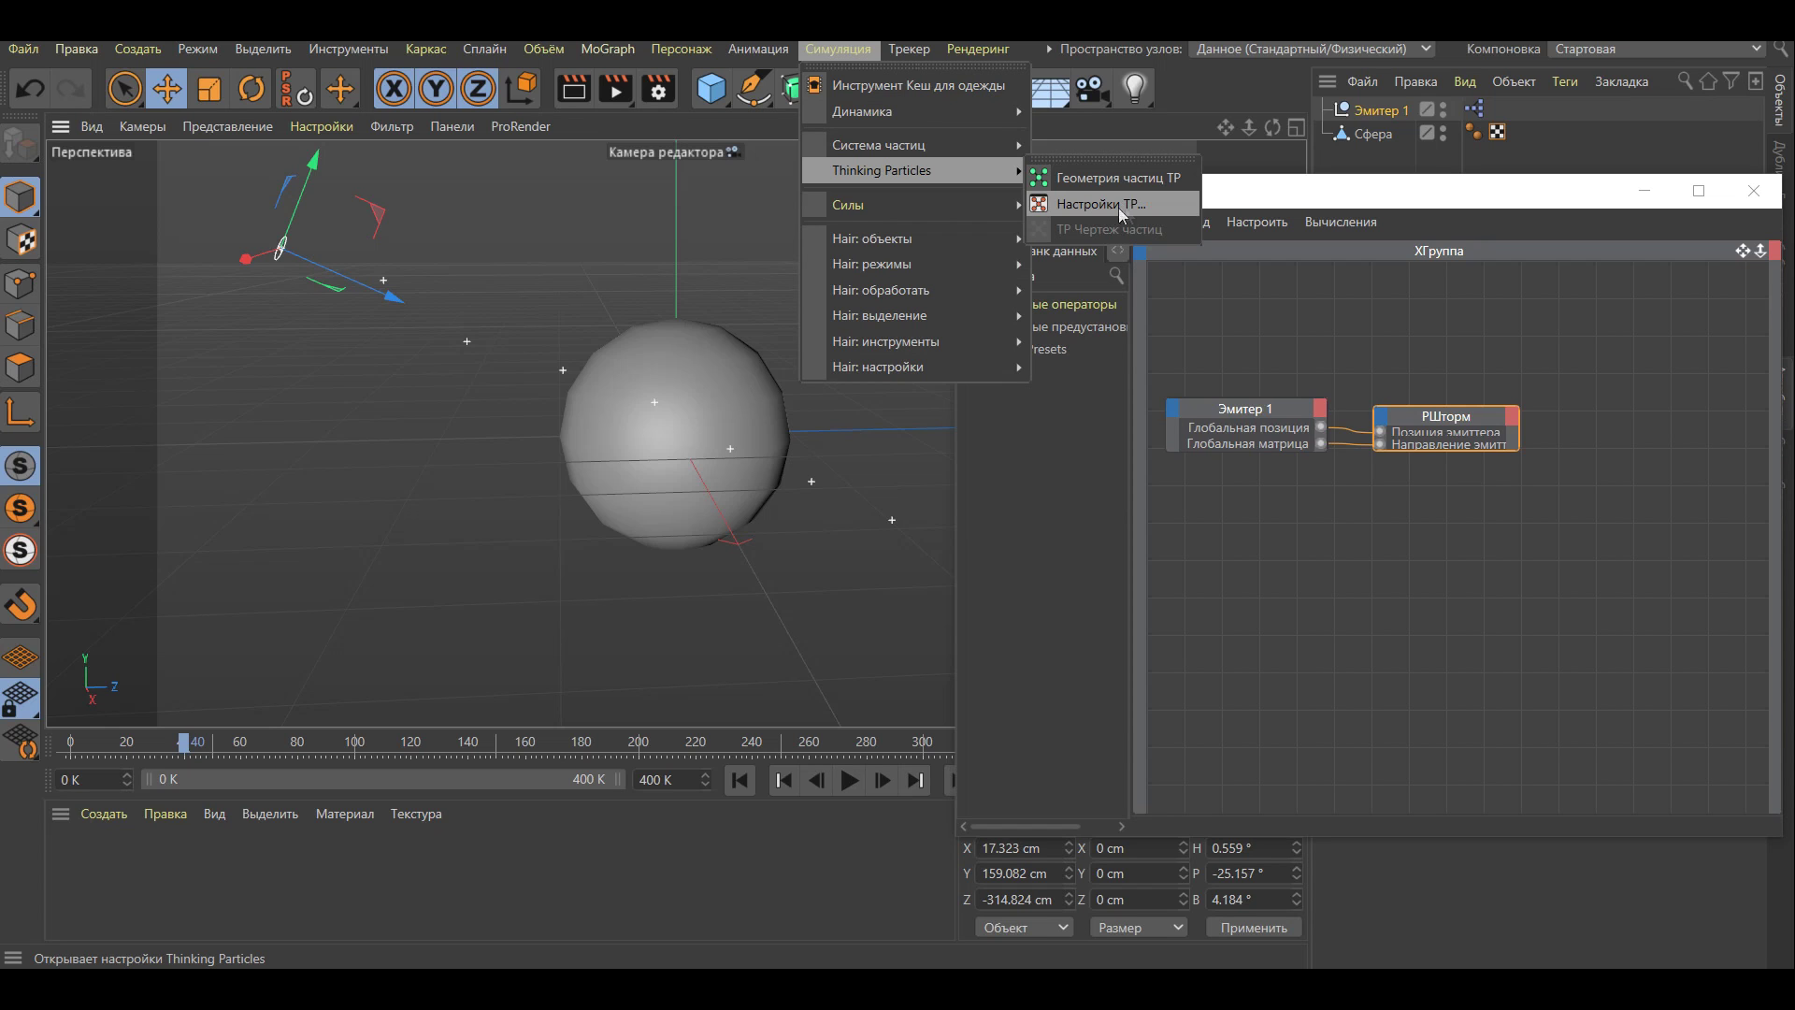
# In the Thinking Particles settings, add Группа .1 under Все and colour it red
pyautogui.click(1125, 202)
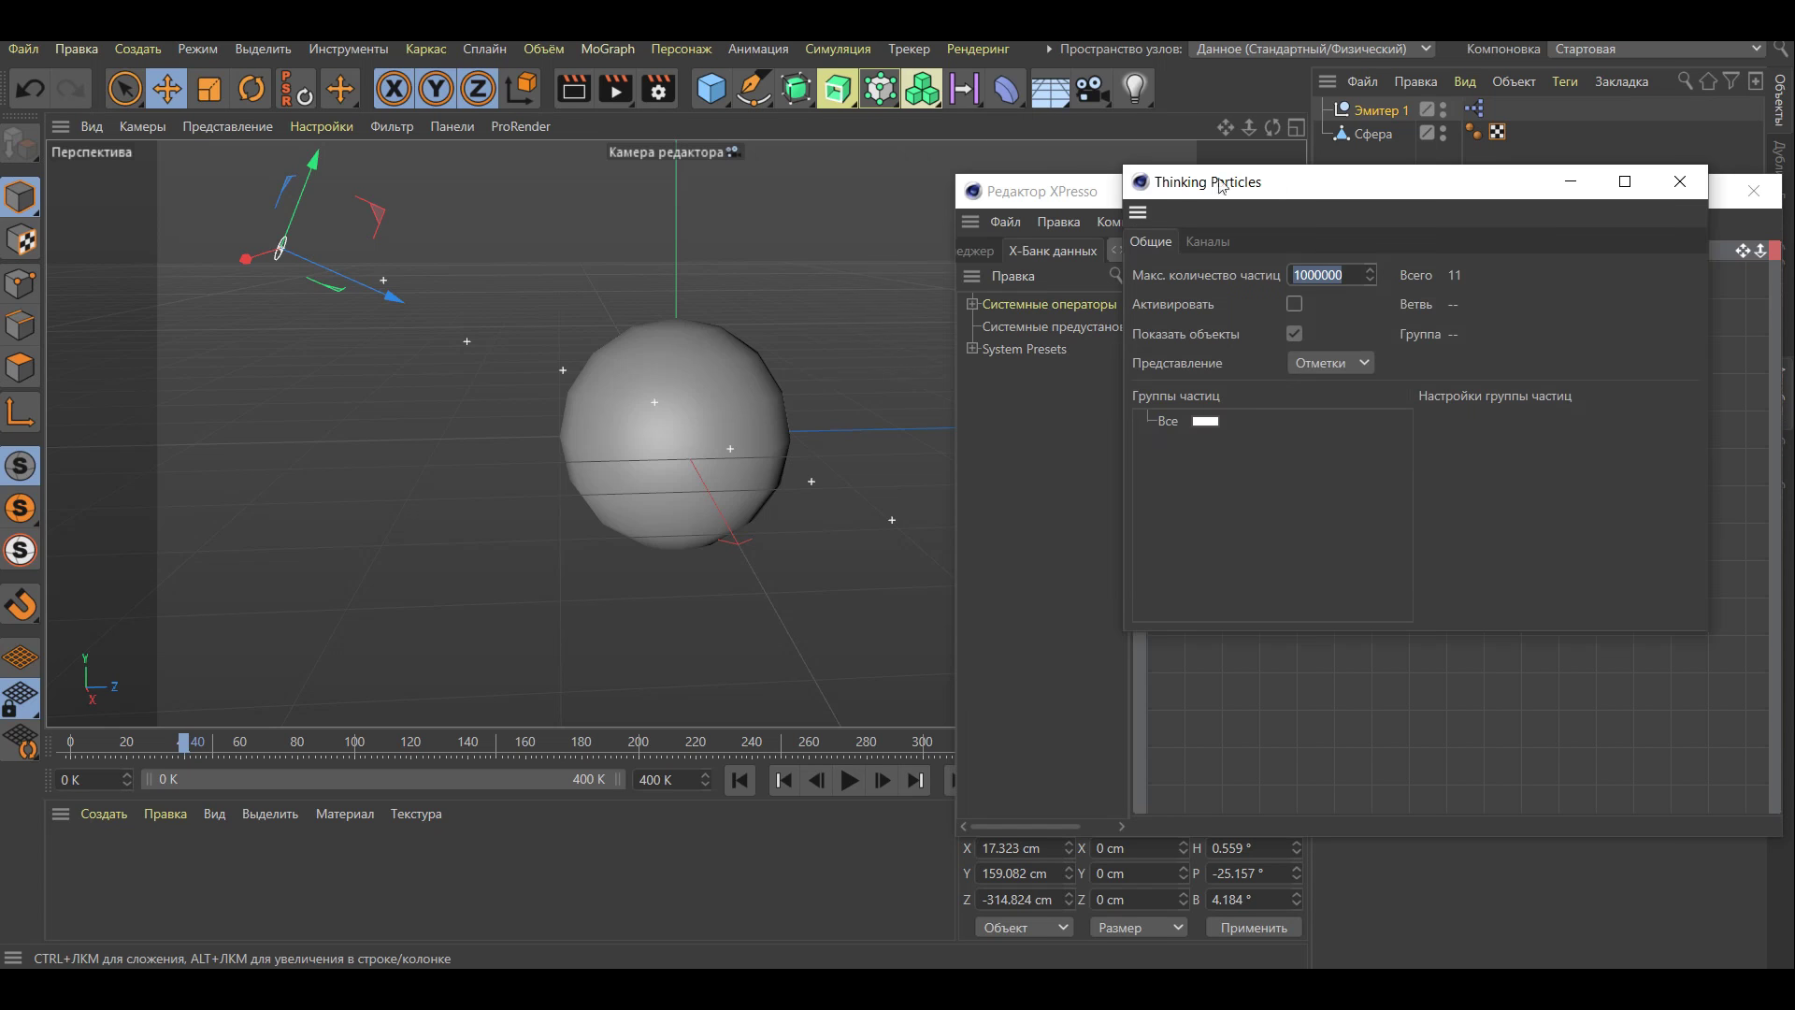
pyautogui.moveTo(1332, 187); pyautogui.dragTo(661, 137)
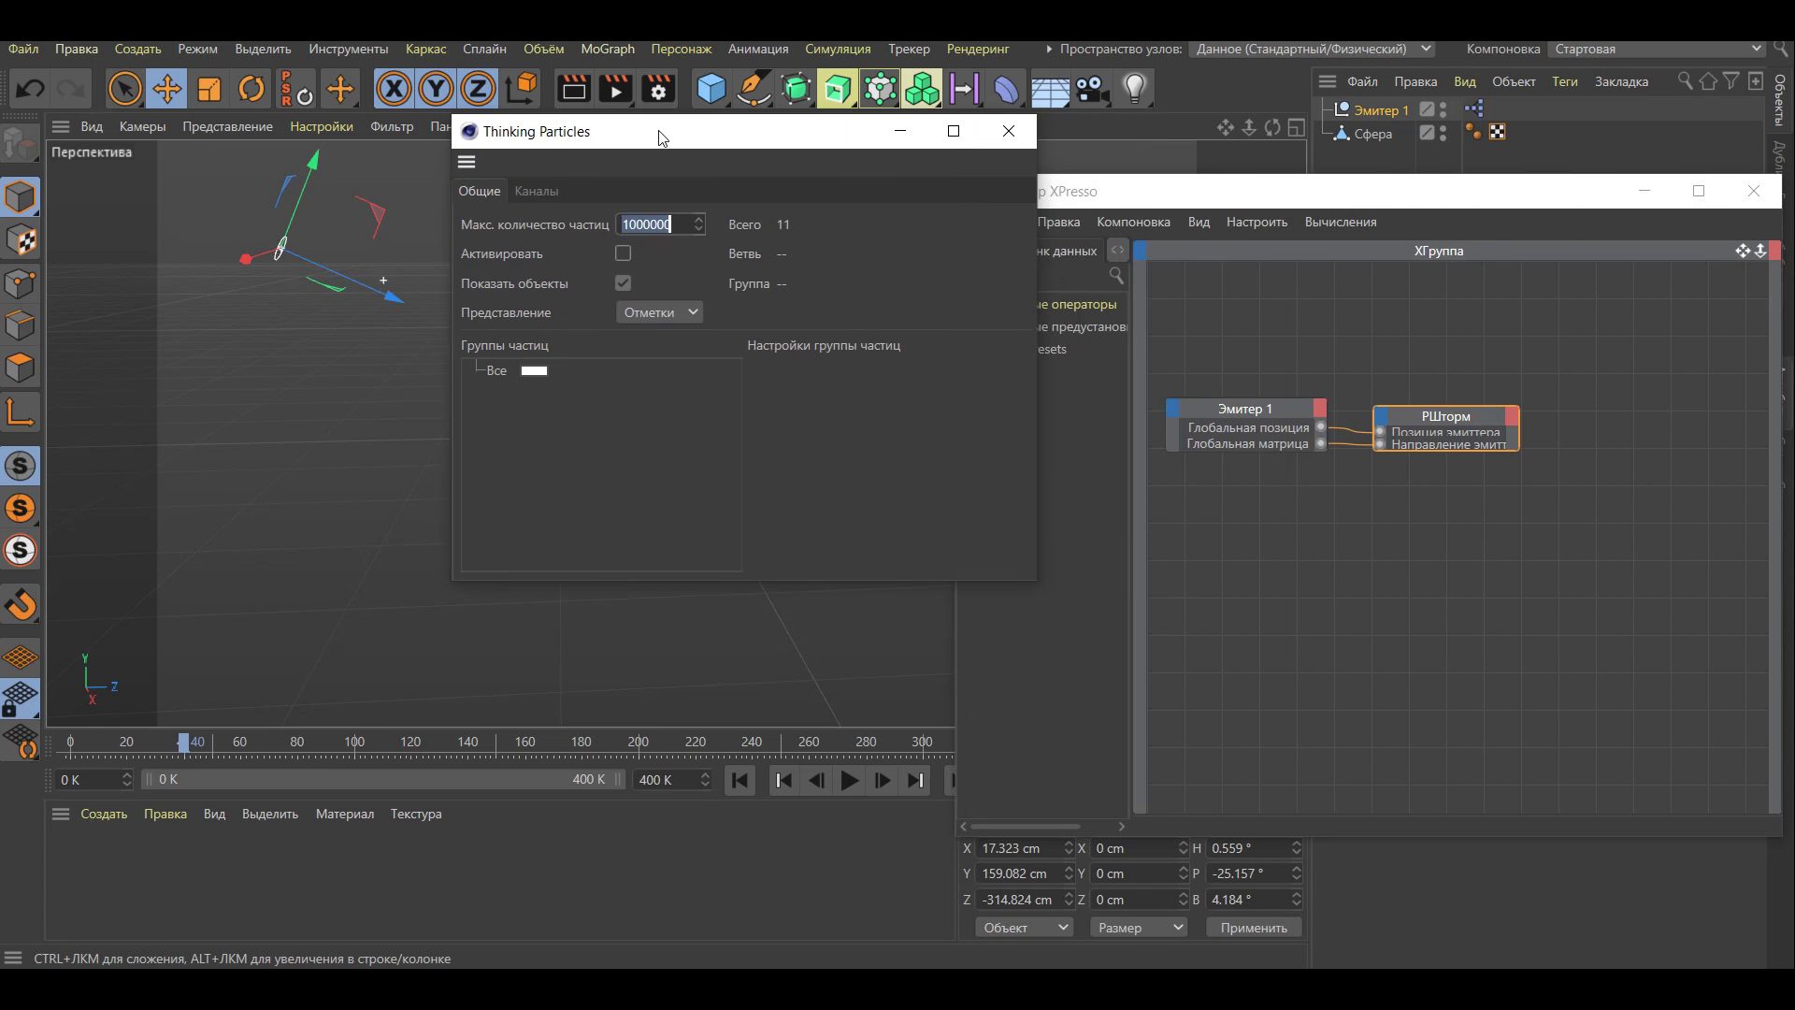
pyautogui.click(491, 372)
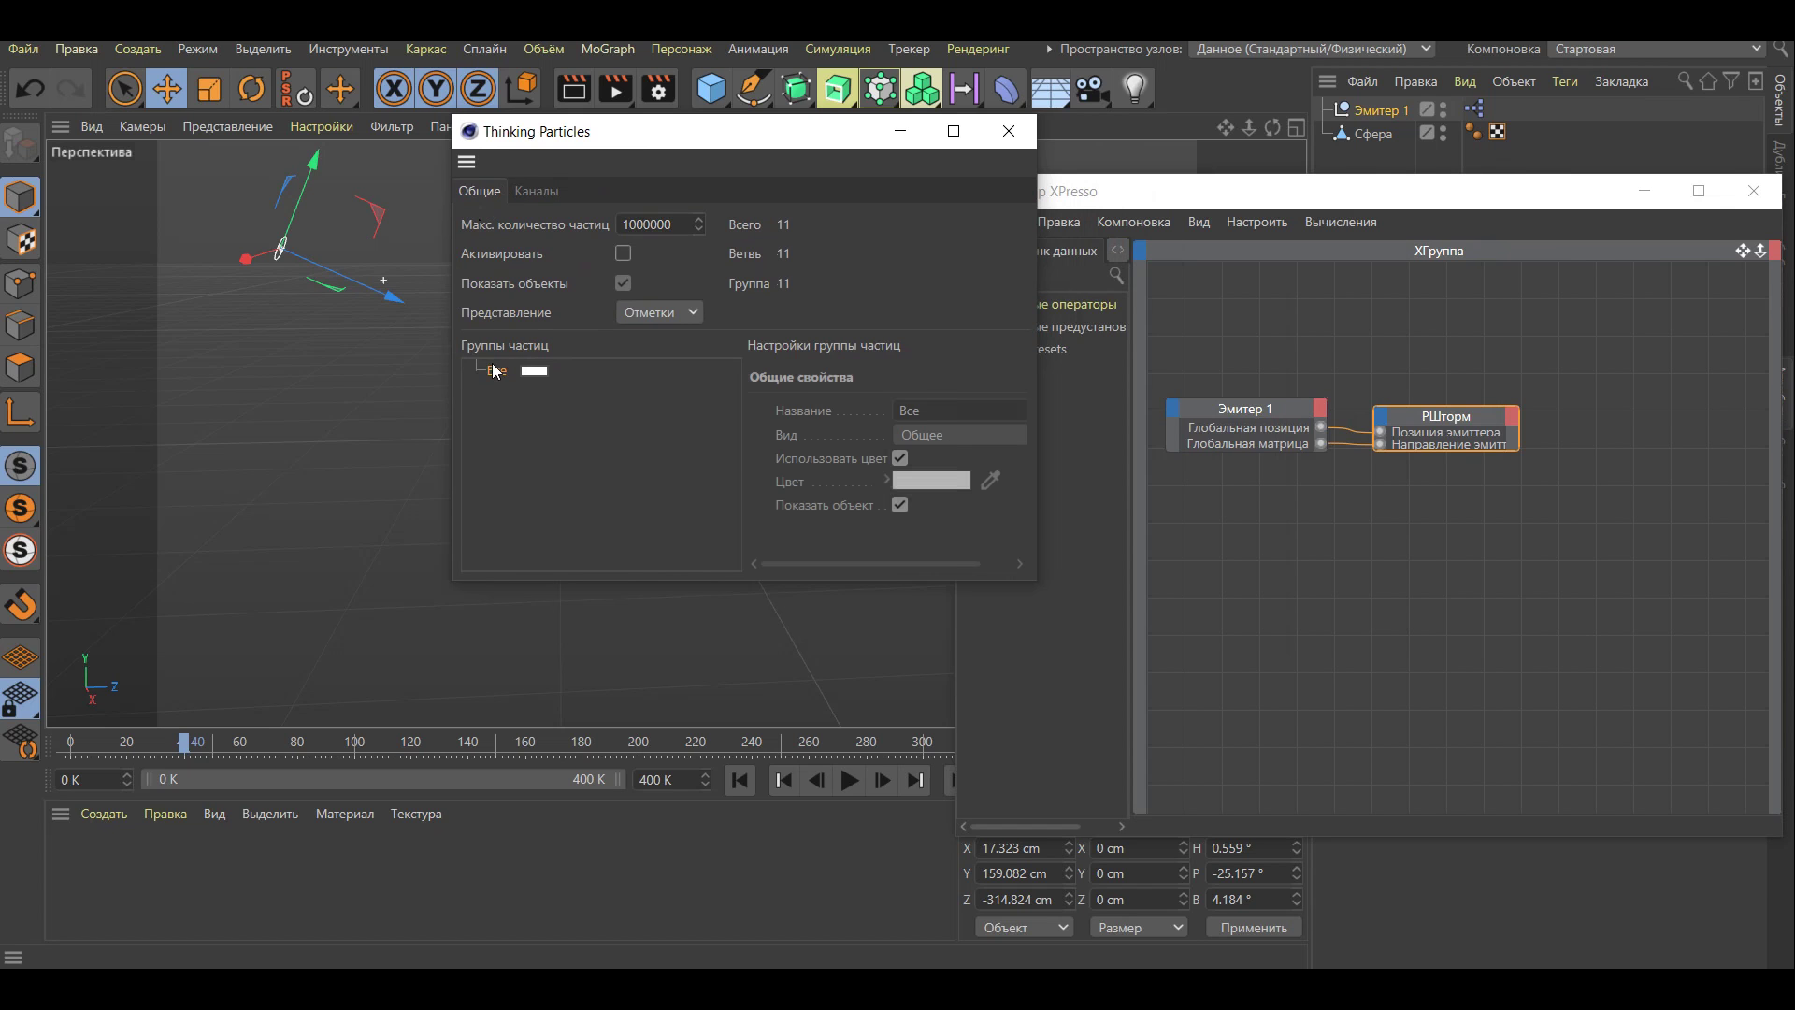
pyautogui.click(516, 385)
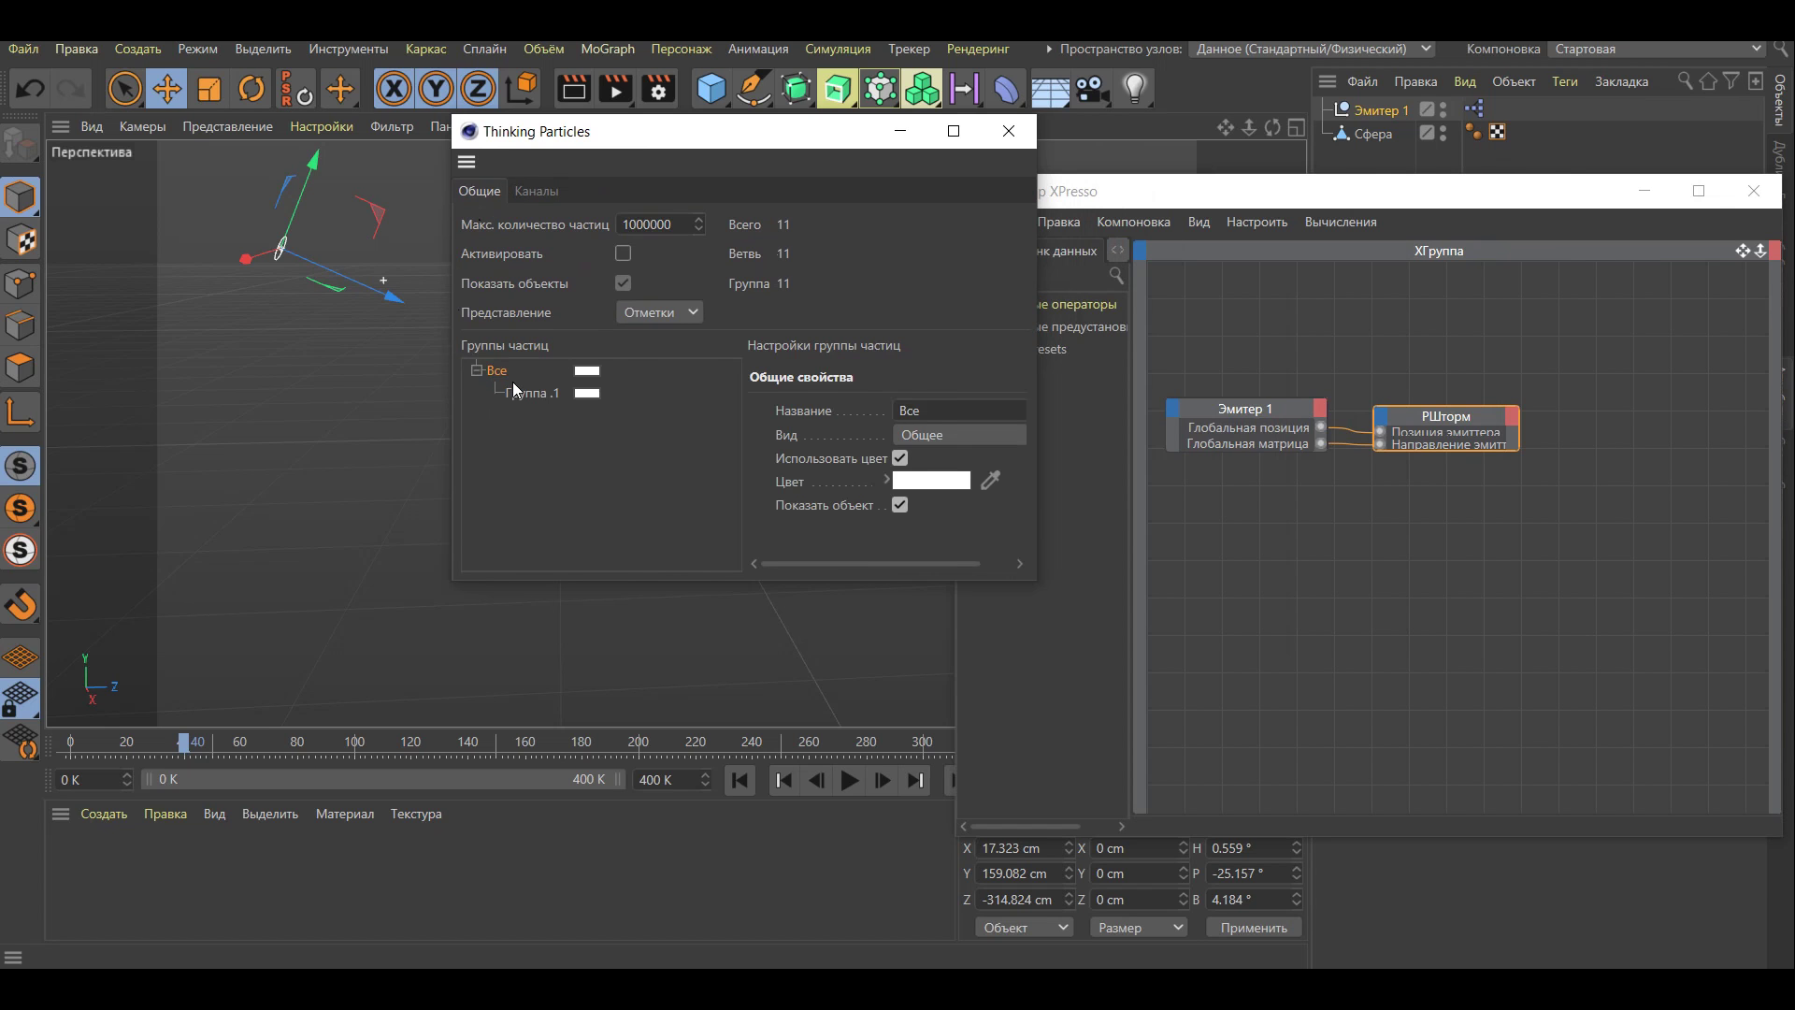
pyautogui.doubleClick(587, 393)
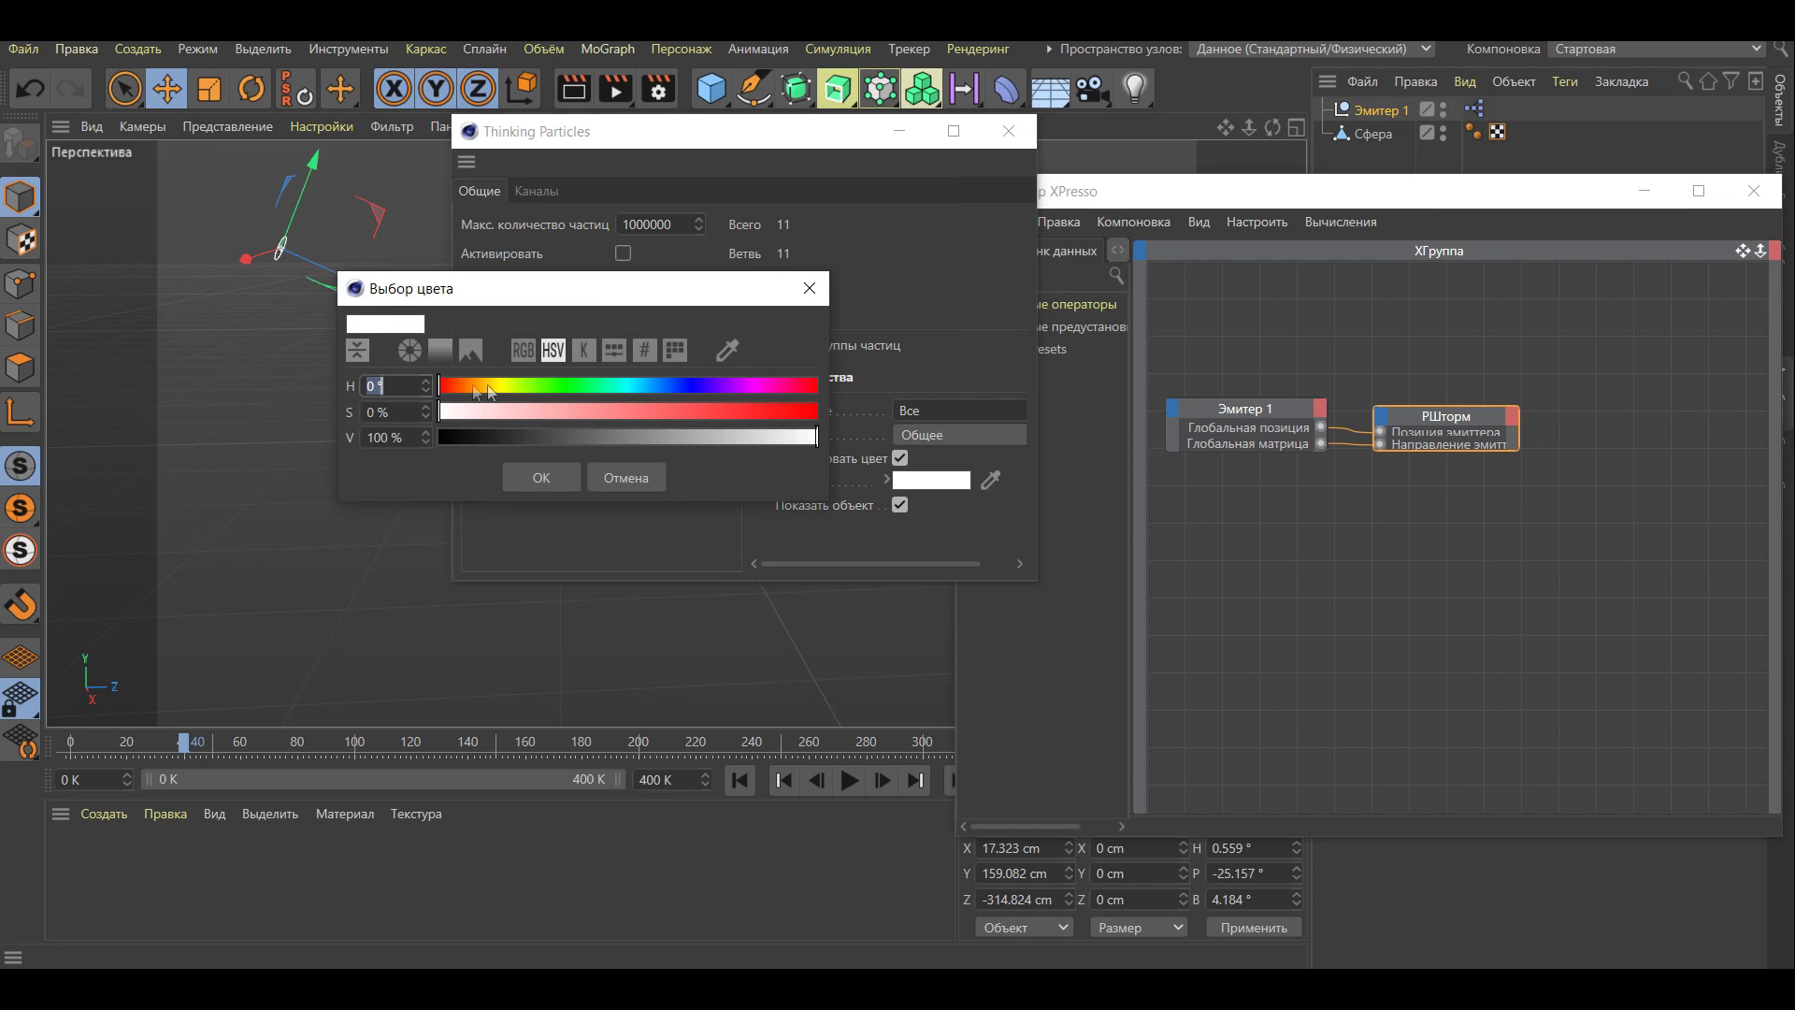
pyautogui.moveTo(731, 412); pyautogui.dragTo(749, 411)
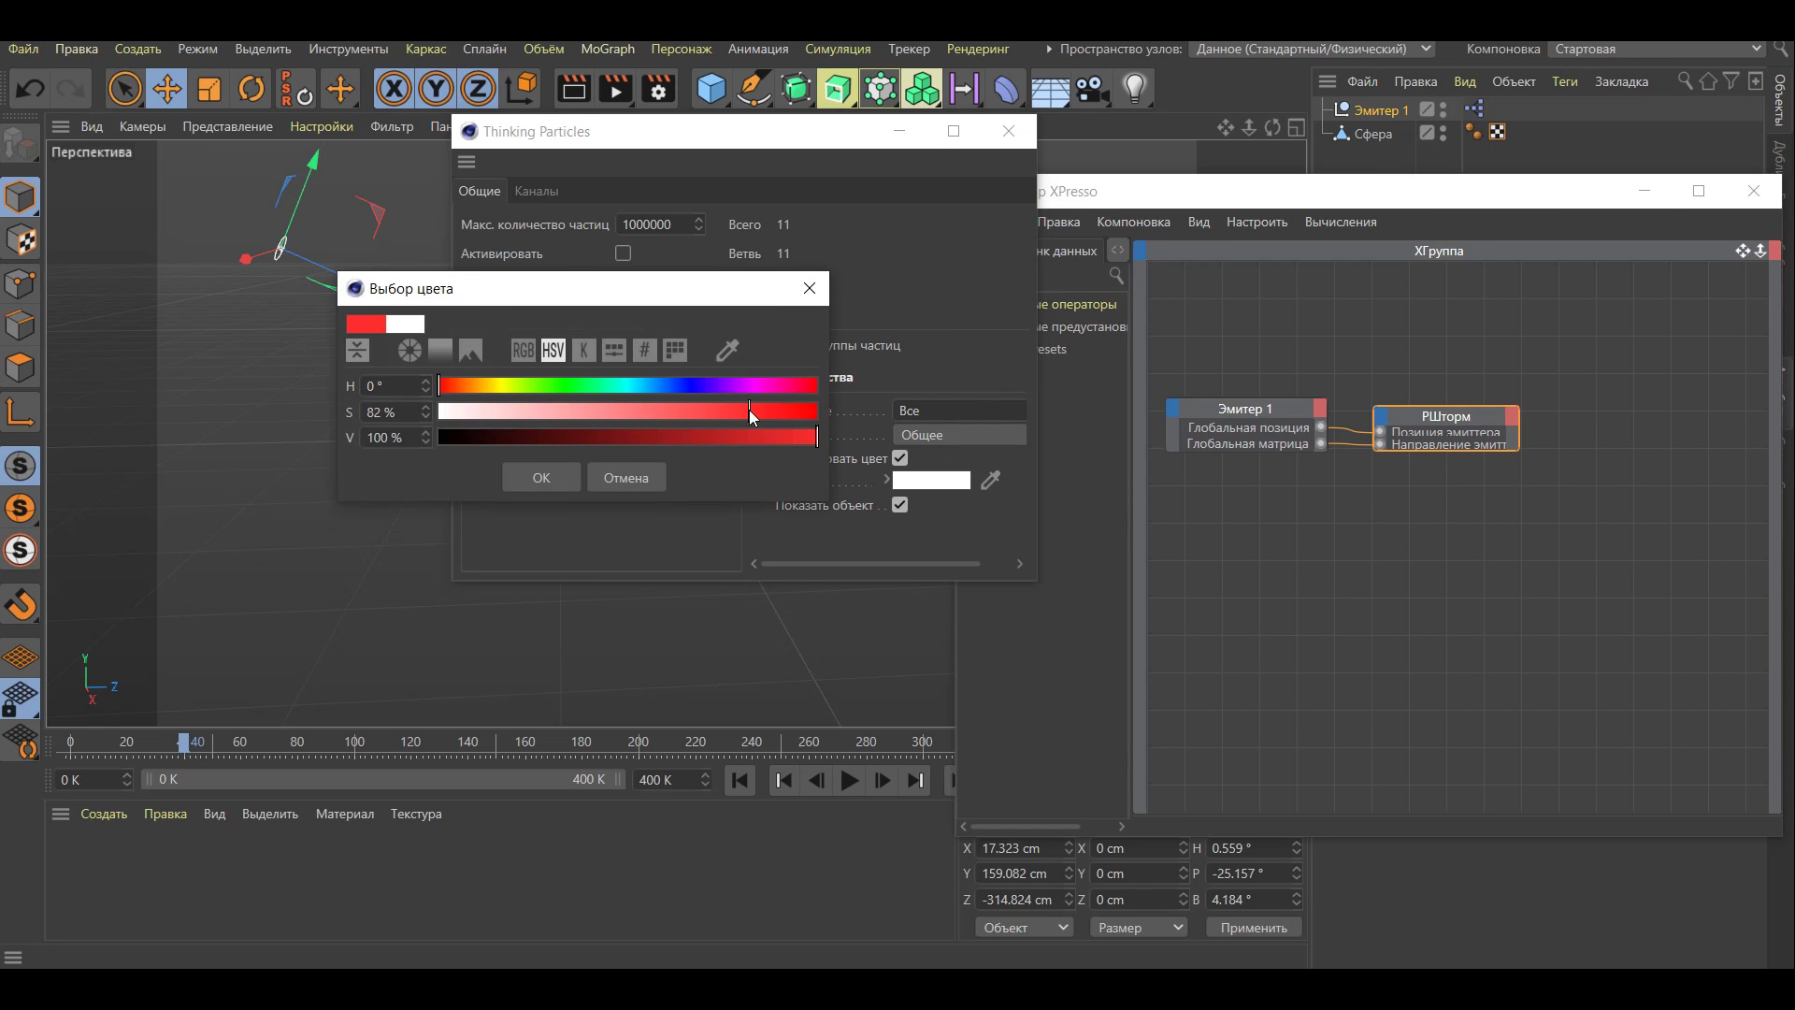
pyautogui.click(713, 436)
pyautogui.click(539, 477)
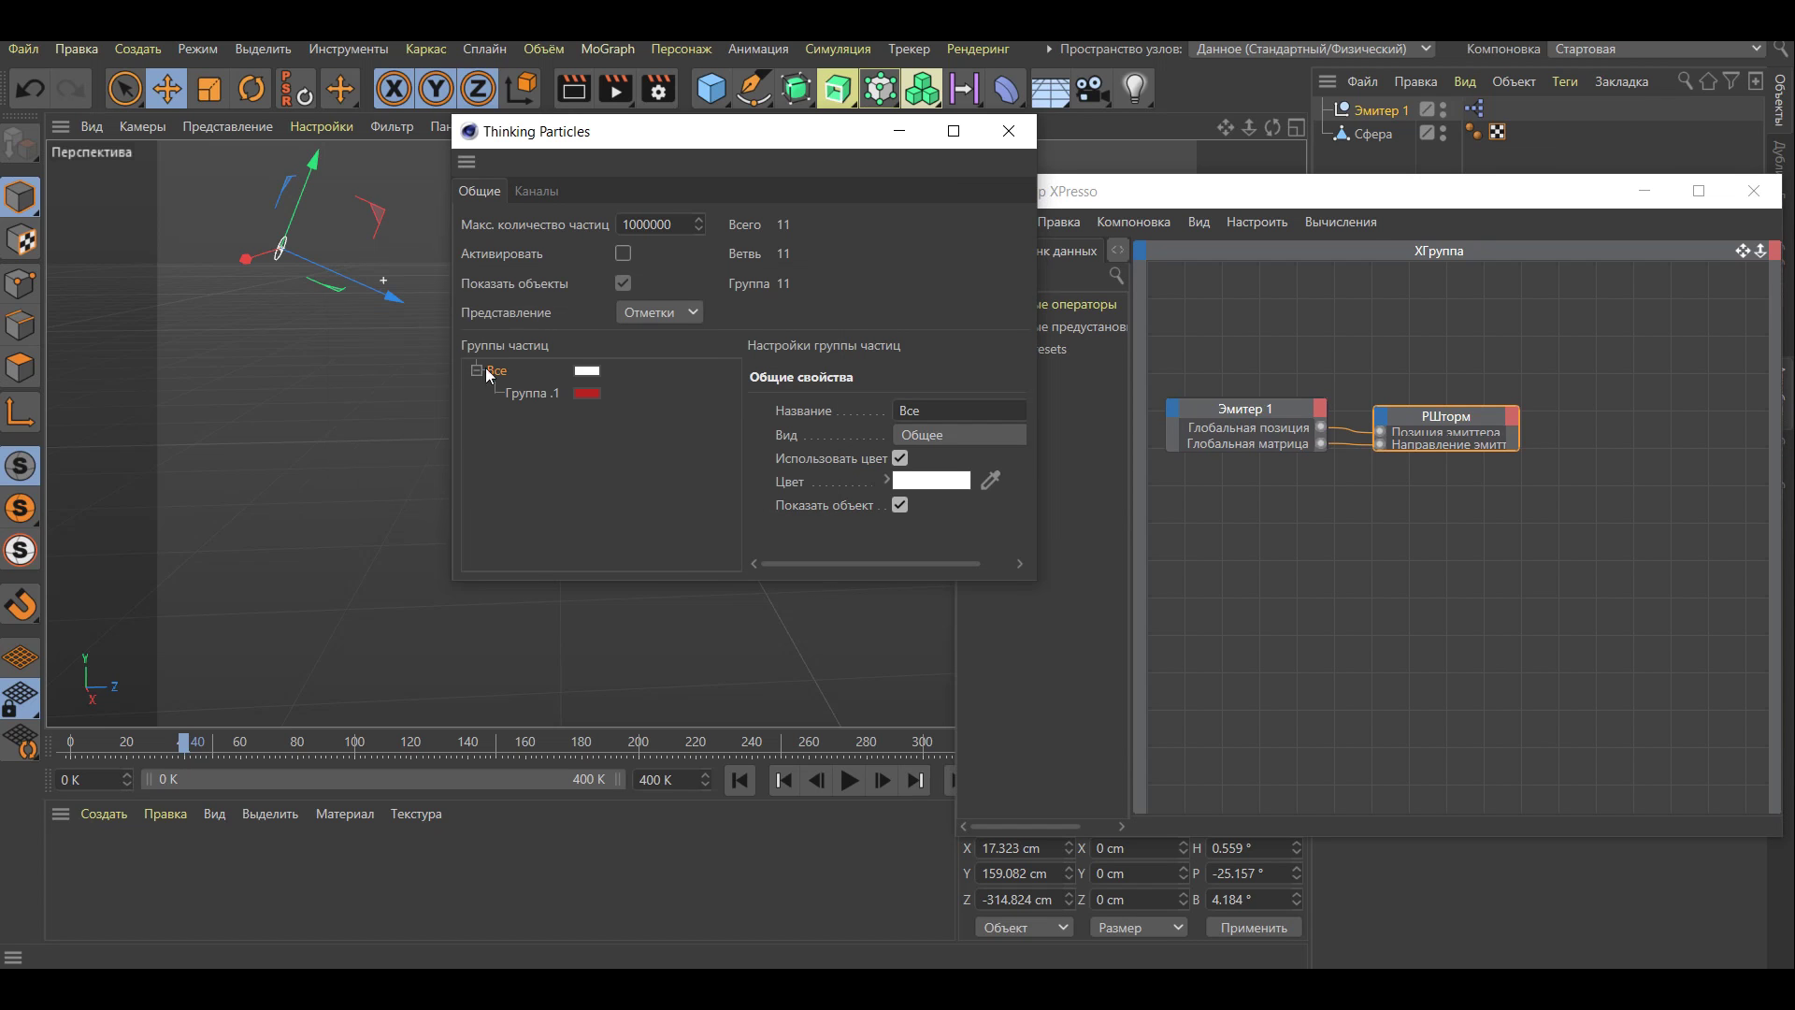
# Colour the second group, Группа .2, green
pyautogui.doubleClick(589, 414)
pyautogui.click(591, 411)
pyautogui.click(692, 436)
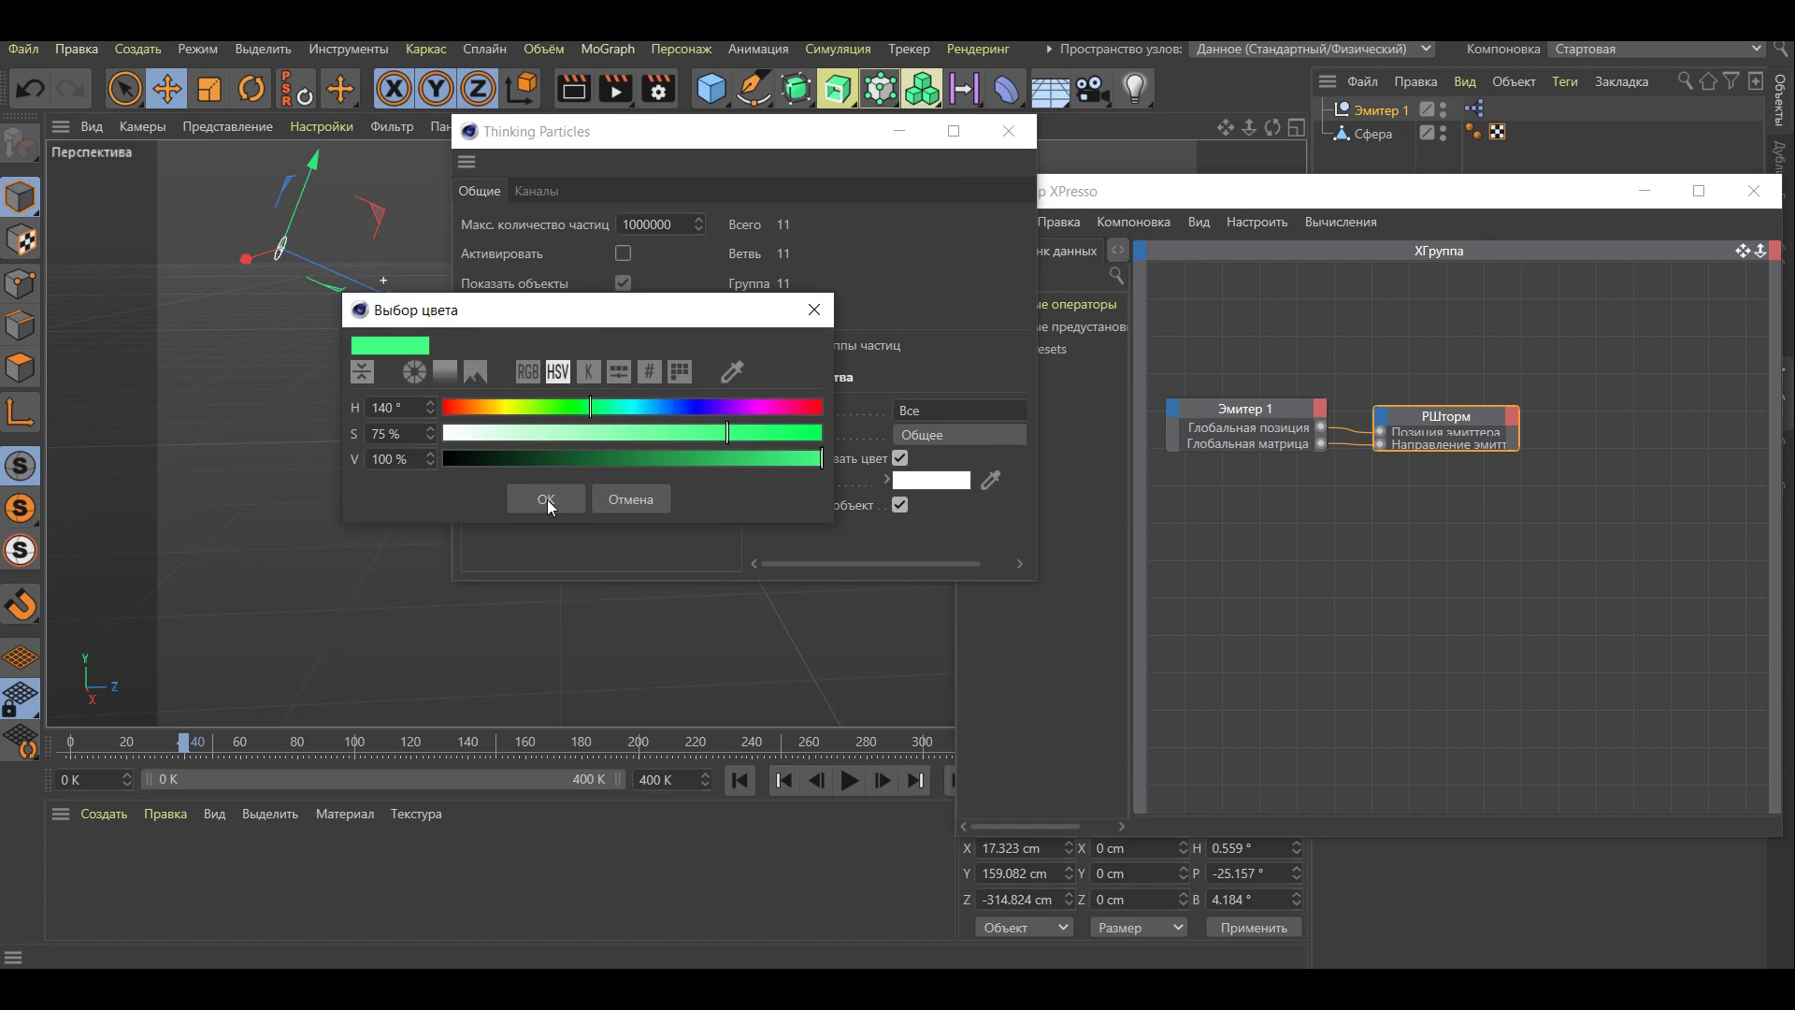
pyautogui.click(547, 499)
pyautogui.rightClick(1242, 523)
pyautogui.moveTo(1109, 317)
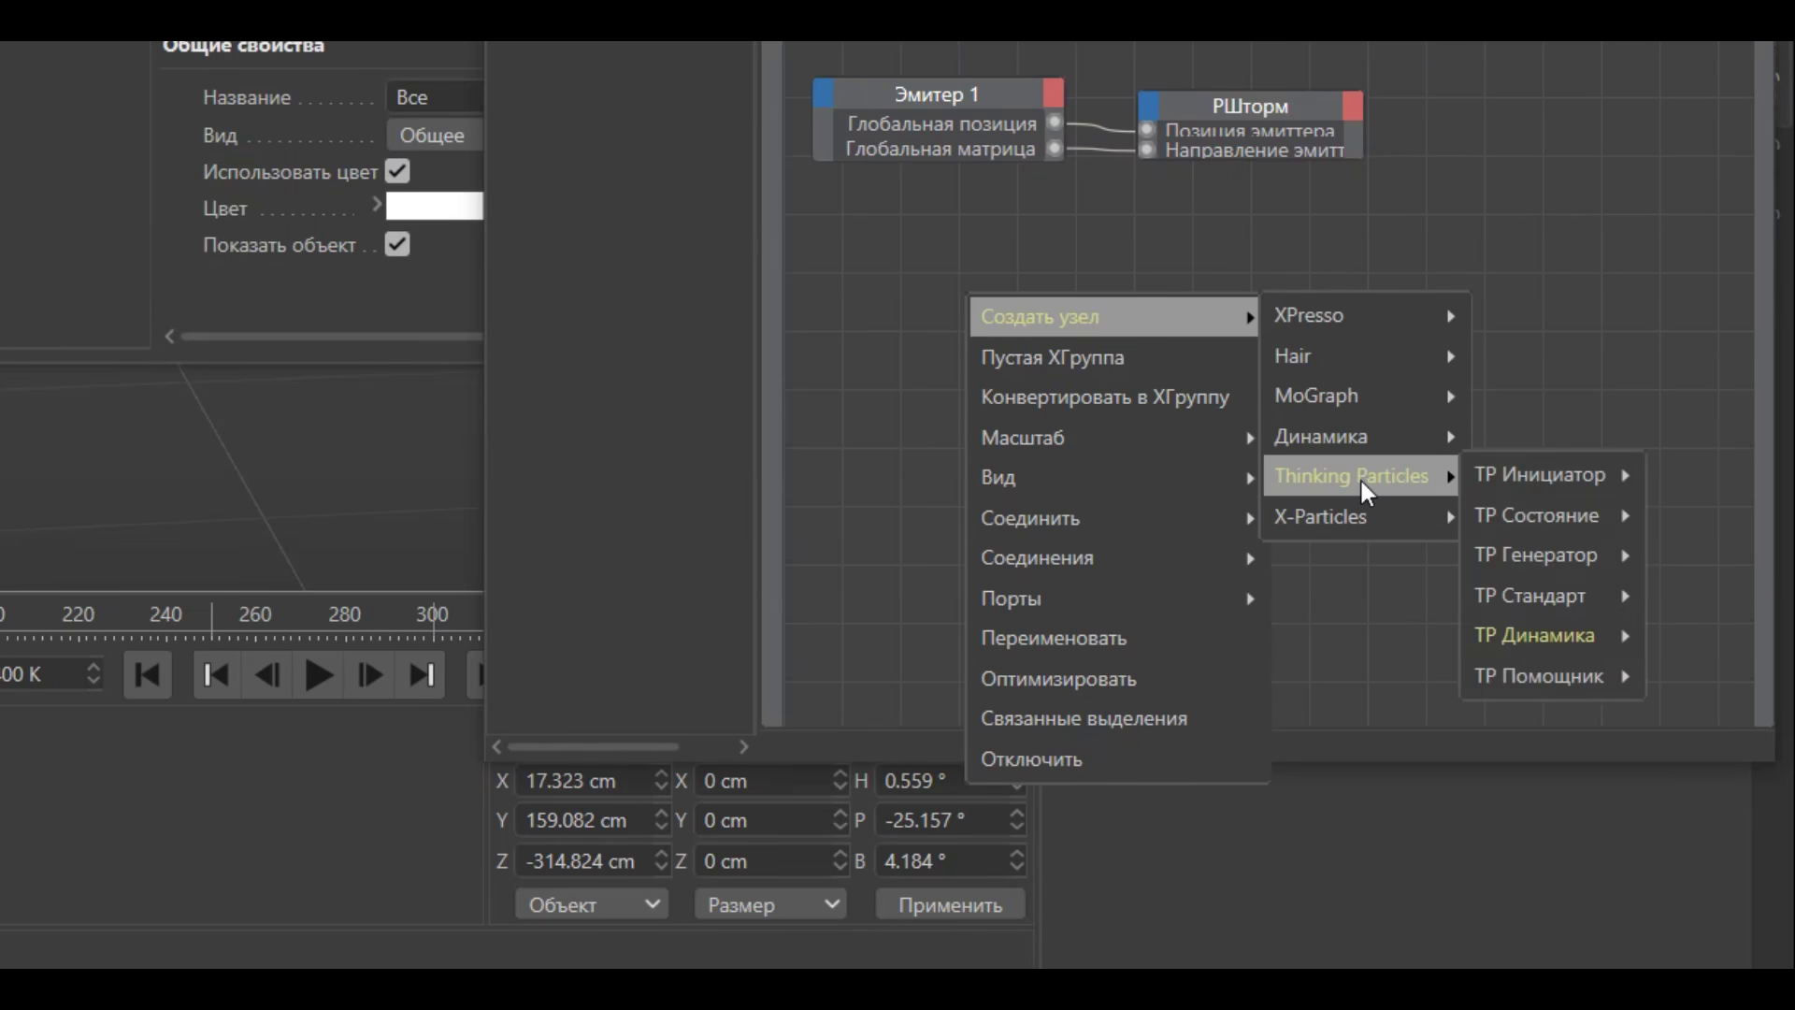
pyautogui.moveTo(1351, 475)
pyautogui.moveTo(1535, 594)
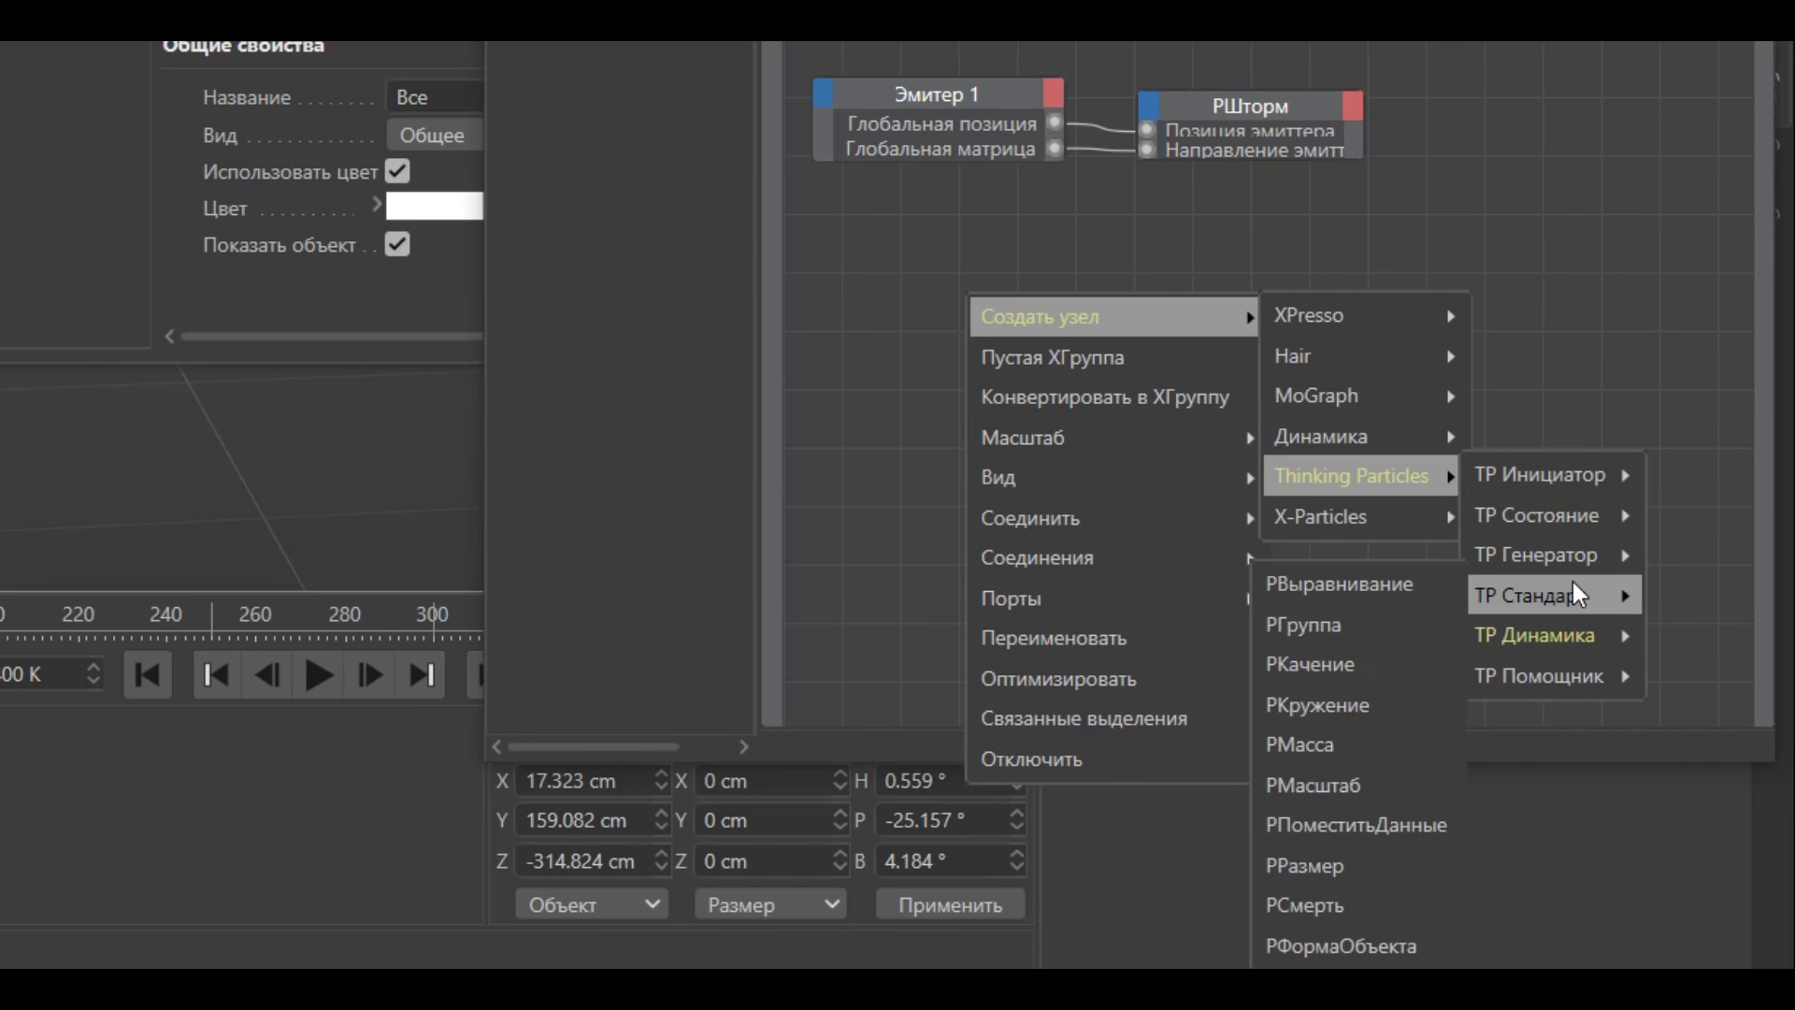
# Create an РГруппа node assigned to Группа .1 and feed it РШторм's born particles
pyautogui.click(1316, 622)
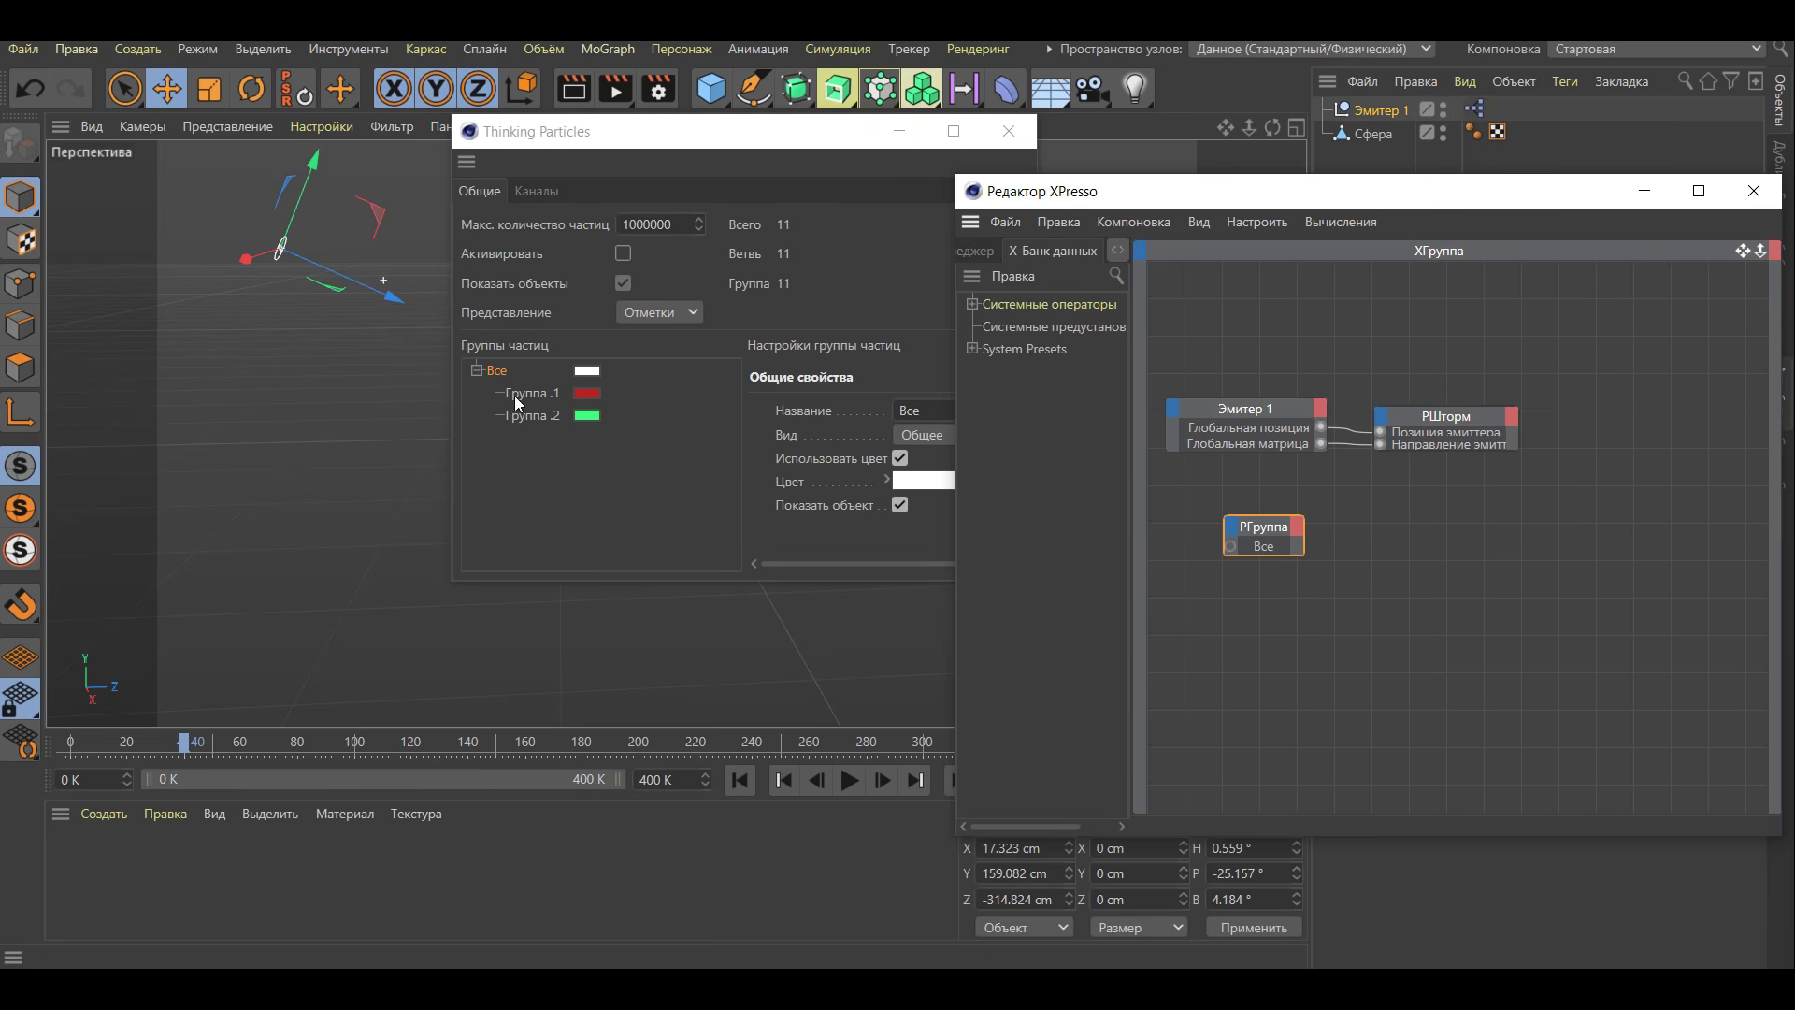
pyautogui.moveTo(517, 402); pyautogui.dragTo(820, 458)
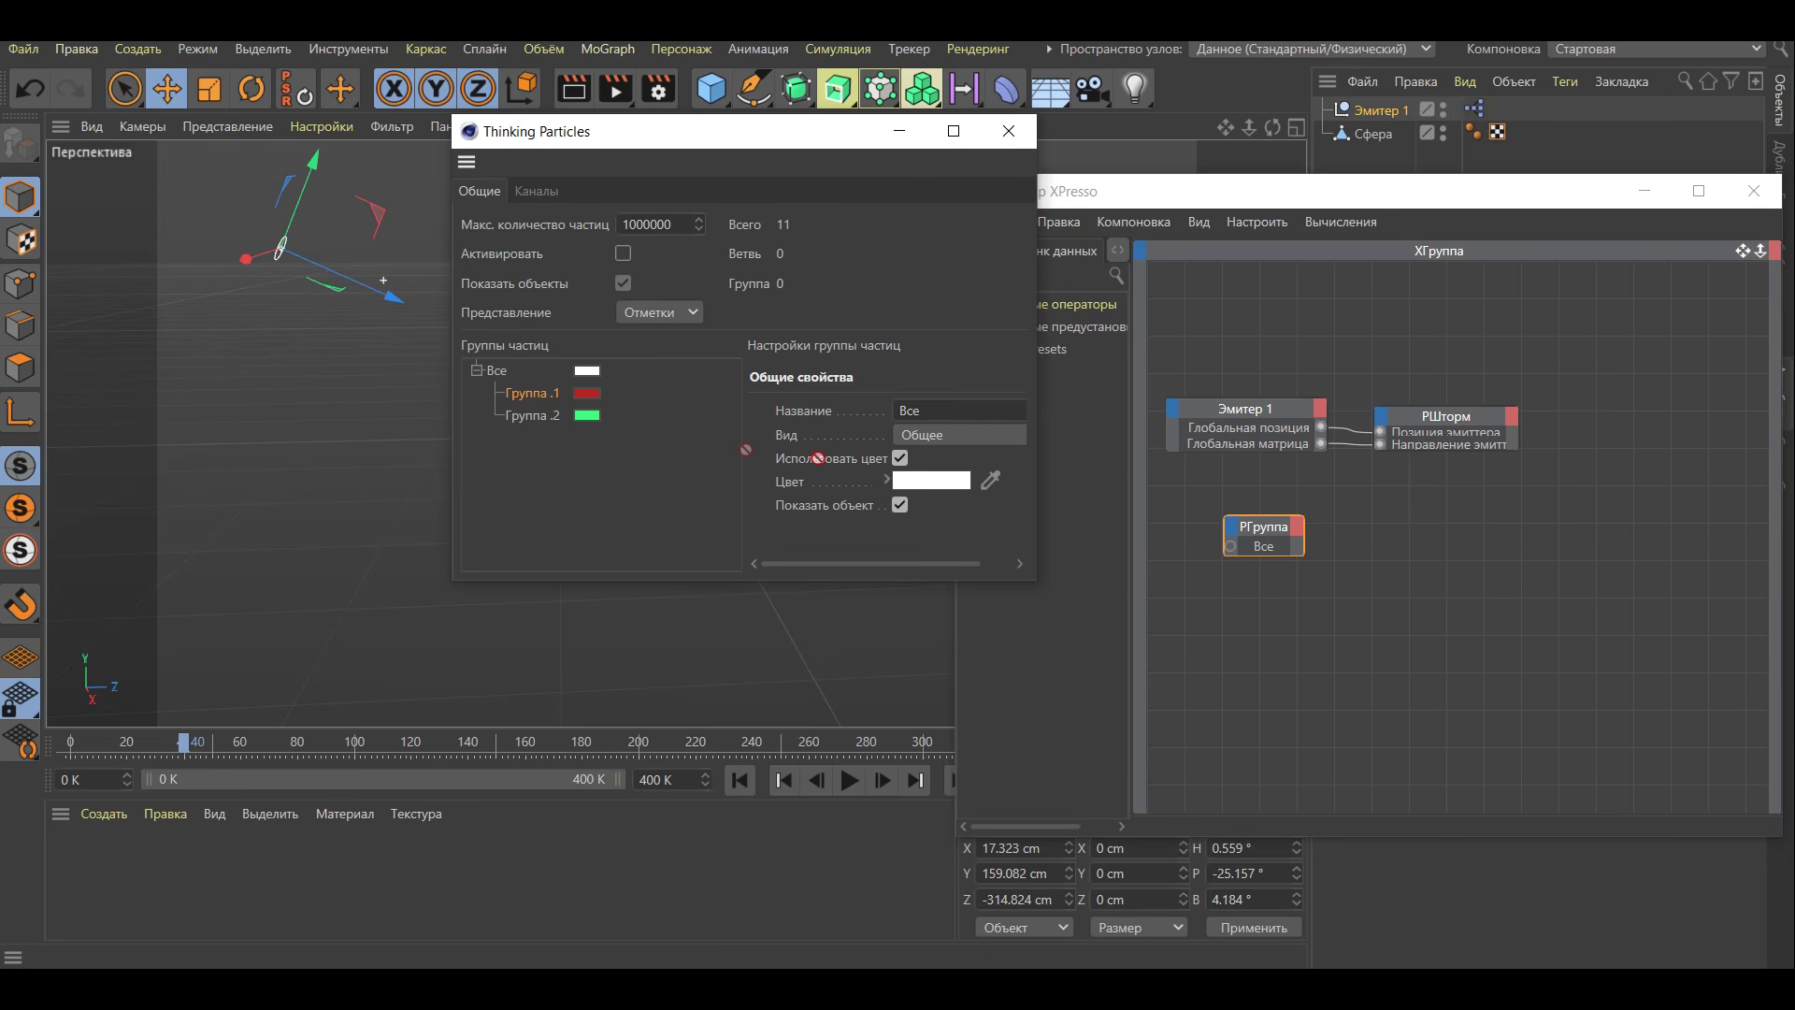
pyautogui.moveTo(1265, 552)
pyautogui.mouseDown()
pyautogui.moveTo(1381, 536)
pyautogui.moveTo(1659, 447)
pyautogui.mouseUp()
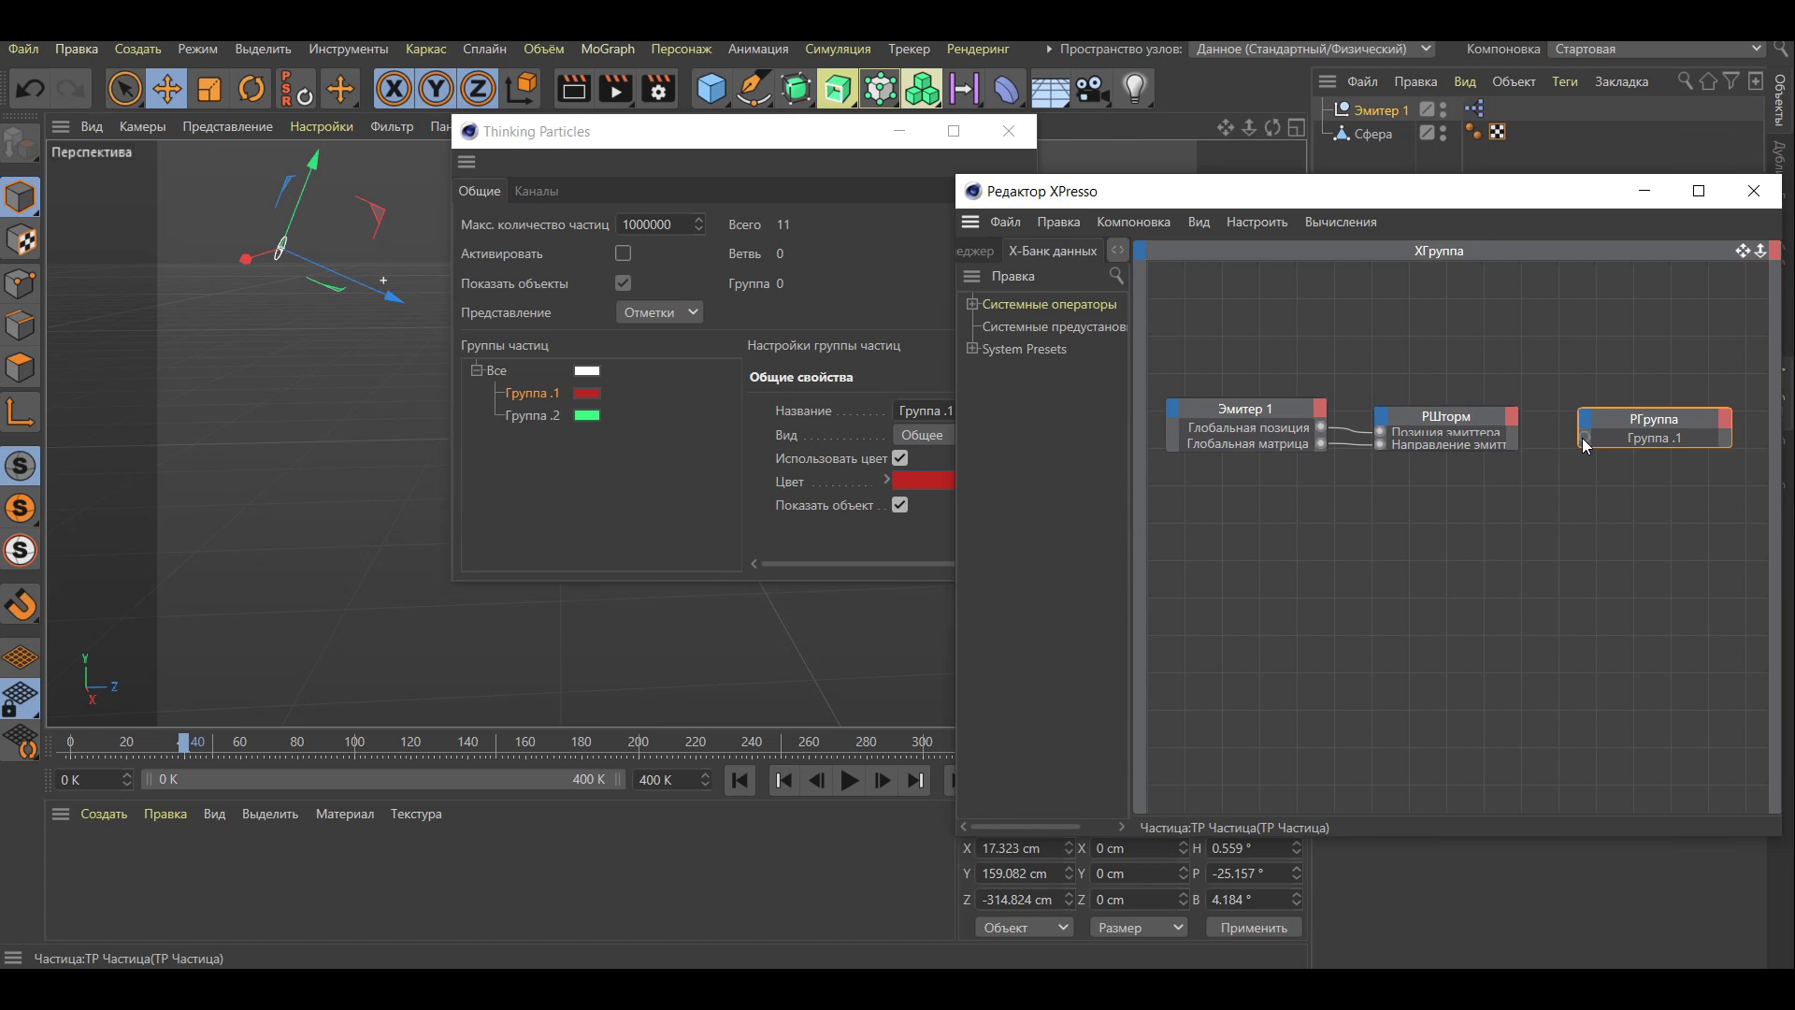
pyautogui.click(1517, 428)
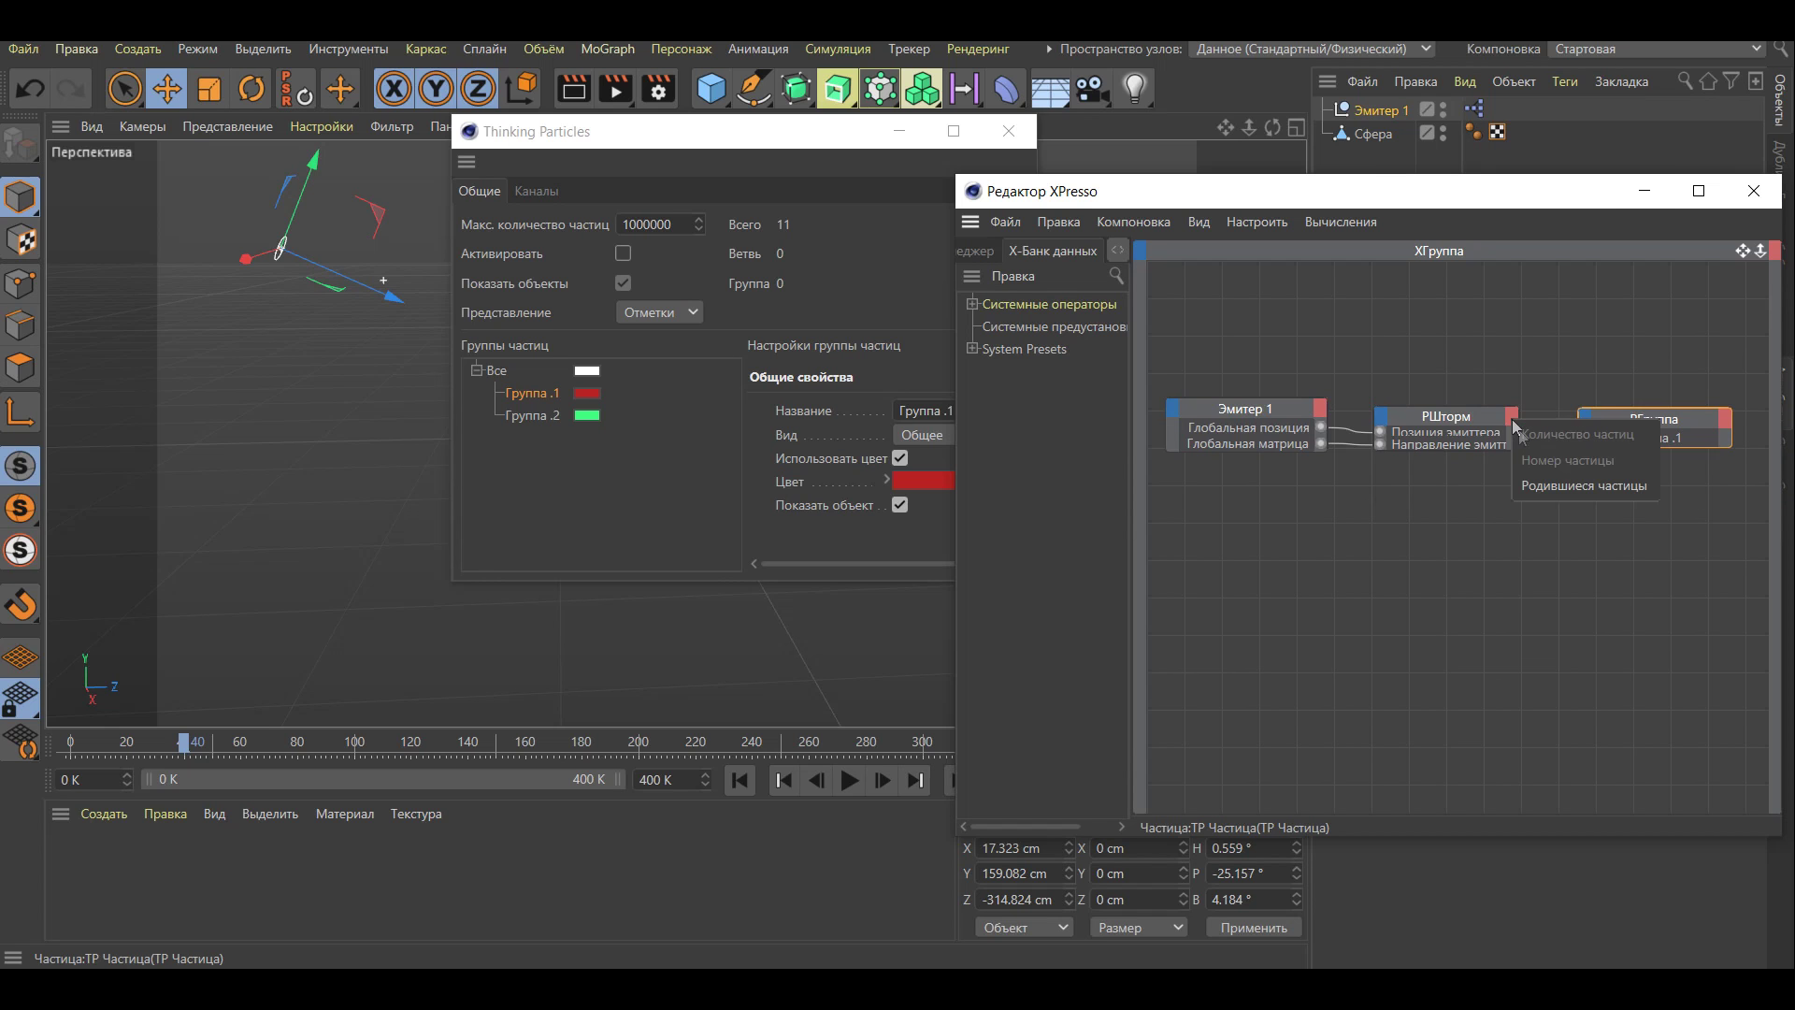
pyautogui.click(1566, 487)
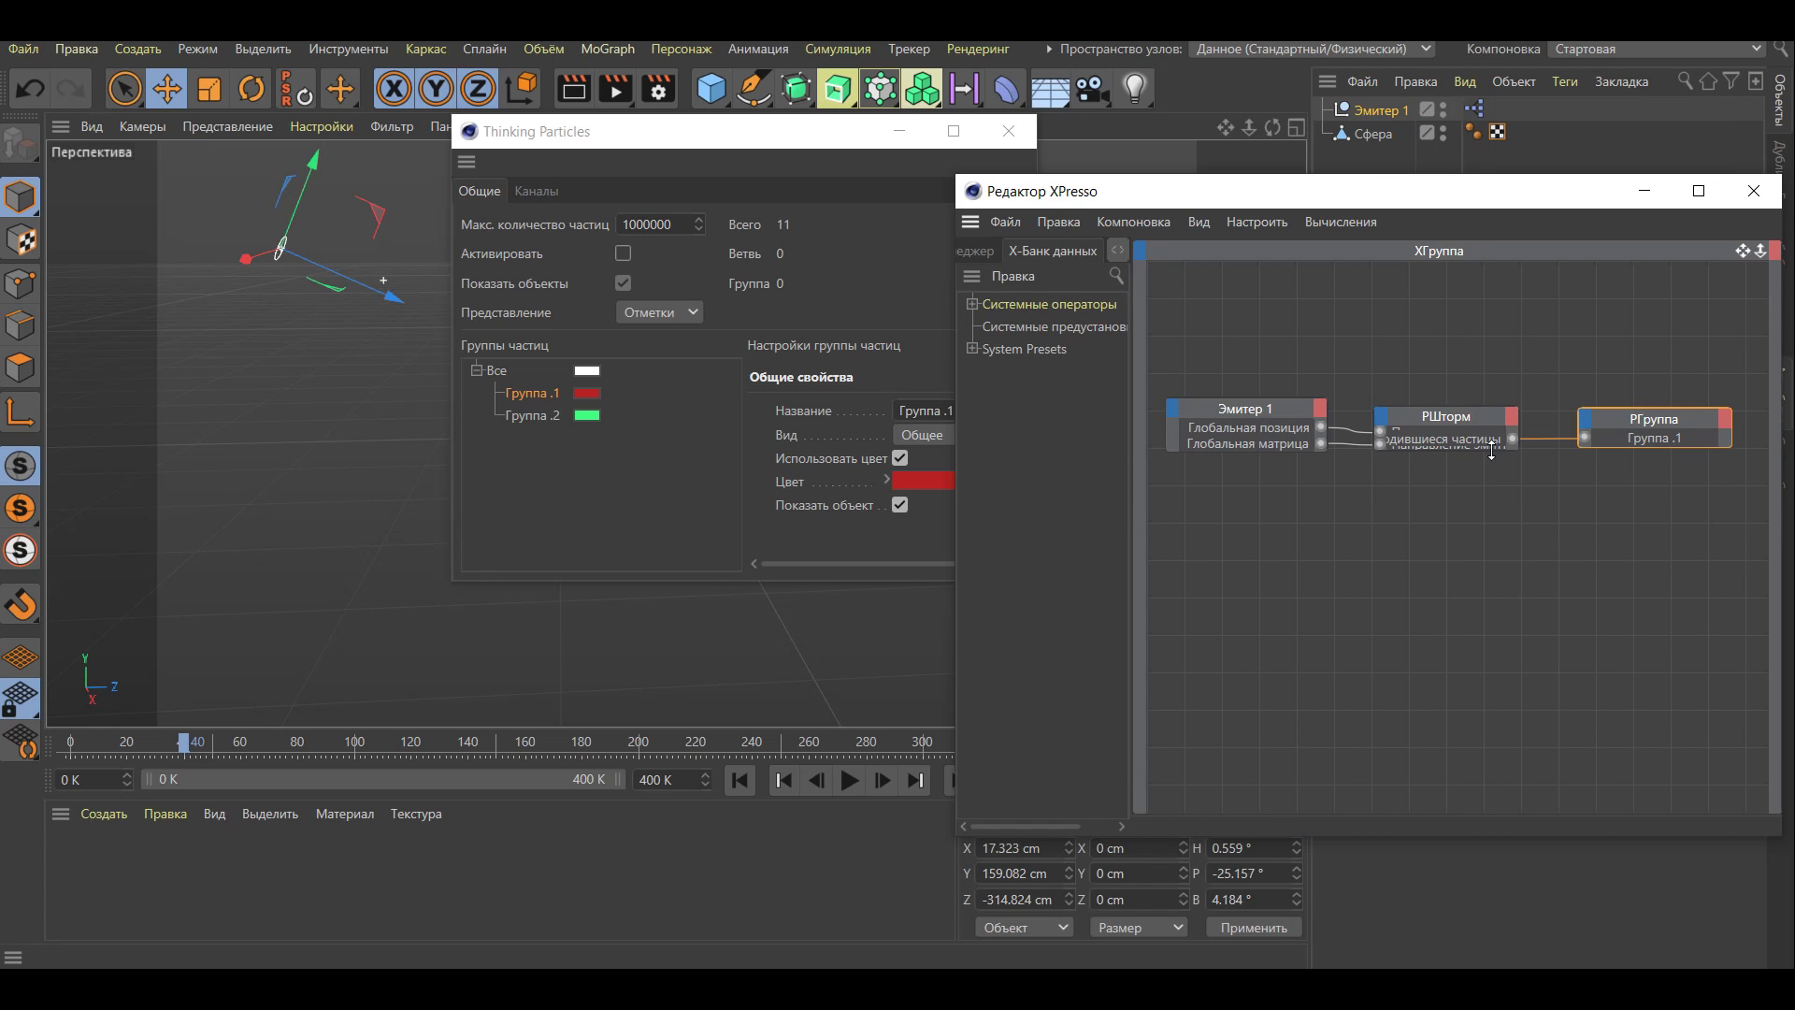
pyautogui.moveTo(1491, 453); pyautogui.dragTo(1493, 438)
pyautogui.rightClick(1416, 582)
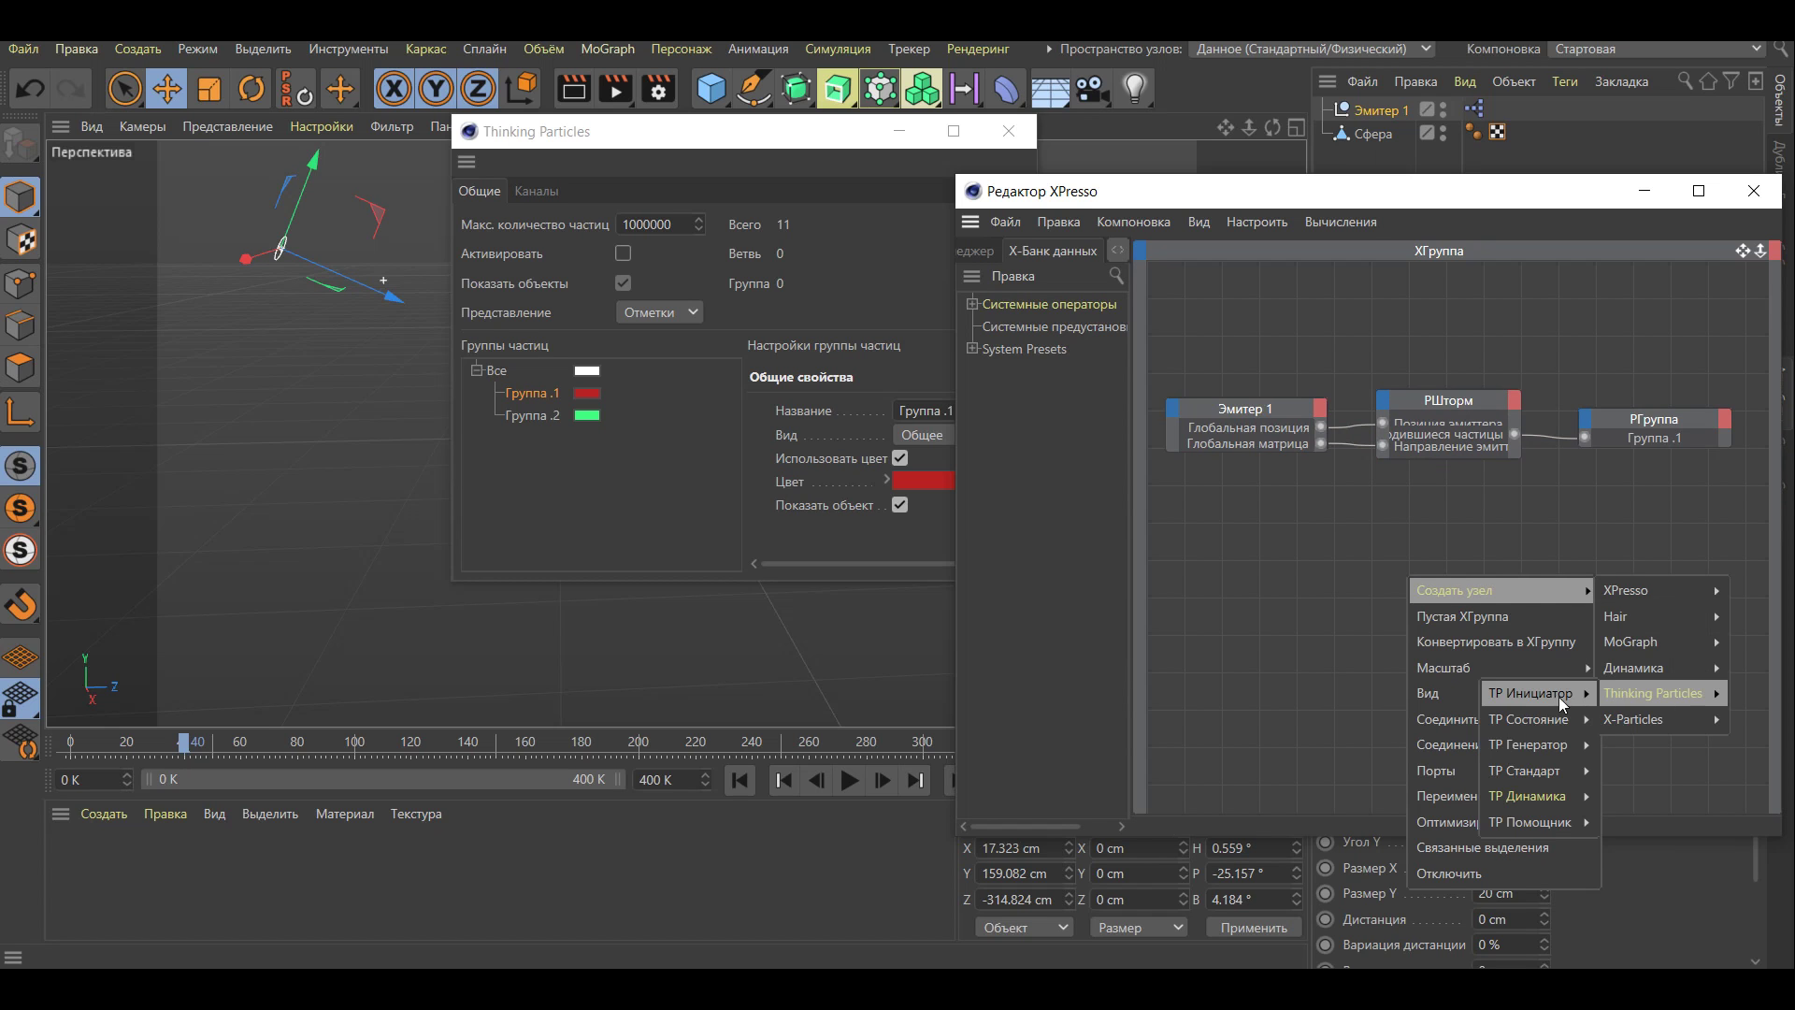
pyautogui.moveTo(1533, 693)
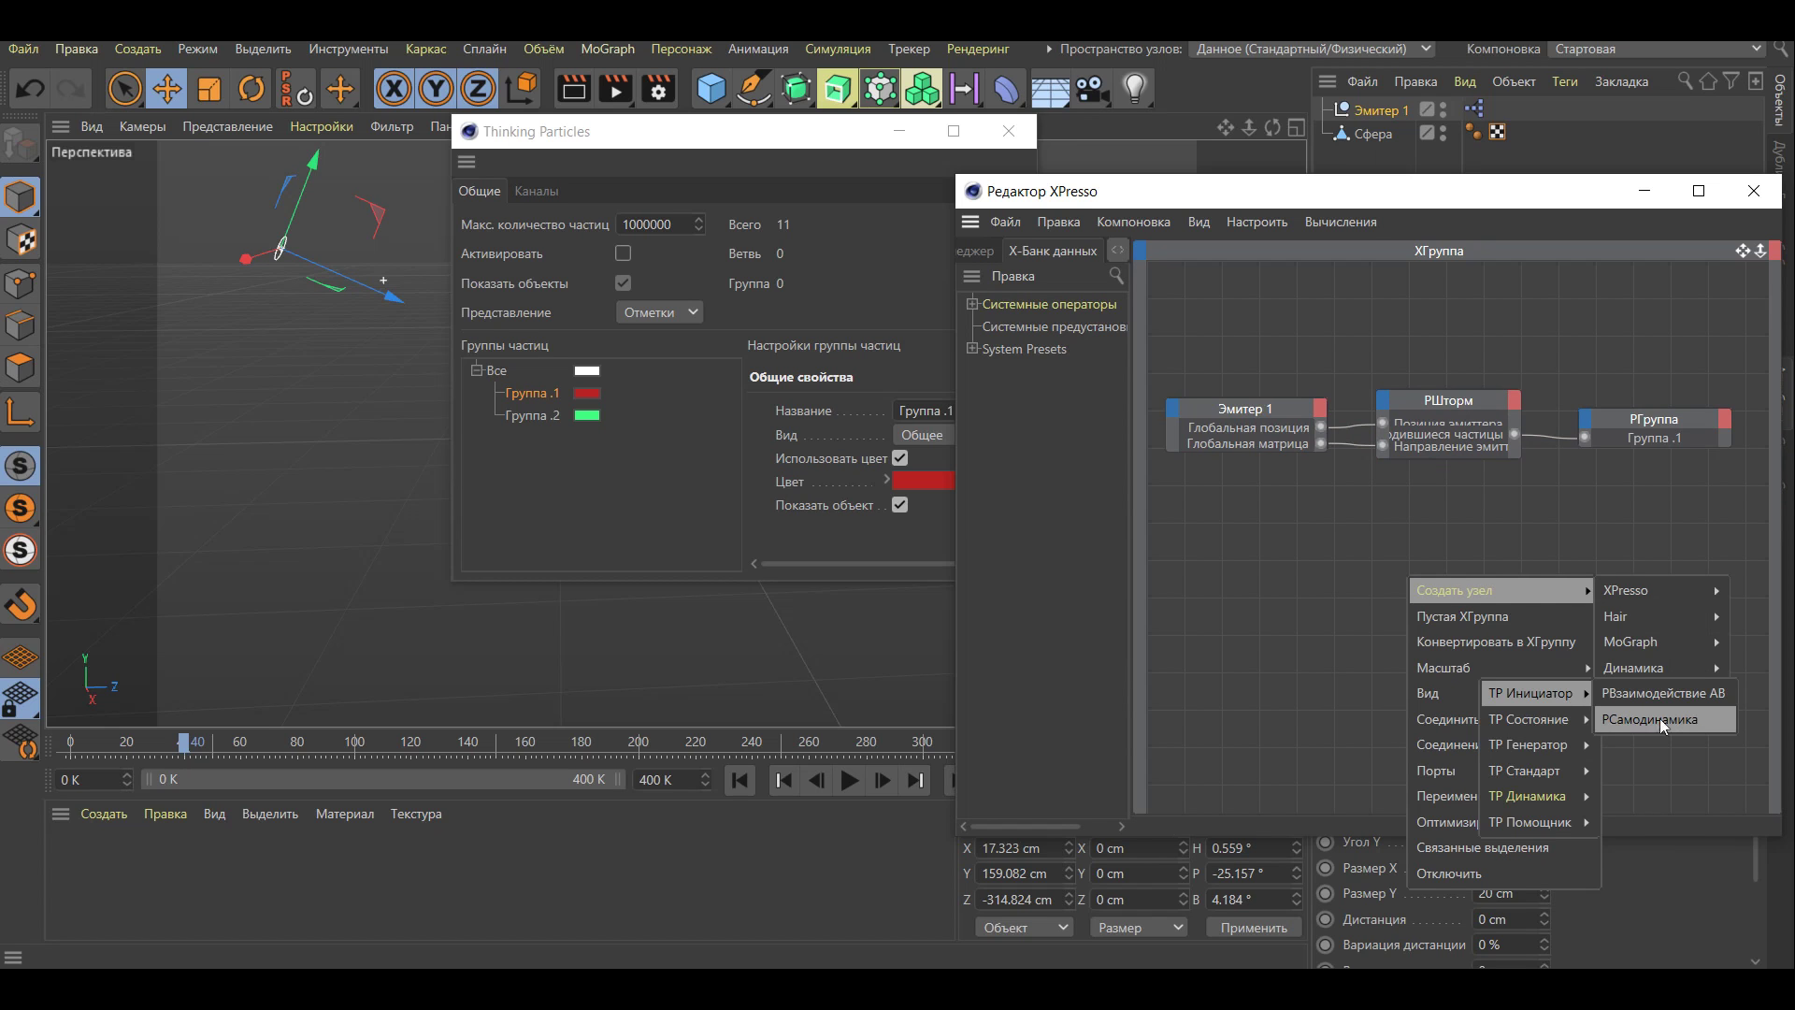
# Add an РСамодинамика node assigned to Группа .1 and an РДефлектор node wired from it
pyautogui.click(1637, 716)
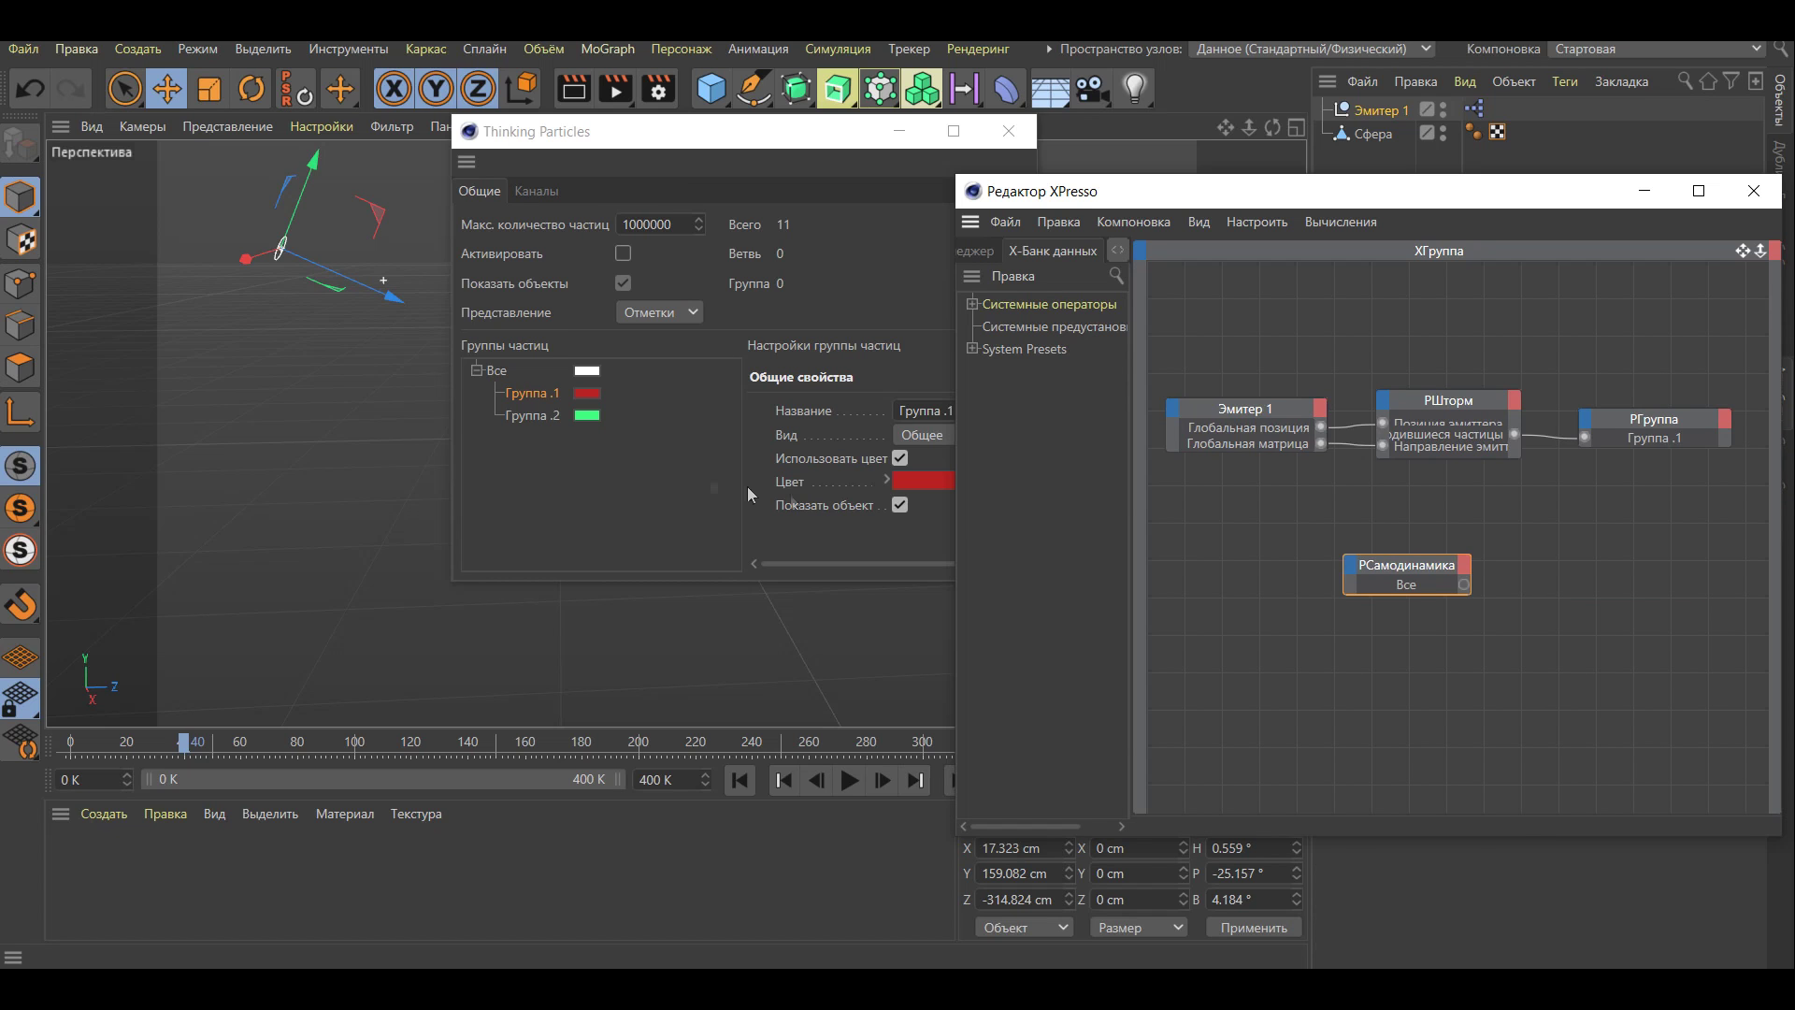
pyautogui.moveTo(515, 396); pyautogui.dragTo(529, 400)
pyautogui.moveTo(975, 496)
pyautogui.mouseDown()
pyautogui.moveTo(1407, 591)
pyautogui.moveTo(1253, 542)
pyautogui.moveTo(1238, 509)
pyautogui.mouseUp()
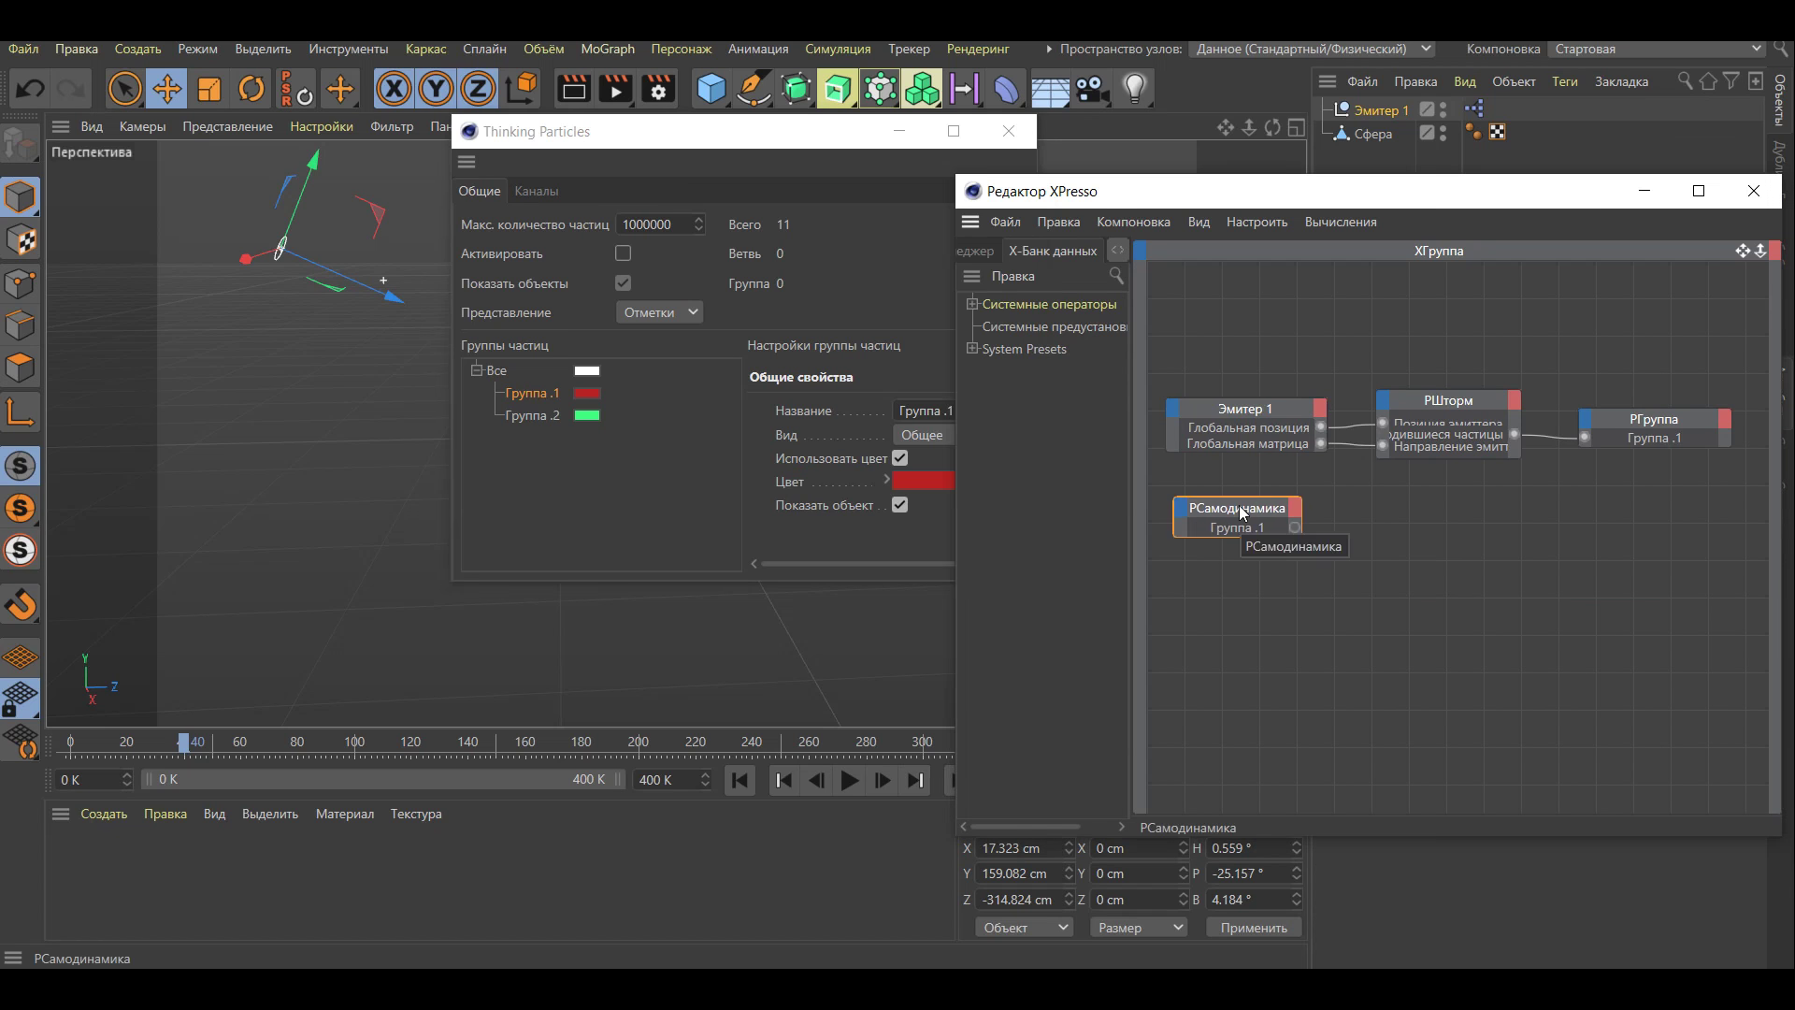
pyautogui.rightClick(1411, 559)
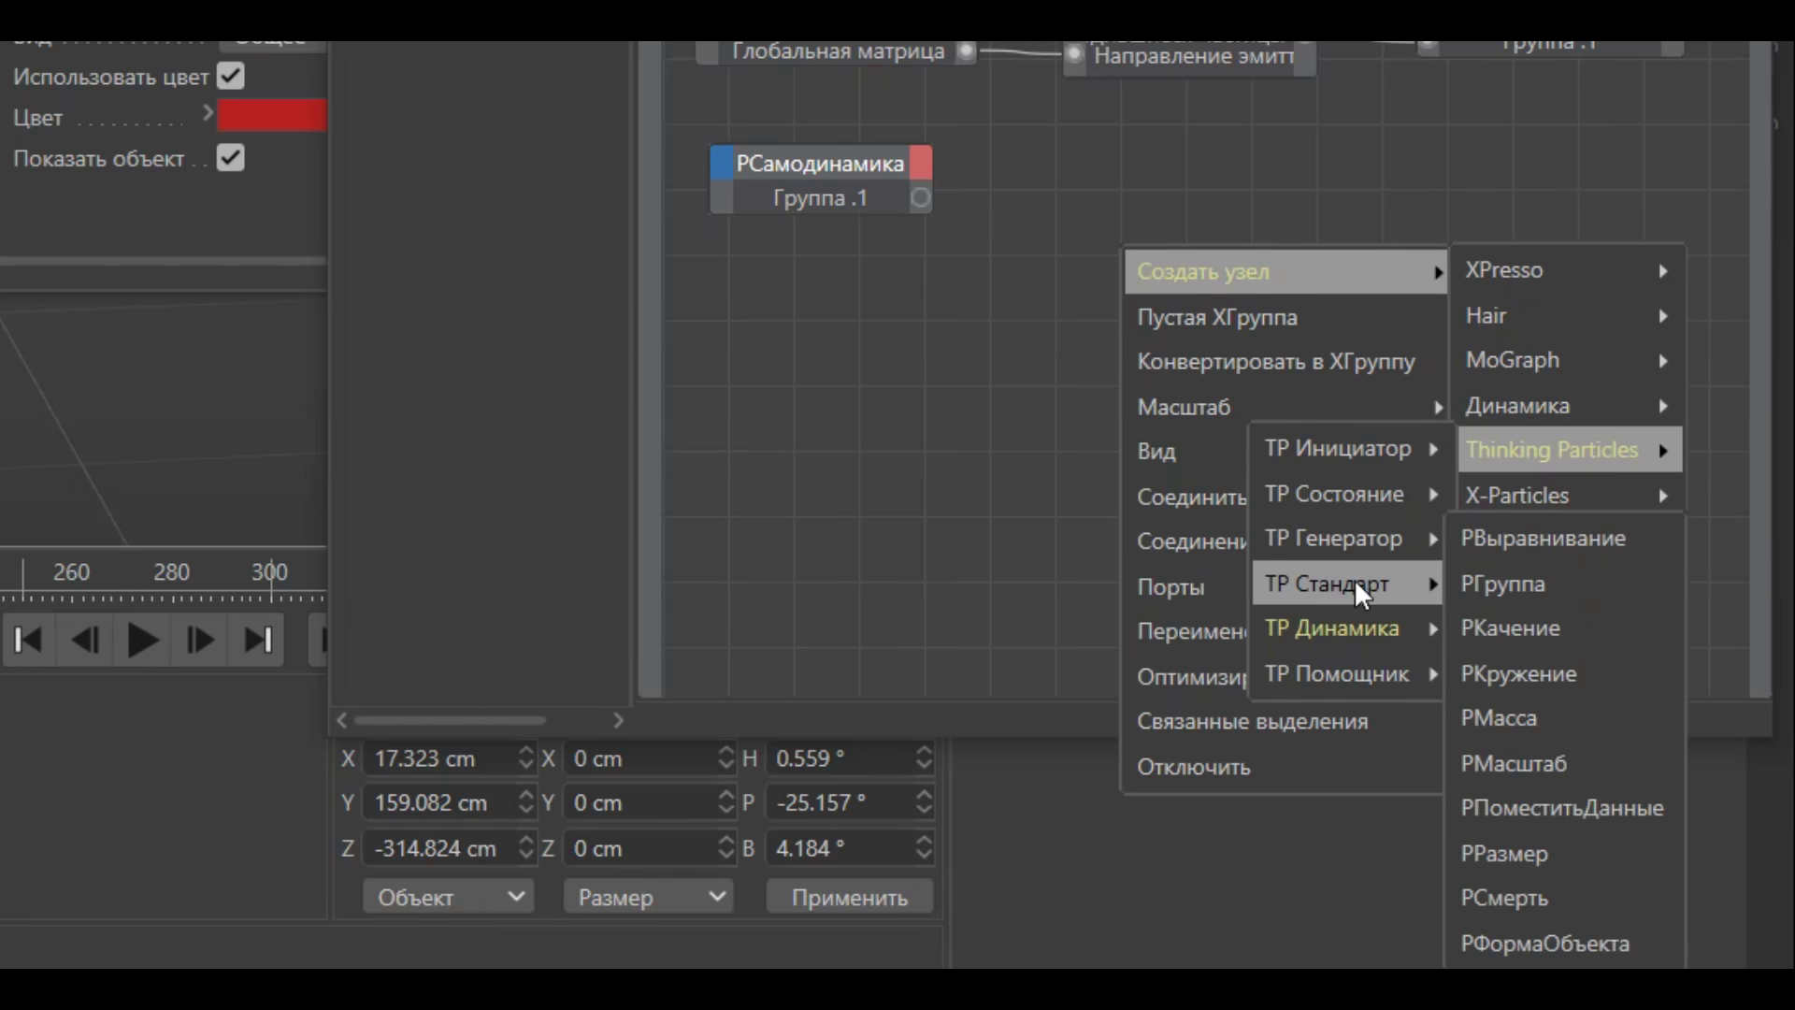
pyautogui.moveTo(1332, 628)
pyautogui.click(1496, 627)
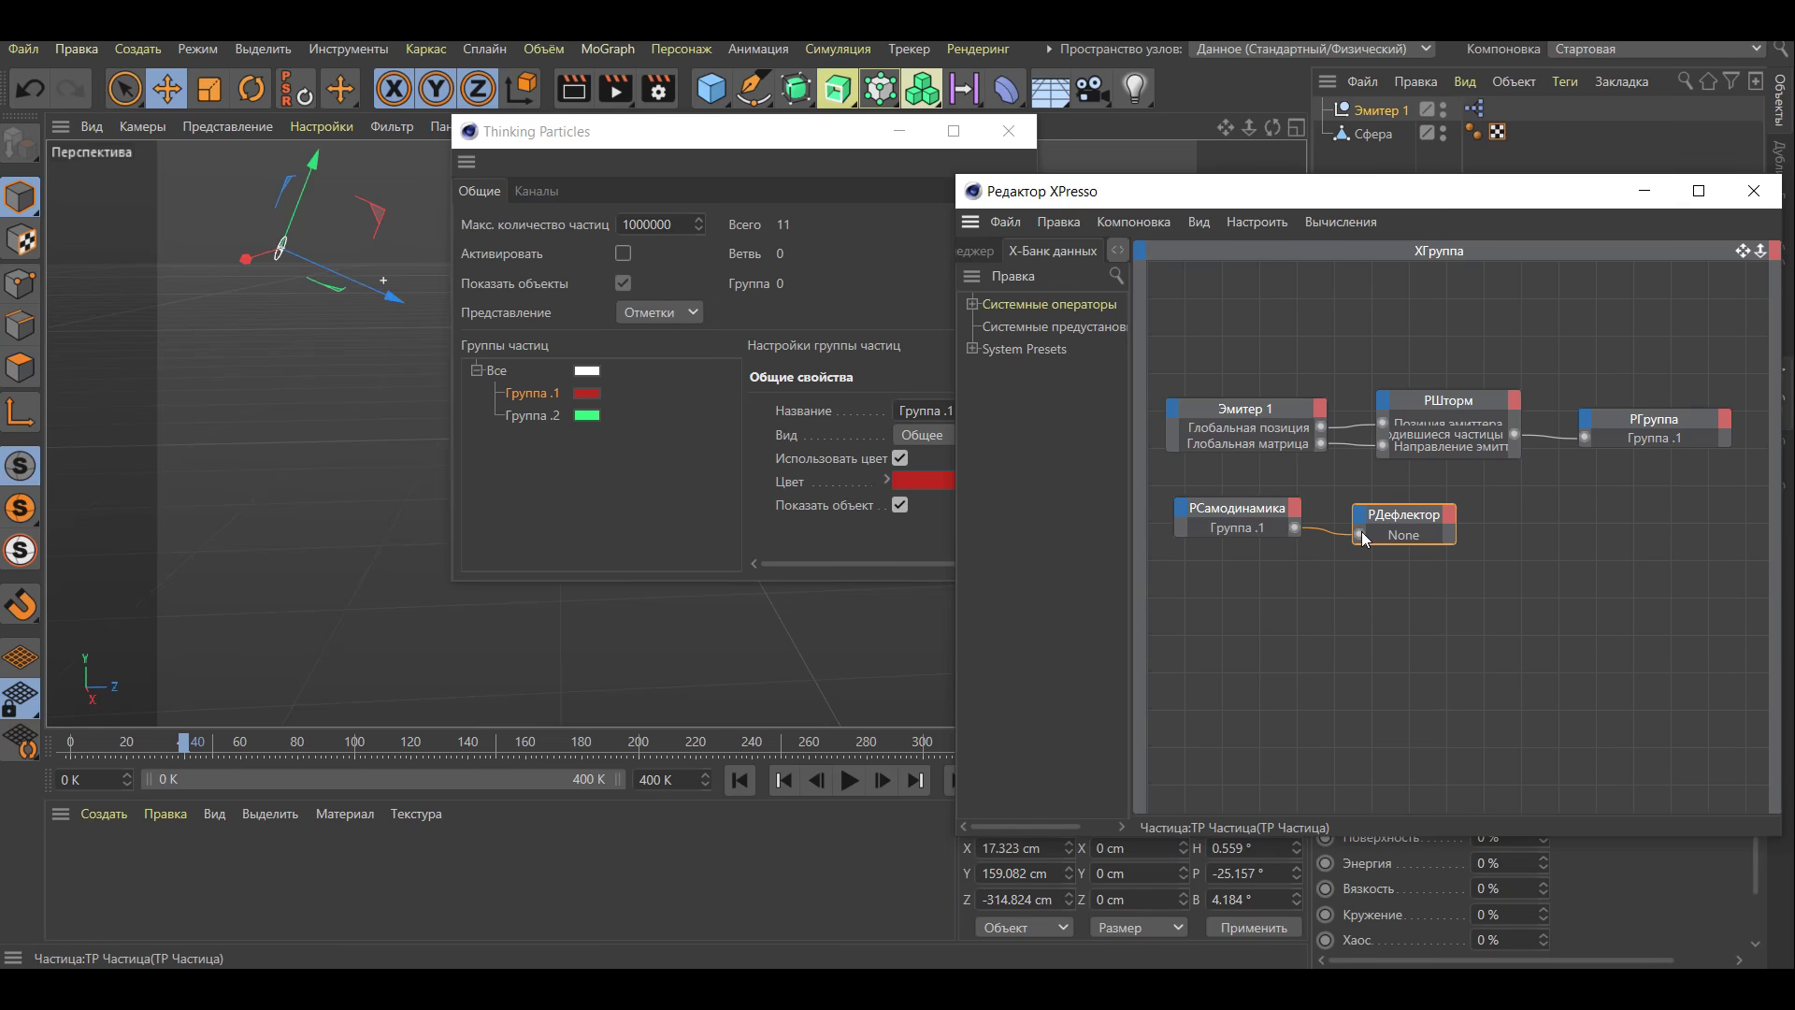
pyautogui.moveTo(1479, 203); pyautogui.dragTo(891, 186)
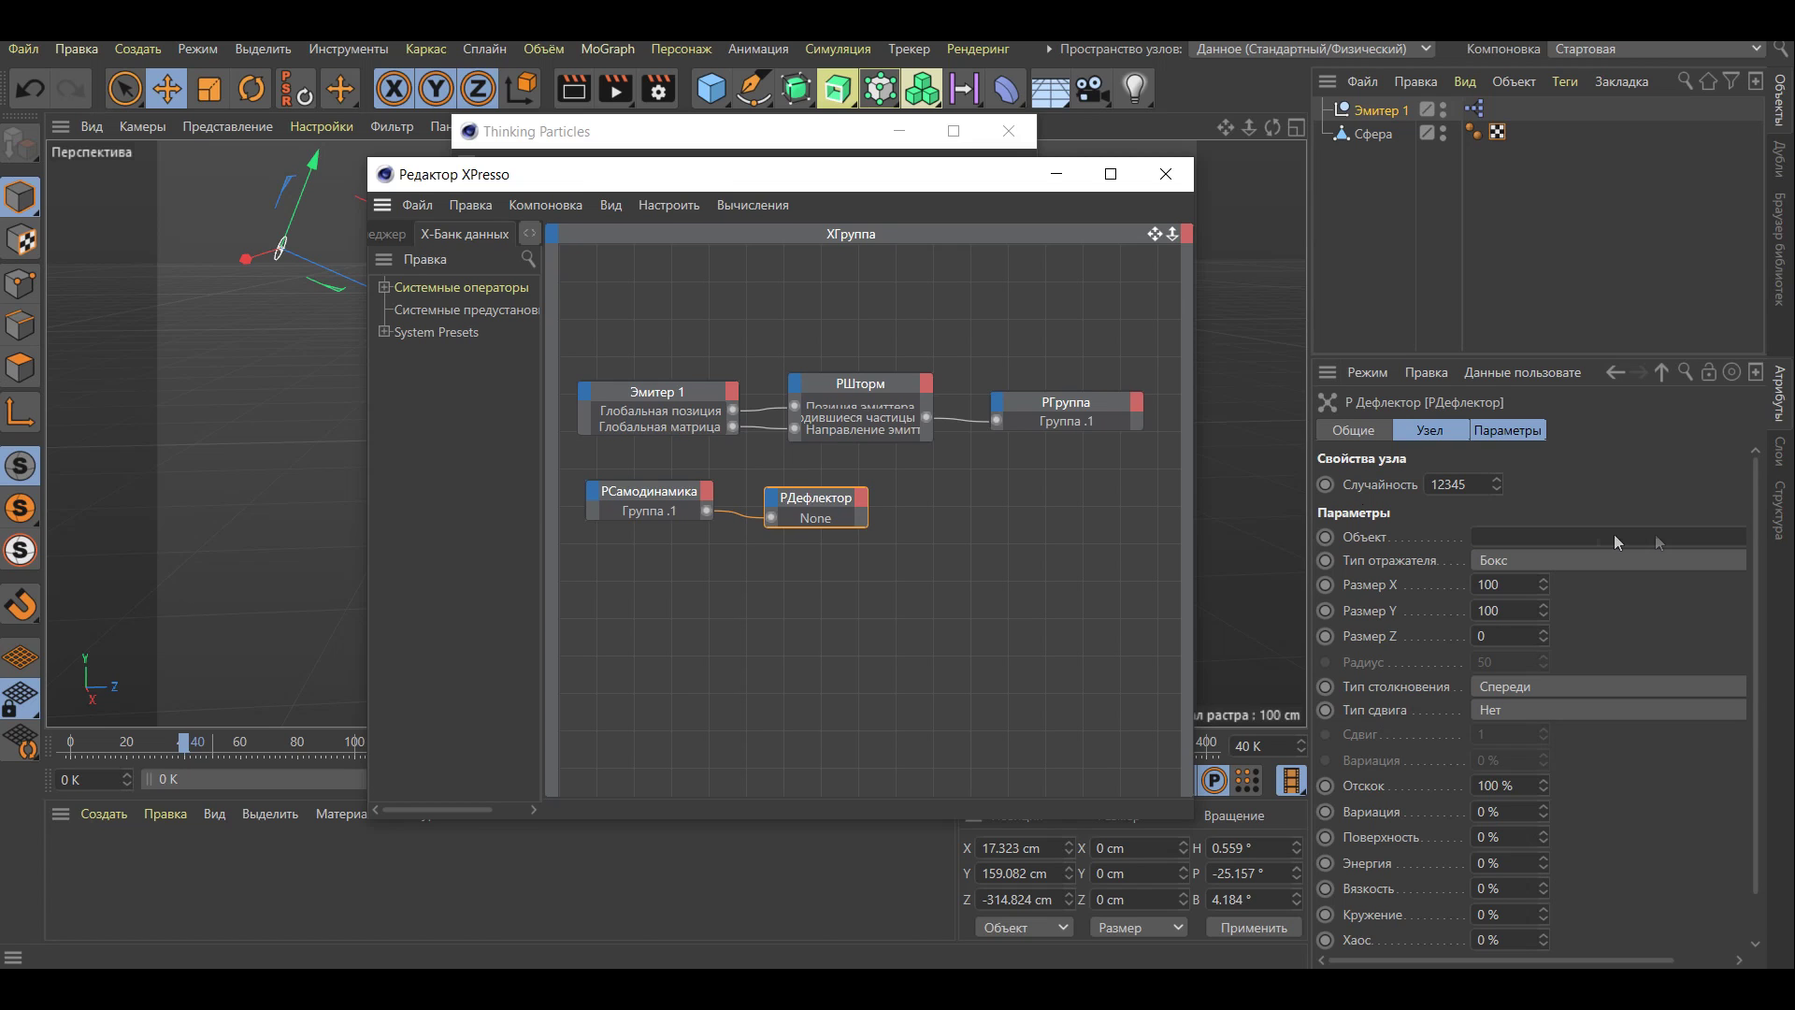
# Set the РДефлектор object to Сфера with reflector type Объект, then play the simulation
pyautogui.moveTo(1371, 133); pyautogui.dragTo(1462, 327)
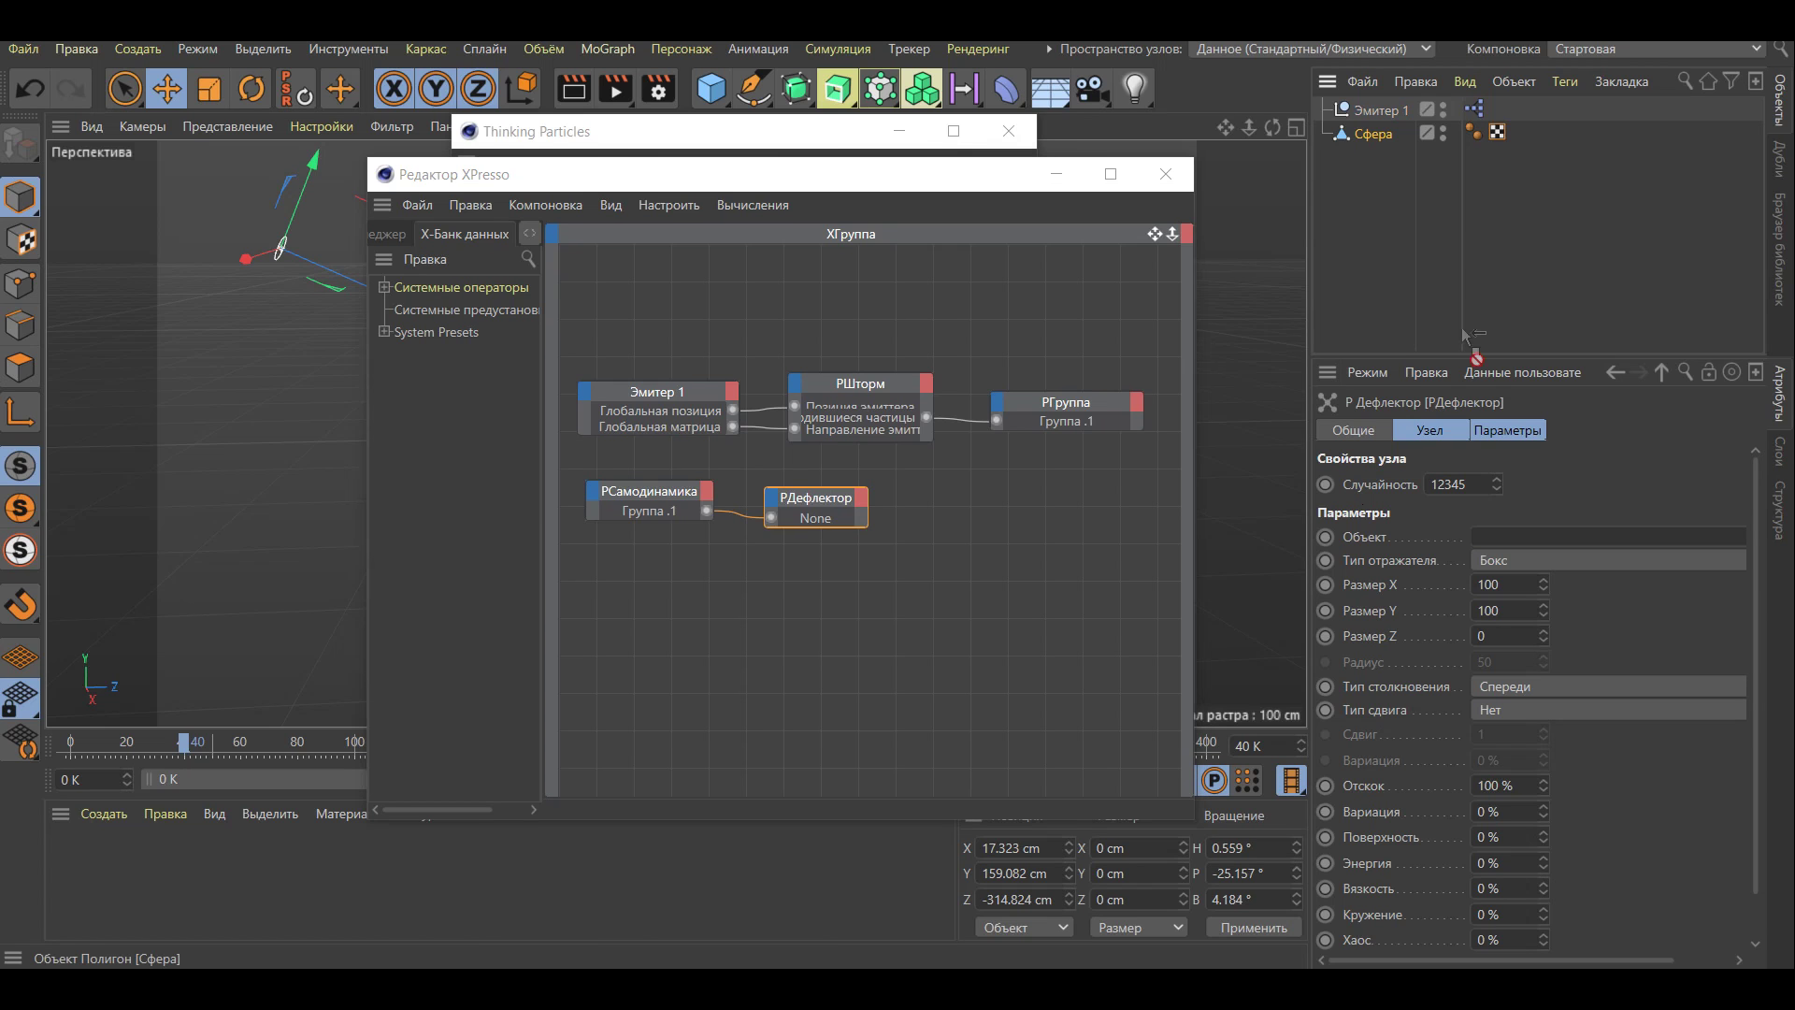
pyautogui.moveTo(1526, 522); pyautogui.dragTo(1530, 537)
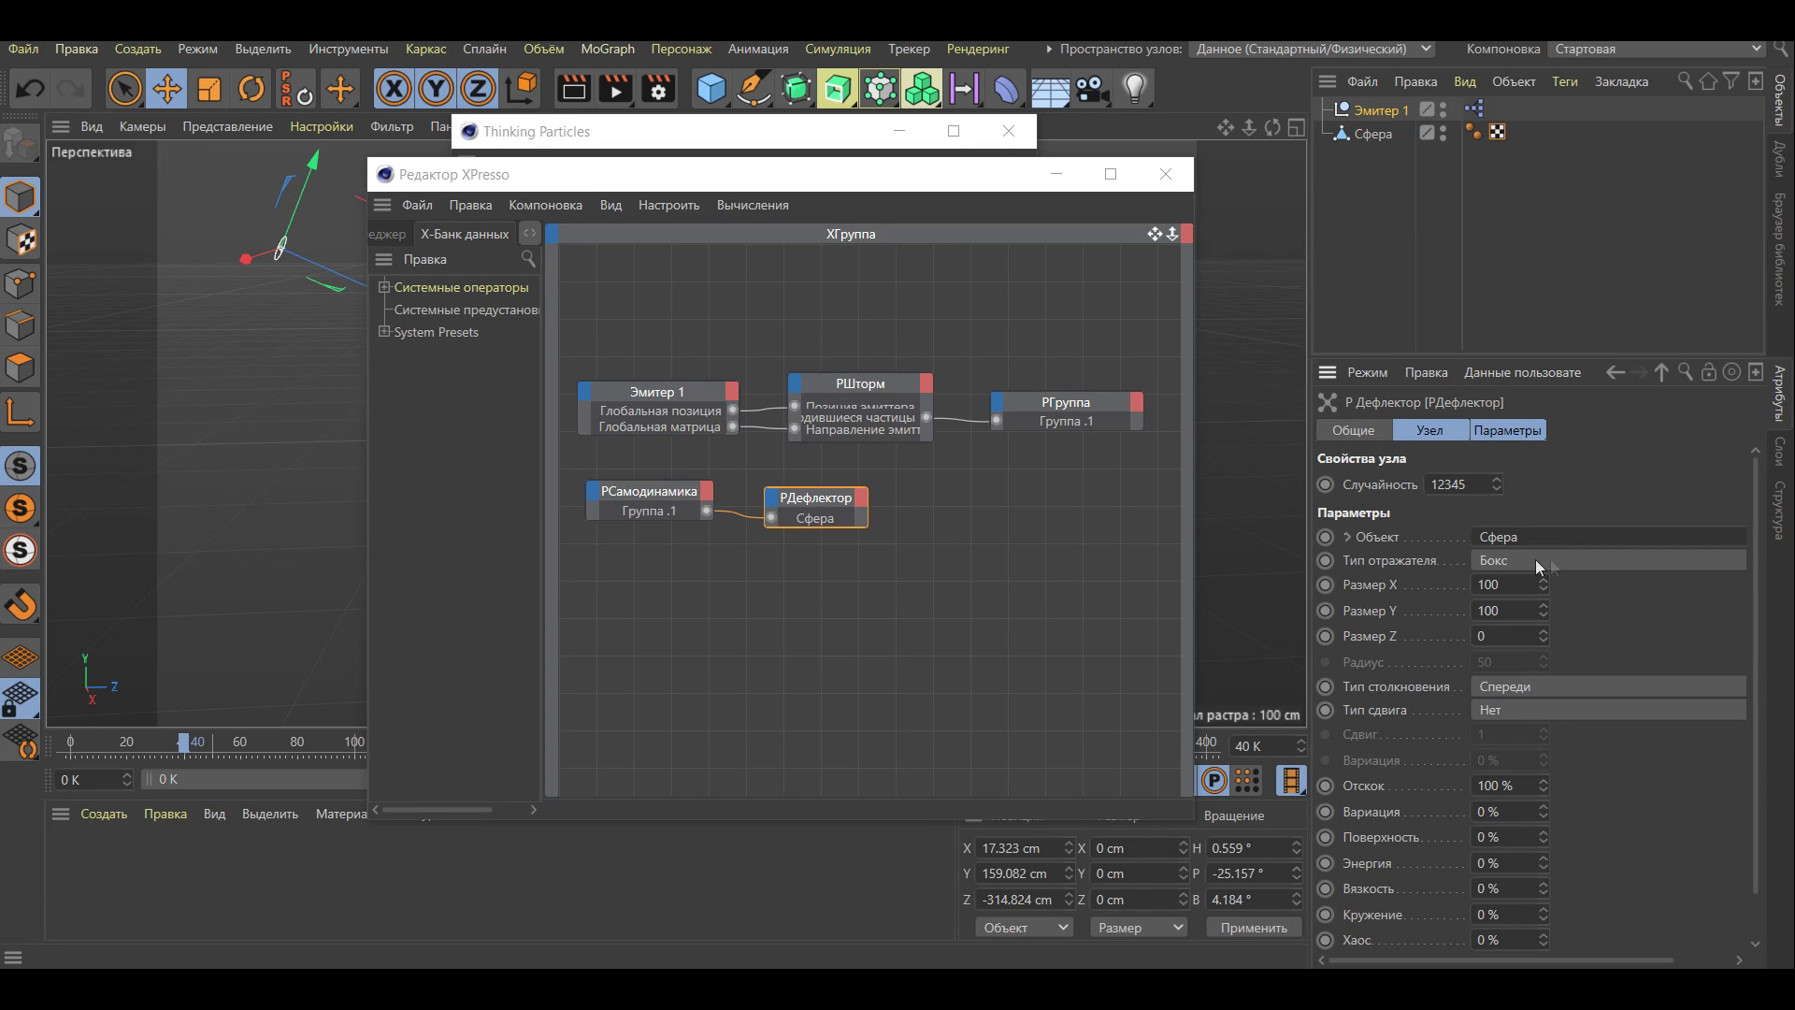
pyautogui.click(1522, 563)
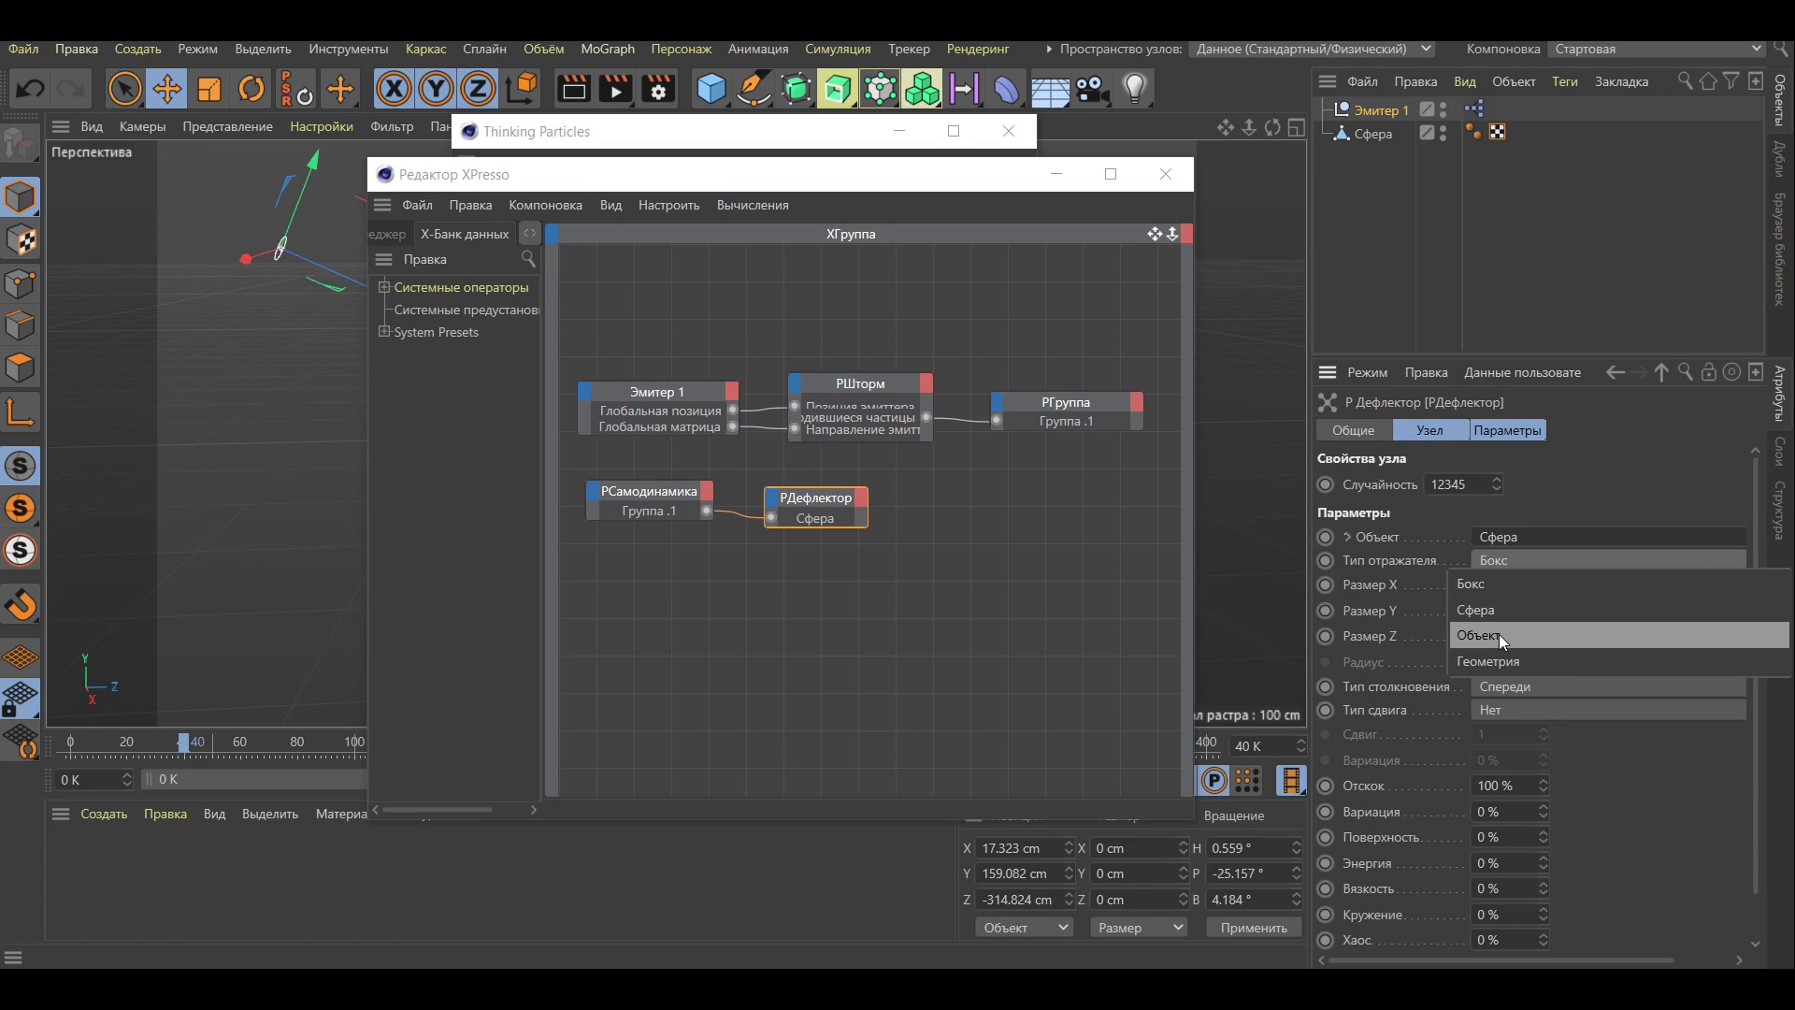
pyautogui.click(1500, 634)
pyautogui.moveTo(849, 186)
pyautogui.mouseDown()
pyautogui.moveTo(1042, 173)
pyautogui.moveTo(1431, 277)
pyautogui.mouseUp()
pyautogui.moveTo(890, 131)
pyautogui.mouseDown()
pyautogui.moveTo(514, 641)
pyautogui.moveTo(513, 672)
pyautogui.mouseUp()
pyautogui.click(846, 781)
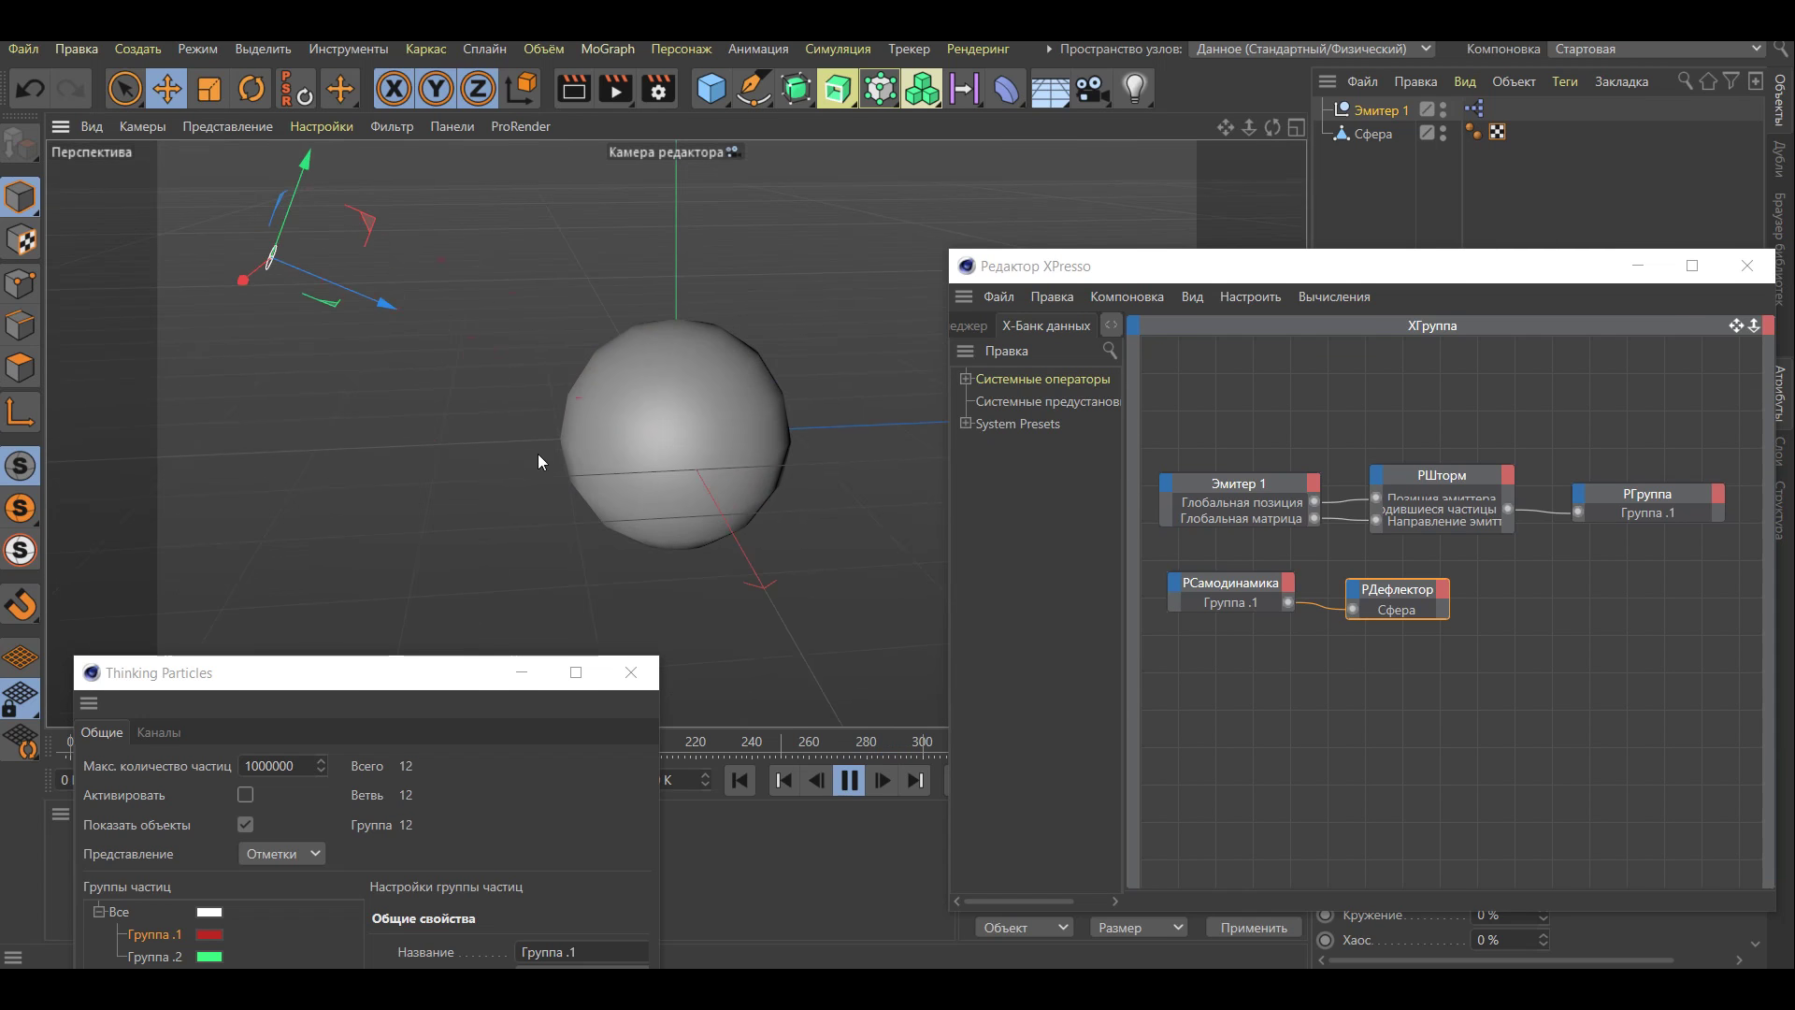
# Change Группа .1 to yellow and replay the animation to preview it
pyautogui.click(847, 785)
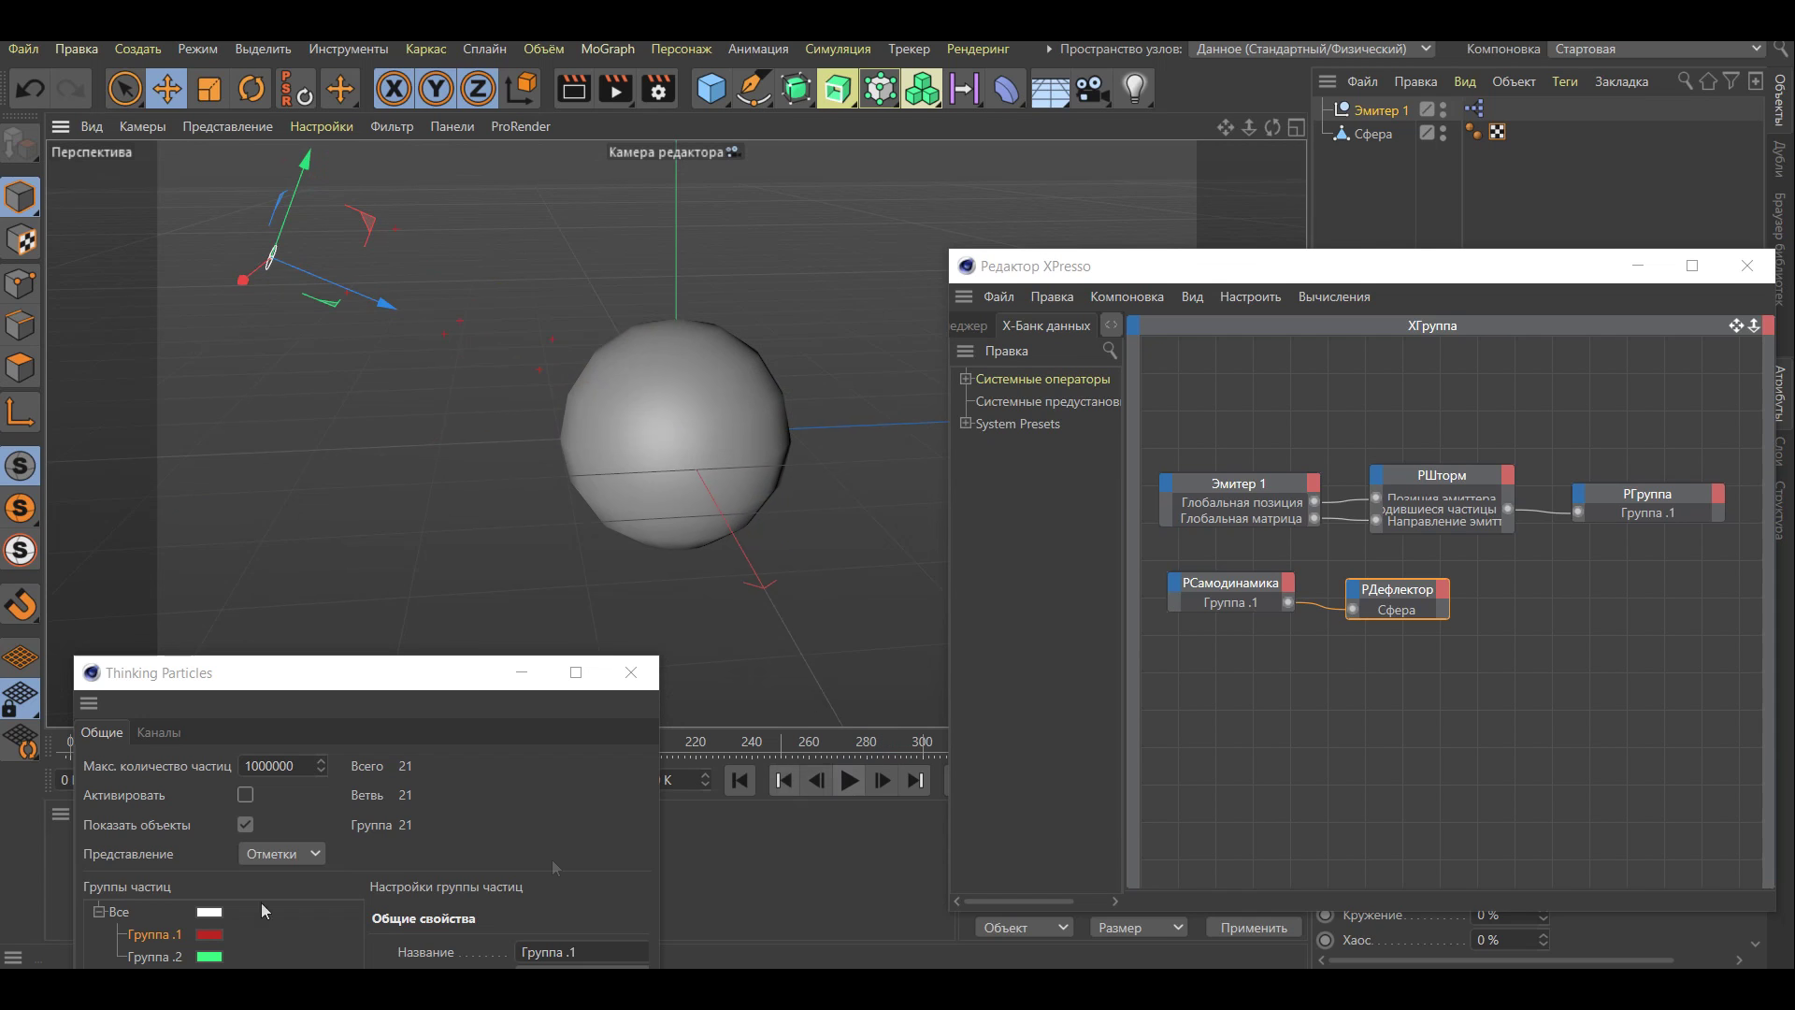
pyautogui.click(205, 935)
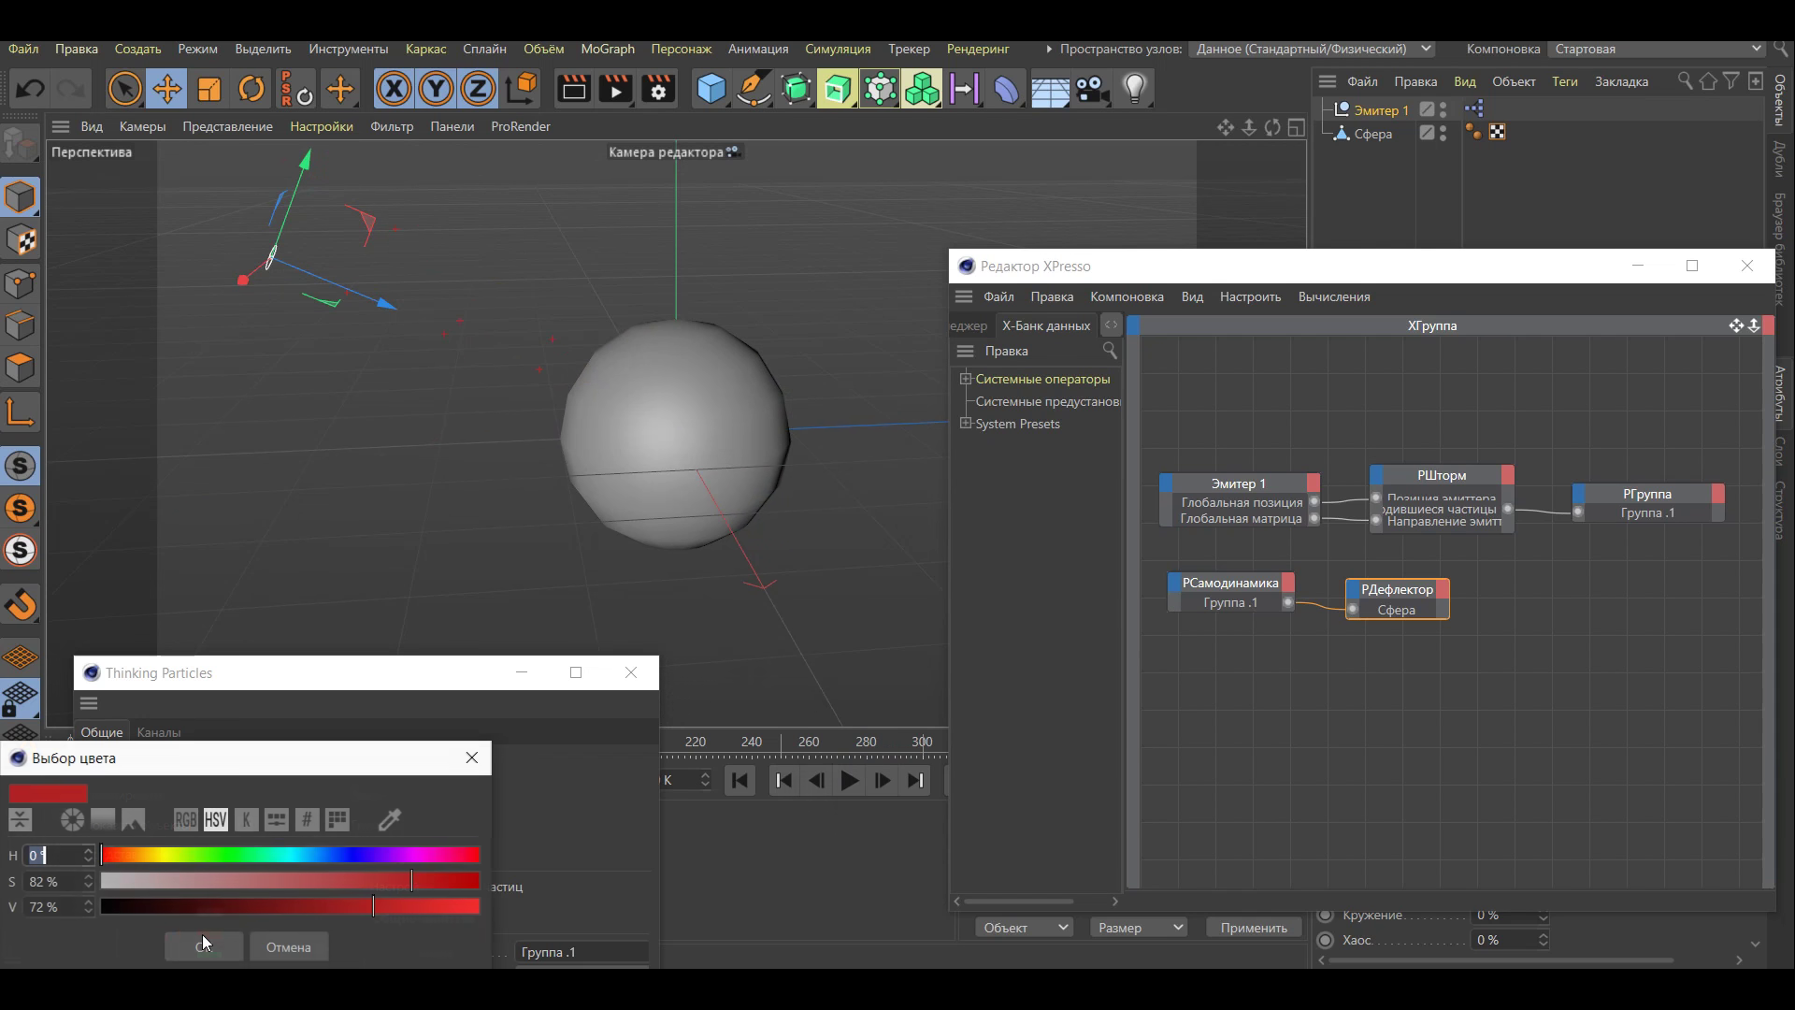
pyautogui.click(163, 857)
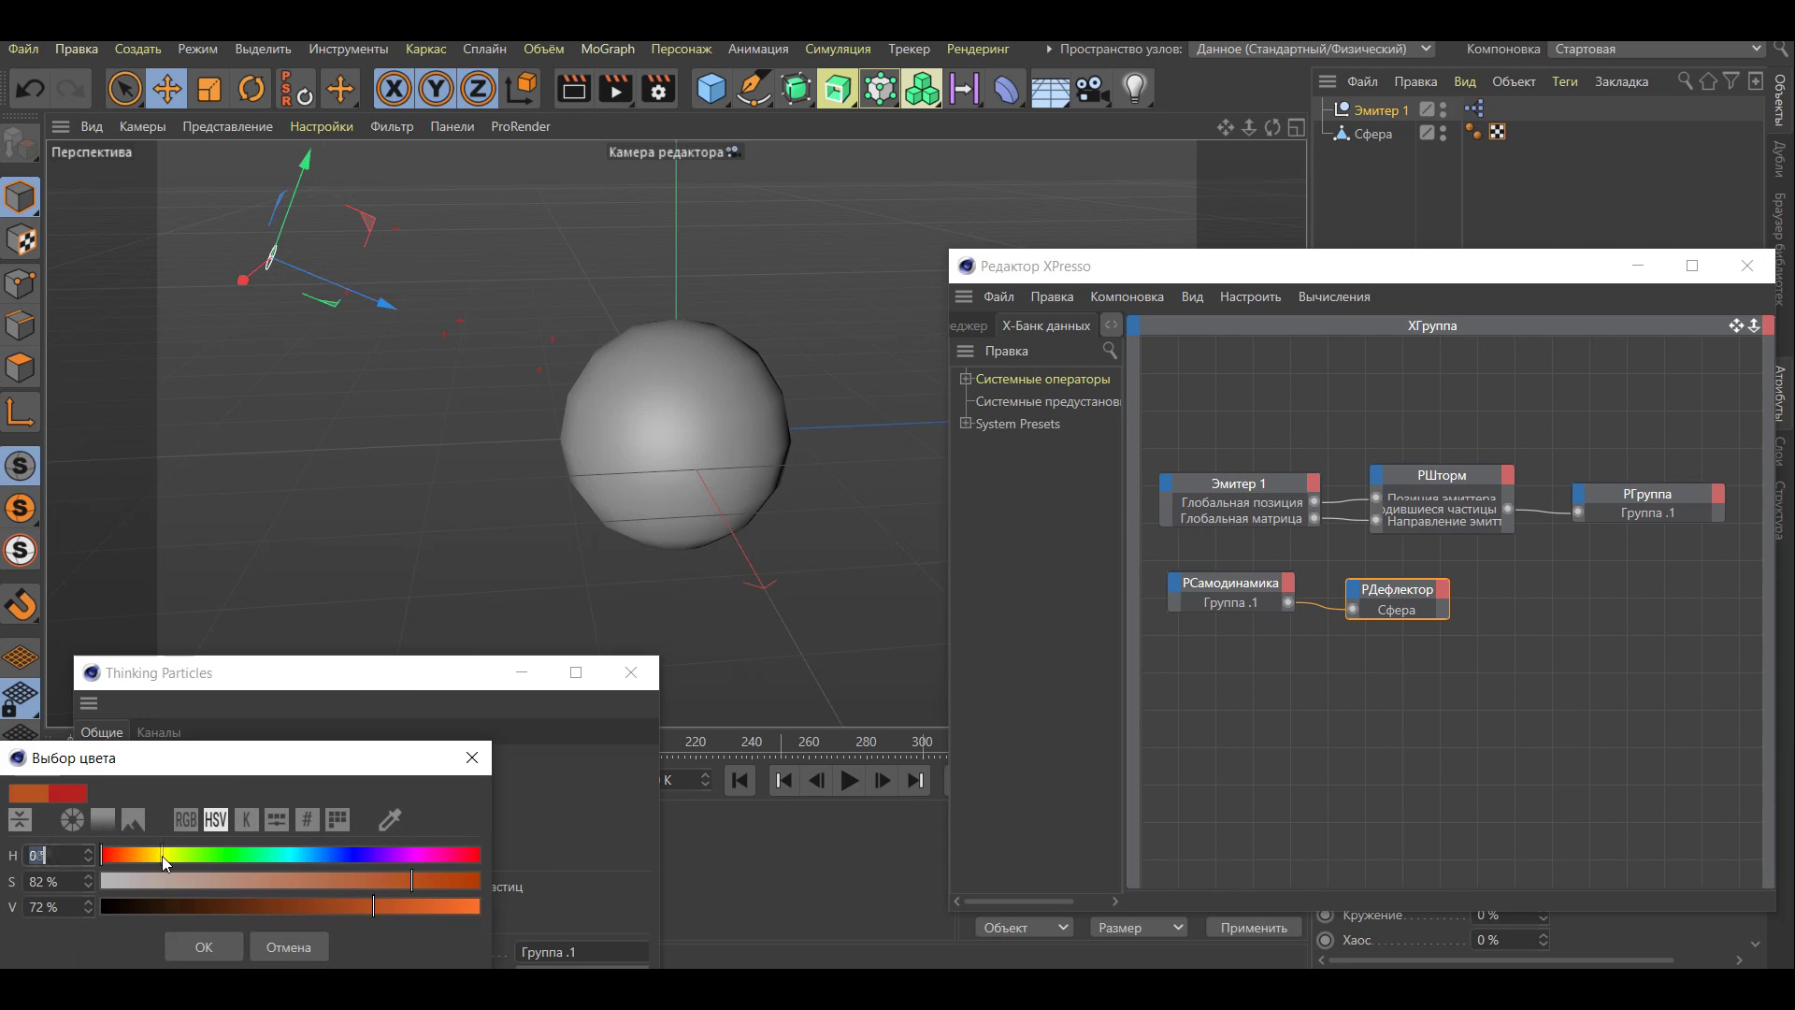
pyautogui.click(204, 950)
pyautogui.click(840, 788)
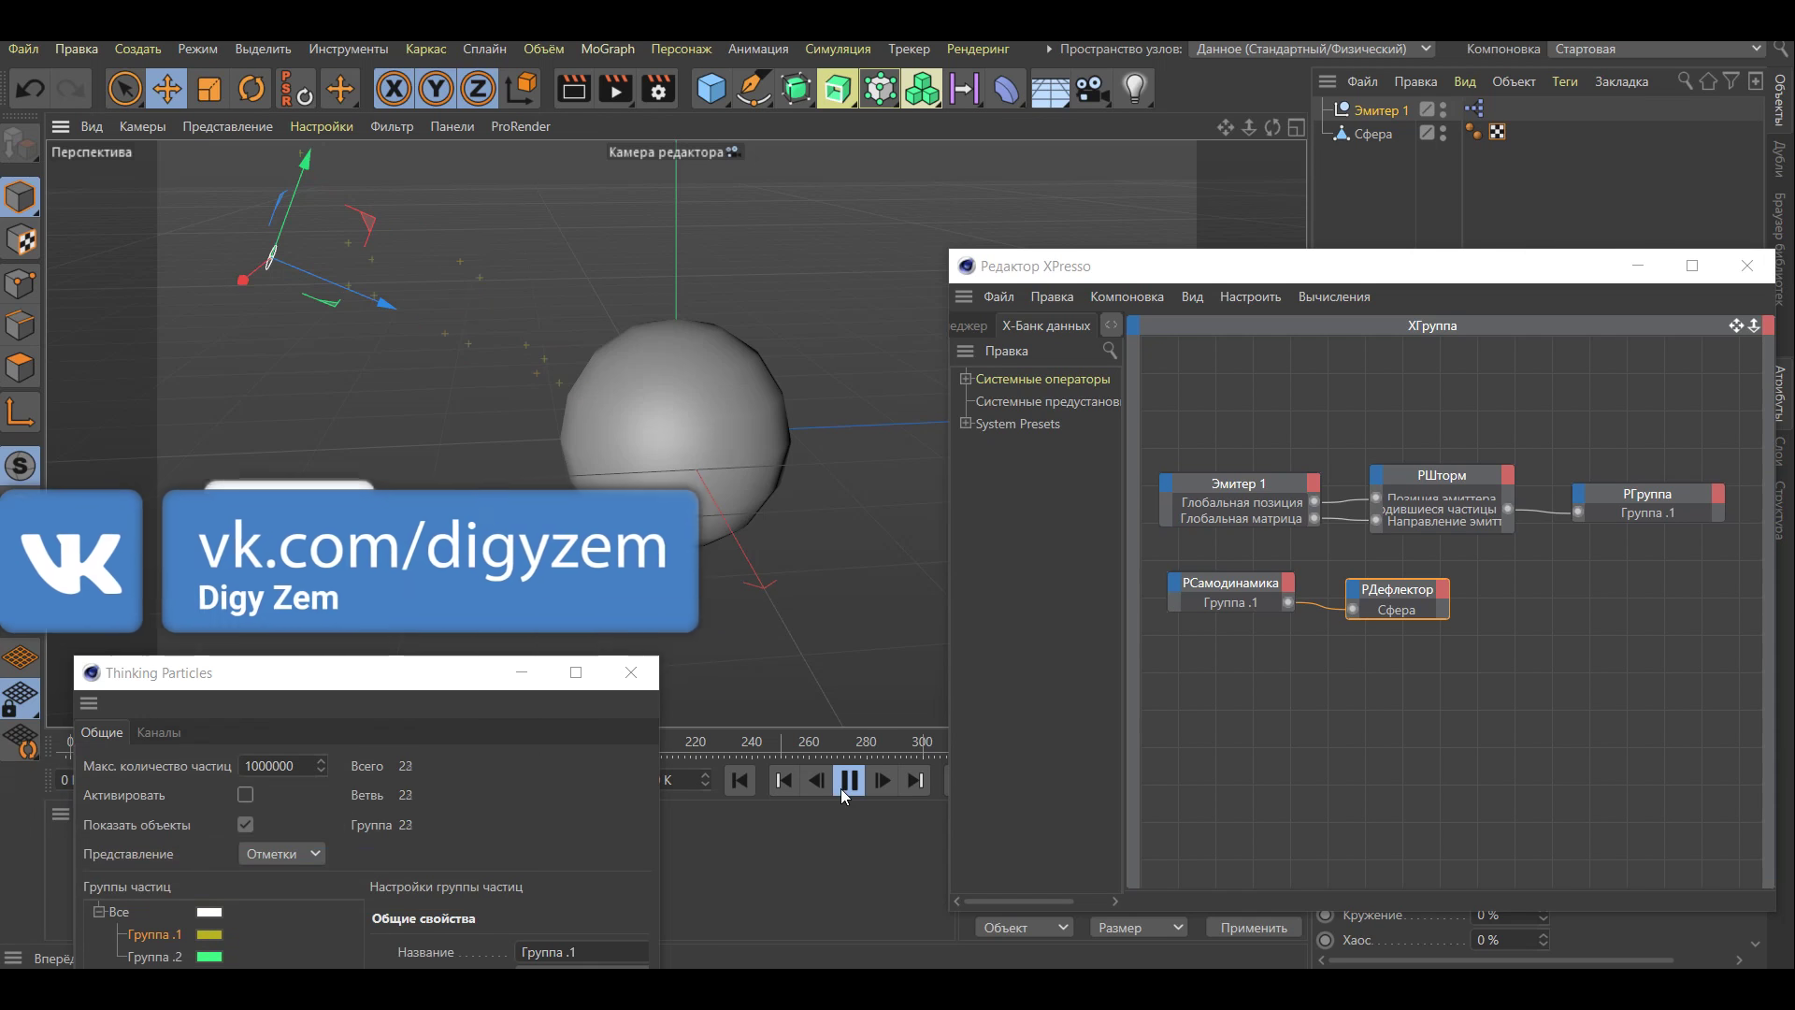
pyautogui.click(839, 788)
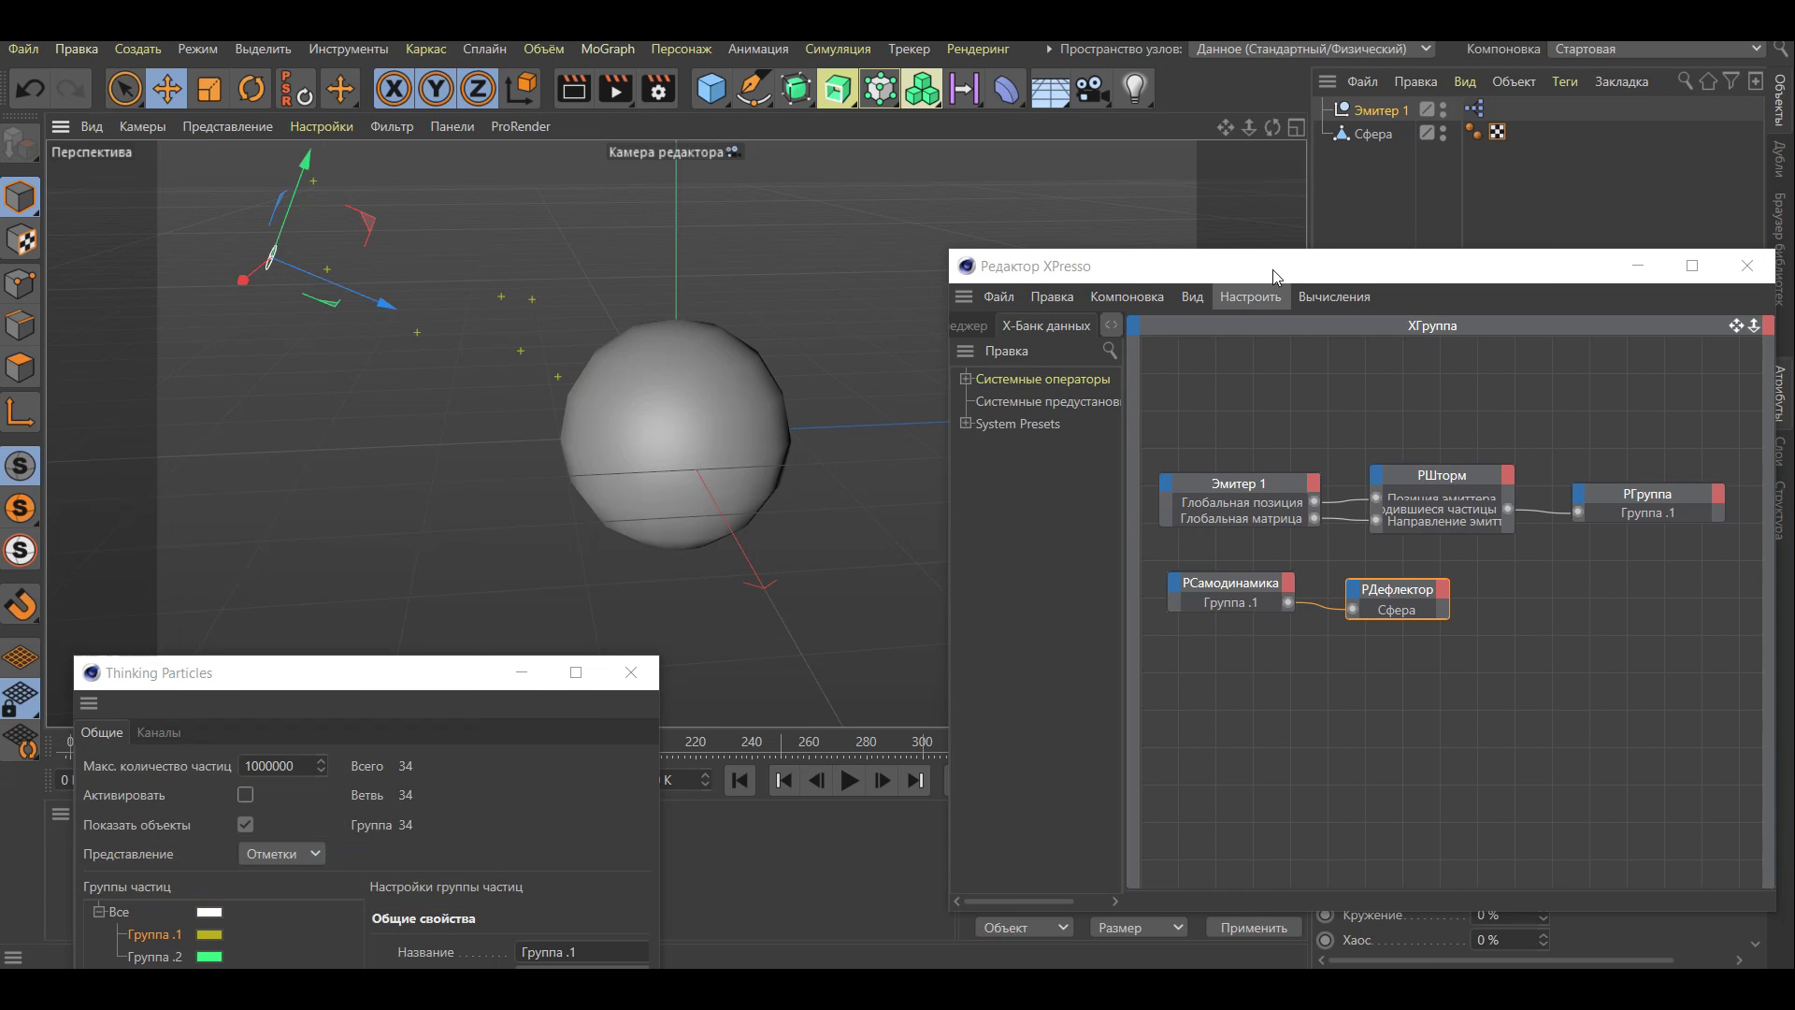
# Recolour Группа .1 to bright magenta (H 305°, V 86%) and preview the pink particles
pyautogui.click(208, 934)
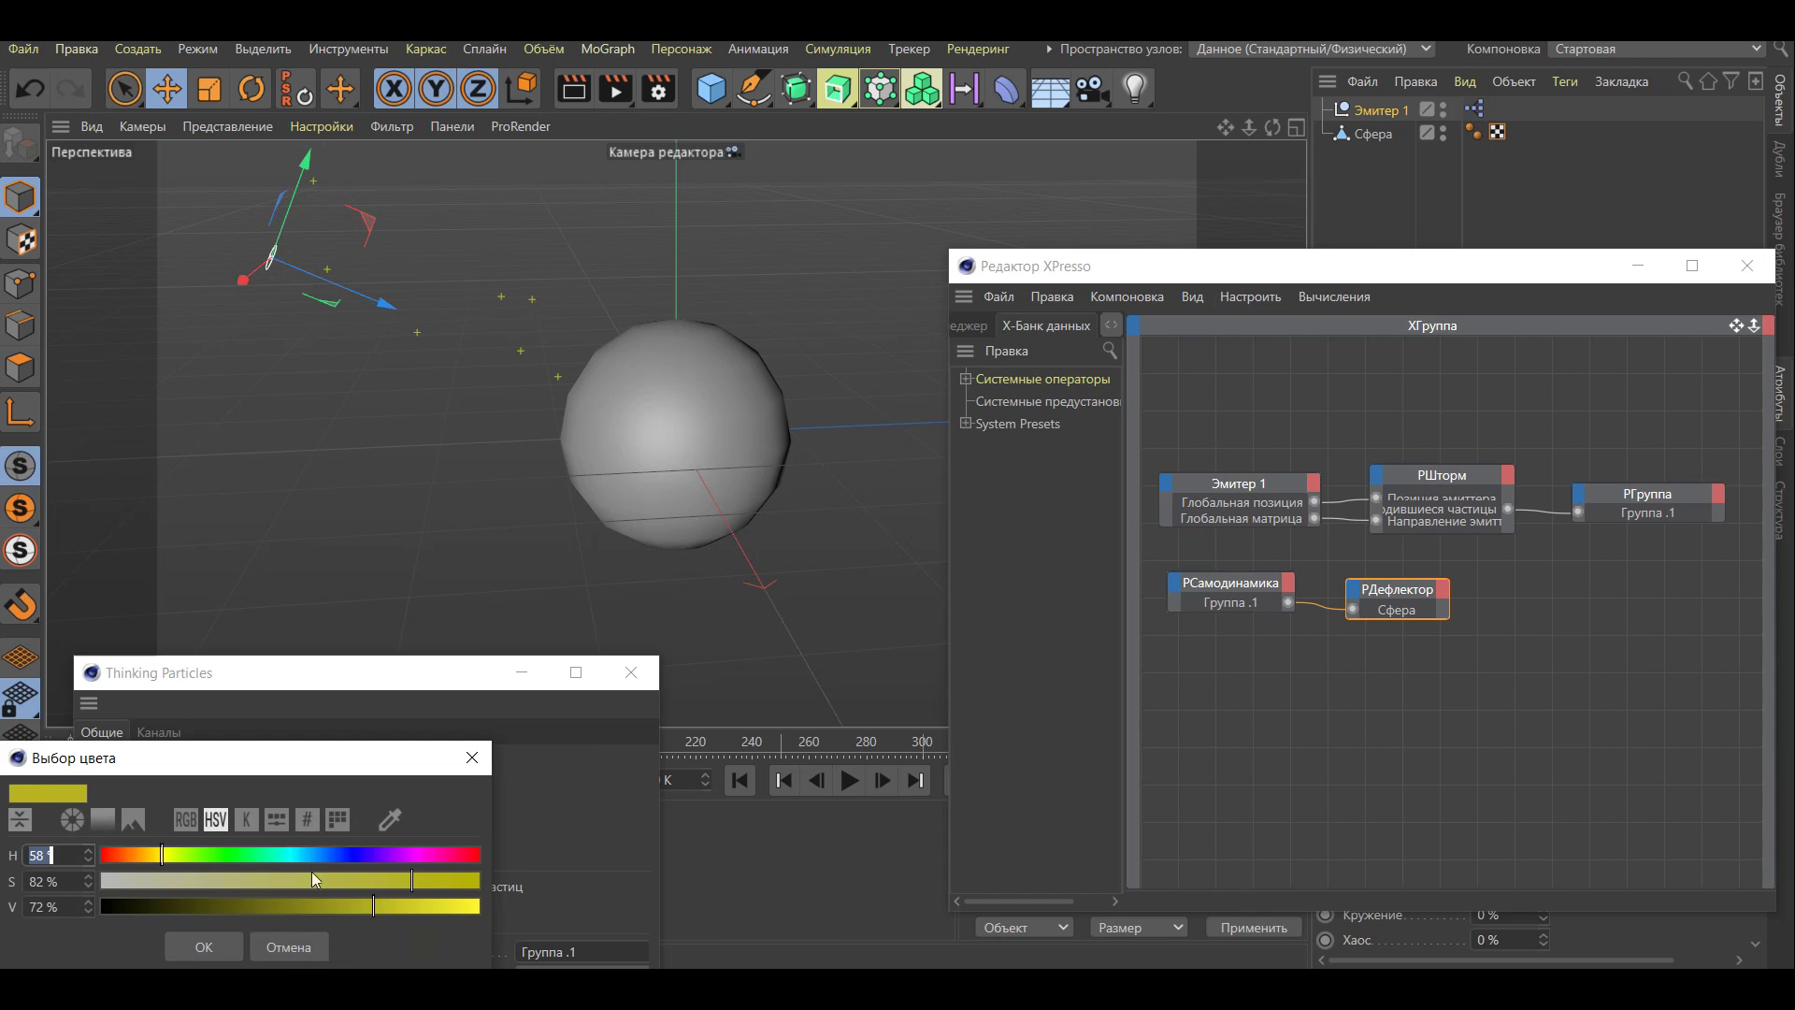
pyautogui.click(415, 854)
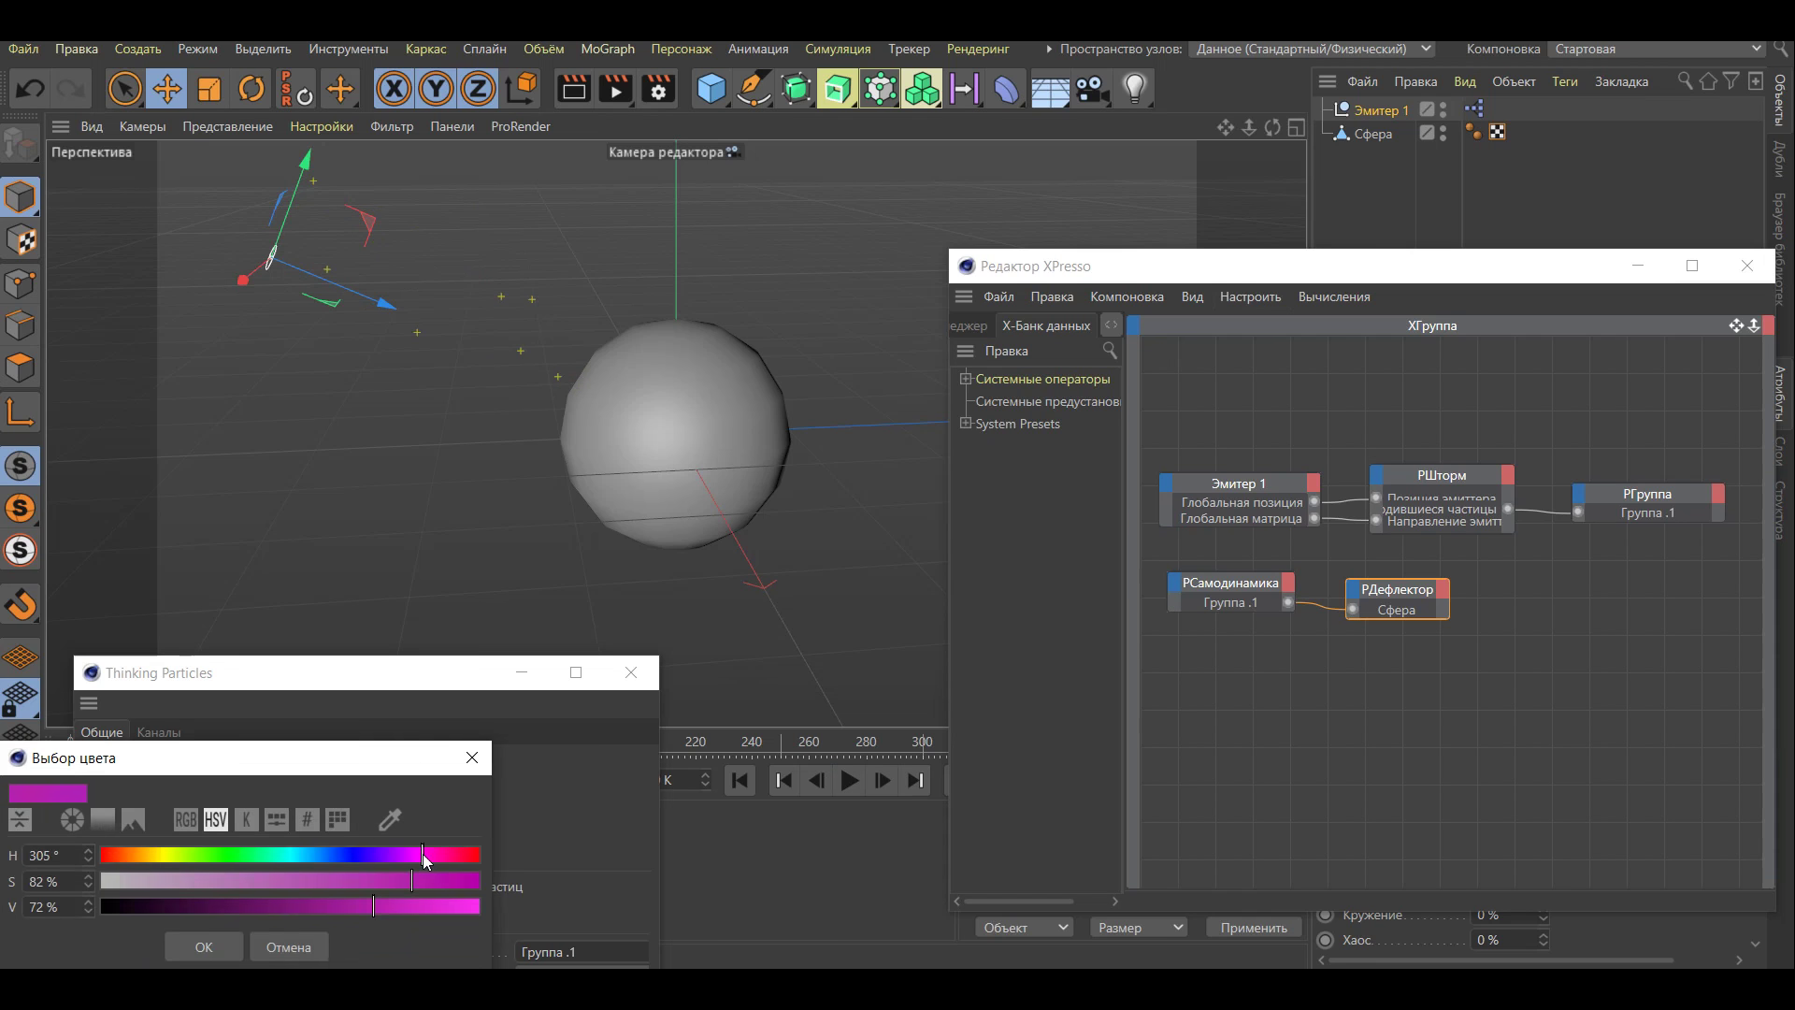
pyautogui.click(426, 905)
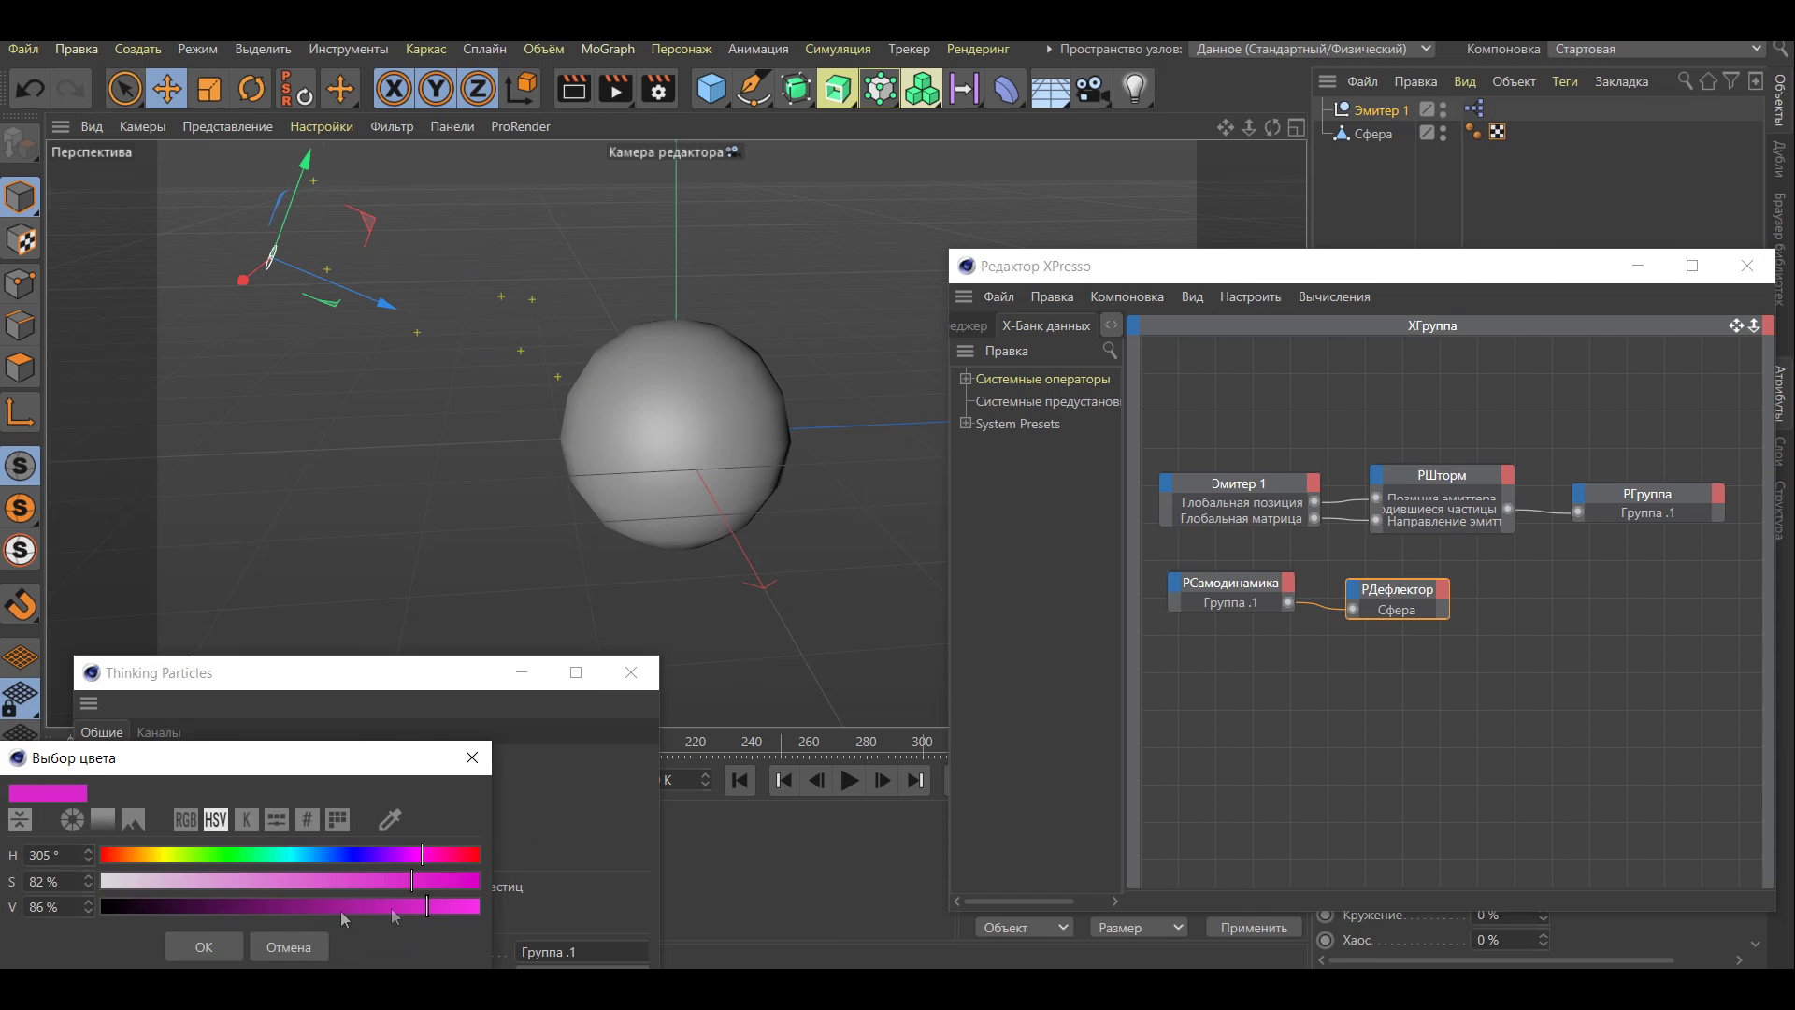
pyautogui.click(213, 949)
pyautogui.click(845, 787)
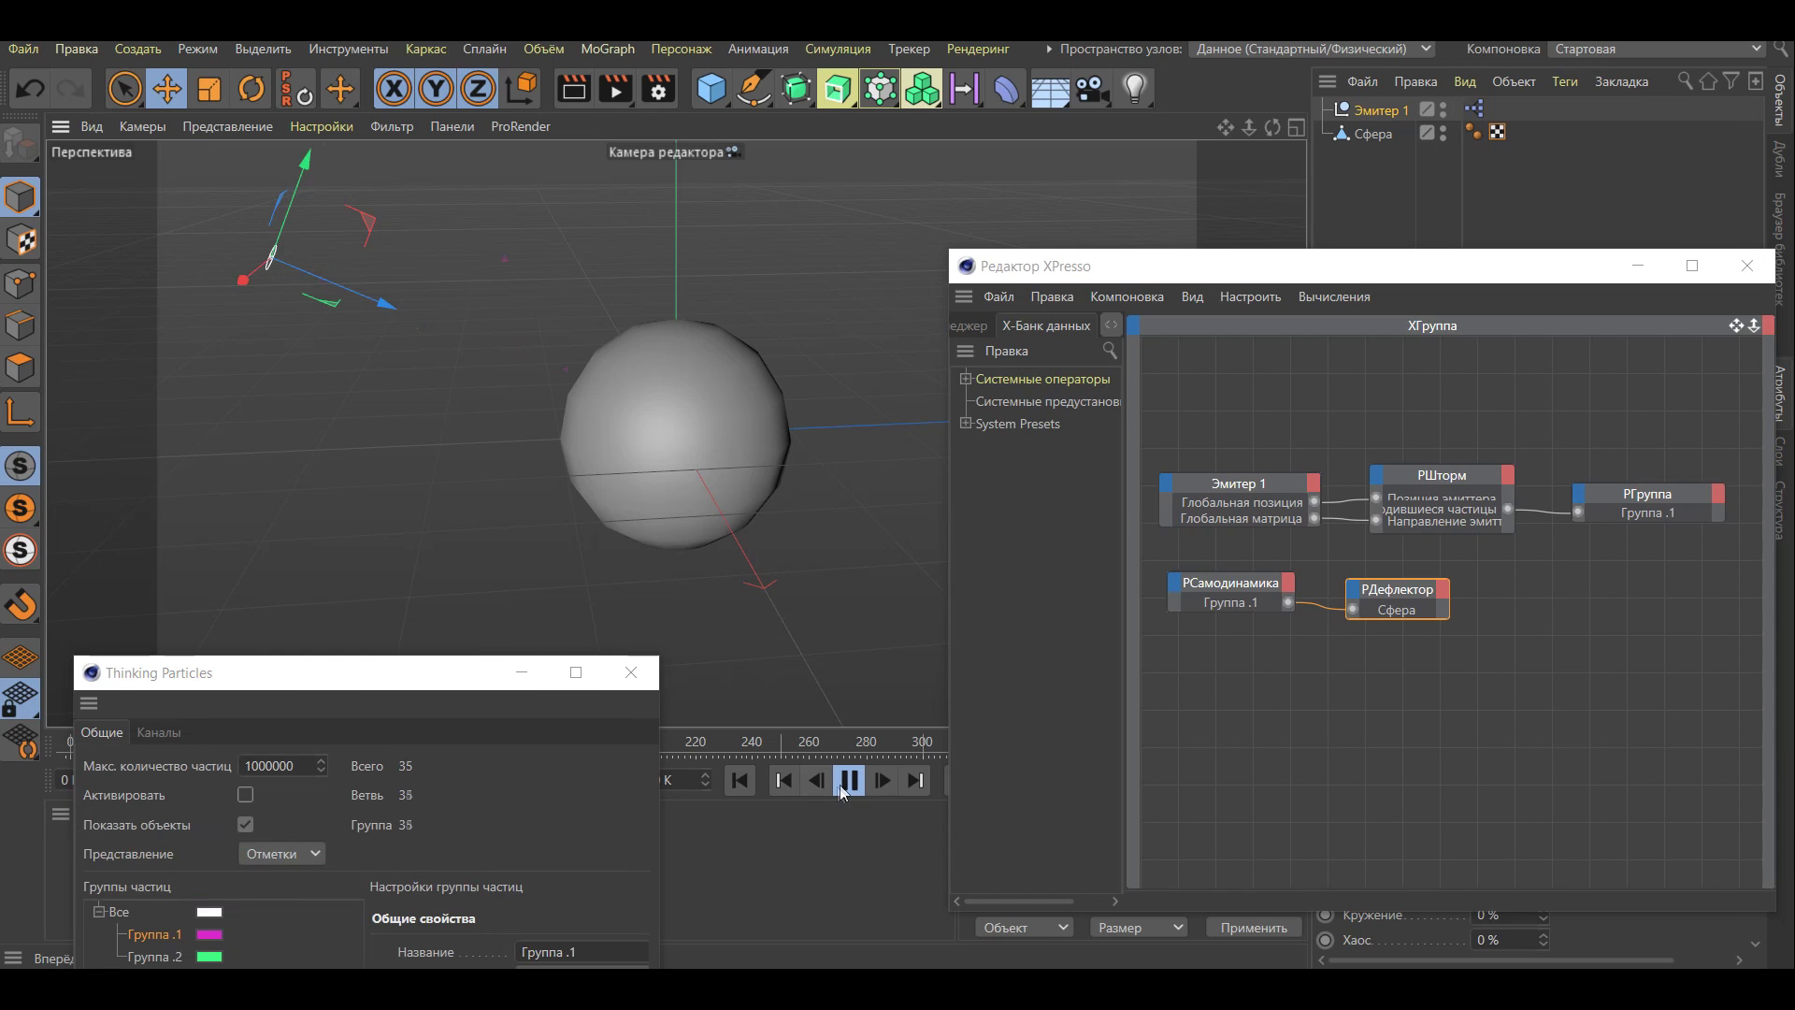
pyautogui.click(850, 786)
pyautogui.moveTo(280, 673); pyautogui.dragTo(223, 505)
pyautogui.moveTo(1406, 265)
pyautogui.mouseDown()
pyautogui.moveTo(1312, 253)
pyautogui.moveTo(826, 520)
pyautogui.mouseUp()
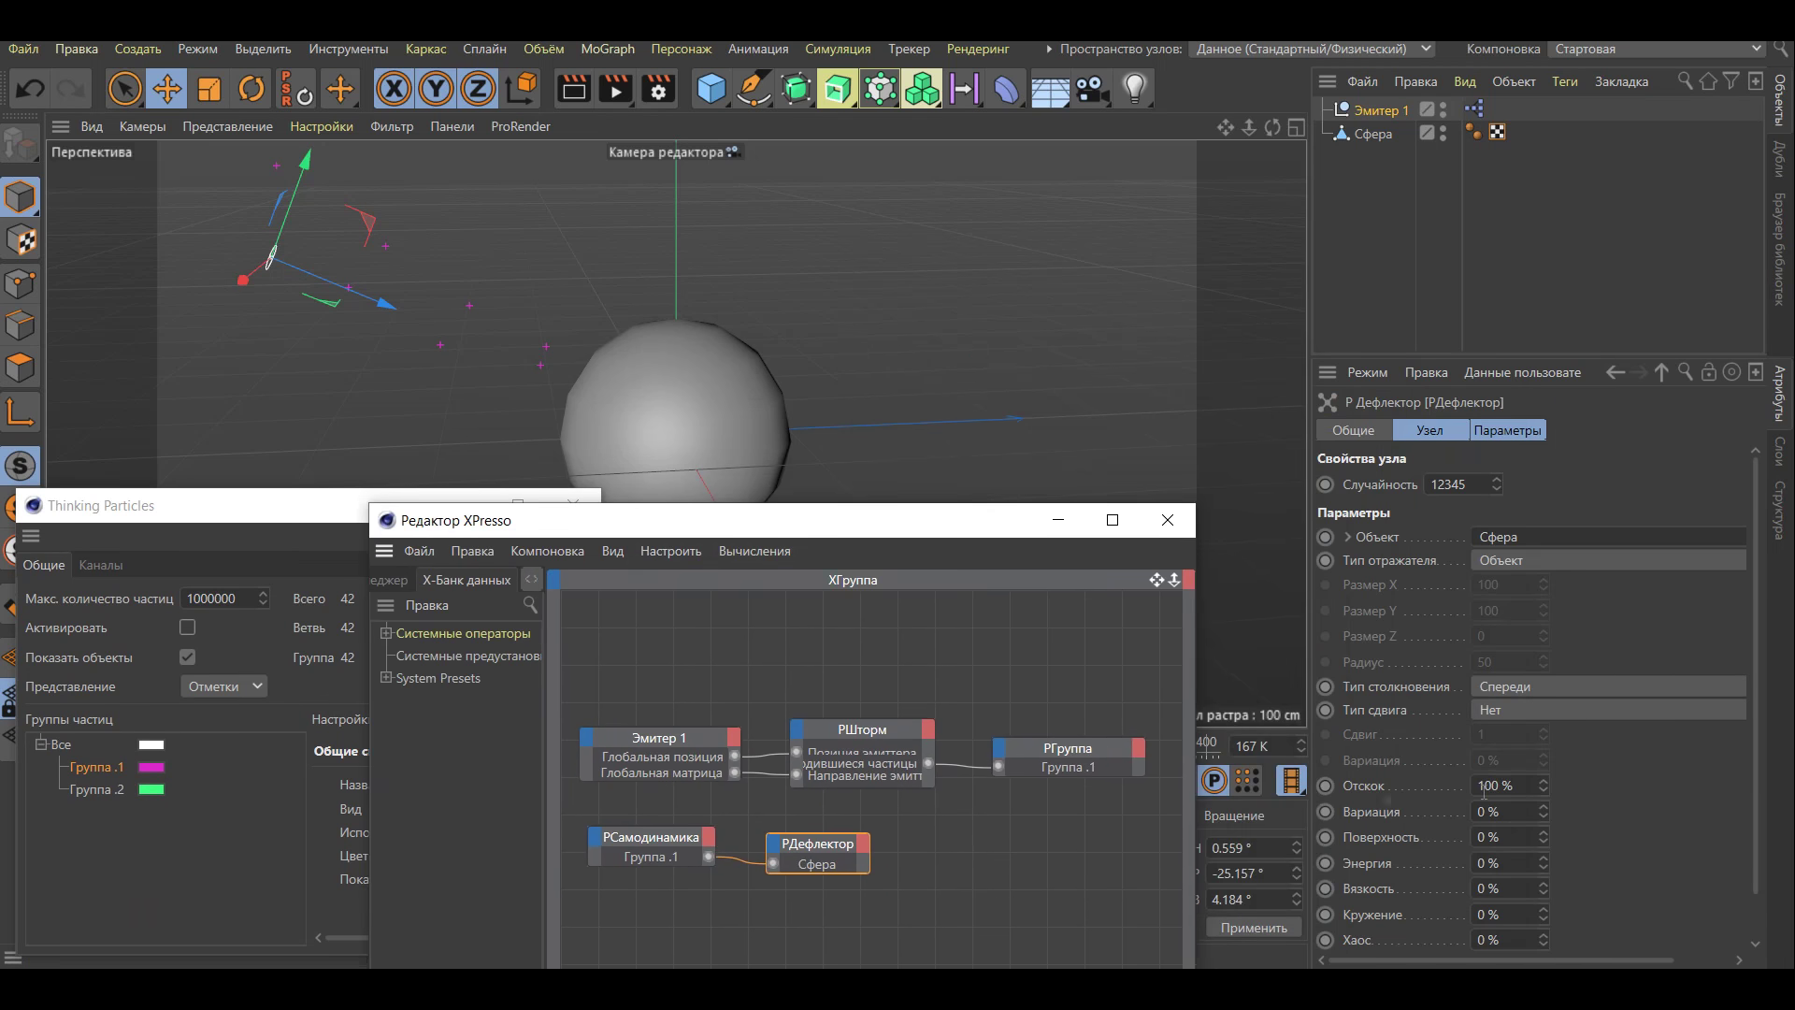
# Set the РДефлектор bounce (Отскок) to 0% and replay the simulation
pyautogui.click(1494, 786)
pyautogui.press('BackSpace')
pyautogui.press('BackSpace')
pyautogui.moveTo(599, 520); pyautogui.dragTo(1225, 369)
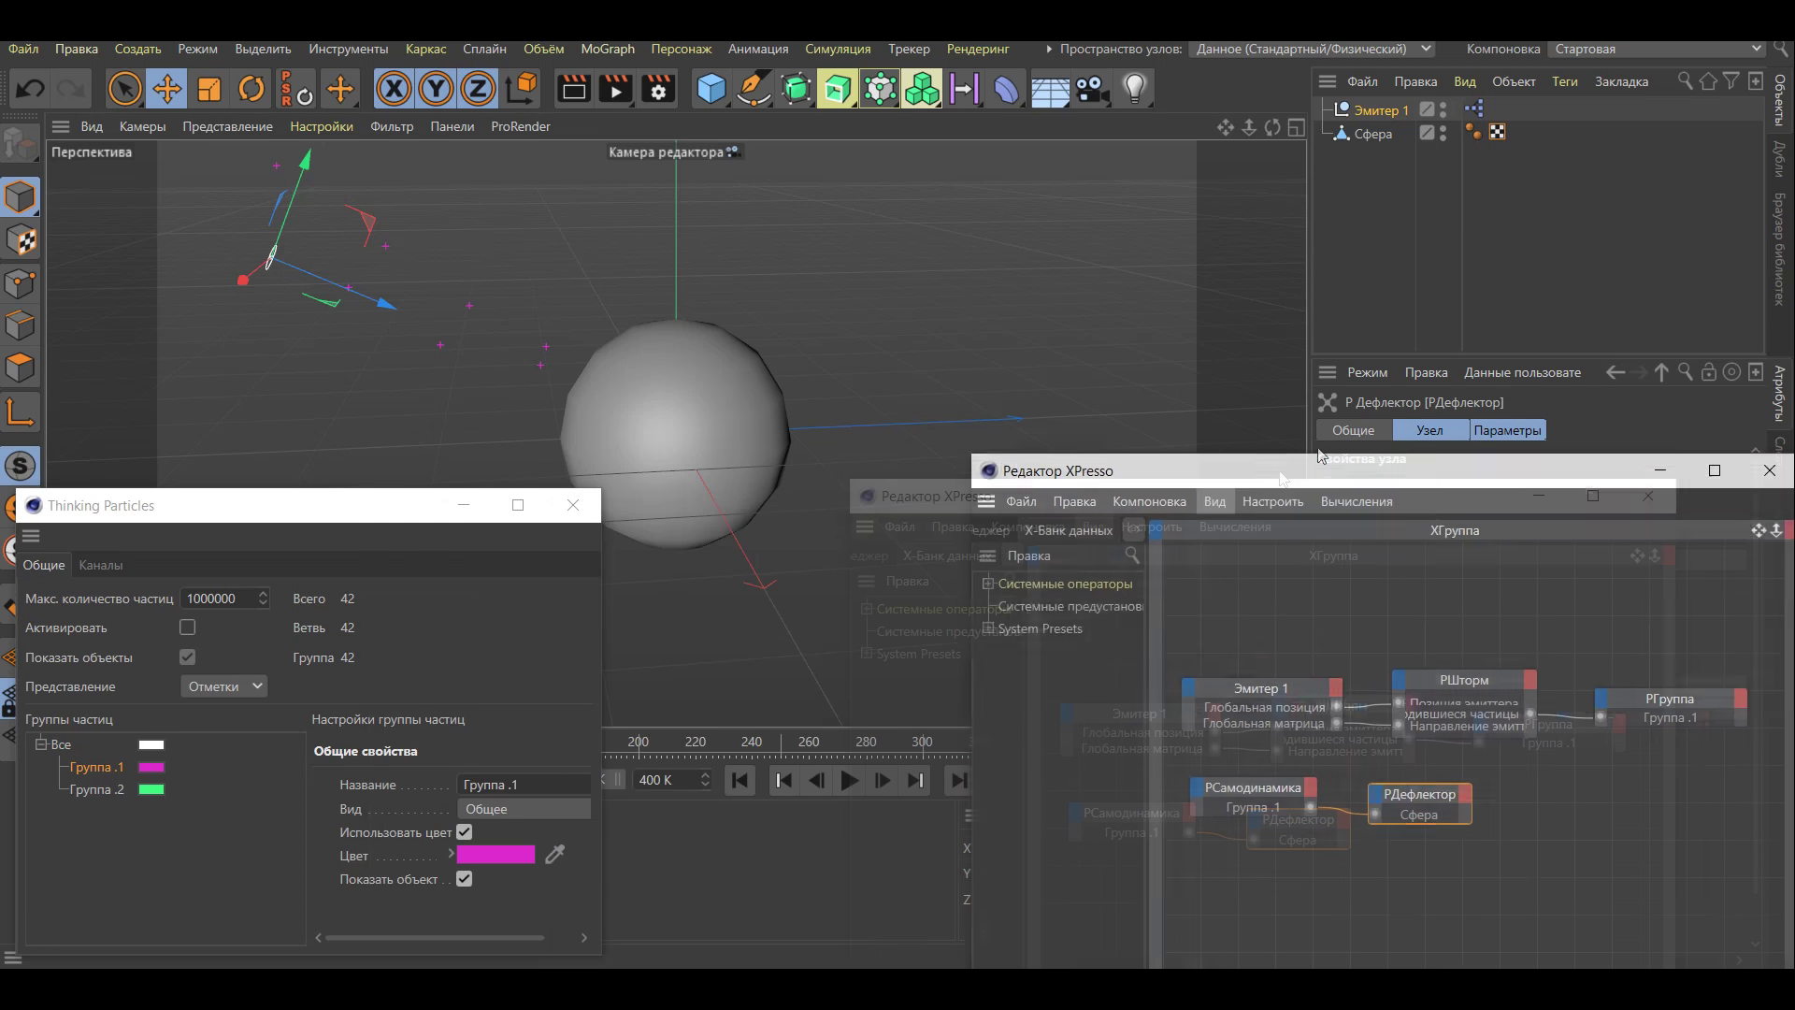
pyautogui.click(849, 779)
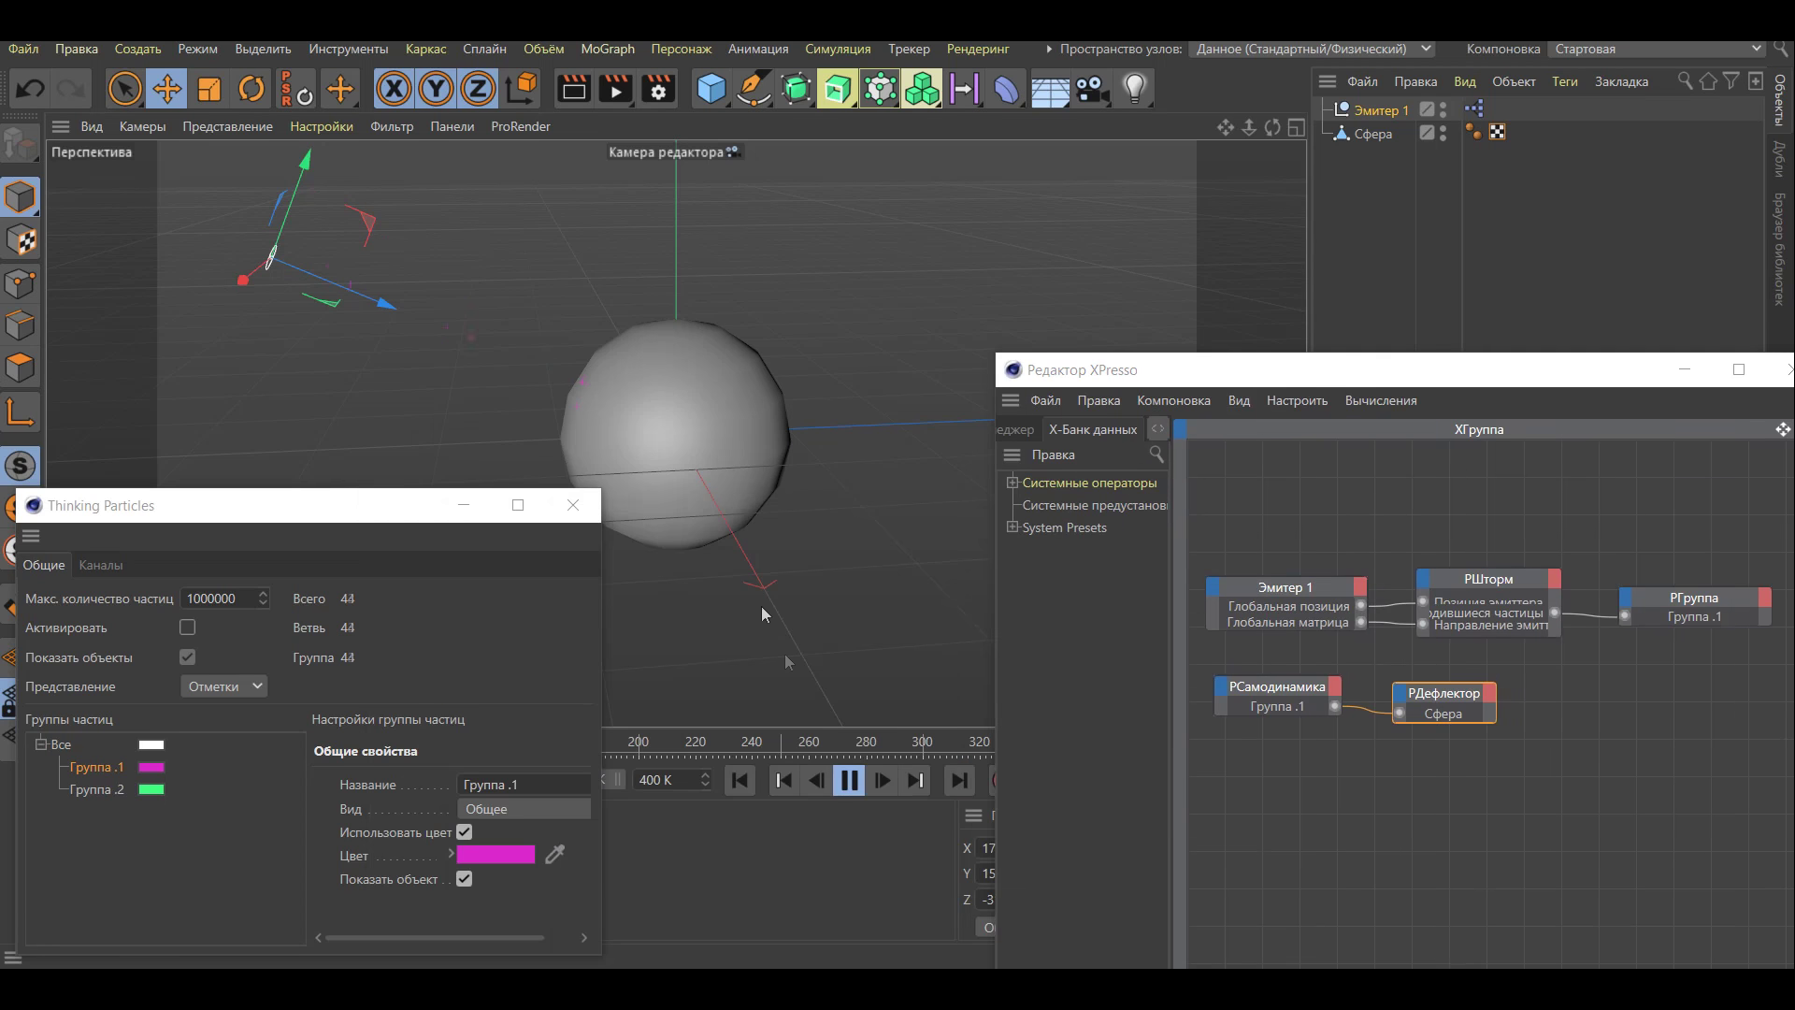
pyautogui.scroll(2, 586, 396)
pyautogui.scroll(3, 553, 367)
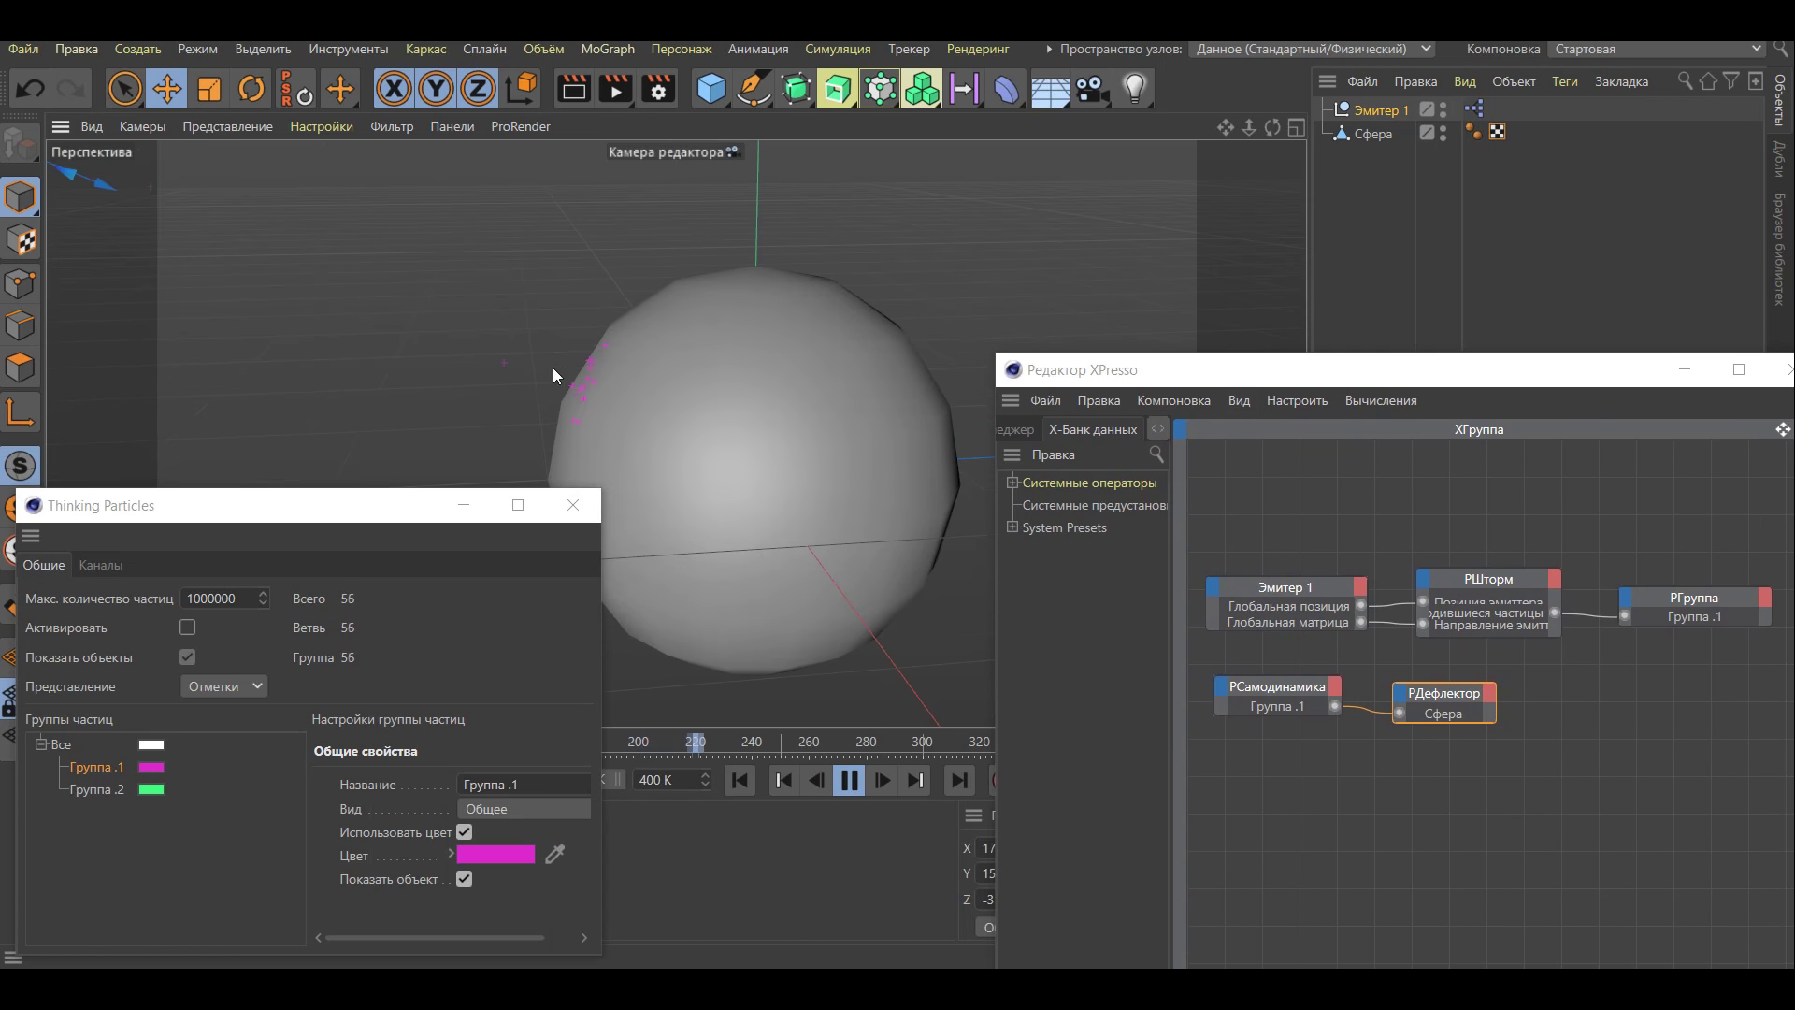
pyautogui.scroll(5, 601, 373)
pyautogui.scroll(2, 648, 395)
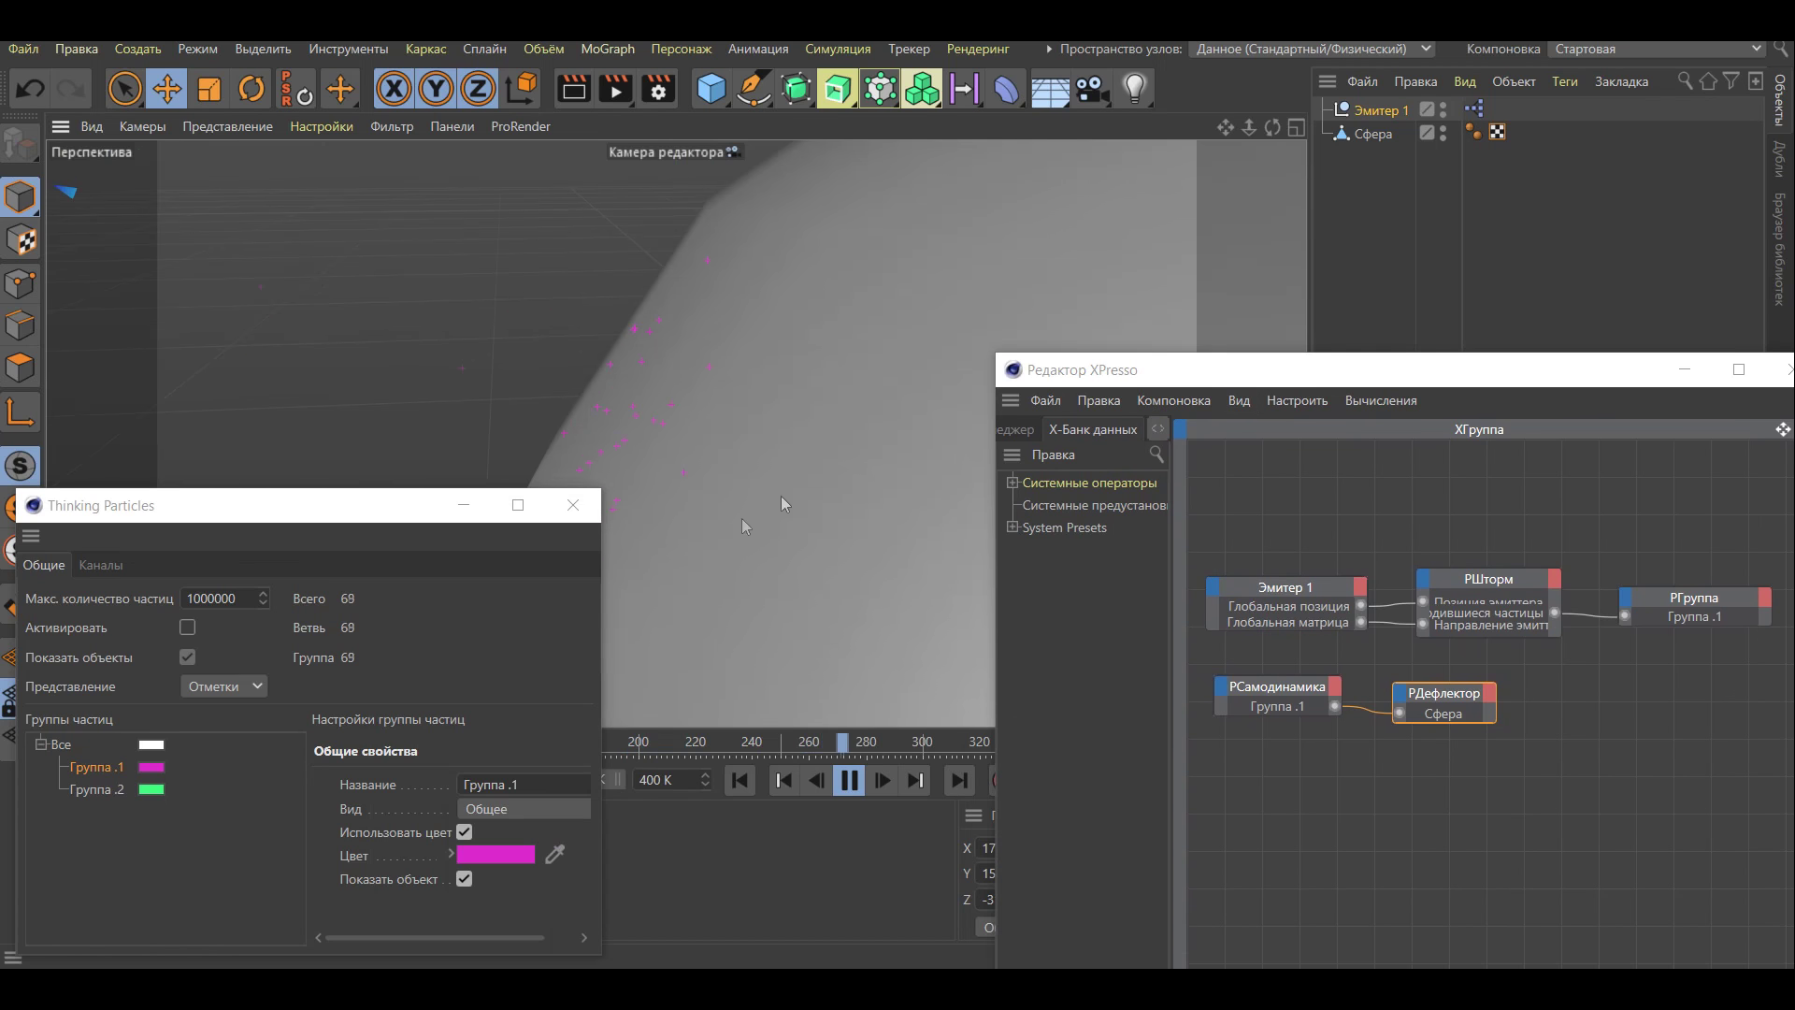
pyautogui.scroll(-1, 693, 433)
# Darken Группа .1 to a deeper purple and inspect the particles clinging to the sphere
pyautogui.click(495, 854)
pyautogui.click(280, 821)
pyautogui.scroll(-2, 654, 374)
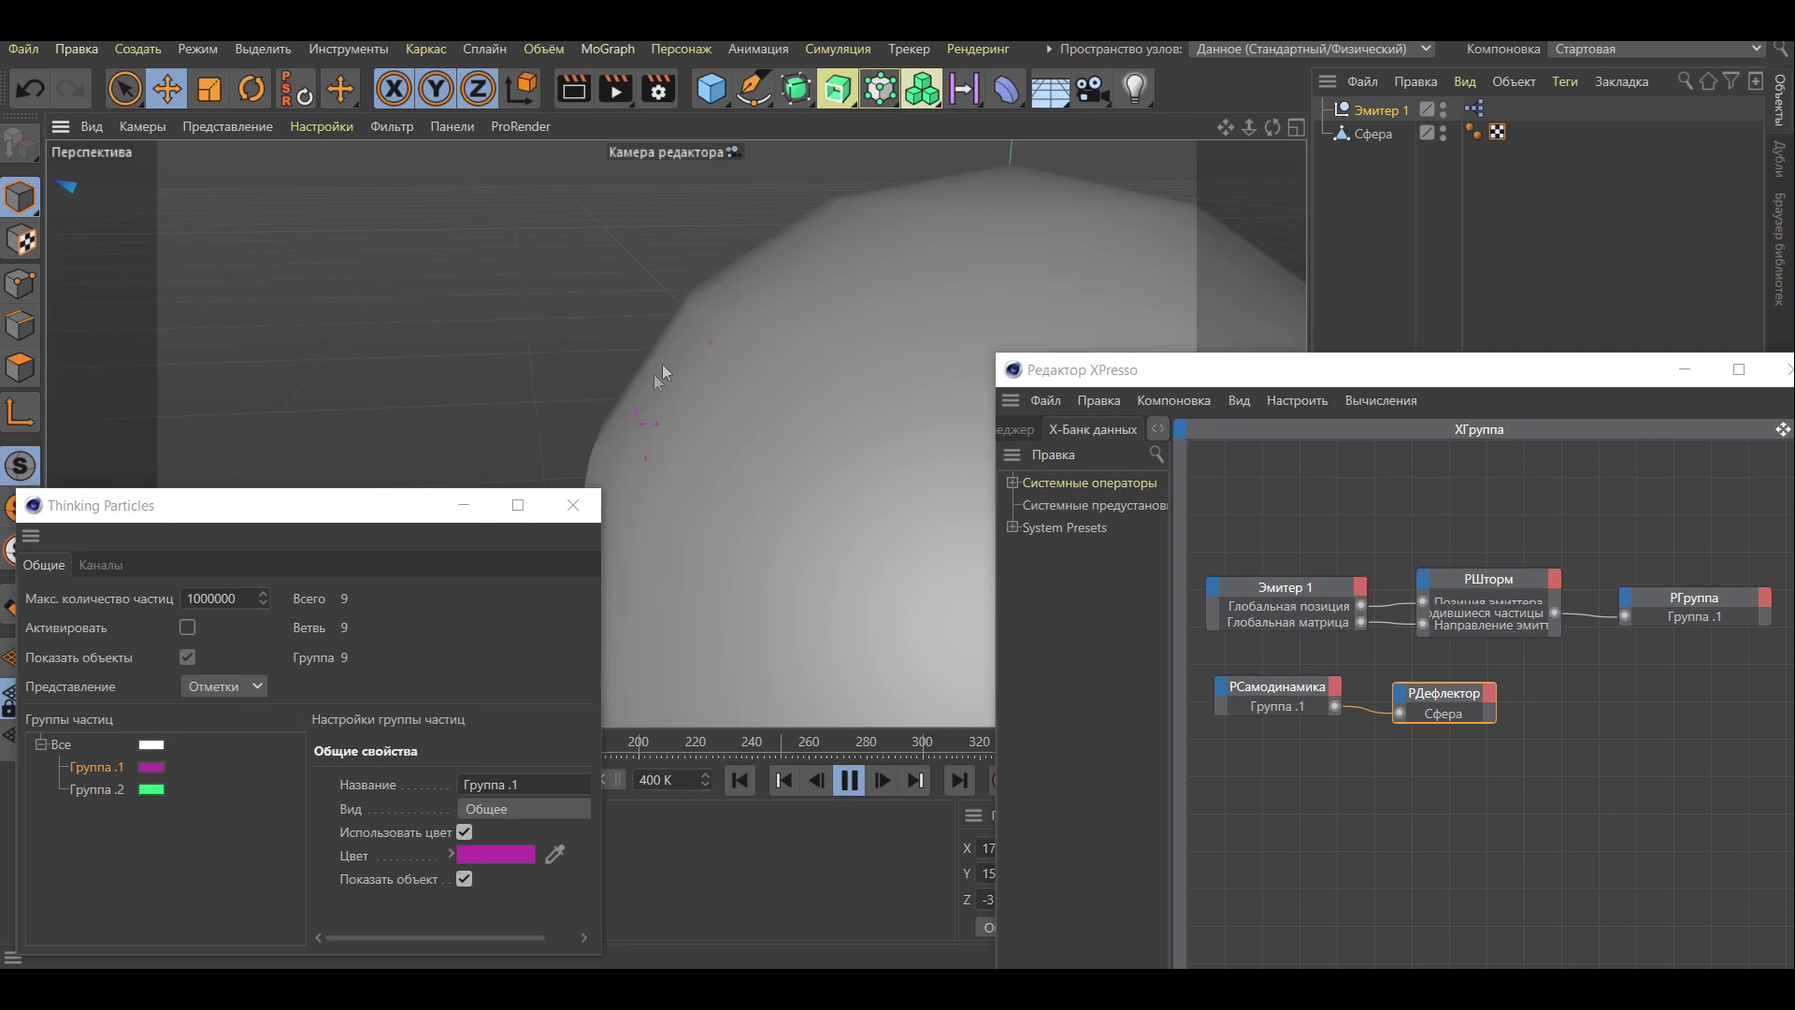
pyautogui.scroll(-2, 677, 328)
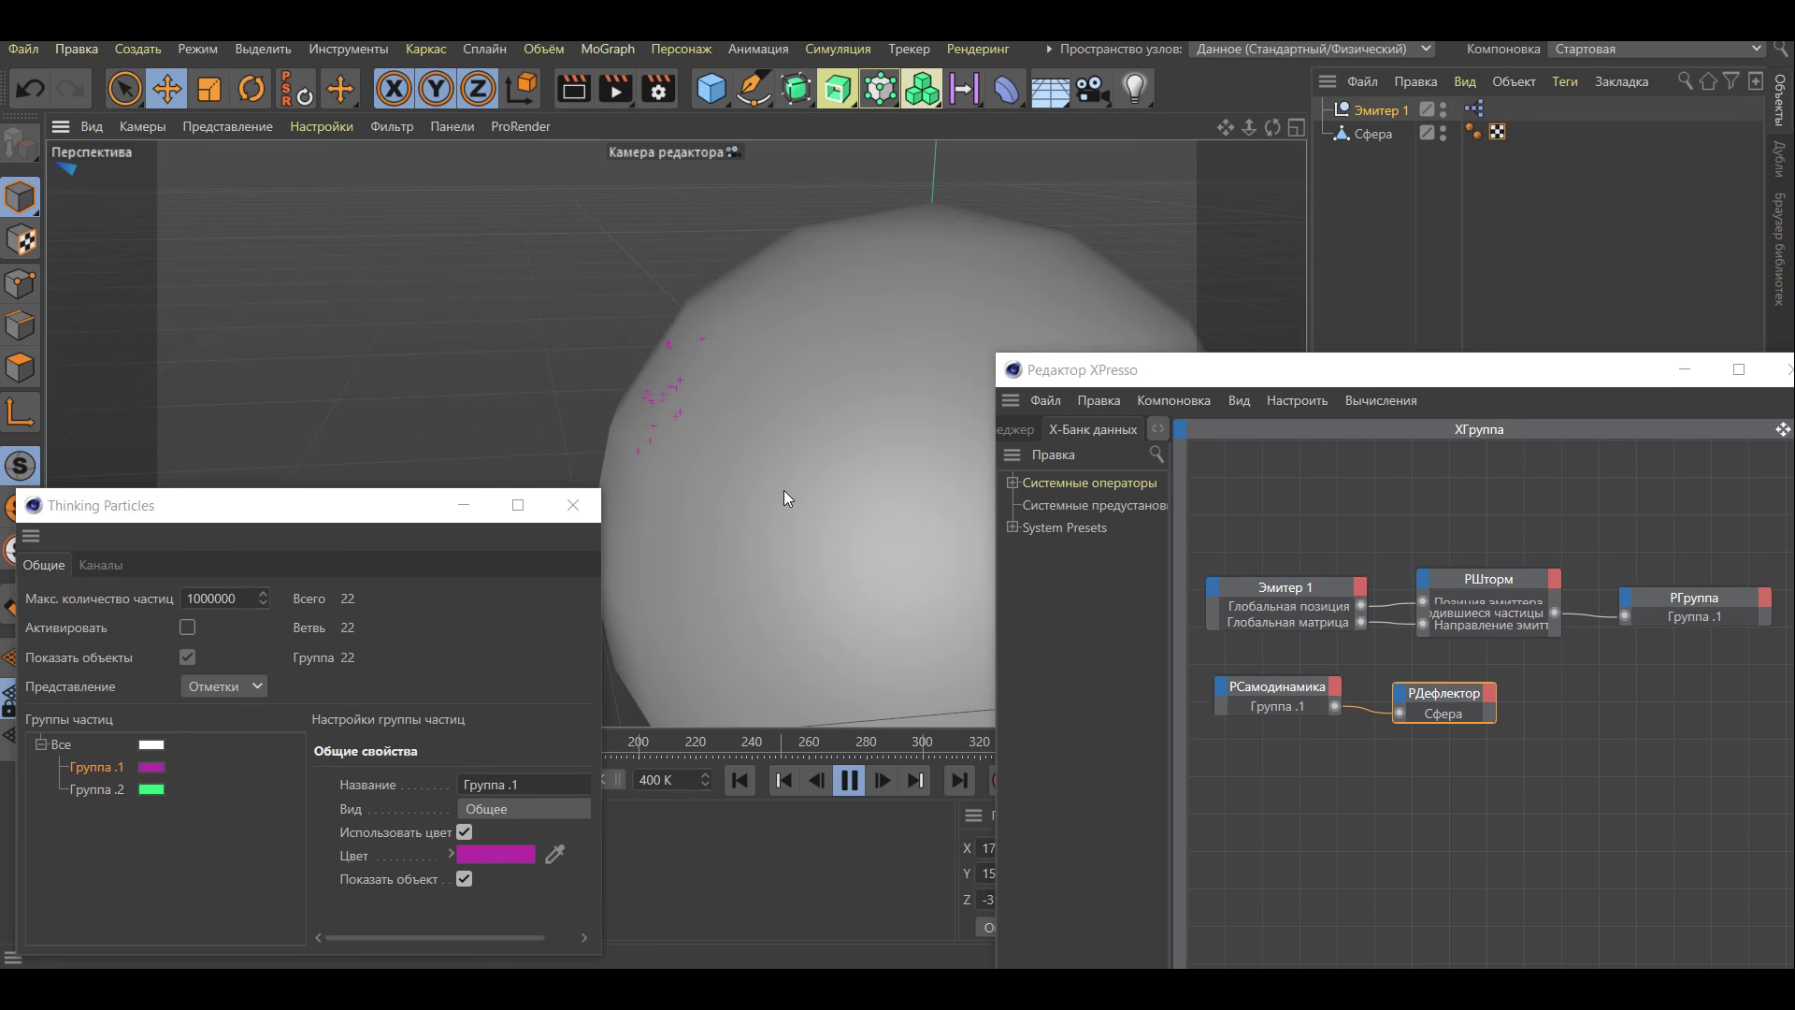
pyautogui.keyDown('alt'); pyautogui.moveTo(692, 480); pyautogui.dragTo(804, 464); pyautogui.keyUp('alt')
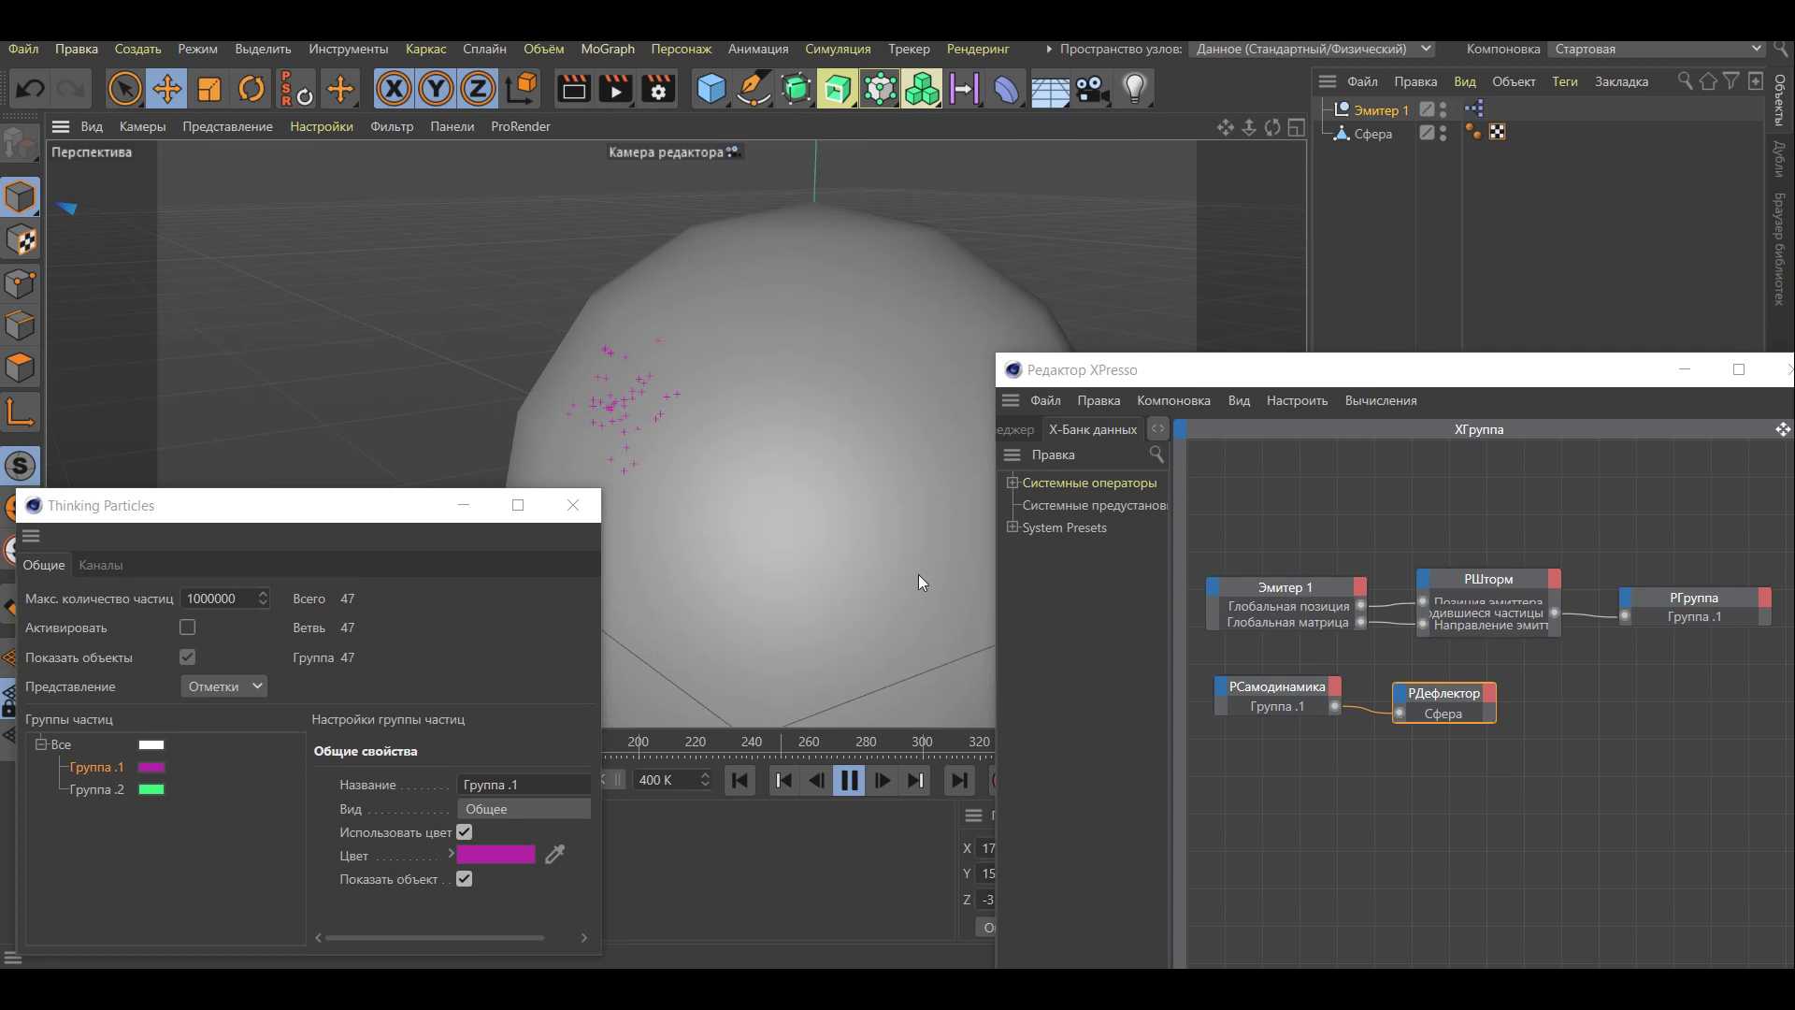
pyautogui.keyDown('alt'); pyautogui.moveTo(894, 608); pyautogui.dragTo(837, 583); pyautogui.keyUp('alt')
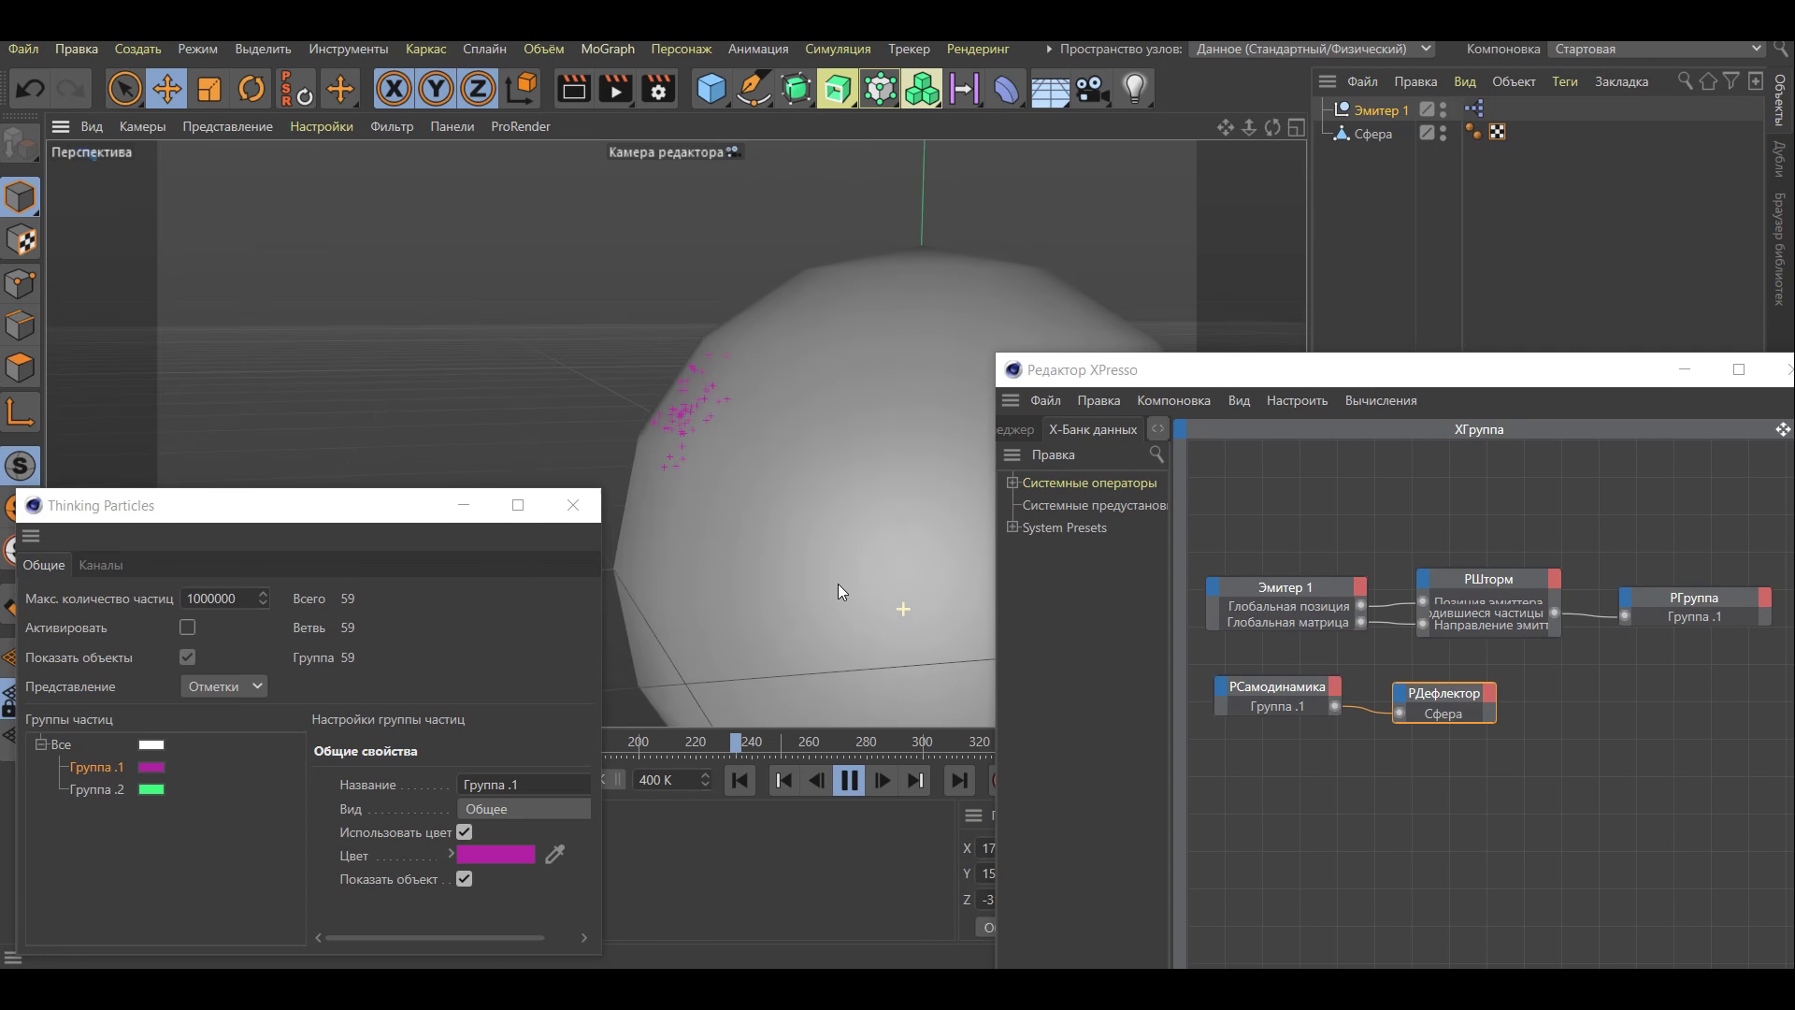
pyautogui.scroll(-3, 628, 378)
pyautogui.scroll(-1, 615, 389)
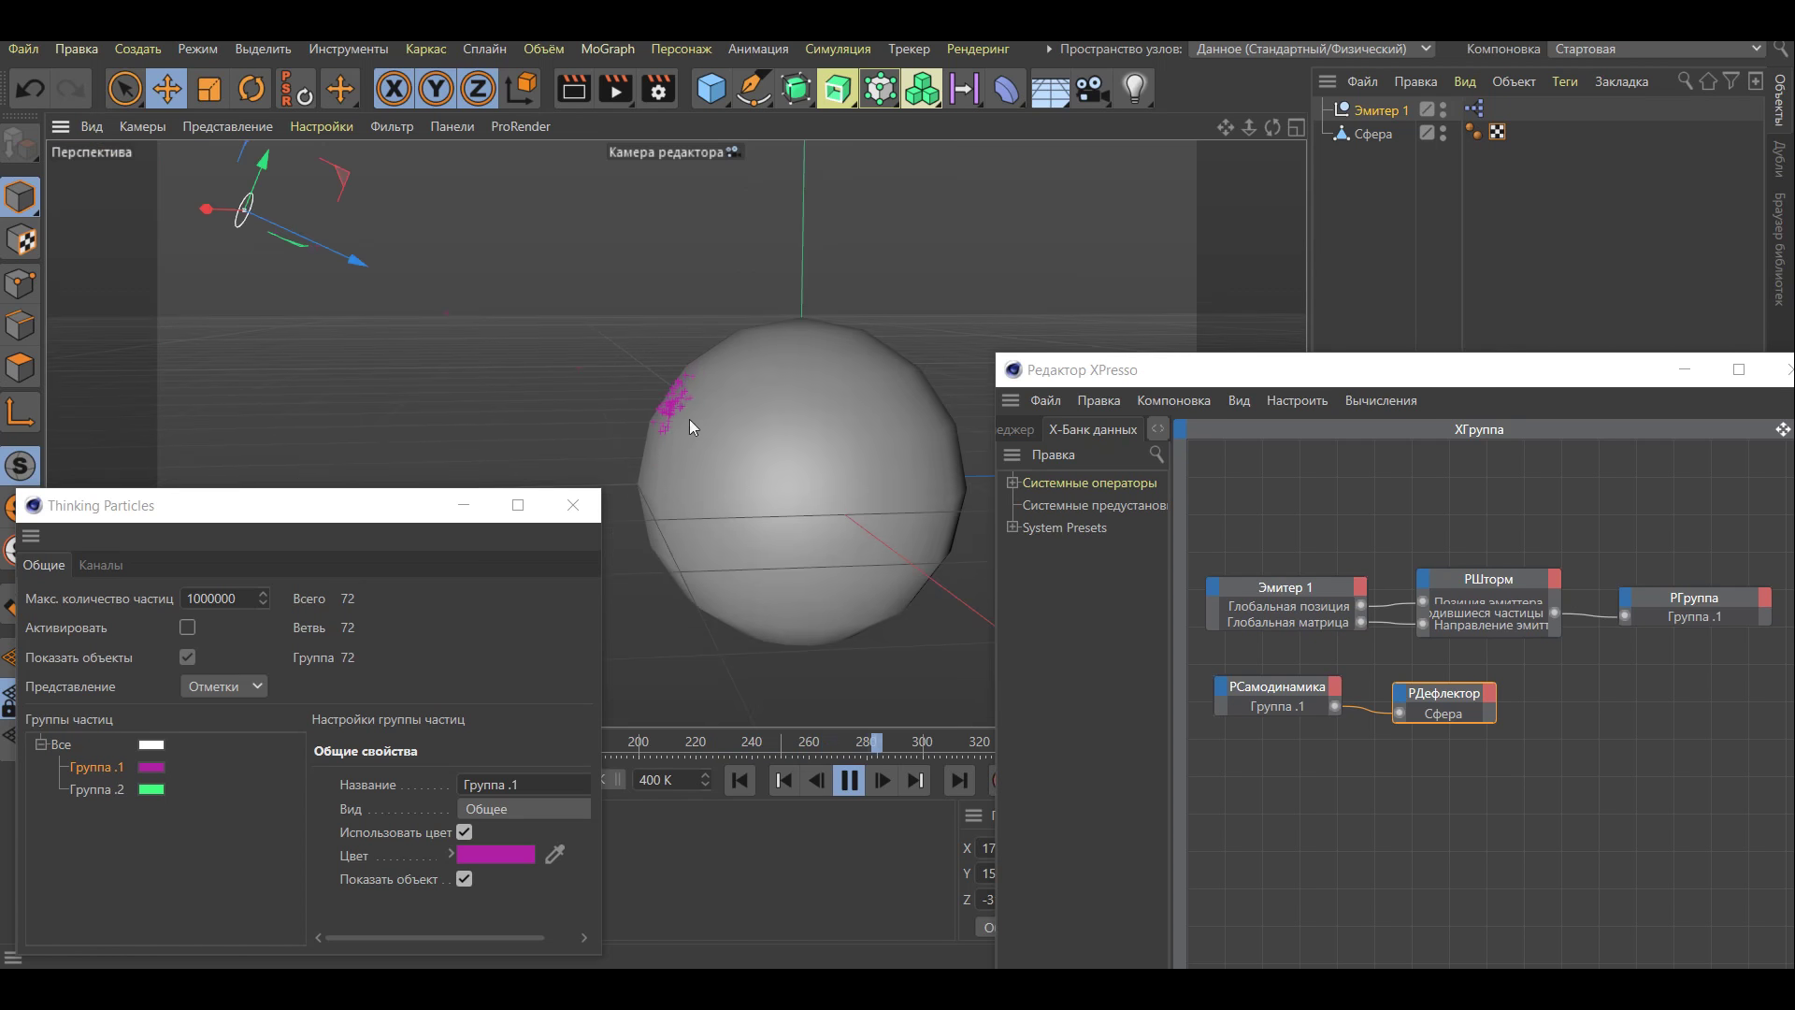
pyautogui.click(847, 781)
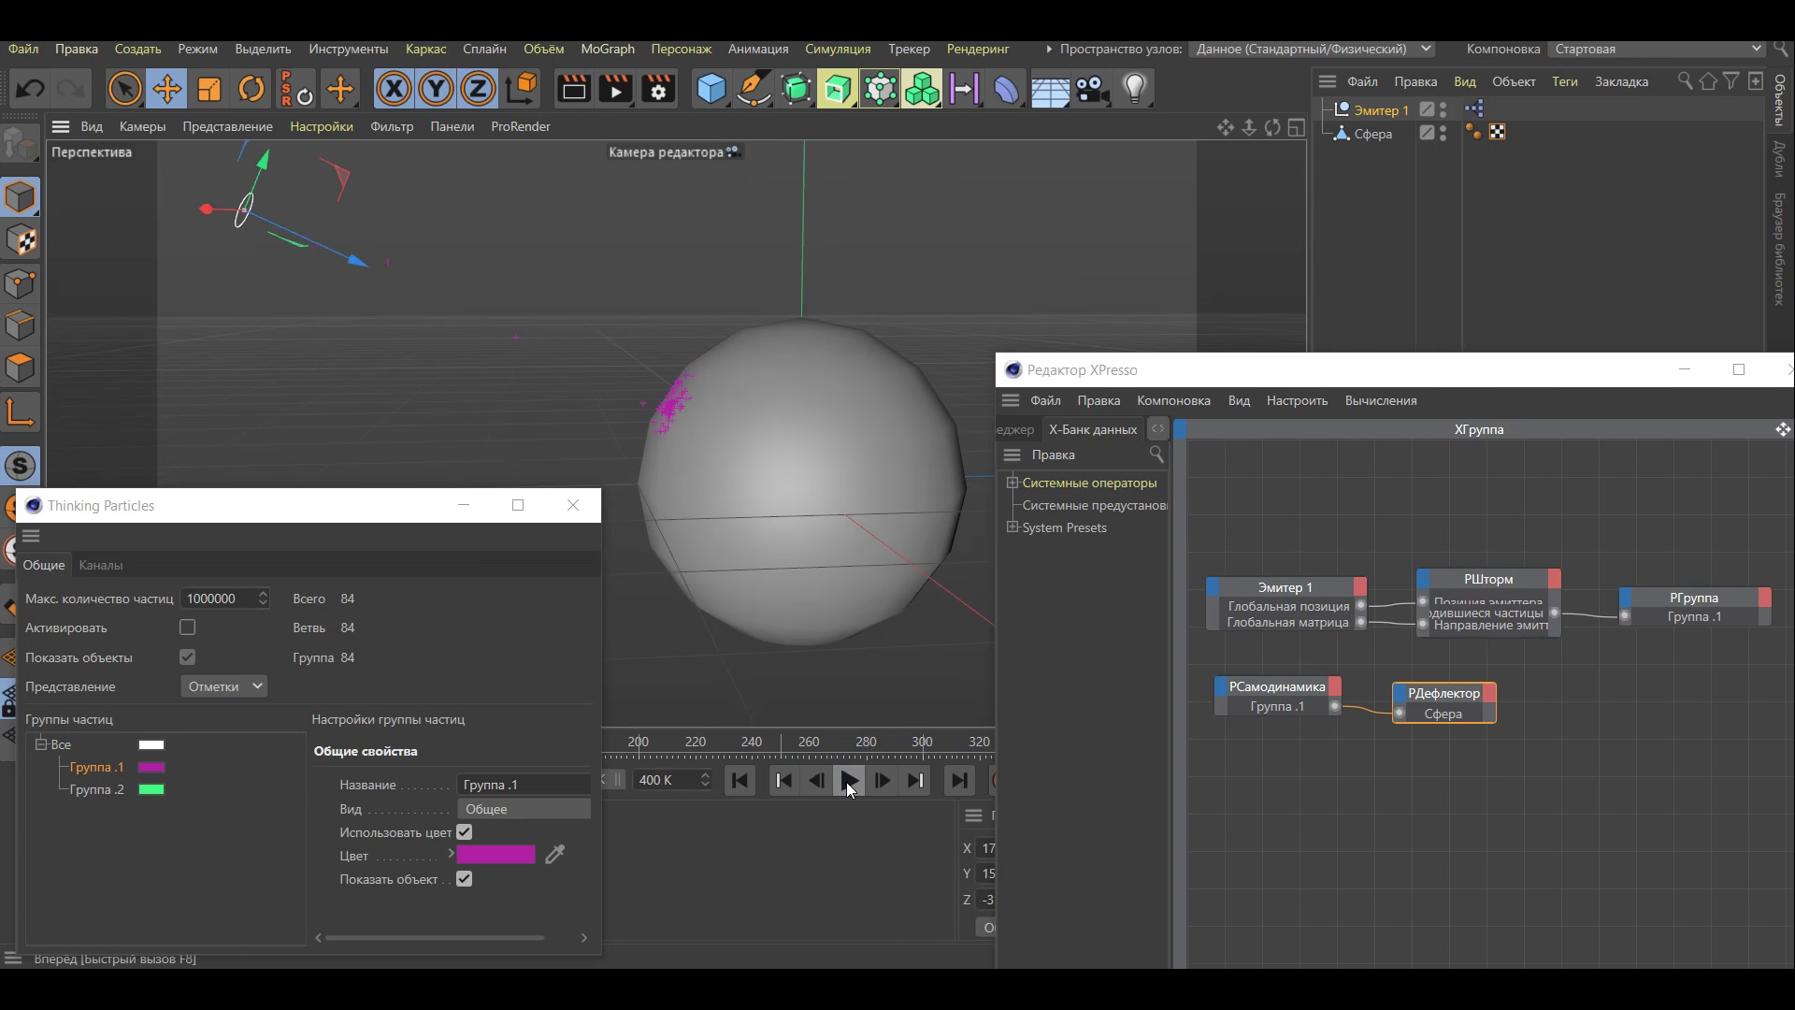
pyautogui.click(1474, 378)
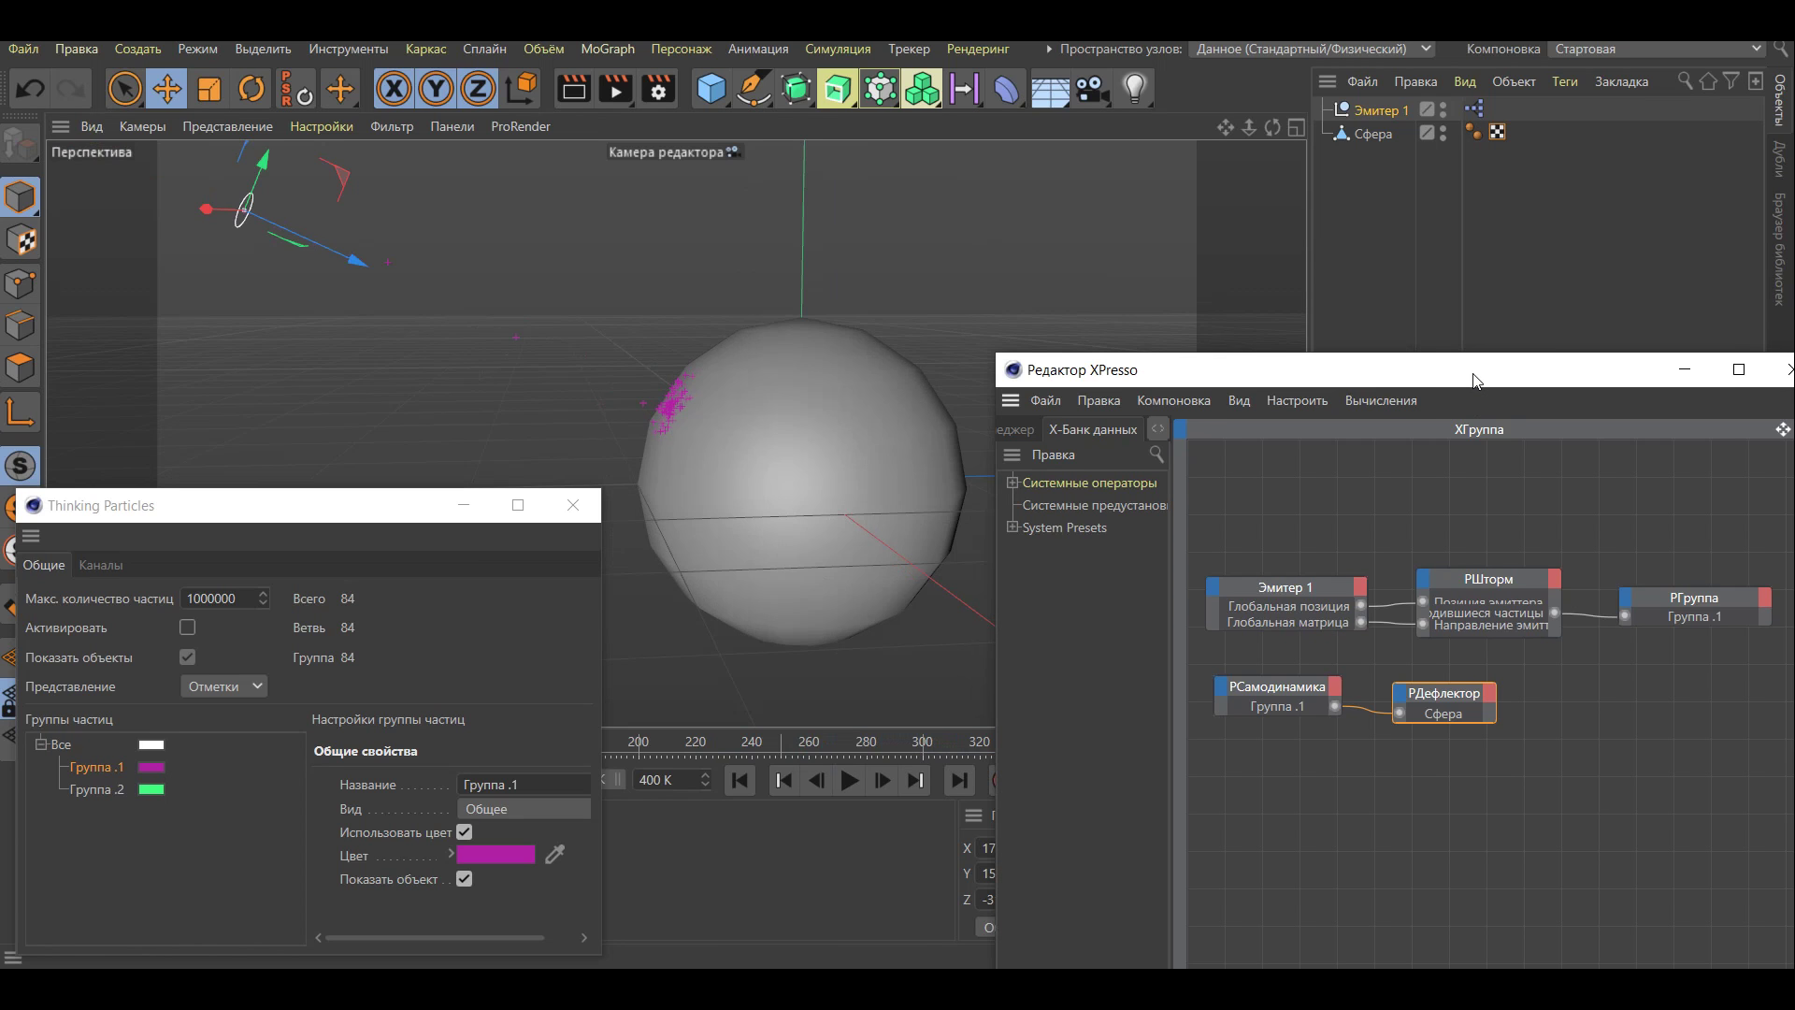
# Add a РПоместитьДанные node from TP Стандарт and place it beside РДефлектор
pyautogui.rightClick(1315, 811)
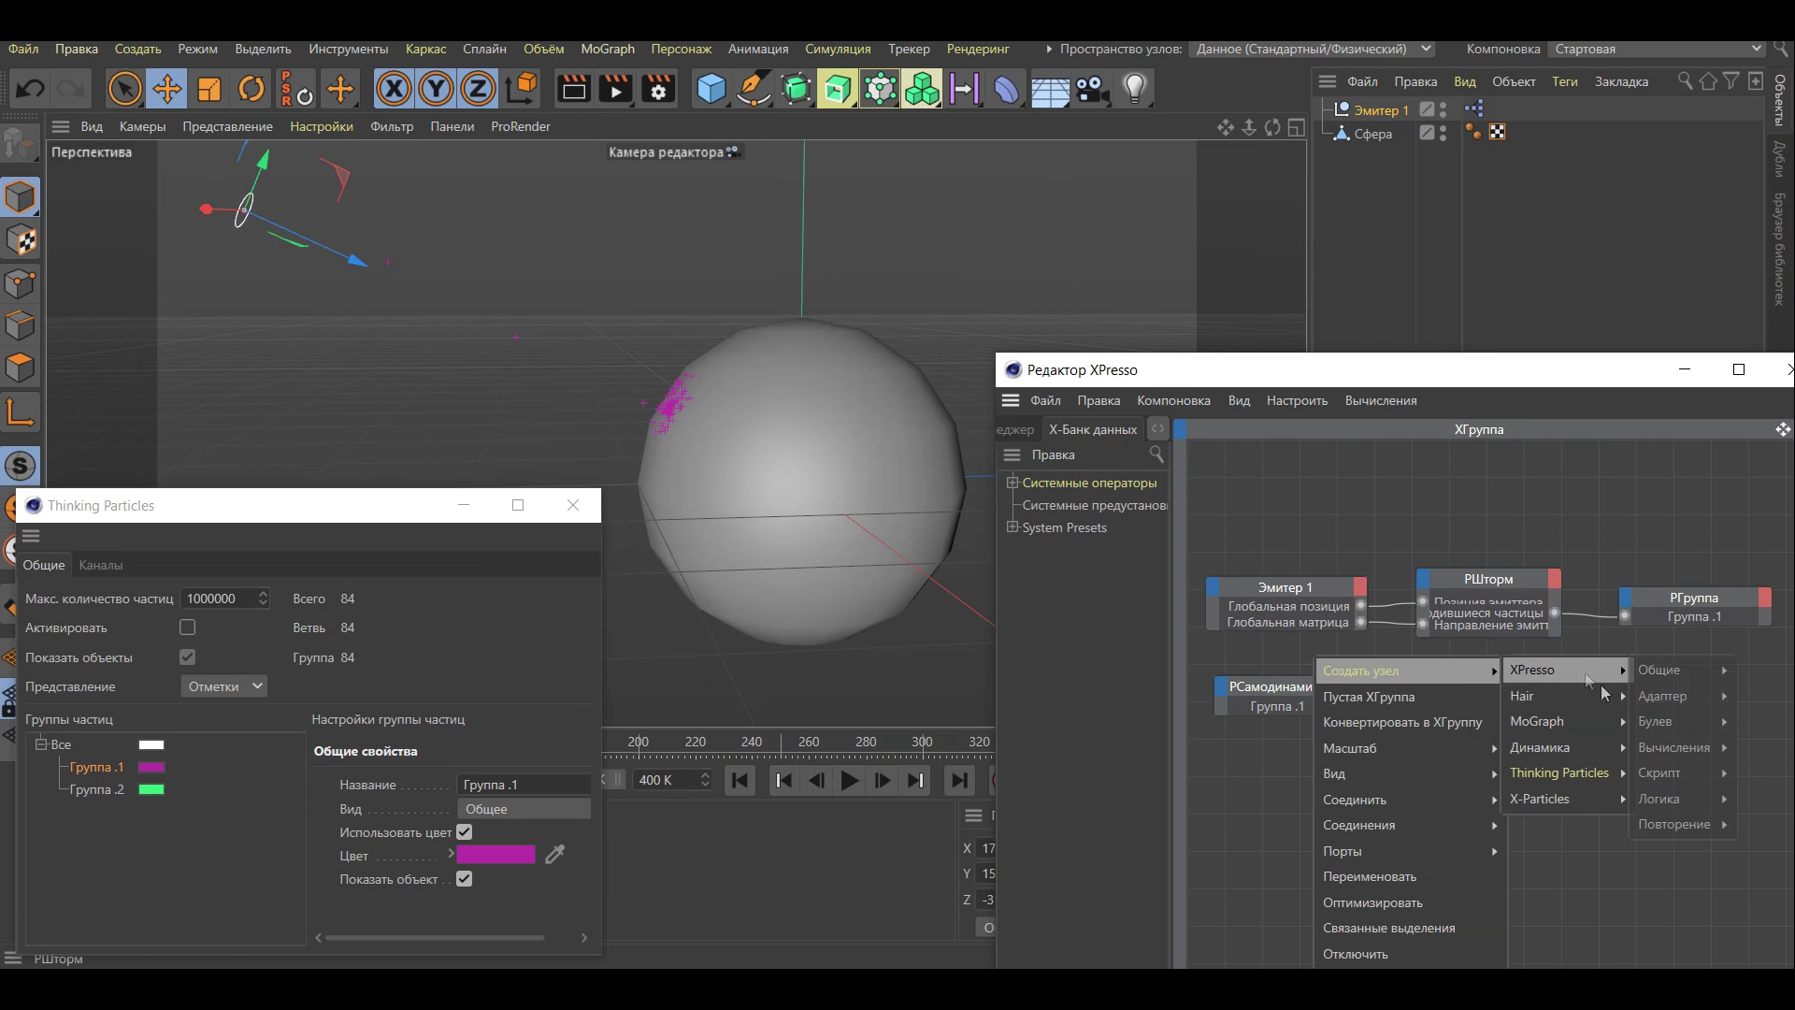
pyautogui.moveTo(1561, 823)
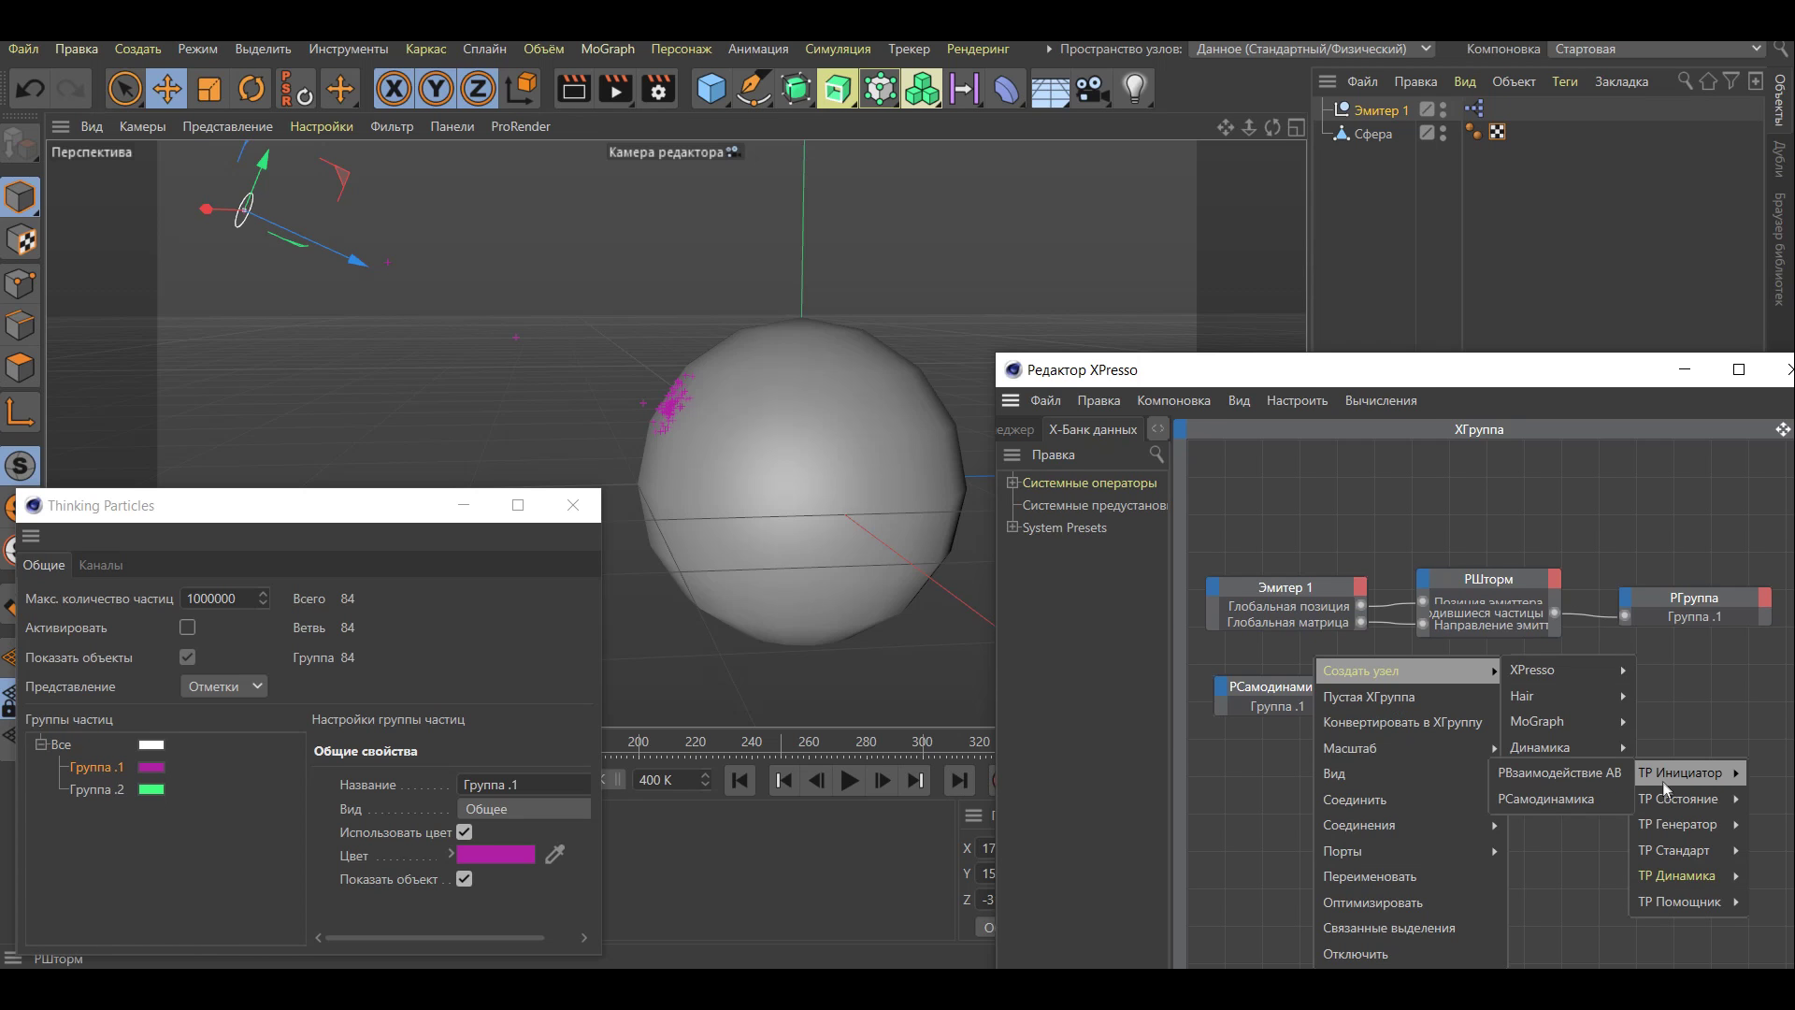
pyautogui.moveTo(1678, 850)
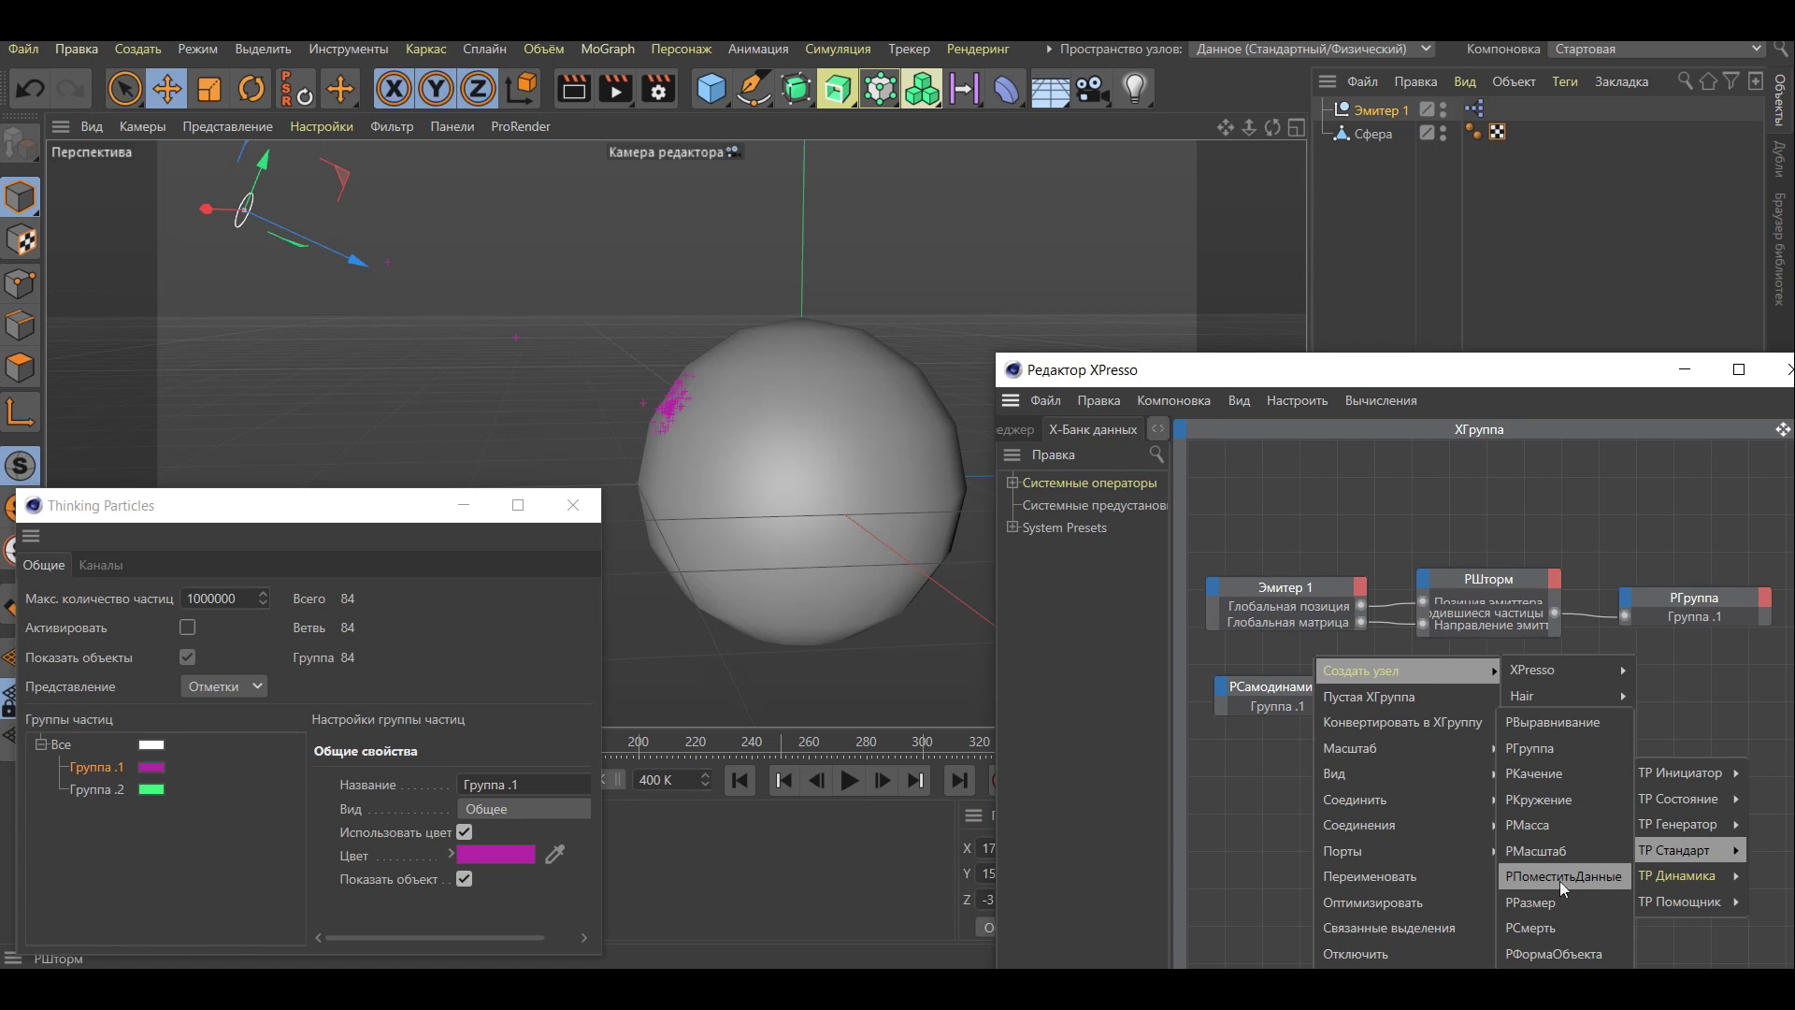
pyautogui.click(1559, 876)
pyautogui.moveTo(1309, 369); pyautogui.dragTo(1117, 108)
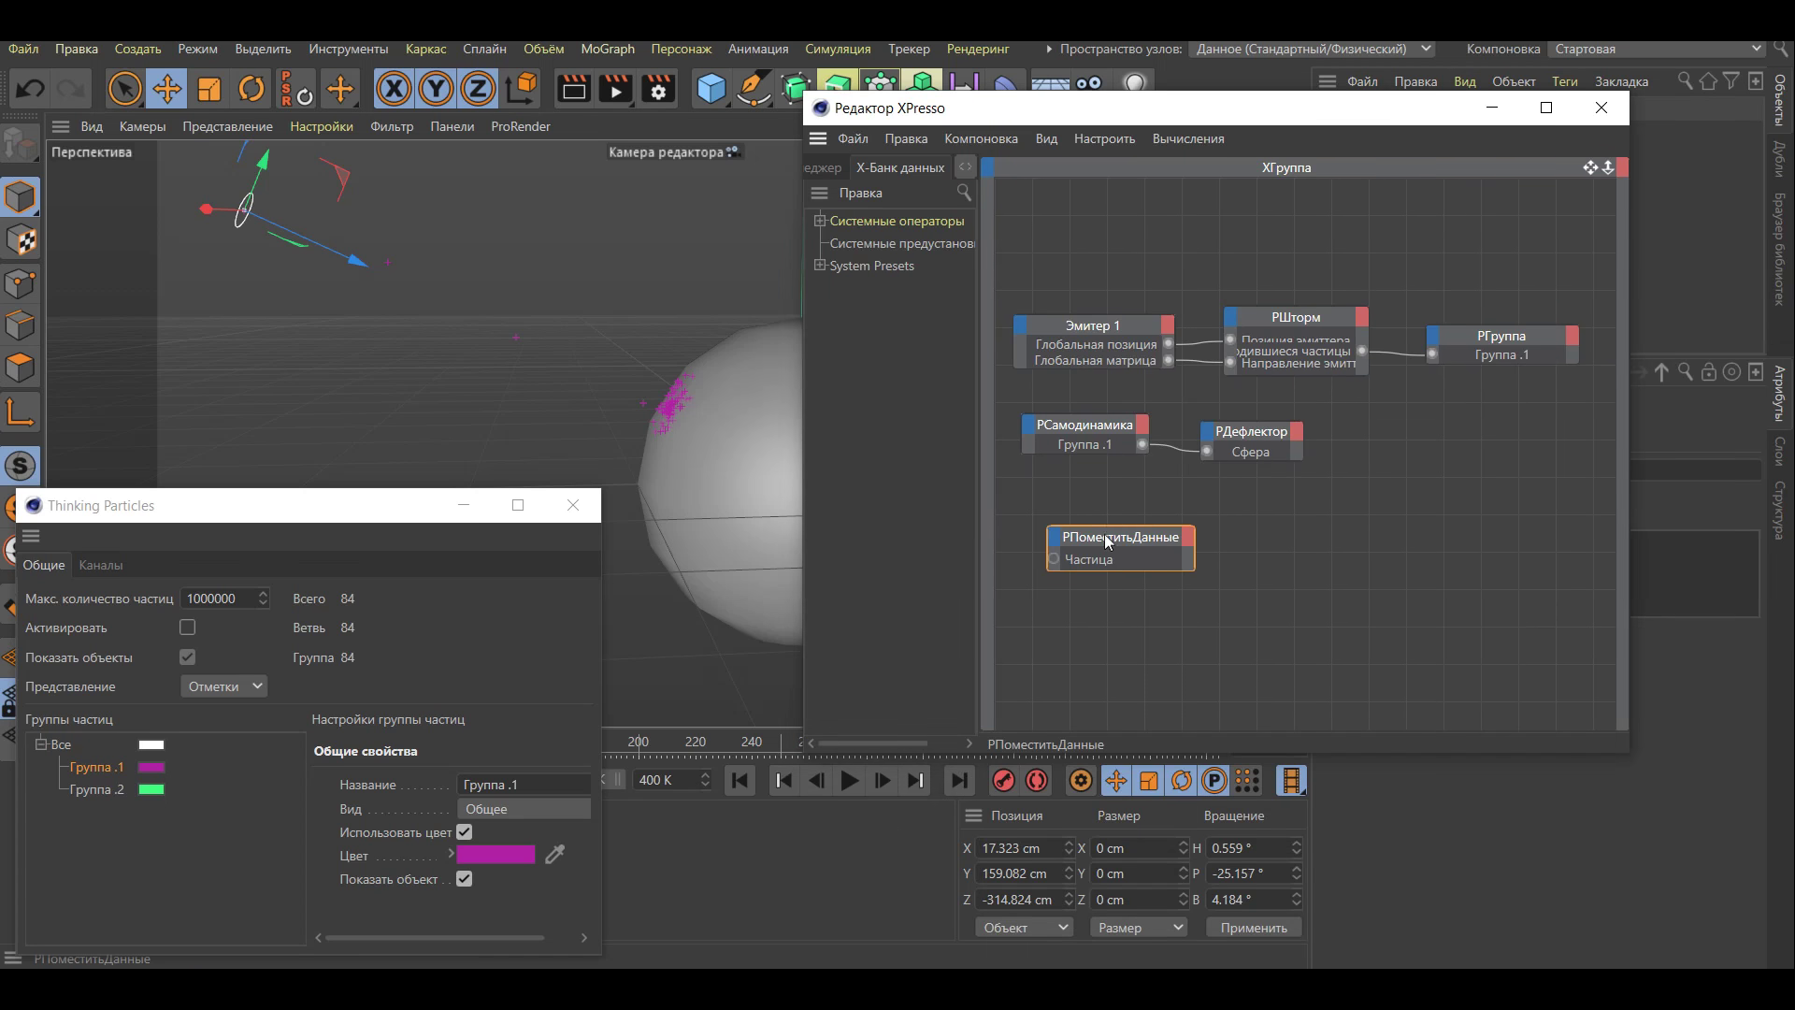
pyautogui.moveTo(1090, 531); pyautogui.dragTo(1394, 433)
# Add a collision Событие output on РДефлектор and wire it into РПоместитьДанные's Вкл. input
pyautogui.click(1298, 431)
pyautogui.click(1342, 500)
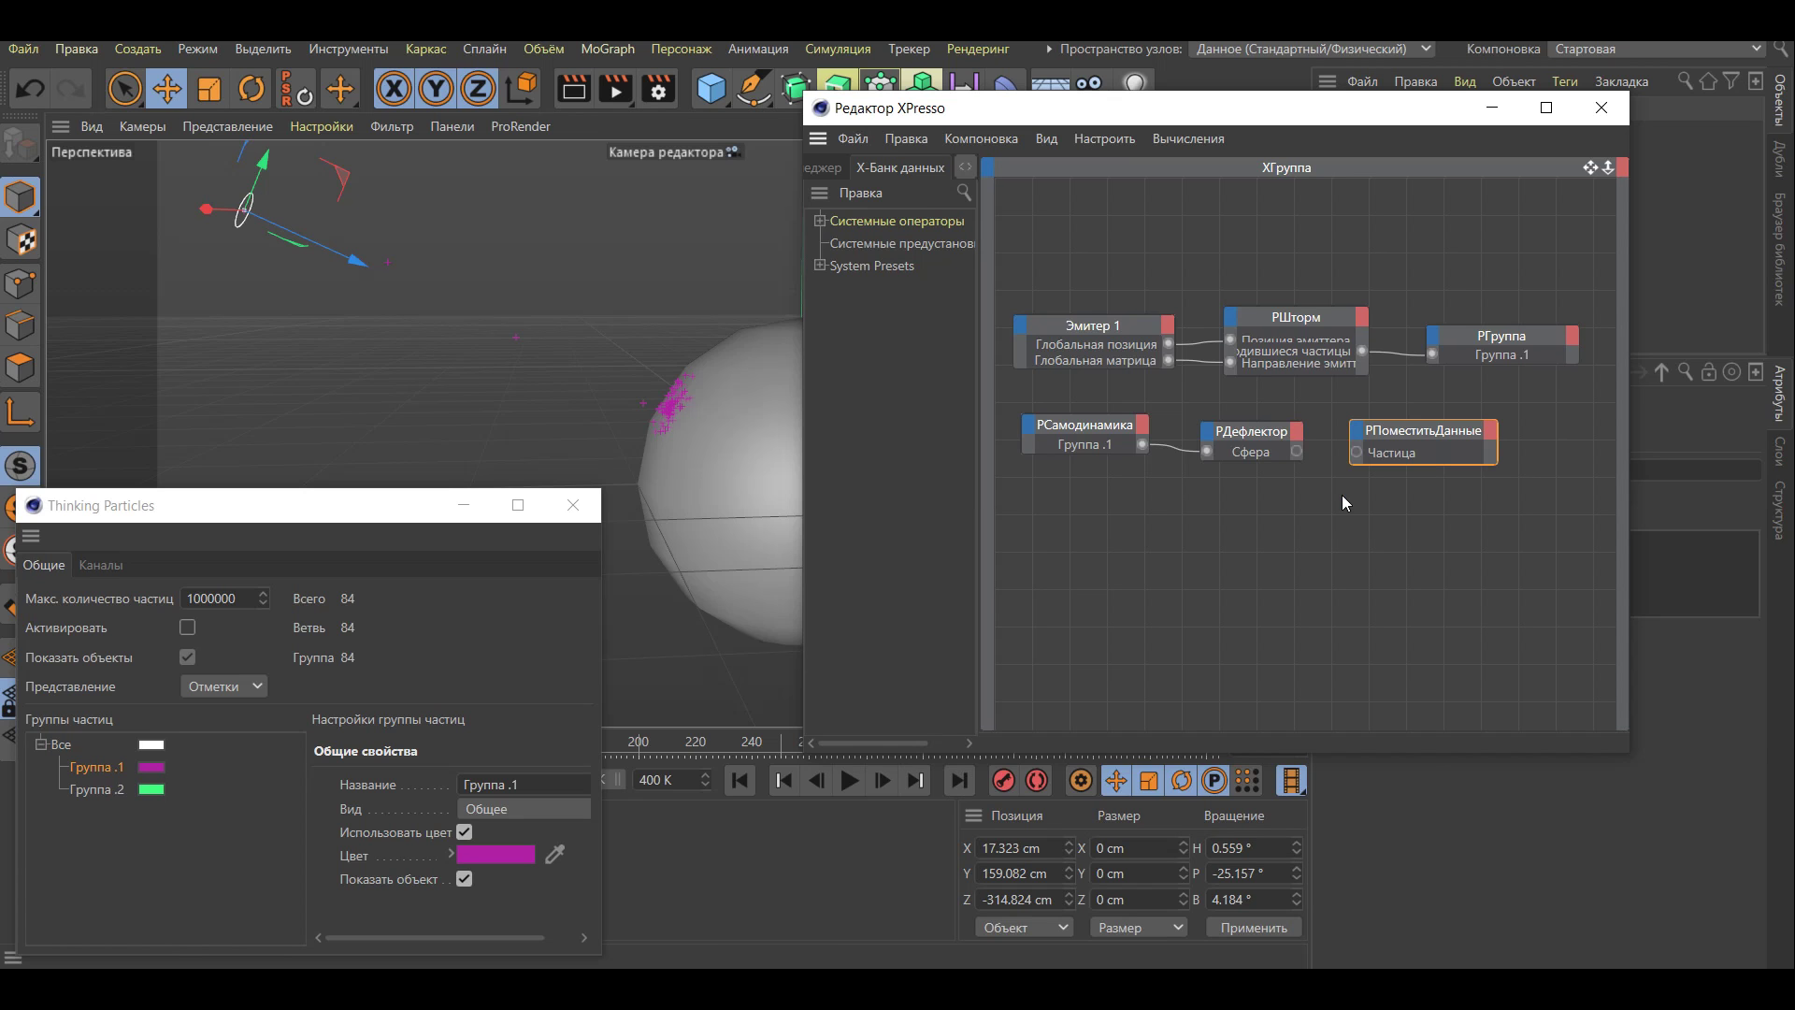
pyautogui.moveTo(1296, 451); pyautogui.dragTo(1361, 439)
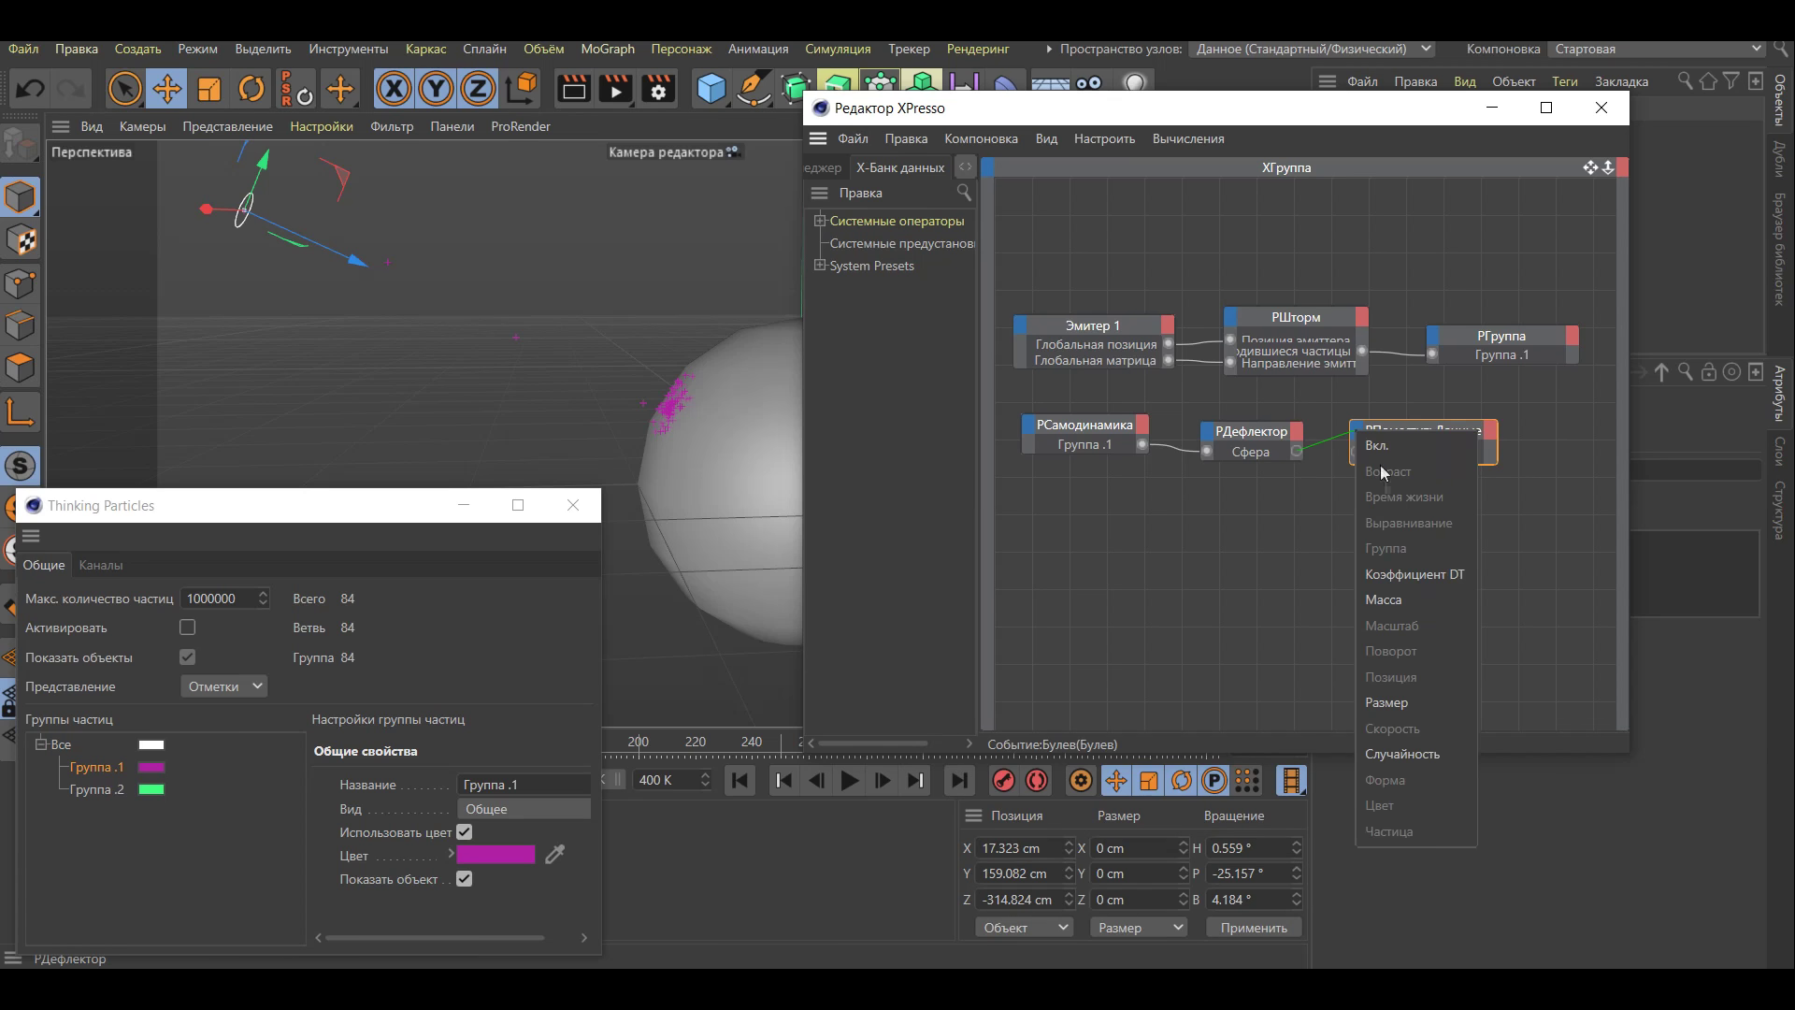
pyautogui.click(1385, 447)
pyautogui.moveTo(1390, 464); pyautogui.dragTo(1394, 482)
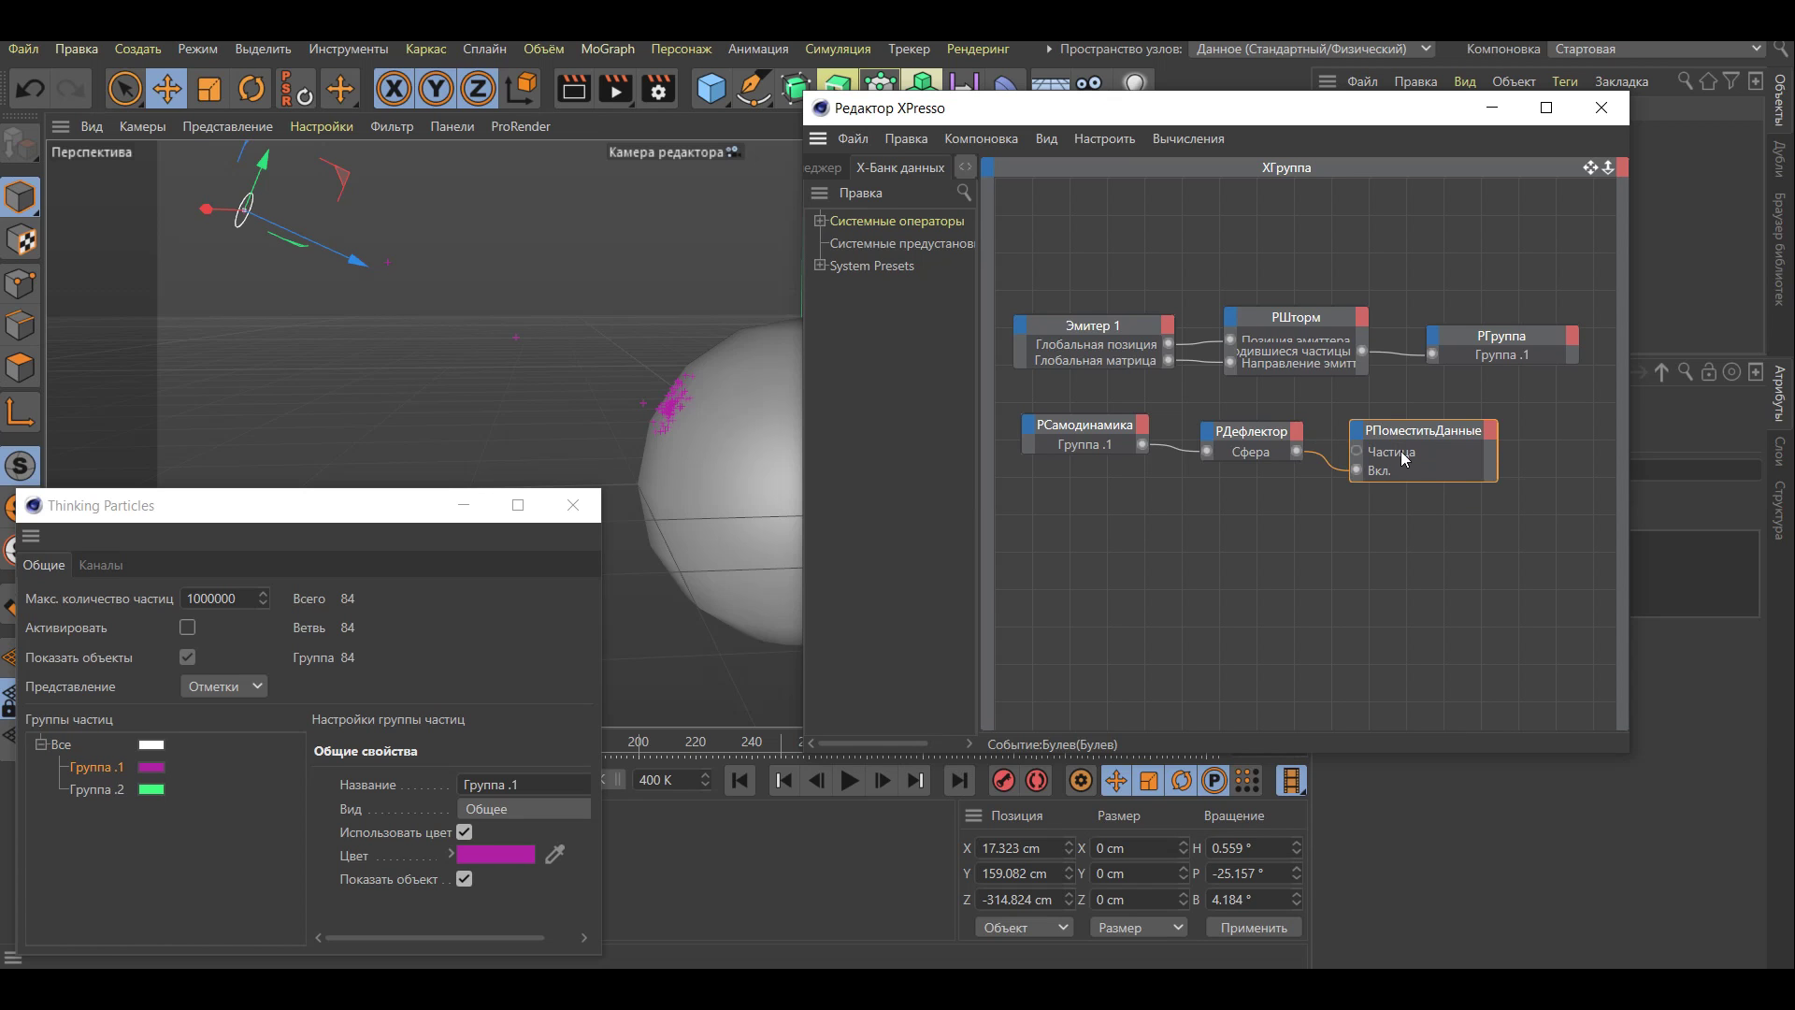
pyautogui.rightClick(1132, 566)
pyautogui.moveTo(1503, 808)
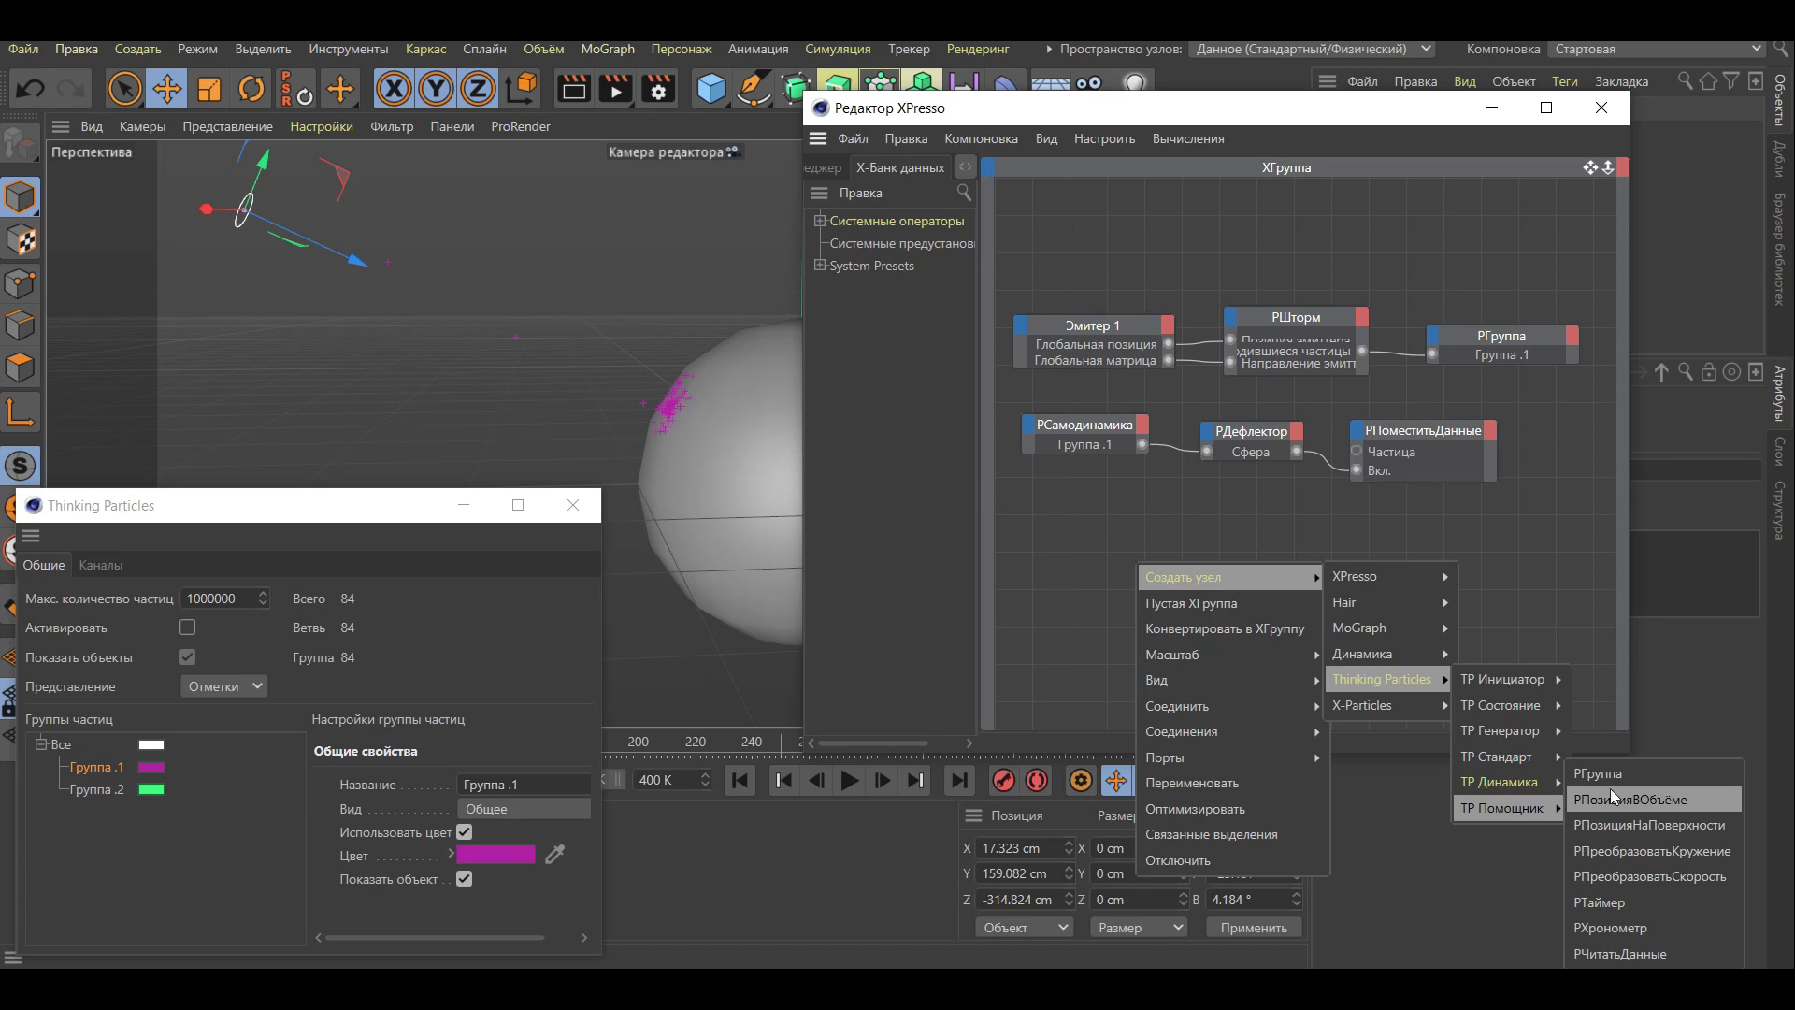
# Add a РГруппа node set to Группа .2 and wire it into РПоместитьДанные's Группа input
pyautogui.click(1602, 776)
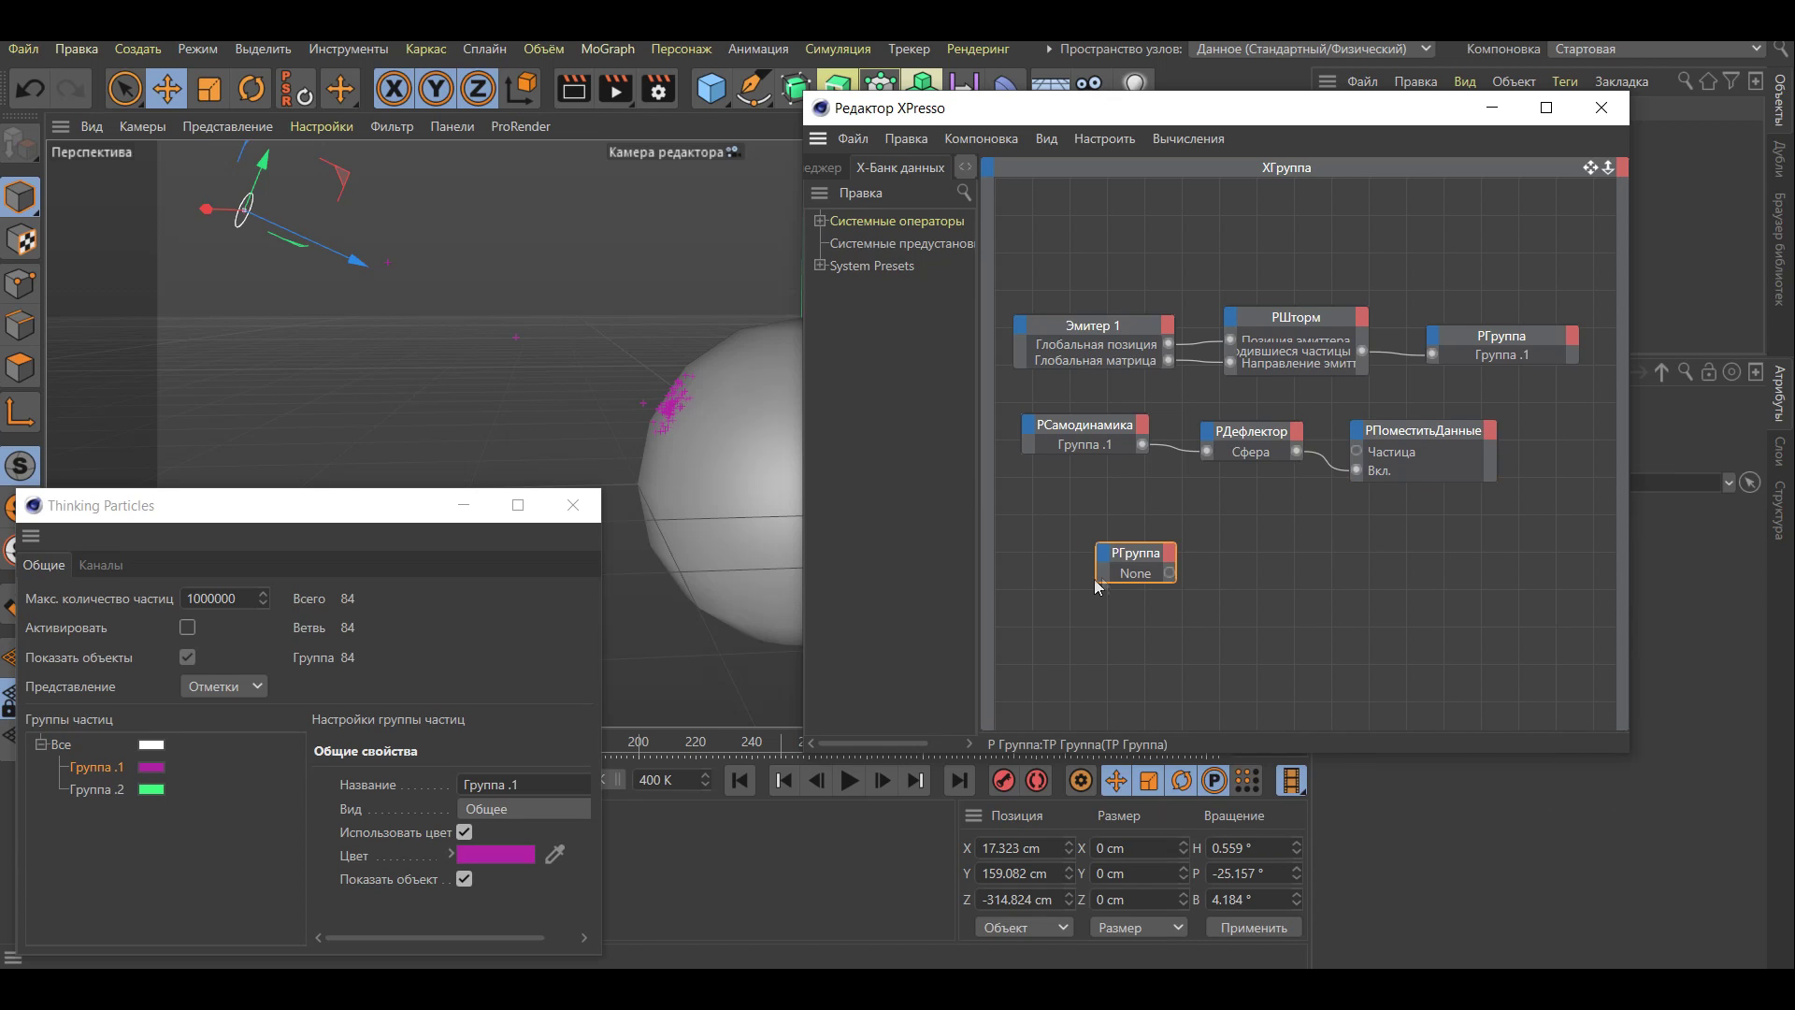
pyautogui.moveTo(1096, 585); pyautogui.dragTo(1059, 601)
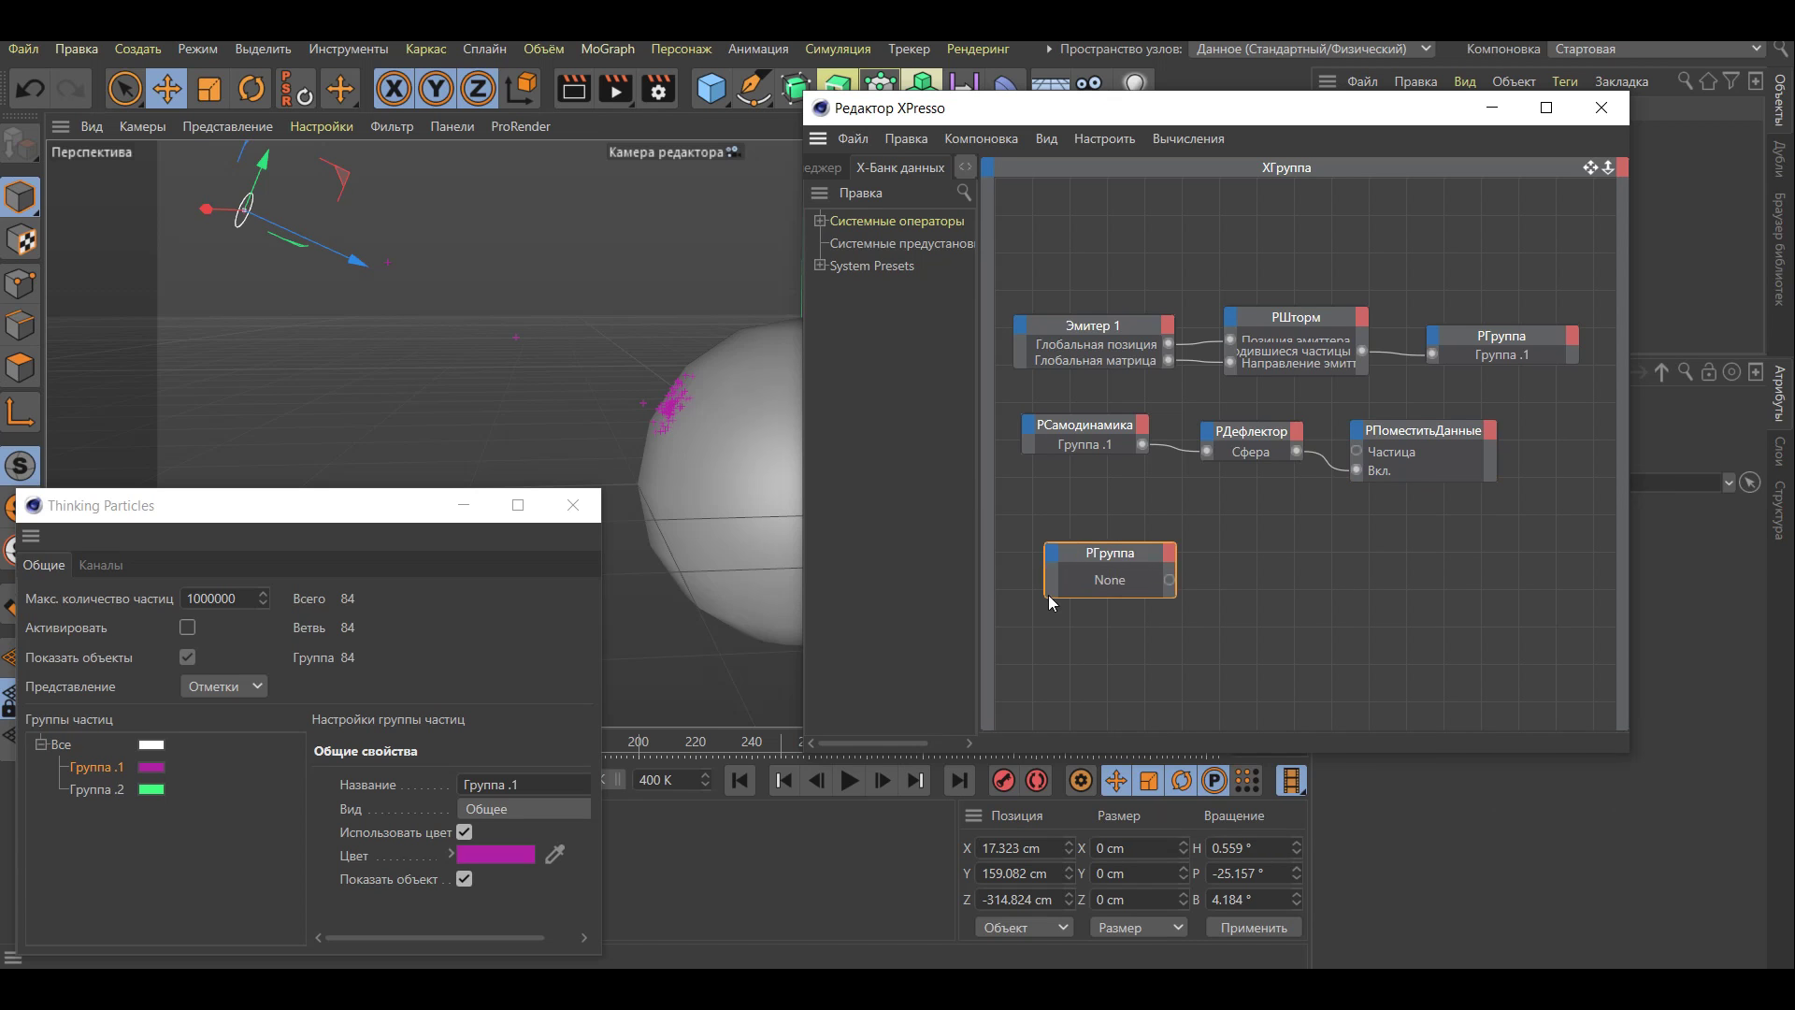
pyautogui.moveTo(86, 788); pyautogui.dragTo(1096, 588)
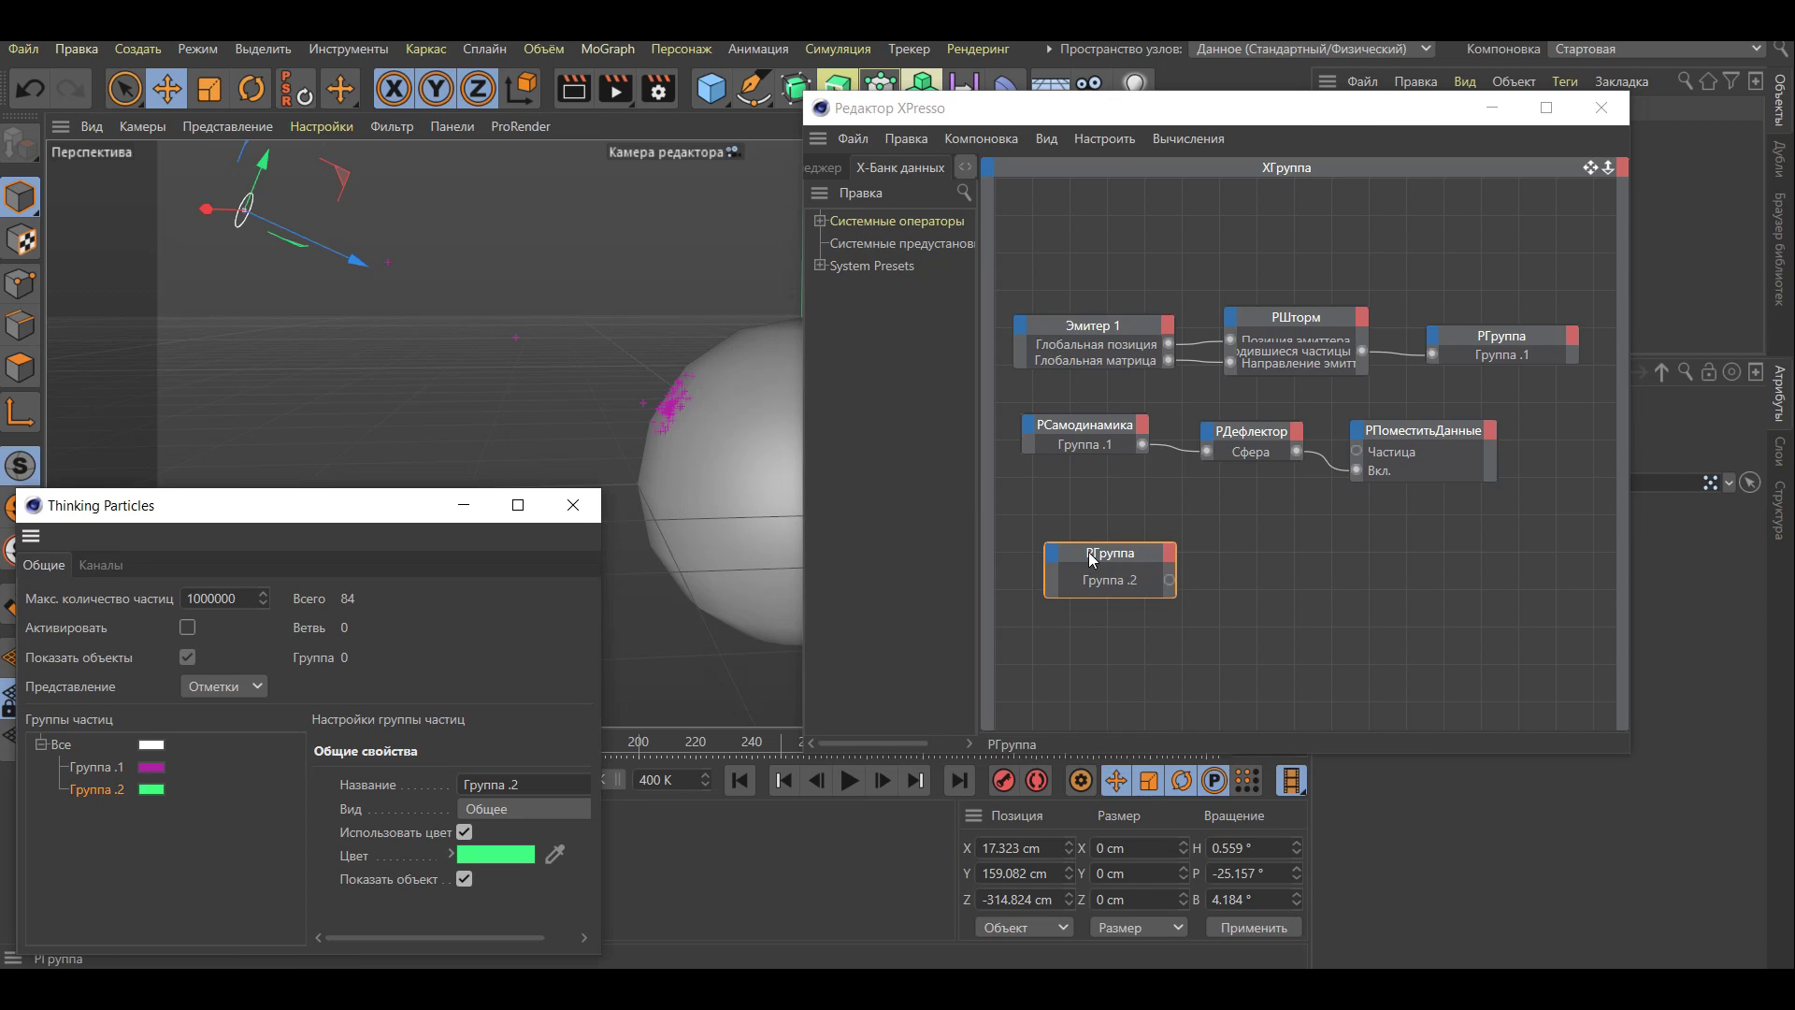
pyautogui.moveTo(1088, 552); pyautogui.dragTo(1231, 526)
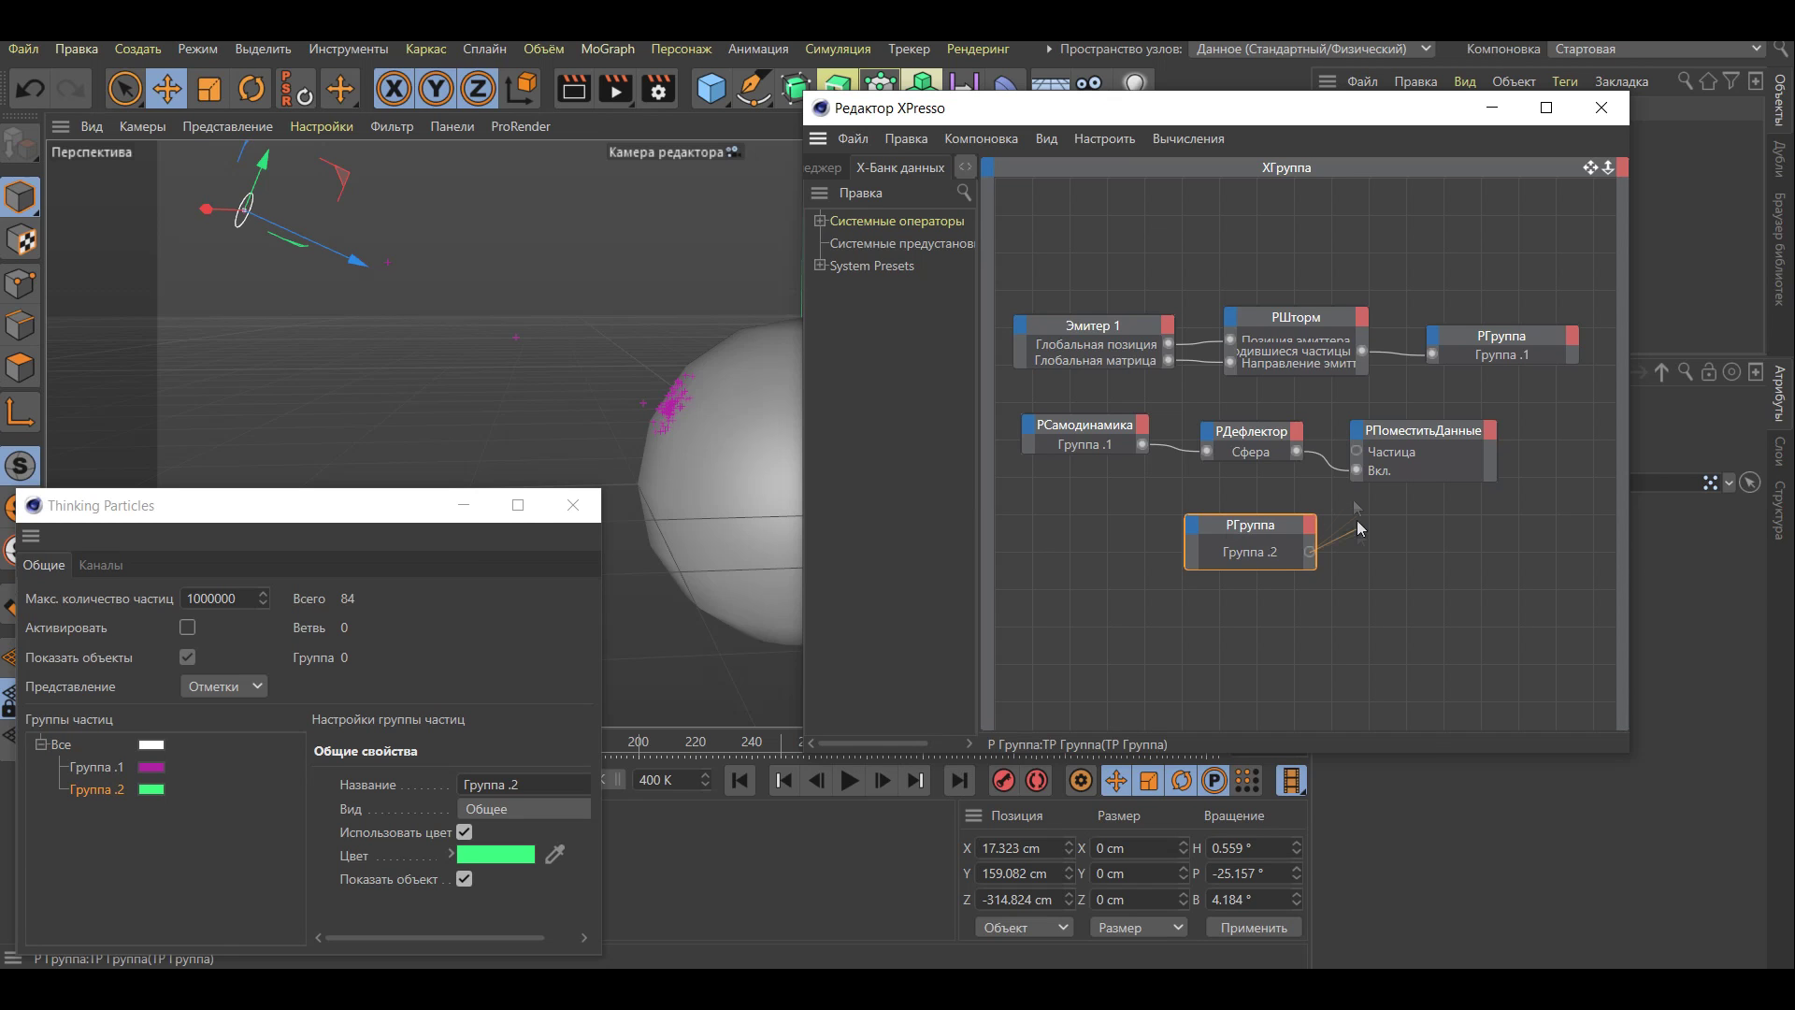
pyautogui.moveTo(1360, 528); pyautogui.dragTo(1361, 435)
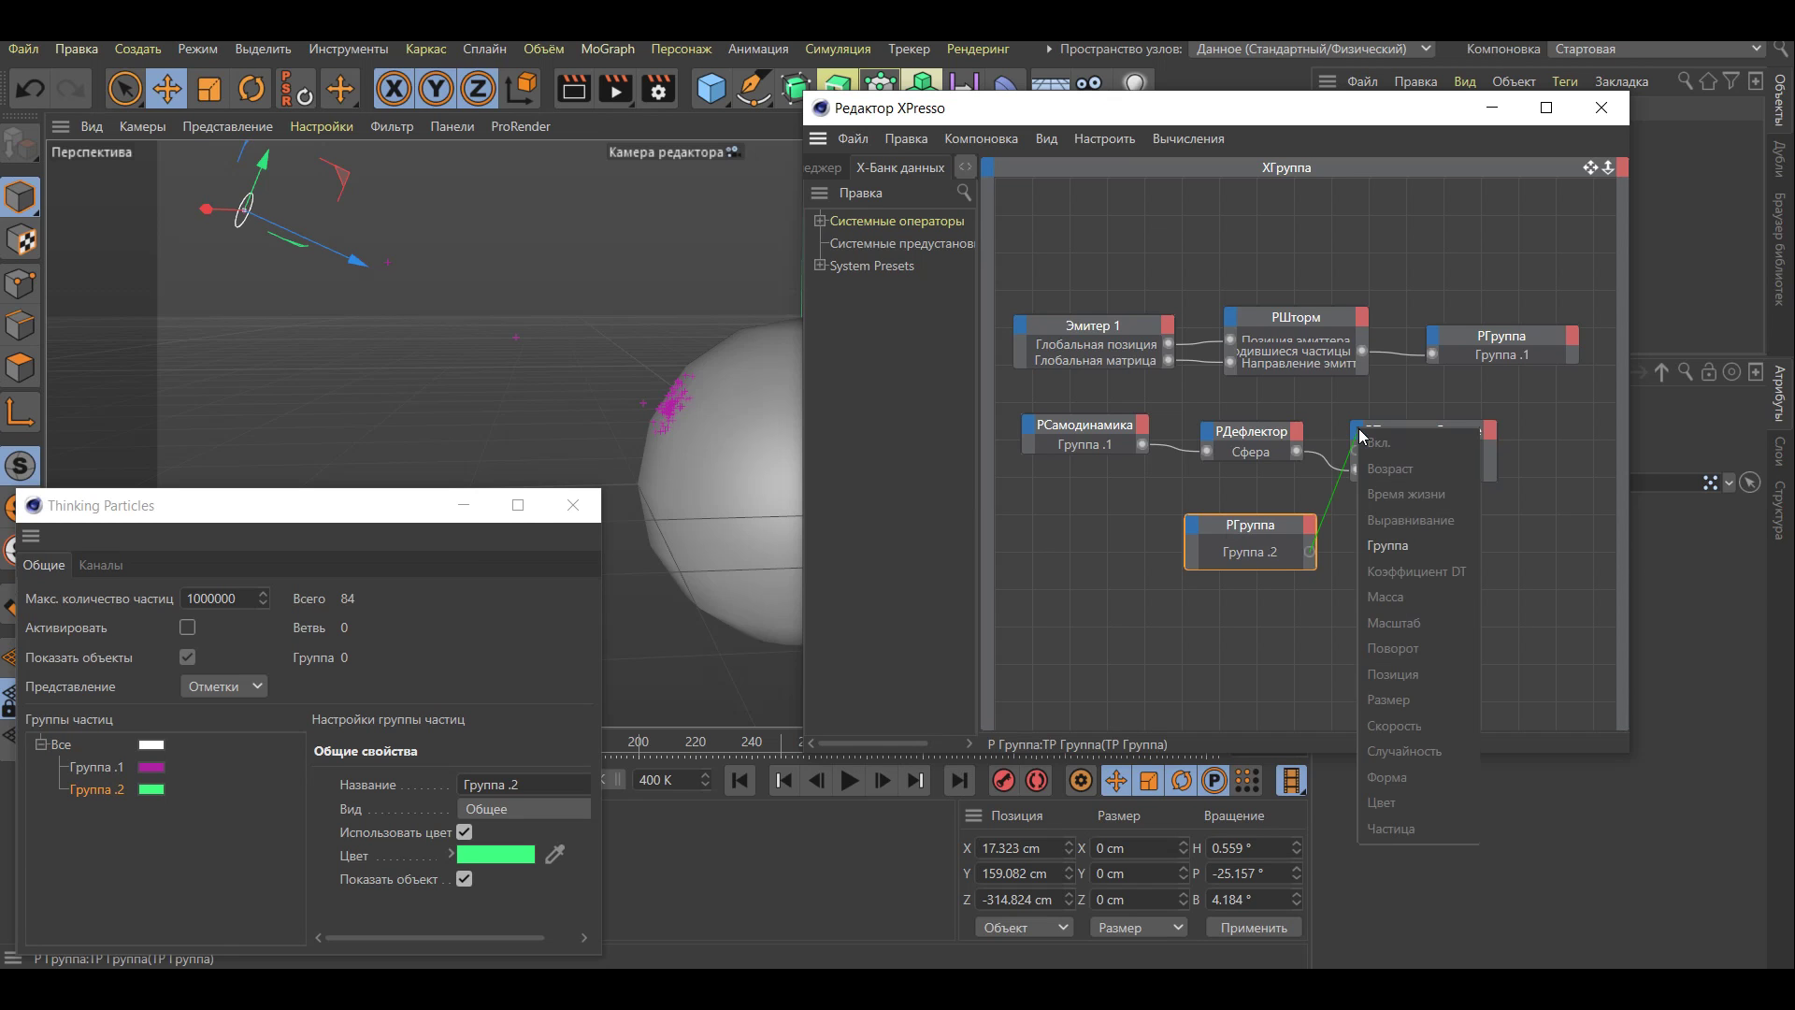
pyautogui.click(1393, 547)
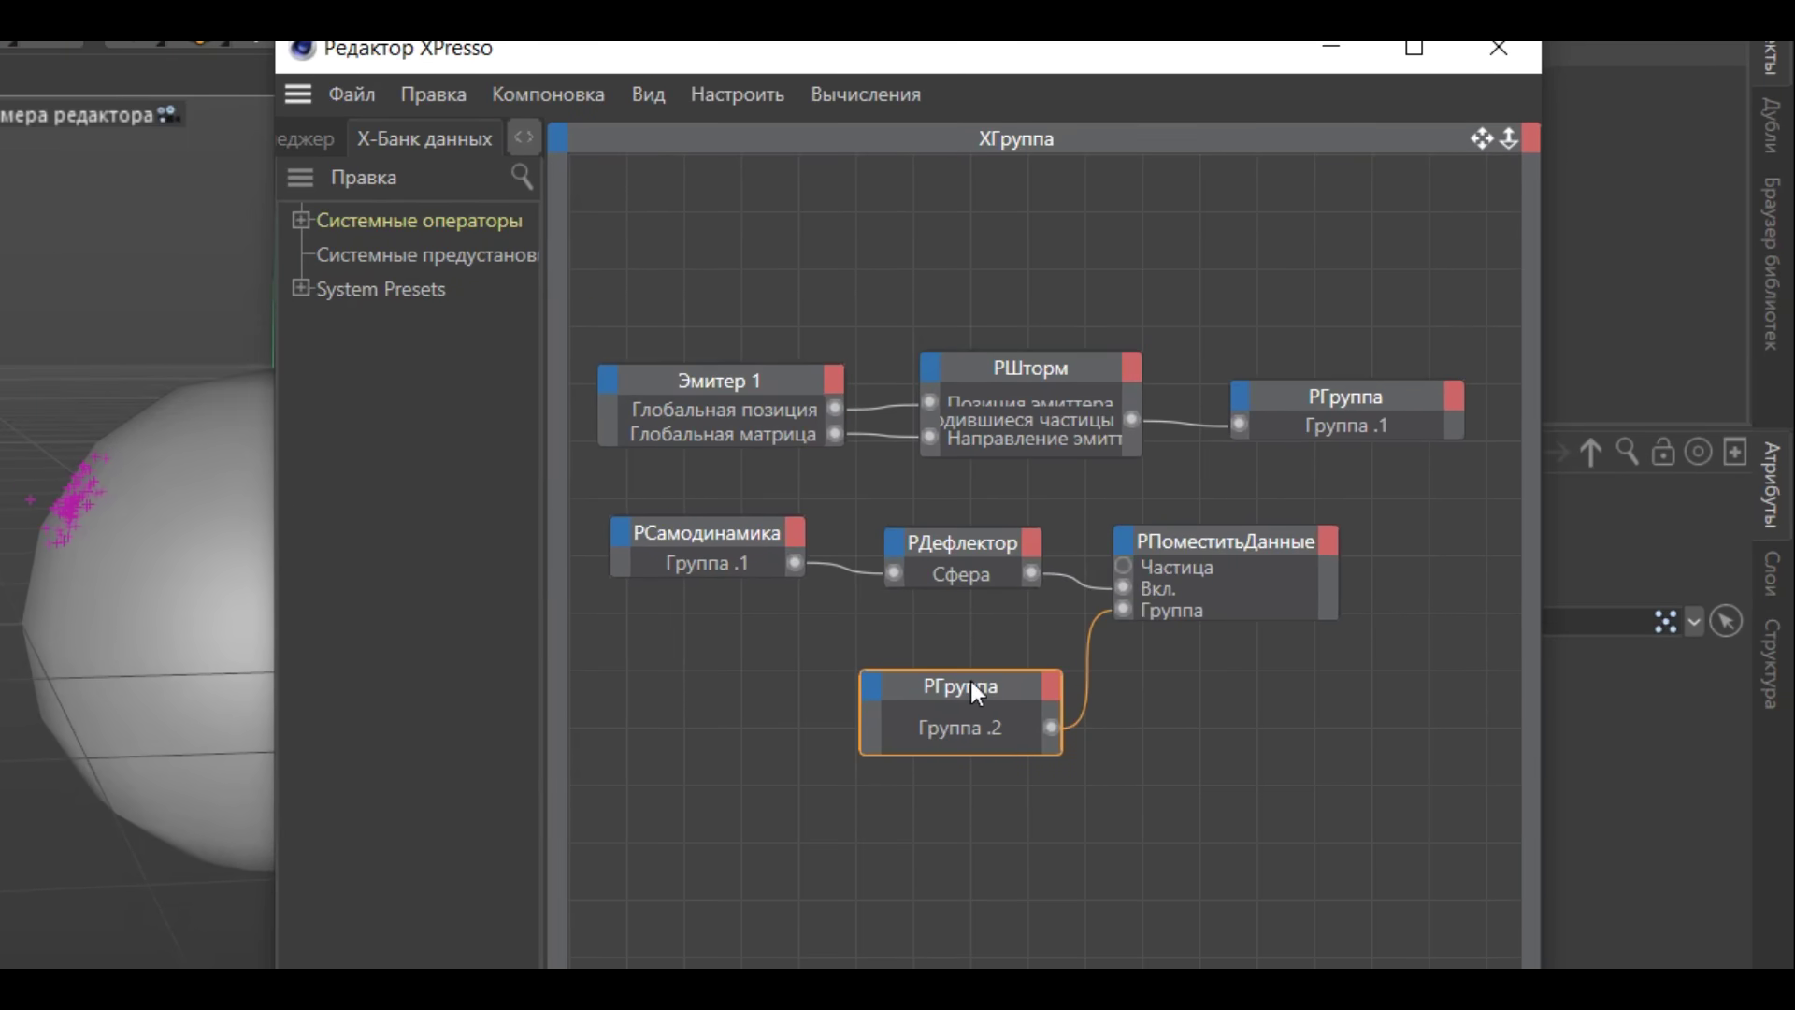
# Rearrange nodes and wire РСамодинамика's Группа .1 output into РПоместитьДанные's Частица input
pyautogui.moveTo(971, 683); pyautogui.dragTo(968, 739)
pyautogui.moveTo(943, 542); pyautogui.dragTo(935, 644)
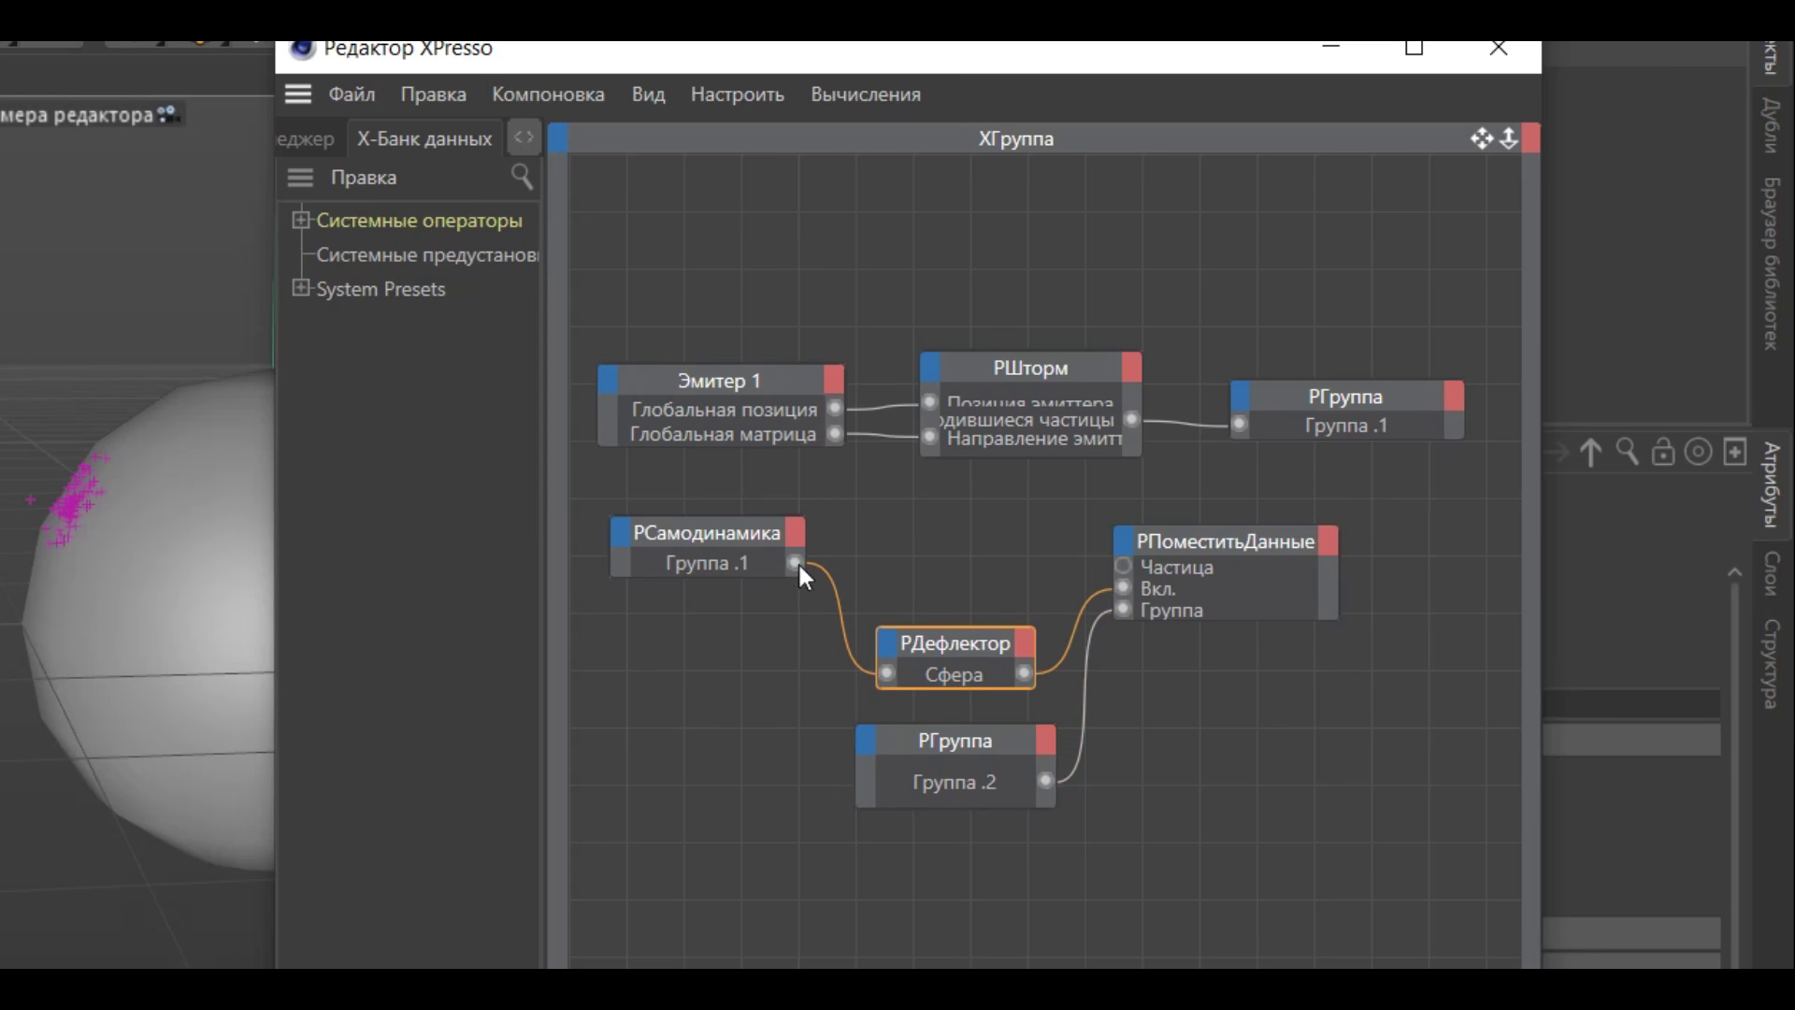
pyautogui.moveTo(795, 562); pyautogui.dragTo(1120, 569)
pyautogui.click(964, 739)
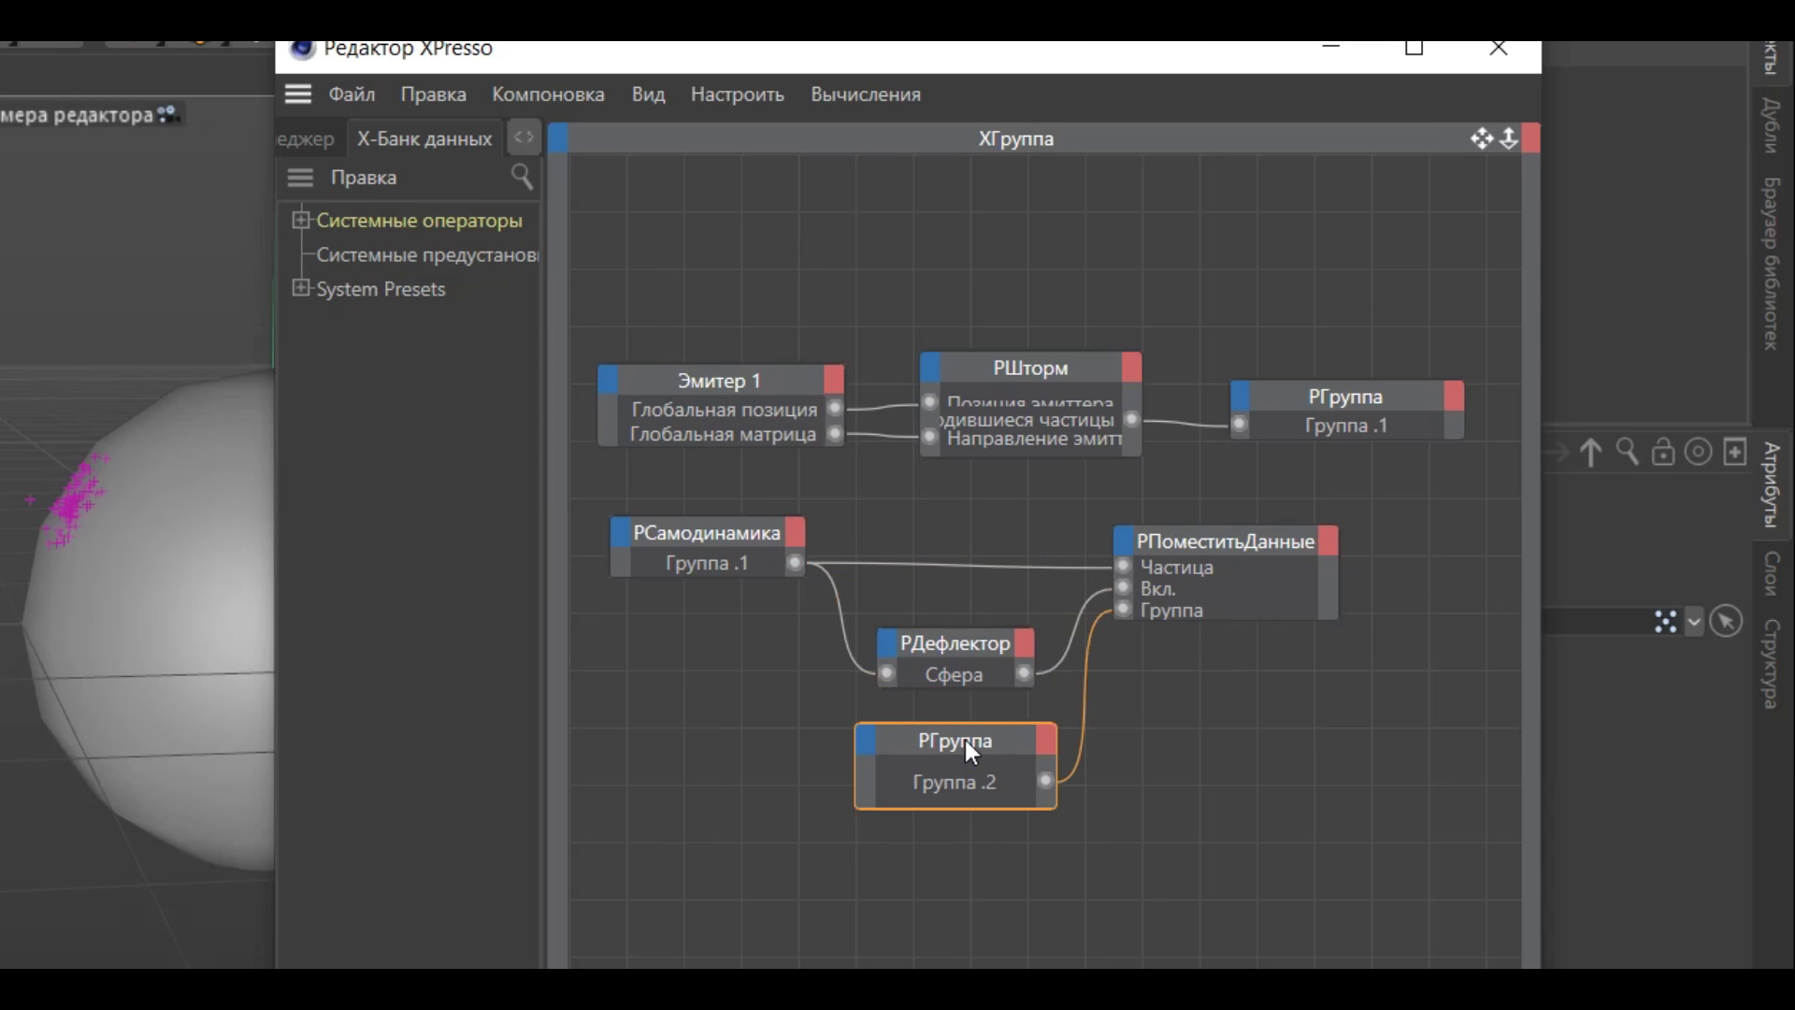
pyautogui.moveTo(944, 60); pyautogui.dragTo(965, 429)
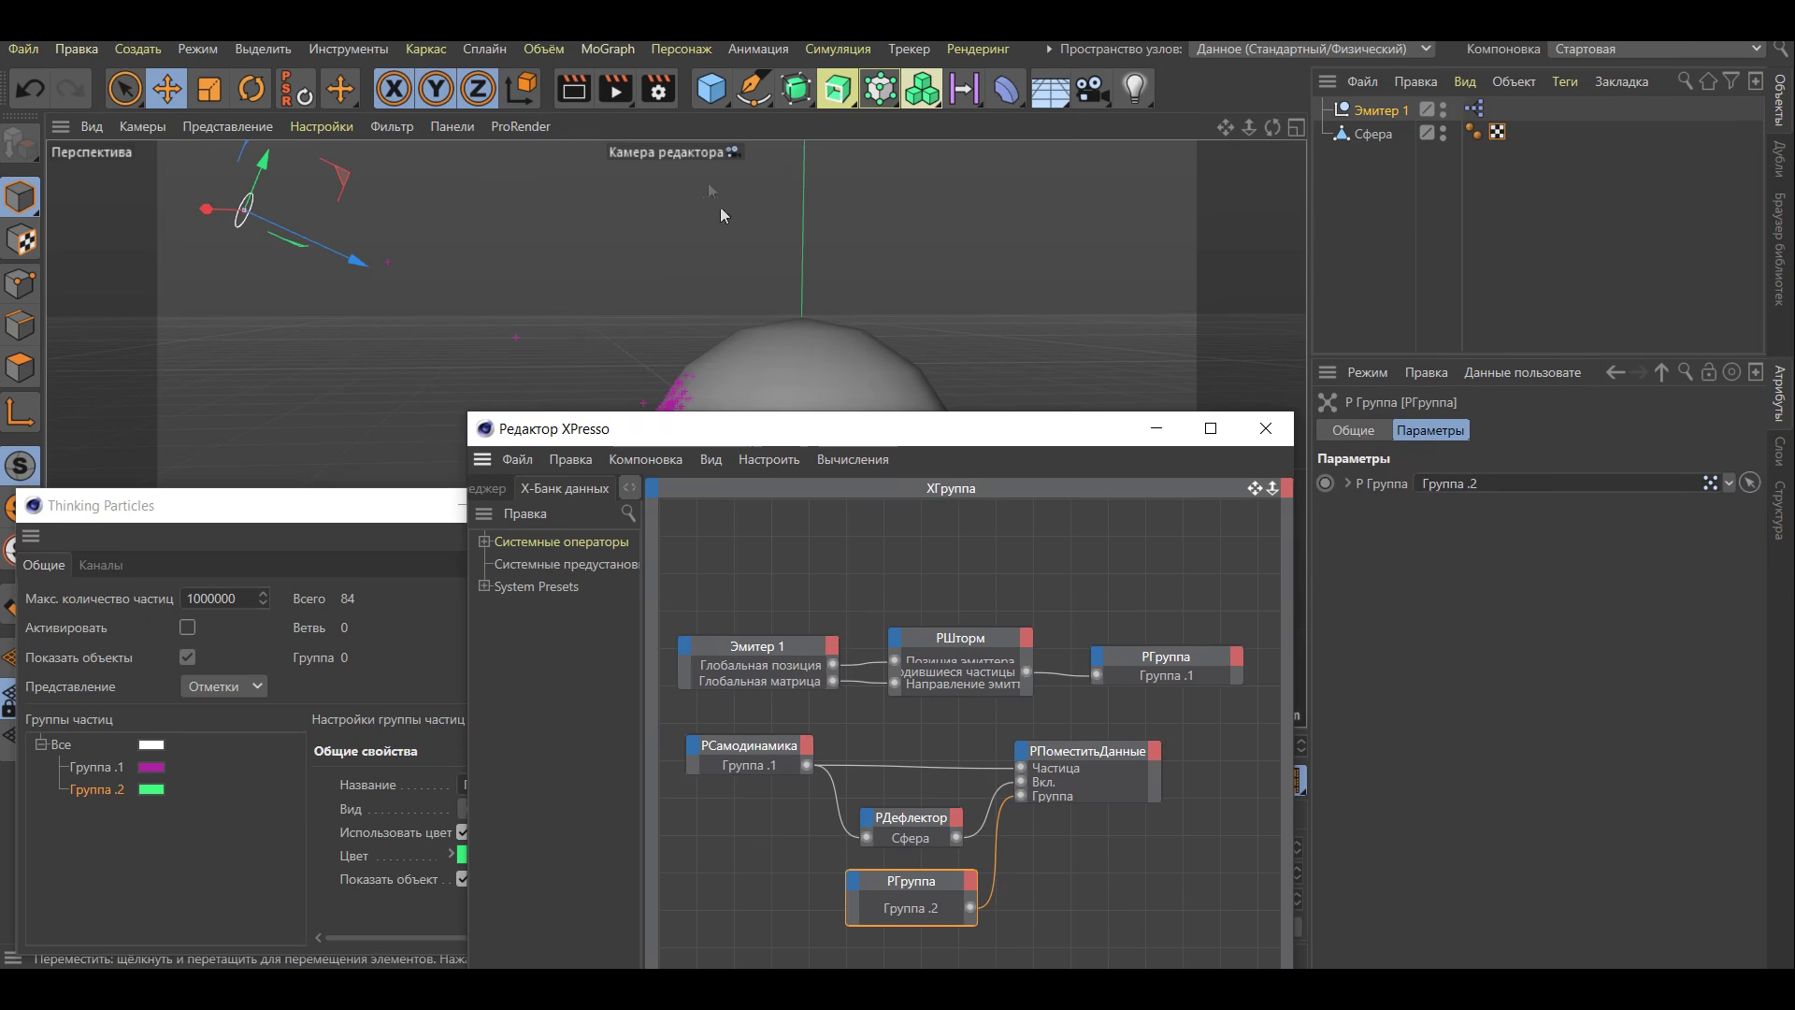
# Add a Ноль object from the primitives list and rename it Эмитер 2
pyautogui.click(712, 89)
pyautogui.click(798, 123)
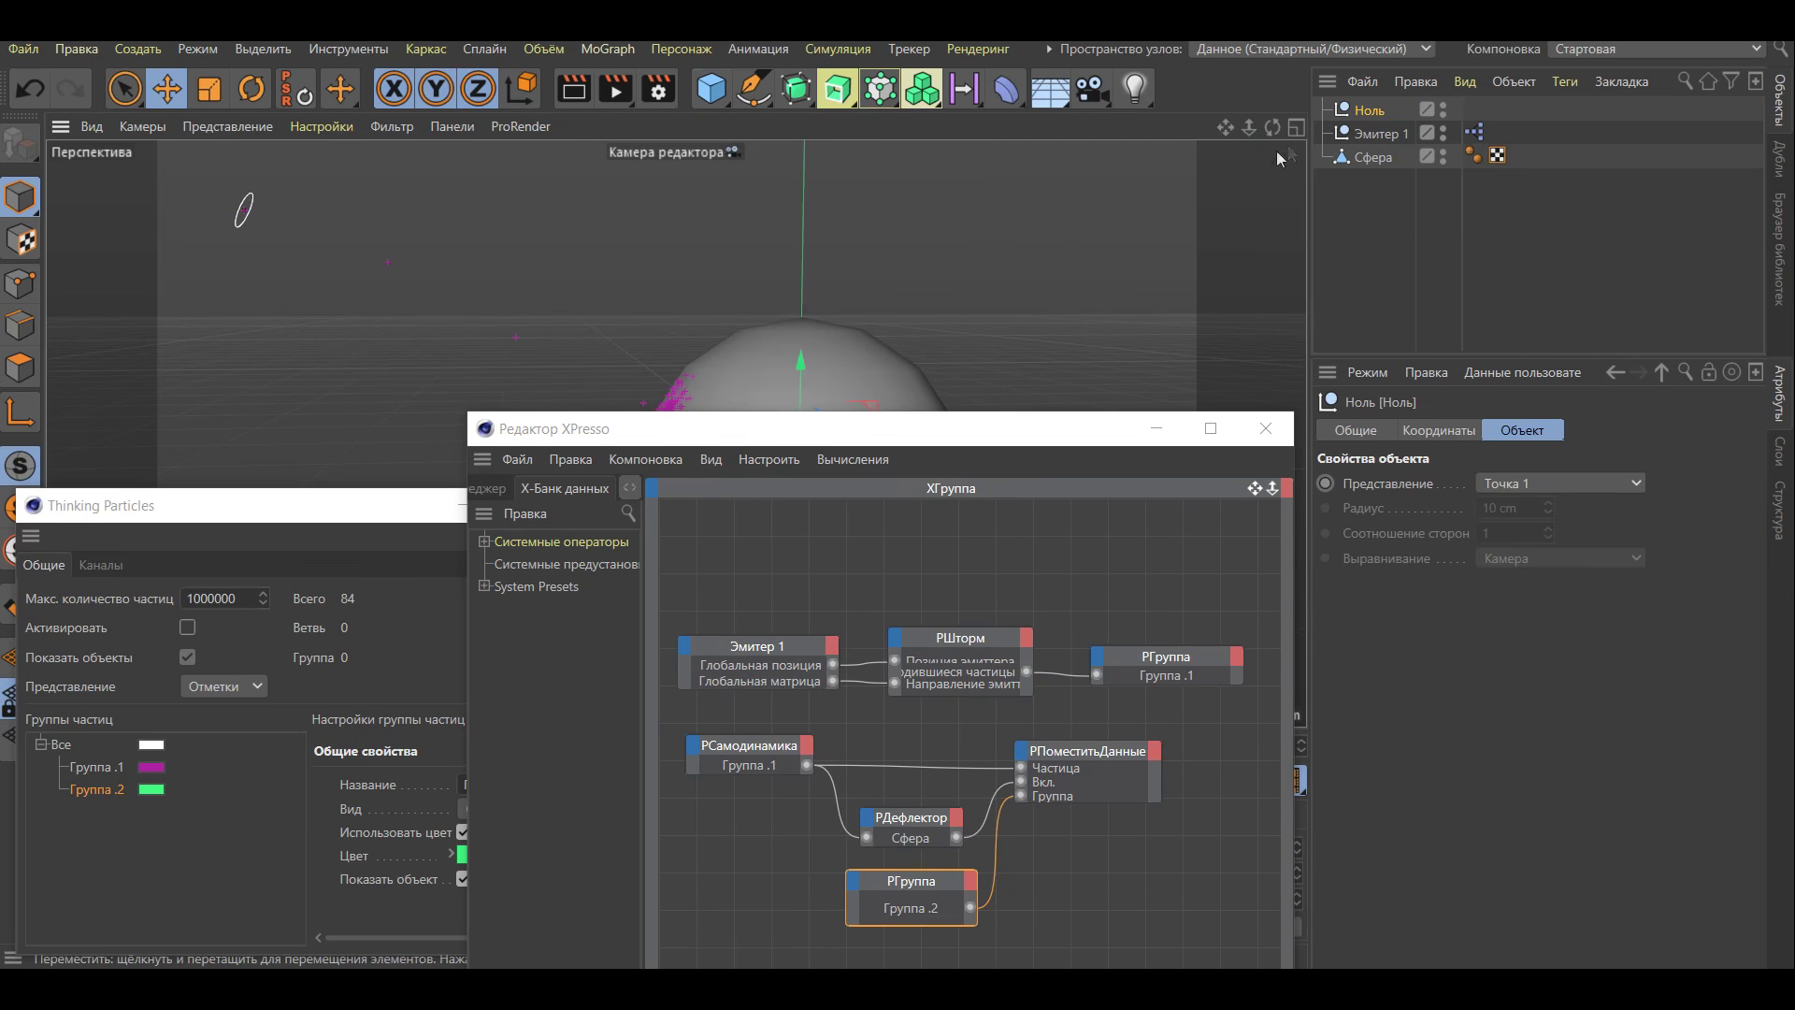
pyautogui.doubleClick(1370, 112)
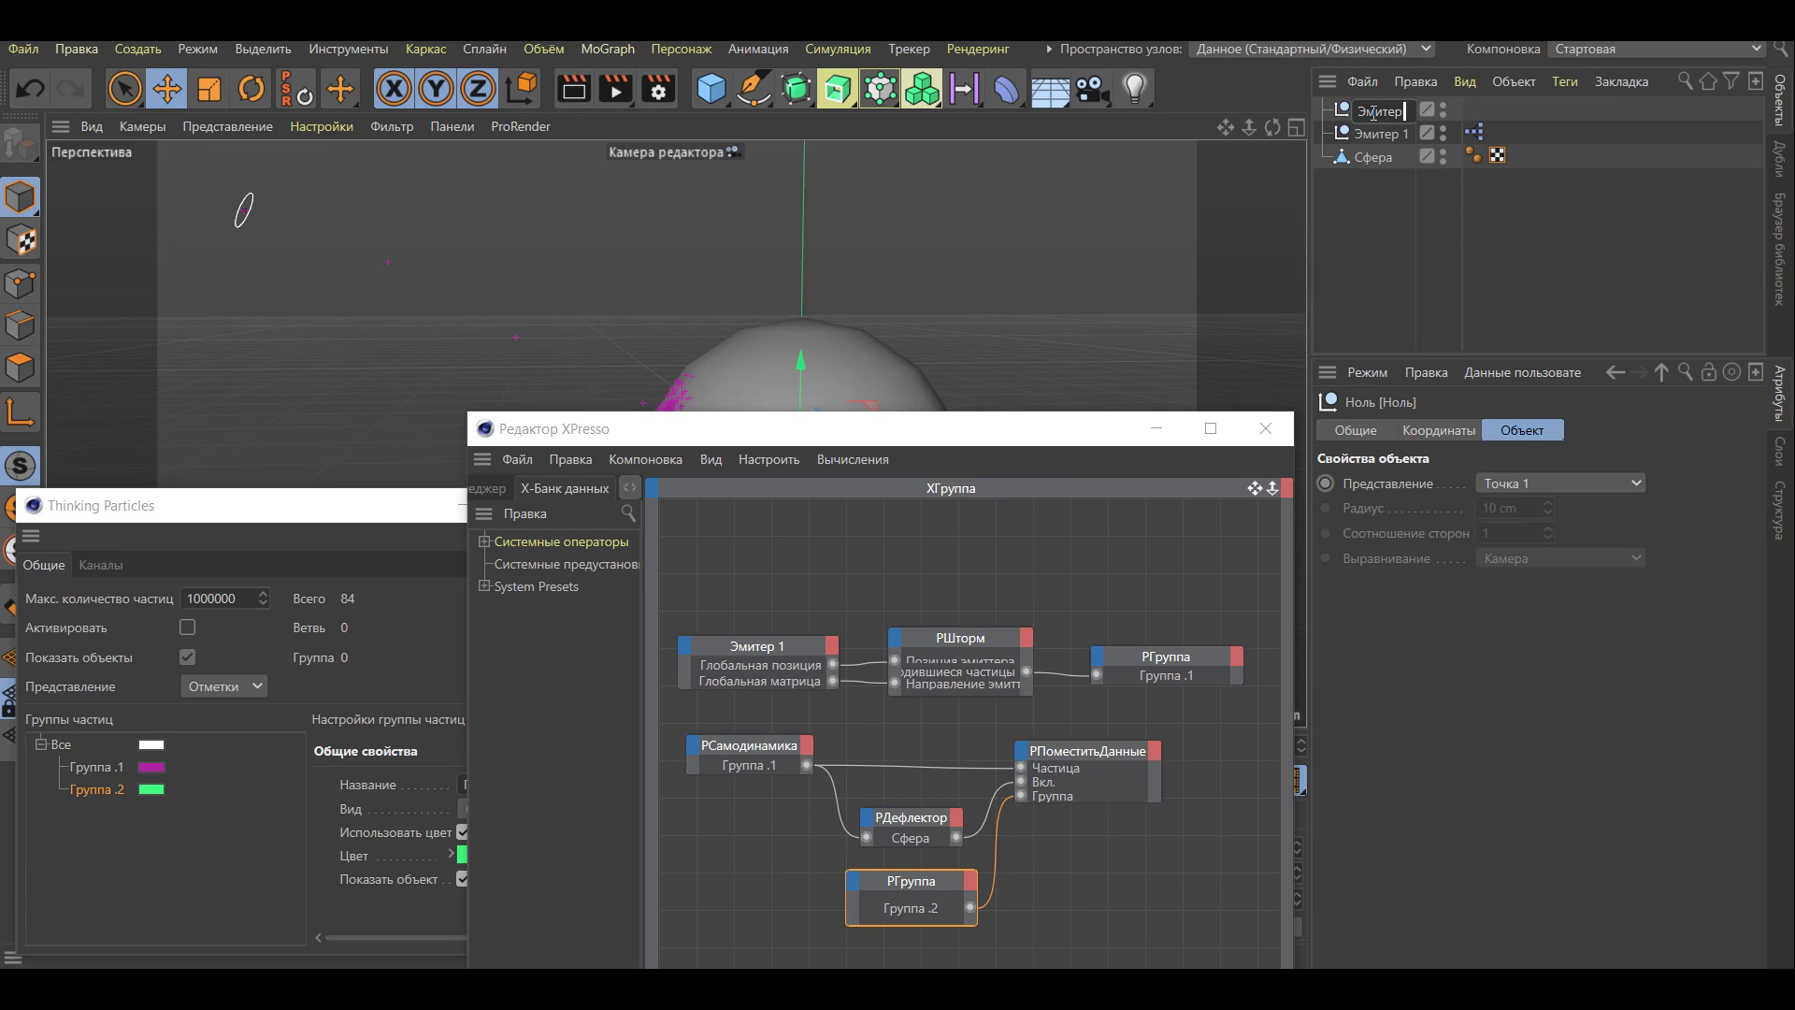
pyautogui.write('2')
pyautogui.press('Return')
pyautogui.click(1369, 200)
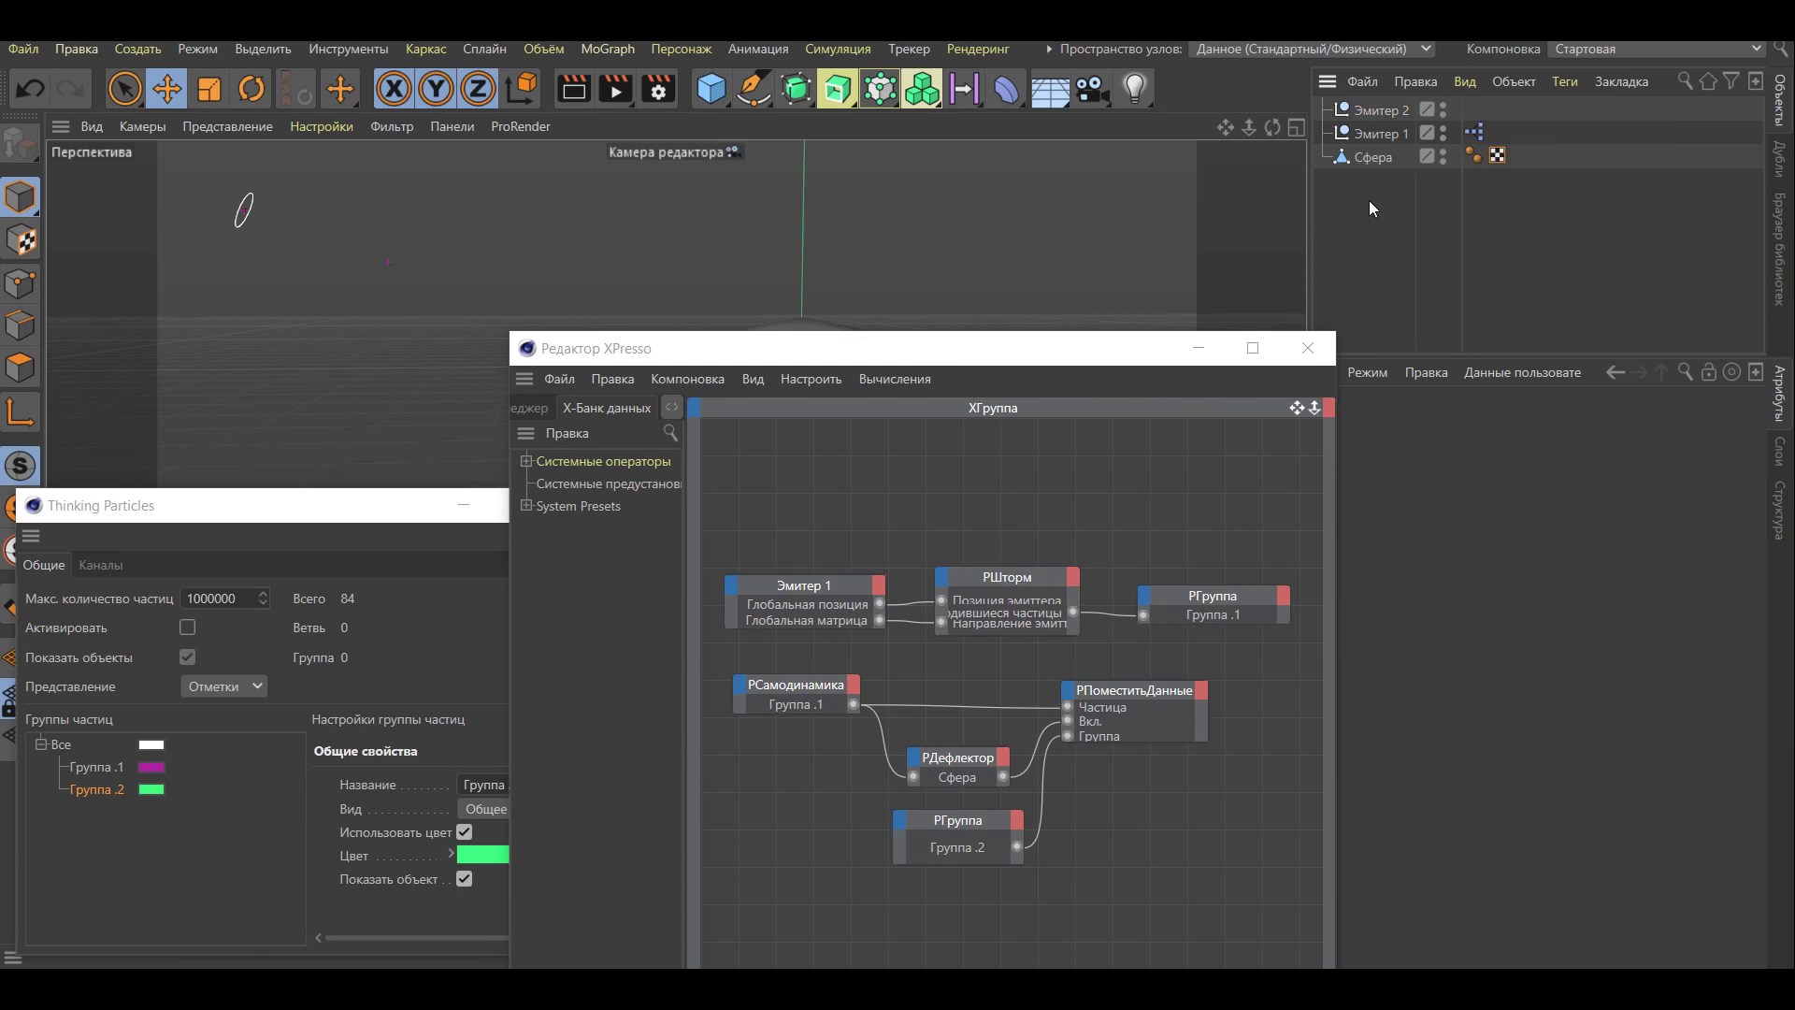
pyautogui.moveTo(1014, 347); pyautogui.dragTo(1104, 170)
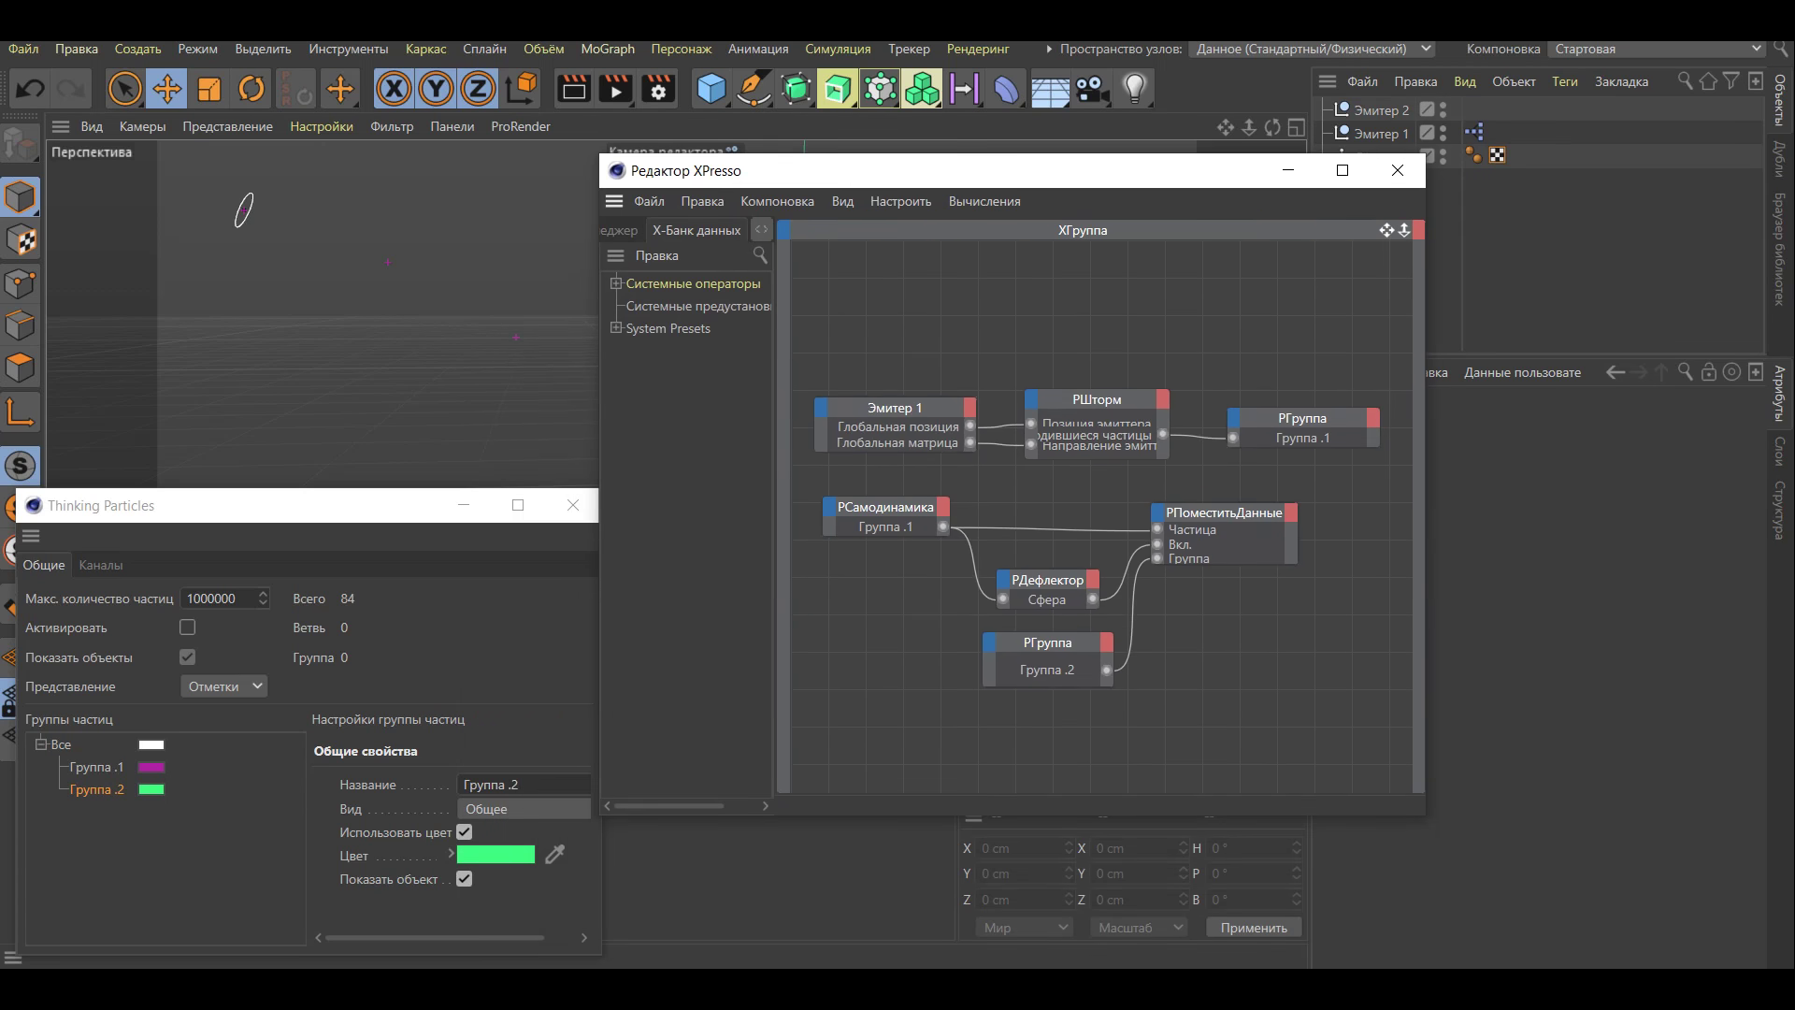
pyautogui.moveTo(1386, 230); pyautogui.dragTo(1394, 96)
# Add a second РСамодинамика node from TP Инициатор and assign it Группа .2
pyautogui.rightClick(1038, 641)
pyautogui.moveTo(1108, 657)
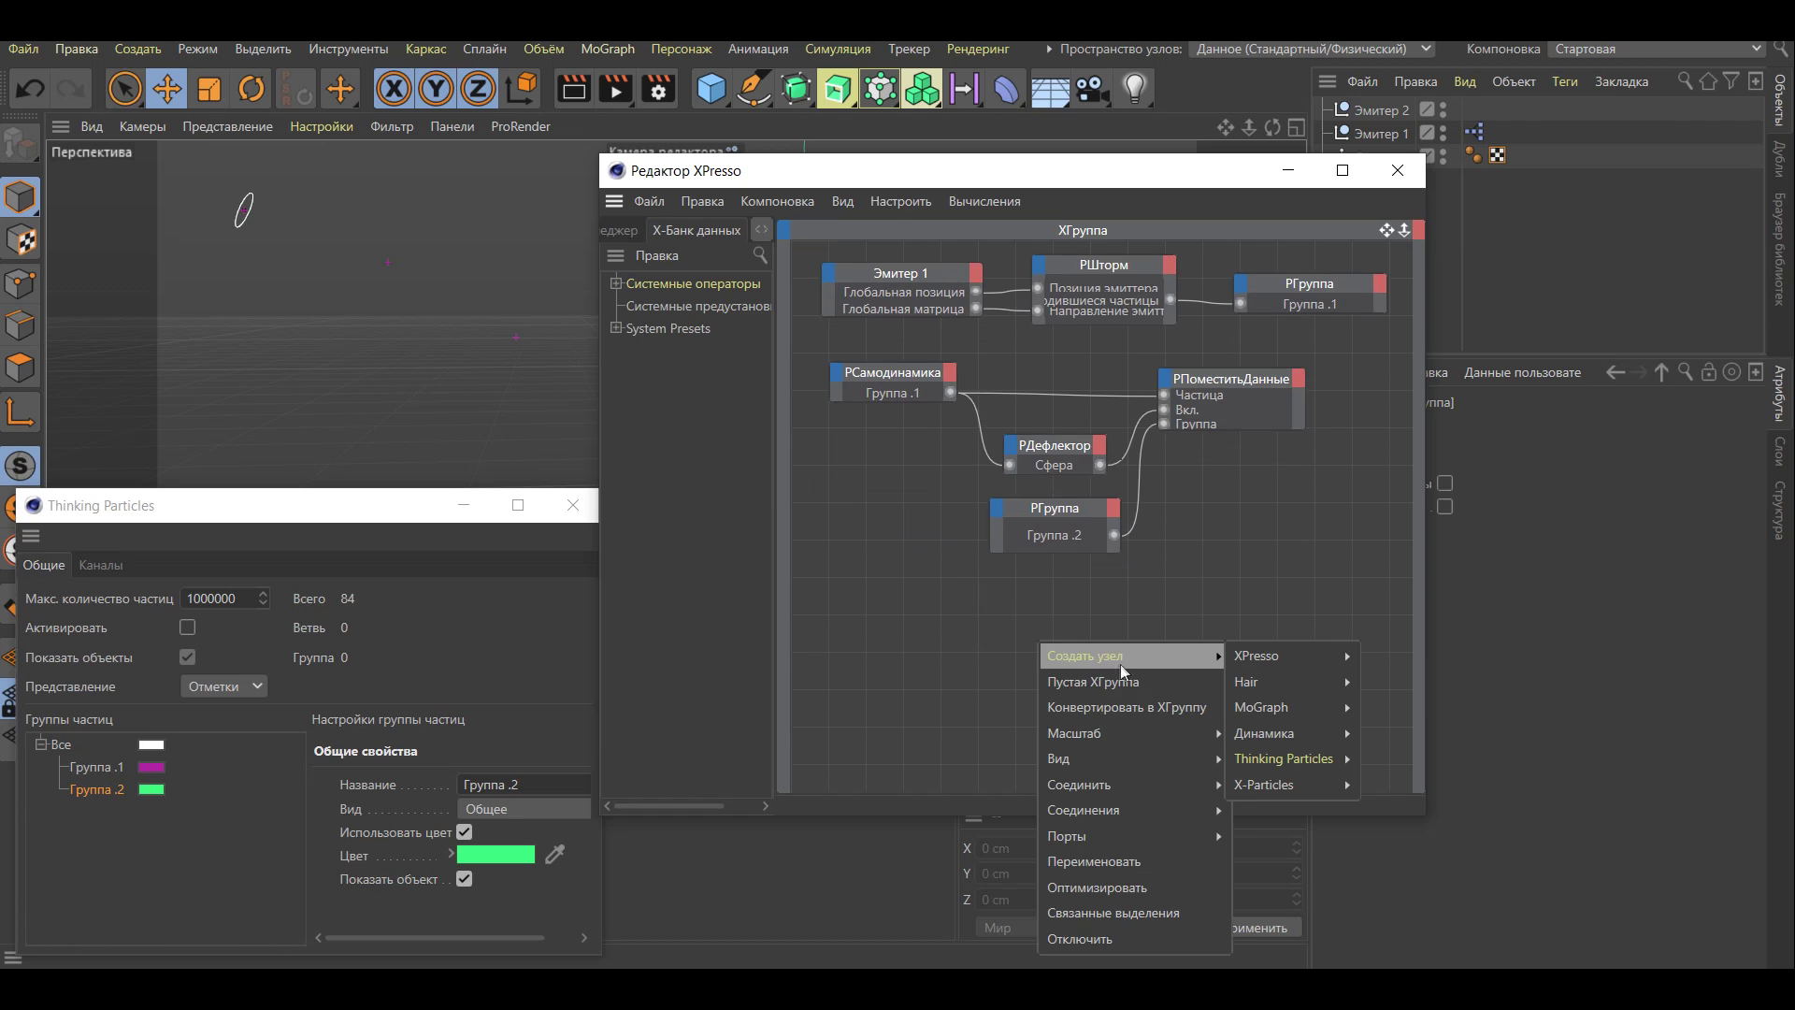
pyautogui.moveTo(1283, 759)
pyautogui.moveTo(1404, 760)
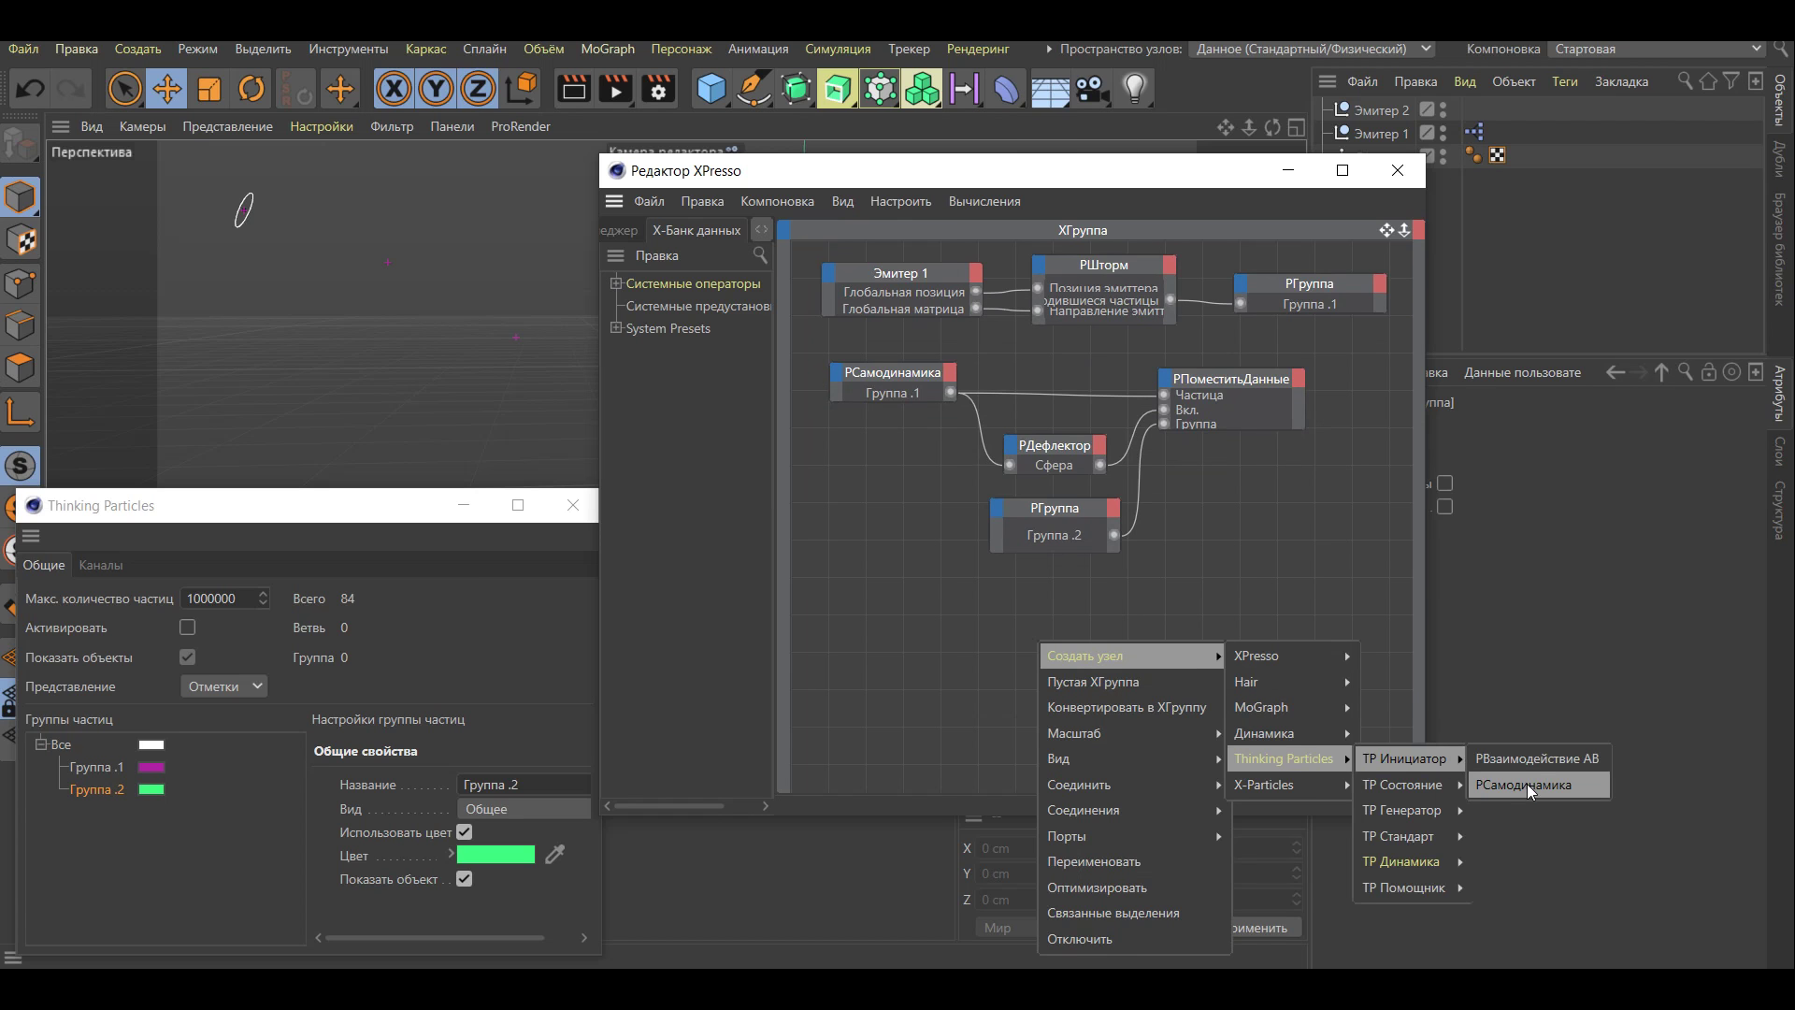
pyautogui.click(1528, 787)
pyautogui.moveTo(1021, 632); pyautogui.dragTo(914, 605)
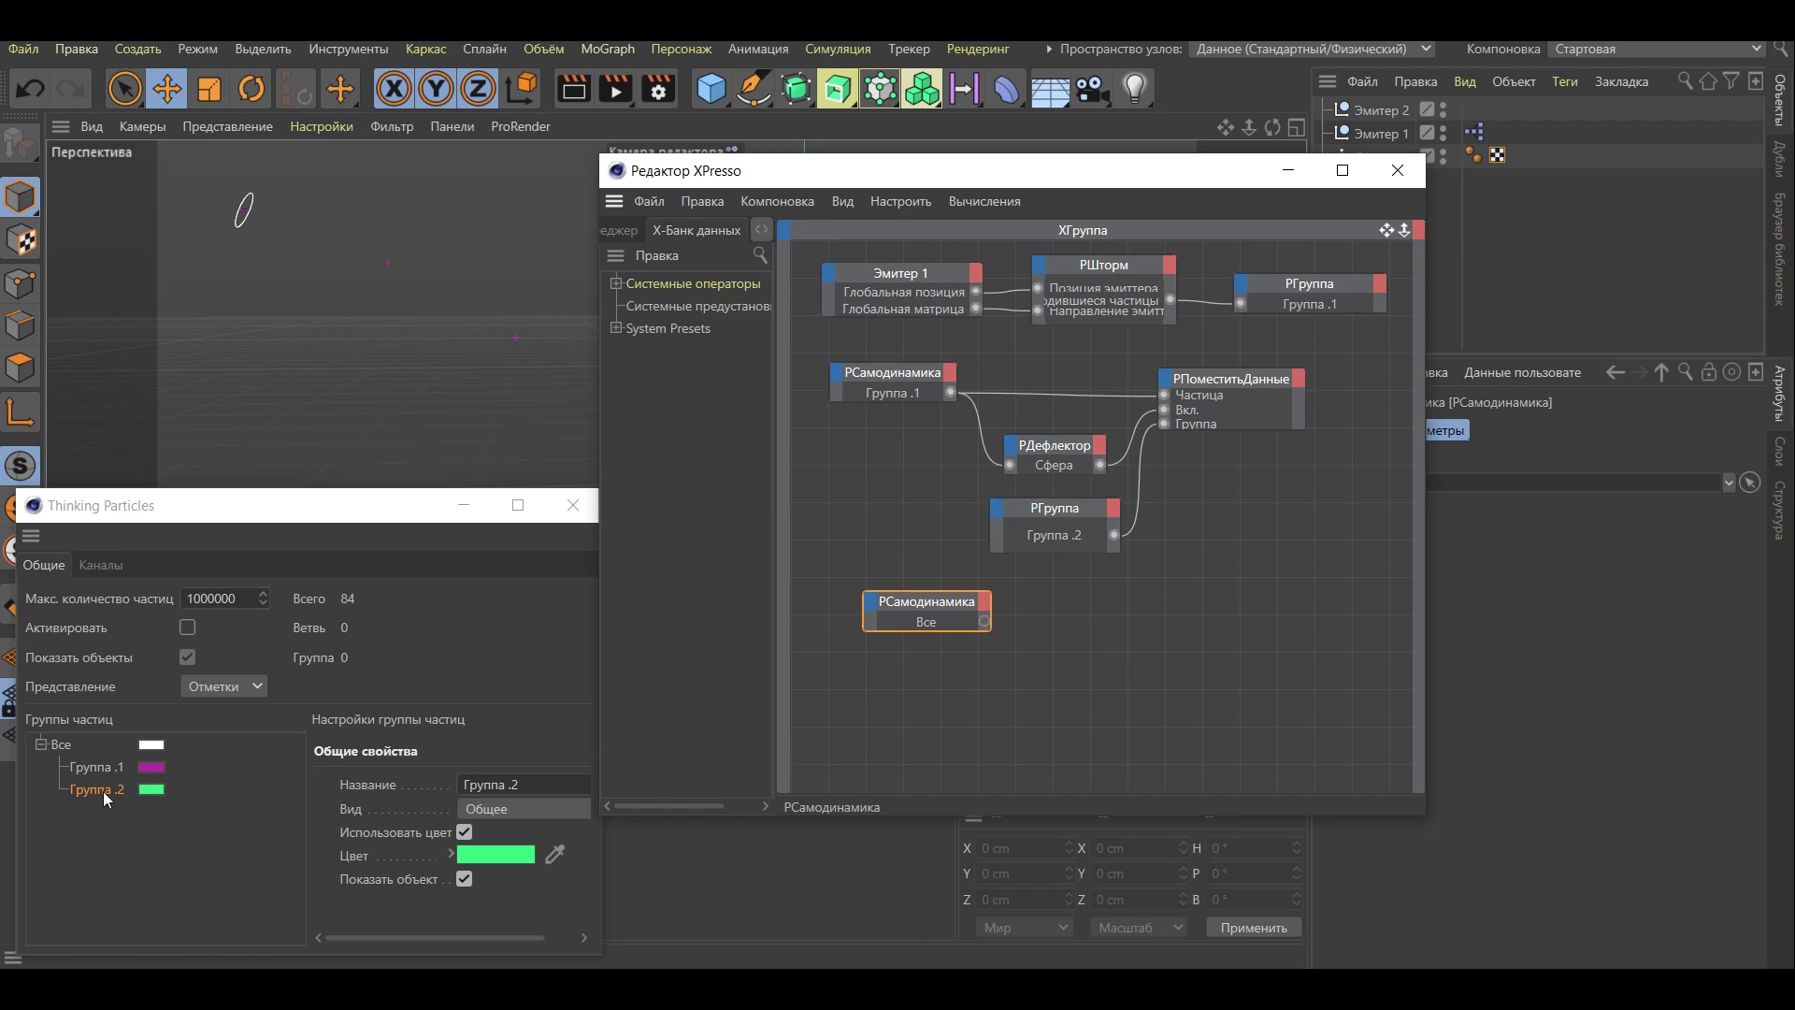
pyautogui.moveTo(103, 791); pyautogui.dragTo(916, 624)
pyautogui.rightClick(1124, 613)
pyautogui.moveTo(1185, 628)
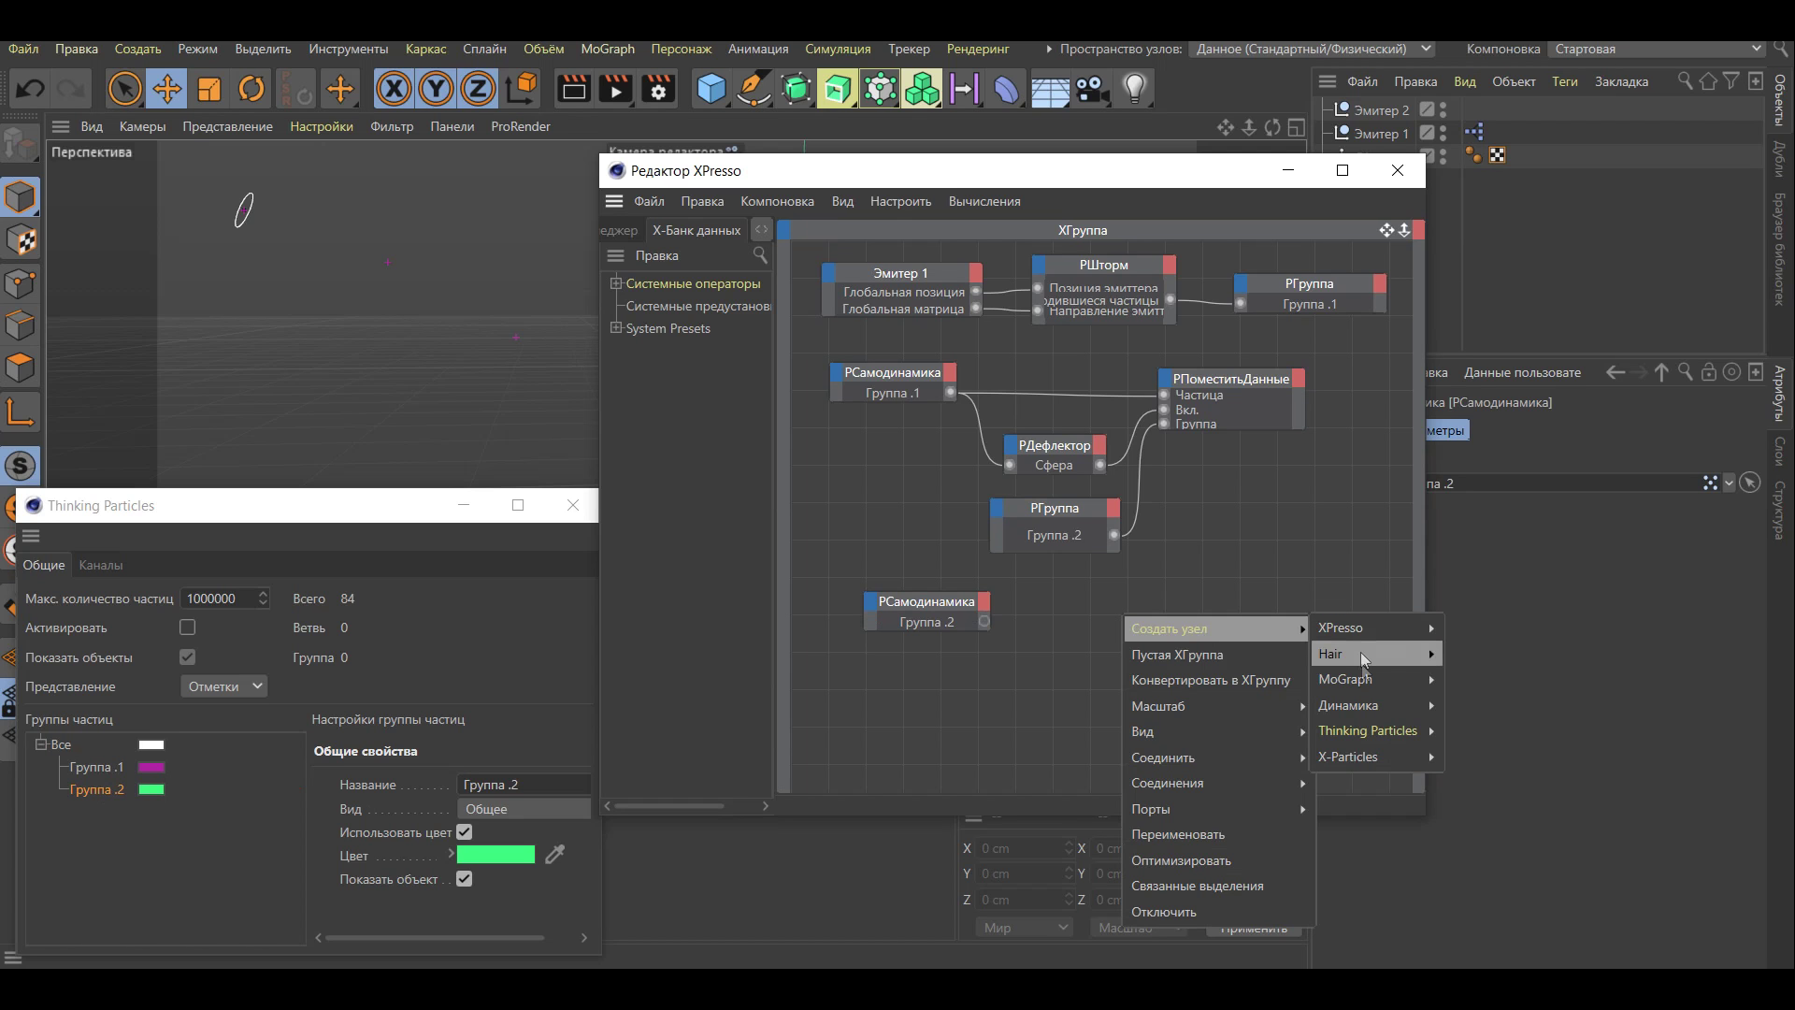
pyautogui.moveTo(1366, 731)
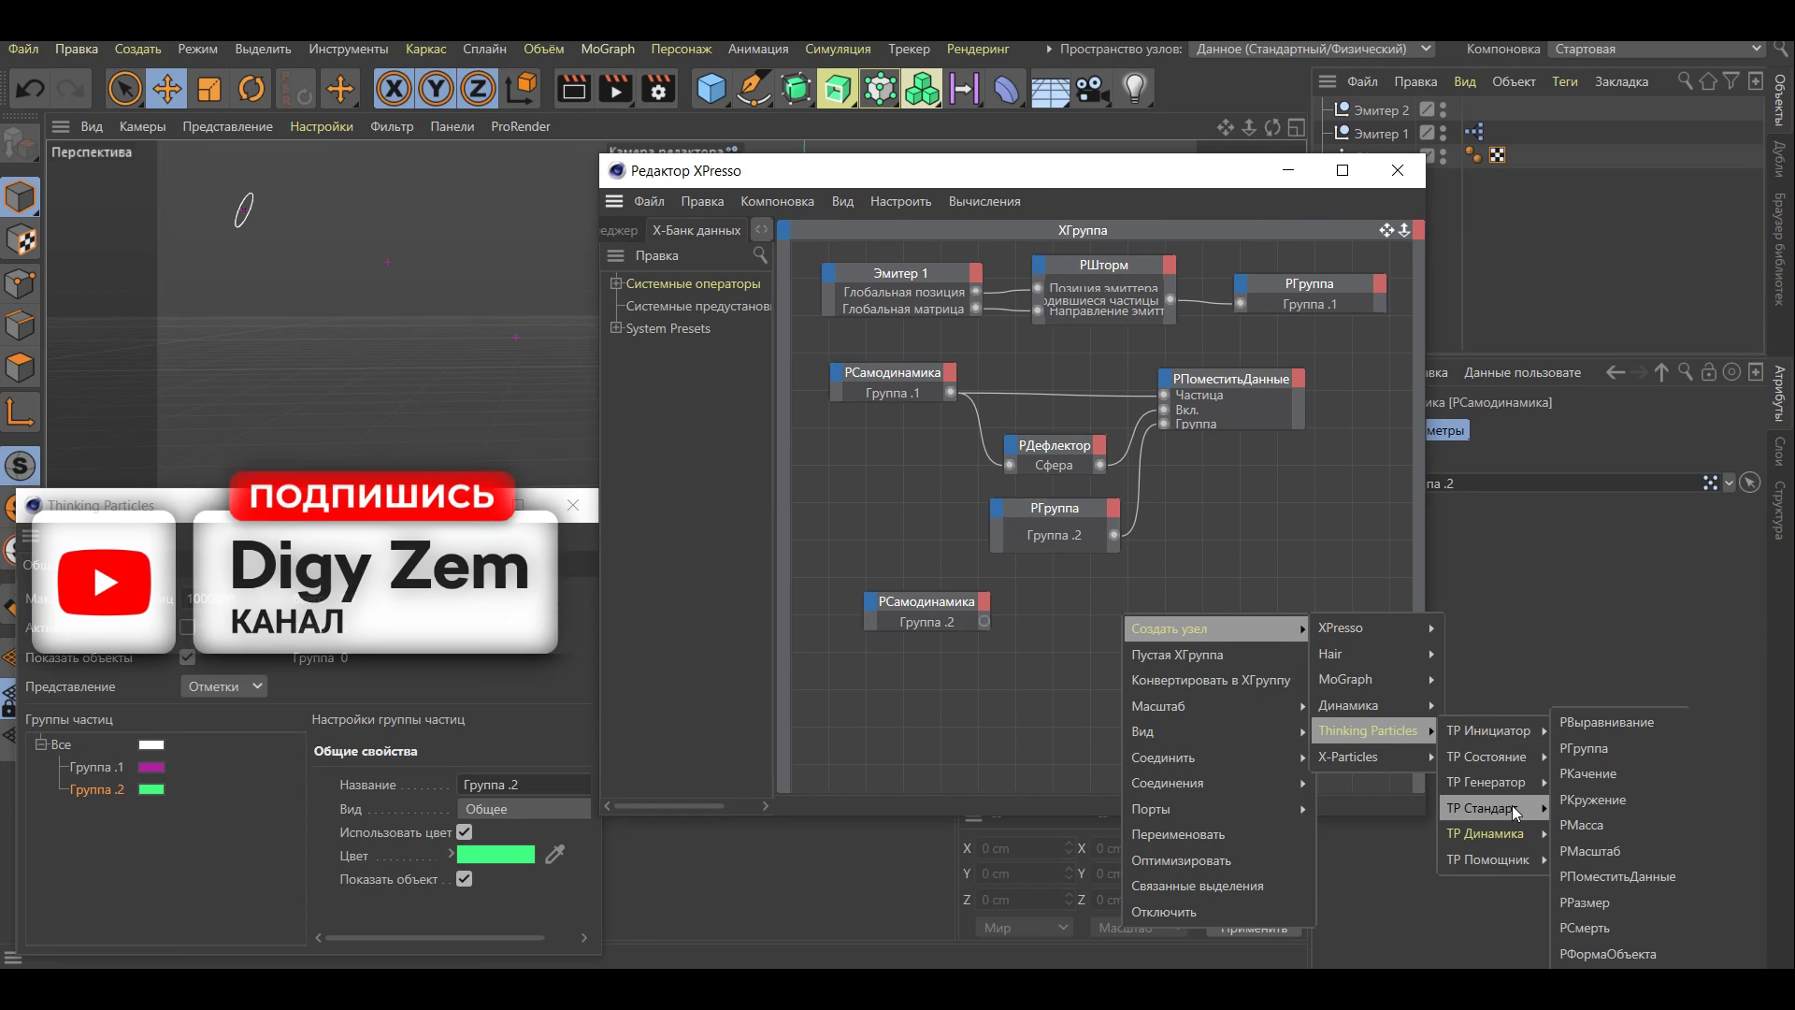
pyautogui.moveTo(1491, 833)
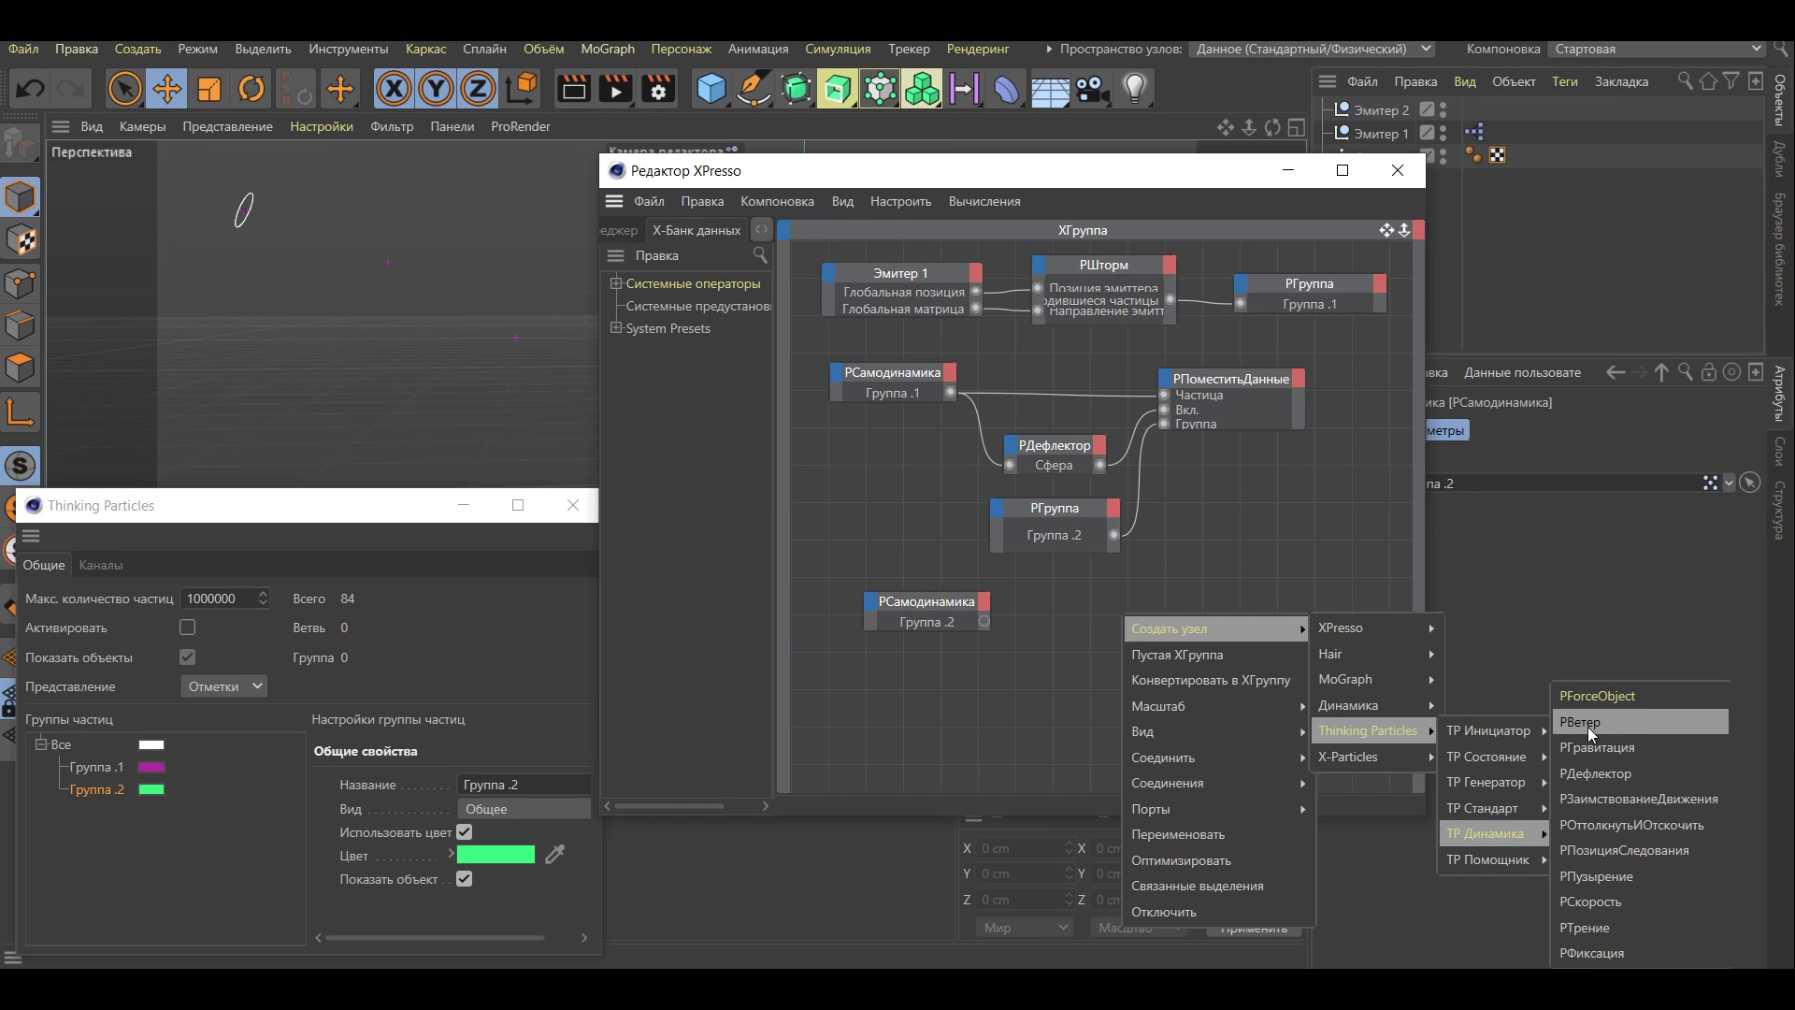
# Add a РВетер node fed by the Группа .2 dynamics node, with Эмитер 2 as its Объект
pyautogui.click(1588, 727)
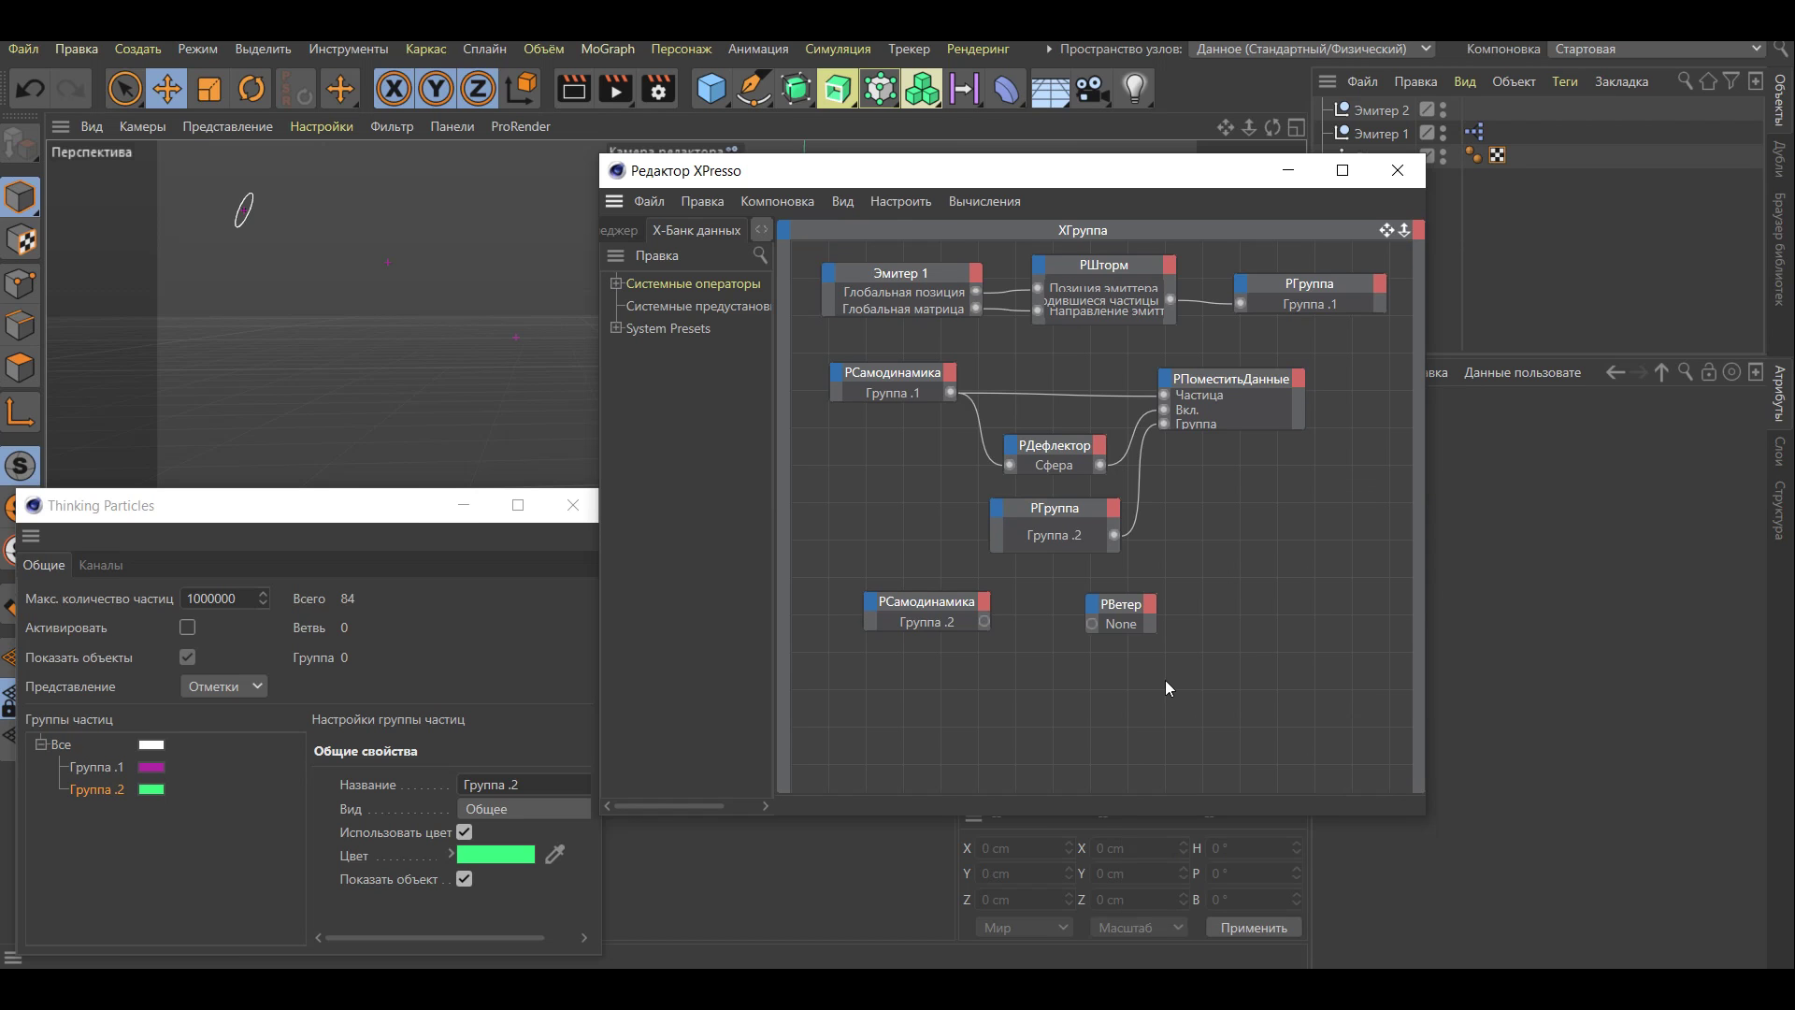
pyautogui.moveTo(985, 620); pyautogui.dragTo(1096, 626)
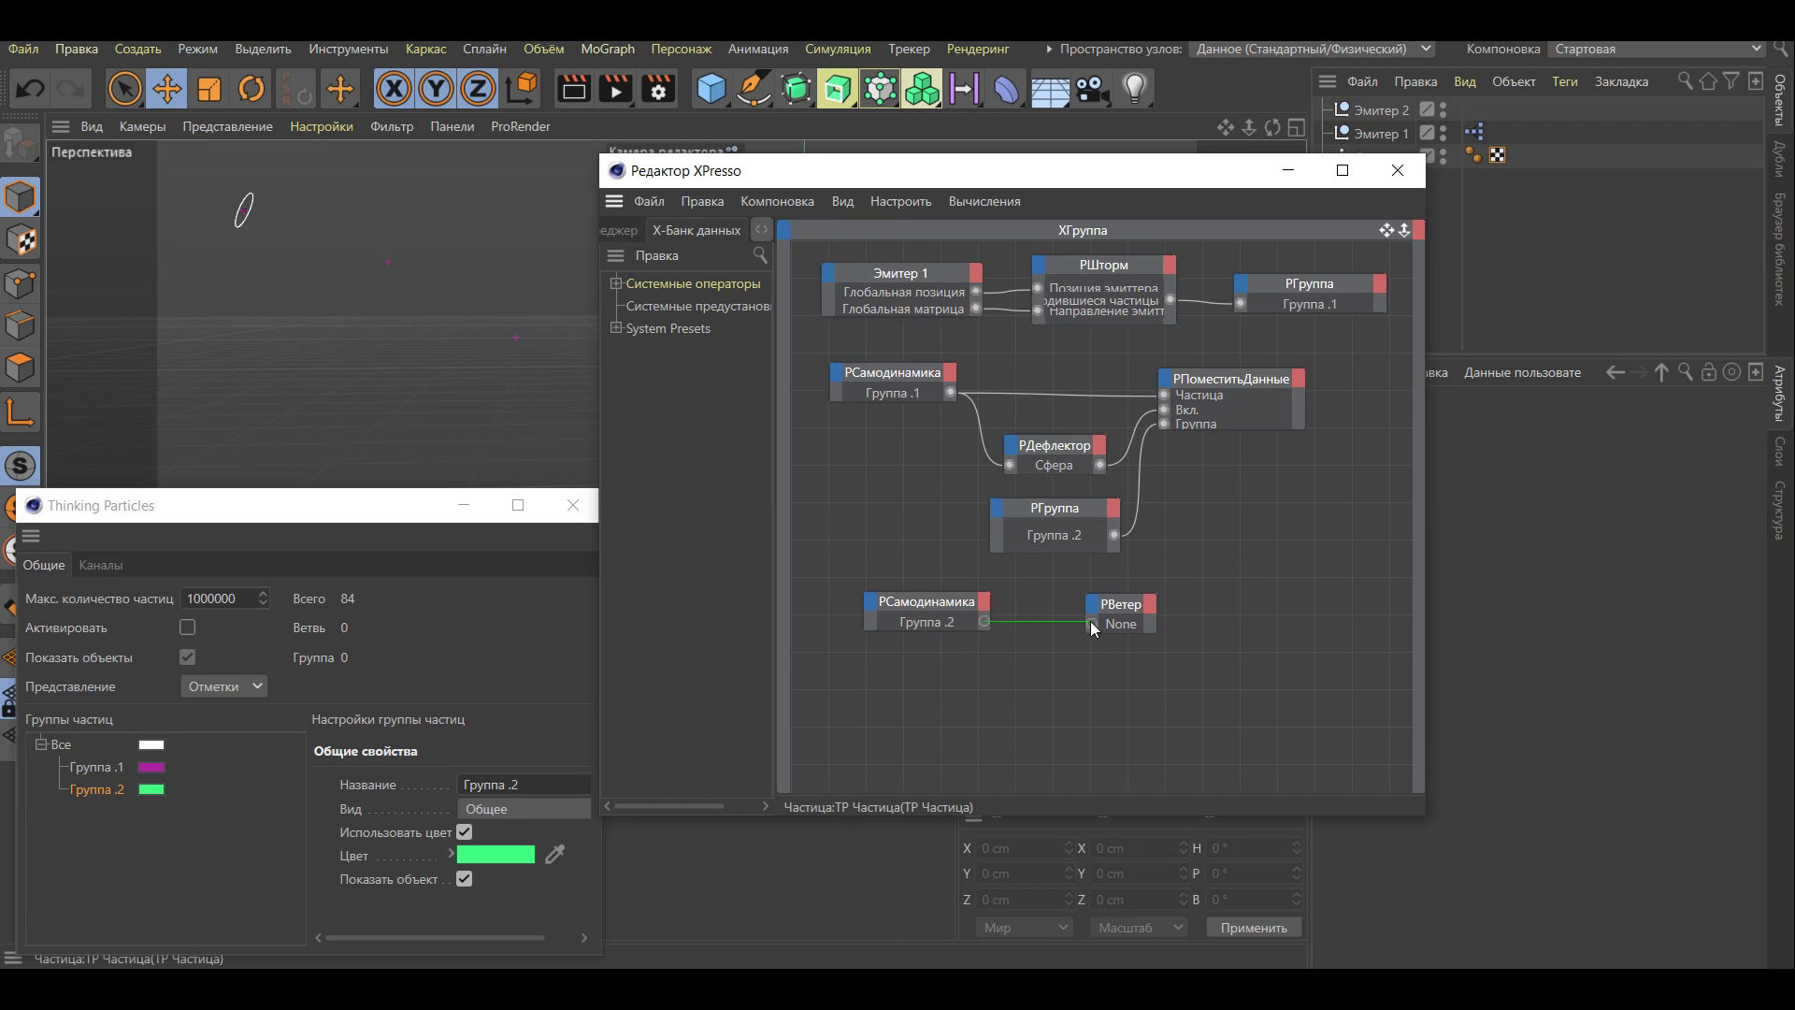
pyautogui.click(1153, 617)
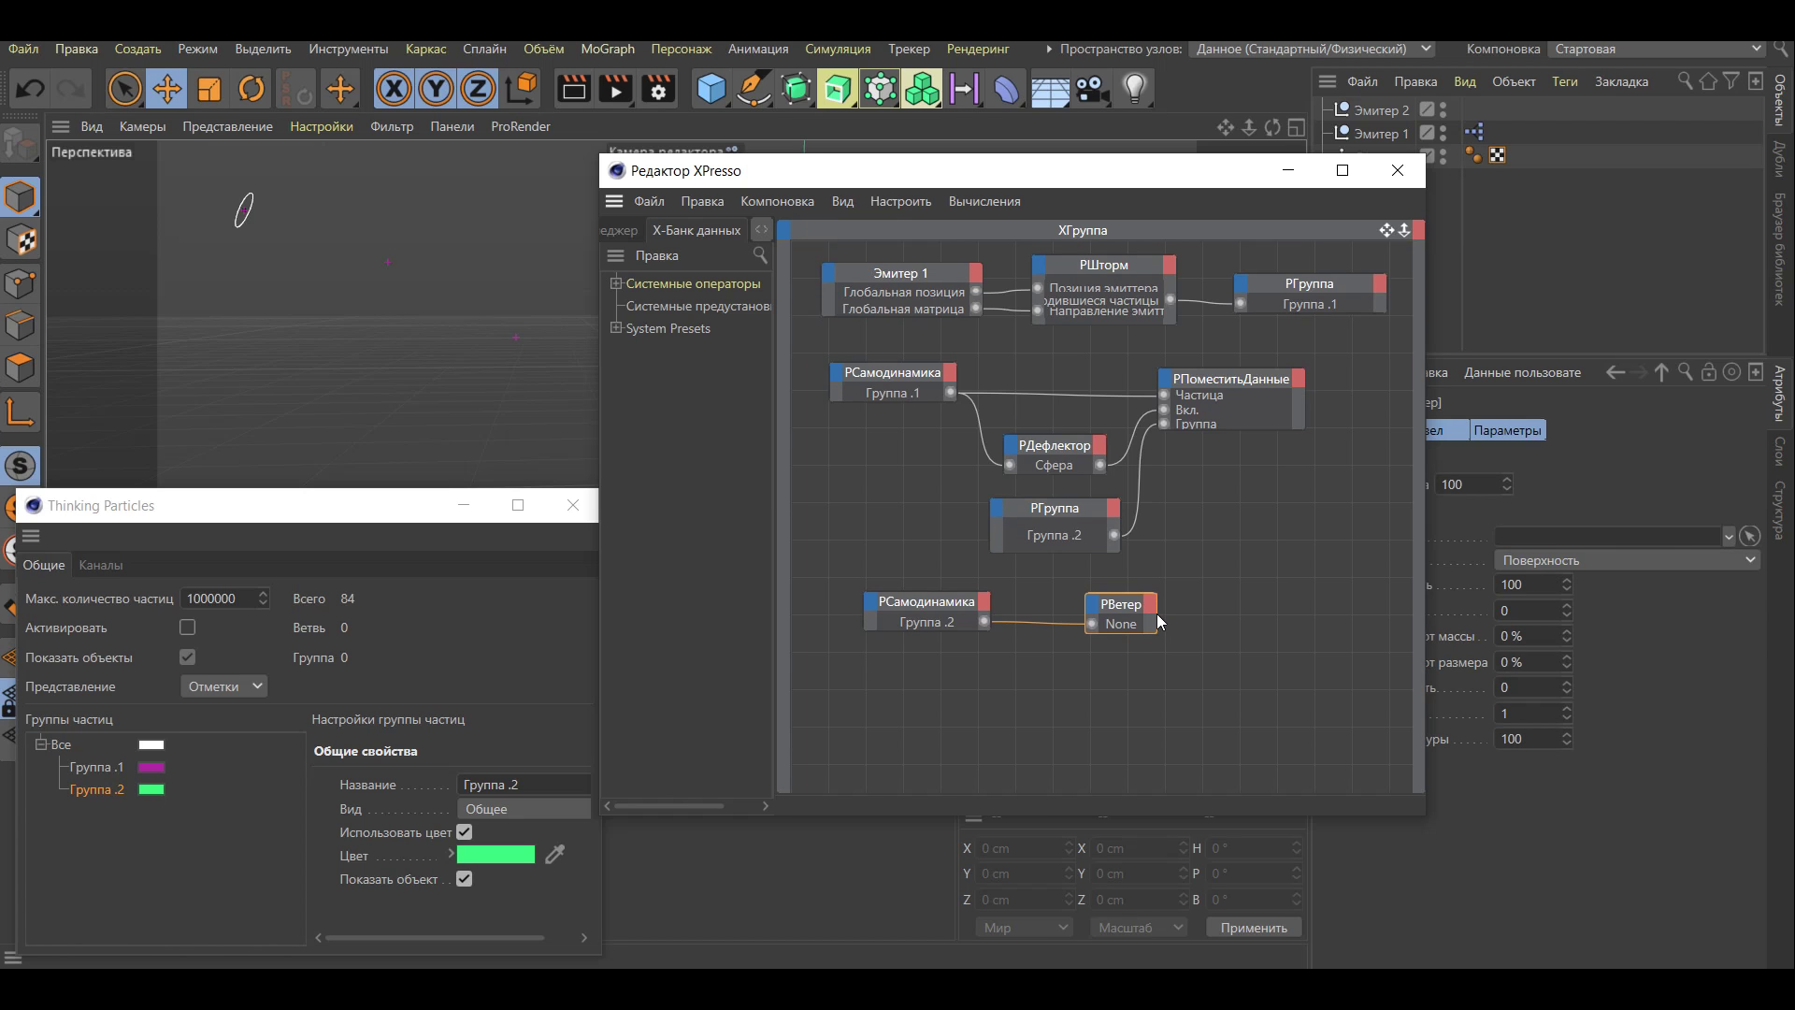
pyautogui.moveTo(1153, 621); pyautogui.dragTo(1214, 621)
pyautogui.moveTo(1168, 171); pyautogui.dragTo(943, 164)
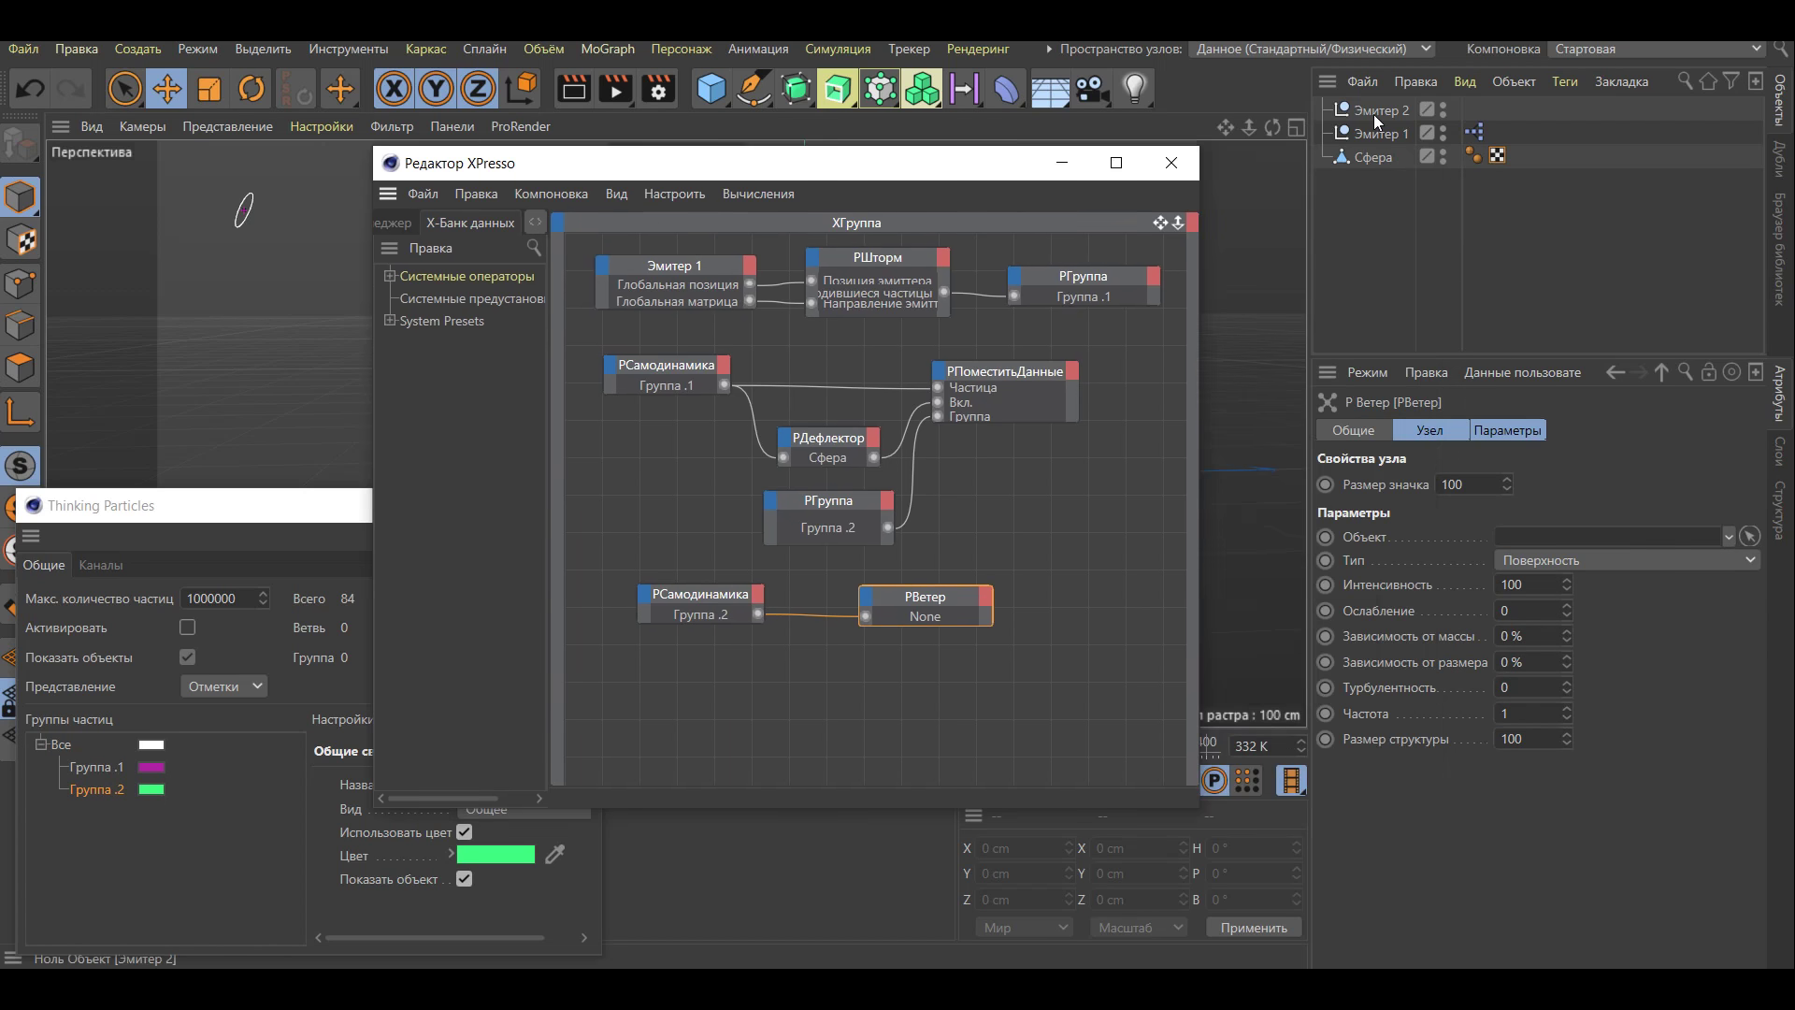
pyautogui.moveTo(1372, 106); pyautogui.dragTo(1547, 542)
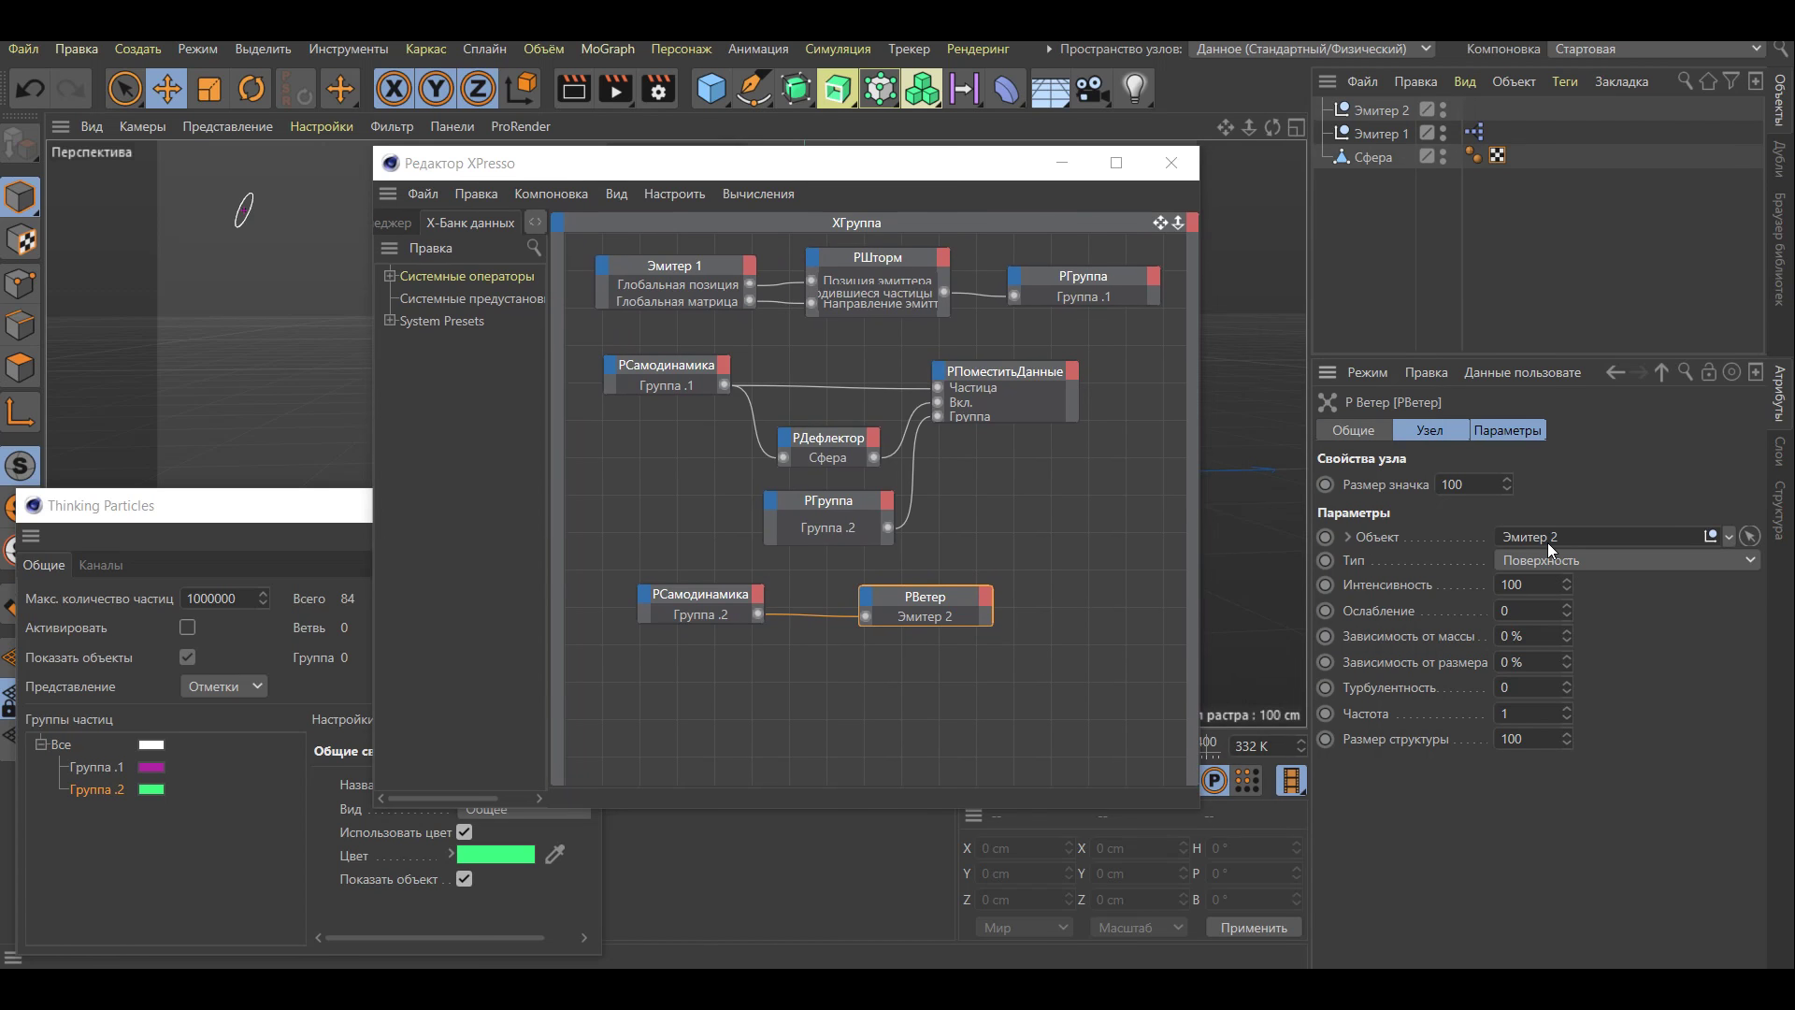
pyautogui.moveTo(696, 181); pyautogui.dragTo(1493, 333)
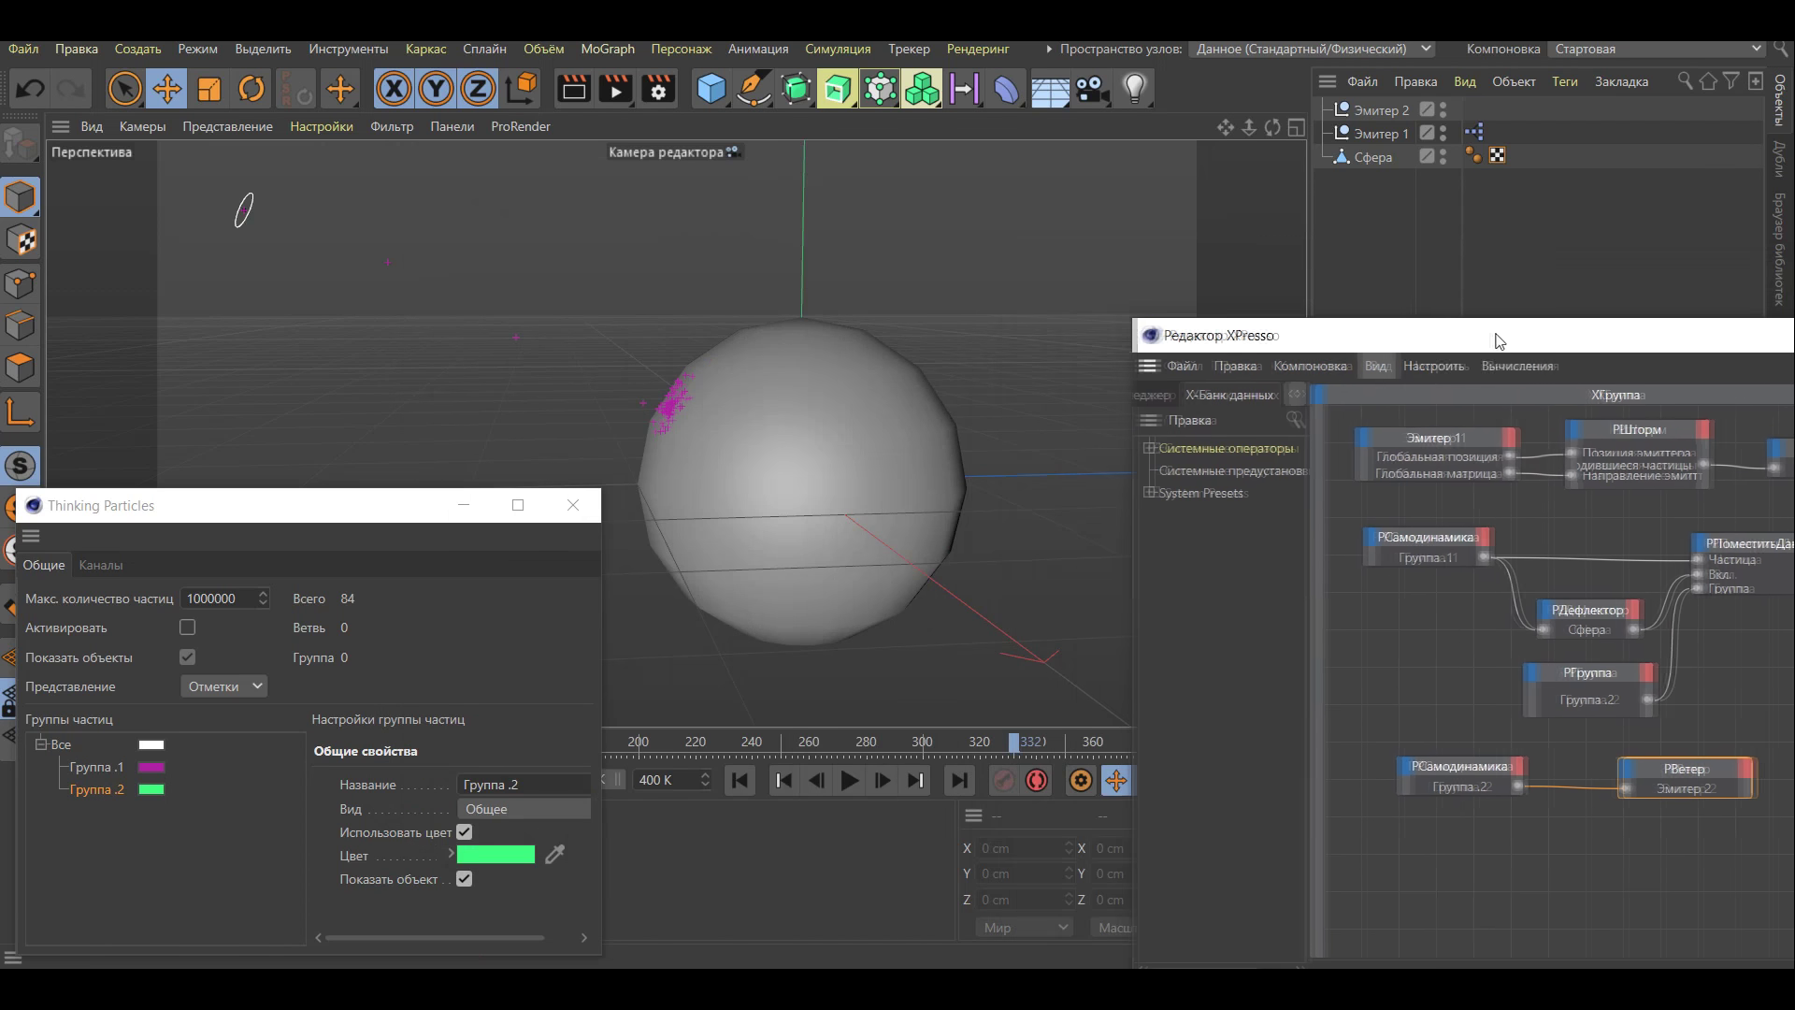
# Play the simulation and orbit around the sphere to watch the green Группа .2 particles
pyautogui.click(850, 781)
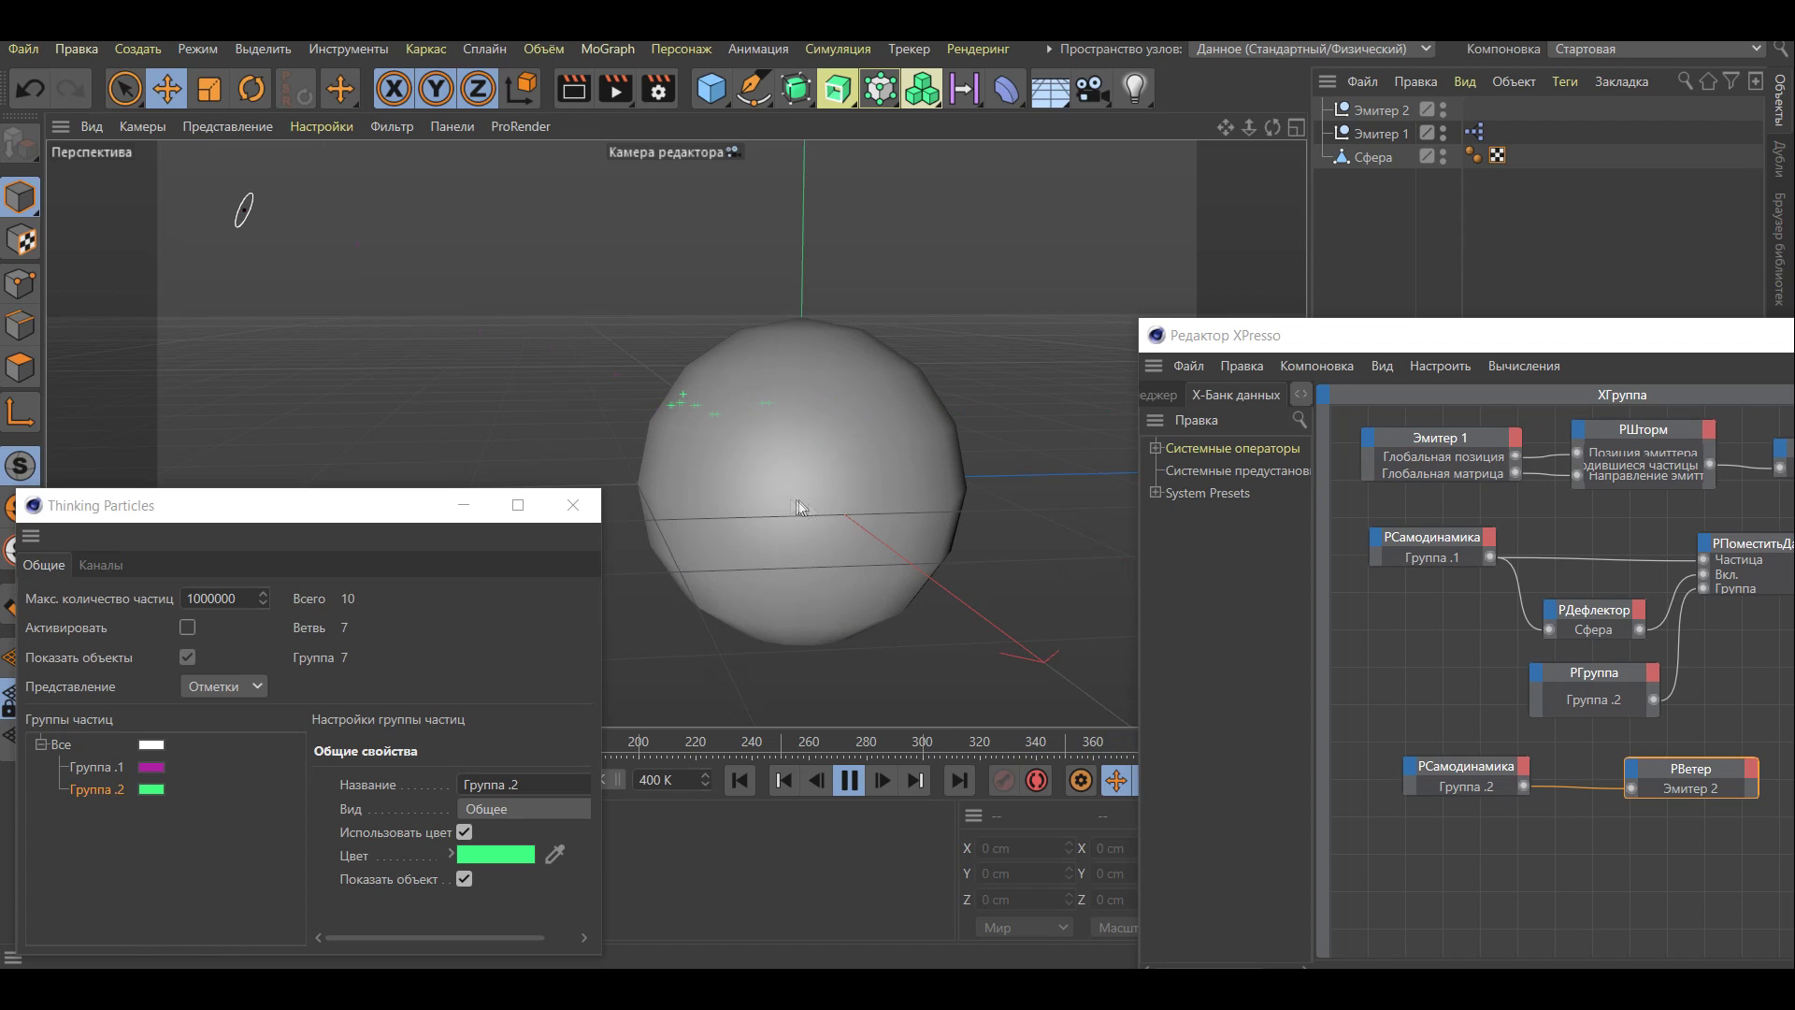
pyautogui.keyDown('alt'); pyautogui.moveTo(776, 497); pyautogui.dragTo(1021, 497); pyautogui.keyUp('alt')
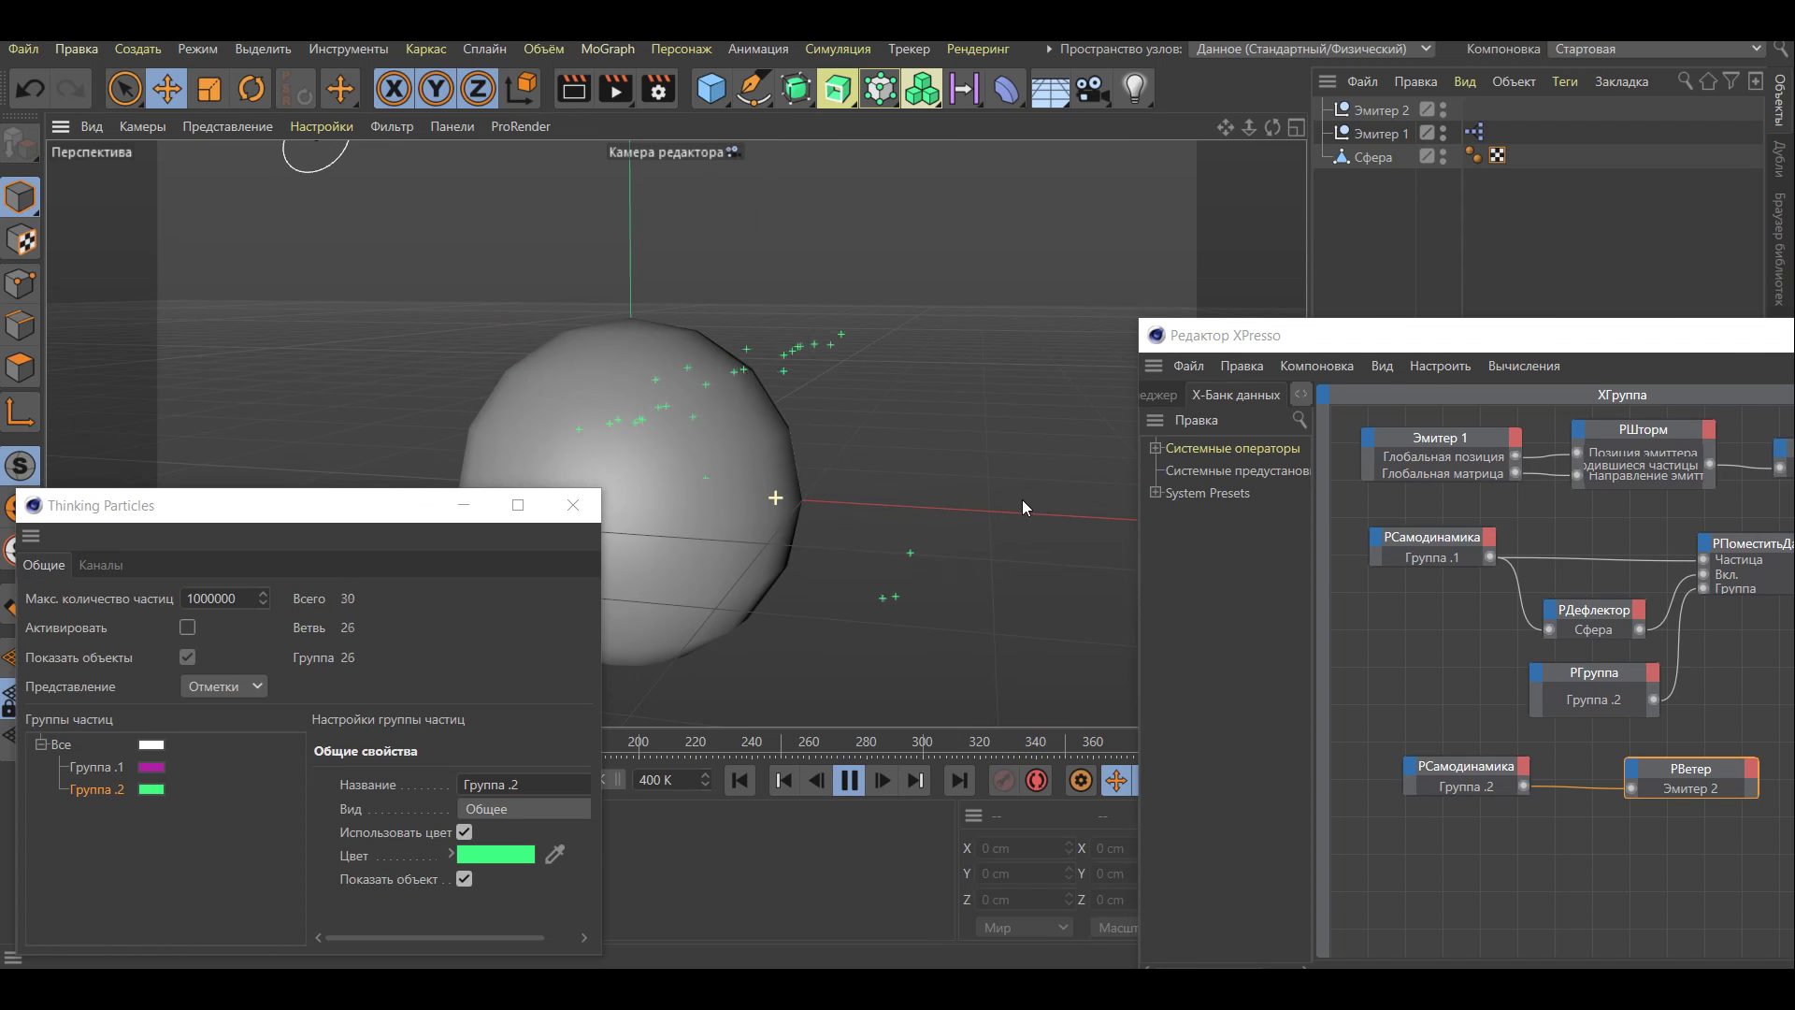
pyautogui.moveTo(1021, 497)
pyautogui.keyDown('alt'); pyautogui.mouseDown()
pyautogui.moveTo(862, 509)
pyautogui.moveTo(1094, 518)
pyautogui.moveTo(1070, 532)
pyautogui.mouseUp(); pyautogui.keyUp('alt')
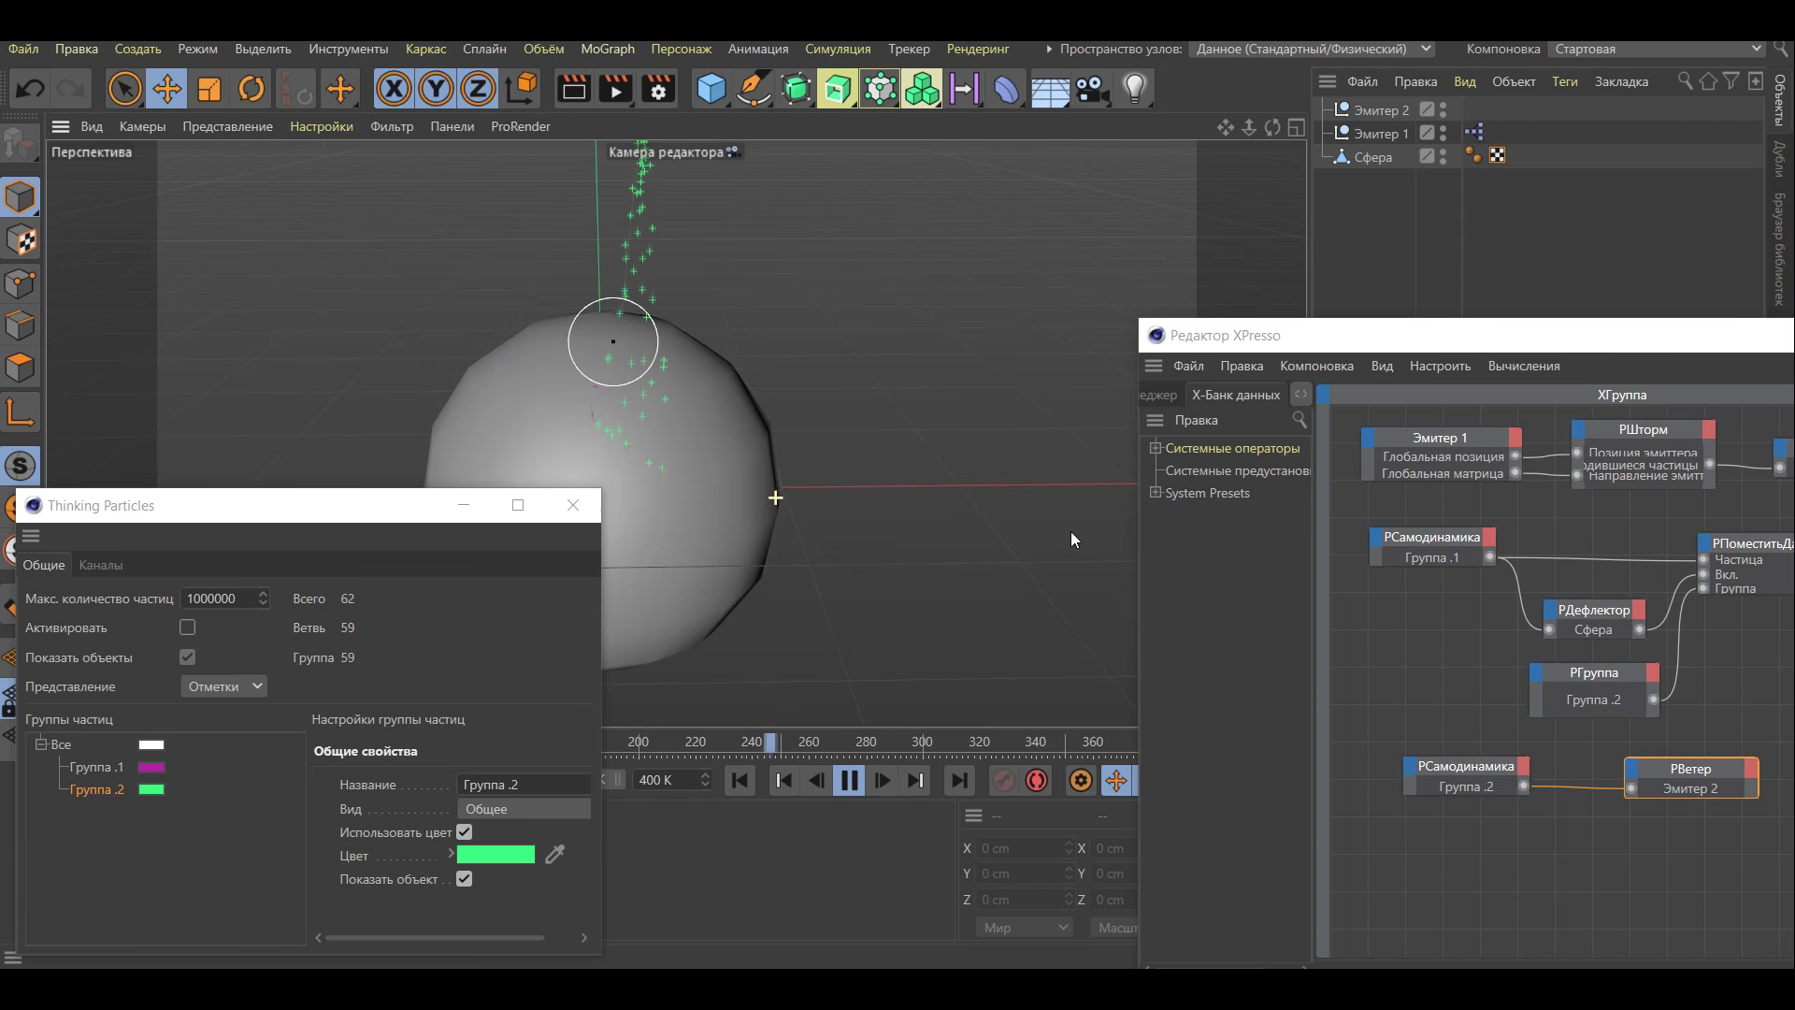
pyautogui.keyDown('alt'); pyautogui.moveTo(1070, 532); pyautogui.dragTo(840, 495); pyautogui.keyUp('alt')
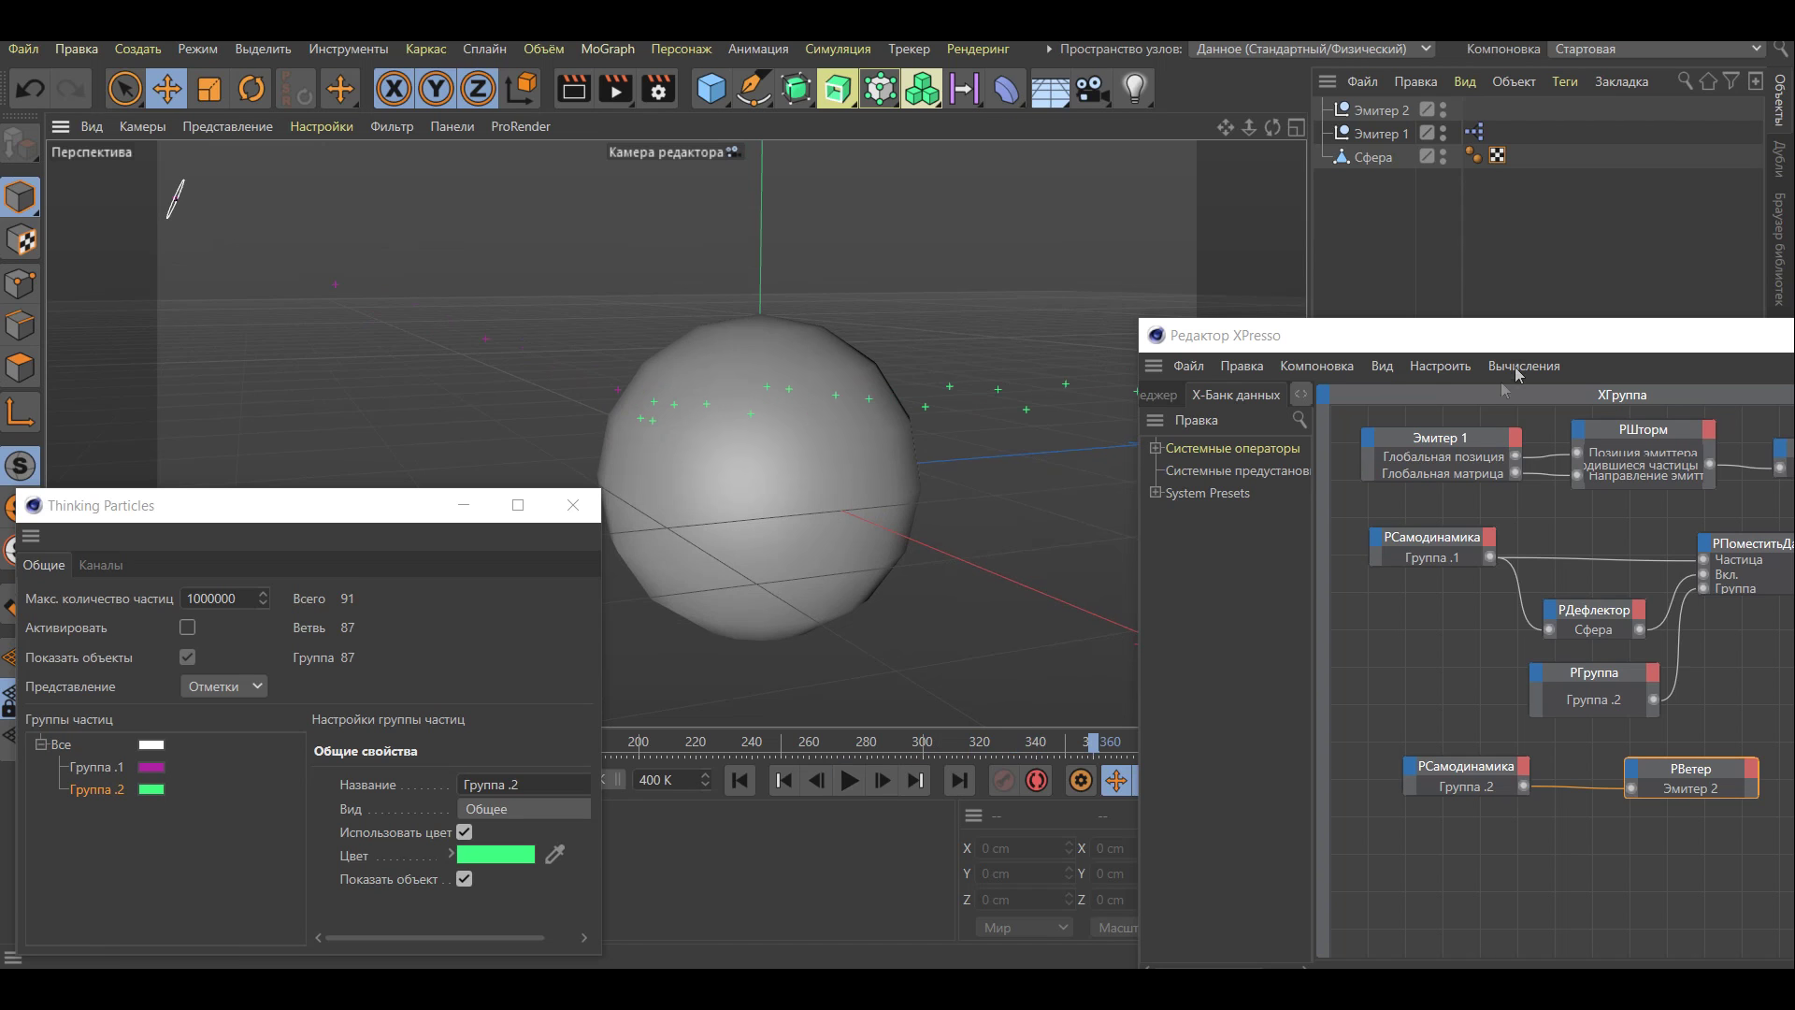
# Set РВетер Интенсивность 0, Турбулентность 500, Частота 5 and Размер структуры 50
pyautogui.moveTo(1545, 342); pyautogui.dragTo(980, 224)
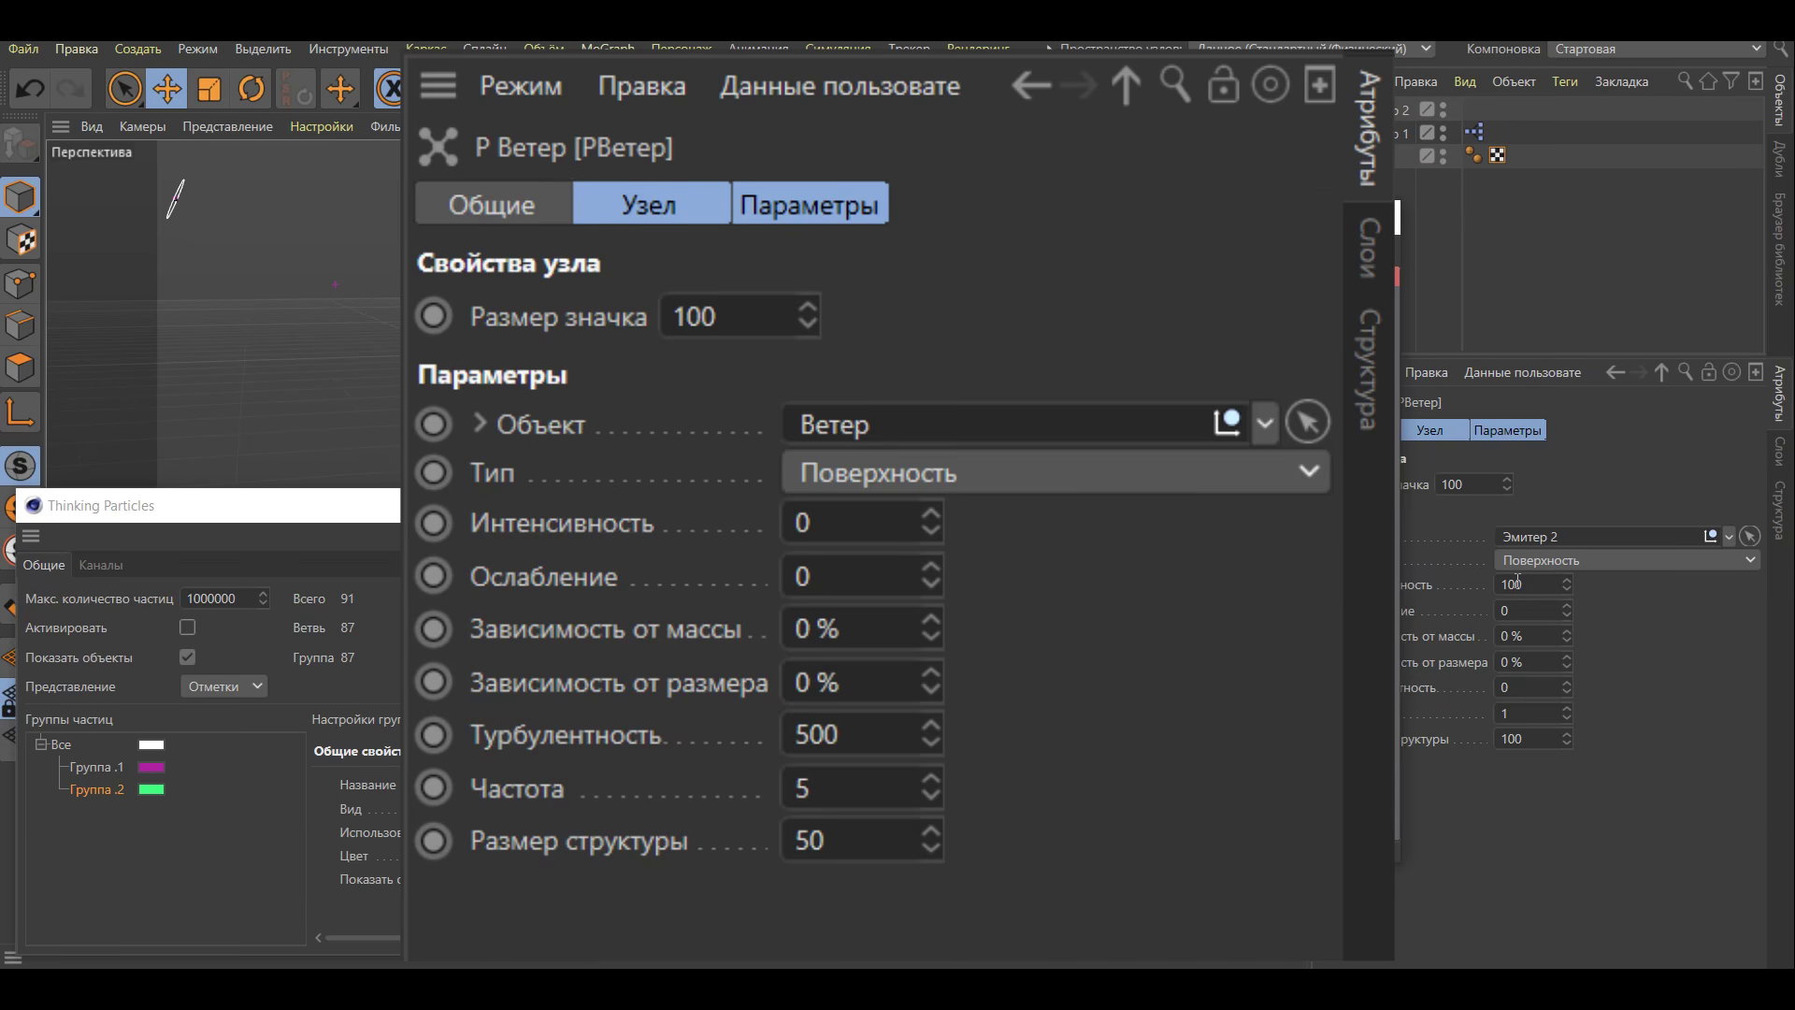
pyautogui.click(1515, 583)
pyautogui.click(1519, 687)
pyautogui.write('0')
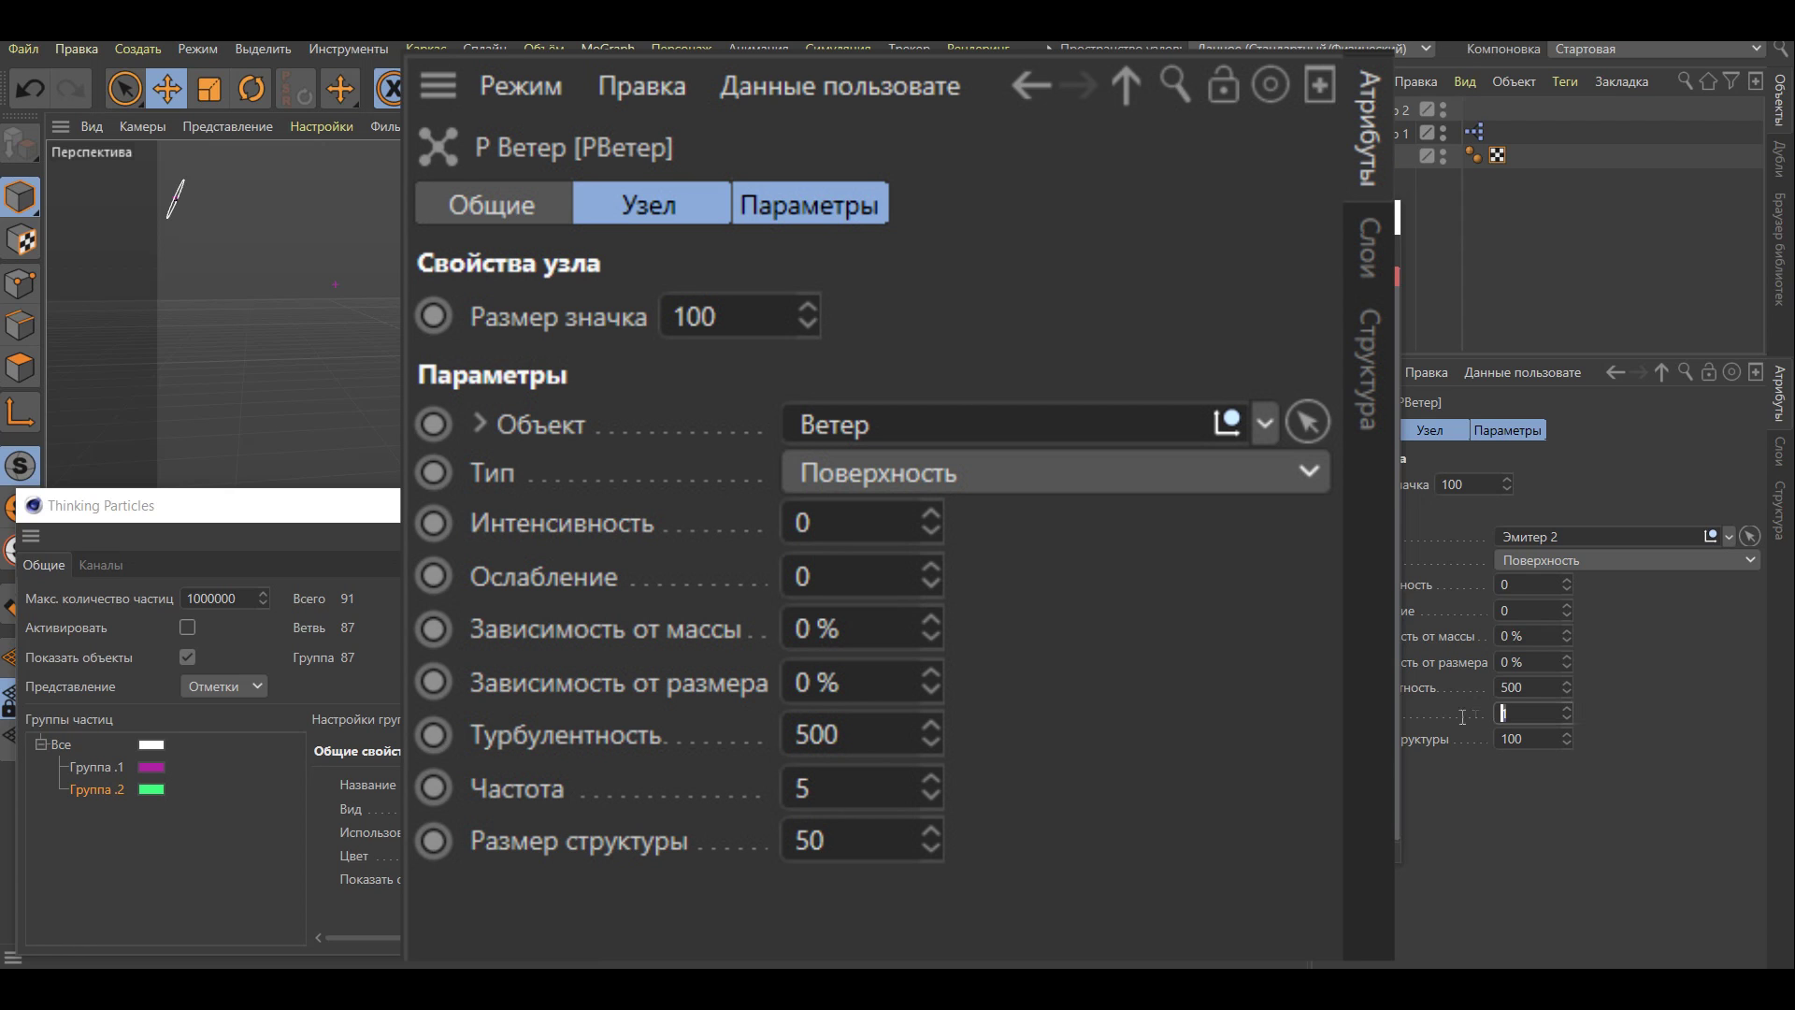
pyautogui.write('5')
pyautogui.press('Tab')
pyautogui.write('50')
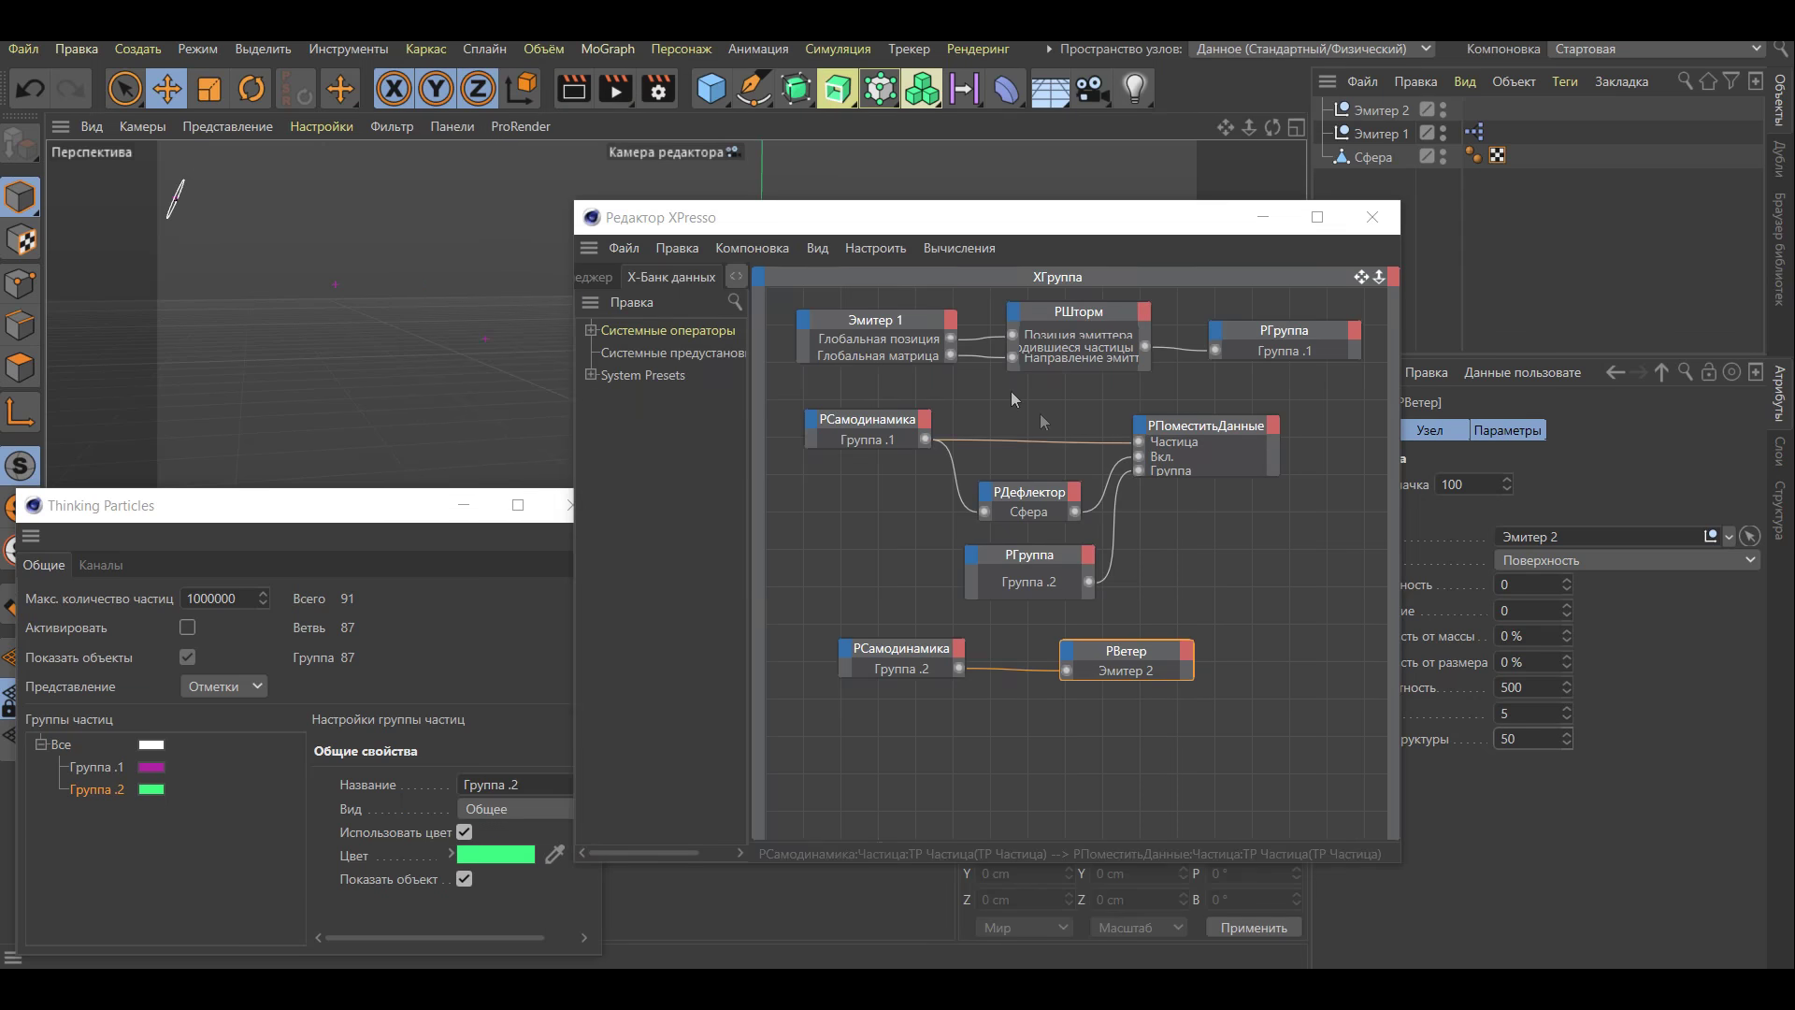
pyautogui.moveTo(1010, 232)
pyautogui.mouseDown()
pyautogui.moveTo(1440, 327)
pyautogui.moveTo(1619, 339)
pyautogui.mouseUp()
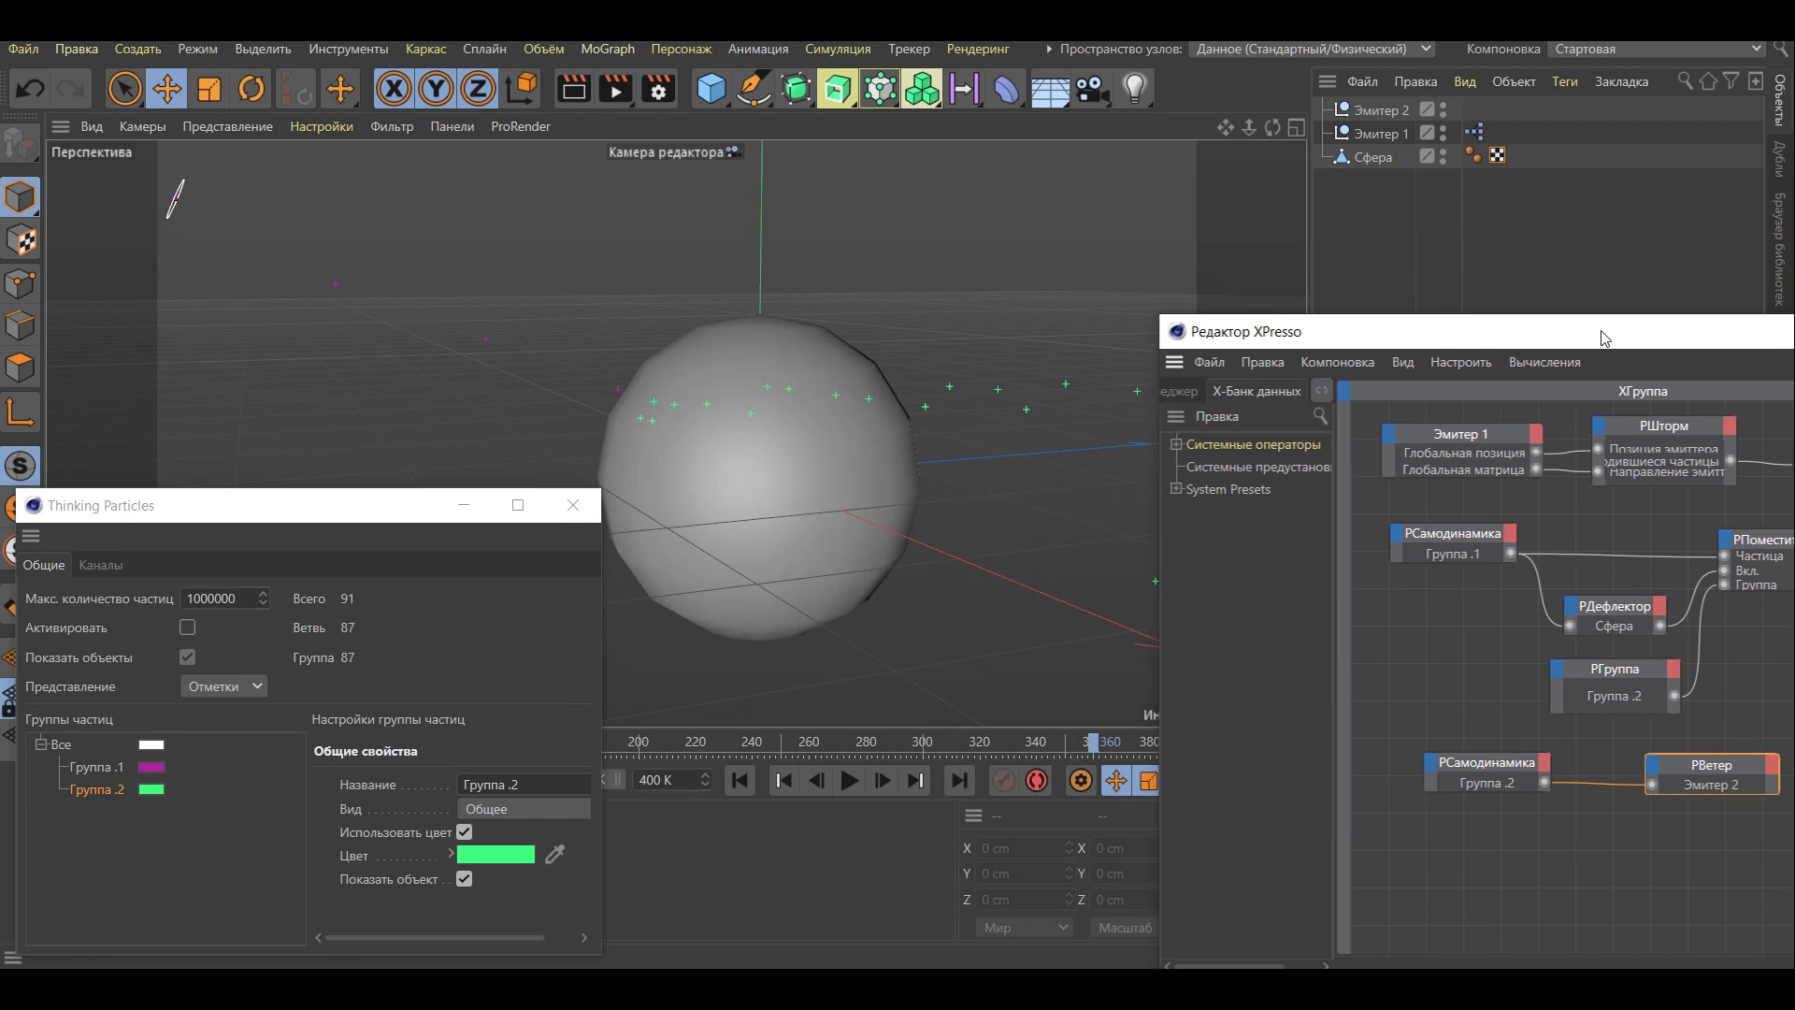
# Play and pause the simulation to check the turbulent particles, then float the XPresso editor
pyautogui.click(850, 784)
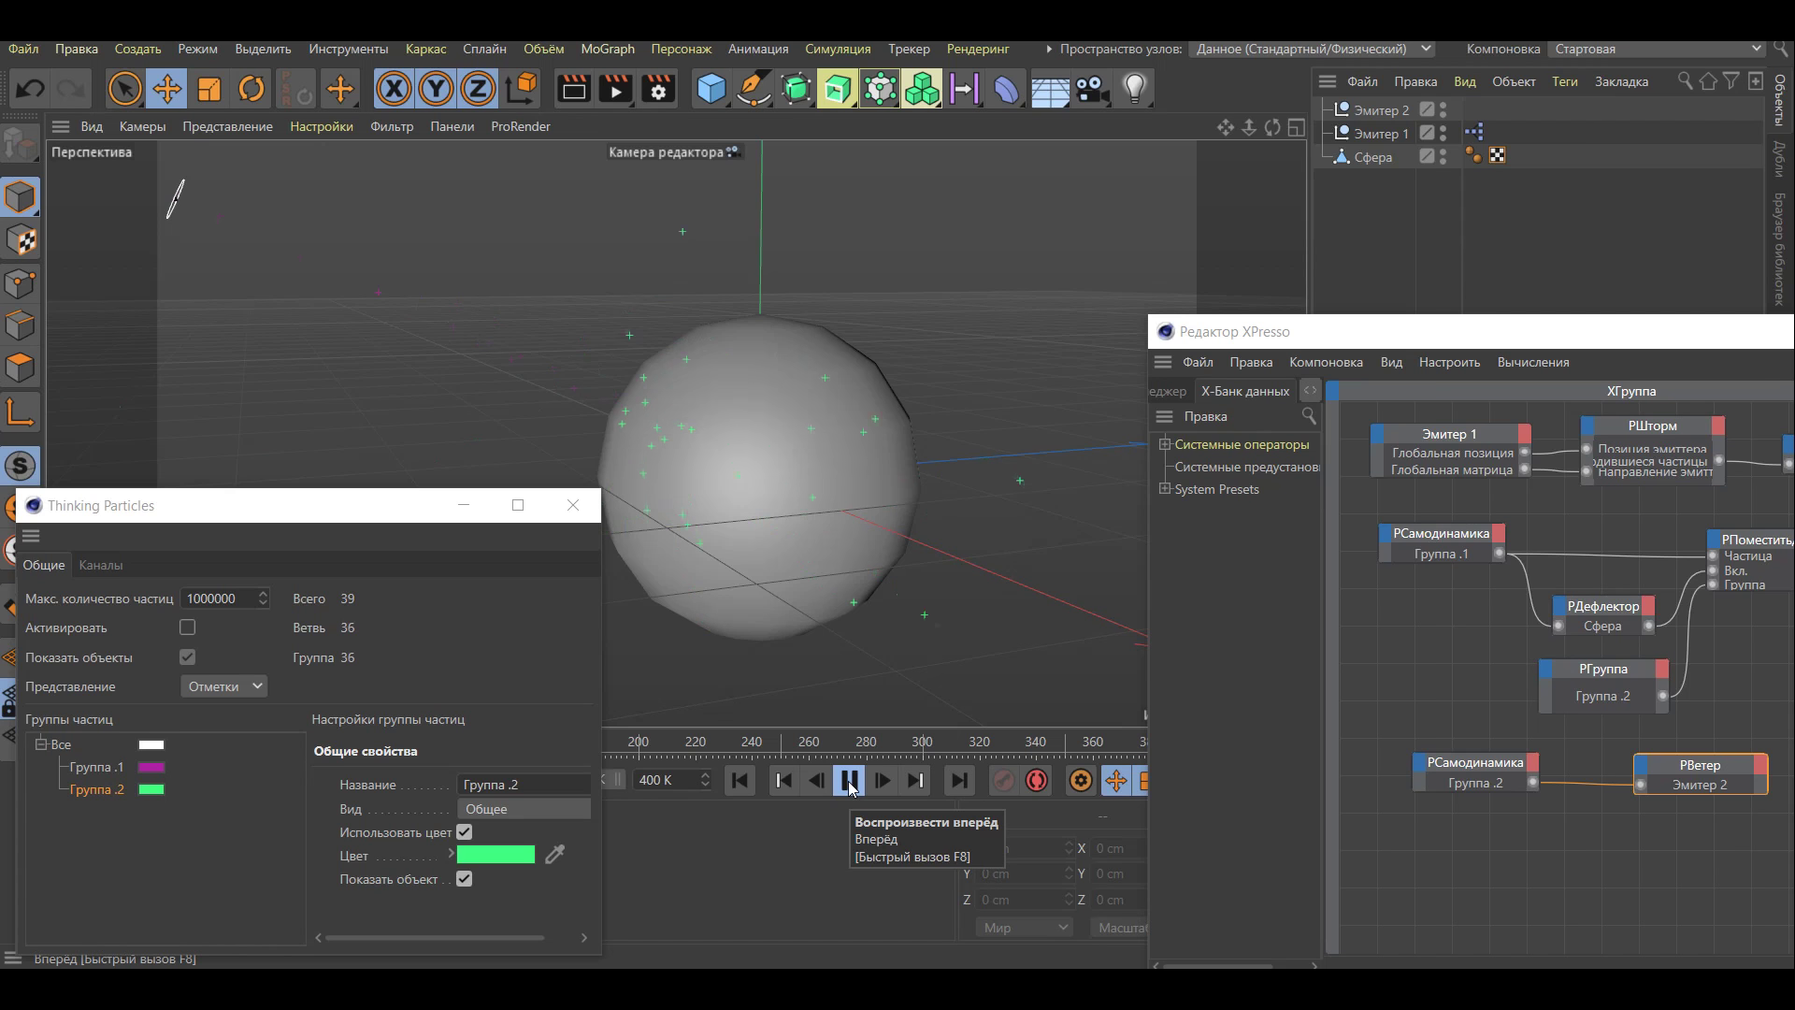
pyautogui.click(850, 787)
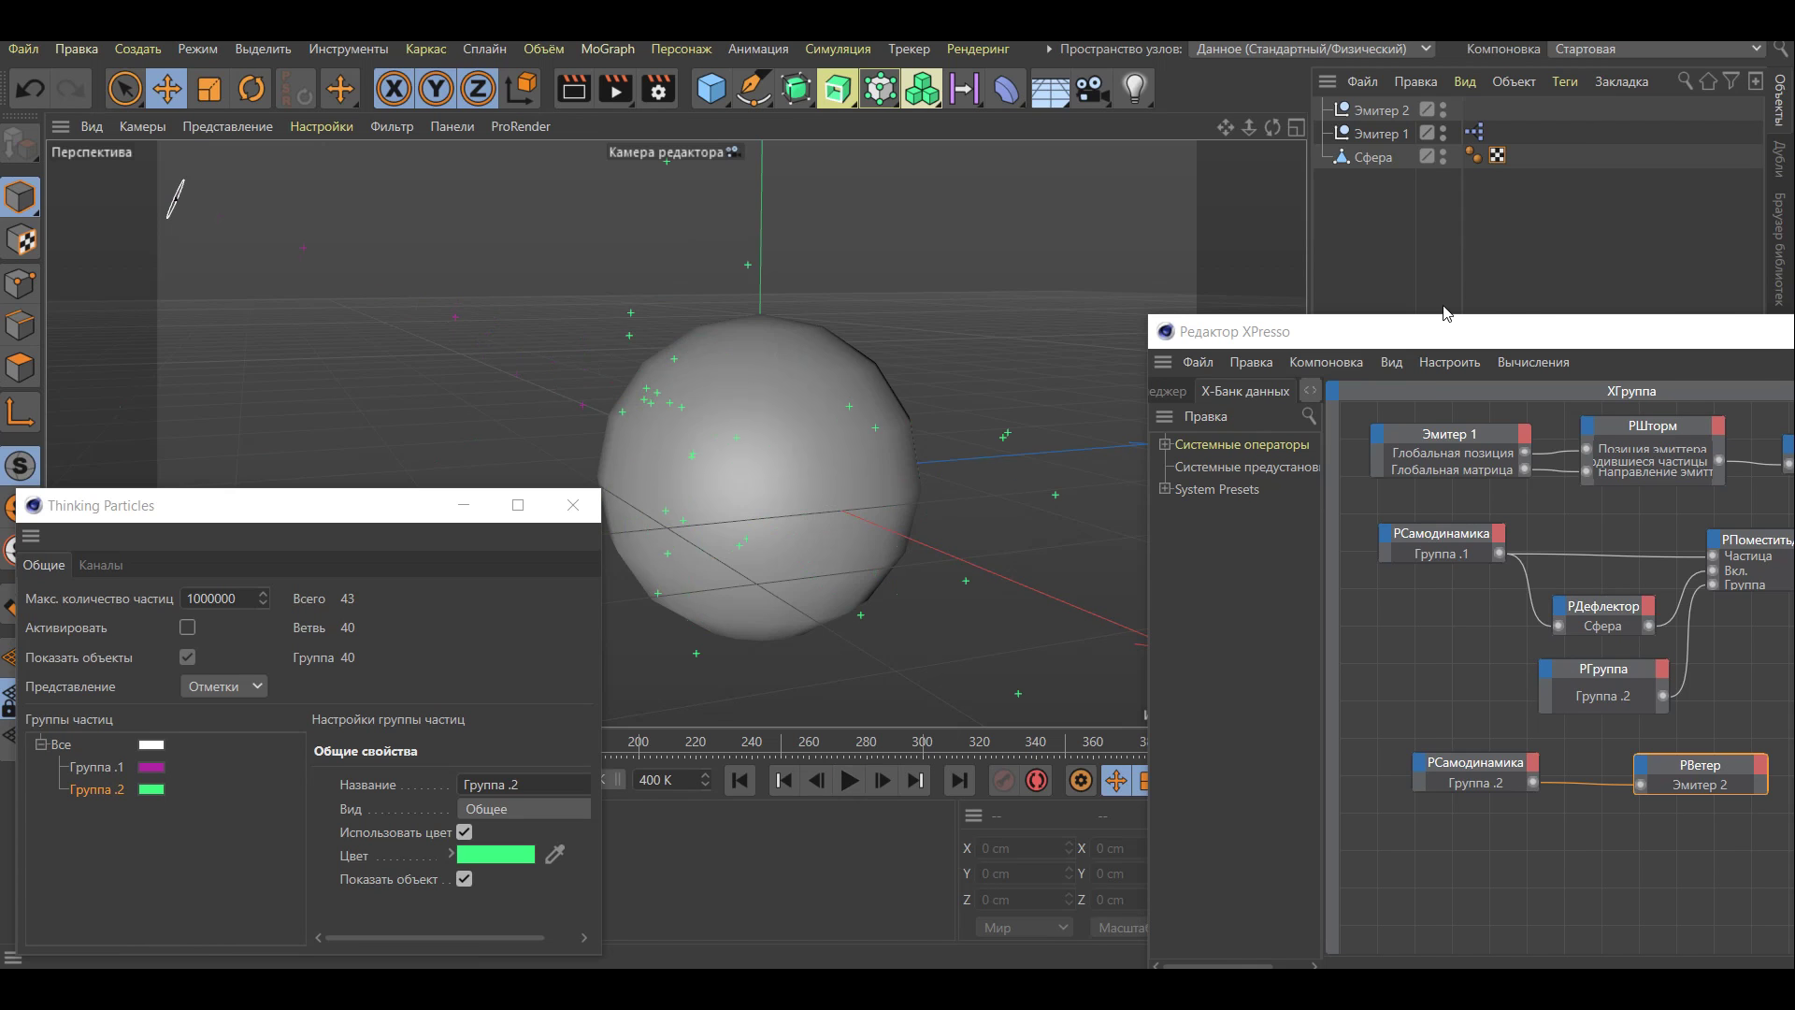
pyautogui.moveTo(1375, 331); pyautogui.dragTo(851, 98)
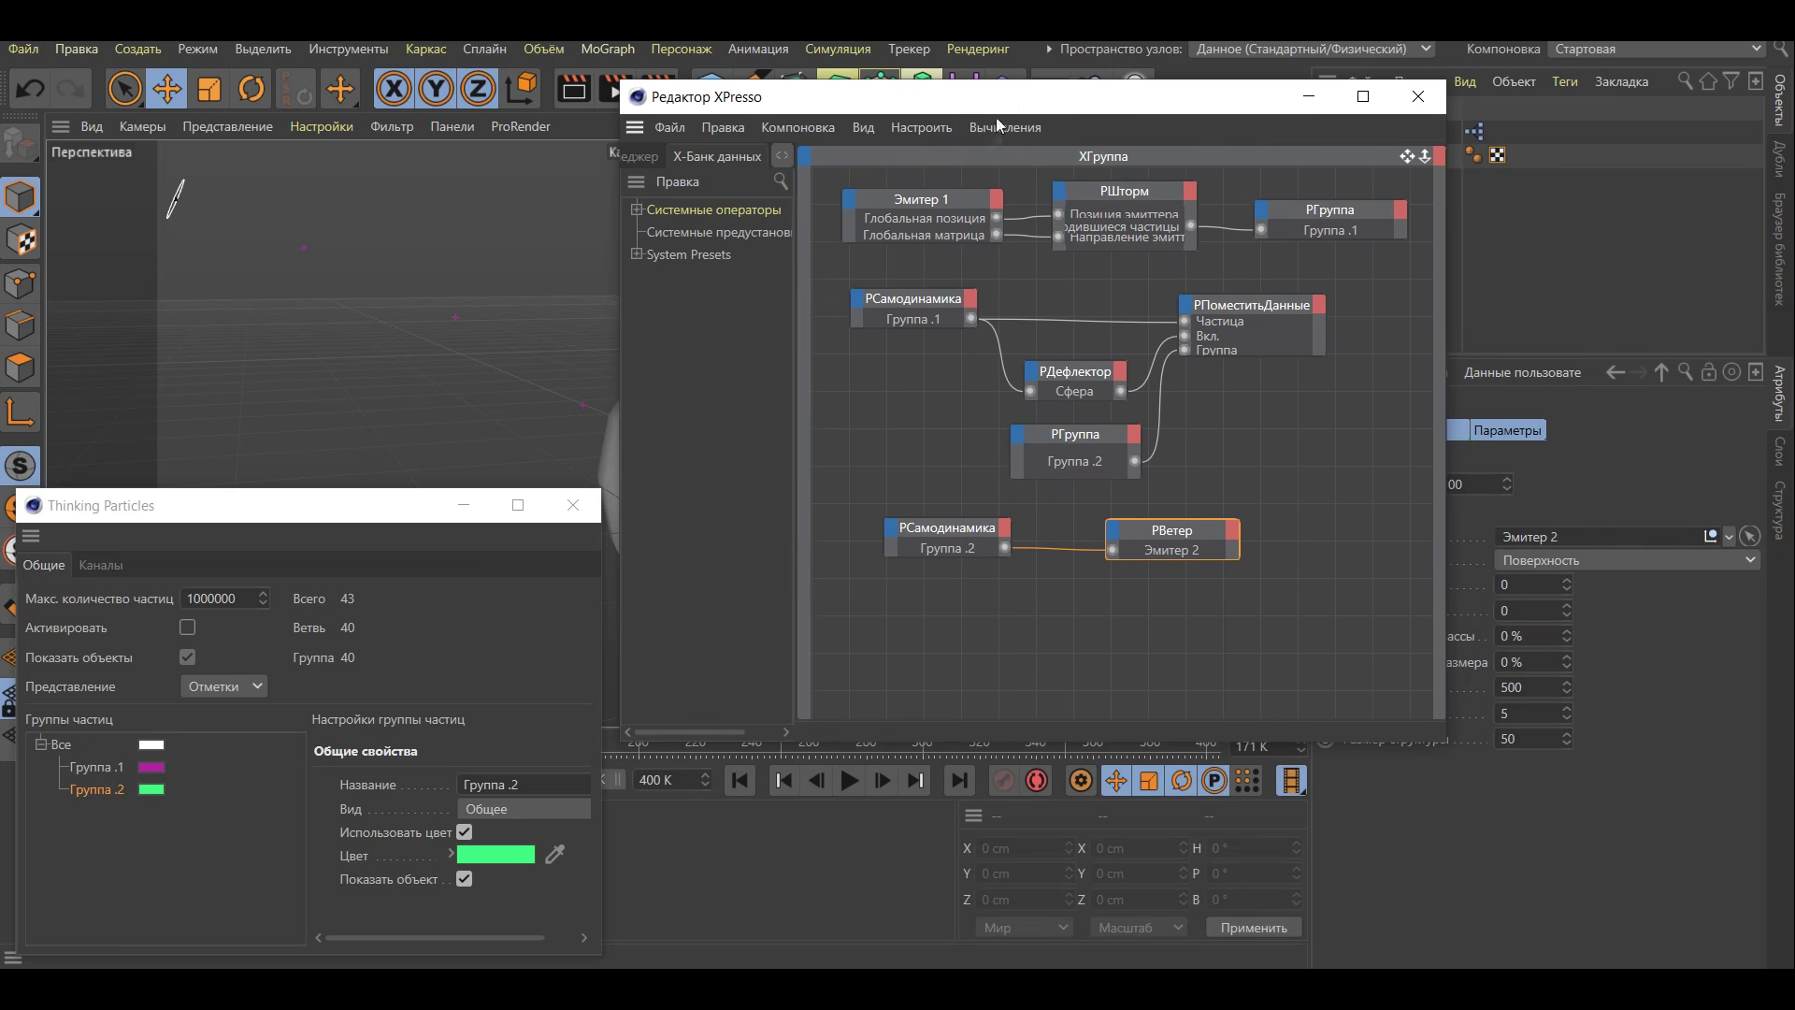
# Add a second РПоместитьДанные node wired from Группа .2 into its Группа port, plus a РЧитатьДанные node
pyautogui.click(1060, 643)
pyautogui.rightClick(1097, 635)
pyautogui.moveTo(1186, 646)
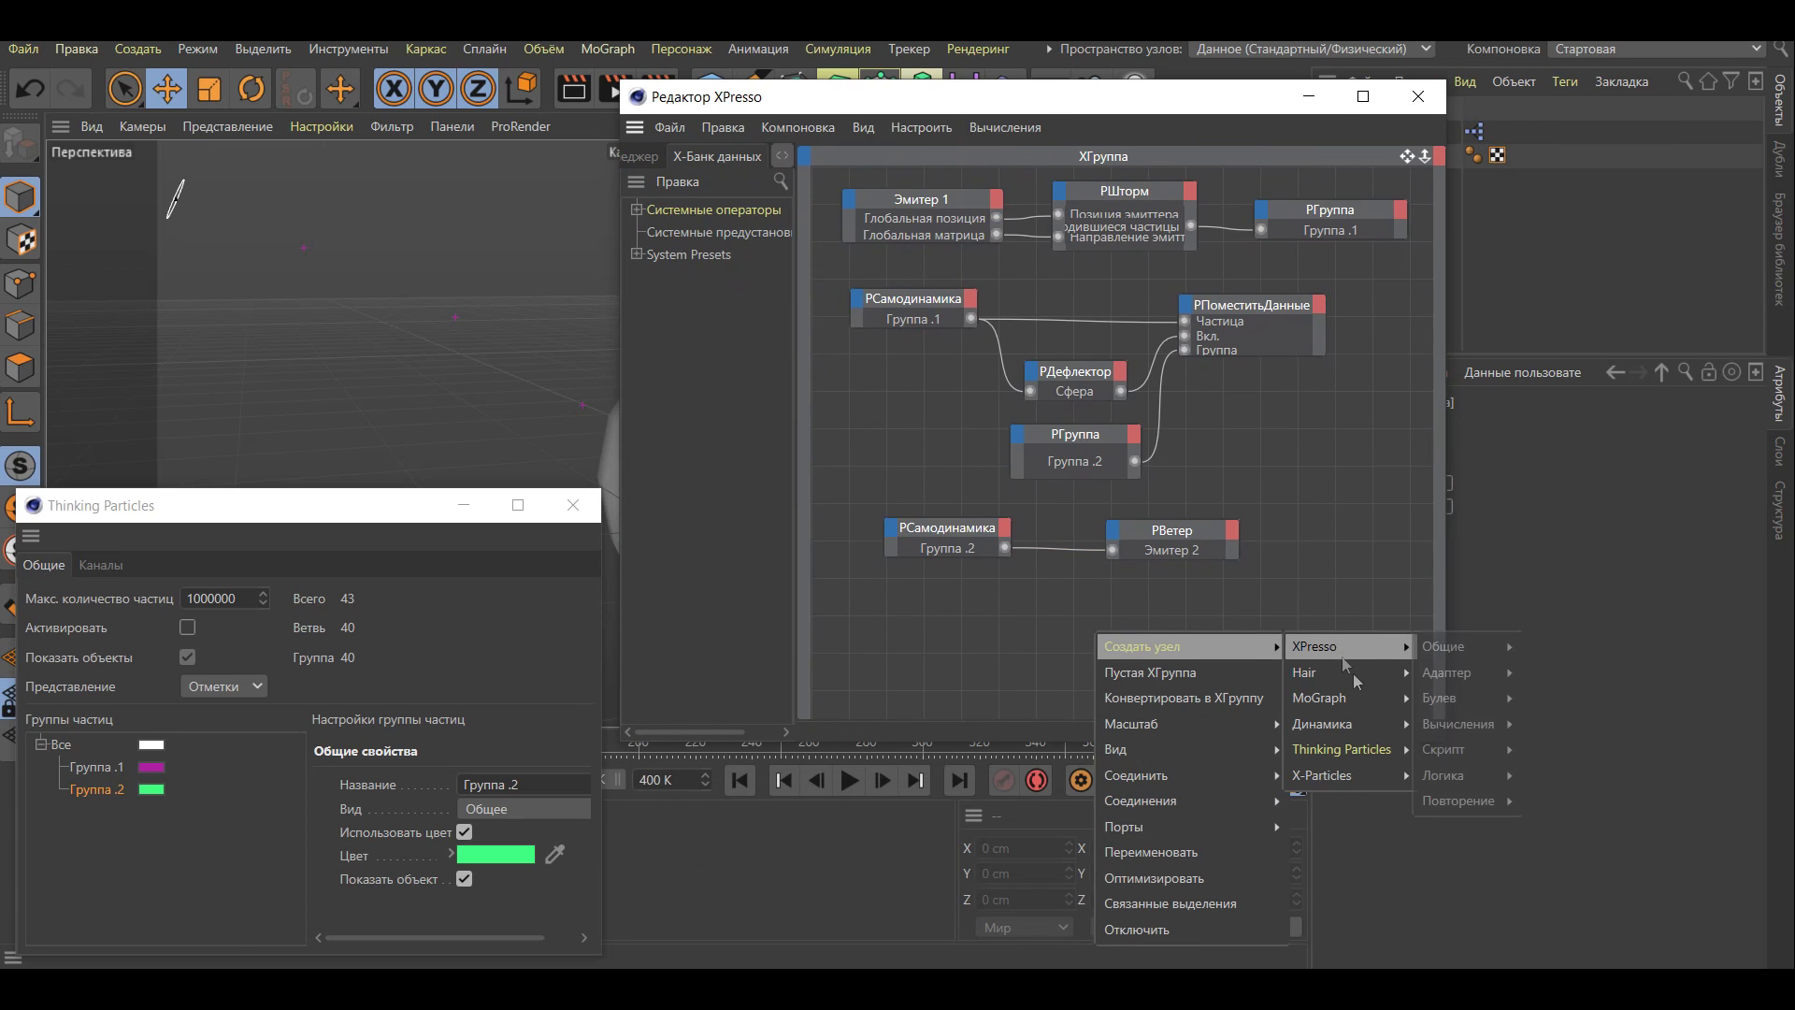
pyautogui.moveTo(1341, 749)
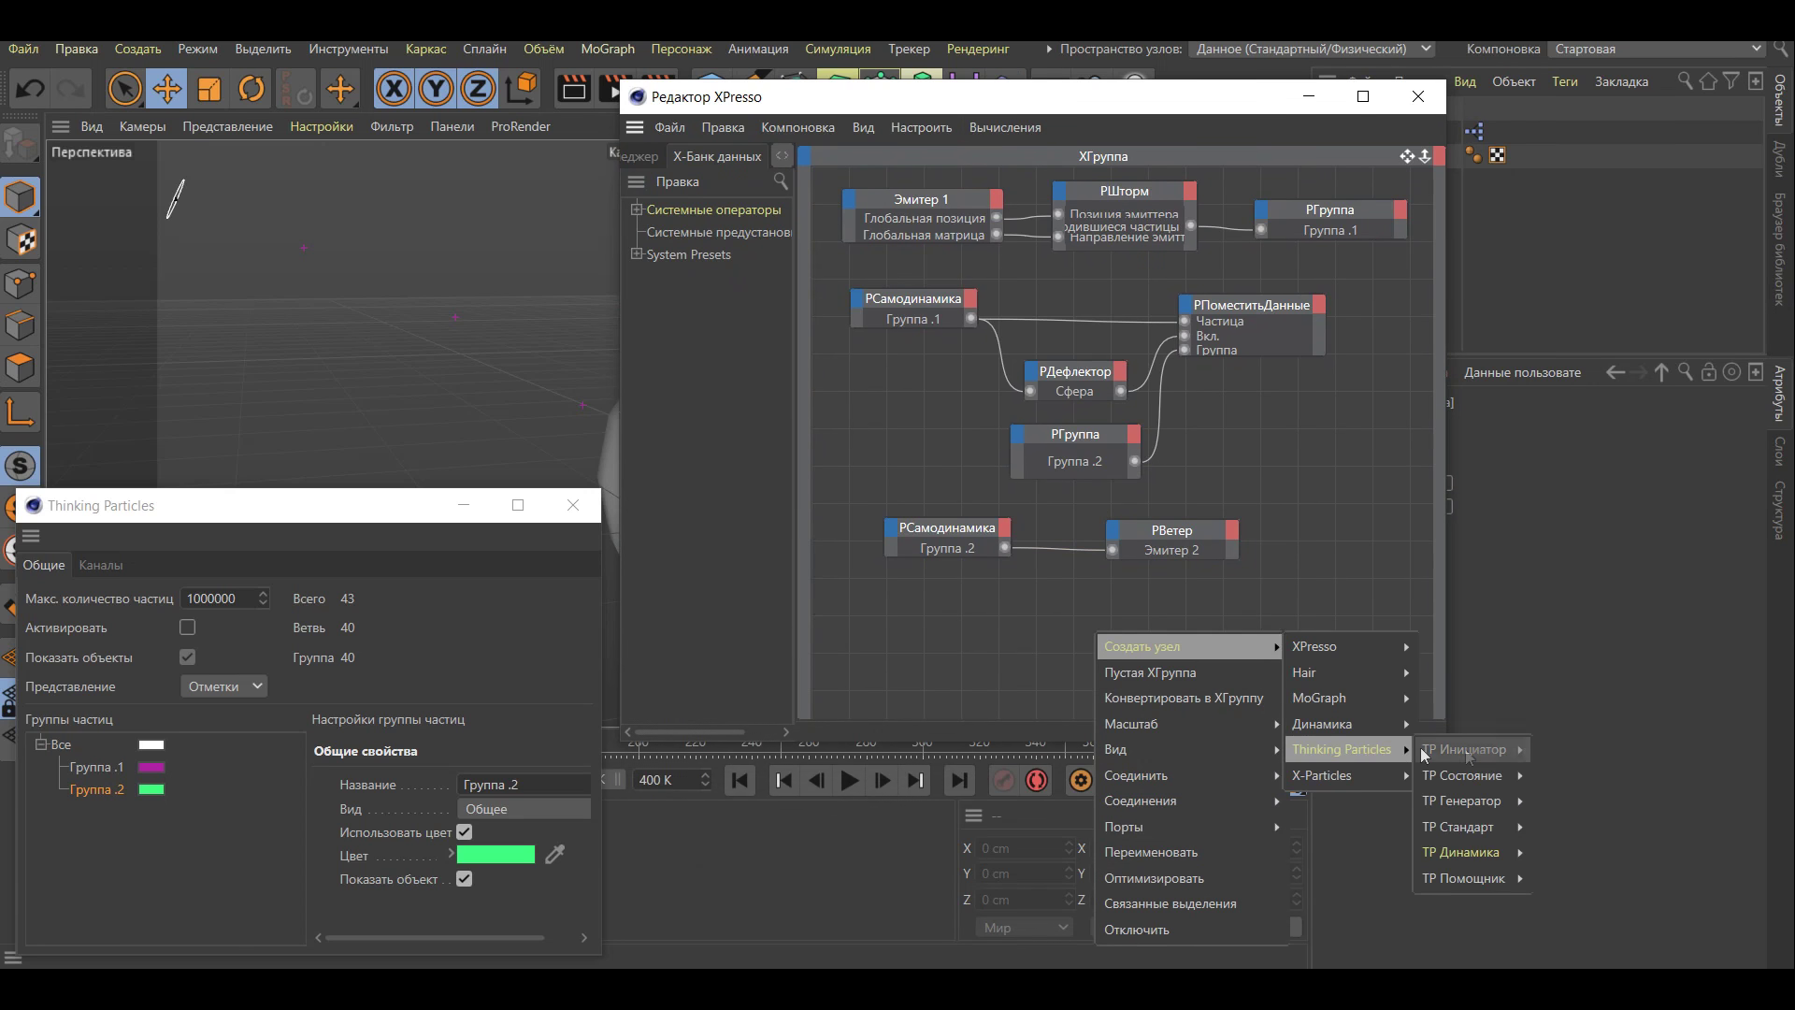
pyautogui.moveTo(1466, 826)
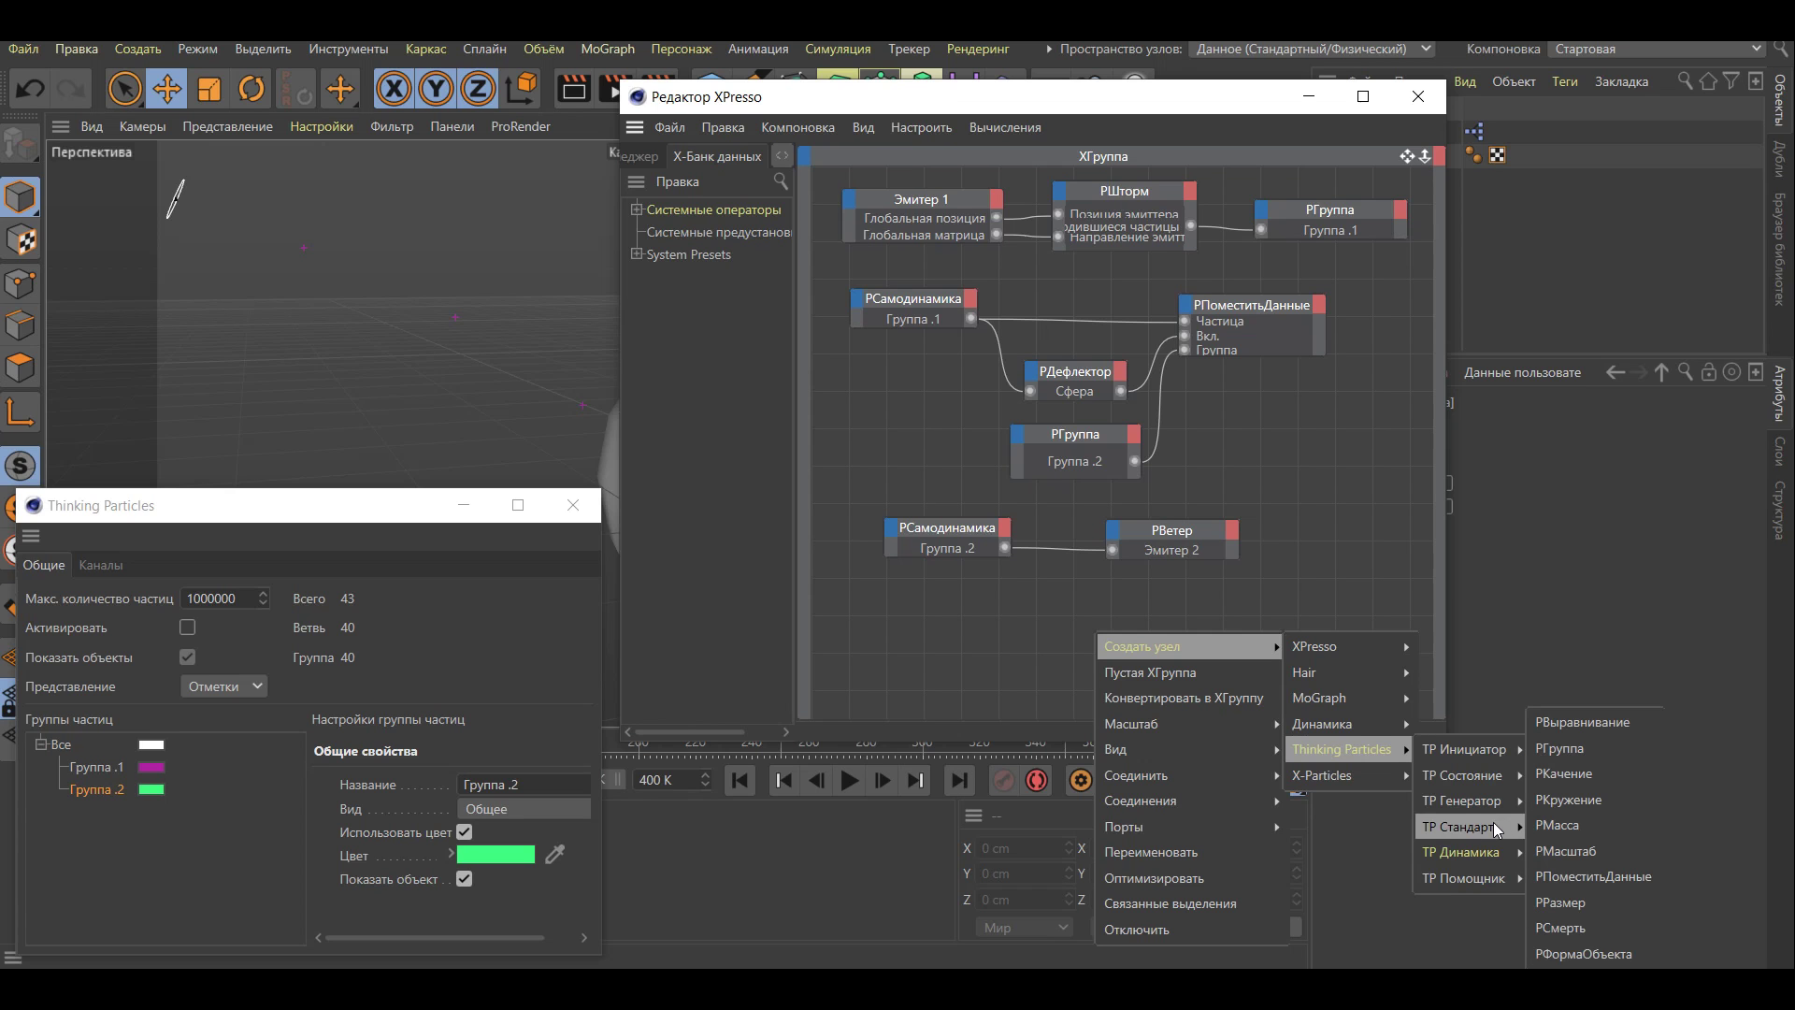
pyautogui.click(1585, 883)
pyautogui.moveTo(1093, 631)
pyautogui.mouseDown()
pyautogui.moveTo(1376, 558)
pyautogui.moveTo(1362, 496)
pyautogui.mouseUp()
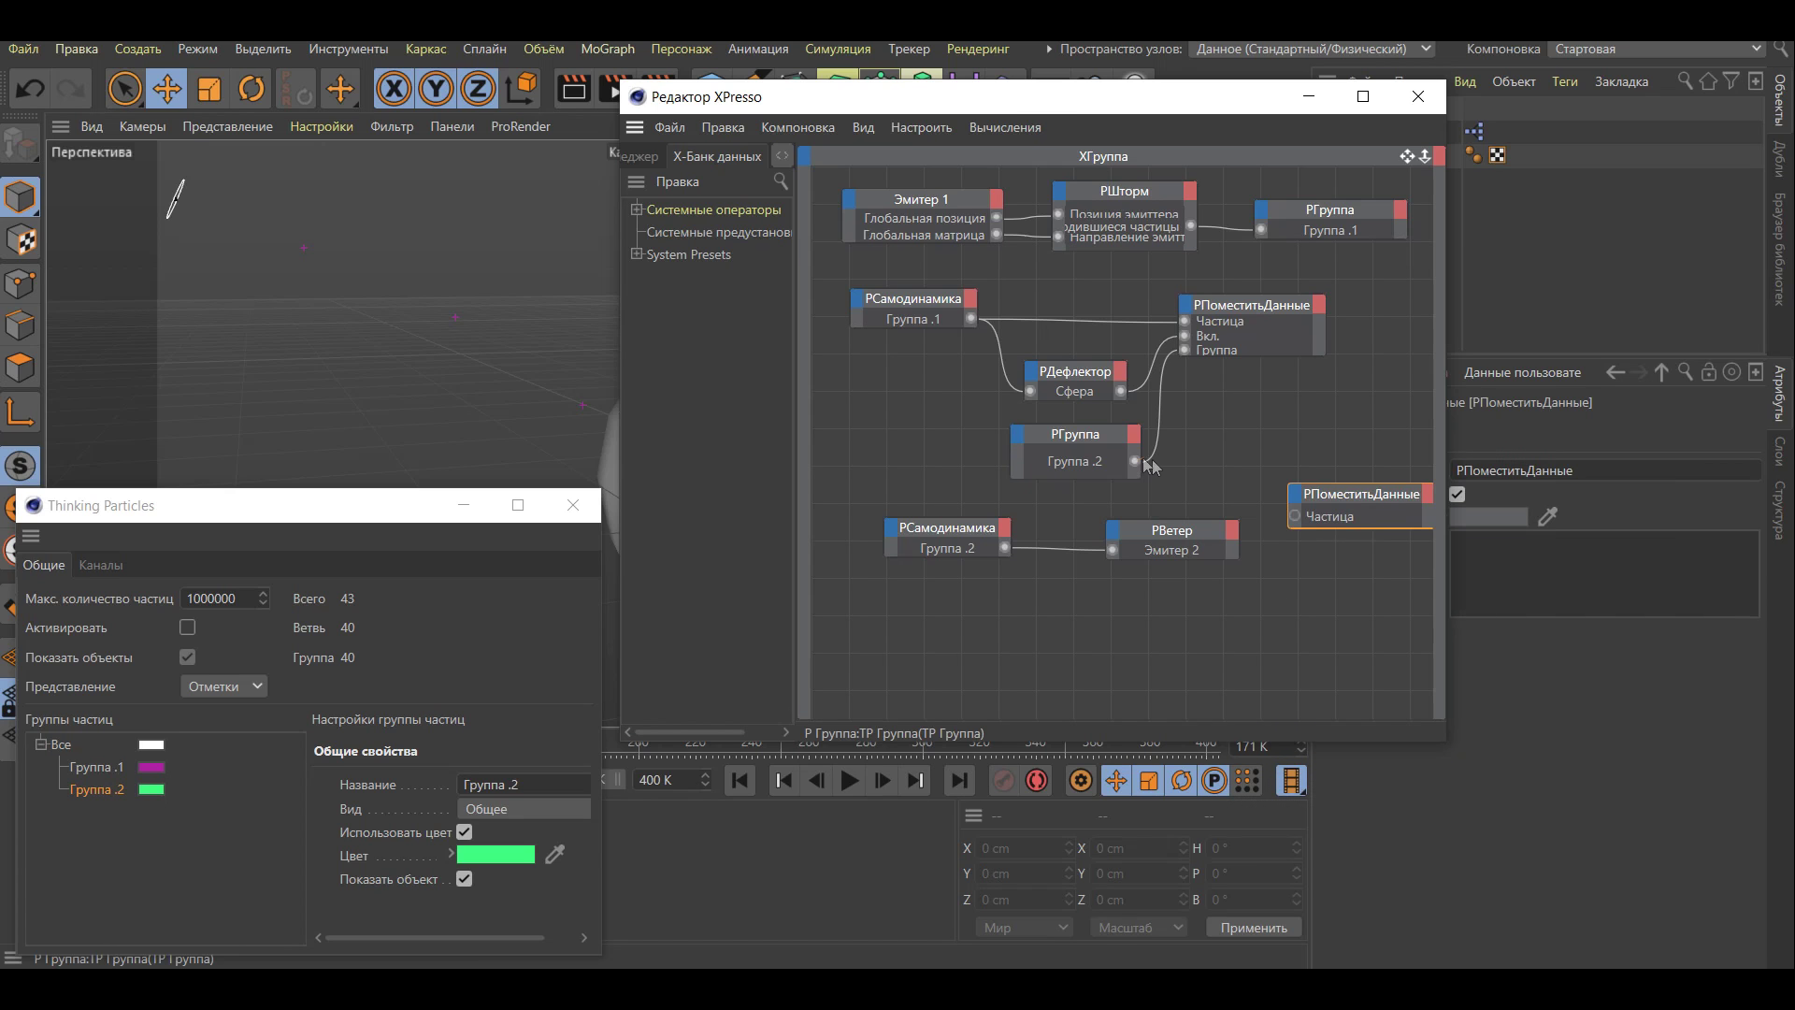
pyautogui.moveTo(1281, 496); pyautogui.dragTo(1297, 503)
pyautogui.moveTo(1293, 497); pyautogui.dragTo(1293, 496)
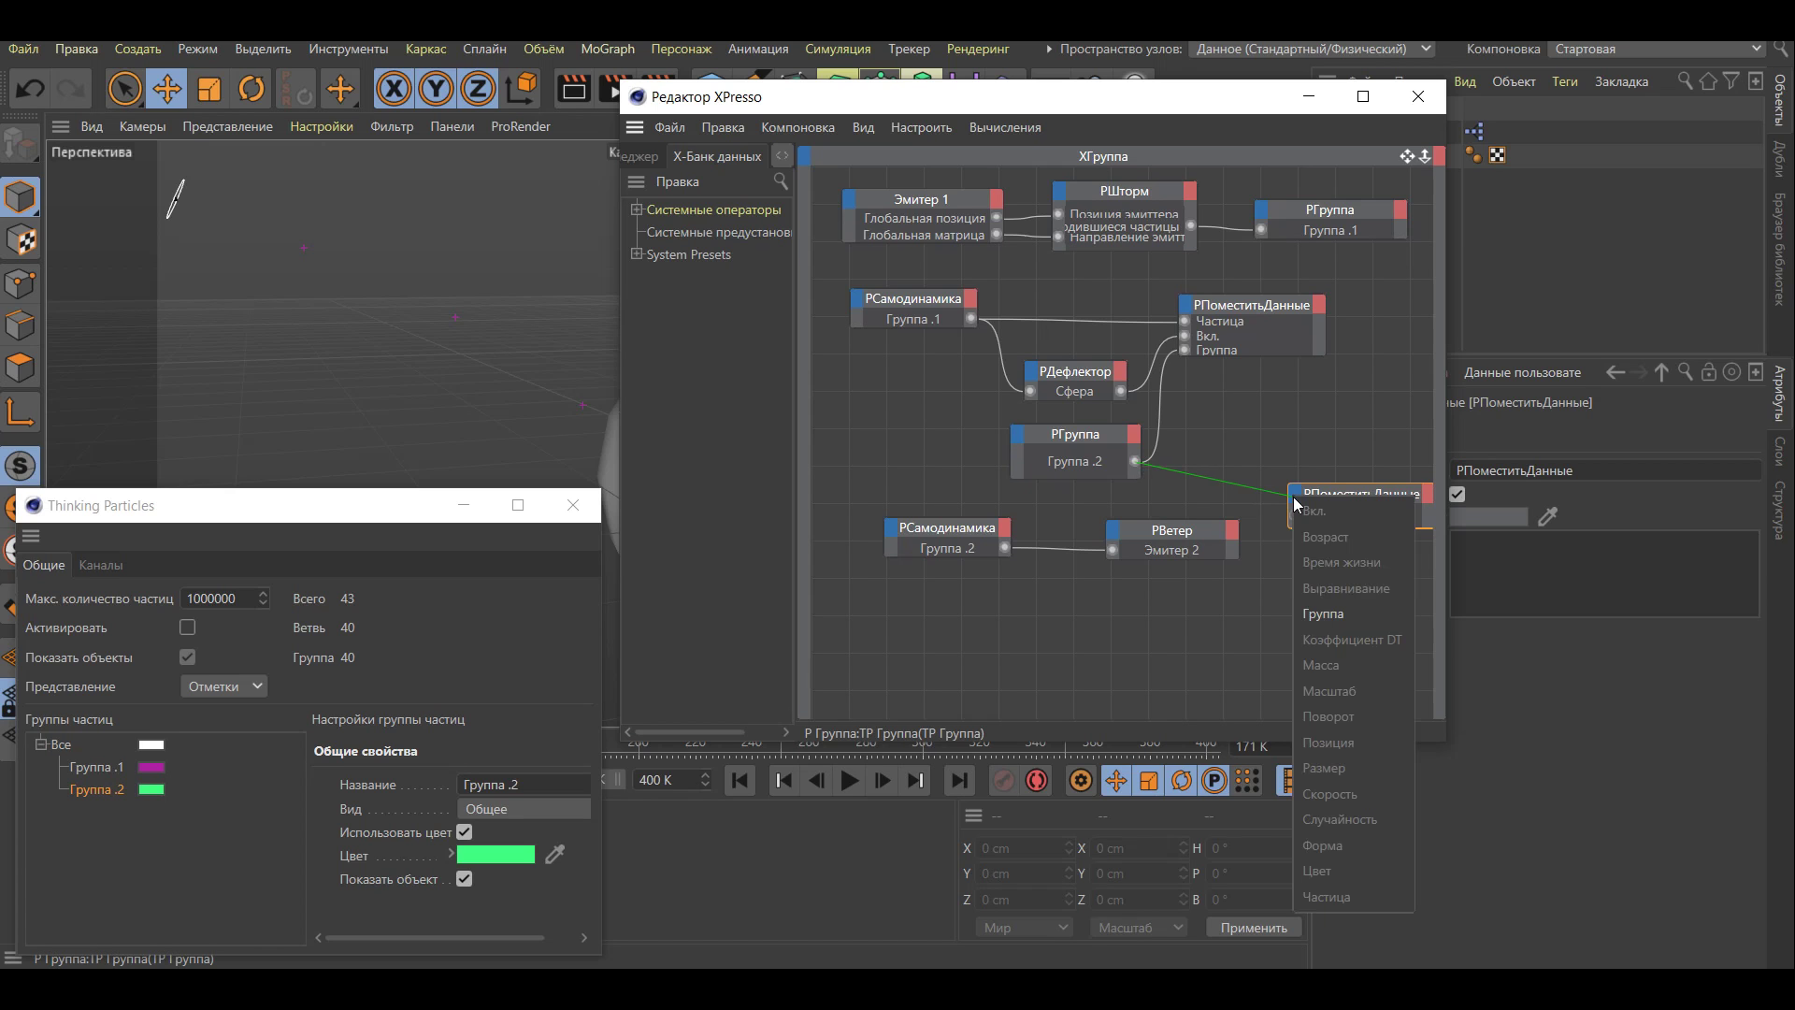
pyautogui.click(1333, 617)
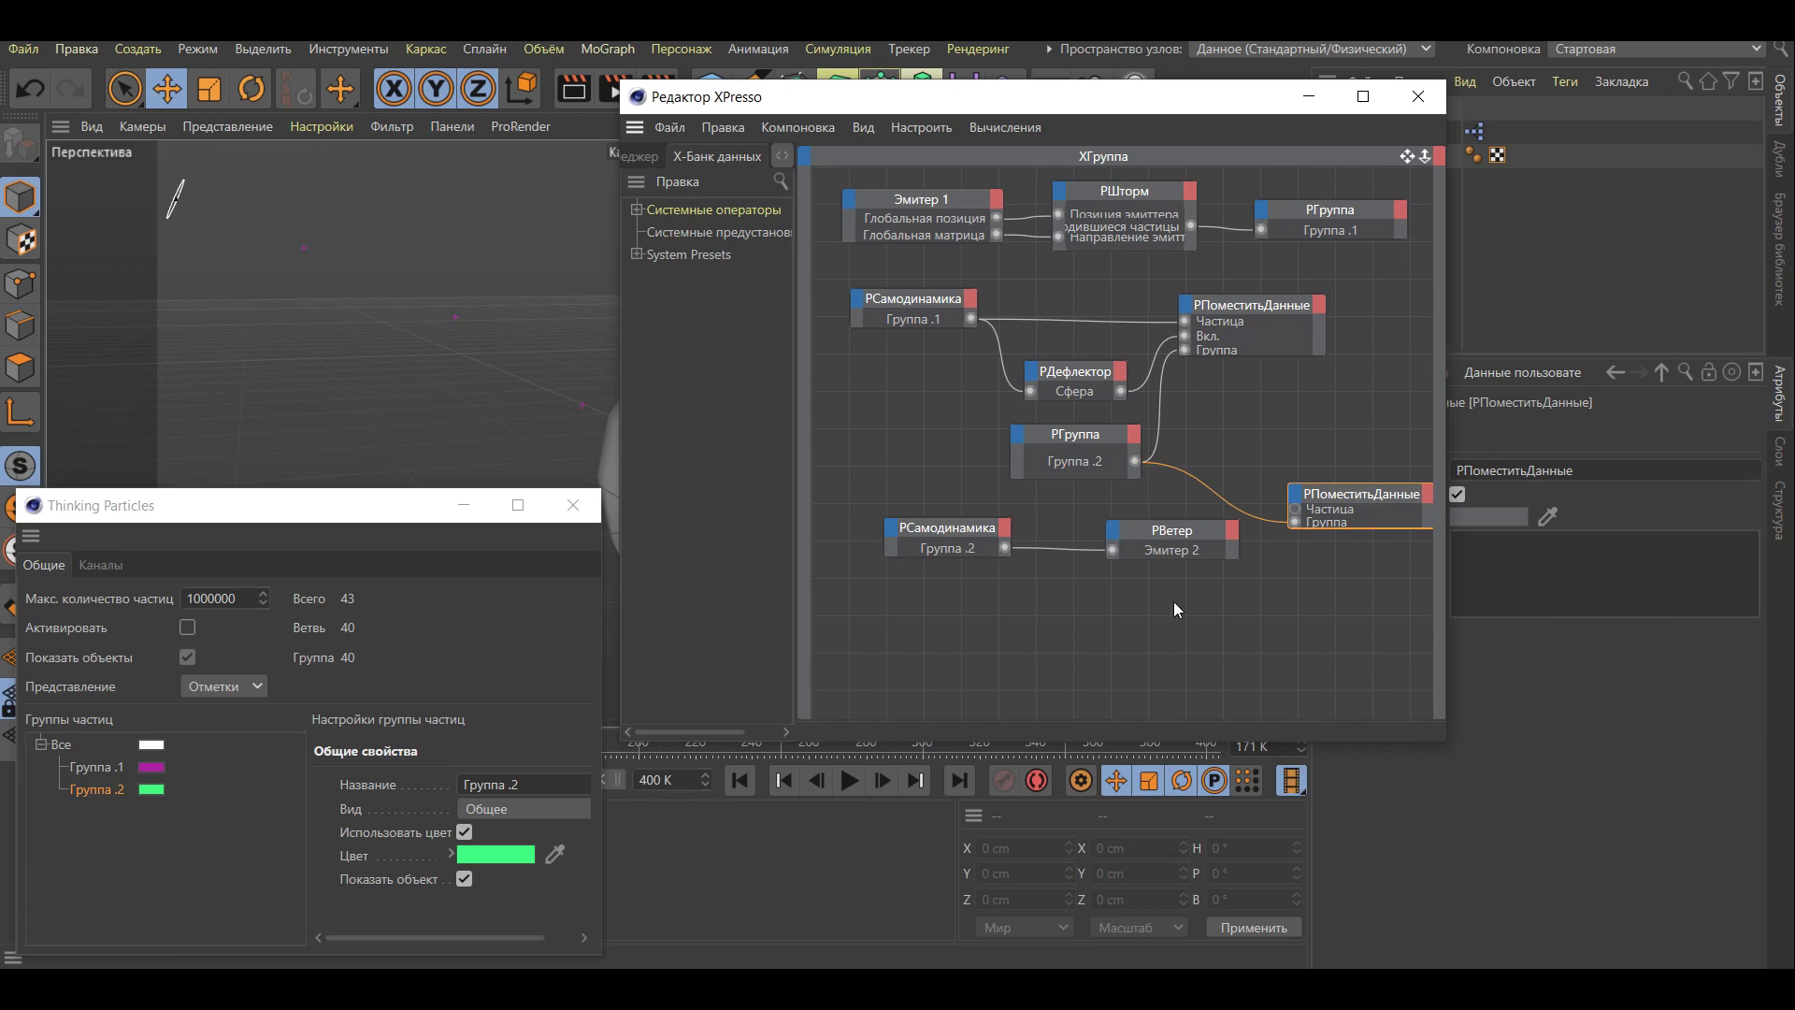
pyautogui.rightClick(1146, 616)
pyautogui.moveTo(1389, 731)
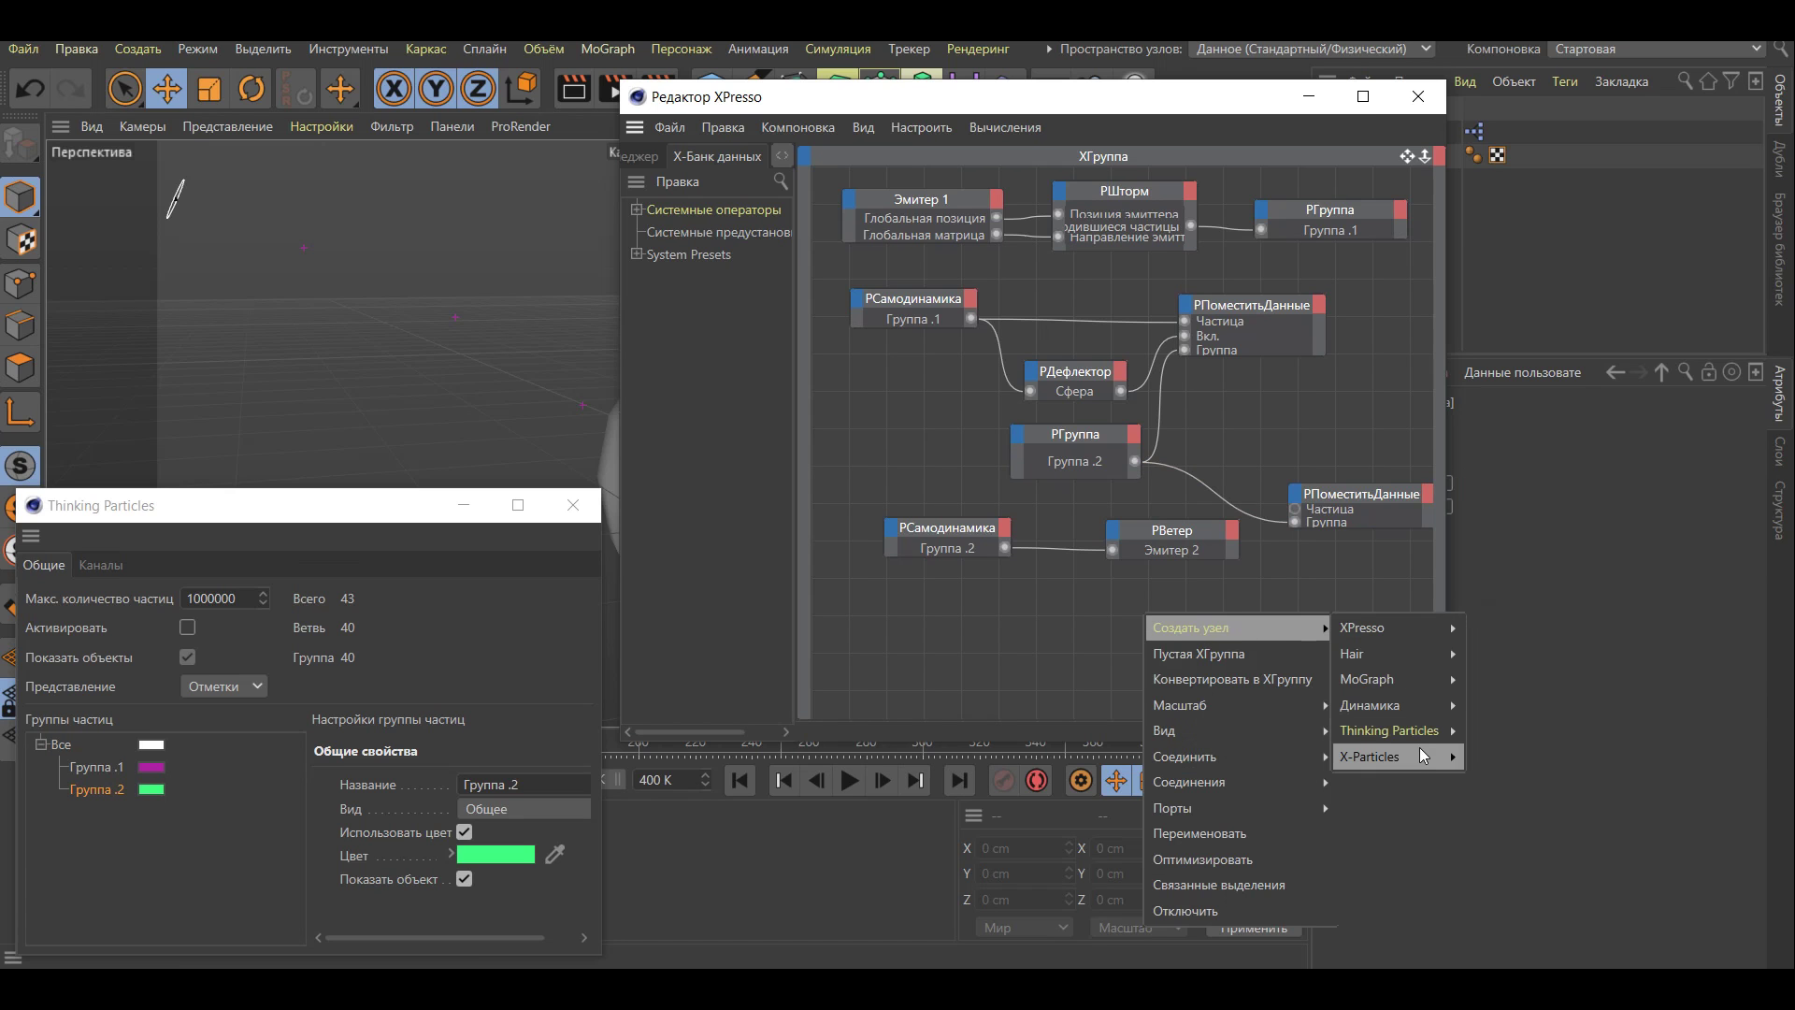
pyautogui.moveTo(1512, 858)
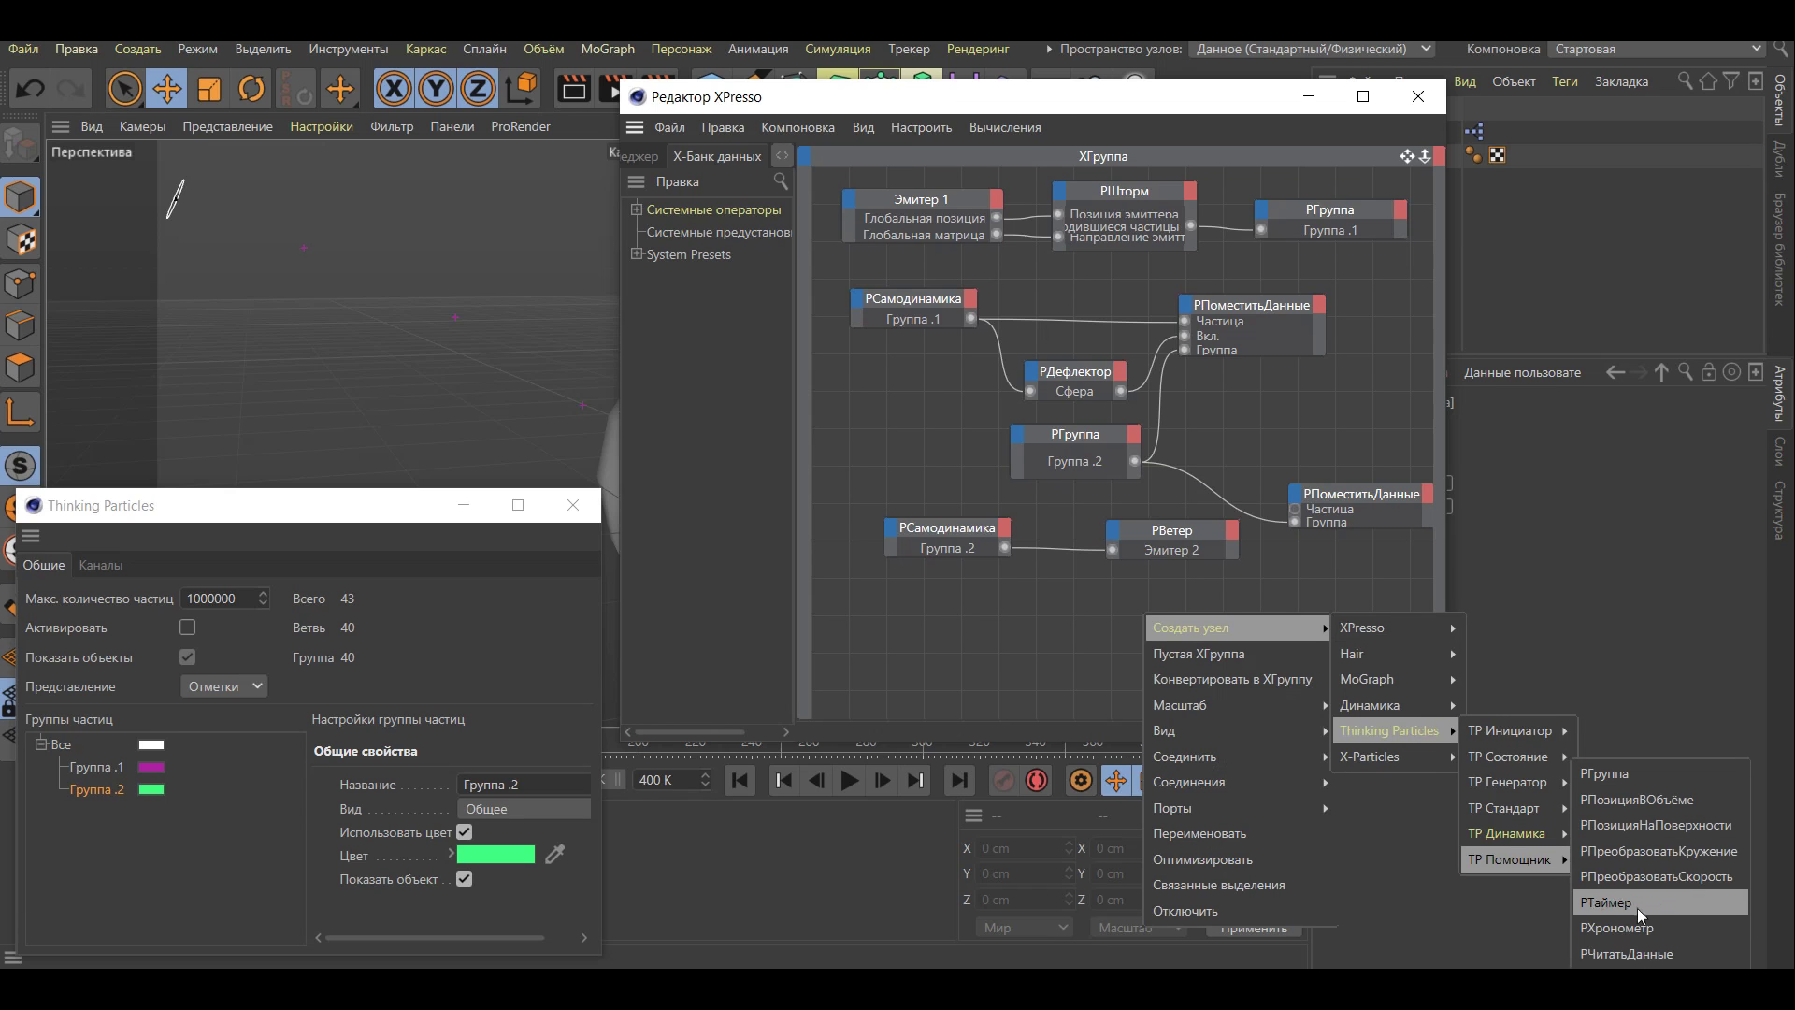
pyautogui.click(1641, 956)
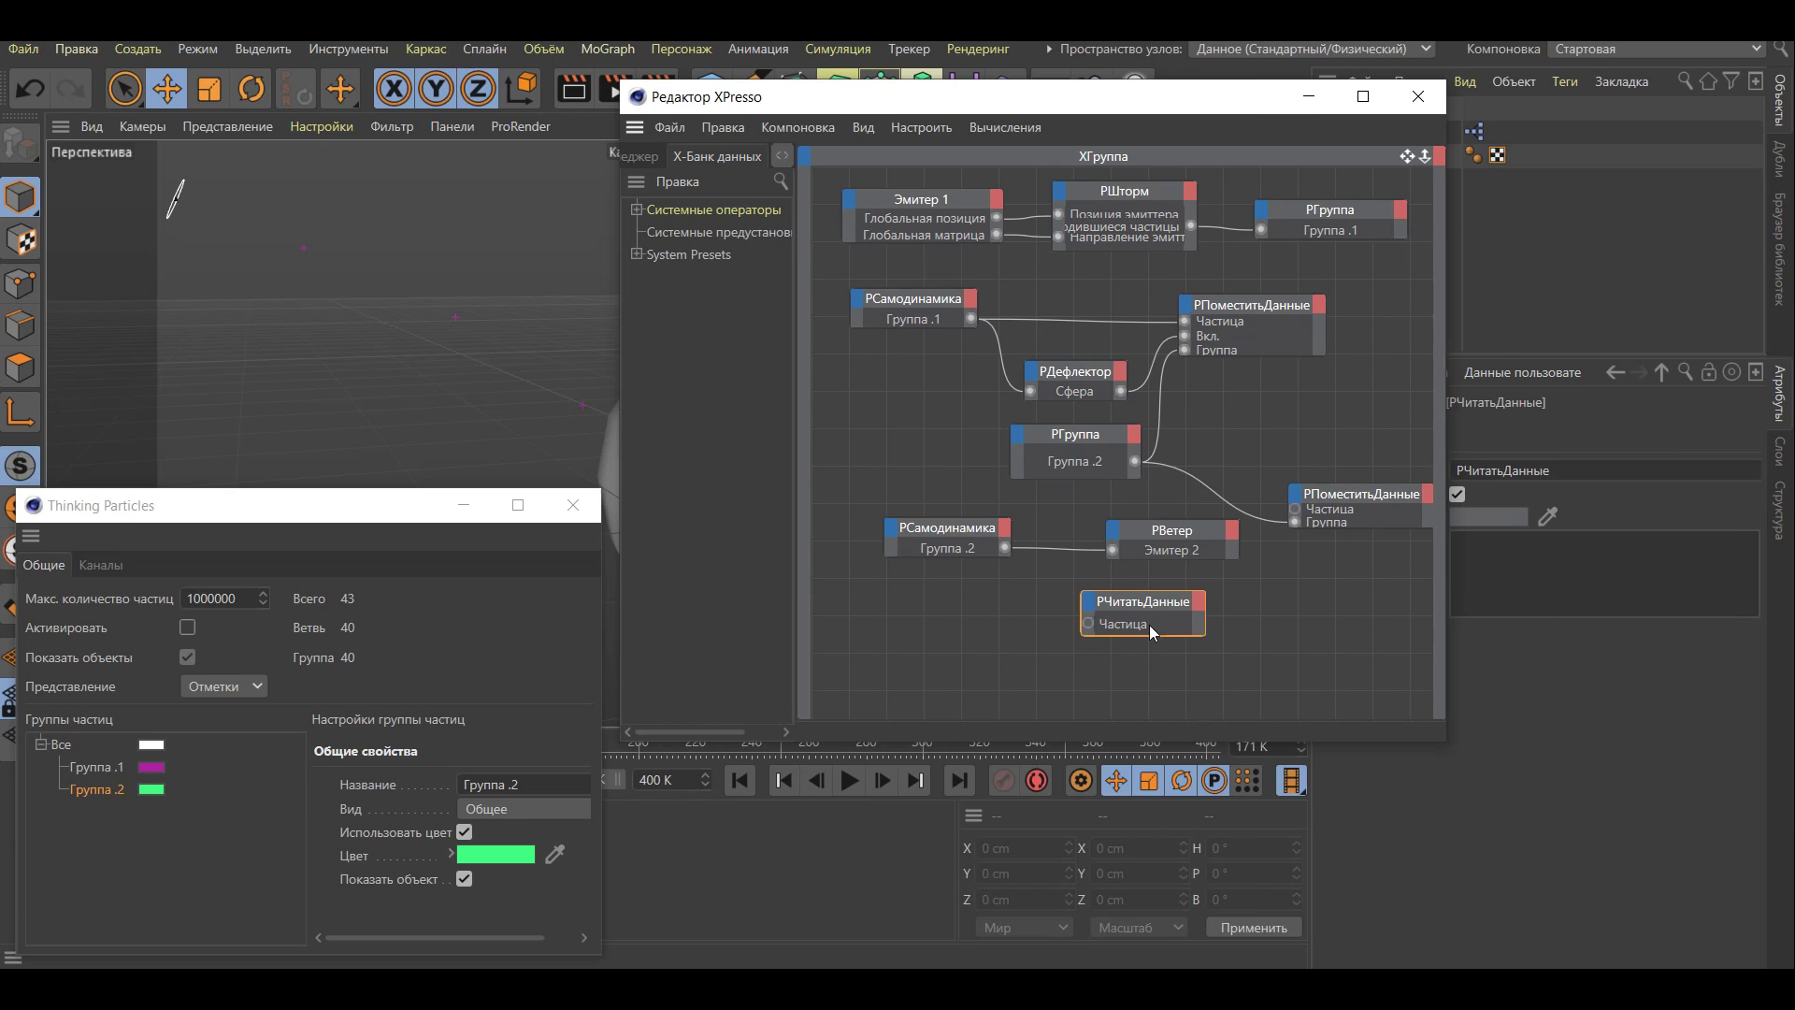
# Feed Группа .2 particles into РЧитатьДанные's Частица input and add its Позиция output port
pyautogui.moveTo(1005, 548); pyautogui.dragTo(1092, 633)
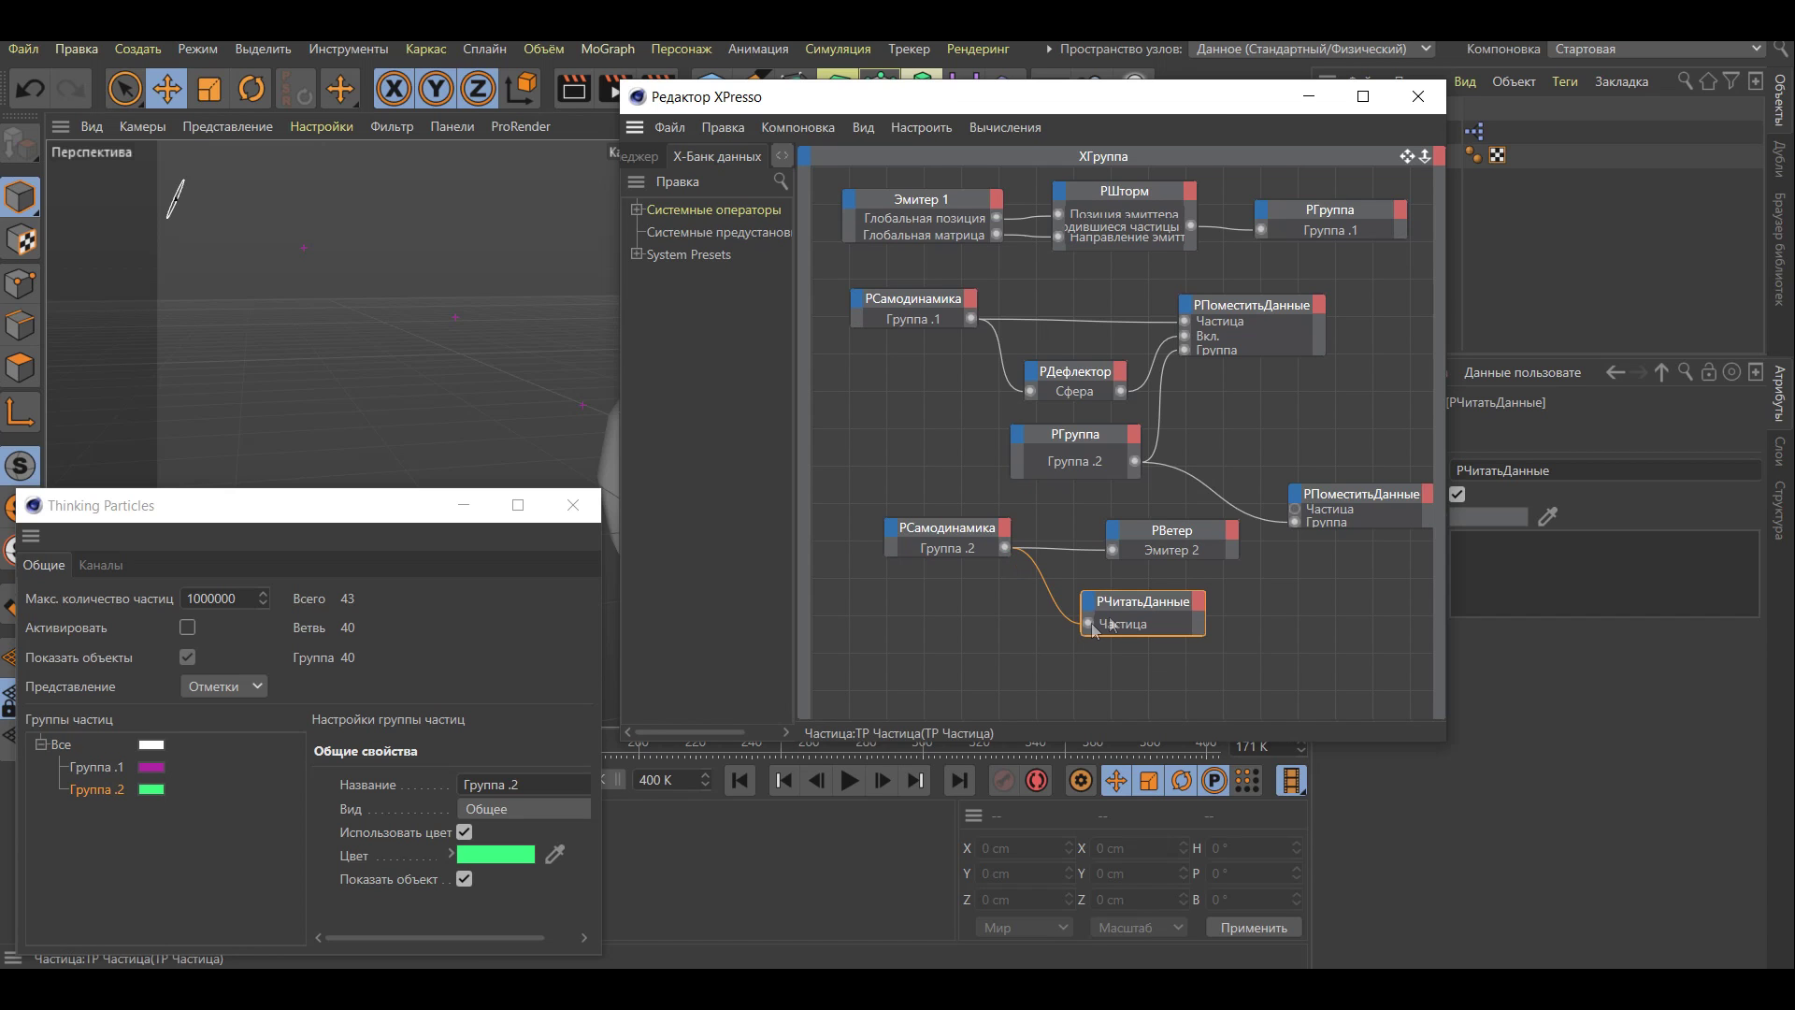
pyautogui.click(1200, 602)
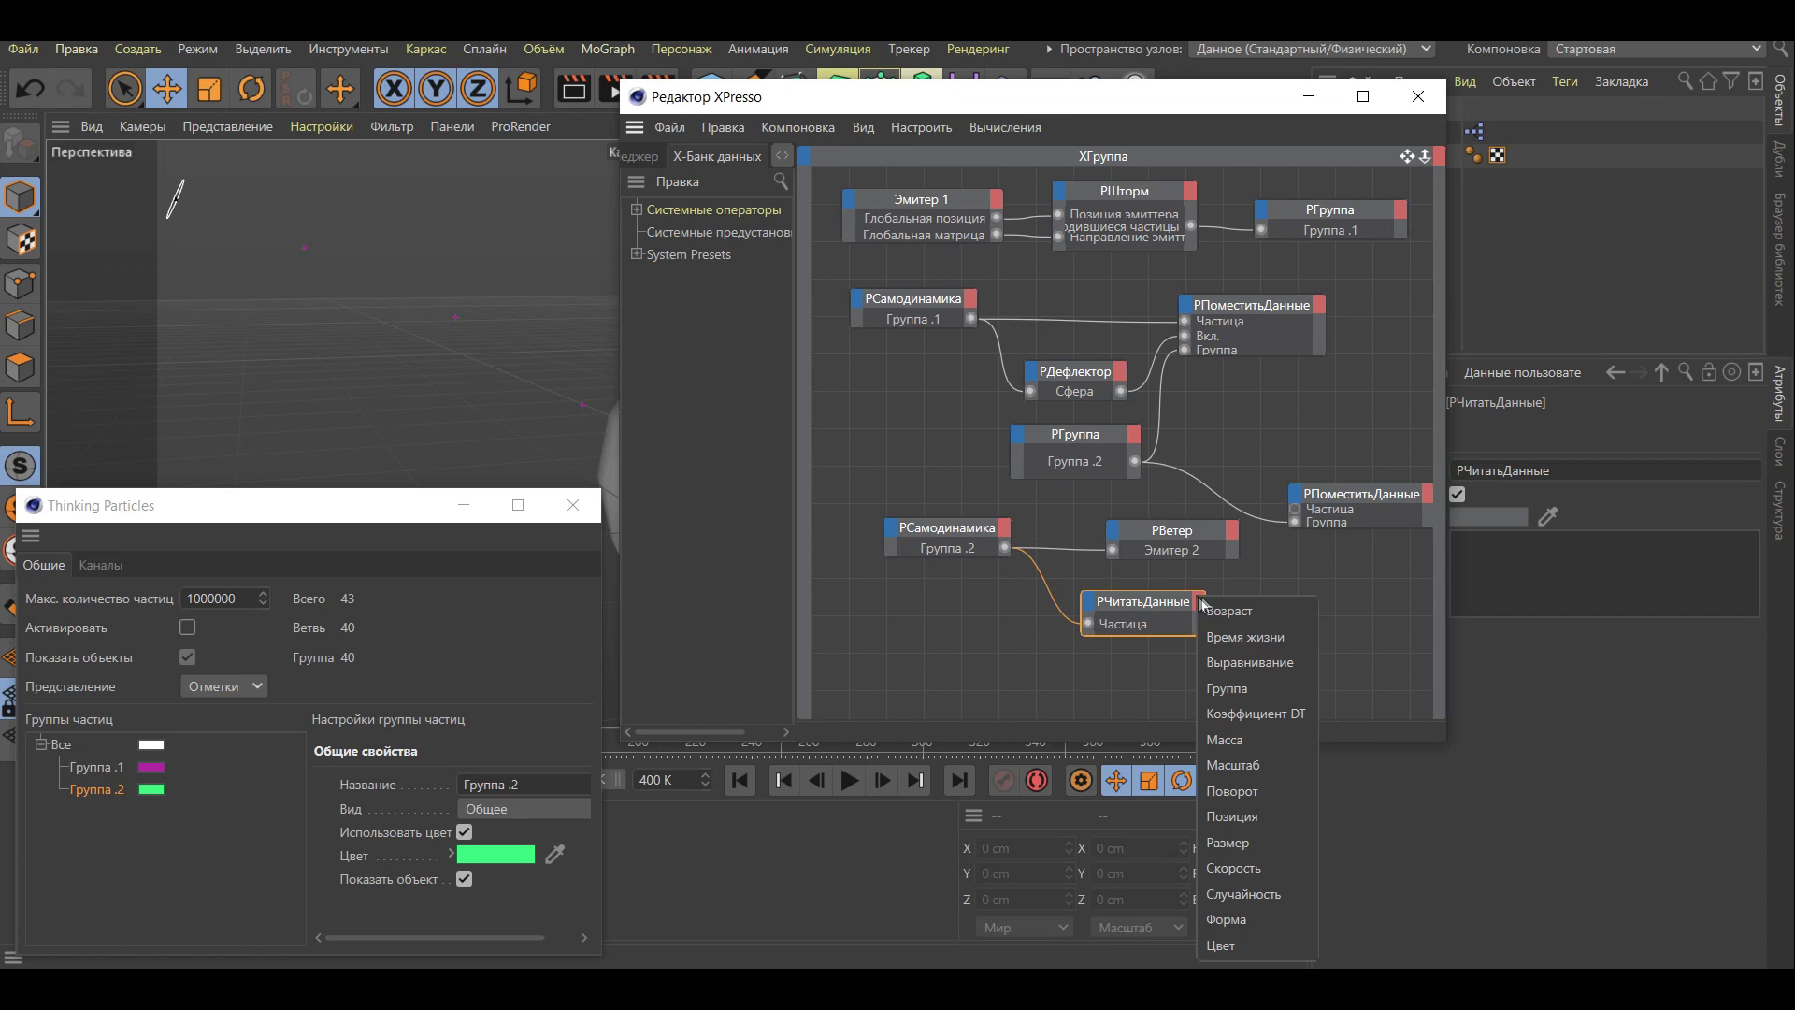
pyautogui.click(1245, 820)
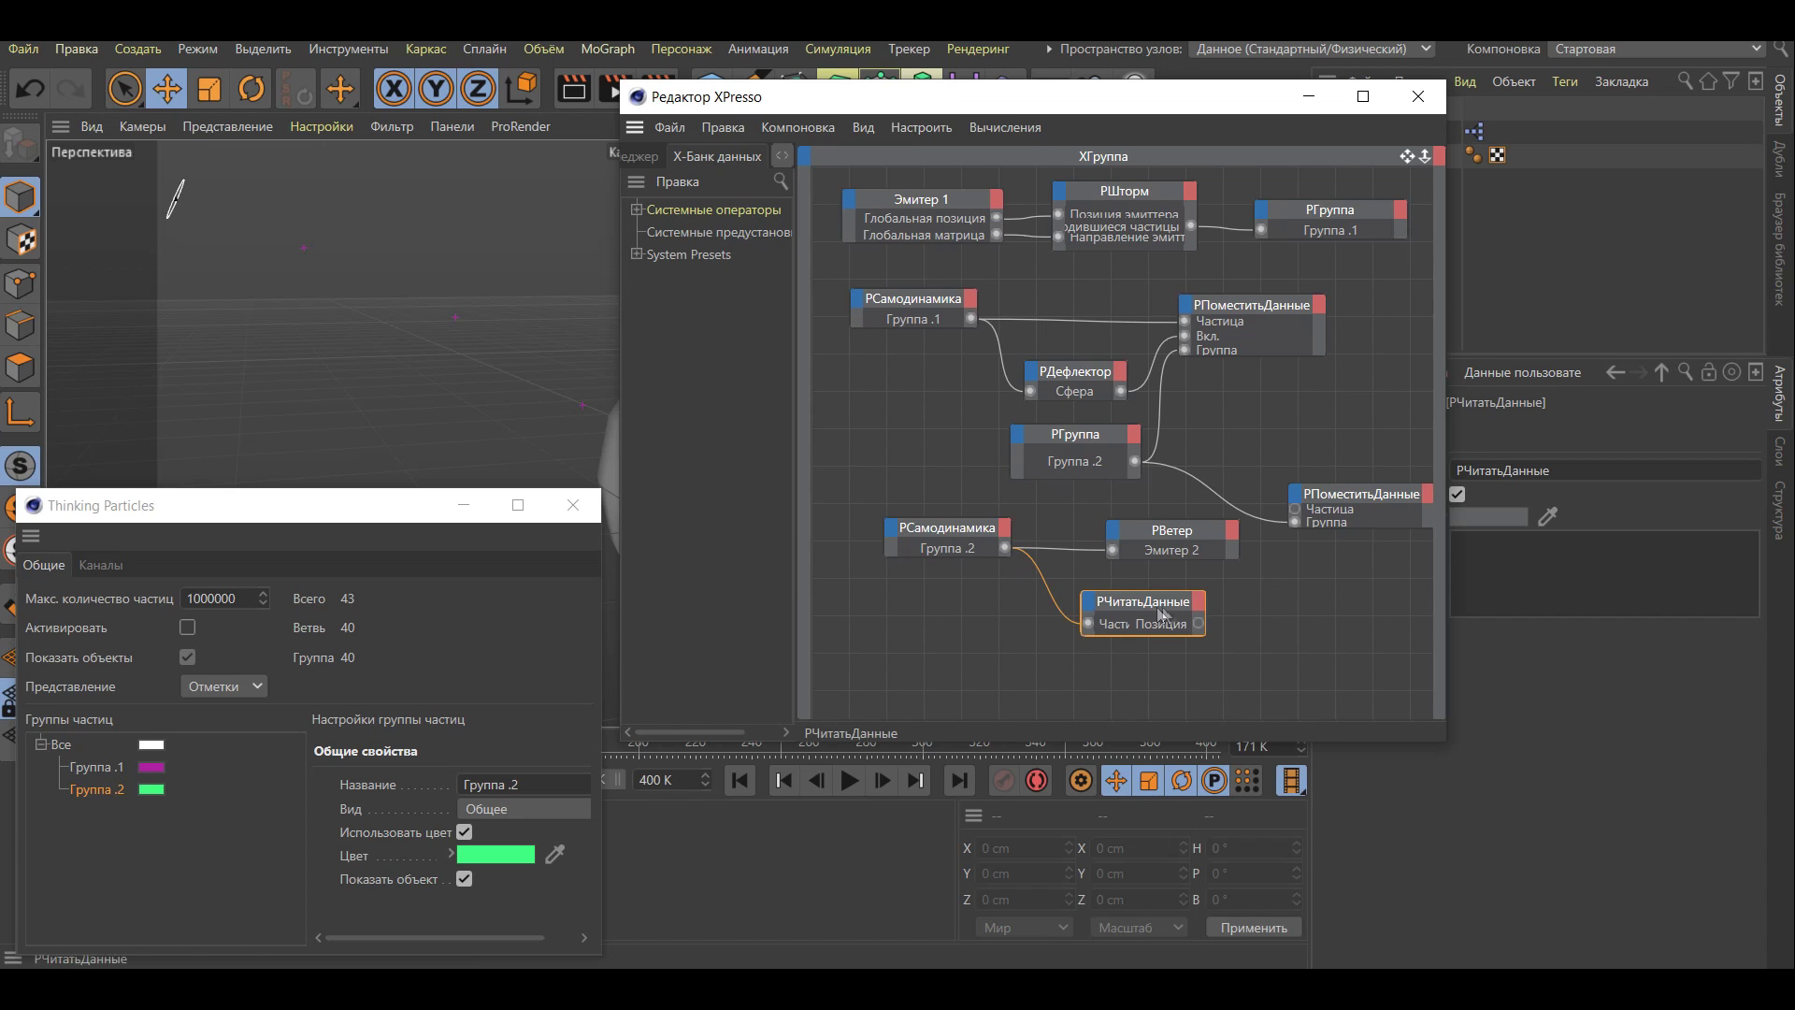
pyautogui.click(1224, 600)
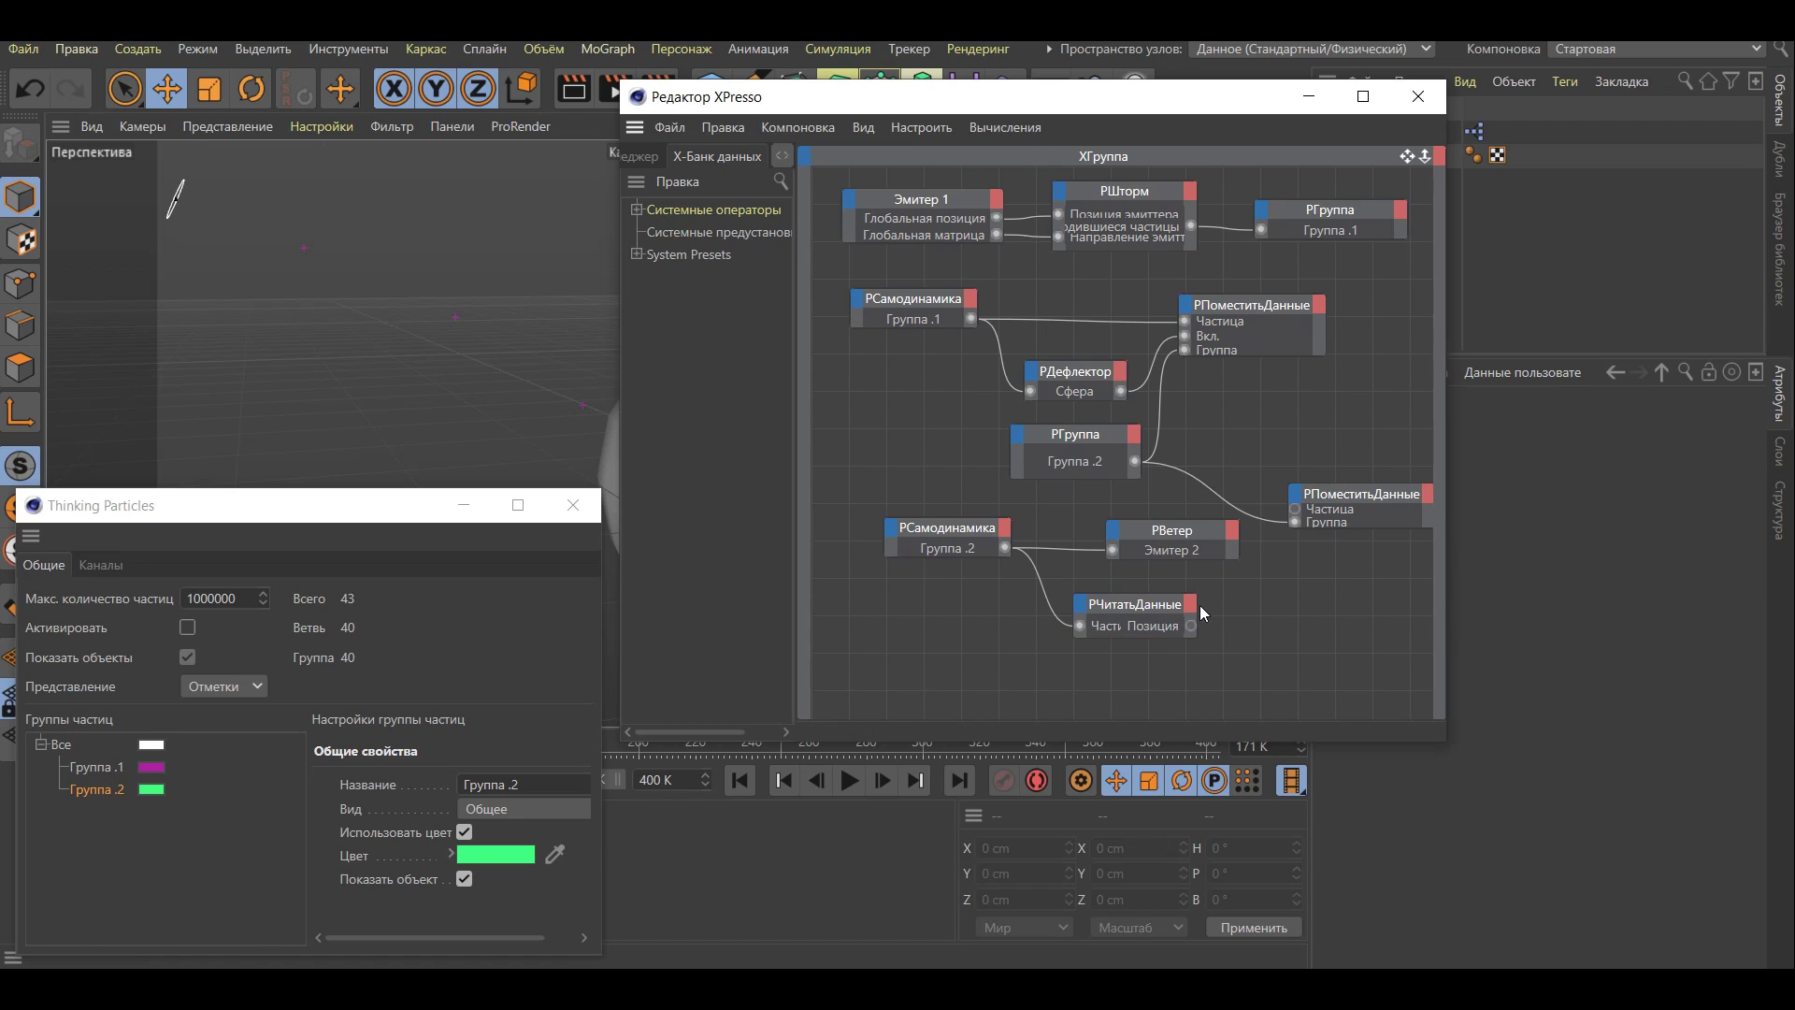
pyautogui.moveTo(1223, 603); pyautogui.dragTo(1234, 610)
pyautogui.click(1148, 634)
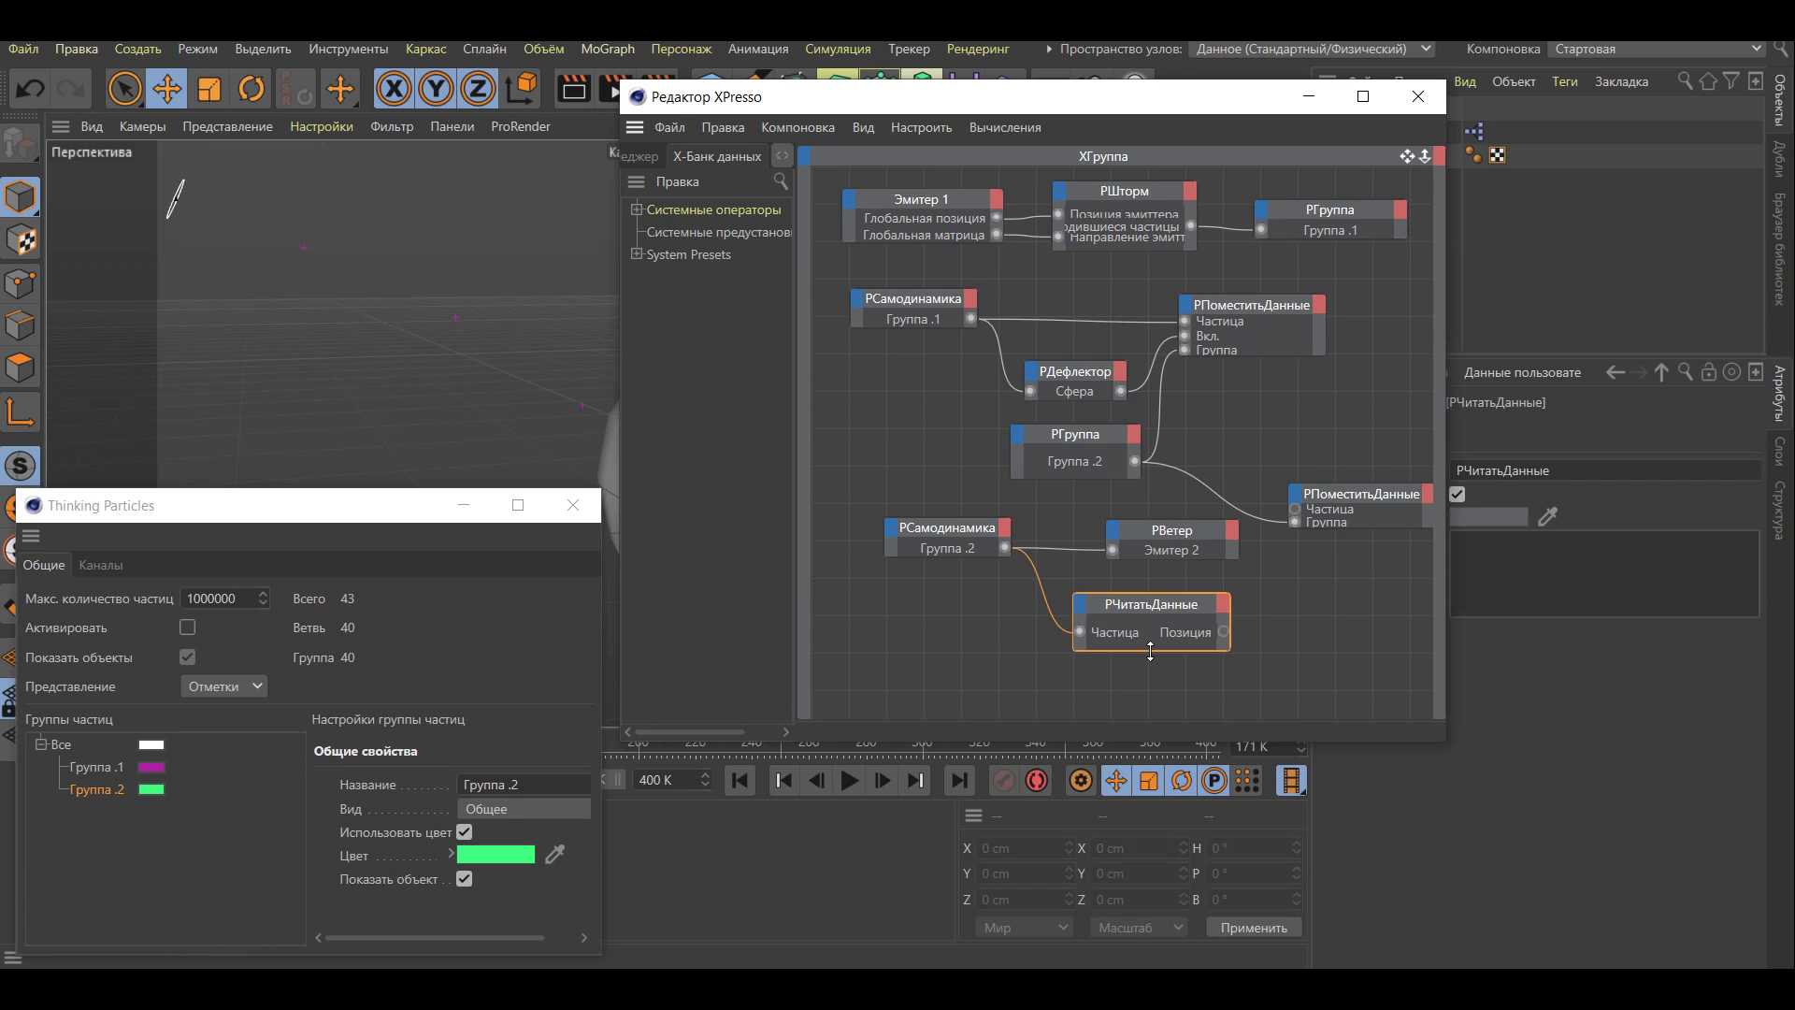
pyautogui.click(1361, 513)
pyautogui.moveTo(1445, 398); pyautogui.dragTo(1603, 398)
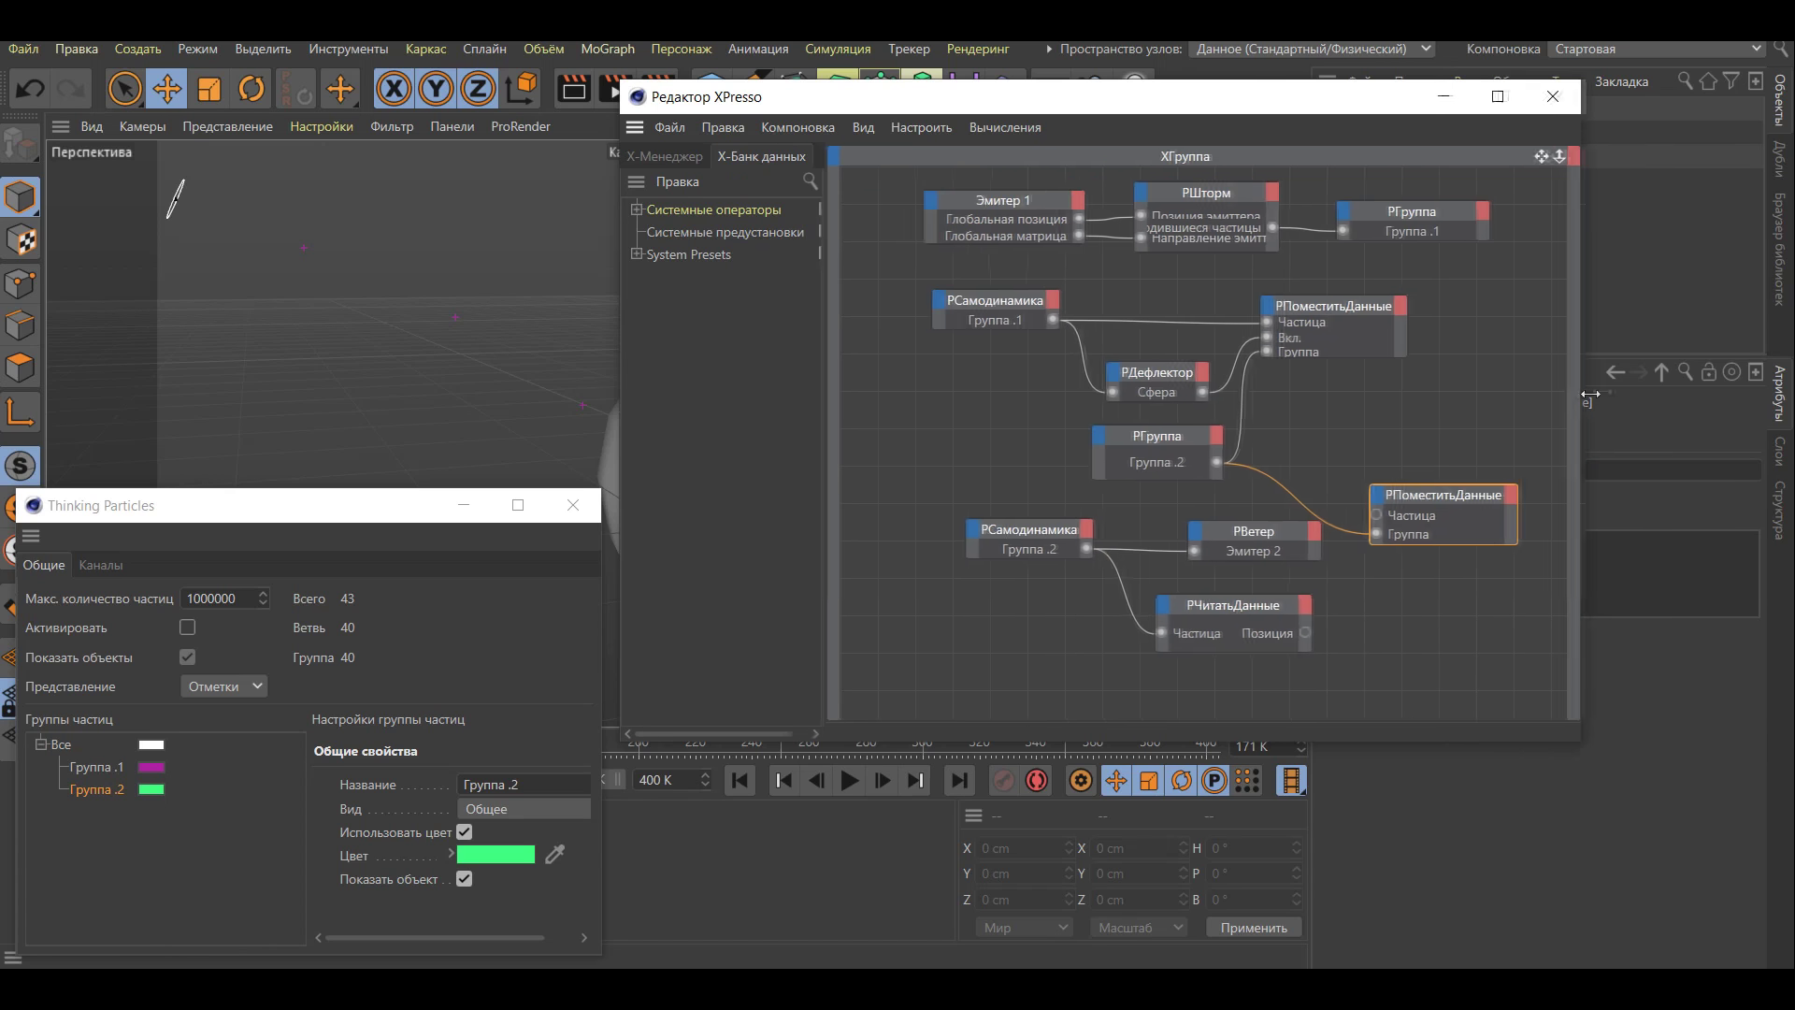
pyautogui.click(1437, 387)
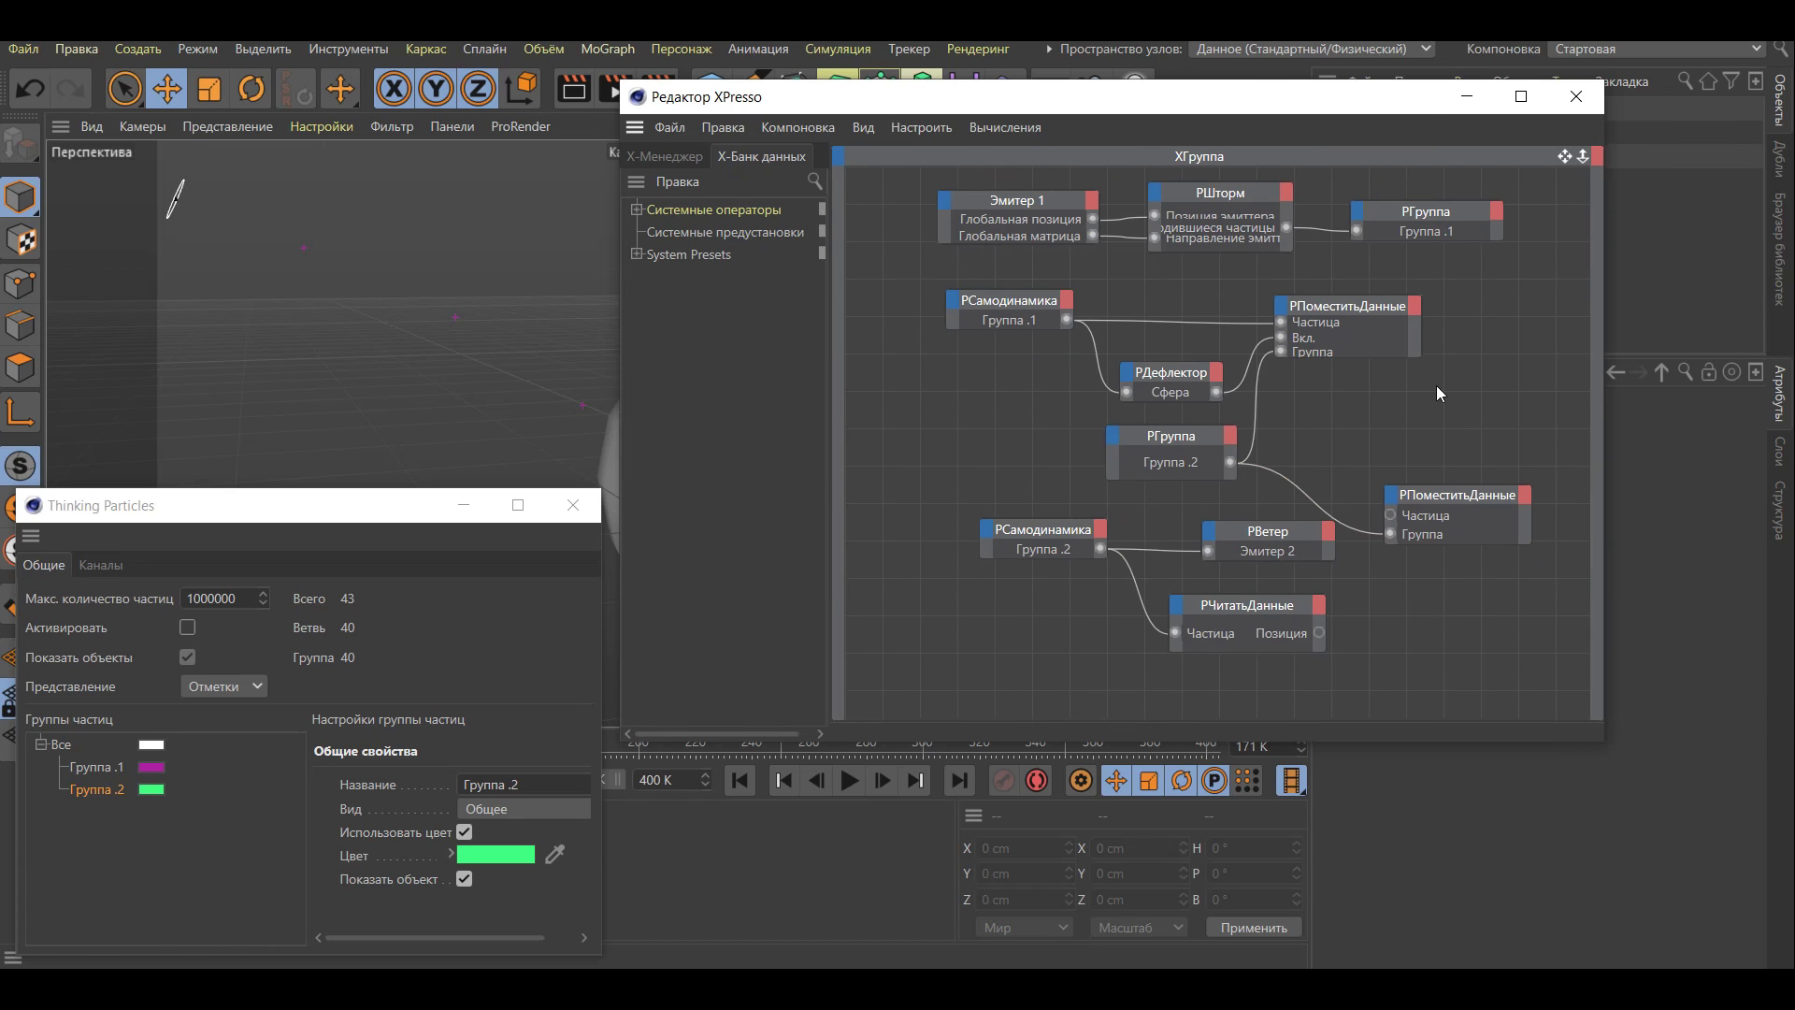
pyautogui.rightClick(1391, 605)
pyautogui.moveTo(1617, 696)
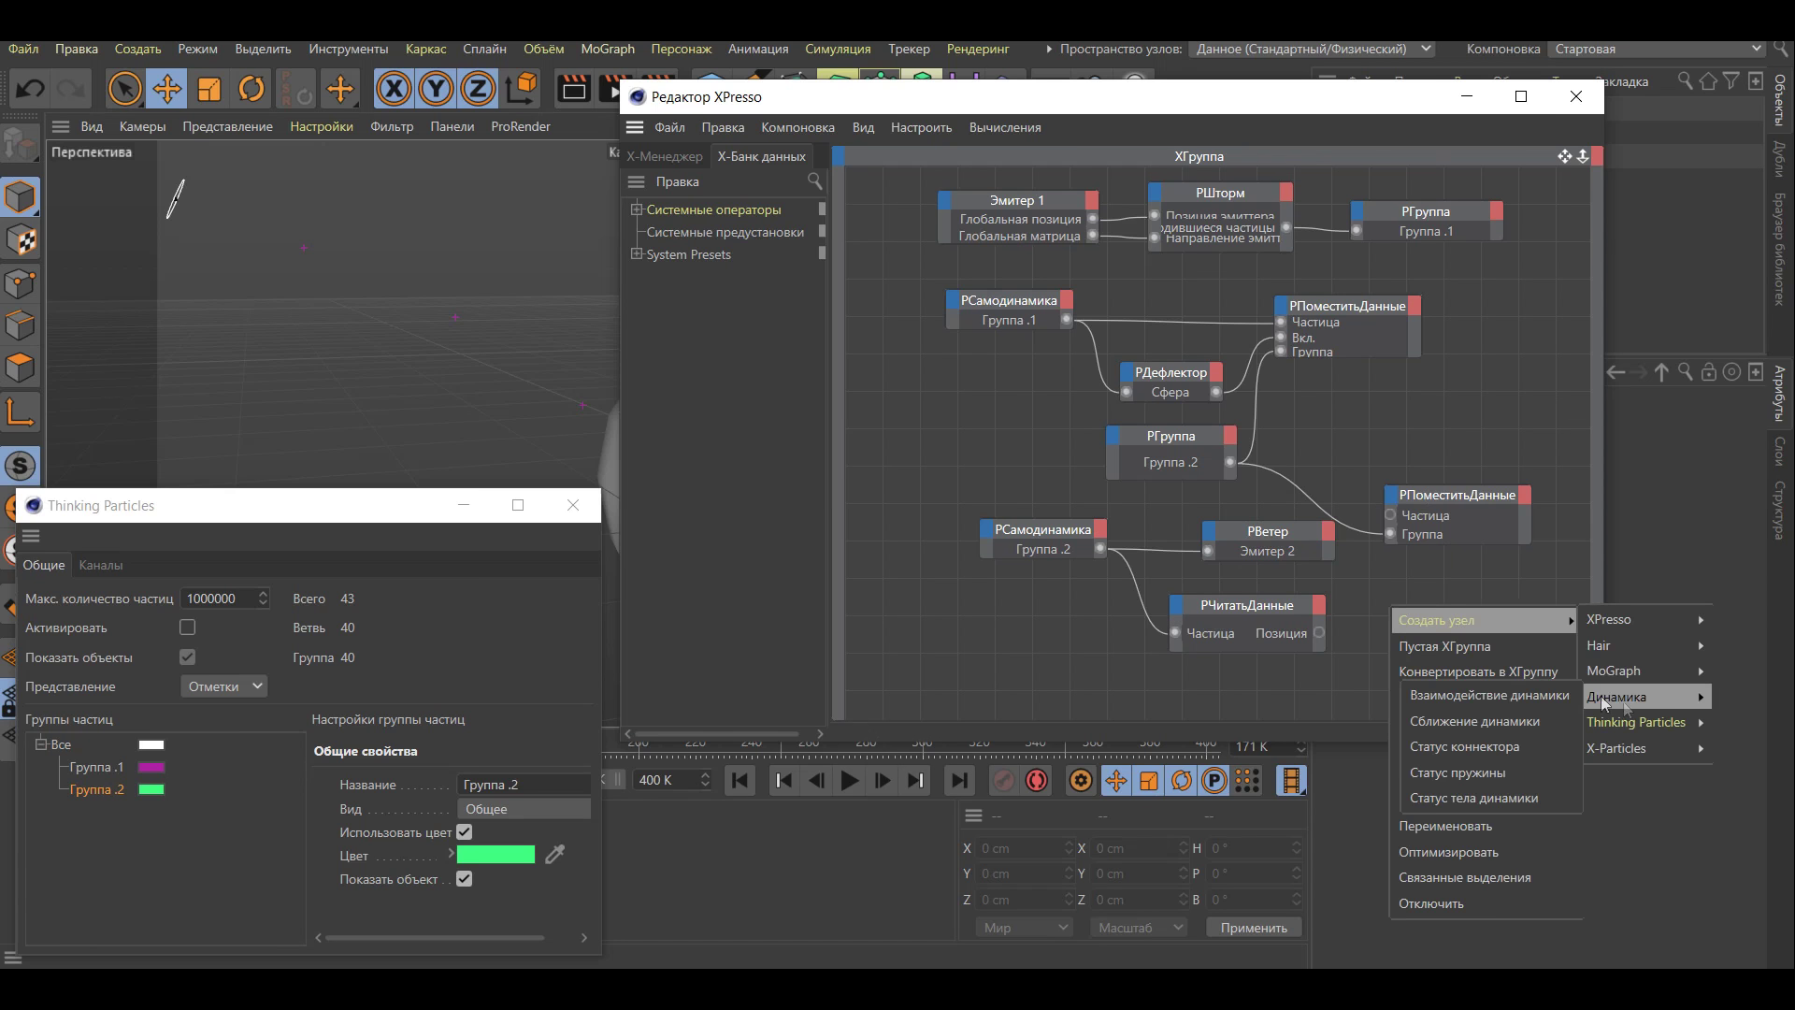
# Create a Сближение динамики node, drop Сфера into its Объект field, and set Режим to Форма
pyautogui.click(1468, 720)
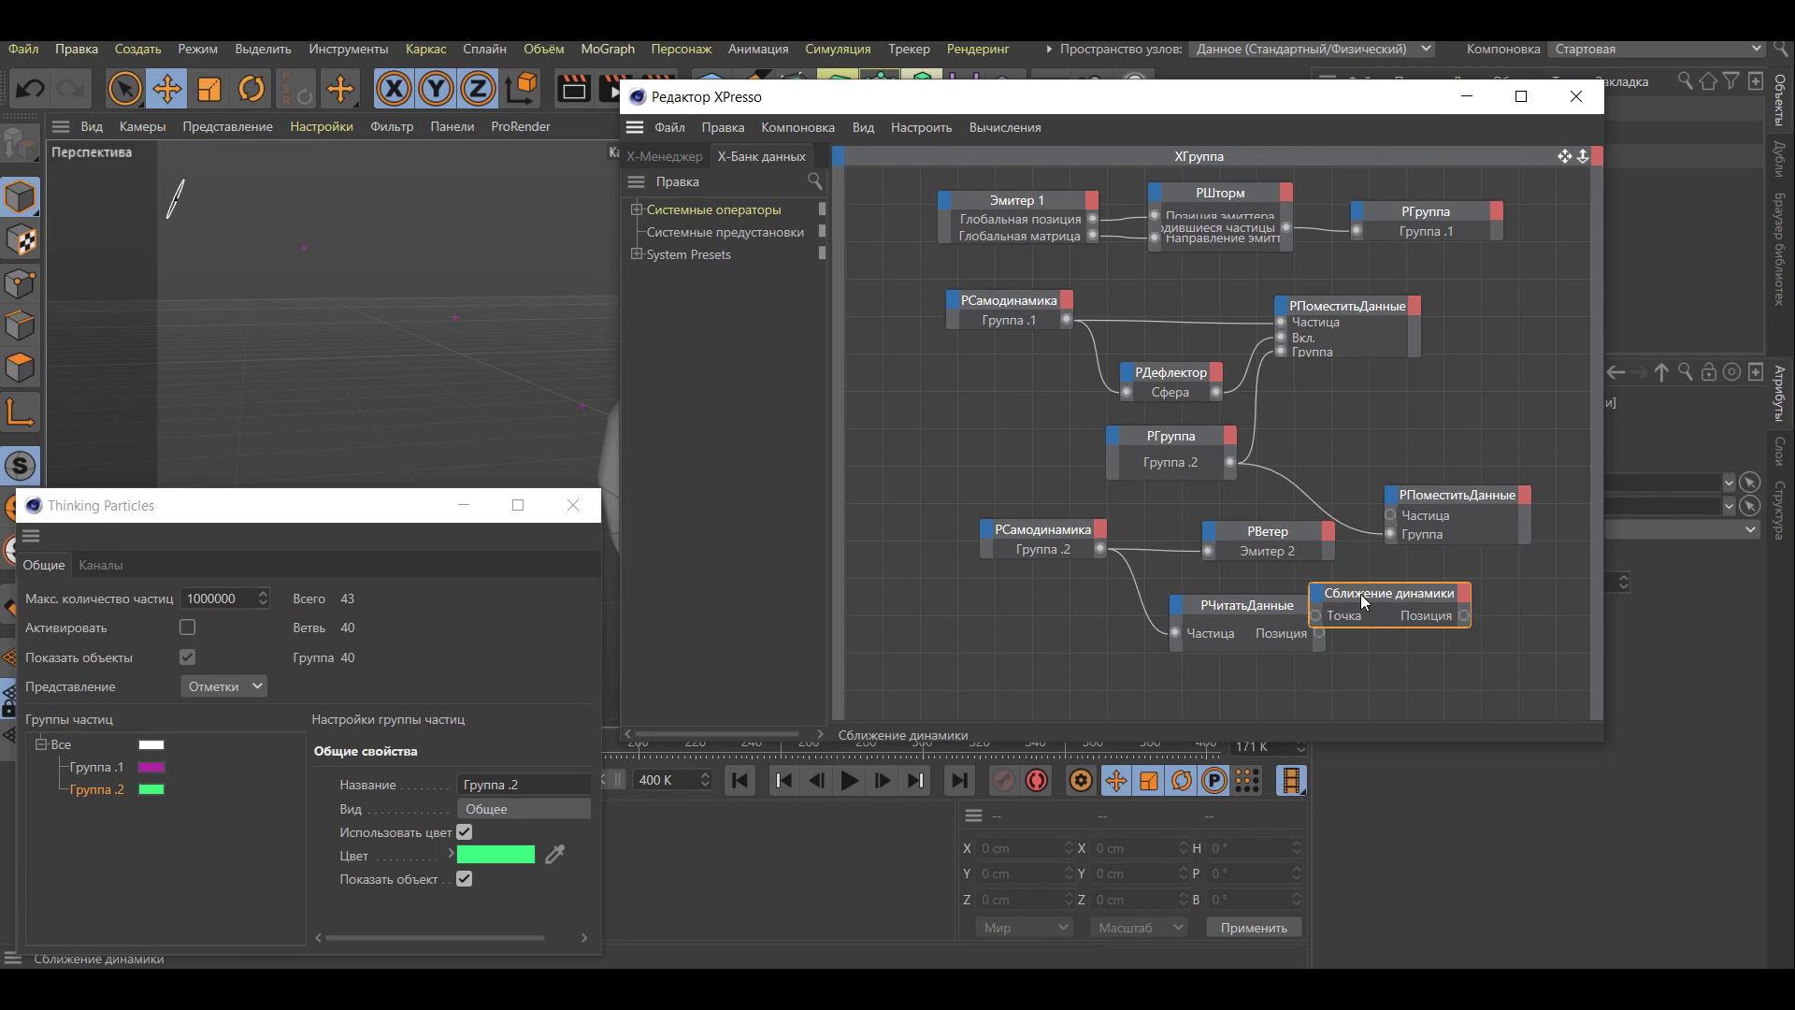
pyautogui.moveTo(1260, 112); pyautogui.dragTo(770, 124)
pyautogui.moveTo(1357, 159); pyautogui.dragTo(1440, 434)
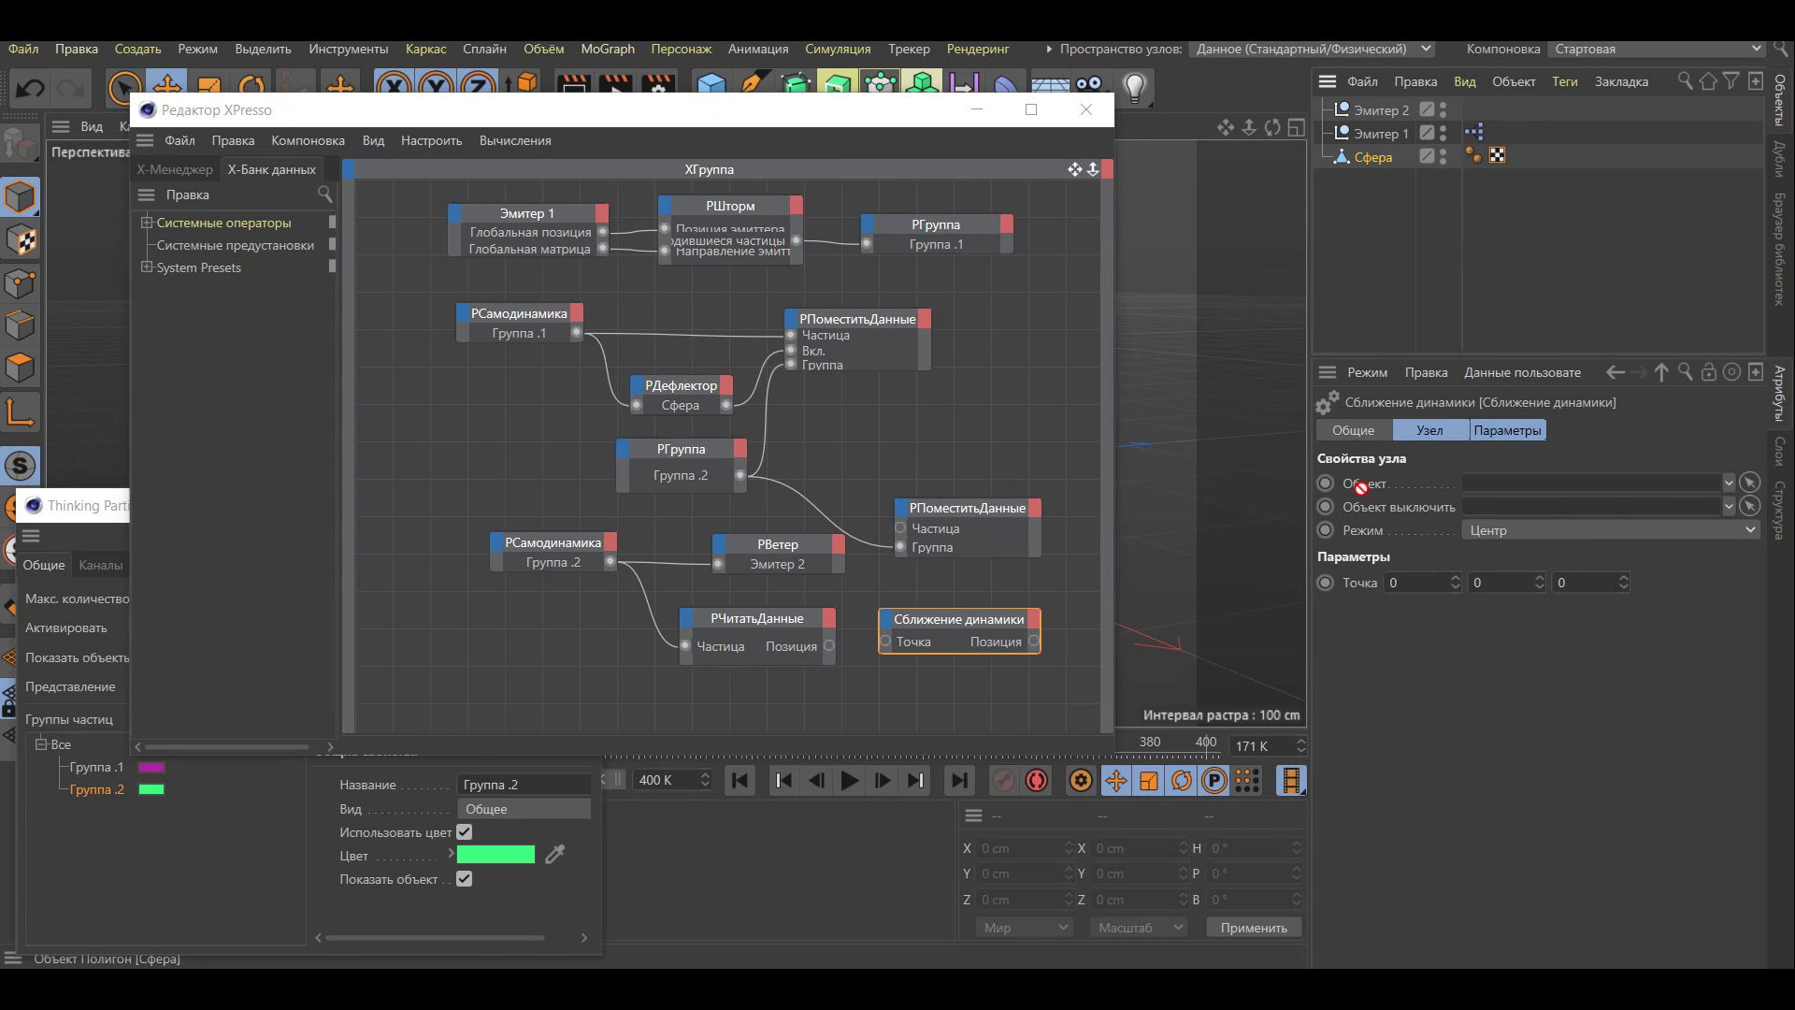
pyautogui.moveTo(1440, 434); pyautogui.dragTo(1531, 483)
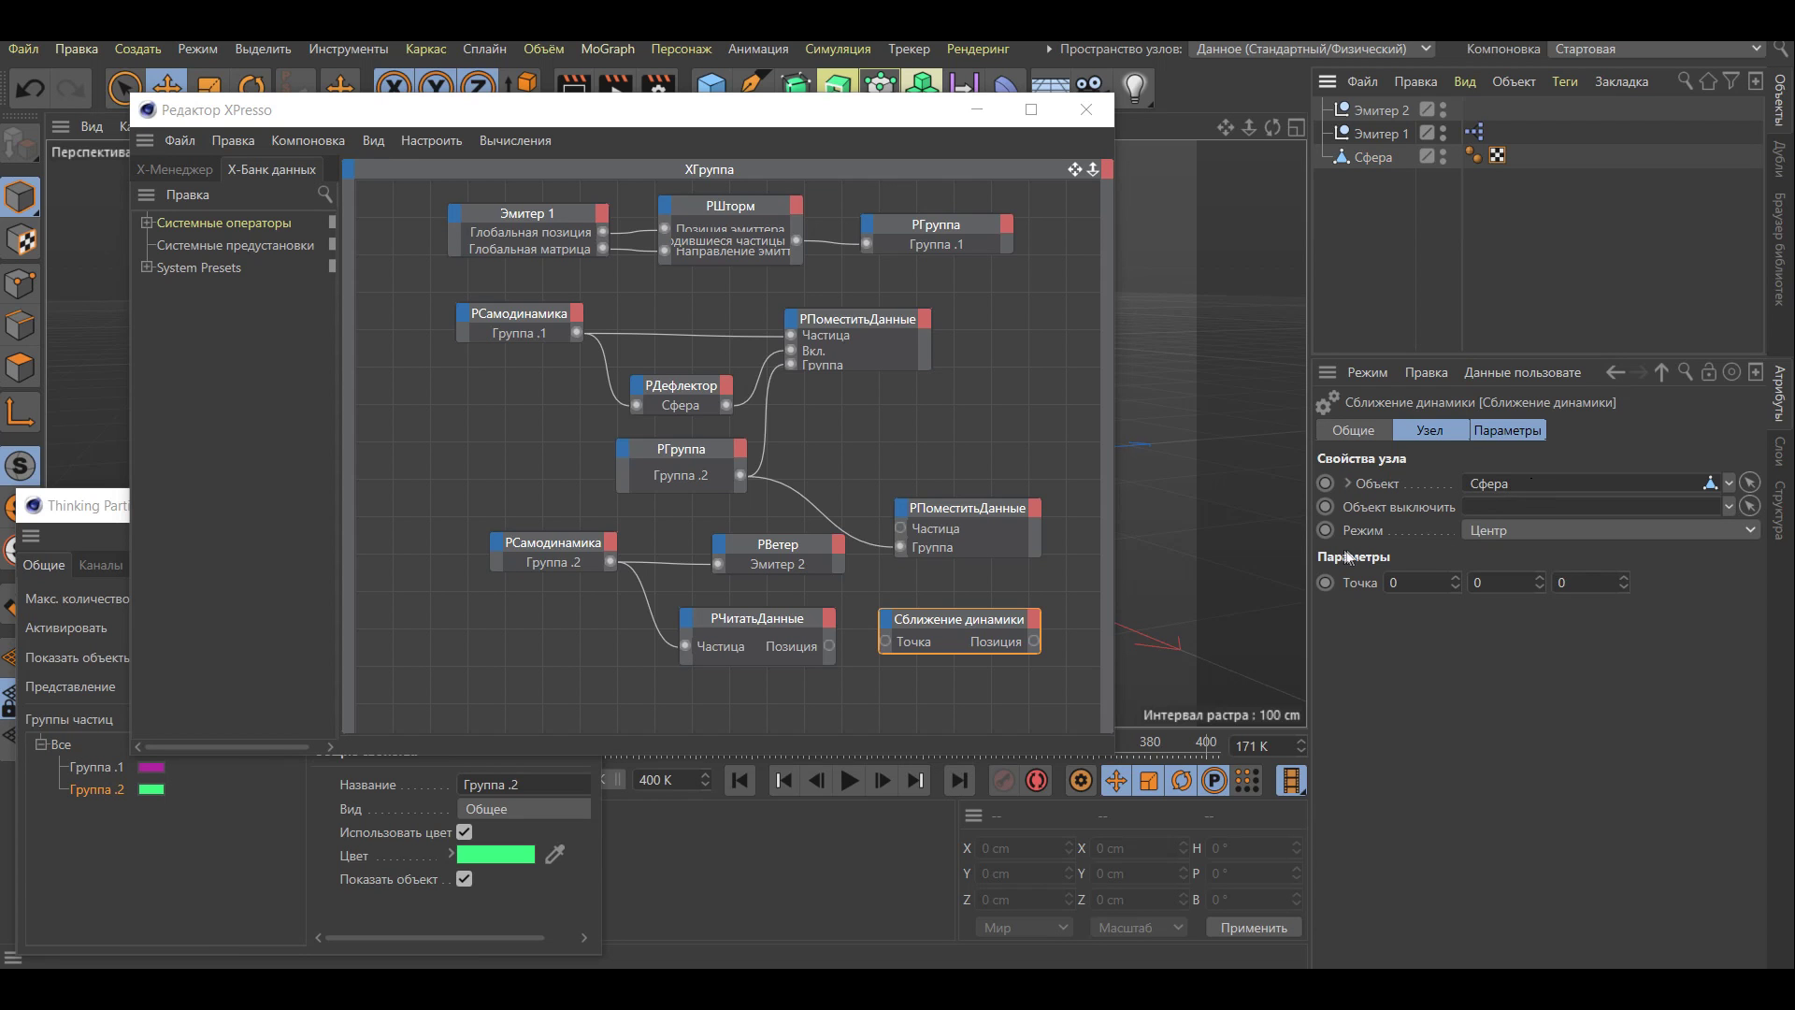
pyautogui.click(1480, 530)
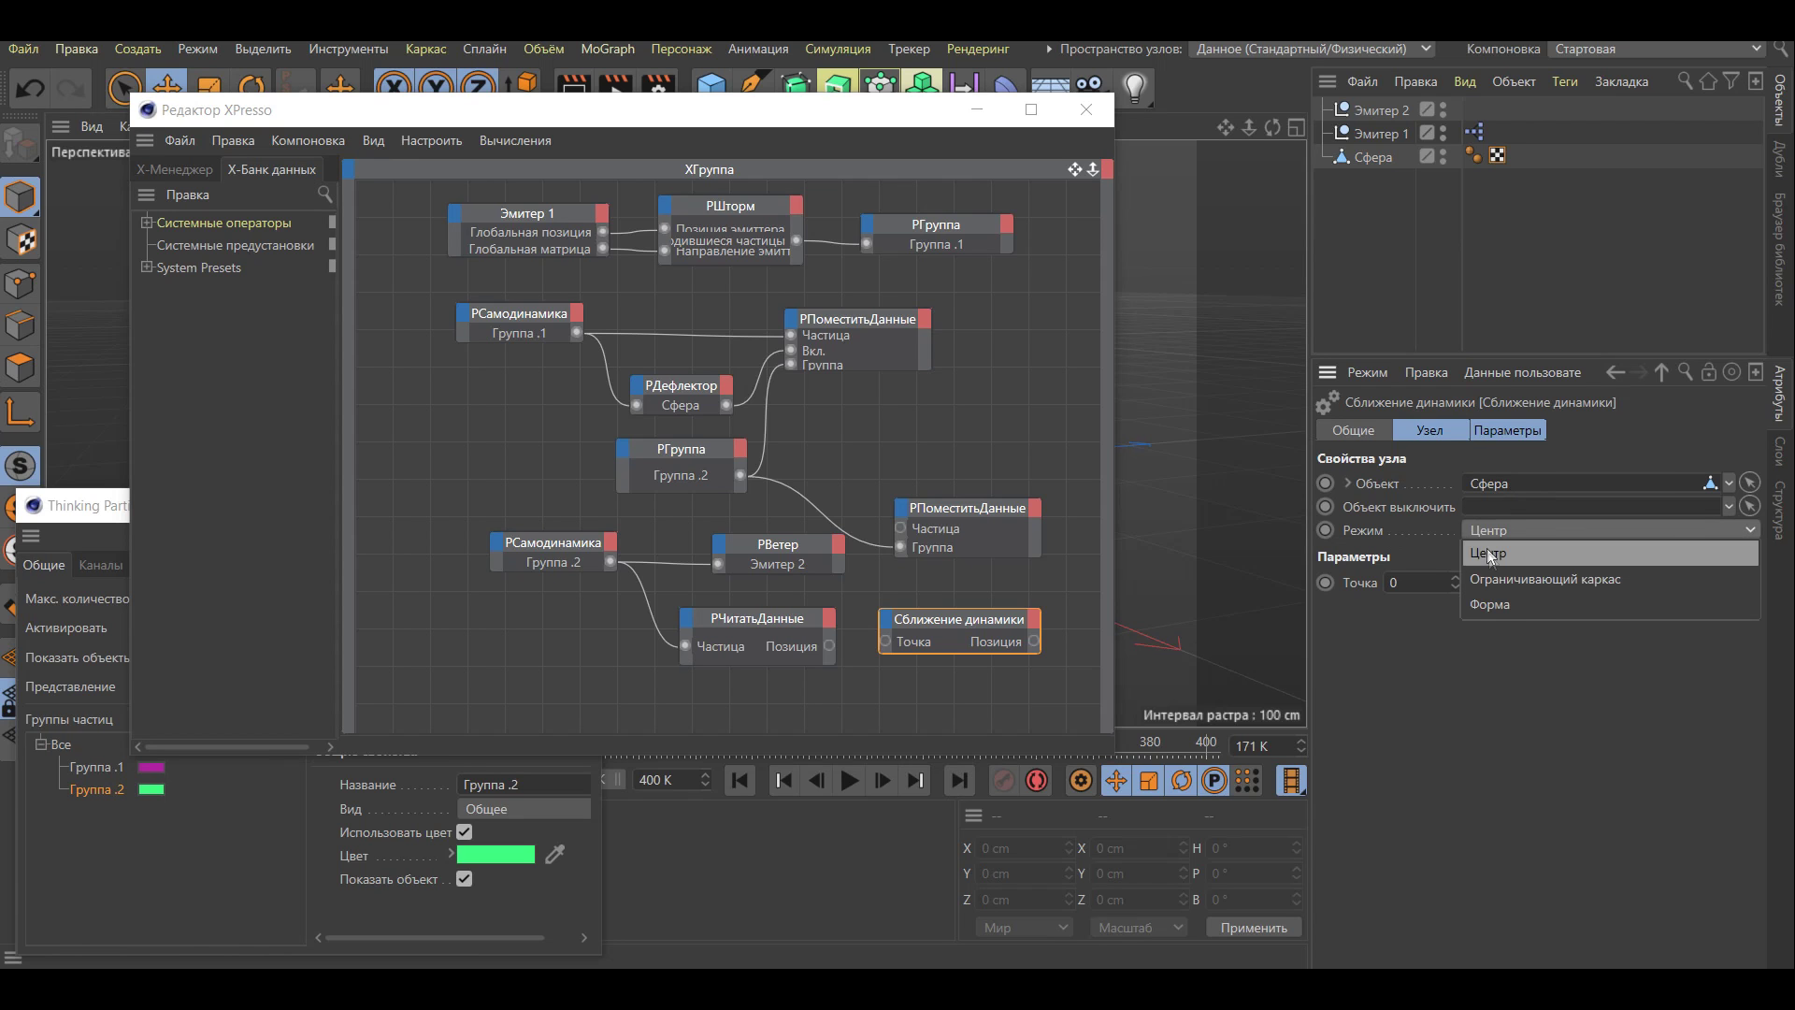
pyautogui.click(1490, 607)
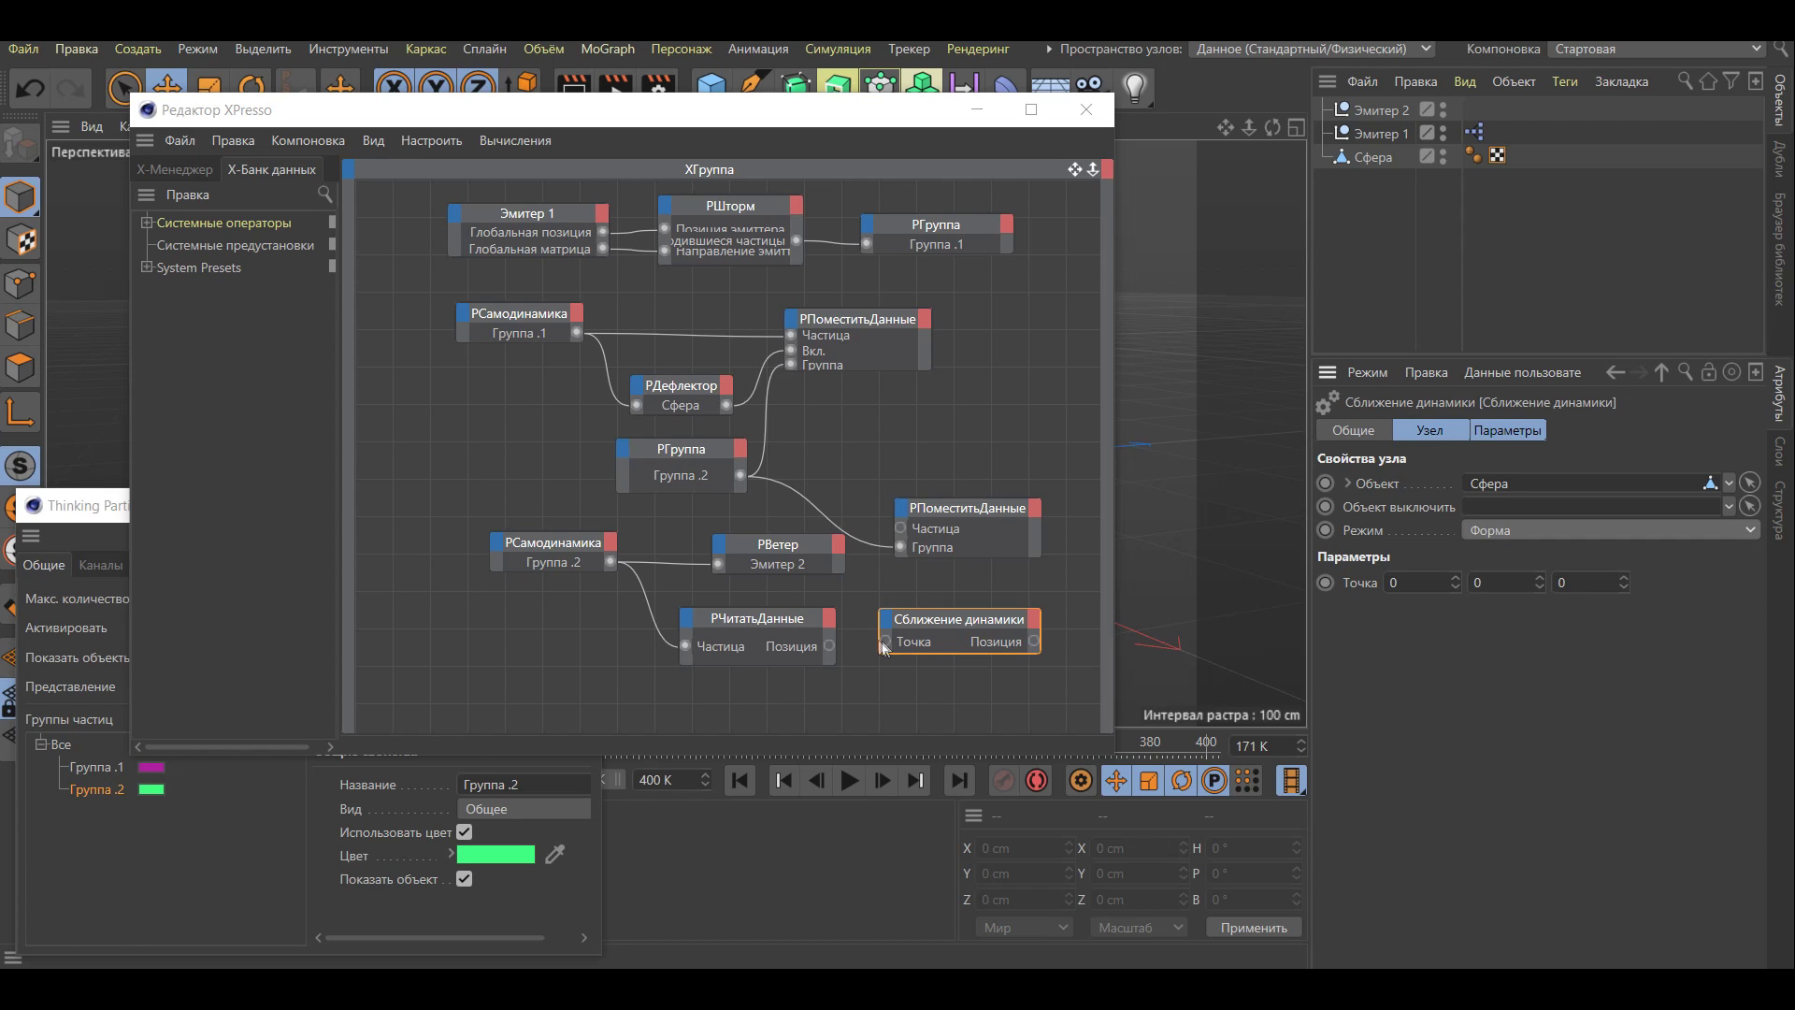
# Wire РЧитатьДанные Позиция into Точка, and Сближение Позиция into a new РПоместитьДанные Позиция input
pyautogui.moveTo(833, 643); pyautogui.dragTo(862, 645)
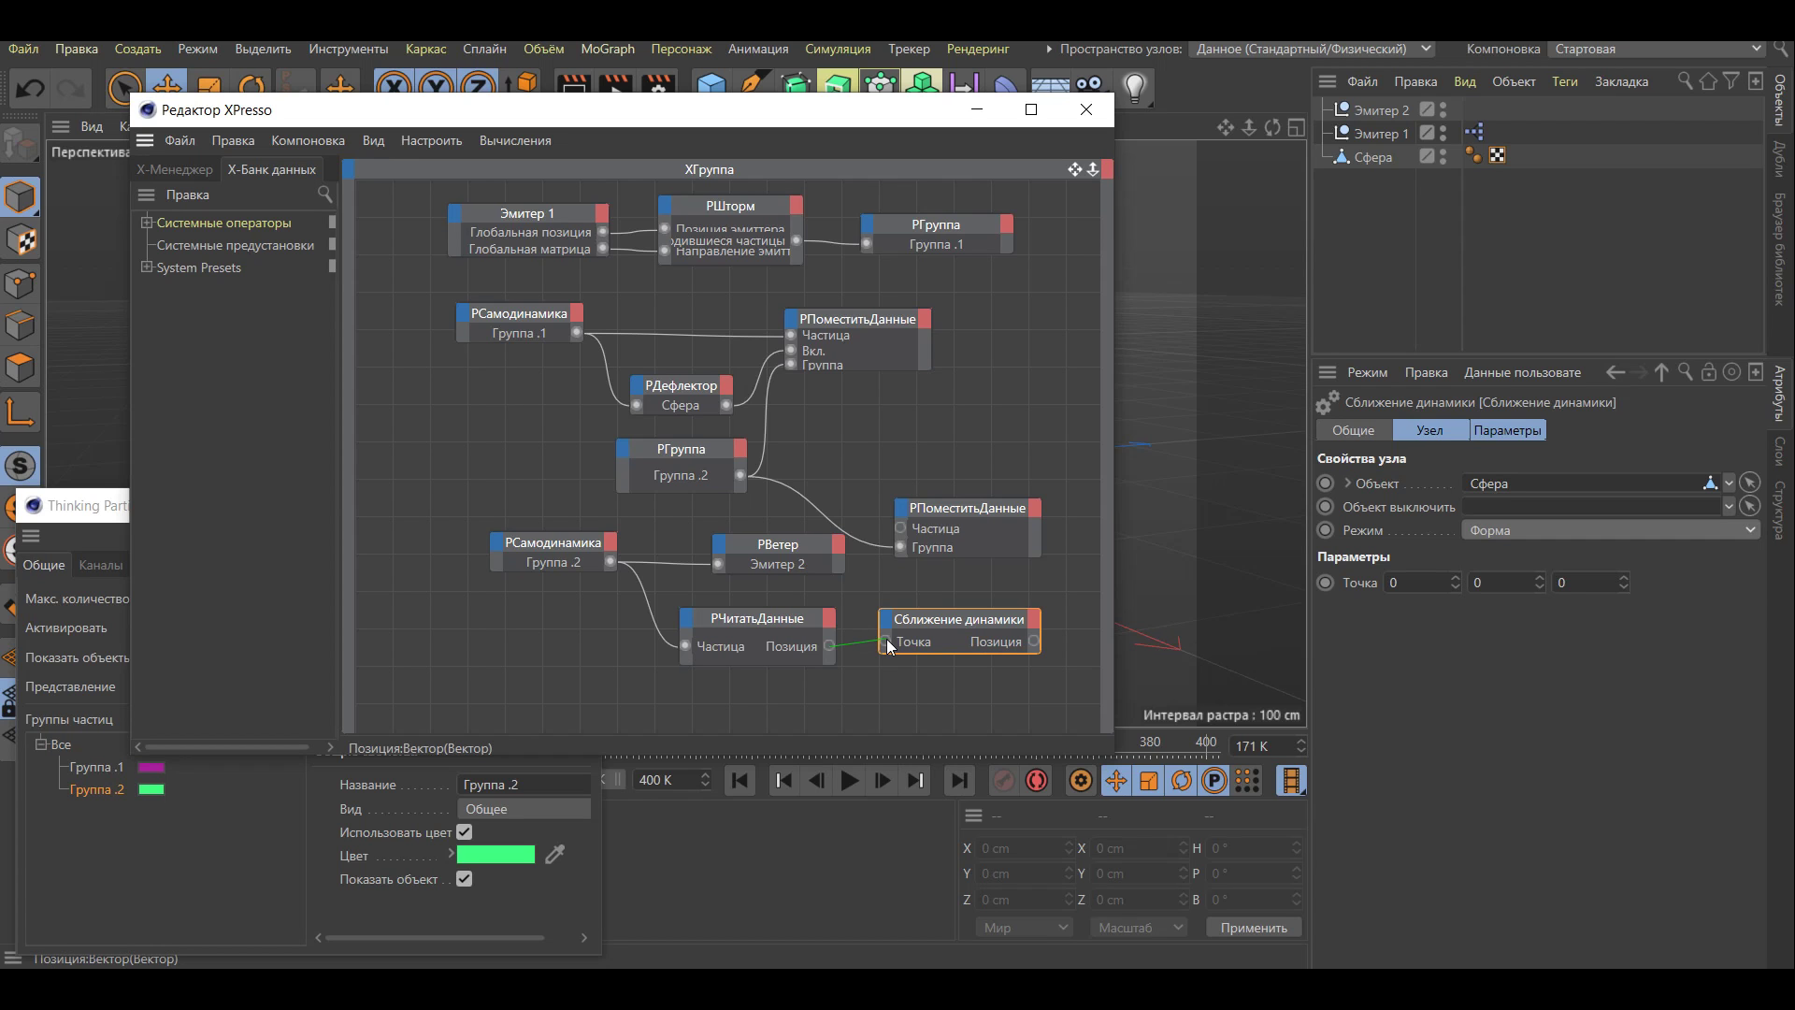
pyautogui.moveTo(890, 645); pyautogui.dragTo(890, 645)
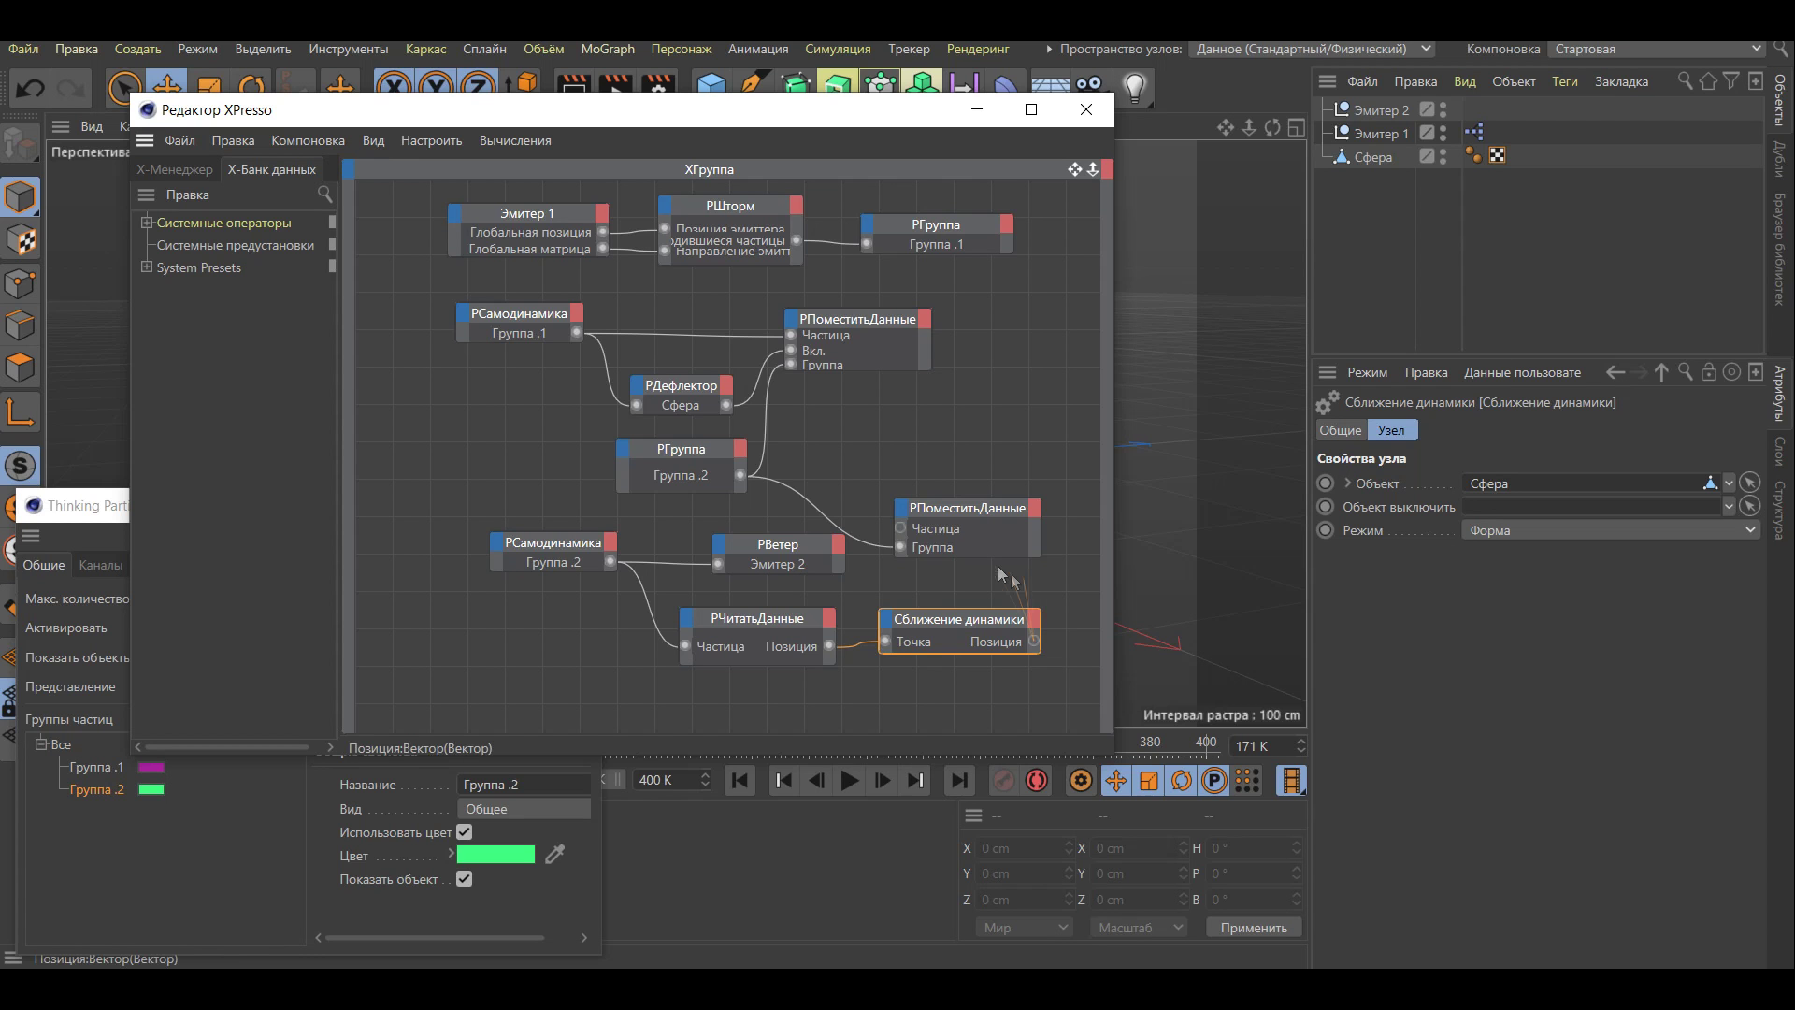
pyautogui.moveTo(905, 516); pyautogui.dragTo(903, 507)
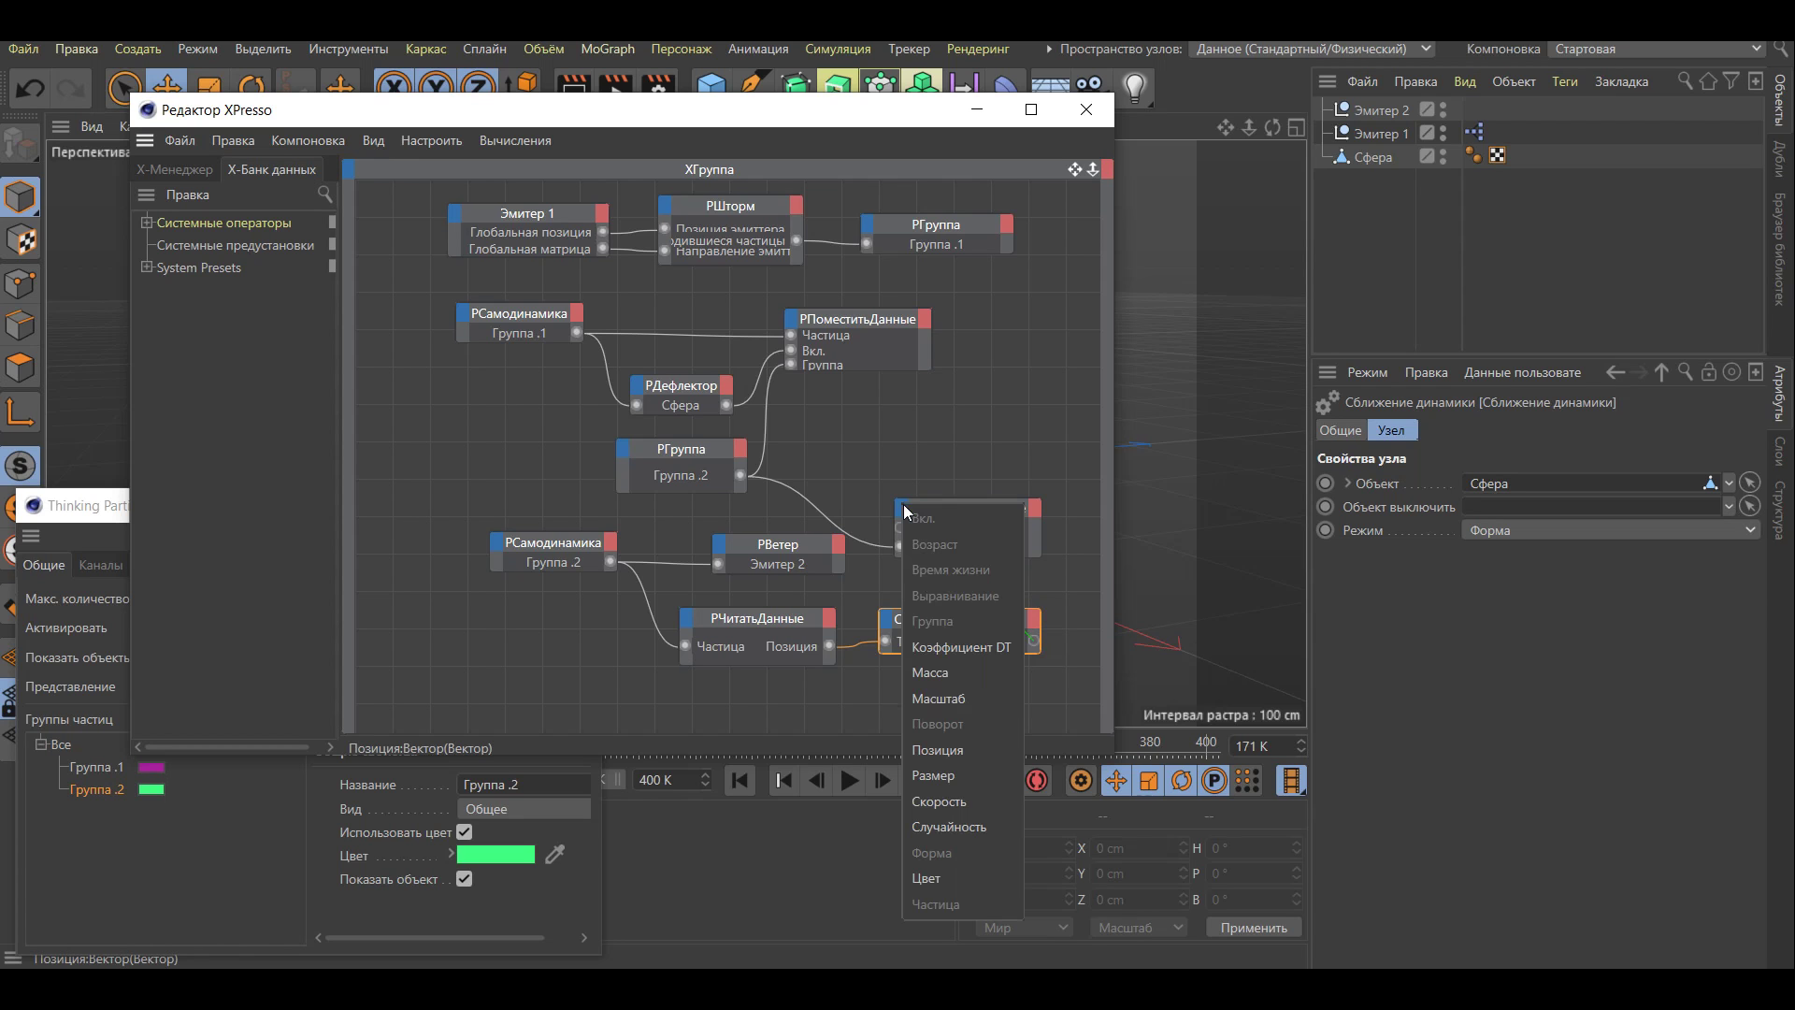
pyautogui.click(940, 750)
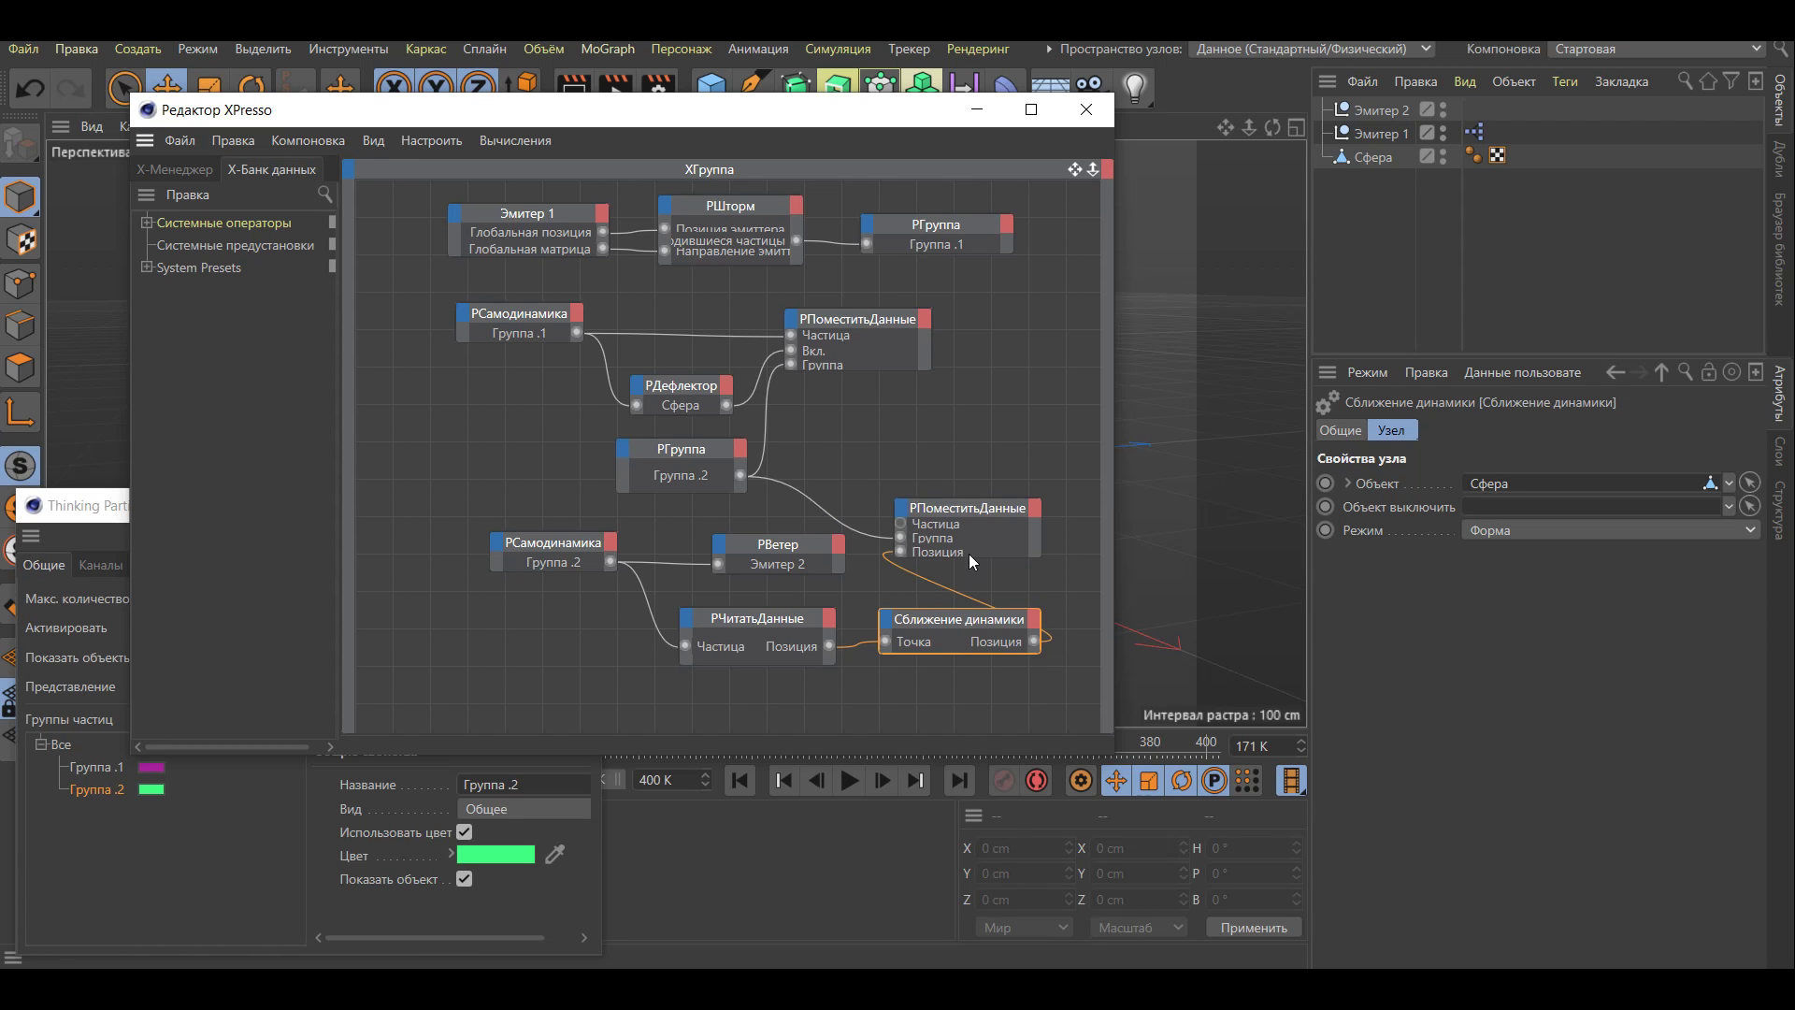
# Tidy the XPresso nodes and connect Группа .2 to the РПоместитьДанные Частица input
pyautogui.click(962, 513)
pyautogui.moveTo(962, 513); pyautogui.dragTo(1018, 488)
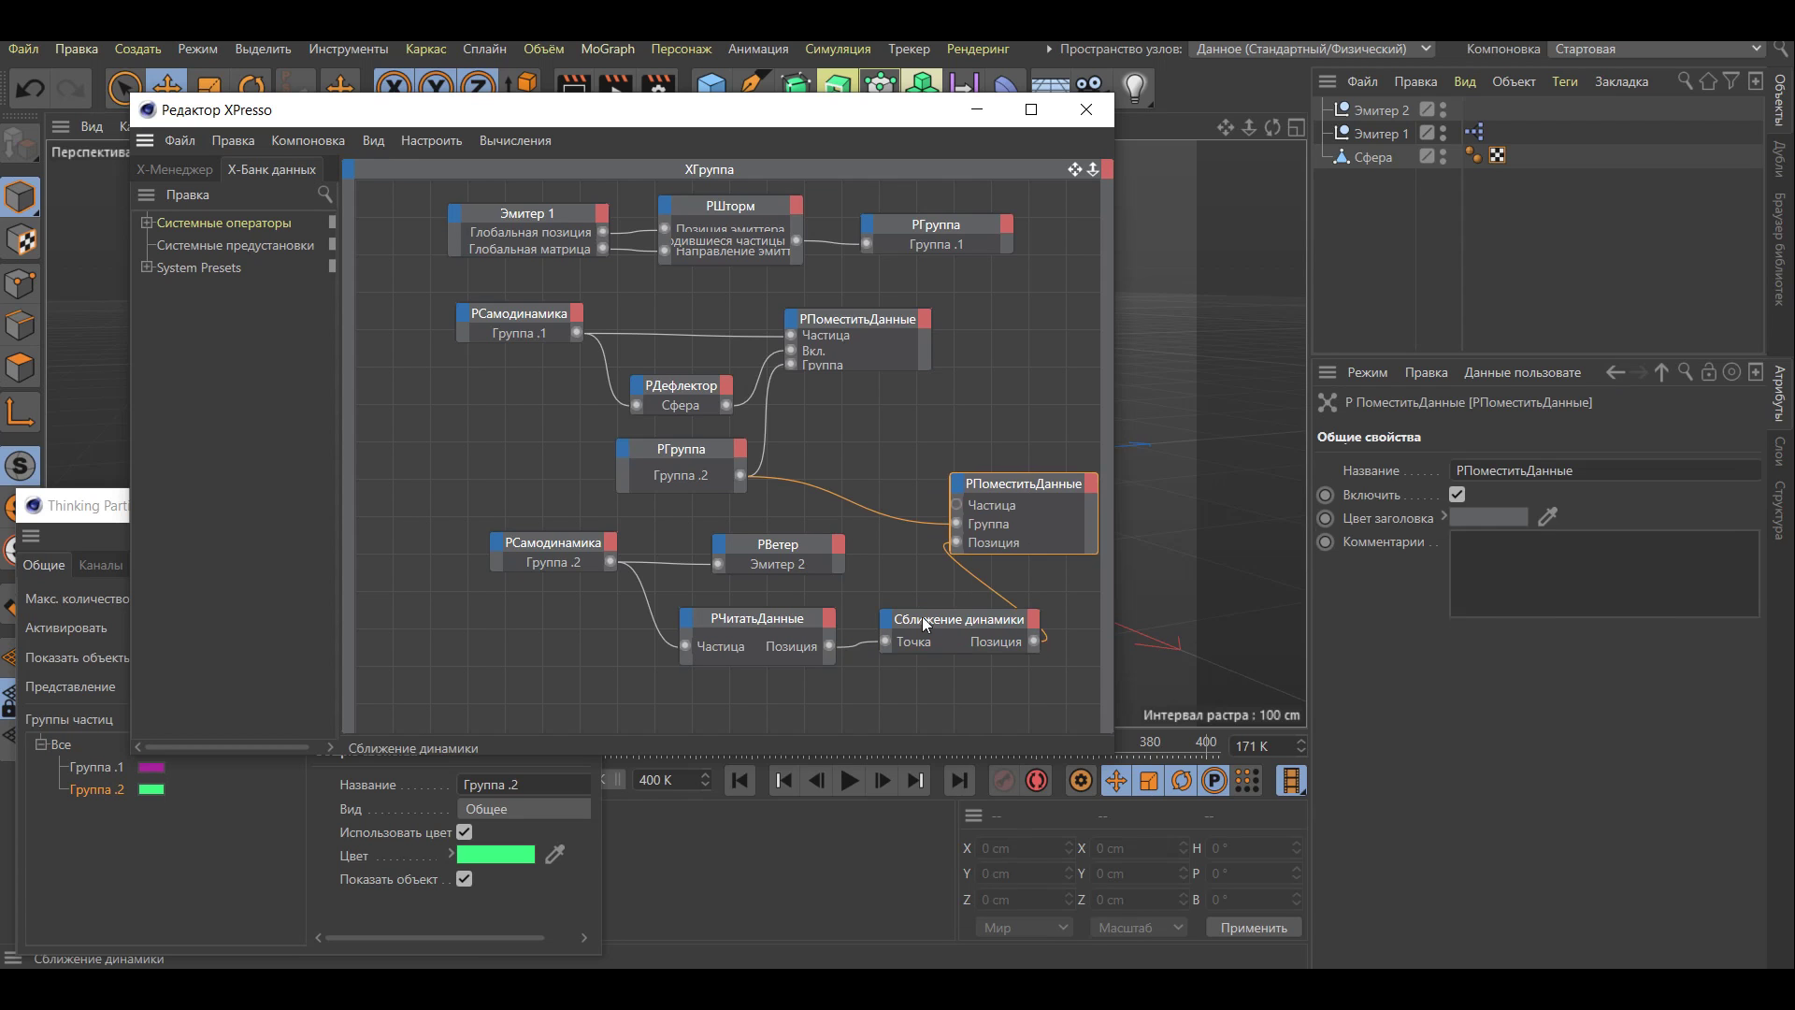
pyautogui.moveTo(926, 616); pyautogui.dragTo(899, 643)
pyautogui.moveTo(774, 624); pyautogui.dragTo(733, 657)
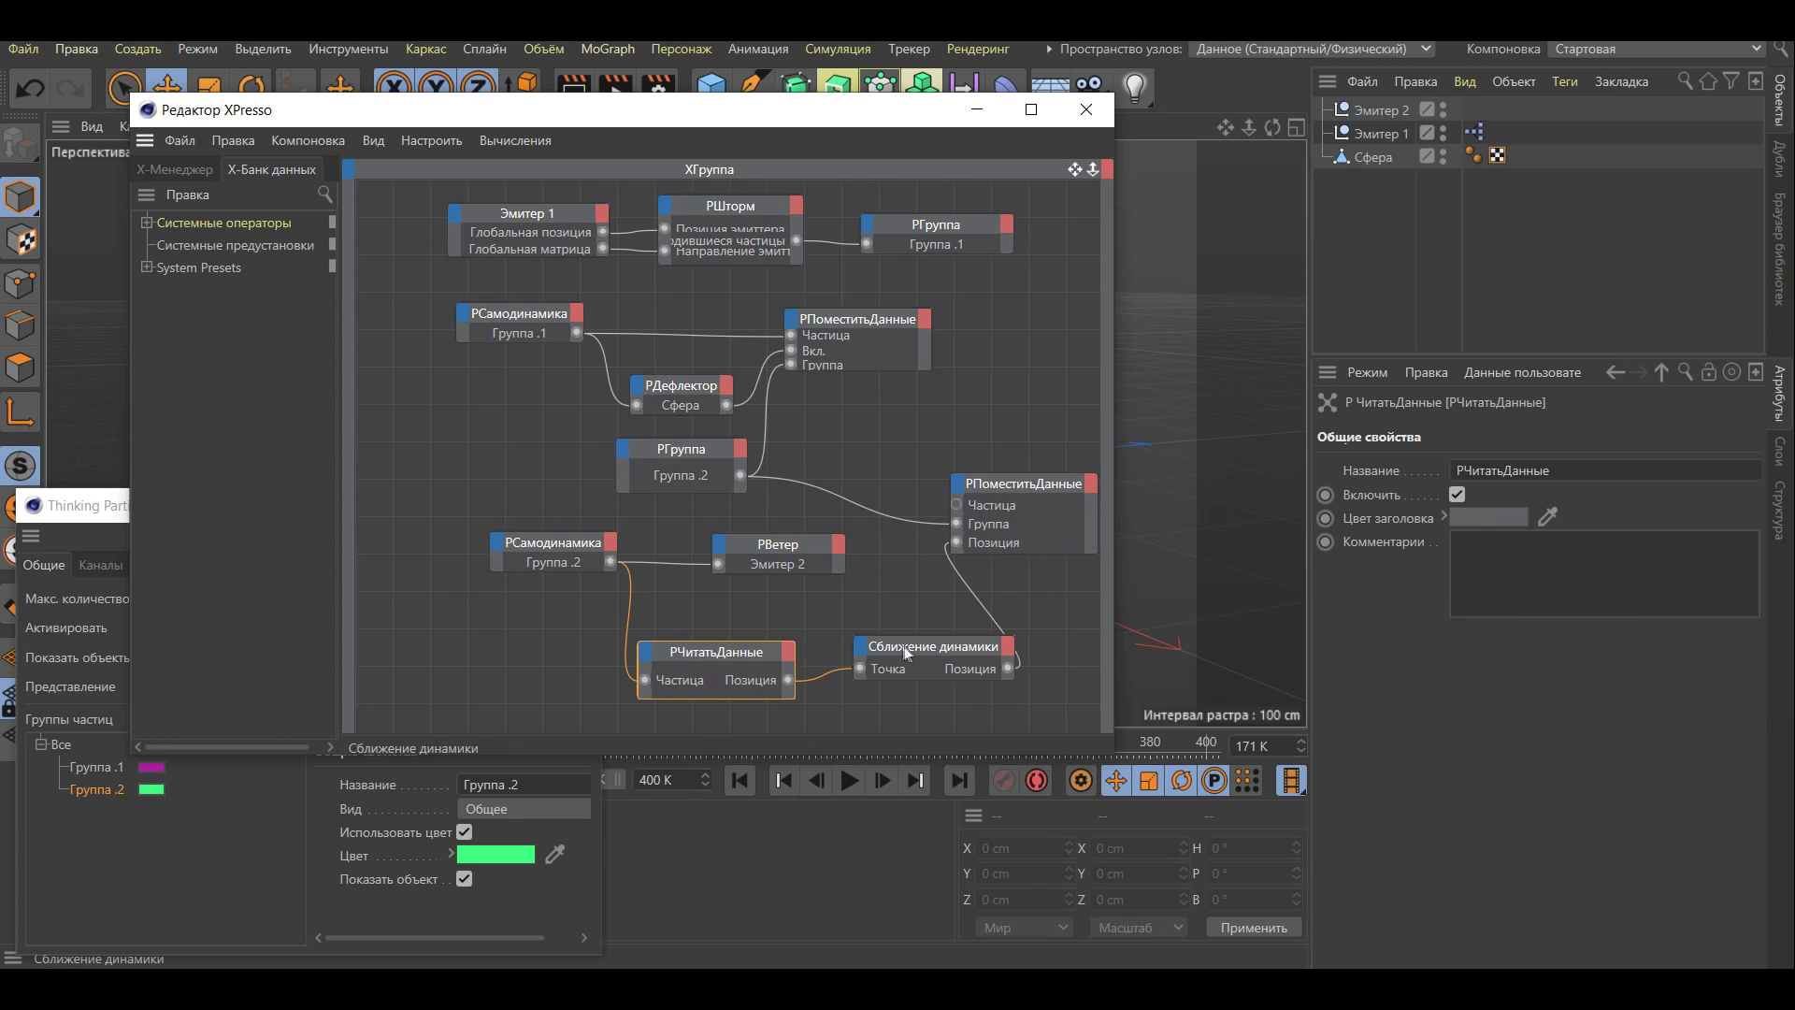
pyautogui.moveTo(901, 645); pyautogui.dragTo(866, 660)
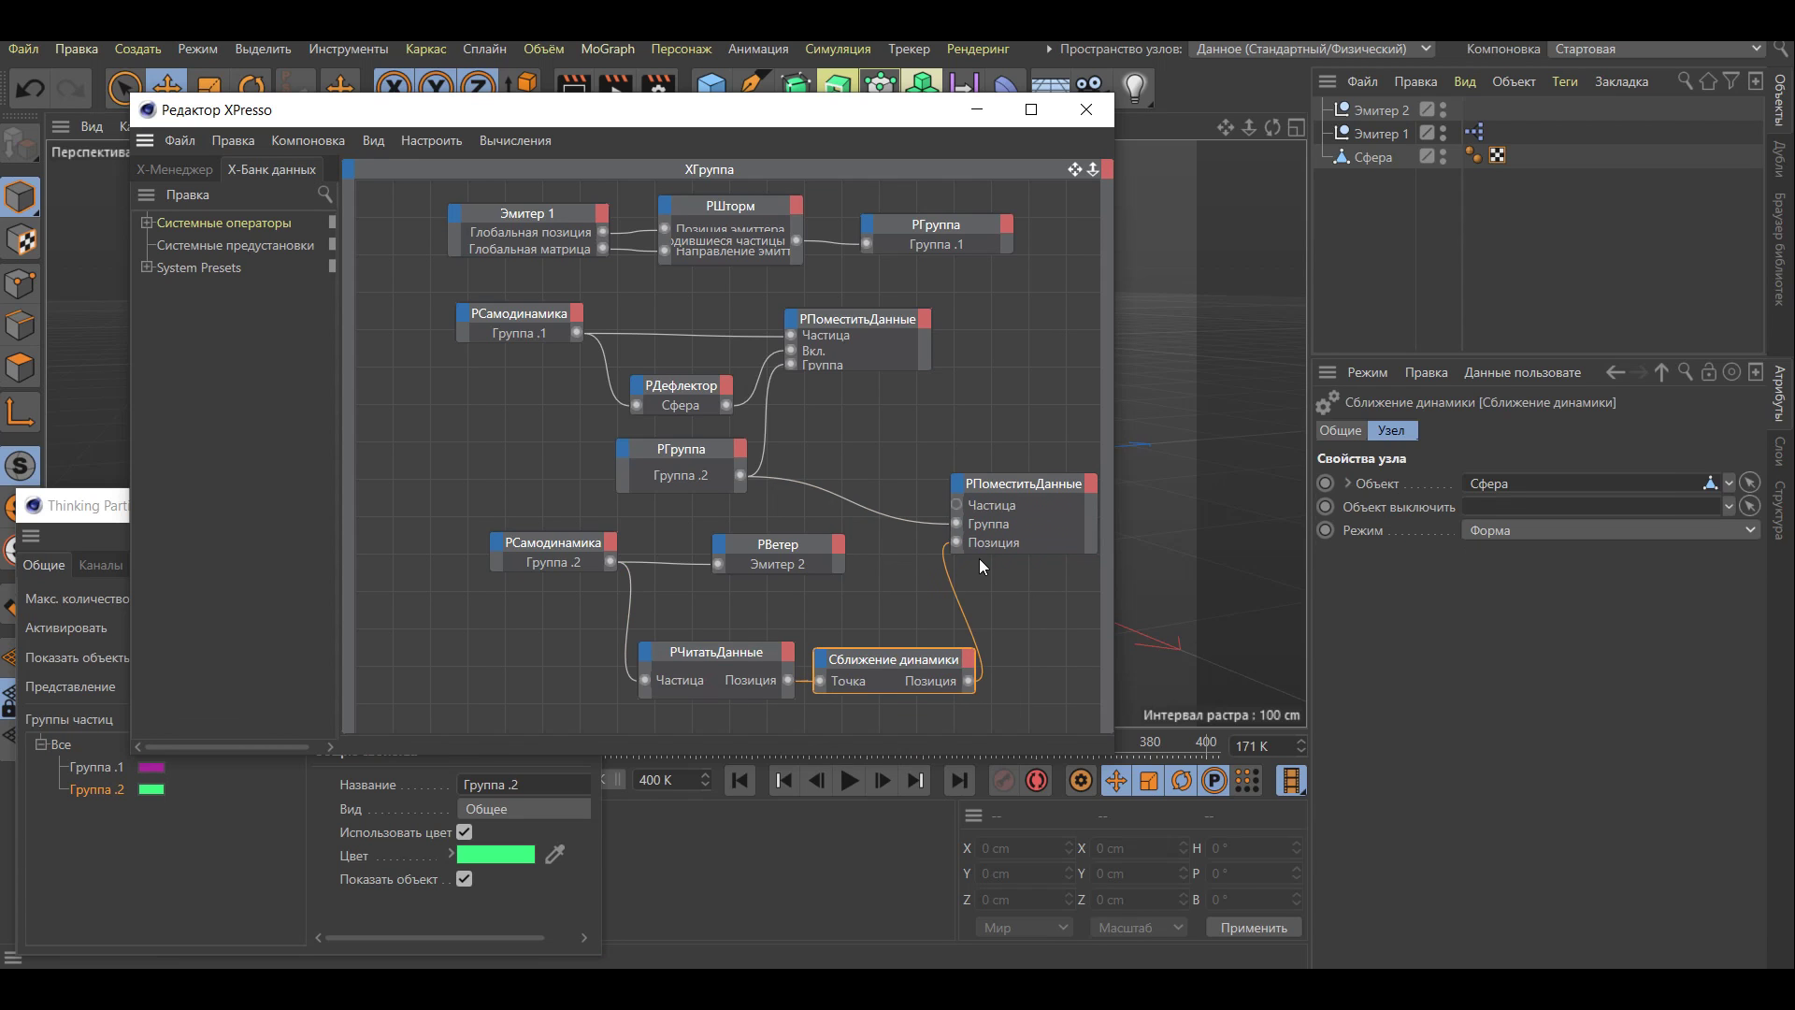
pyautogui.moveTo(769, 556); pyautogui.dragTo(756, 597)
pyautogui.moveTo(934, 519); pyautogui.dragTo(958, 507)
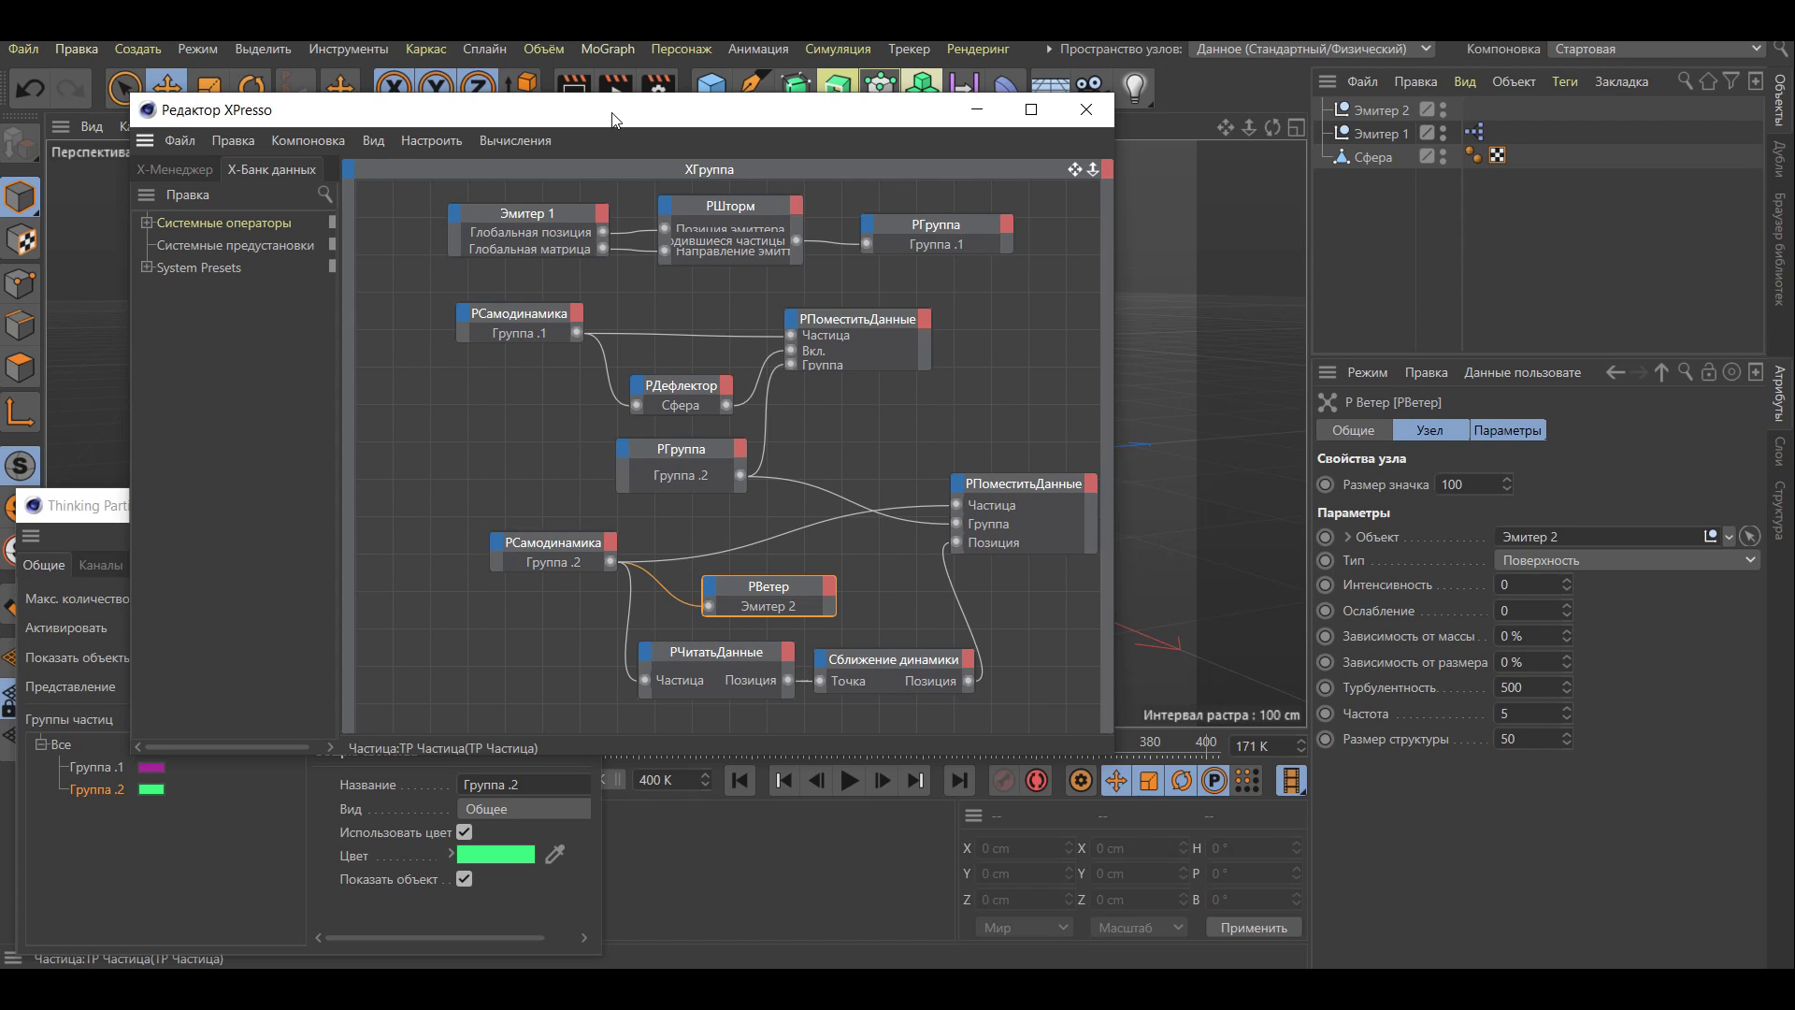
pyautogui.moveTo(614, 119); pyautogui.dragTo(1069, 115)
# Close the Thinking Particles window and stretch the XPresso editor to full height
pyautogui.click(581, 505)
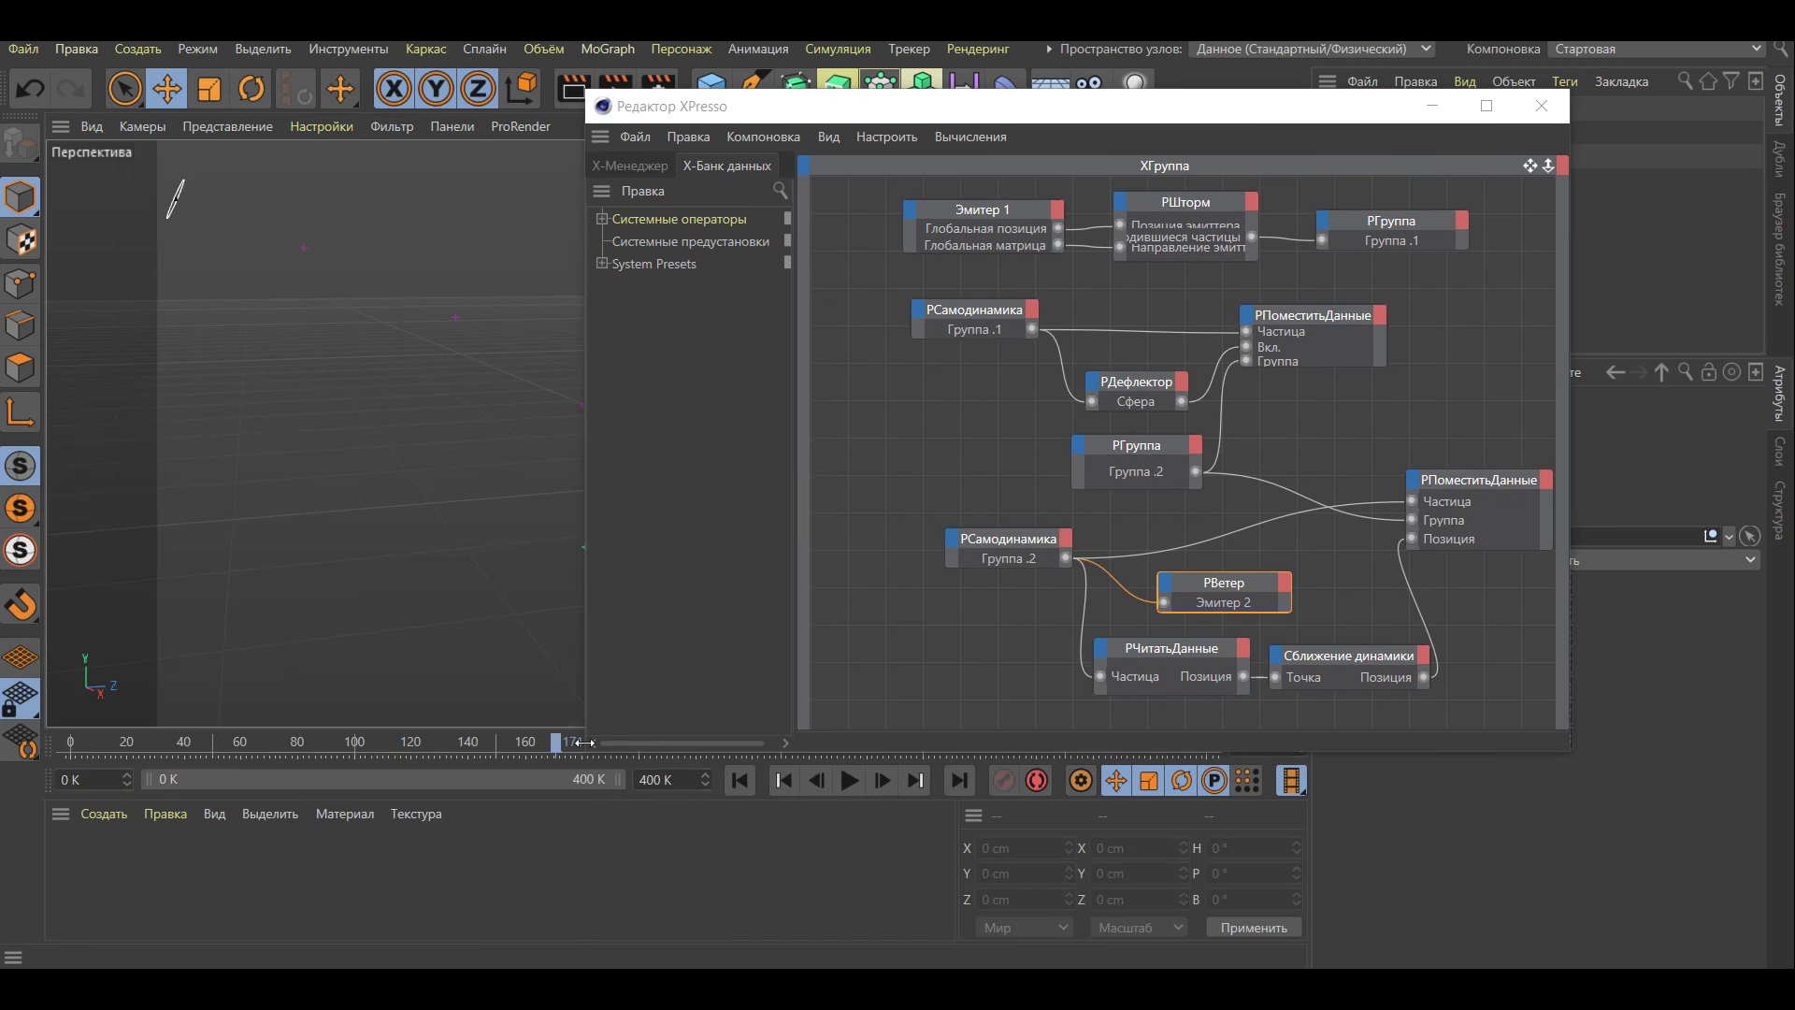
pyautogui.moveTo(586, 743)
pyautogui.mouseDown()
pyautogui.moveTo(458, 744)
pyautogui.moveTo(476, 964)
pyautogui.mouseUp()
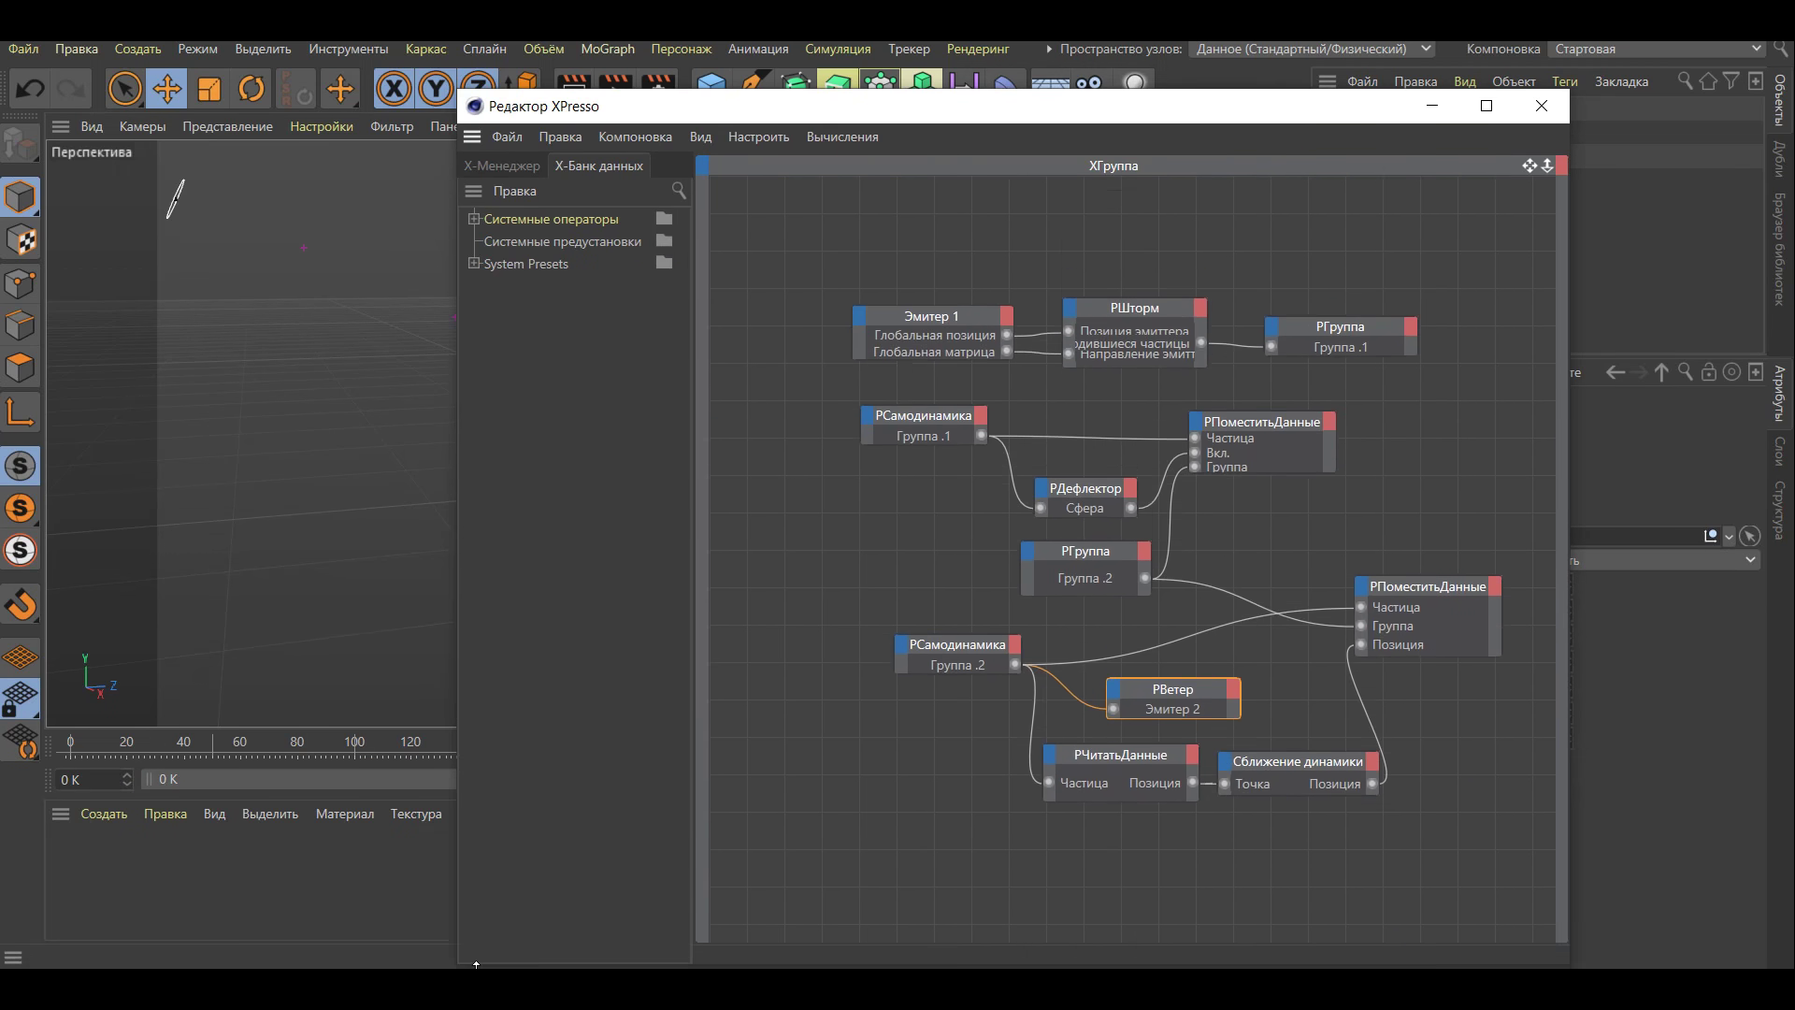
pyautogui.doubleClick(476, 964)
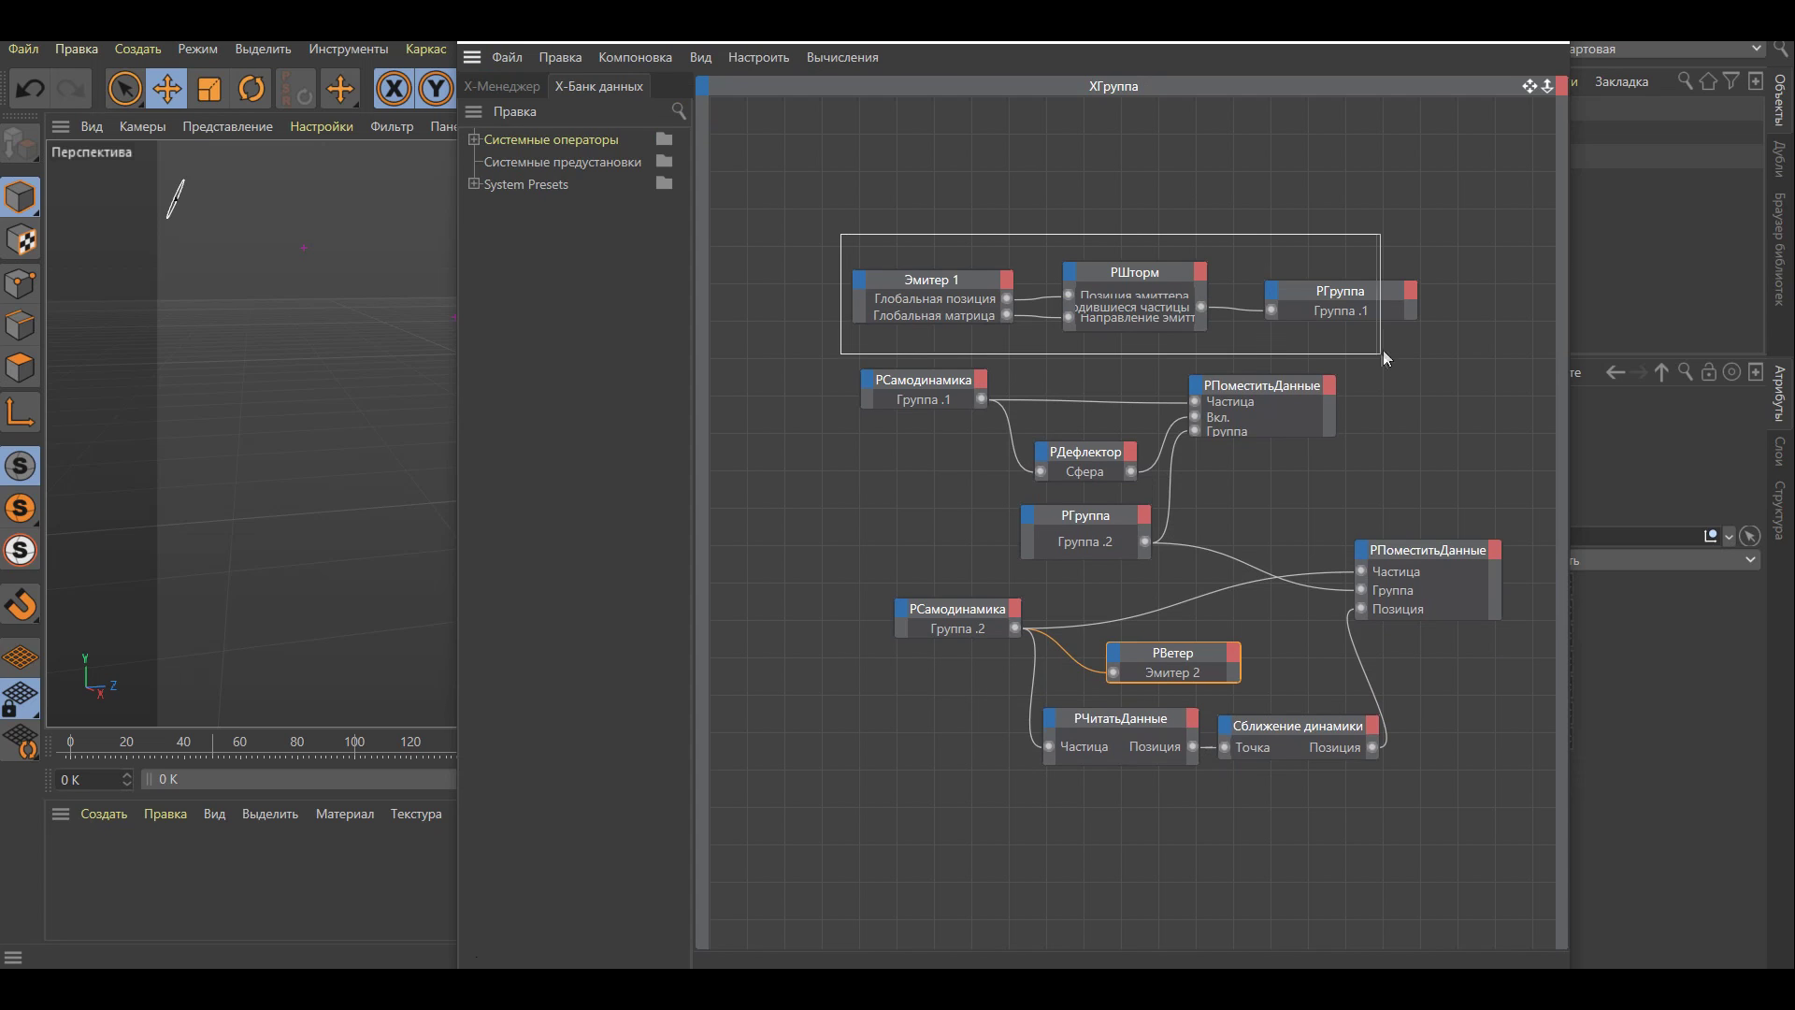
# Duplicate the Эмитер 1, РШторм and РГруппа nodes above the originals, then play the simulation
pyautogui.moveTo(870, 304); pyautogui.dragTo(1394, 346)
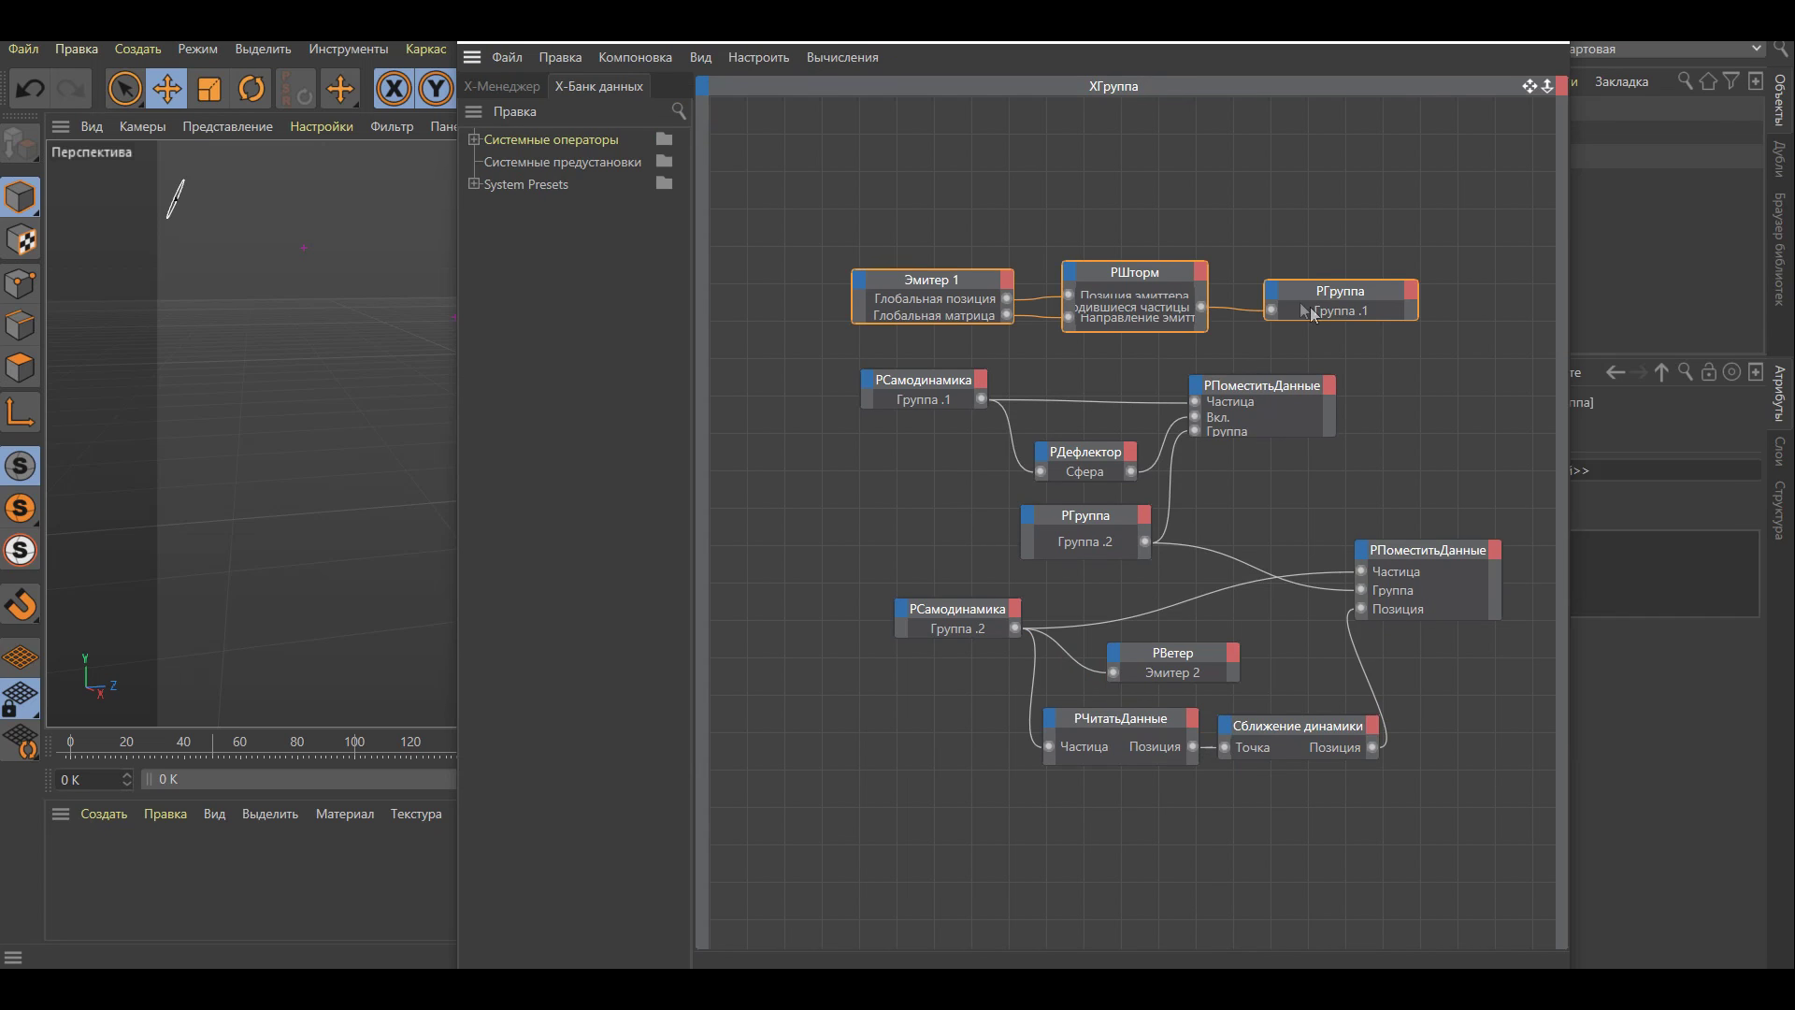
pyautogui.keyDown('ctrl'); pyautogui.moveTo(1127, 301); pyautogui.dragTo(1129, 200); pyautogui.keyUp('ctrl')
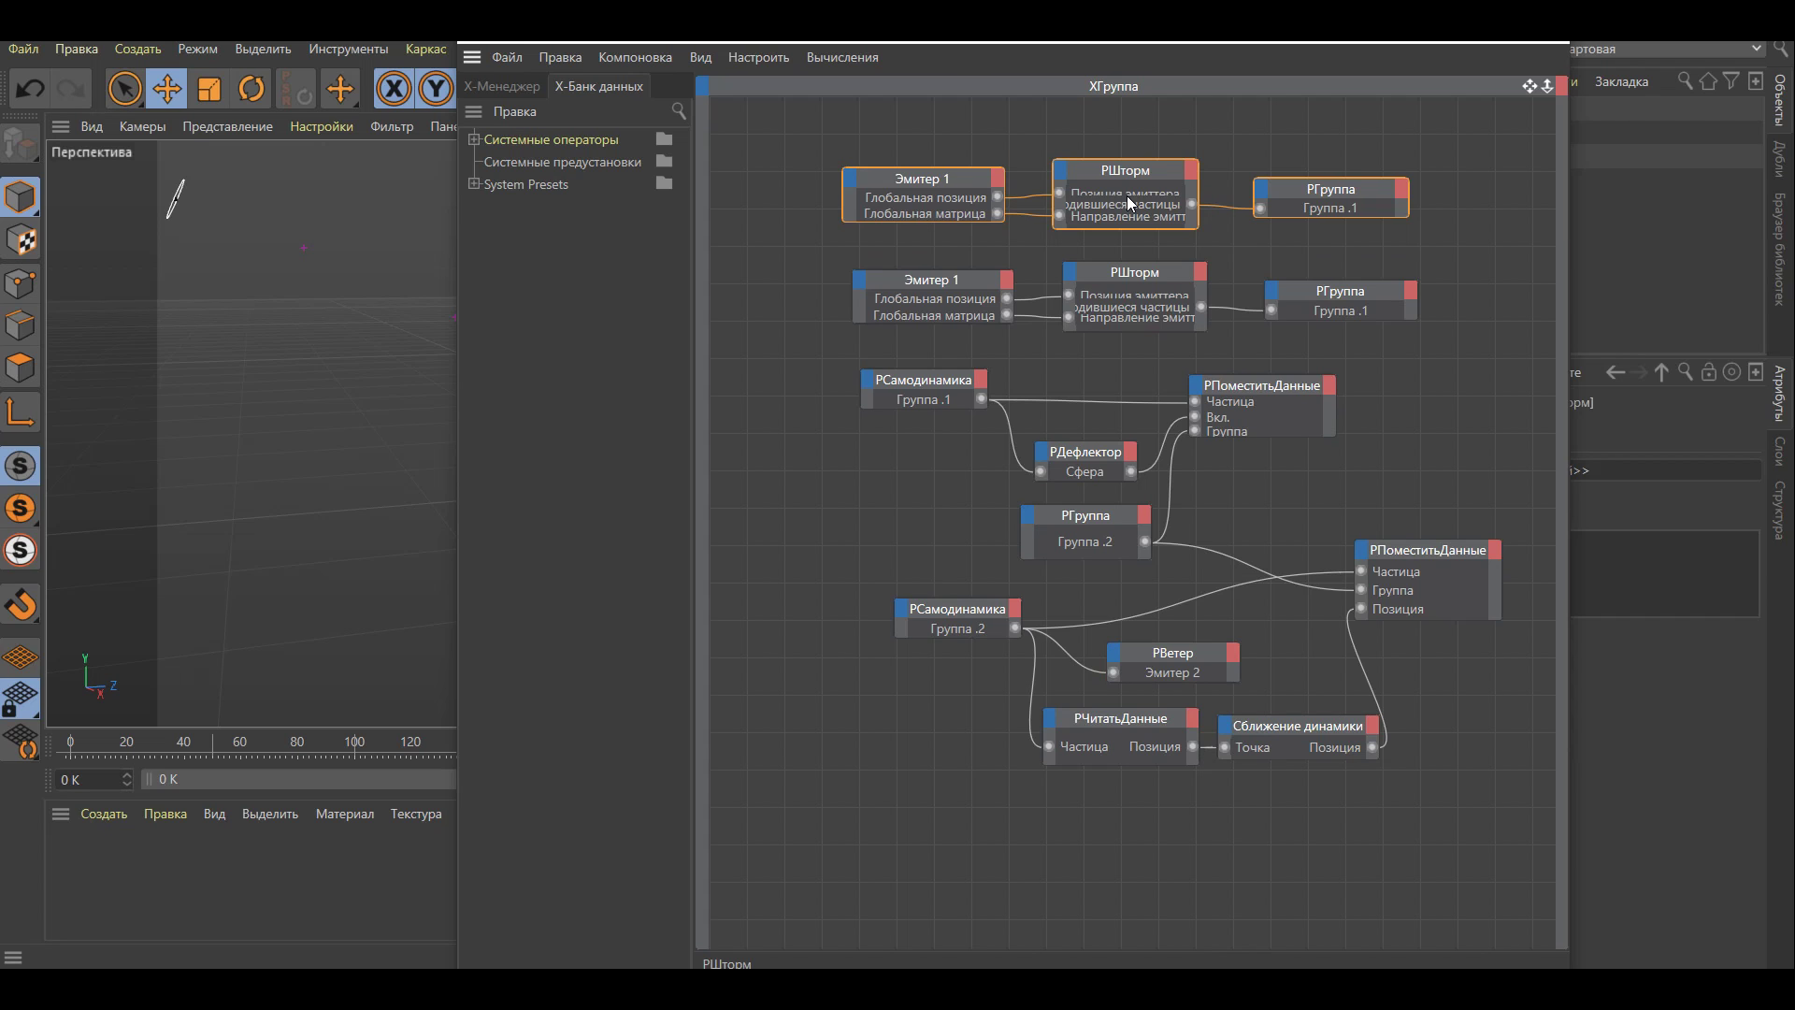
pyautogui.moveTo(1122, 55)
pyautogui.mouseDown()
pyautogui.moveTo(694, 814)
pyautogui.moveTo(689, 858)
pyautogui.mouseUp()
pyautogui.click(849, 781)
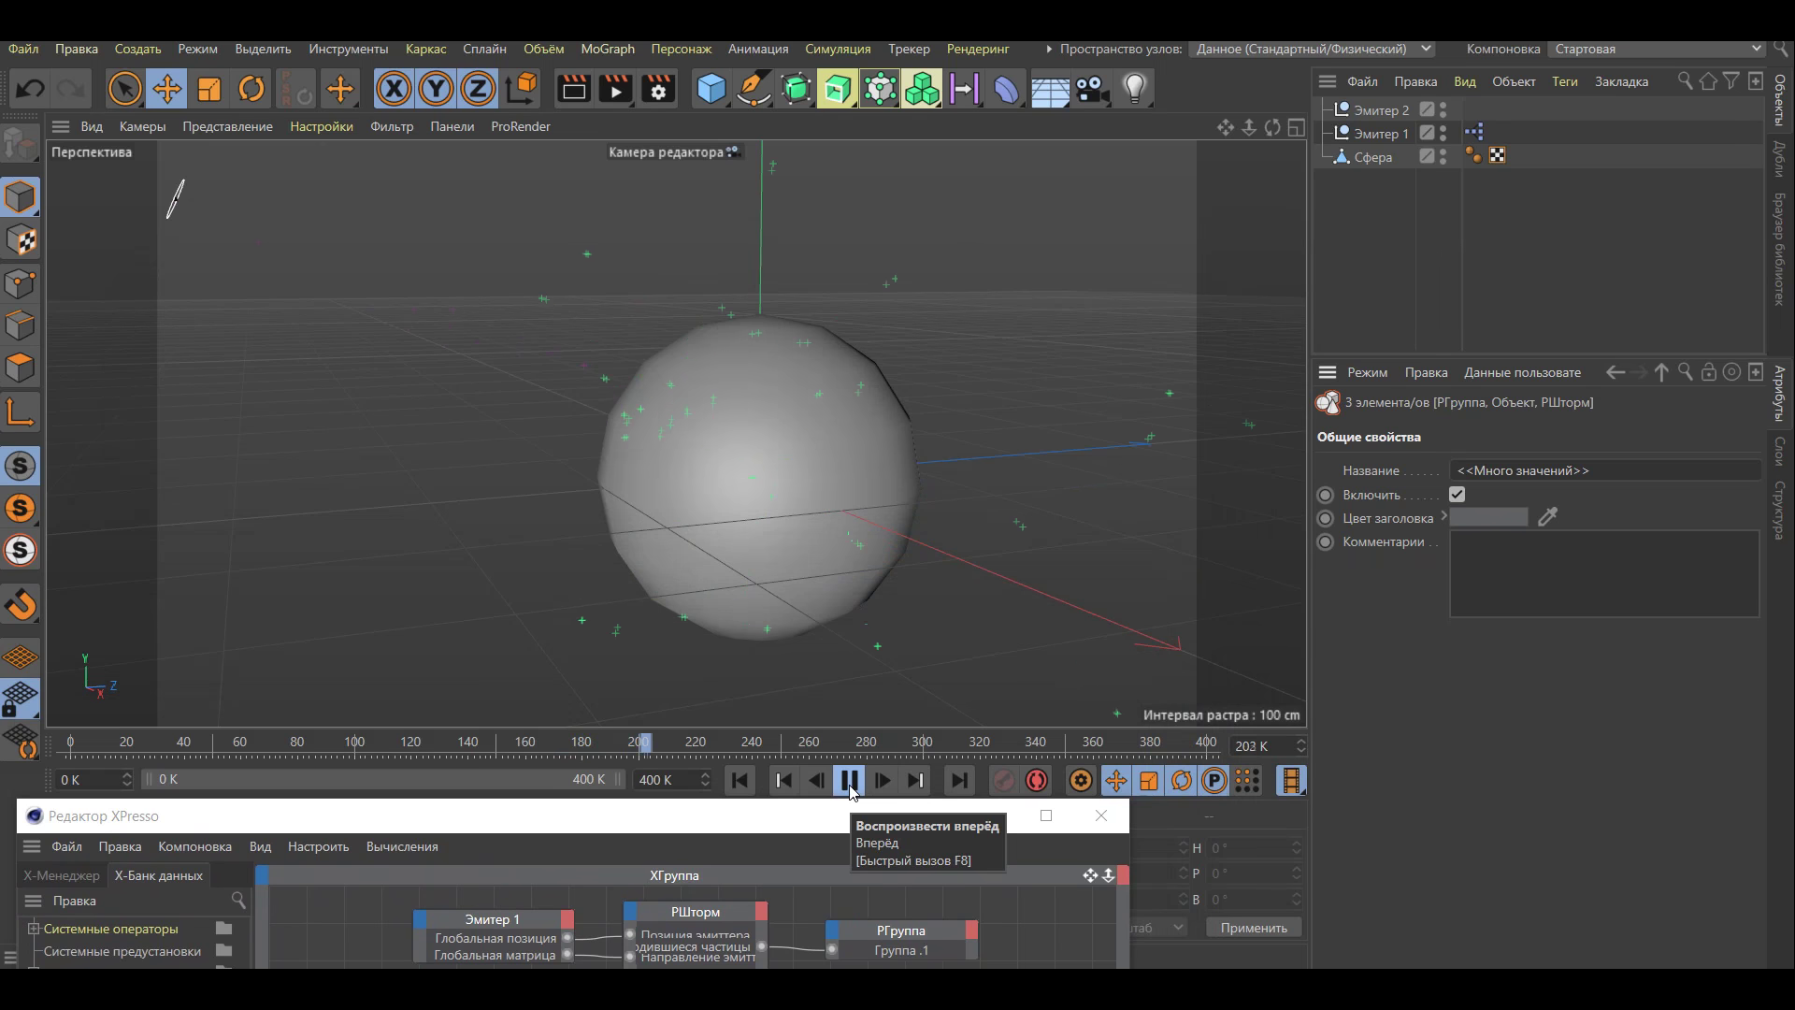
# Stop playback and give Сфера a rigid body dynamics tag
pyautogui.click(850, 783)
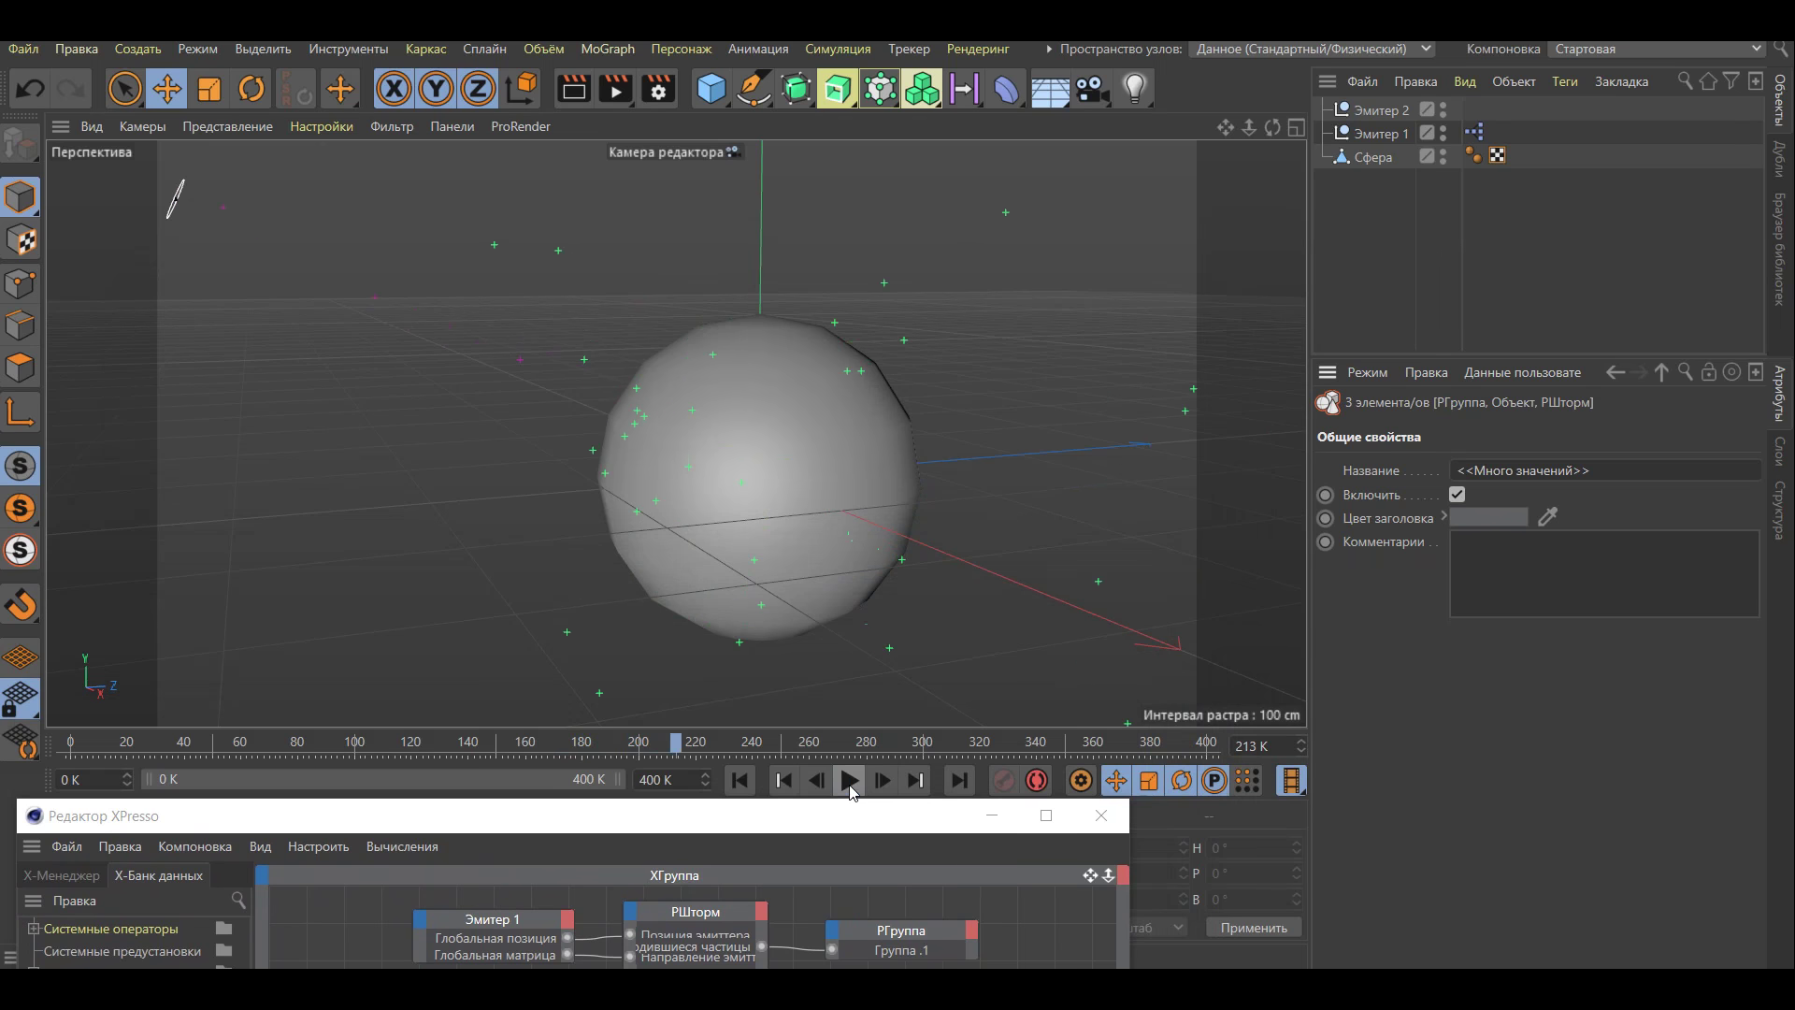
pyautogui.rightClick(1385, 163)
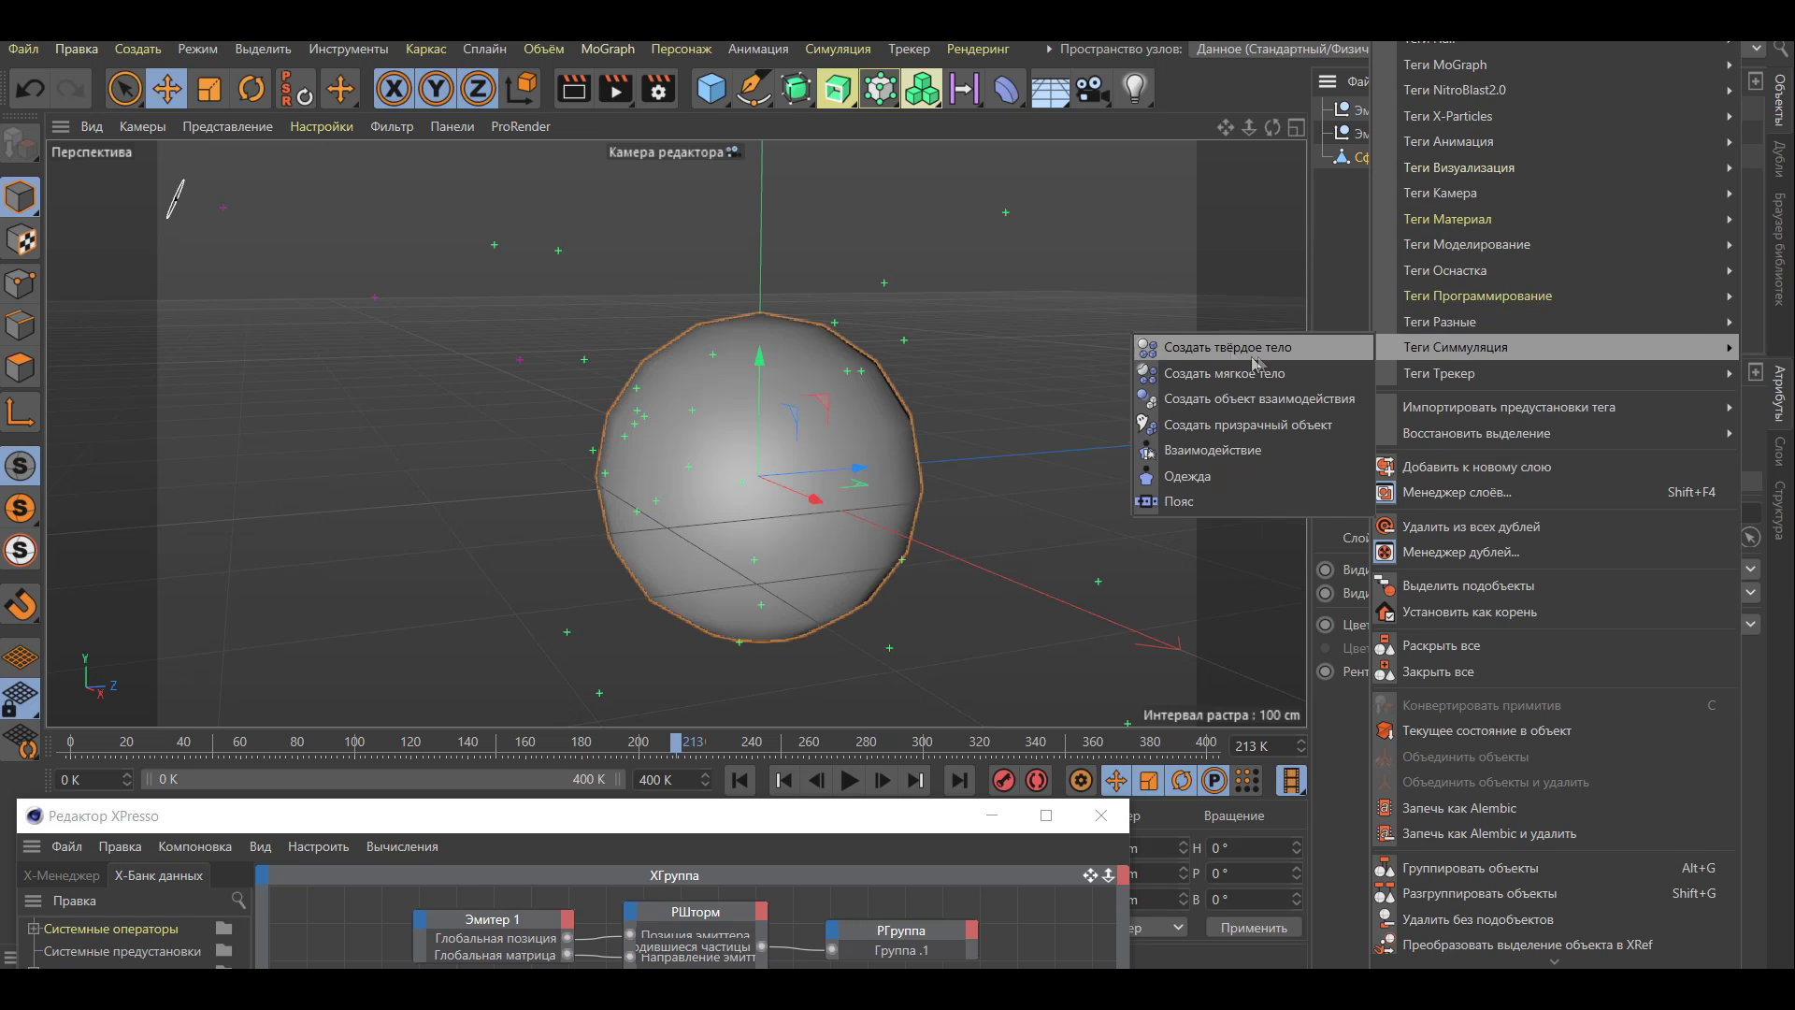
pyautogui.click(1223, 350)
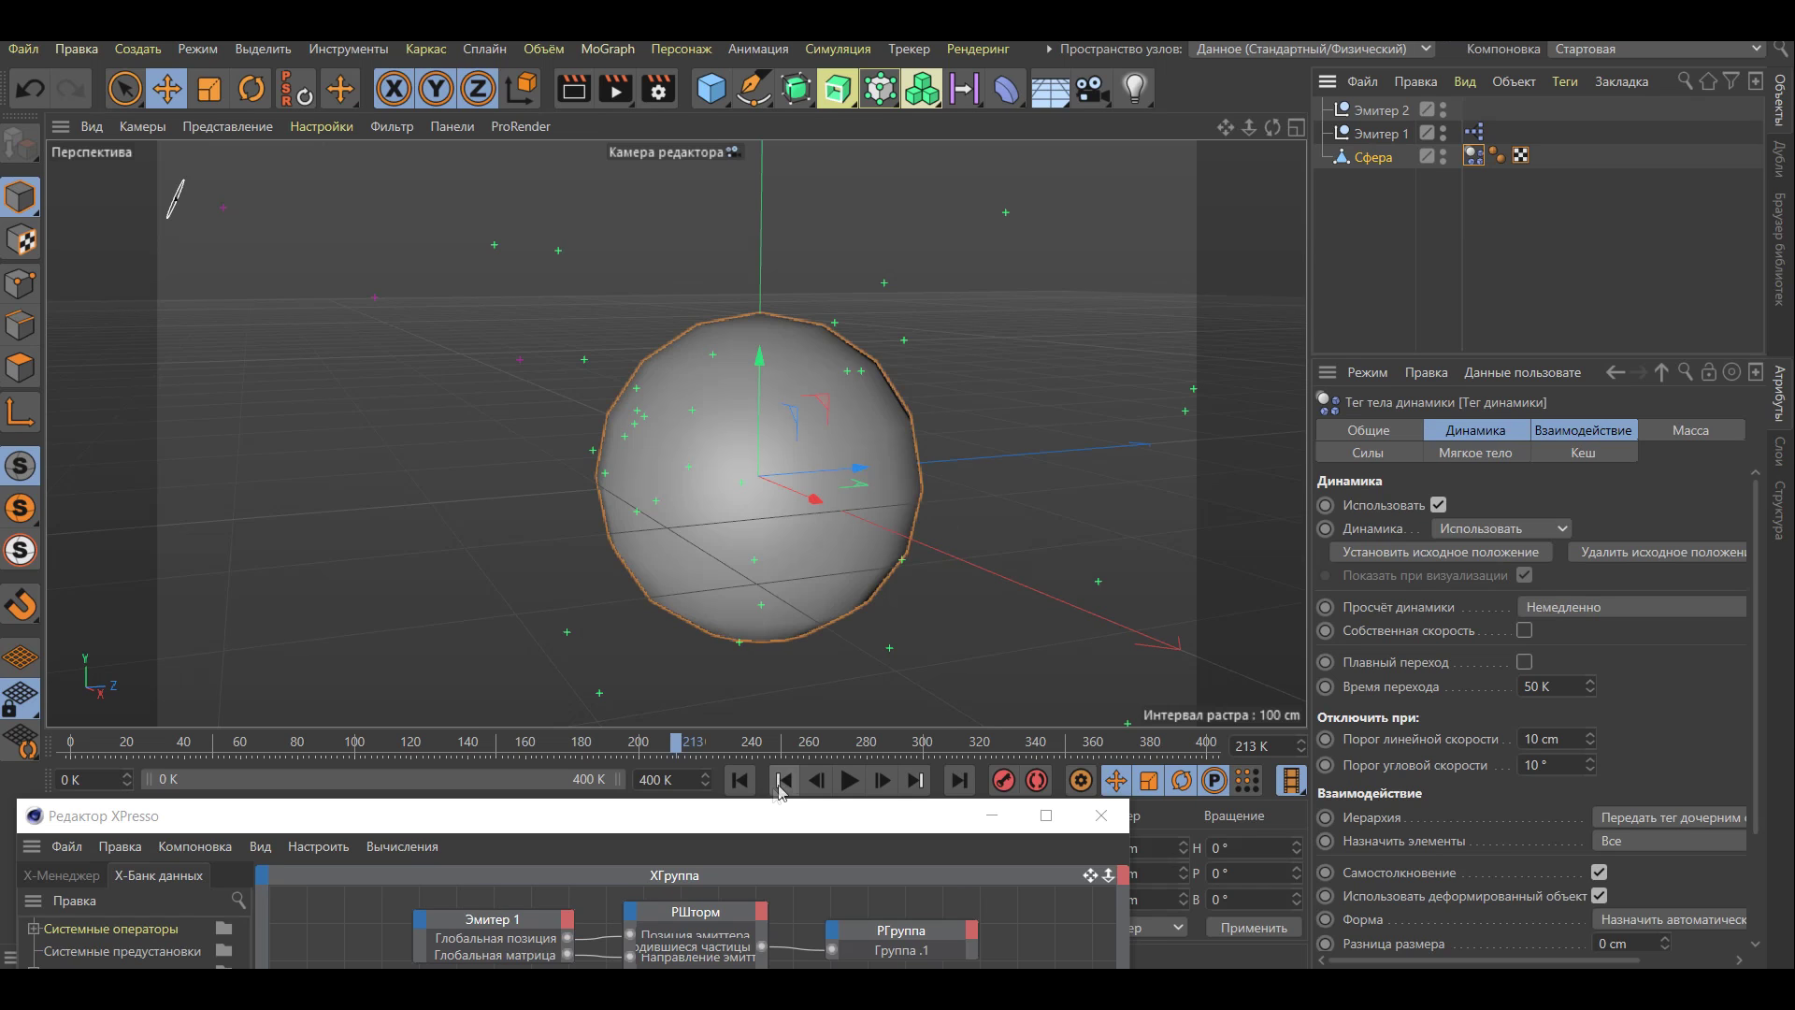
# Rewind to frame 0 and set the sphere's Динамика to Не использовать
pyautogui.click(739, 781)
pyautogui.click(851, 782)
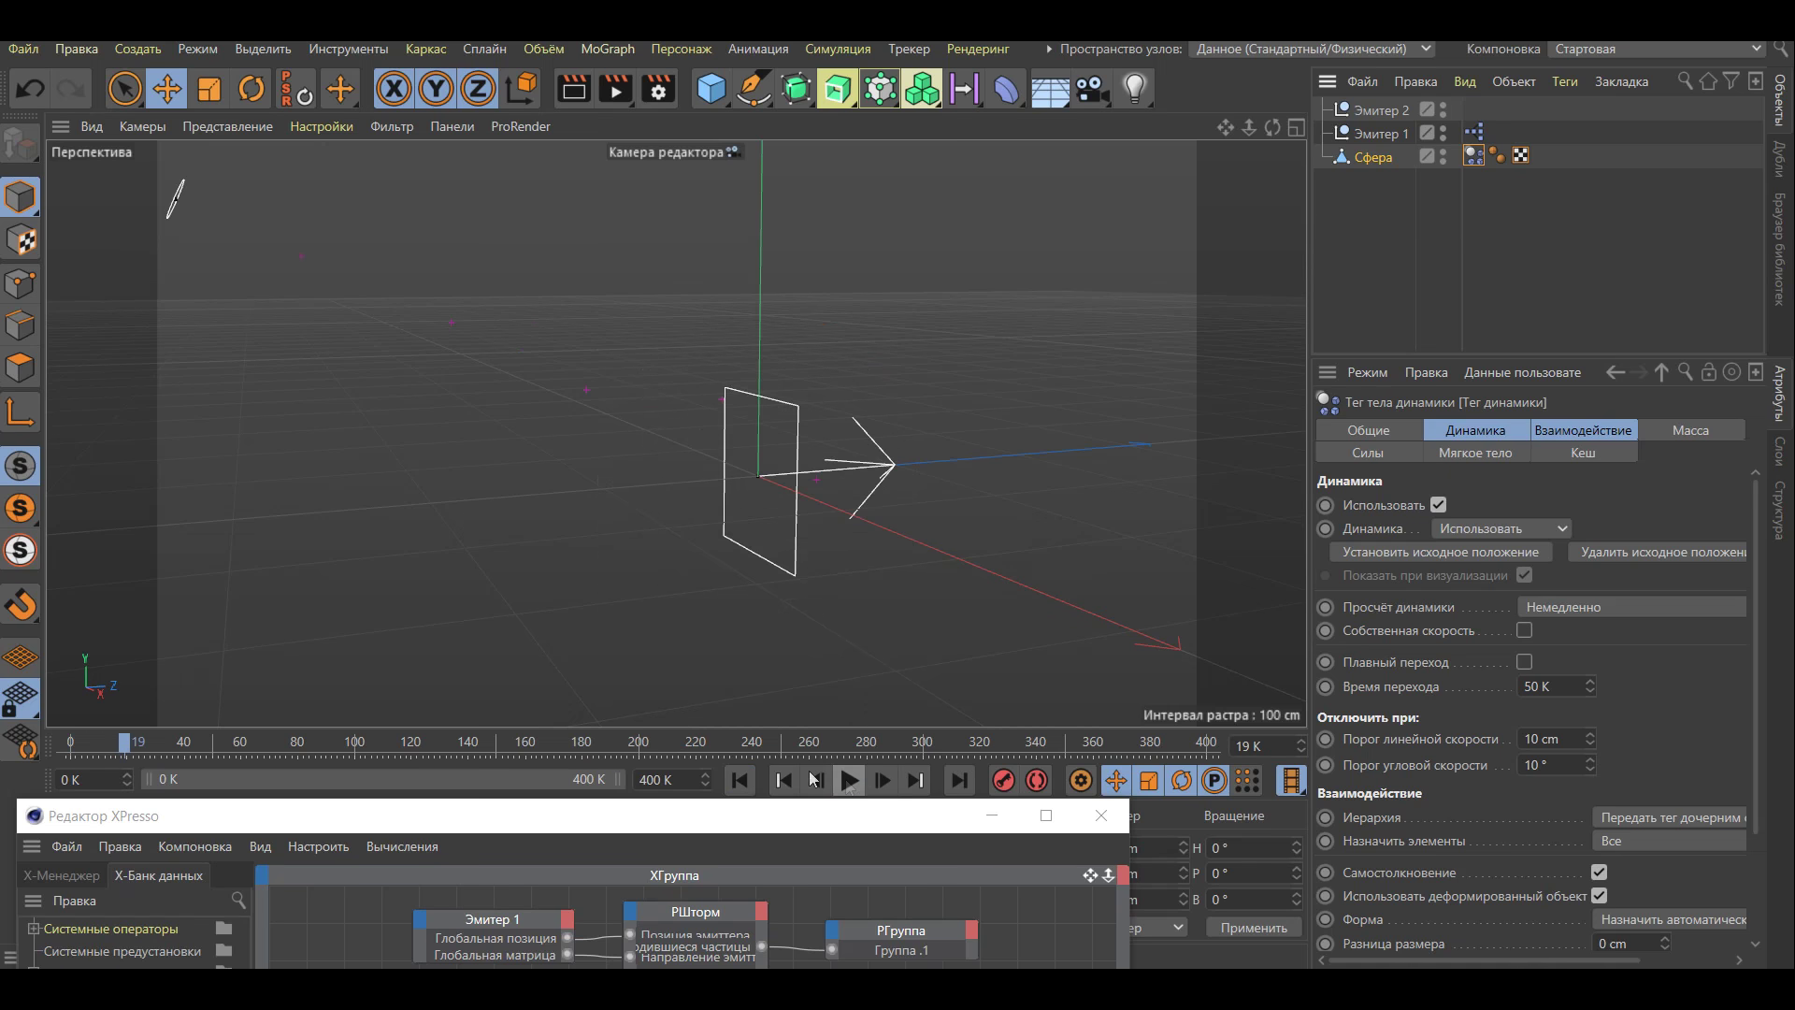
pyautogui.click(744, 778)
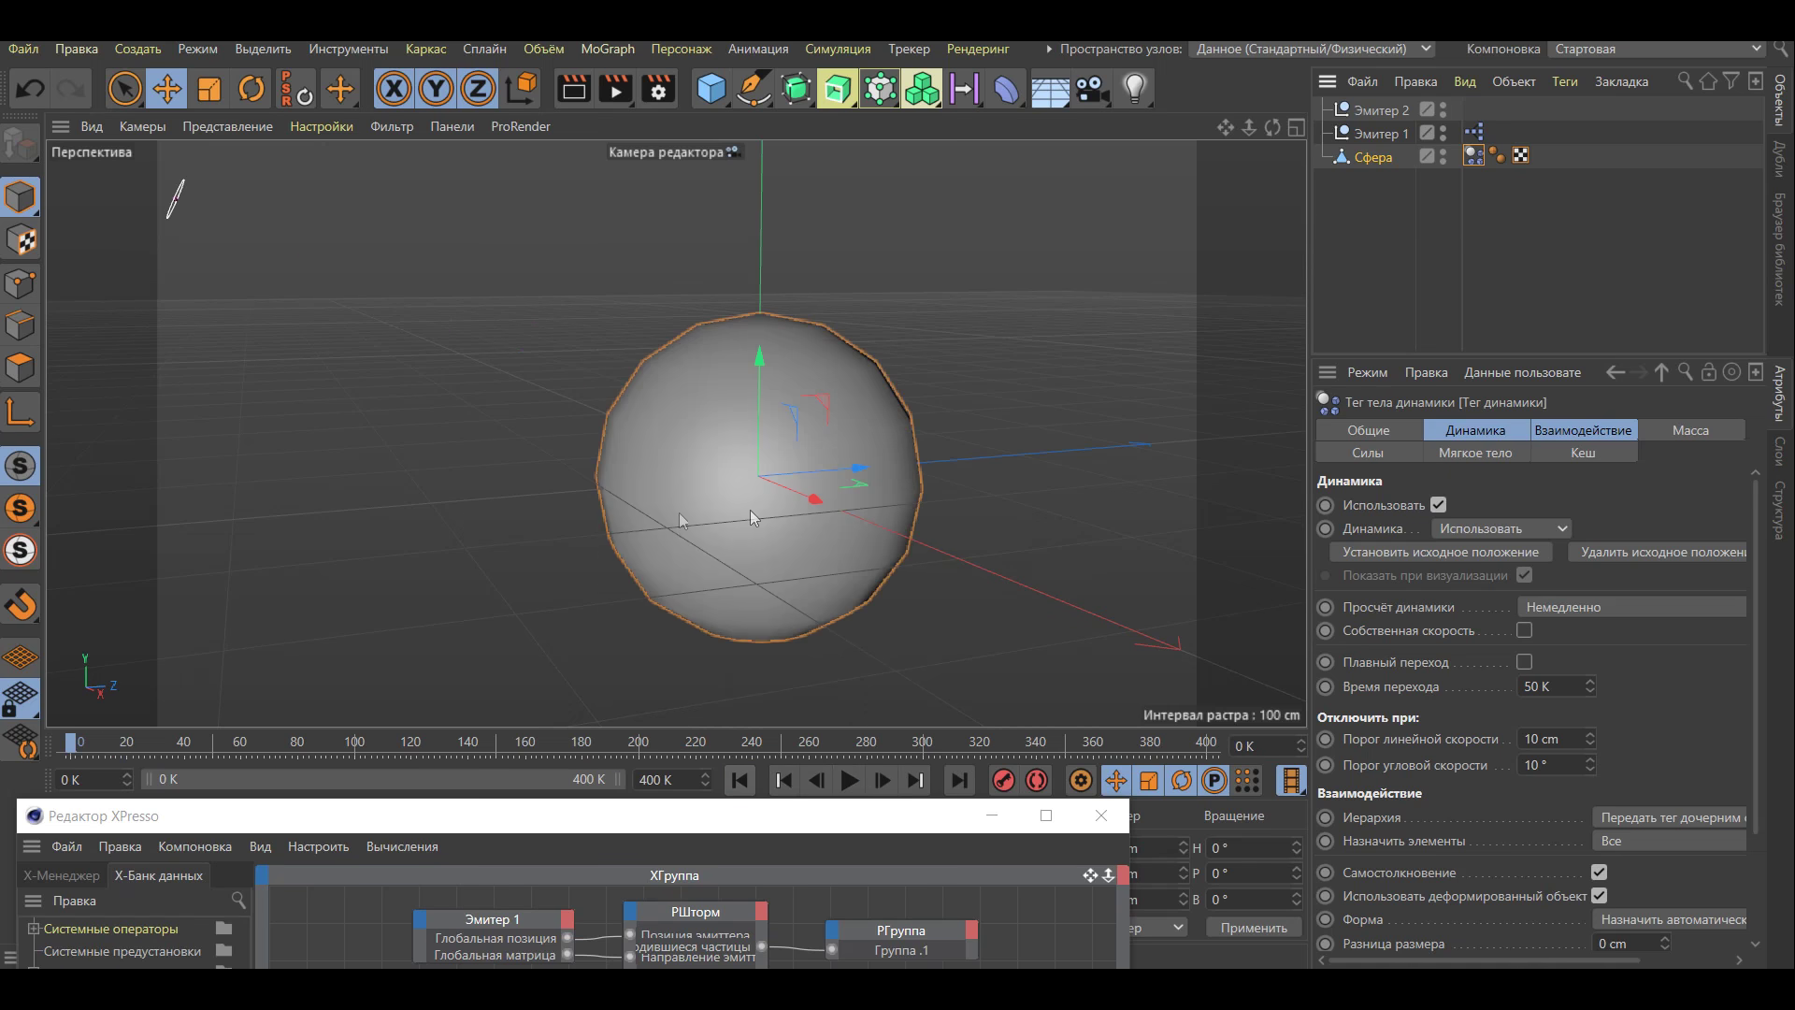
pyautogui.click(1526, 538)
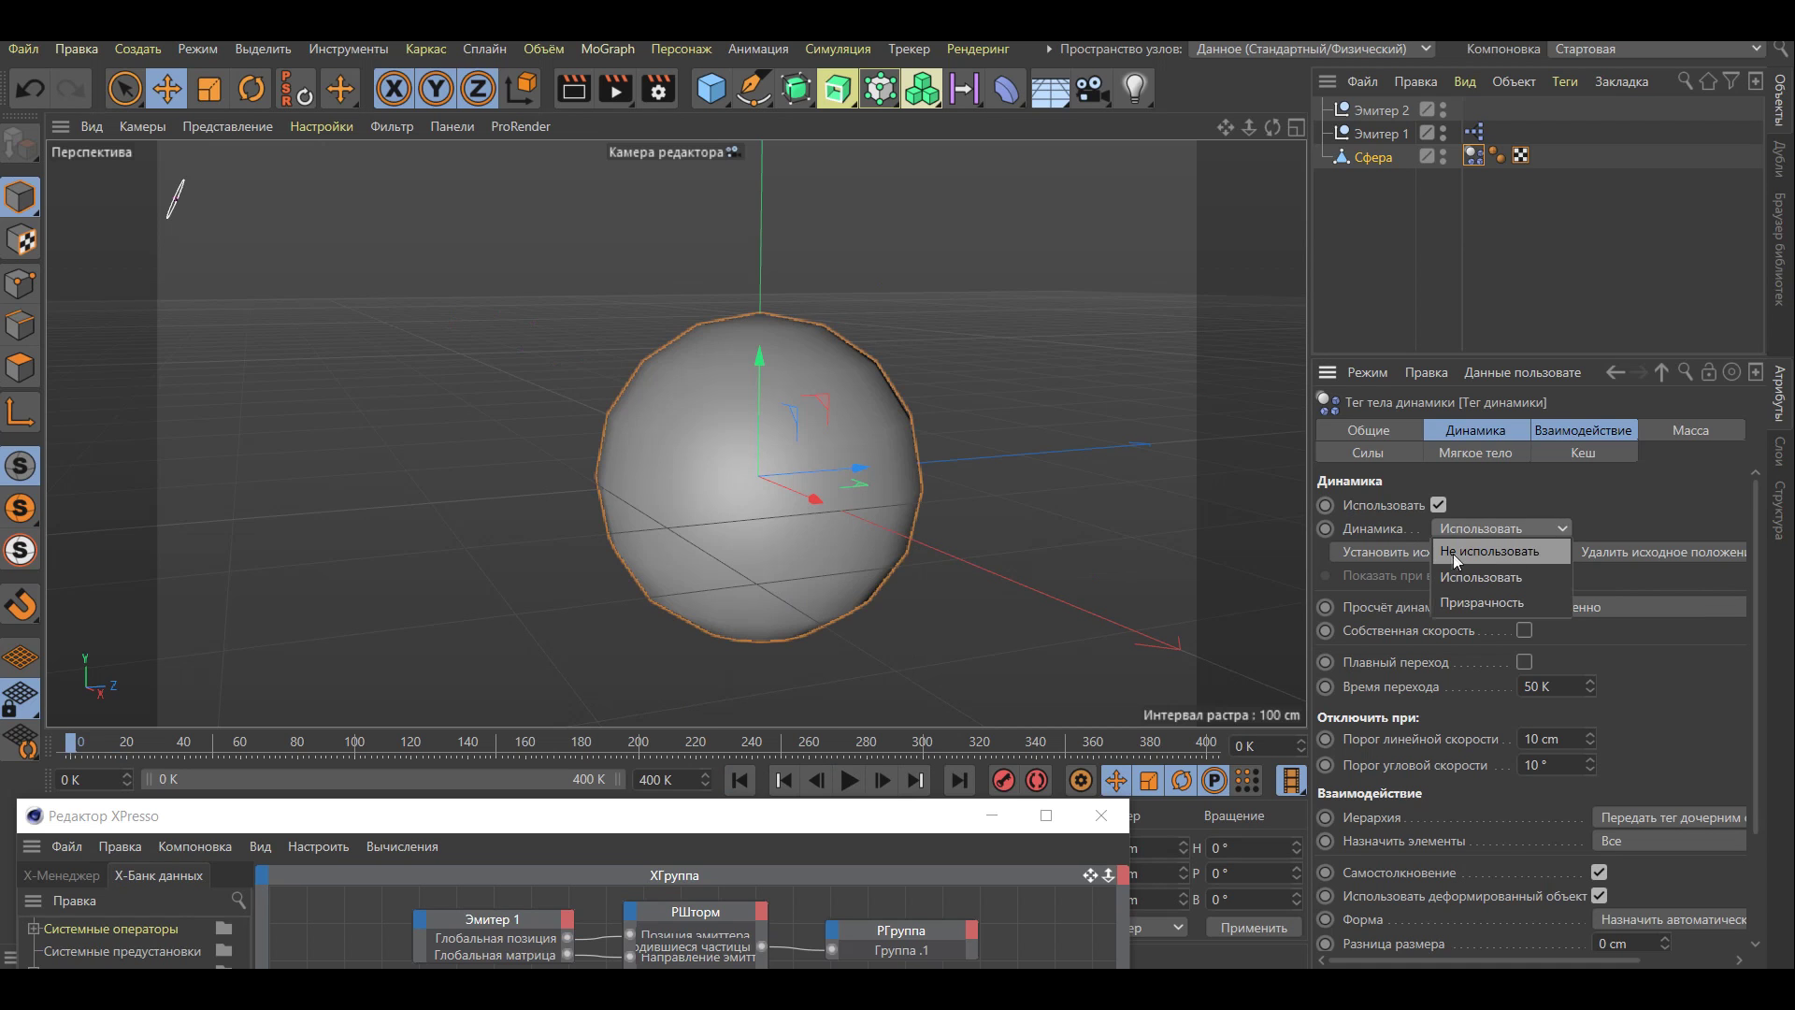
pyautogui.click(1495, 548)
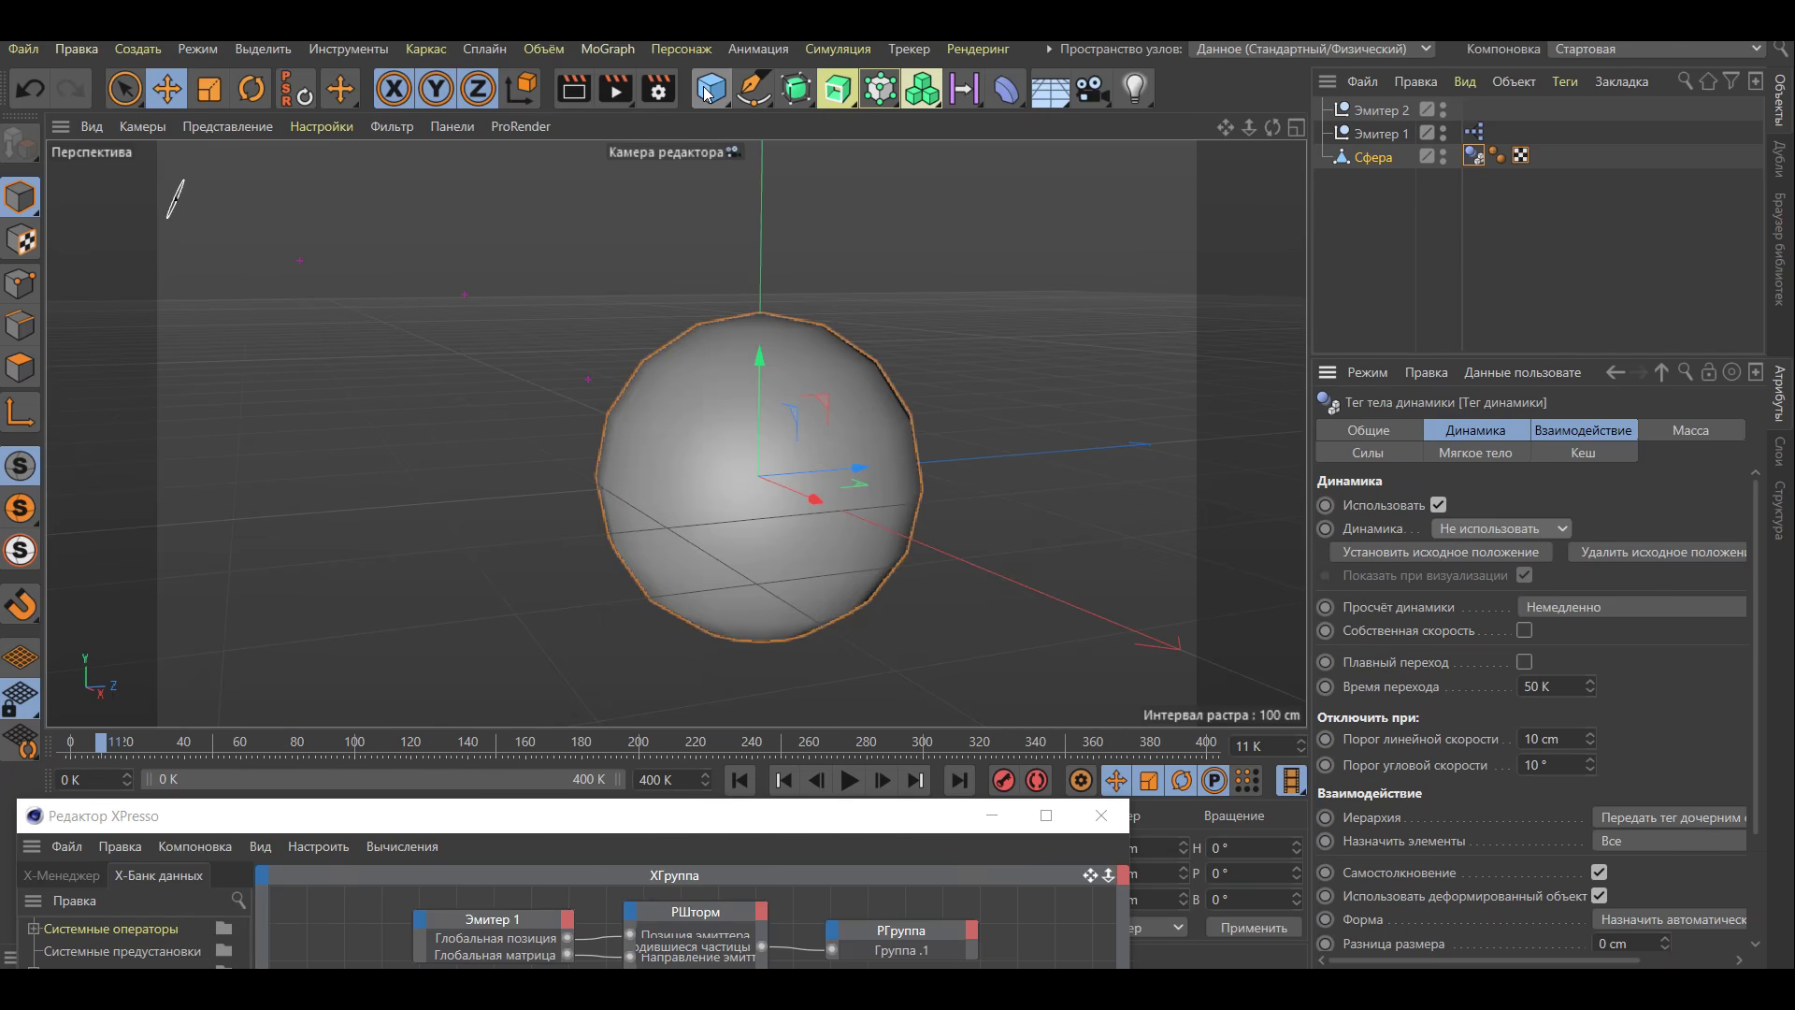
pyautogui.click(706, 91)
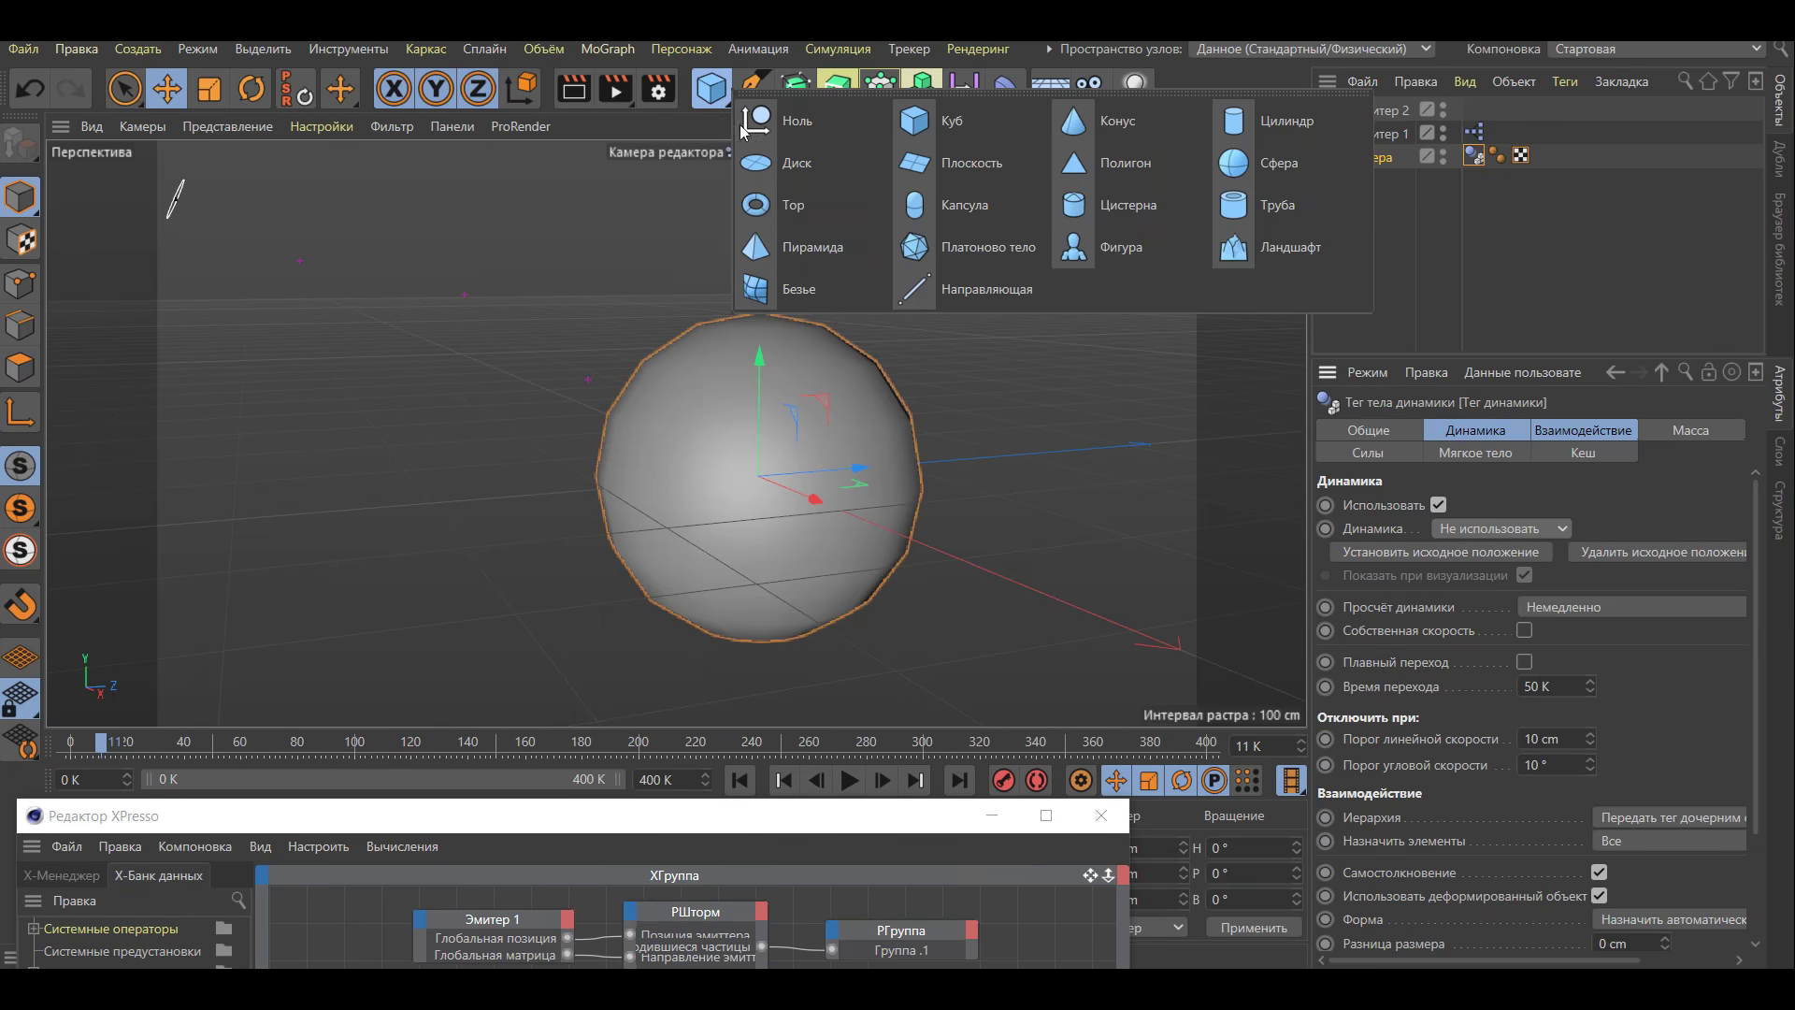
# Add a null object named Эмитер 3
pyautogui.click(791, 129)
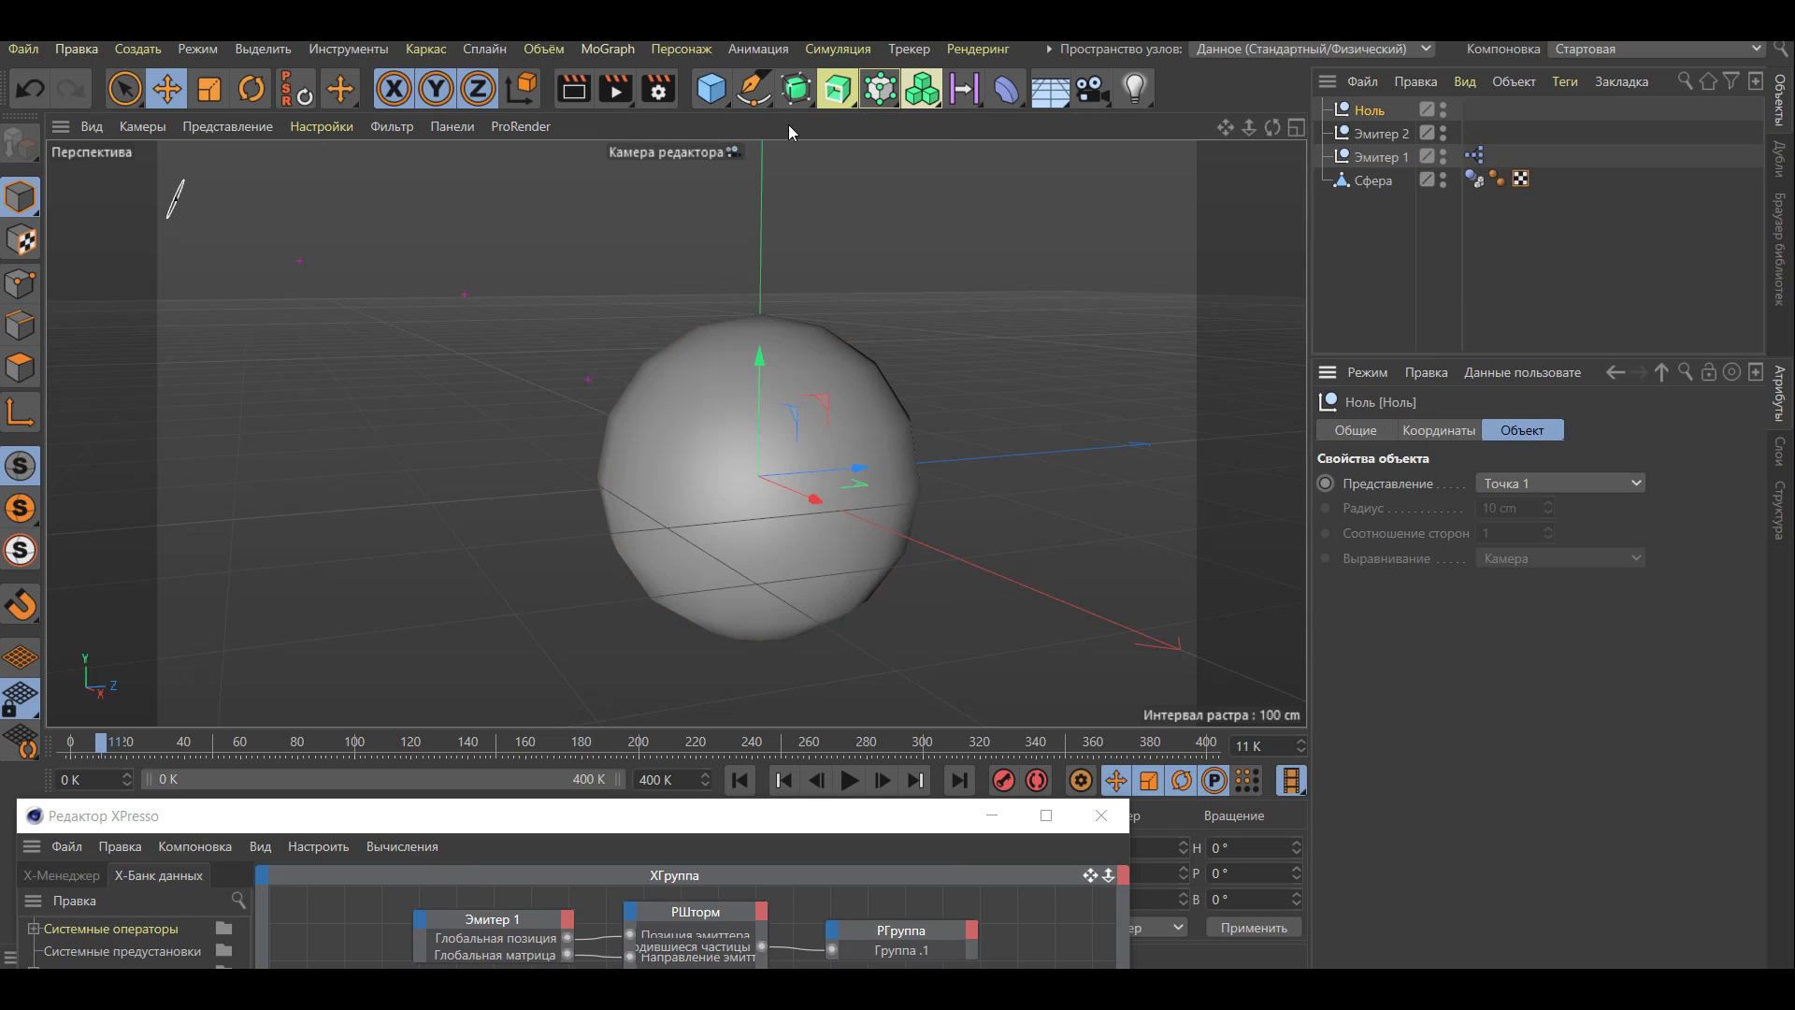
pyautogui.doubleClick(1376, 112)
pyautogui.write('Эмитер 3')
pyautogui.press('Return')
# Replace the top Эмитер 1 XPresso node with an Эмитер 3 node
pyautogui.moveTo(695, 818)
pyautogui.mouseDown()
pyautogui.moveTo(732, 759)
pyautogui.moveTo(858, 266)
pyautogui.mouseUp()
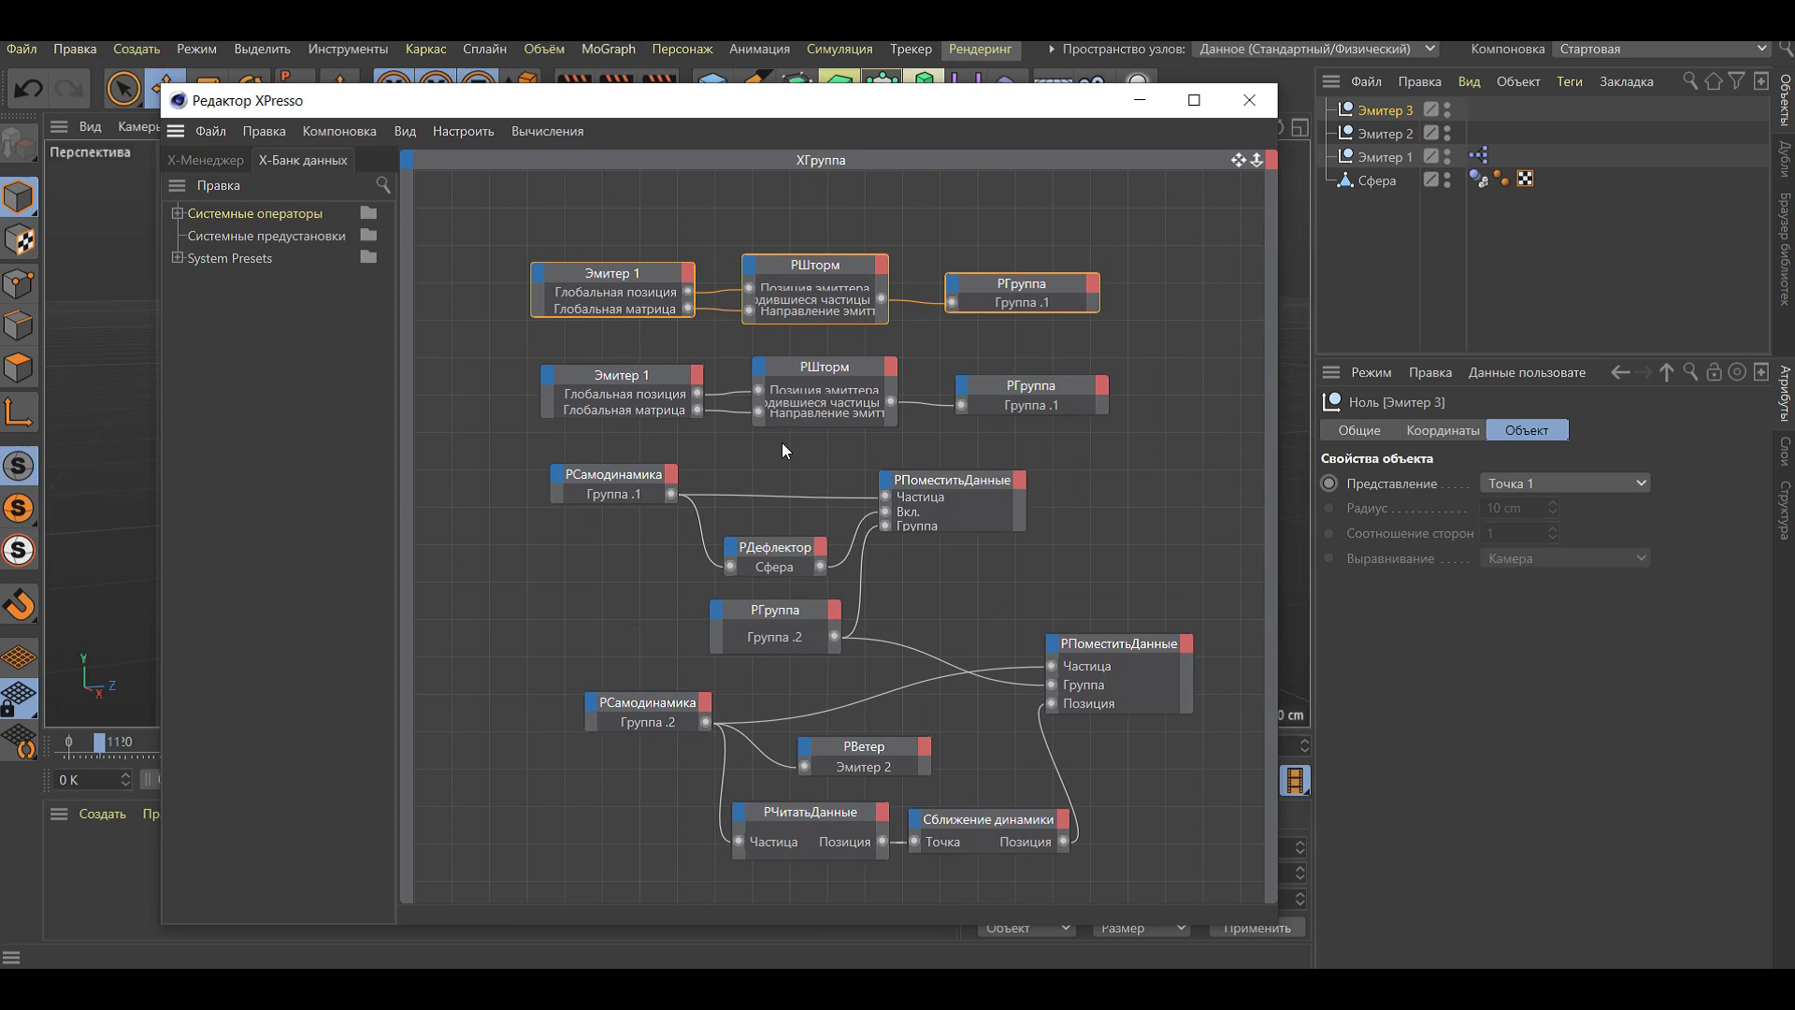
pyautogui.click(609, 275)
pyautogui.press('Delete')
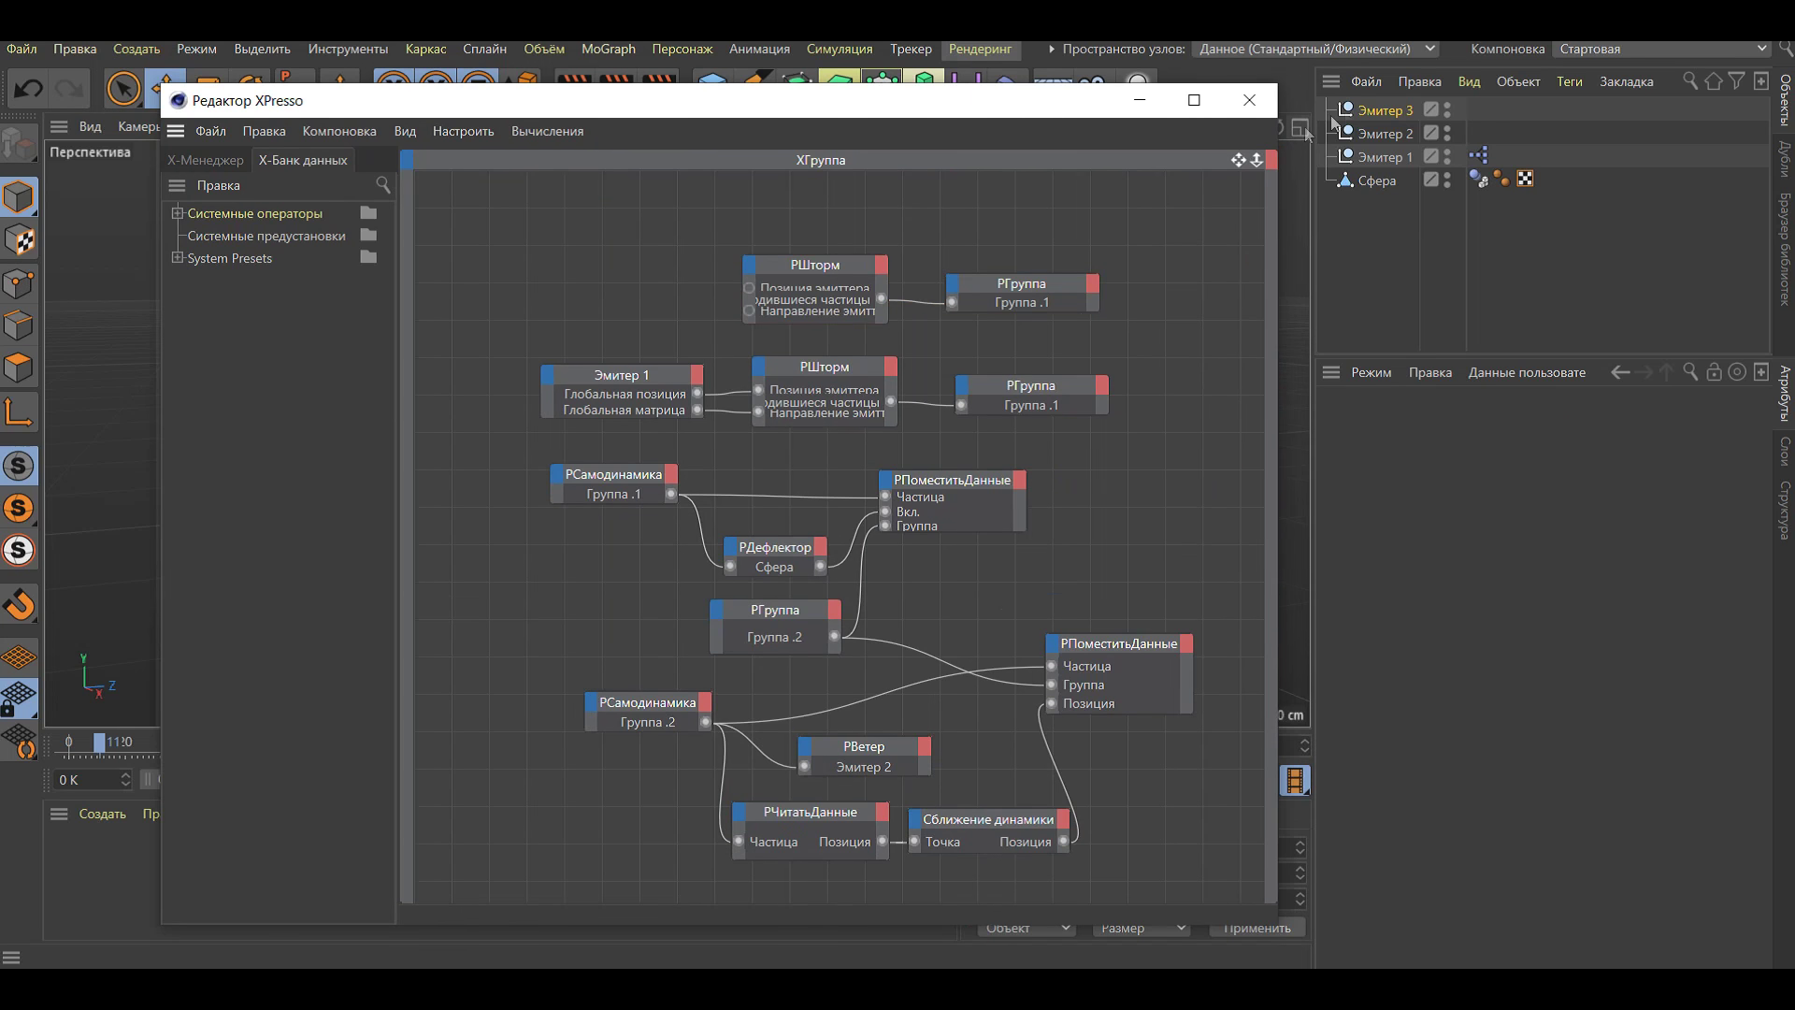
pyautogui.moveTo(1363, 111); pyautogui.dragTo(996, 204)
pyautogui.moveTo(588, 278); pyautogui.dragTo(565, 278)
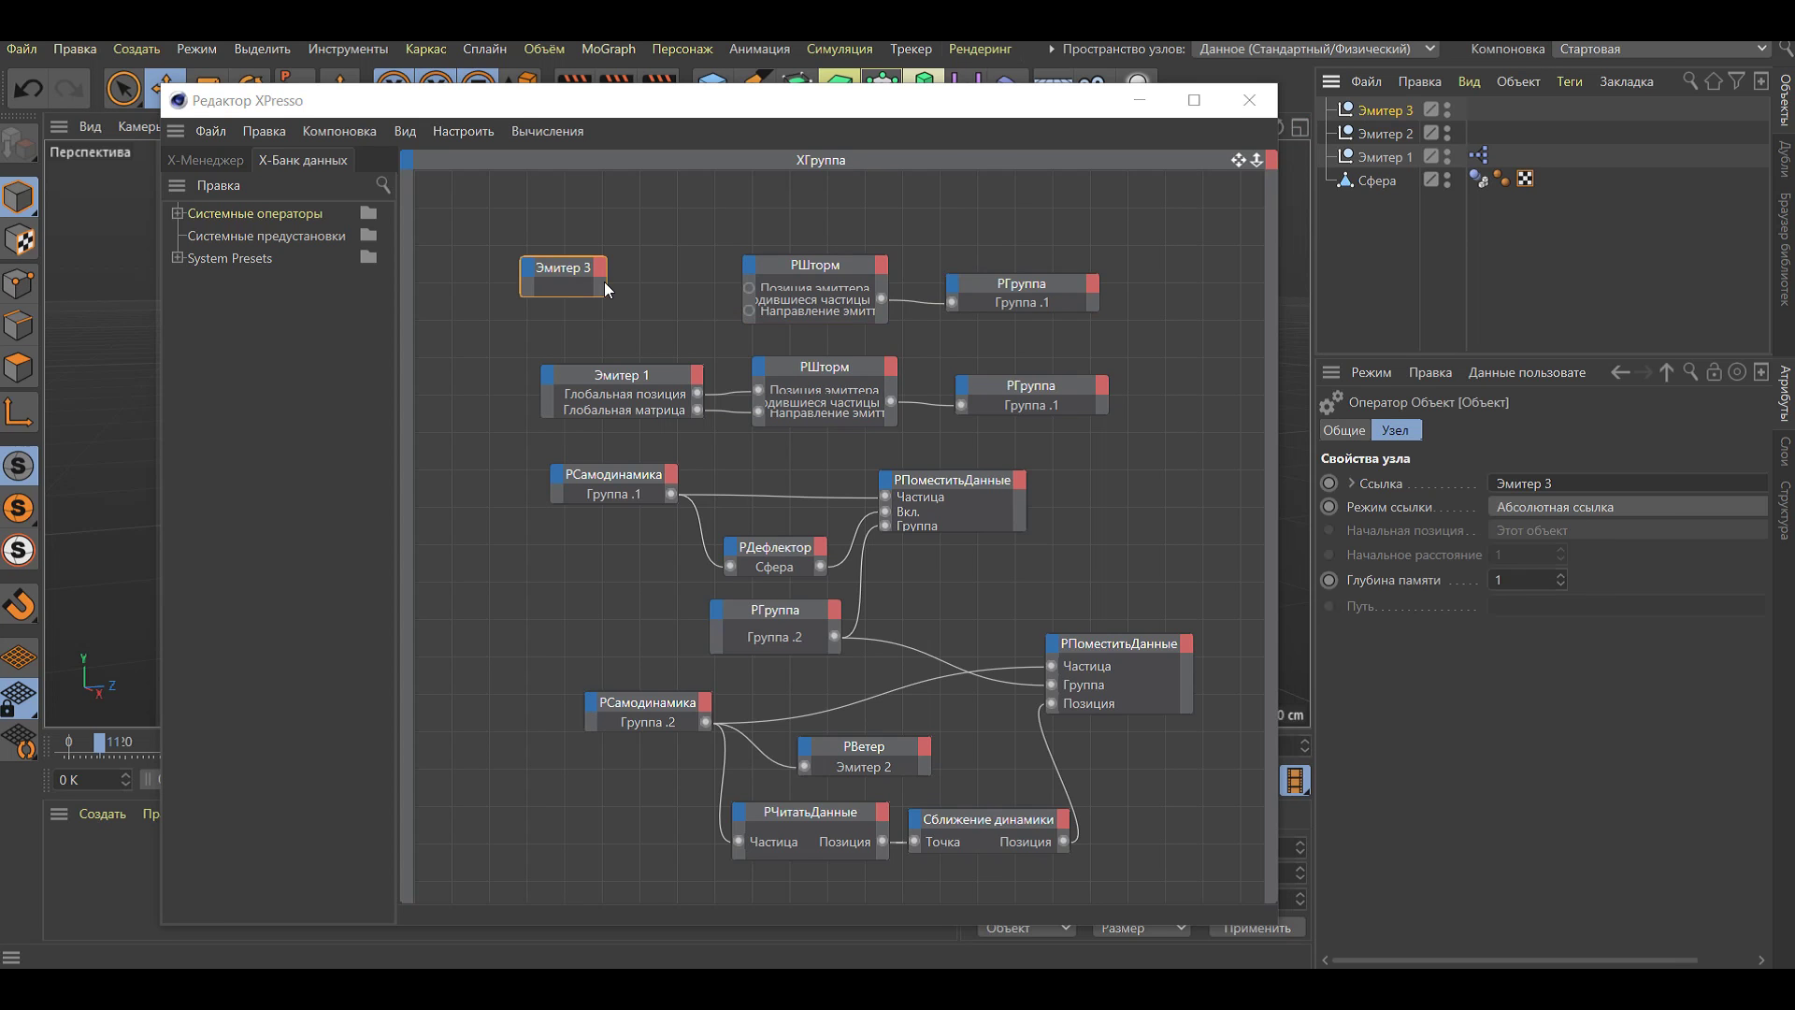
pyautogui.moveTo(605, 281)
pyautogui.mouseDown()
pyautogui.moveTo(704, 283)
pyautogui.moveTo(671, 316)
pyautogui.moveTo(624, 271)
pyautogui.mouseUp()
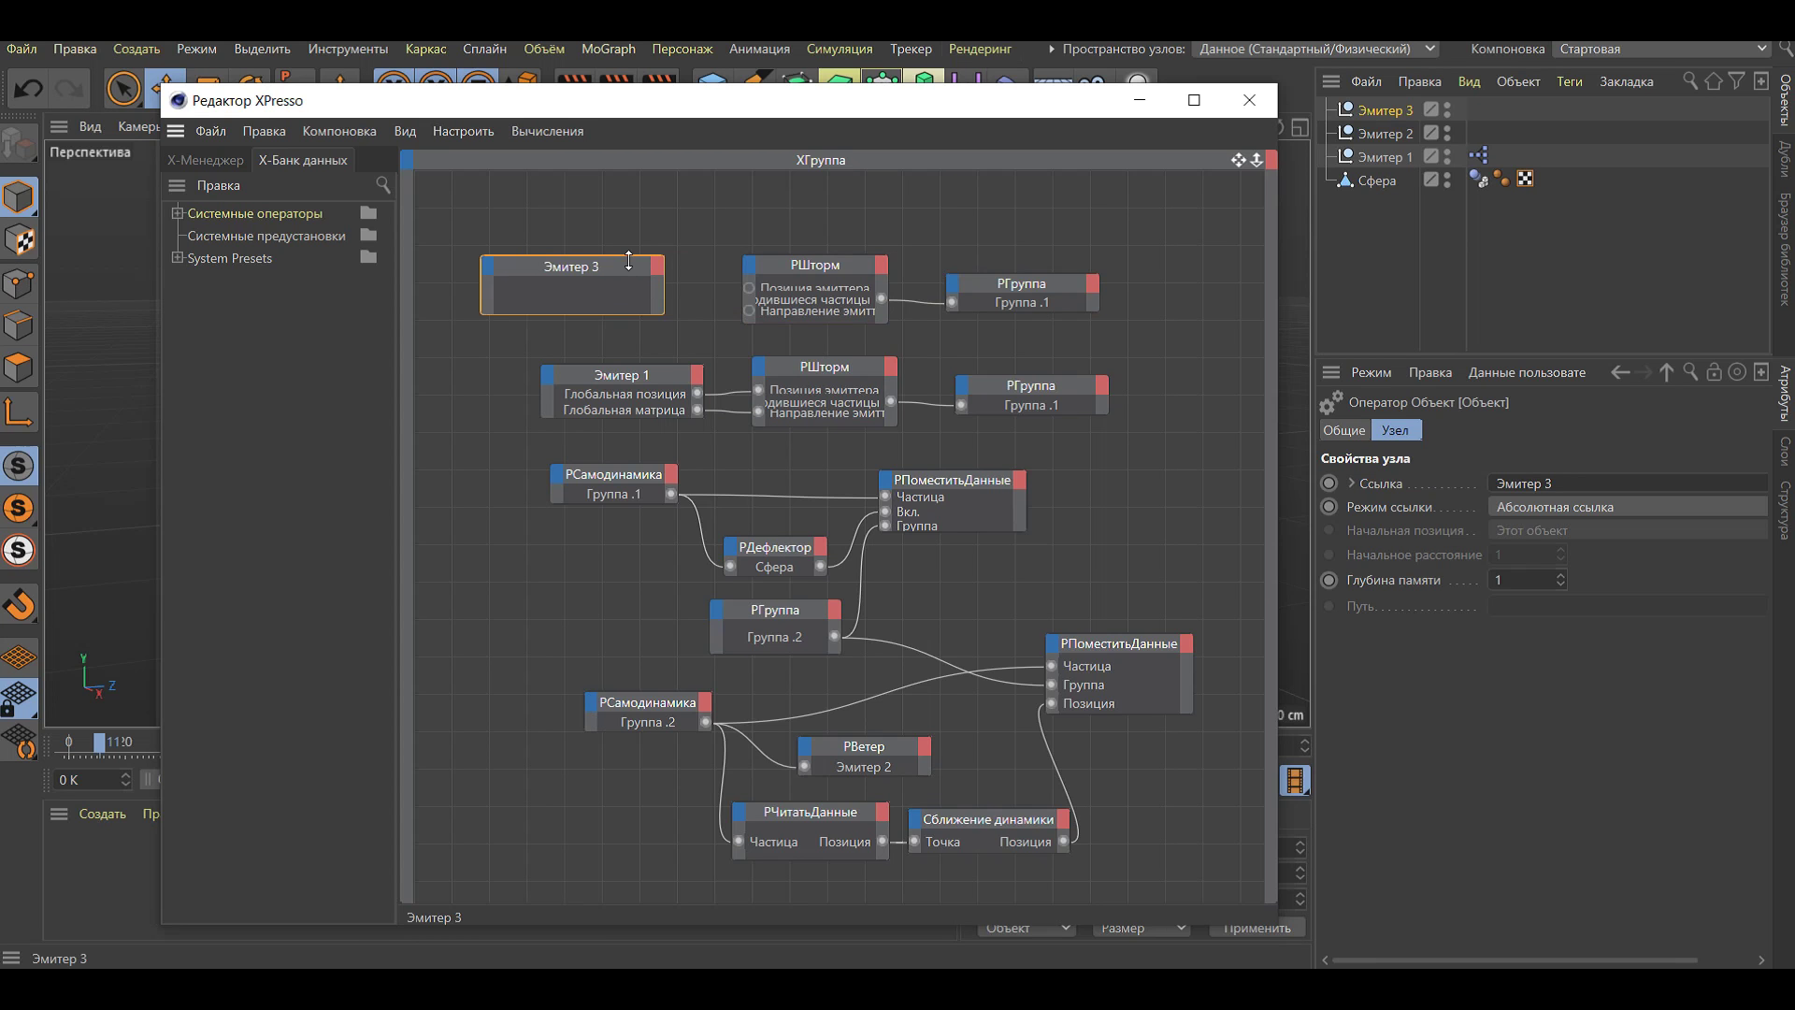
# Wire Эмитер 3's Глобальная позиция and Глобальная матрица outputs into the top РШторм
pyautogui.click(658, 266)
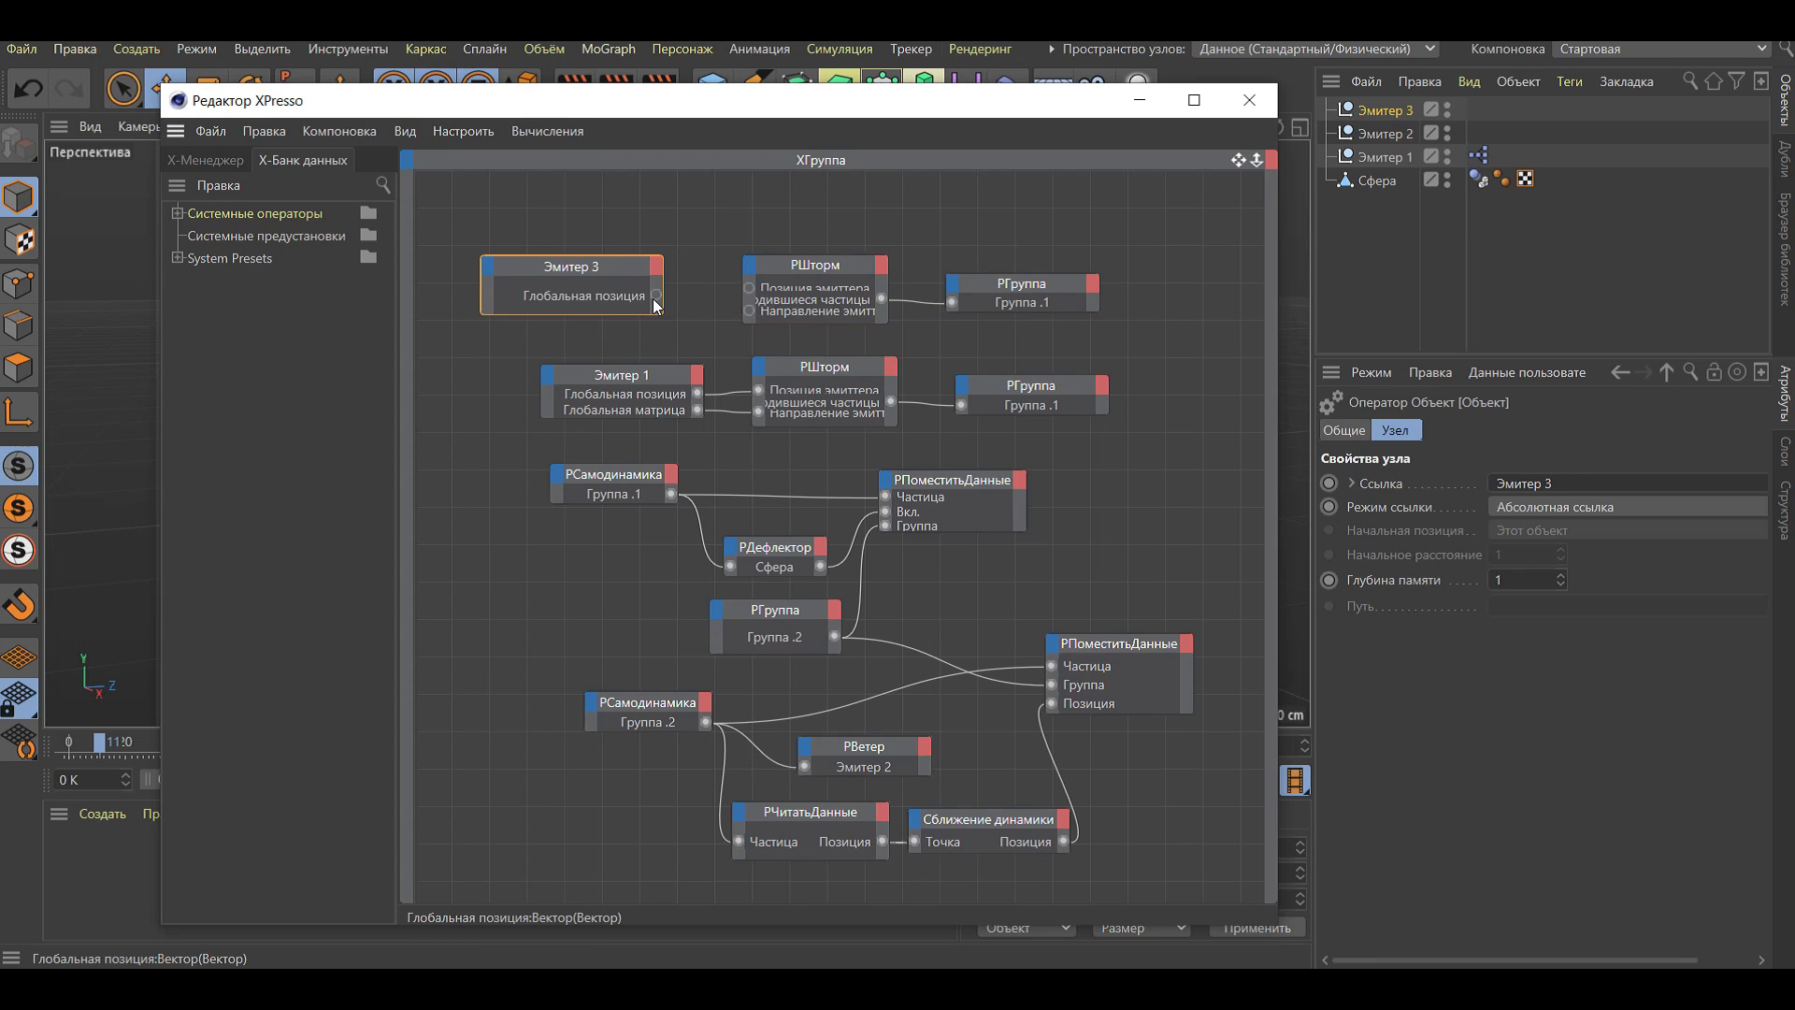
pyautogui.click(711, 338)
pyautogui.click(657, 272)
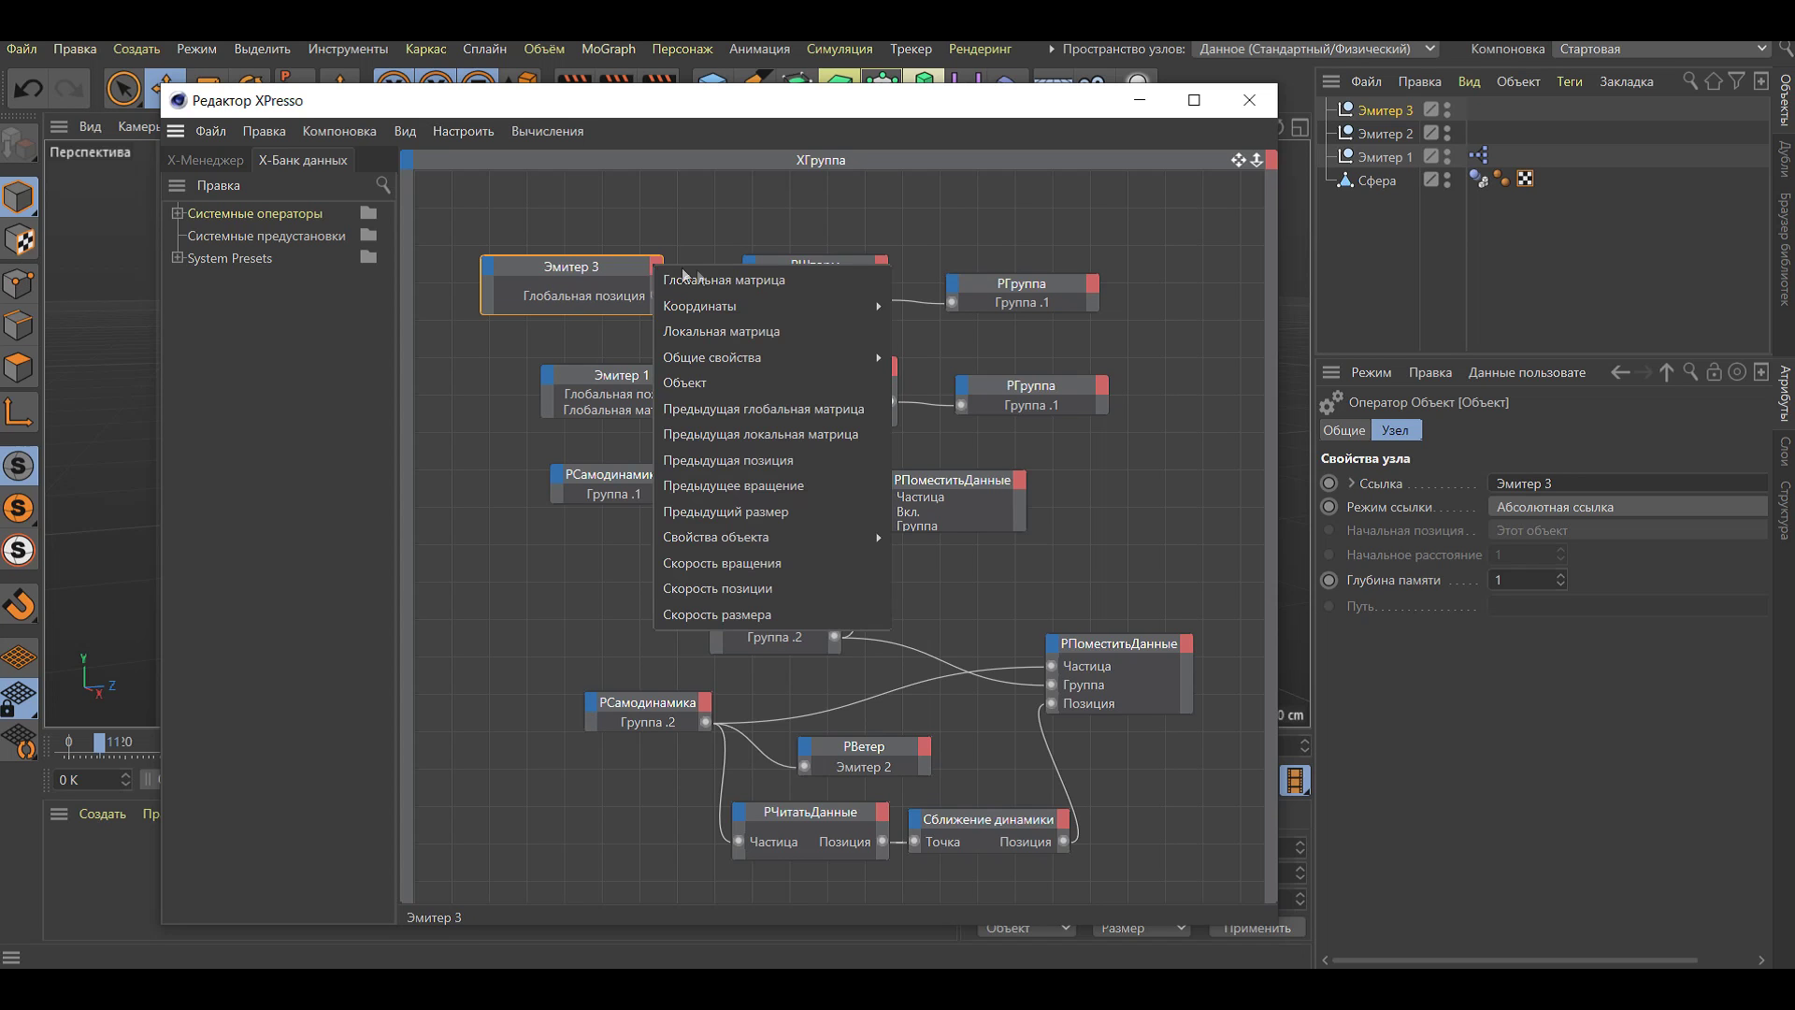
pyautogui.click(709, 277)
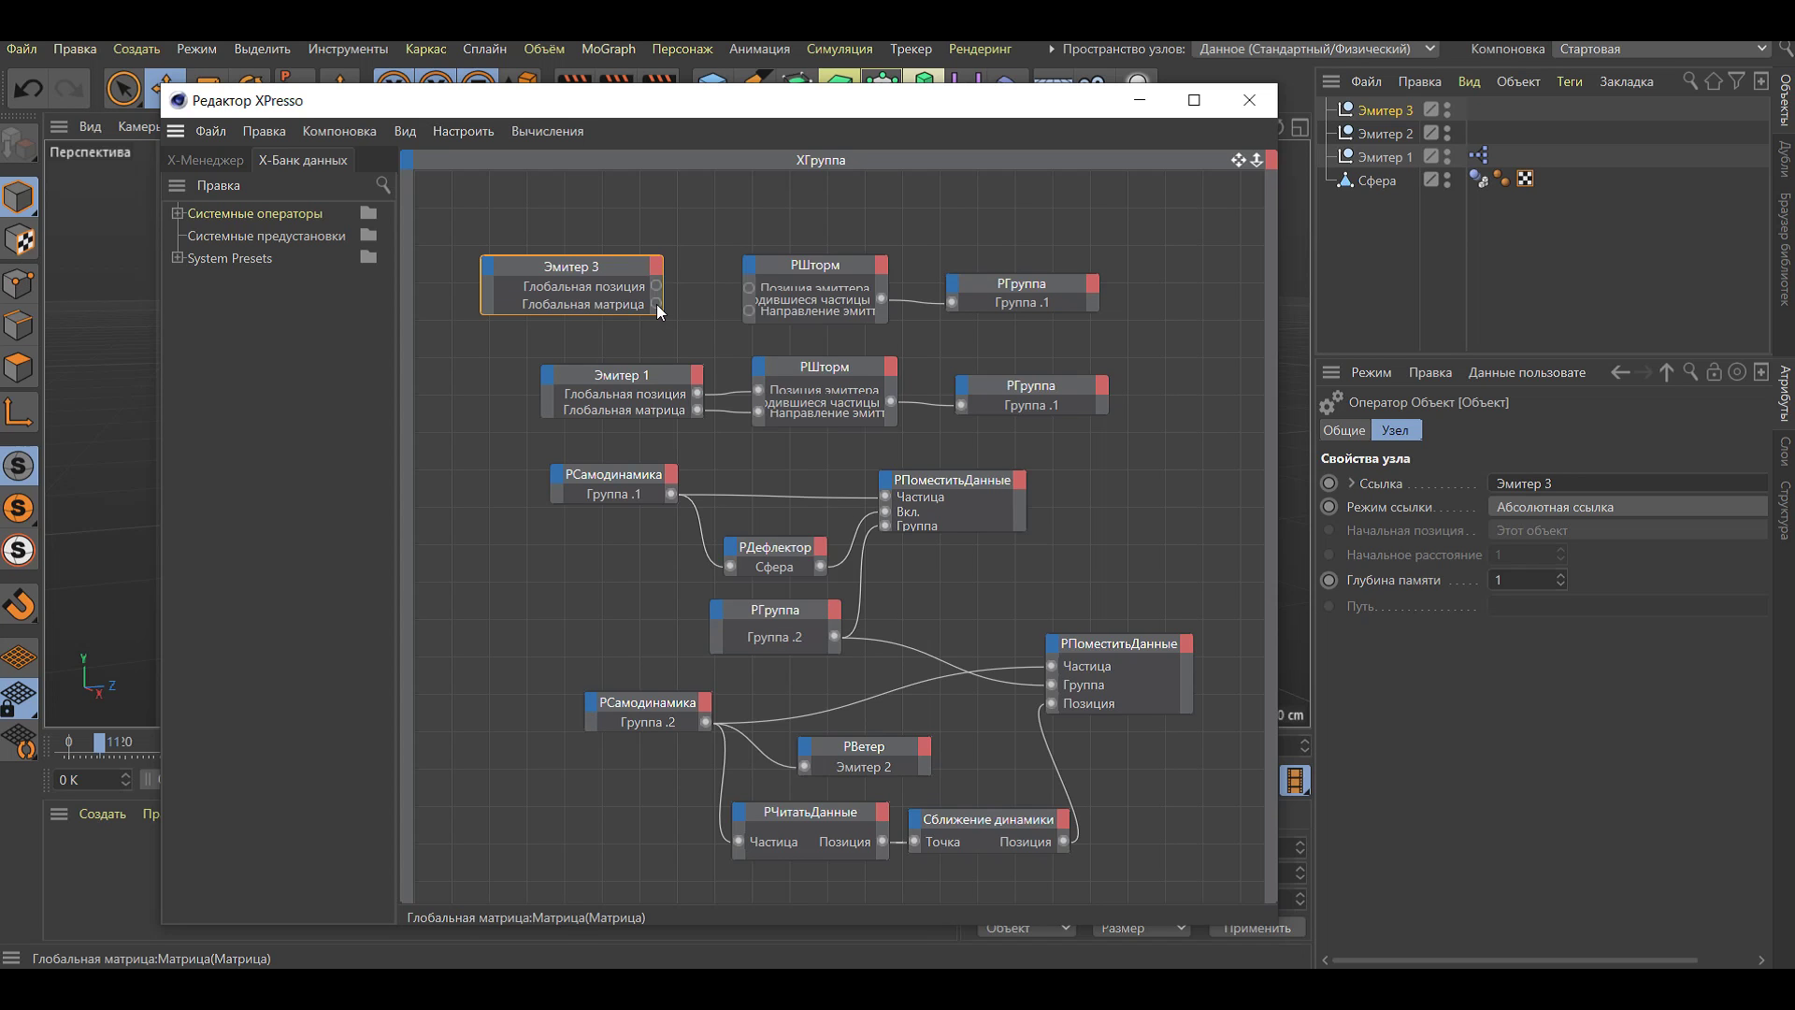
pyautogui.moveTo(750, 310); pyautogui.dragTo(750, 288)
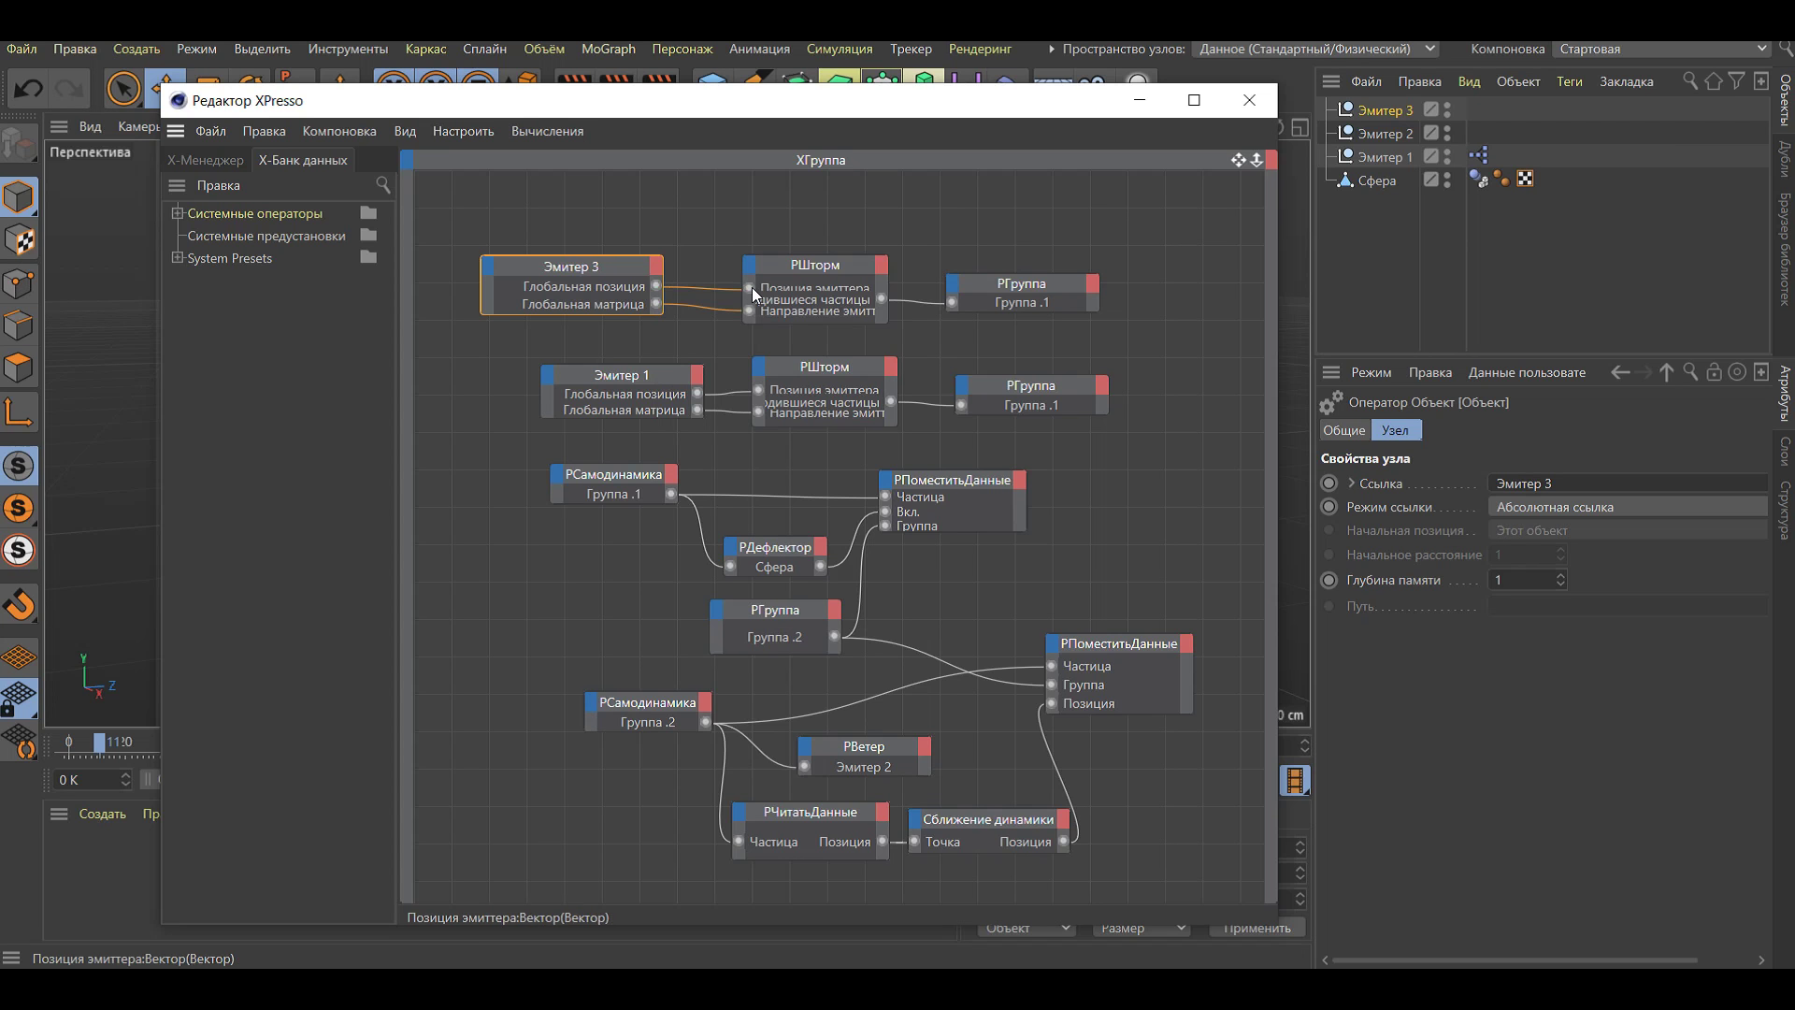
pyautogui.click(1249, 100)
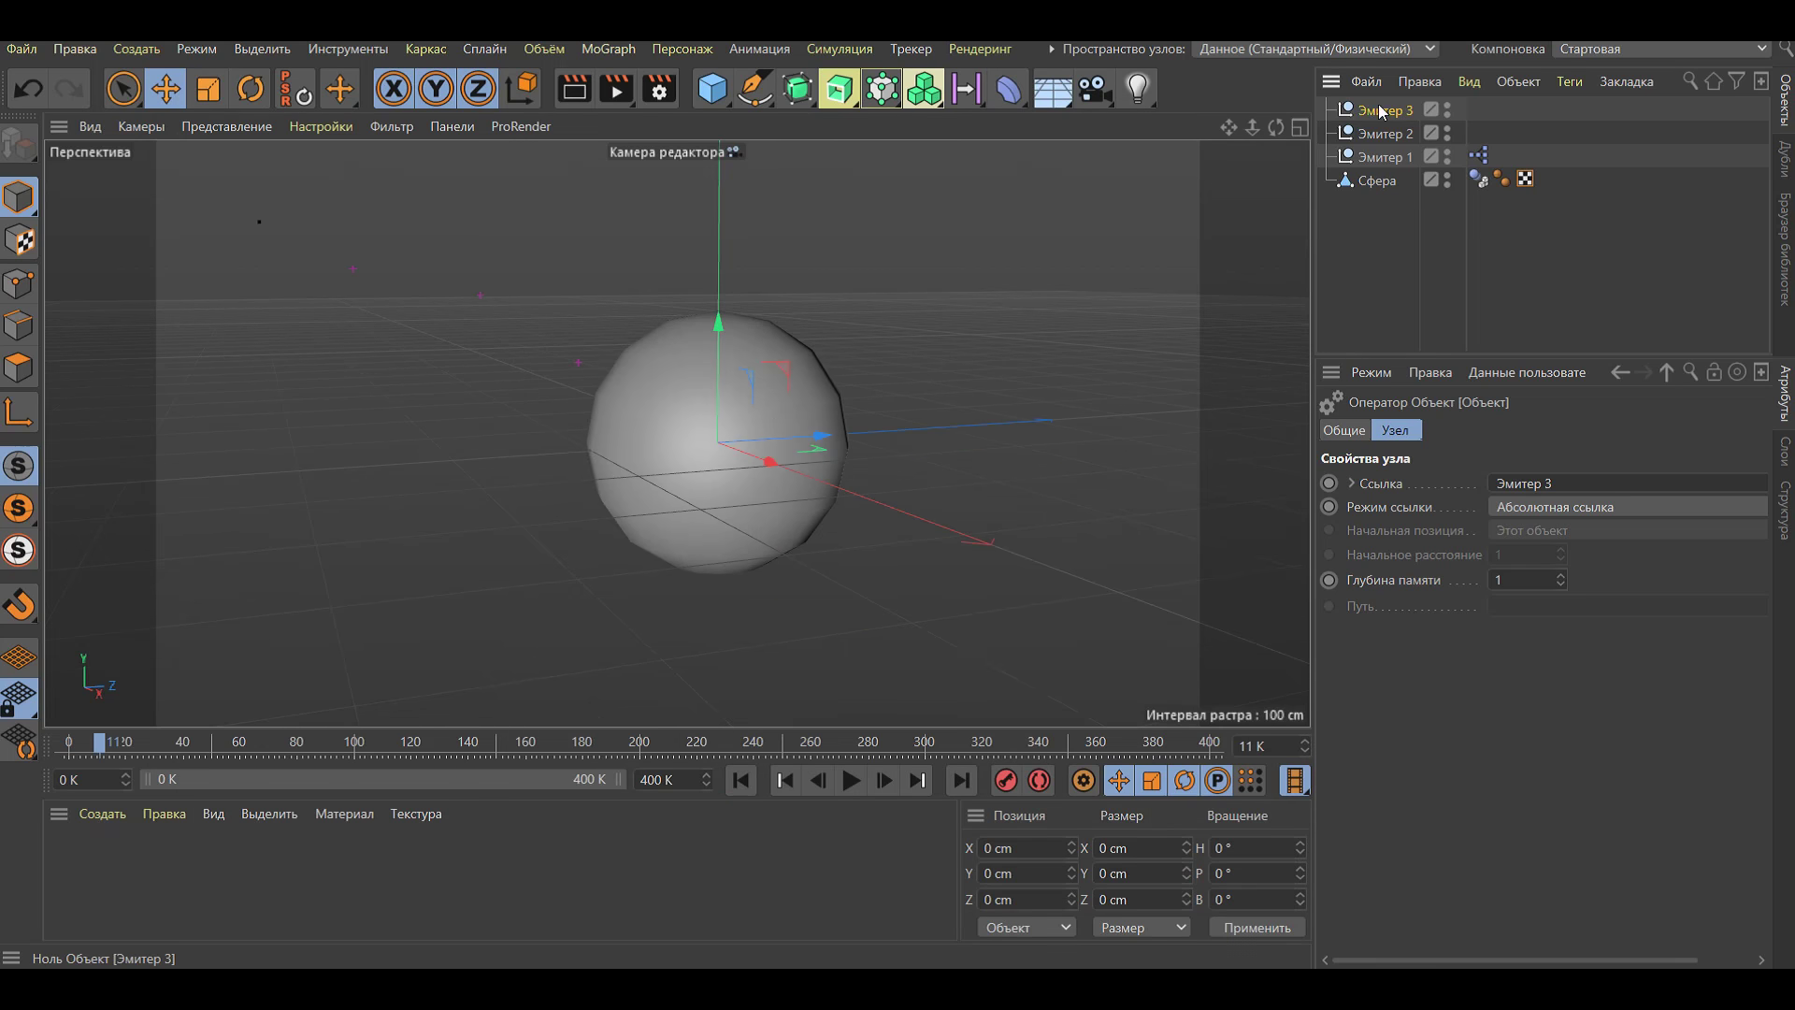
# Move Эмитер 3 out beside the sphere and turn its heading
pyautogui.moveTo(813, 435); pyautogui.dragTo(1013, 416)
pyautogui.moveTo(920, 317); pyautogui.dragTo(918, 309)
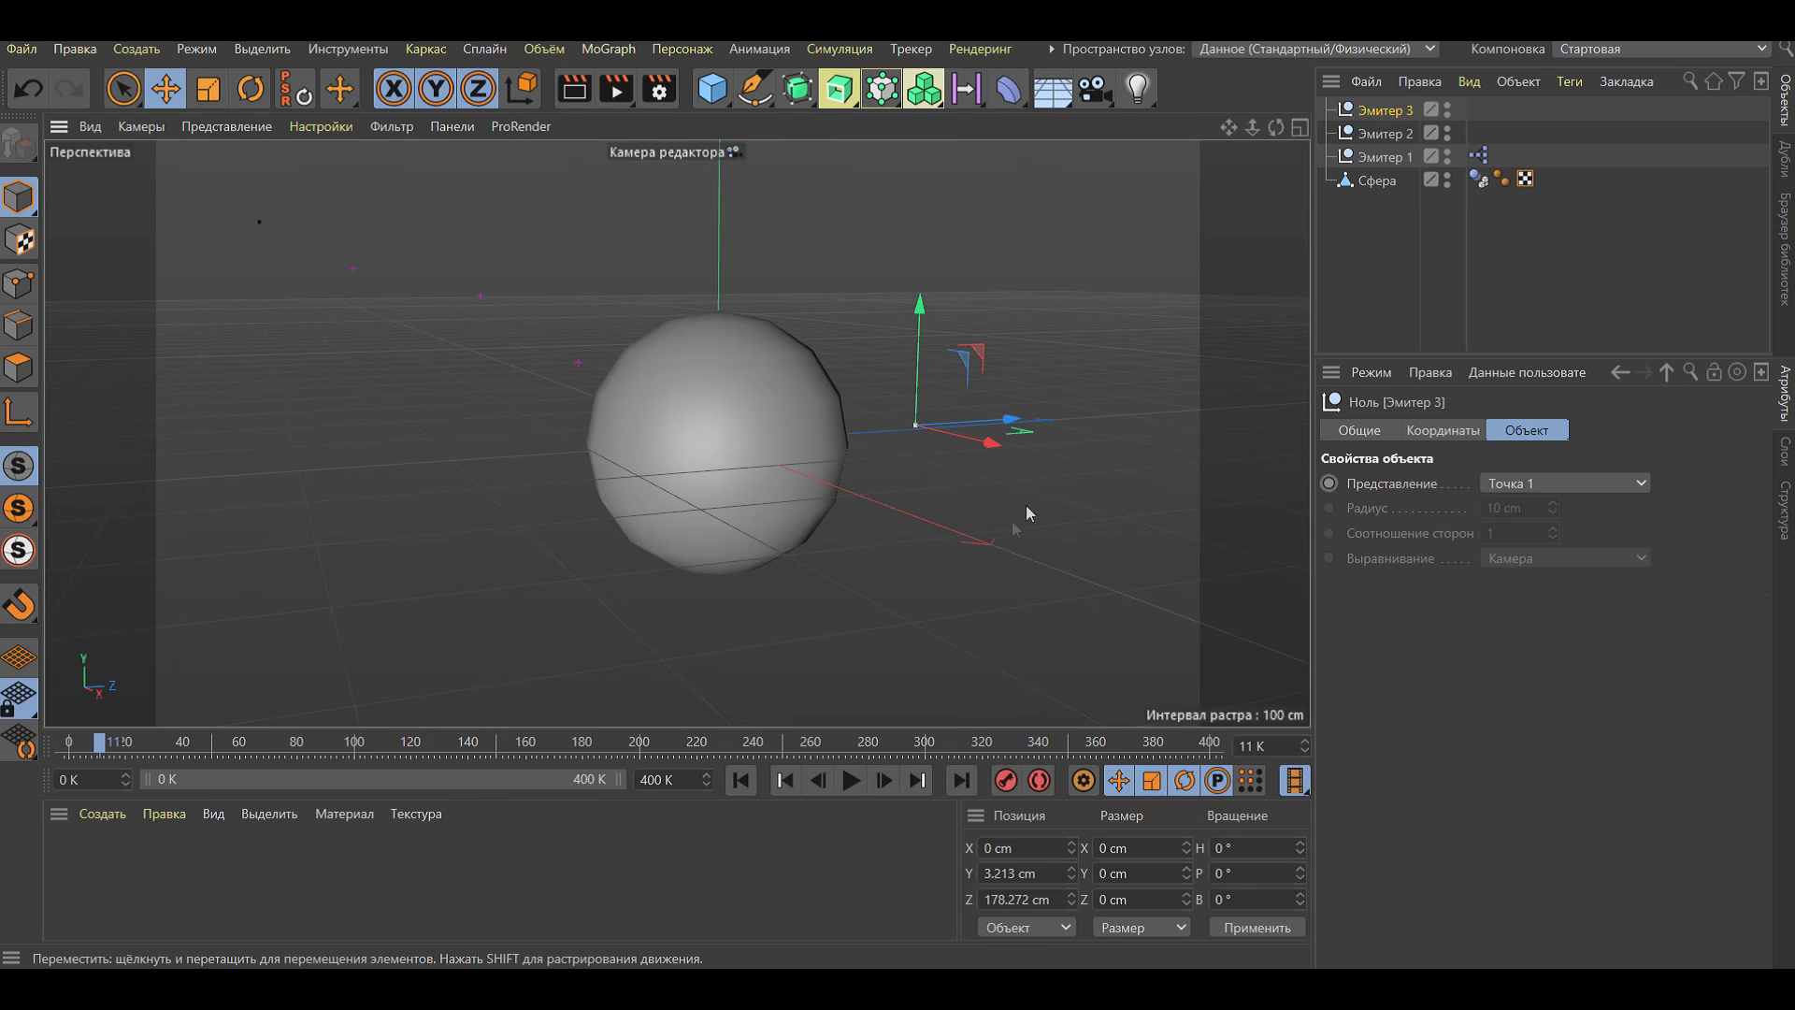
pyautogui.moveTo(984, 513)
pyautogui.keyDown('alt'); pyautogui.mouseDown()
pyautogui.moveTo(922, 654)
pyautogui.moveTo(1006, 413)
pyautogui.moveTo(1047, 575)
pyautogui.mouseUp(); pyautogui.keyUp('alt')
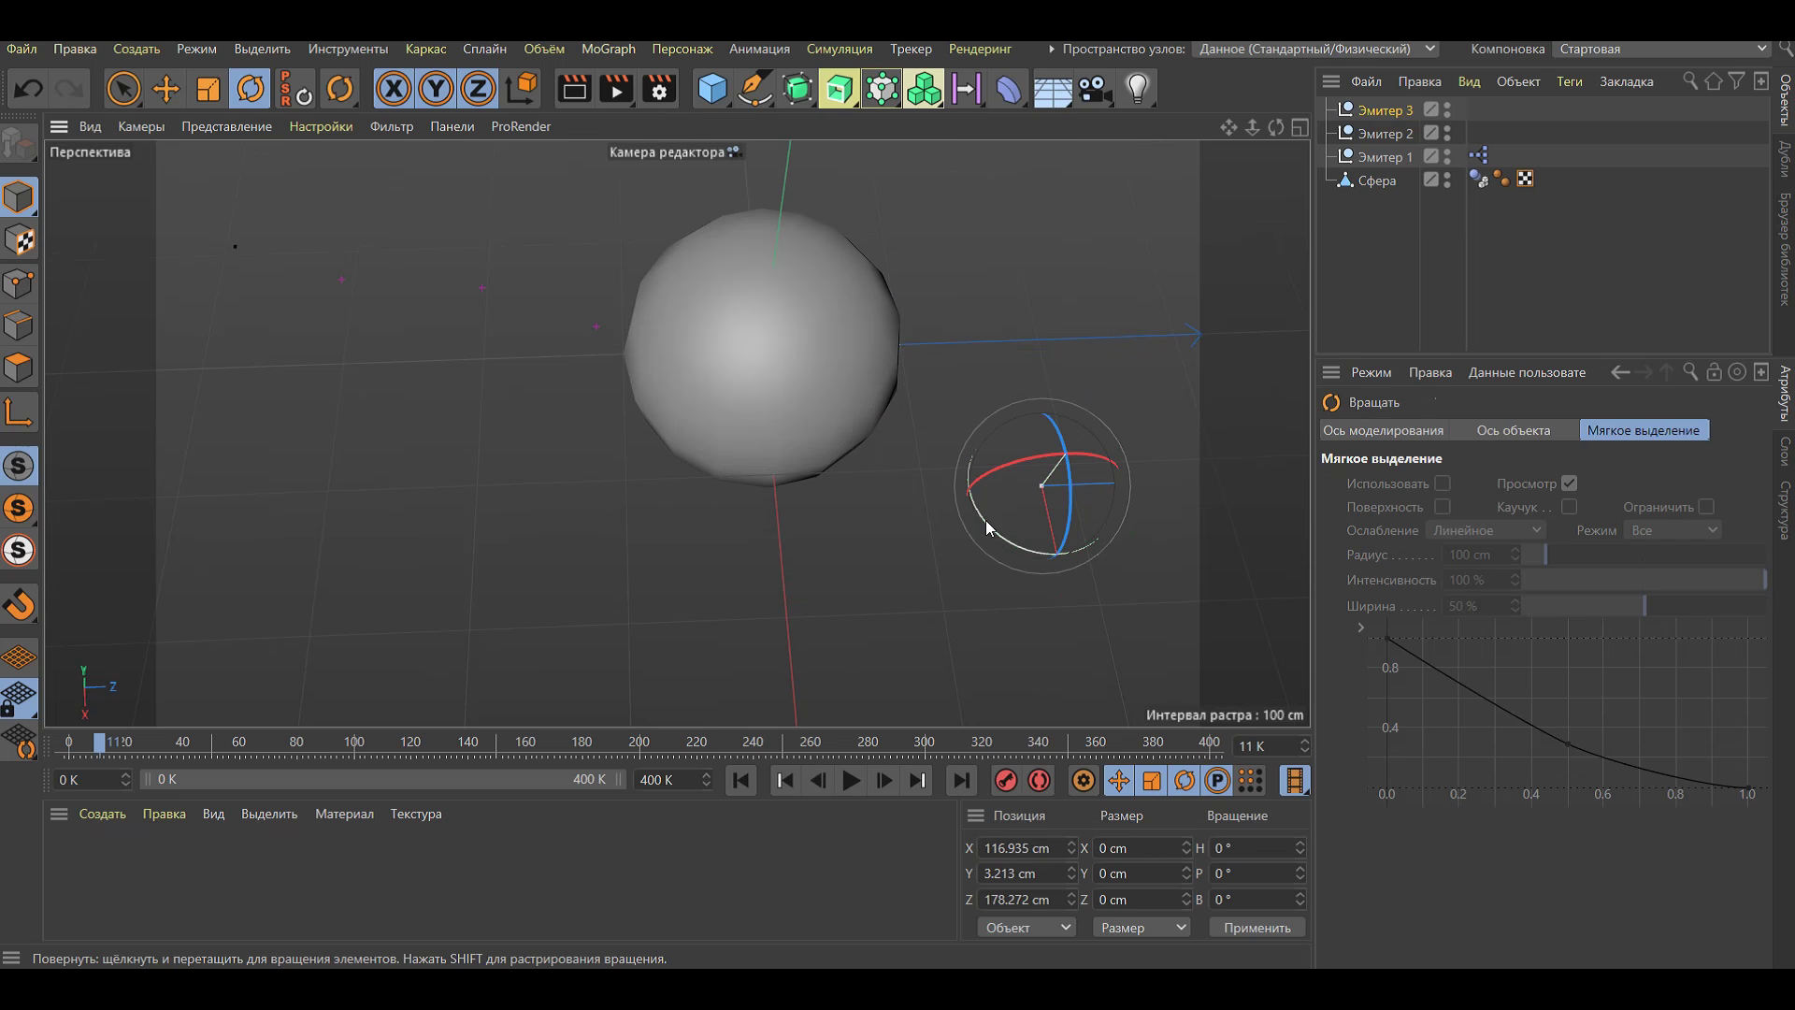
pyautogui.moveTo(986, 521); pyautogui.dragTo(963, 483)
pyautogui.click(165, 89)
pyautogui.moveTo(1160, 556); pyautogui.dragTo(1258, 594)
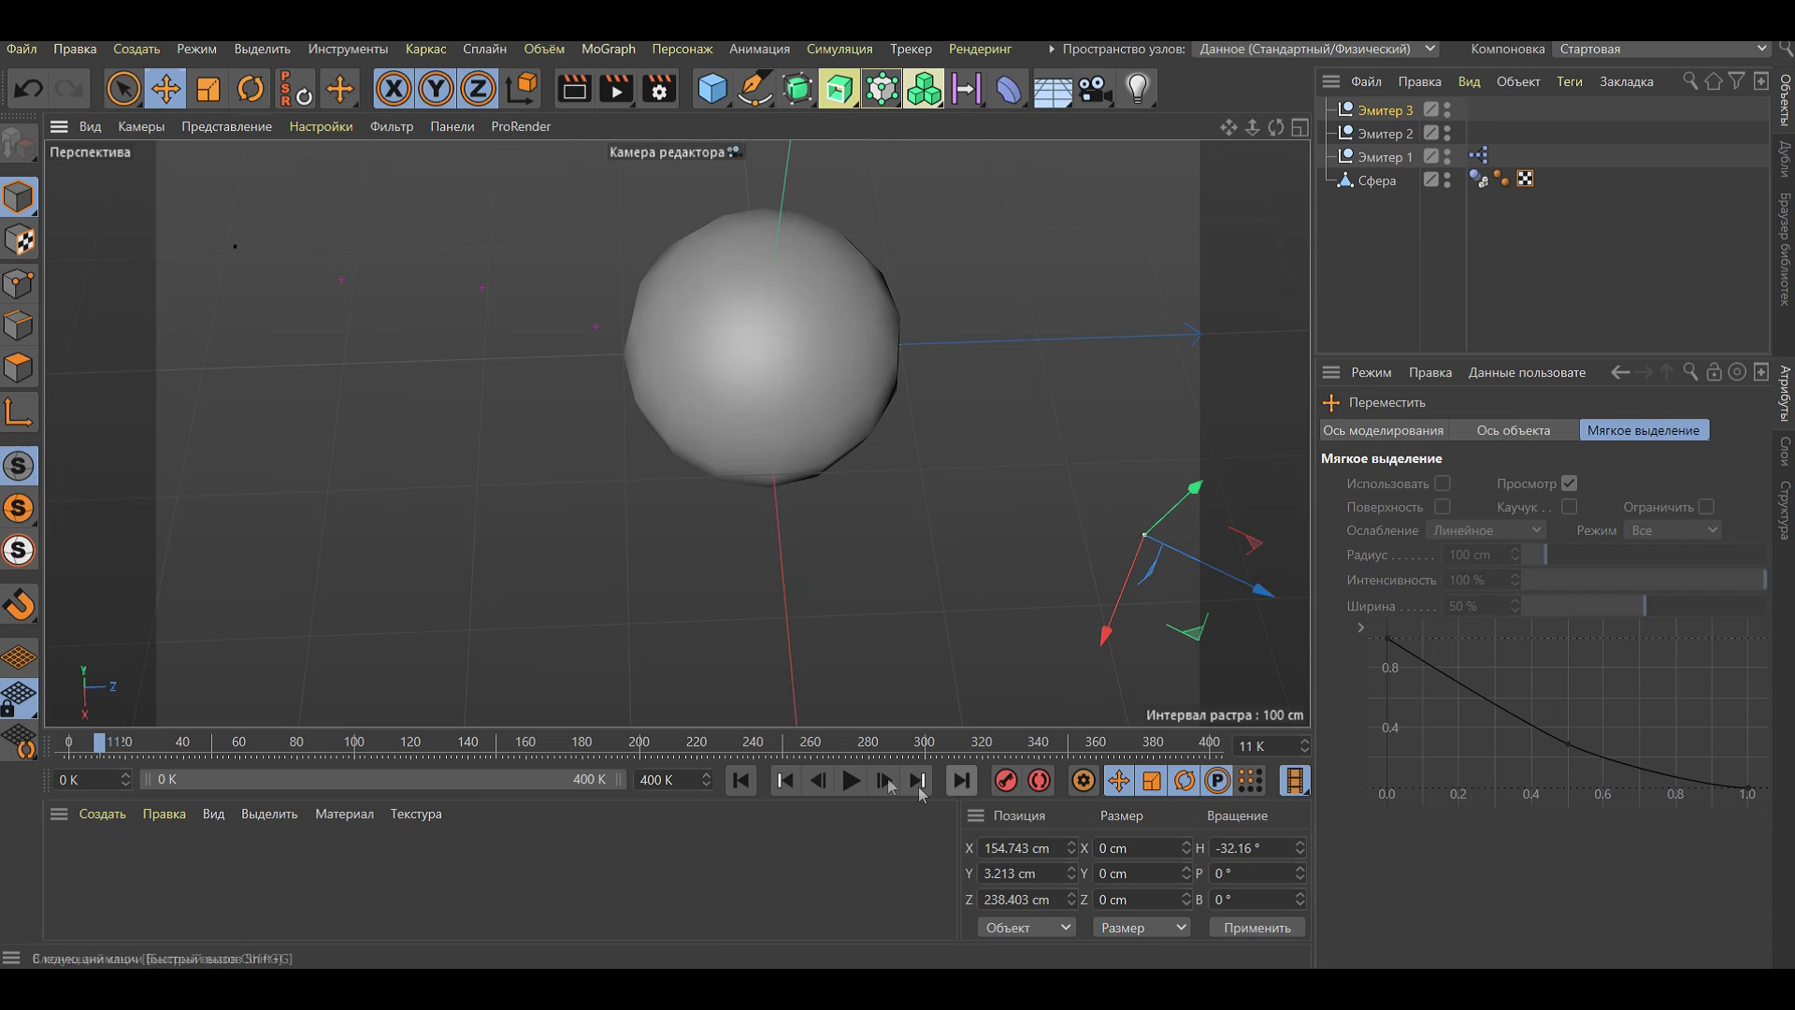
# Flip Эмитер 3's pitch to about -159°, playing the animation to check the particle stream
pyautogui.click(858, 784)
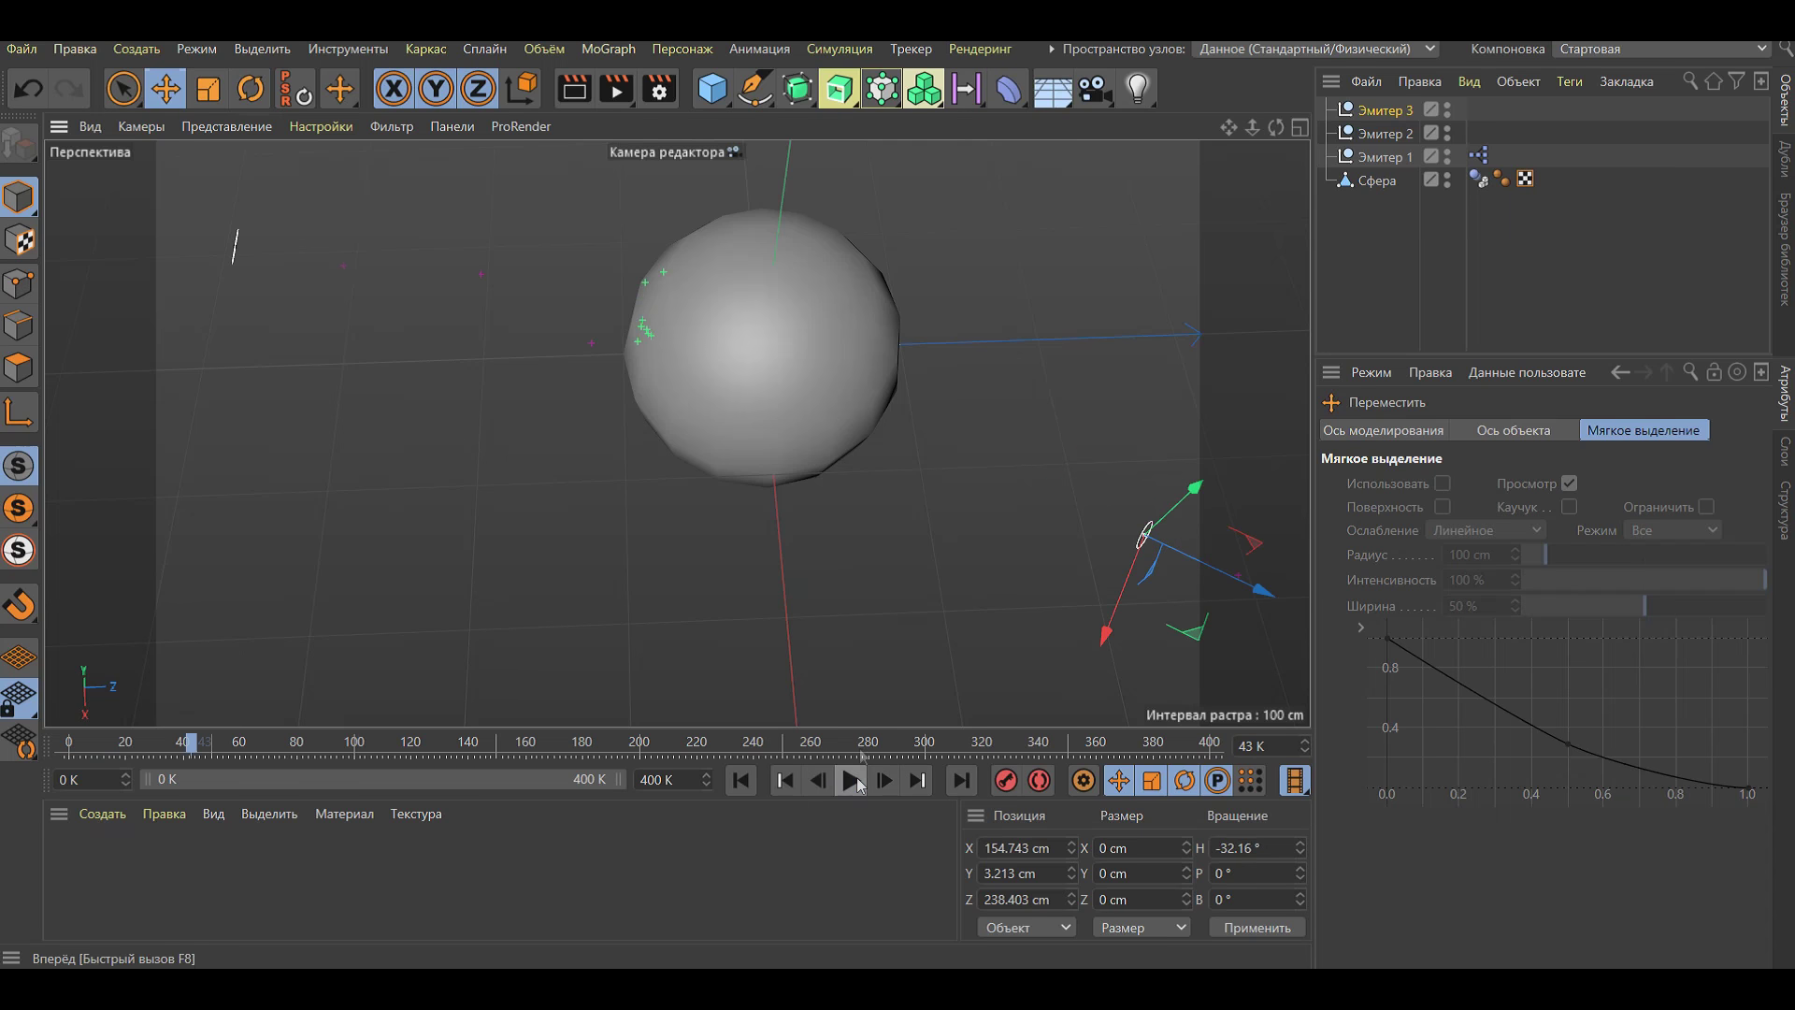
pyautogui.click(264, 80)
pyautogui.moveTo(1124, 496); pyautogui.dragTo(1208, 533)
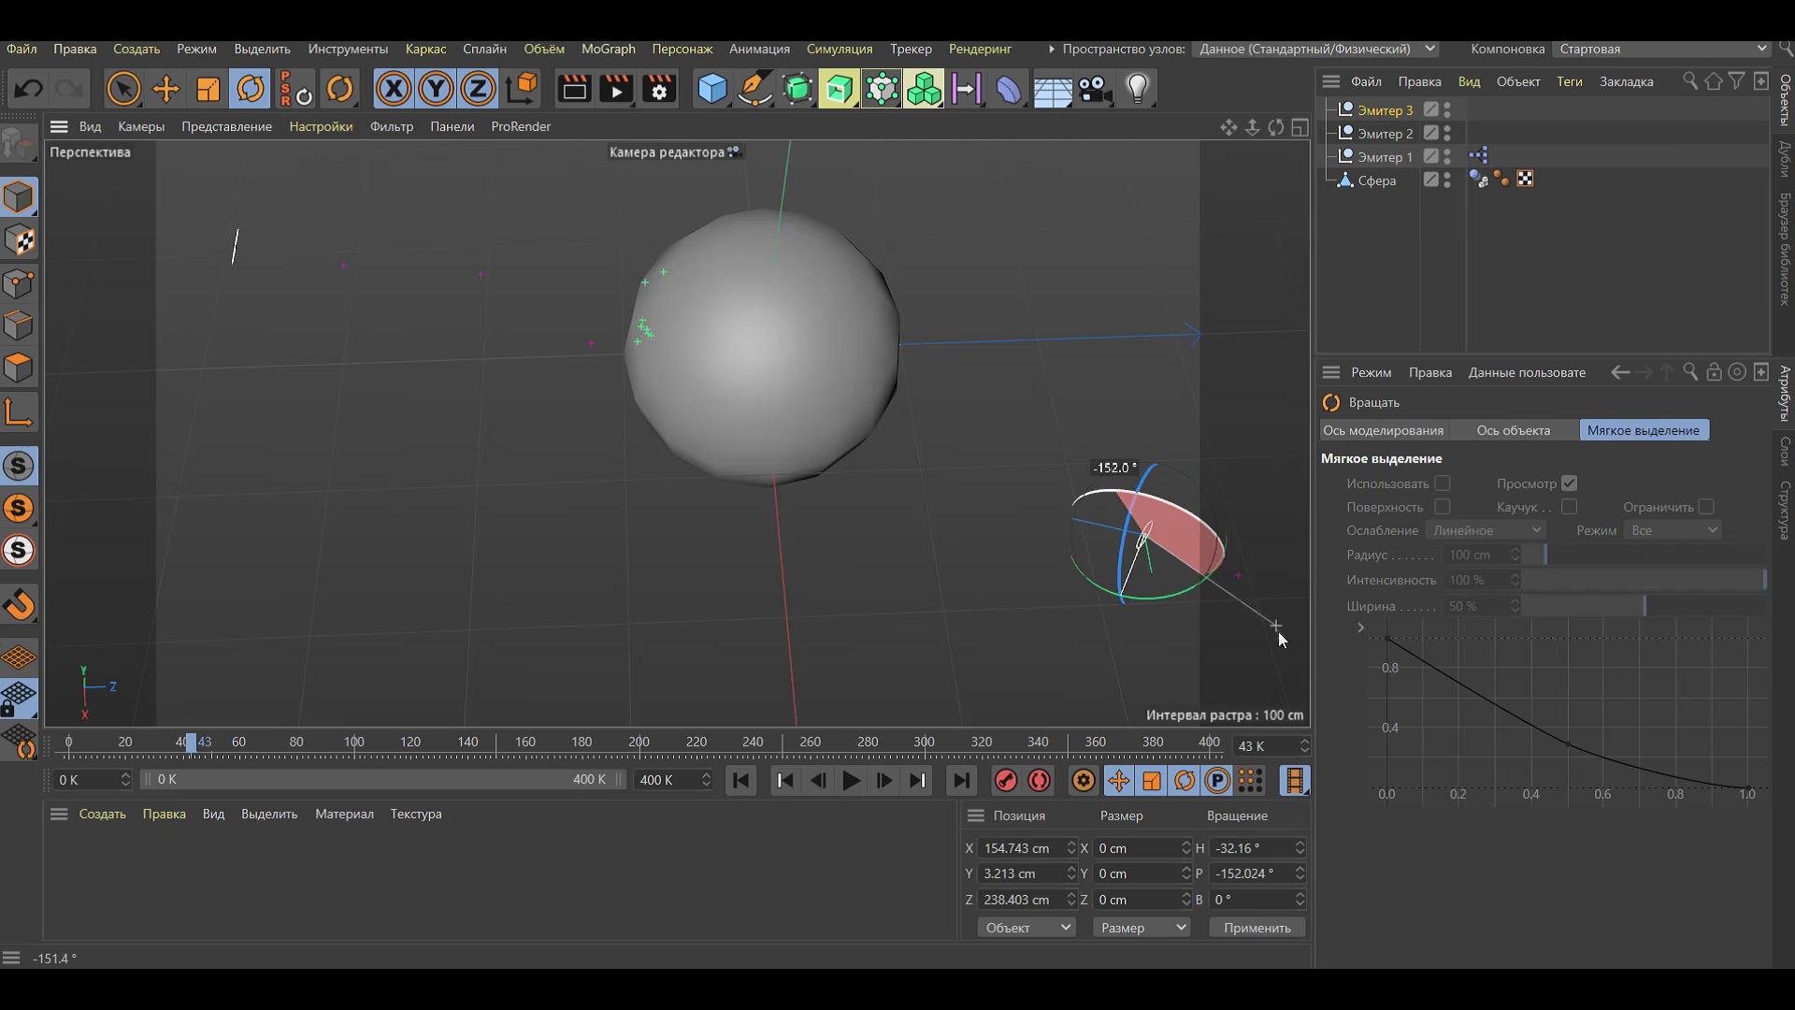
pyautogui.moveTo(1207, 531); pyautogui.dragTo(1253, 634)
pyautogui.click(851, 780)
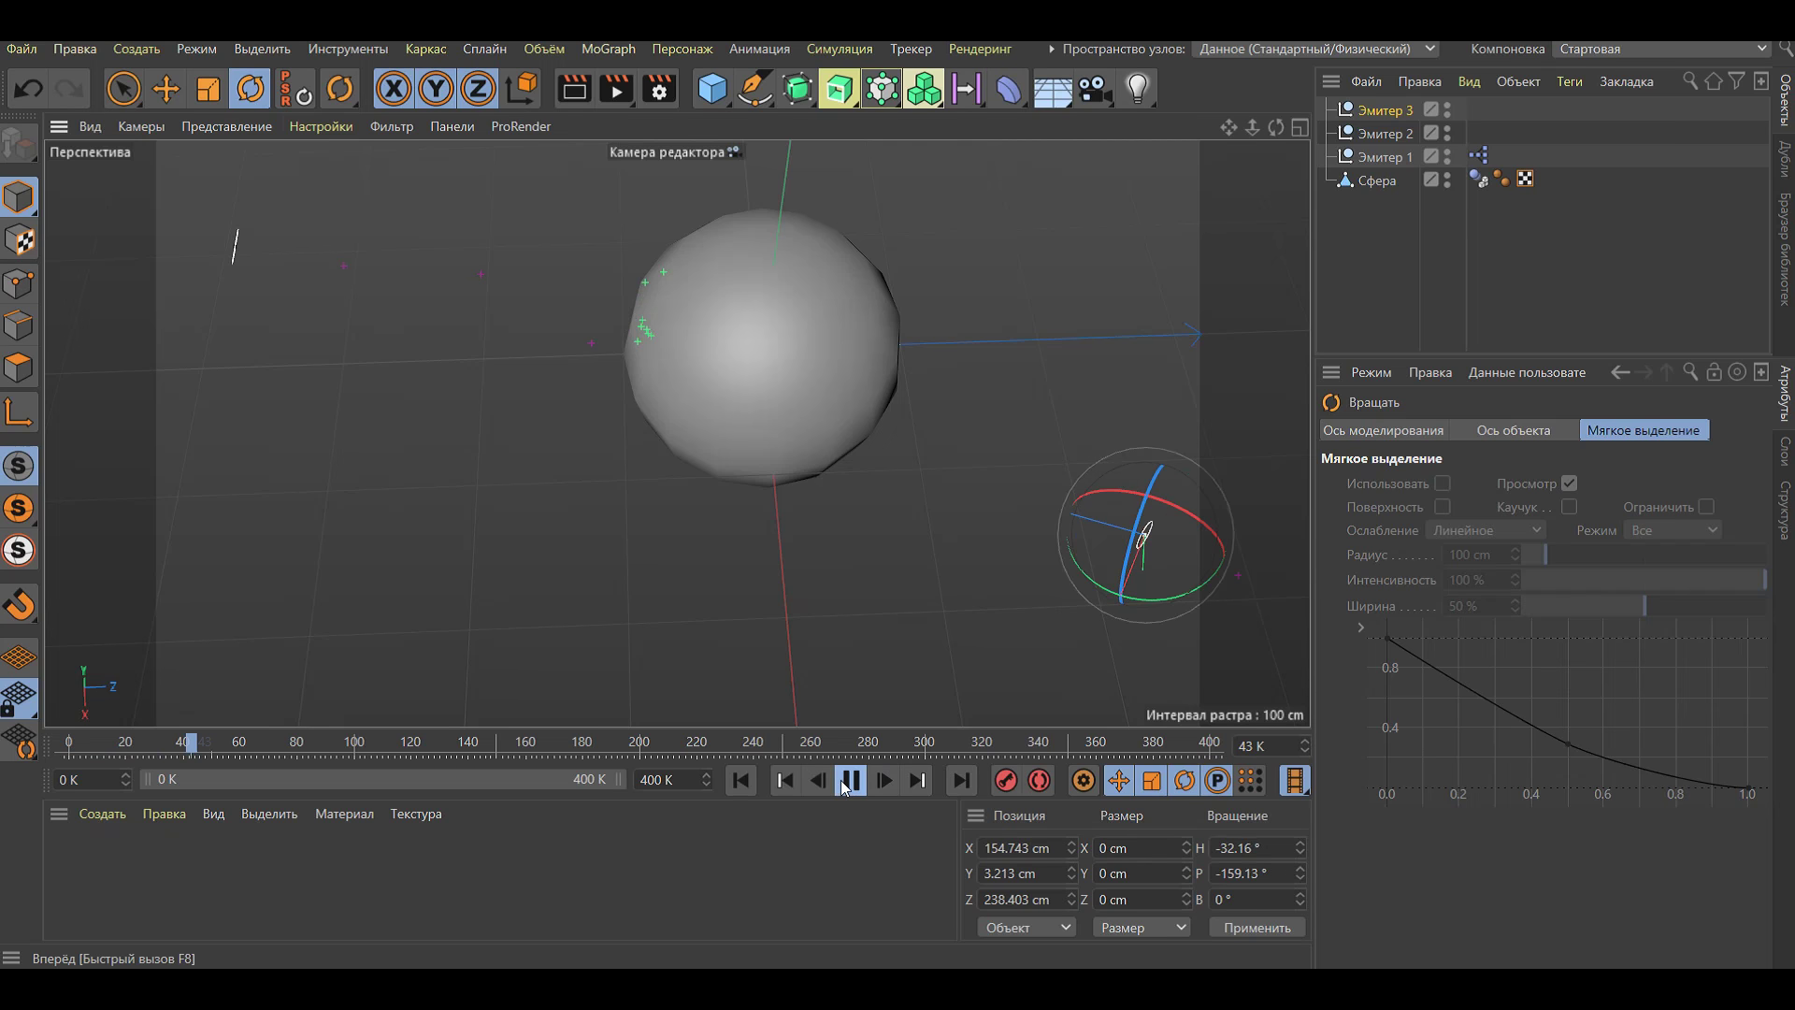
pyautogui.moveTo(946, 604)
pyautogui.keyDown('alt'); pyautogui.mouseDown()
pyautogui.moveTo(772, 528)
pyautogui.moveTo(867, 479)
pyautogui.mouseUp(); pyautogui.keyUp('alt')
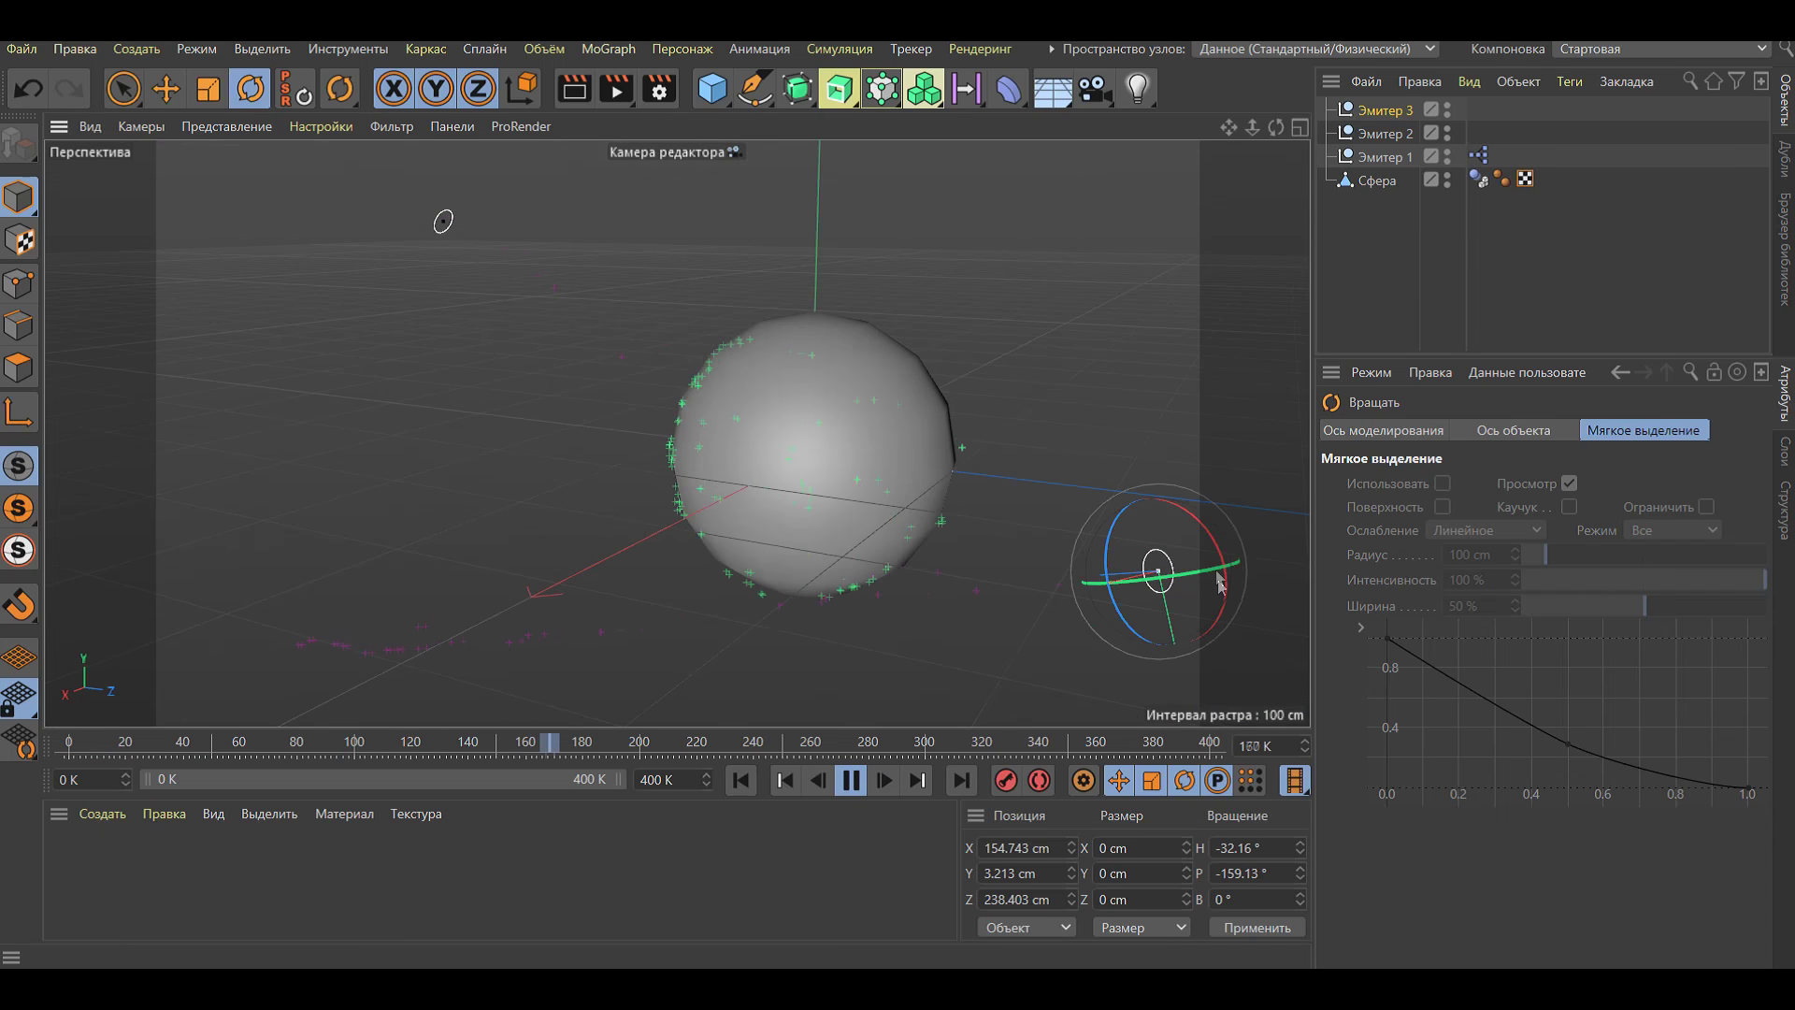
pyautogui.moveTo(1206, 580); pyautogui.dragTo(1192, 541)
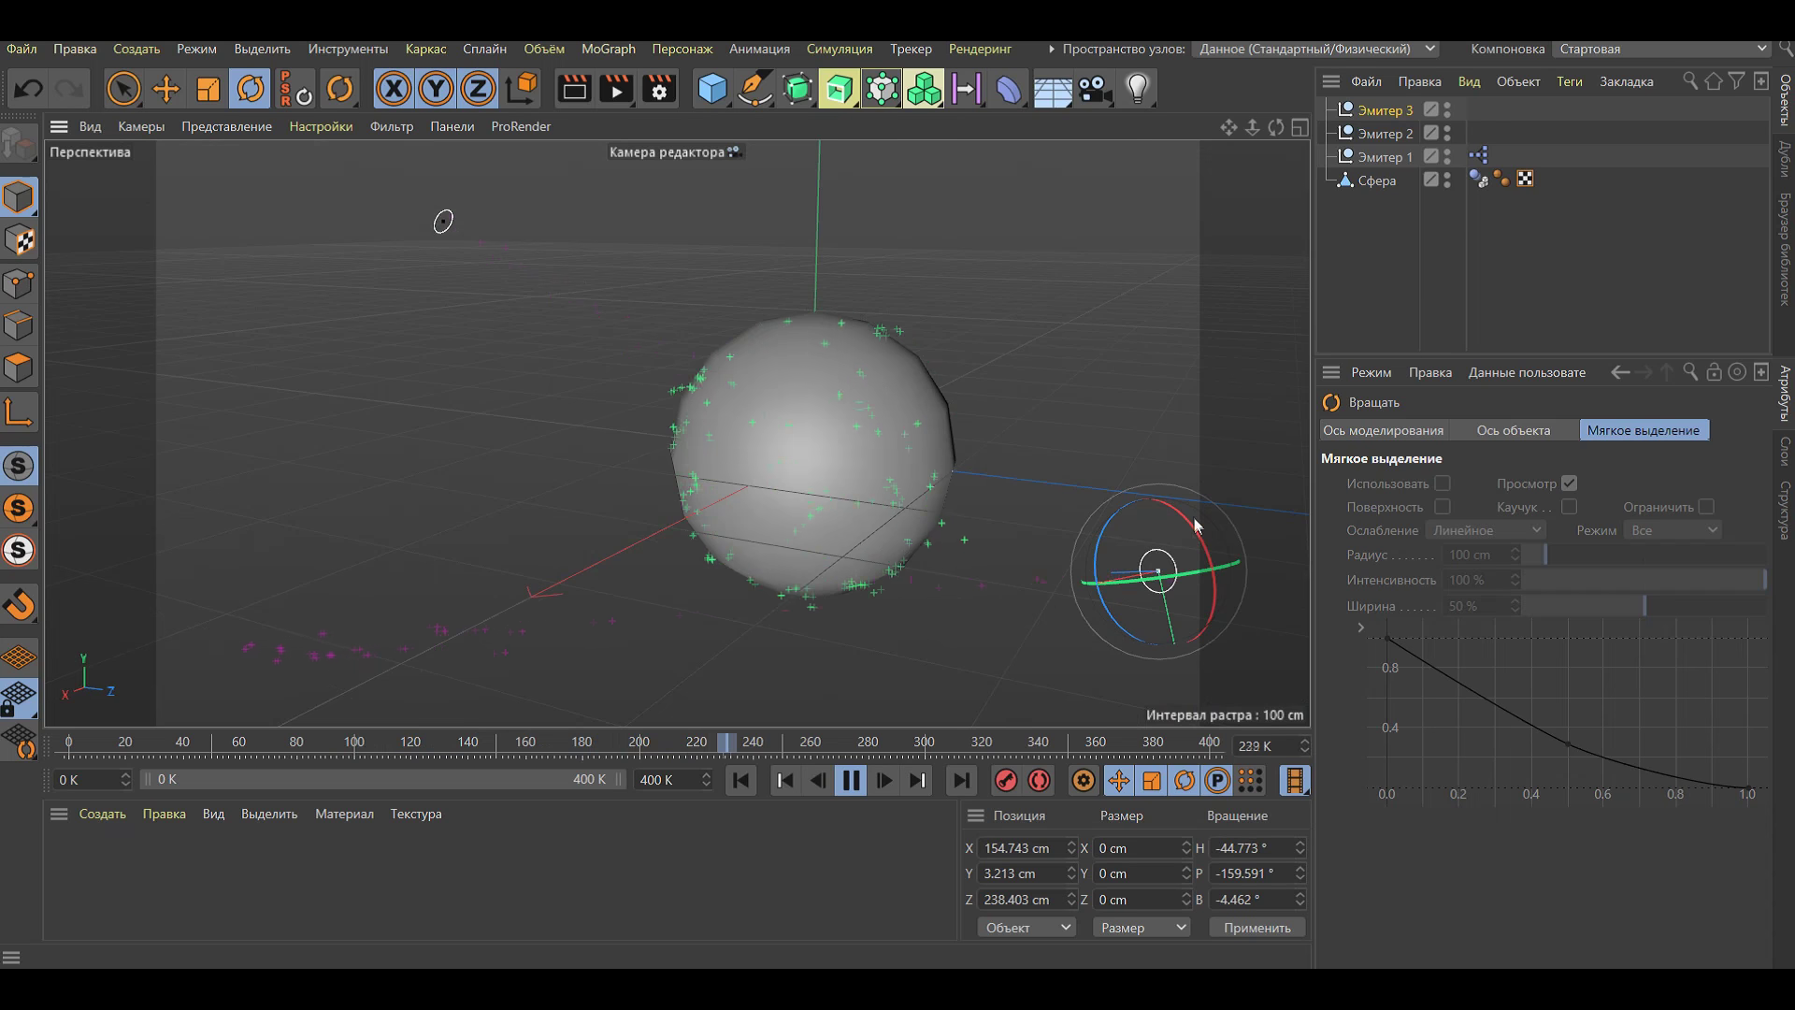
pyautogui.keyDown('alt'); pyautogui.moveTo(1049, 634); pyautogui.dragTo(856, 625); pyautogui.keyUp('alt')
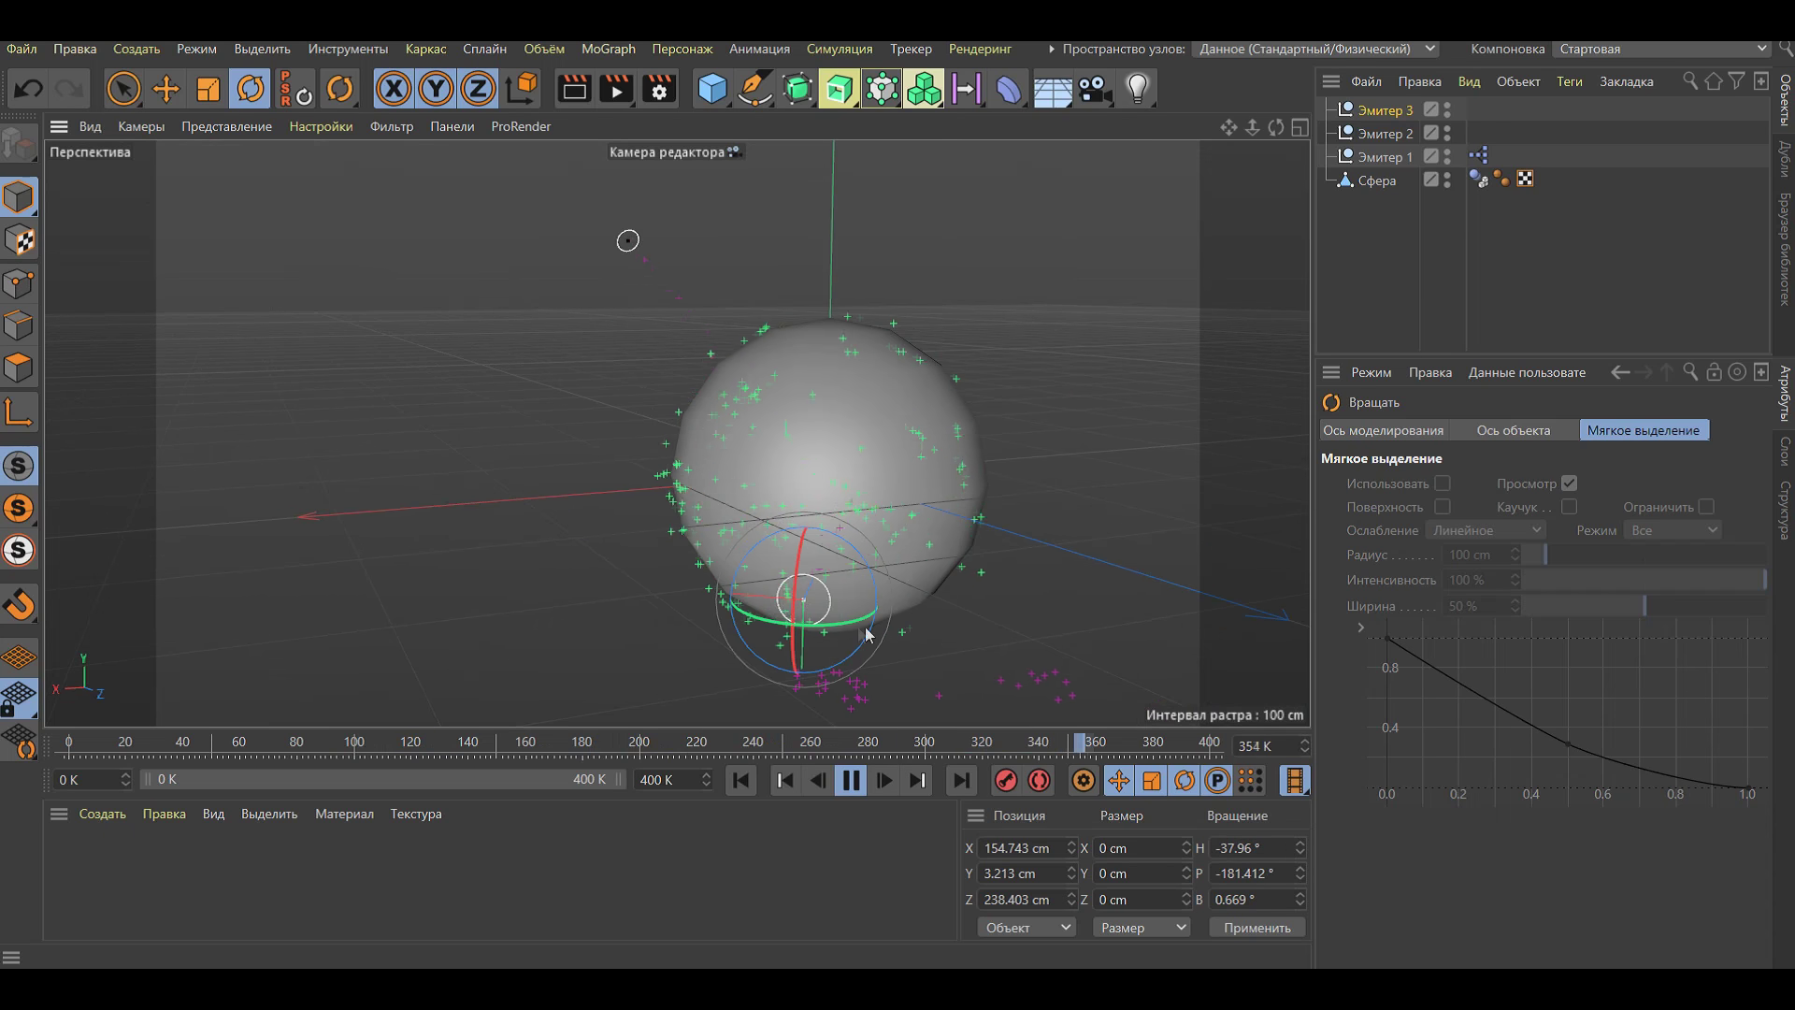
pyautogui.moveTo(857, 624); pyautogui.dragTo(844, 625)
pyautogui.press('Escape')
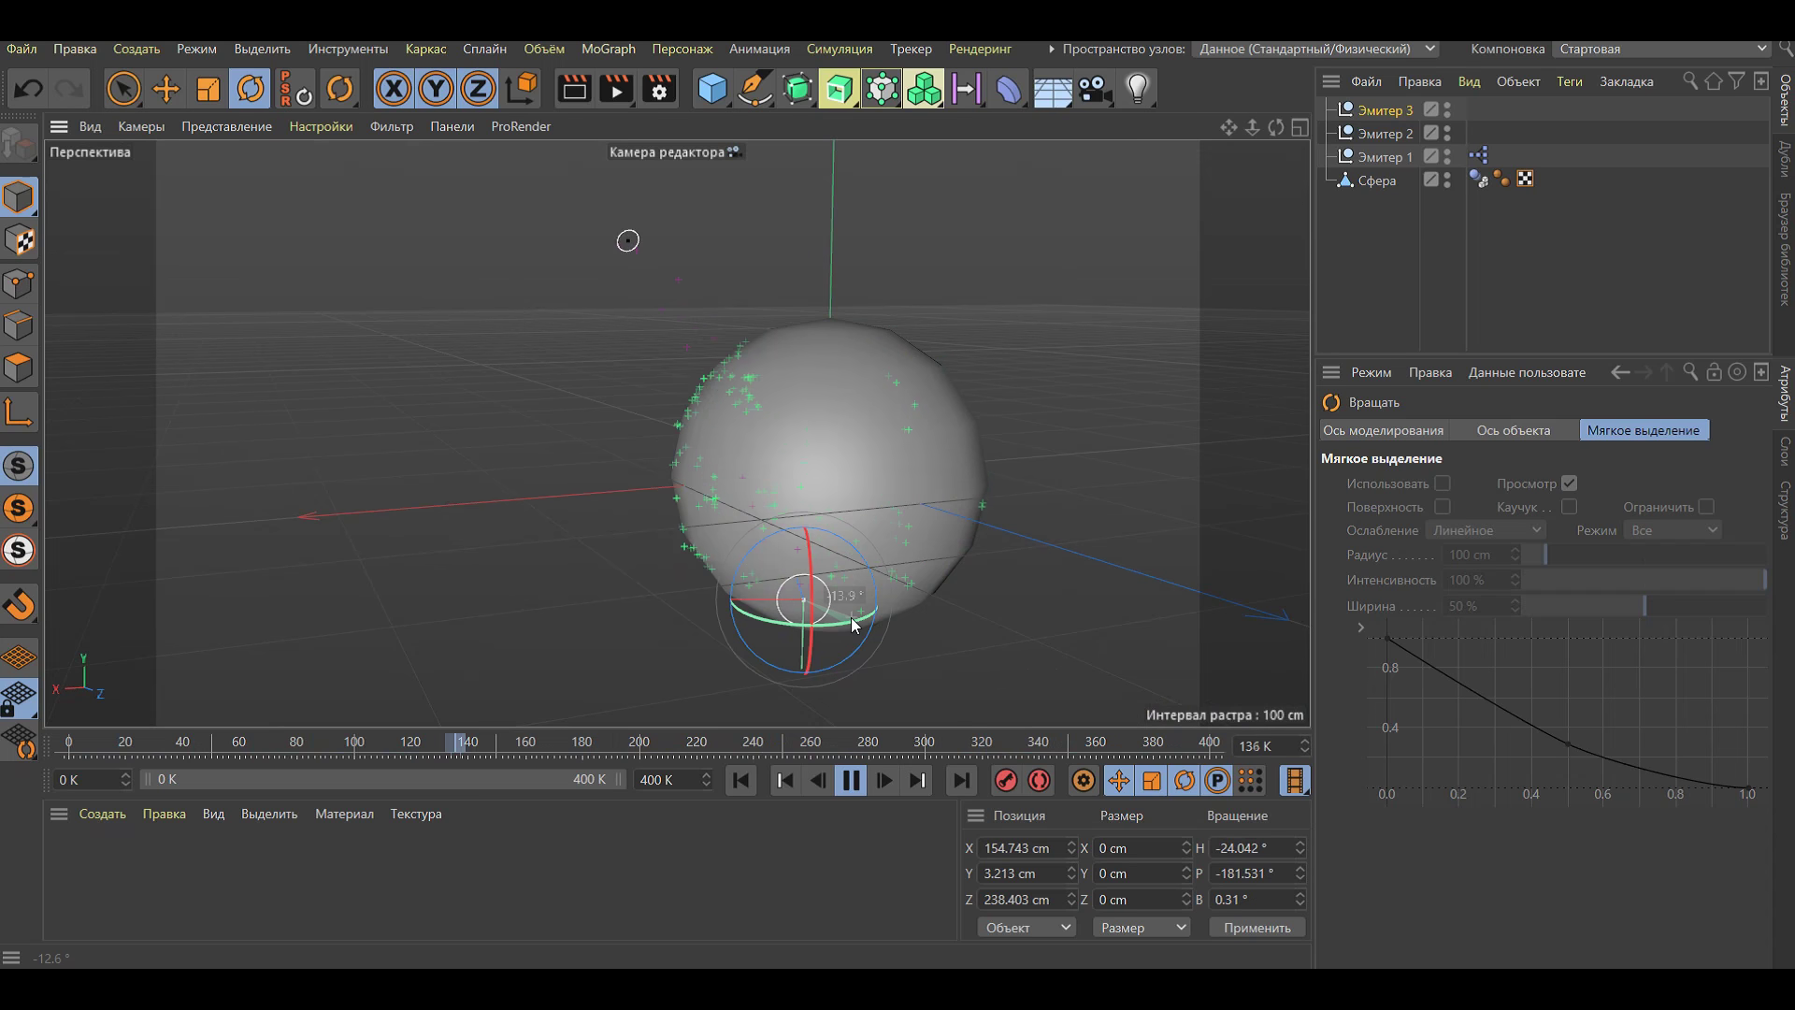
# Move Эмитер 3 further from the sphere, ending near X 173, Z 280
pyautogui.keyDown('alt'); pyautogui.moveTo(587, 639); pyautogui.dragTo(804, 621); pyautogui.keyUp('alt')
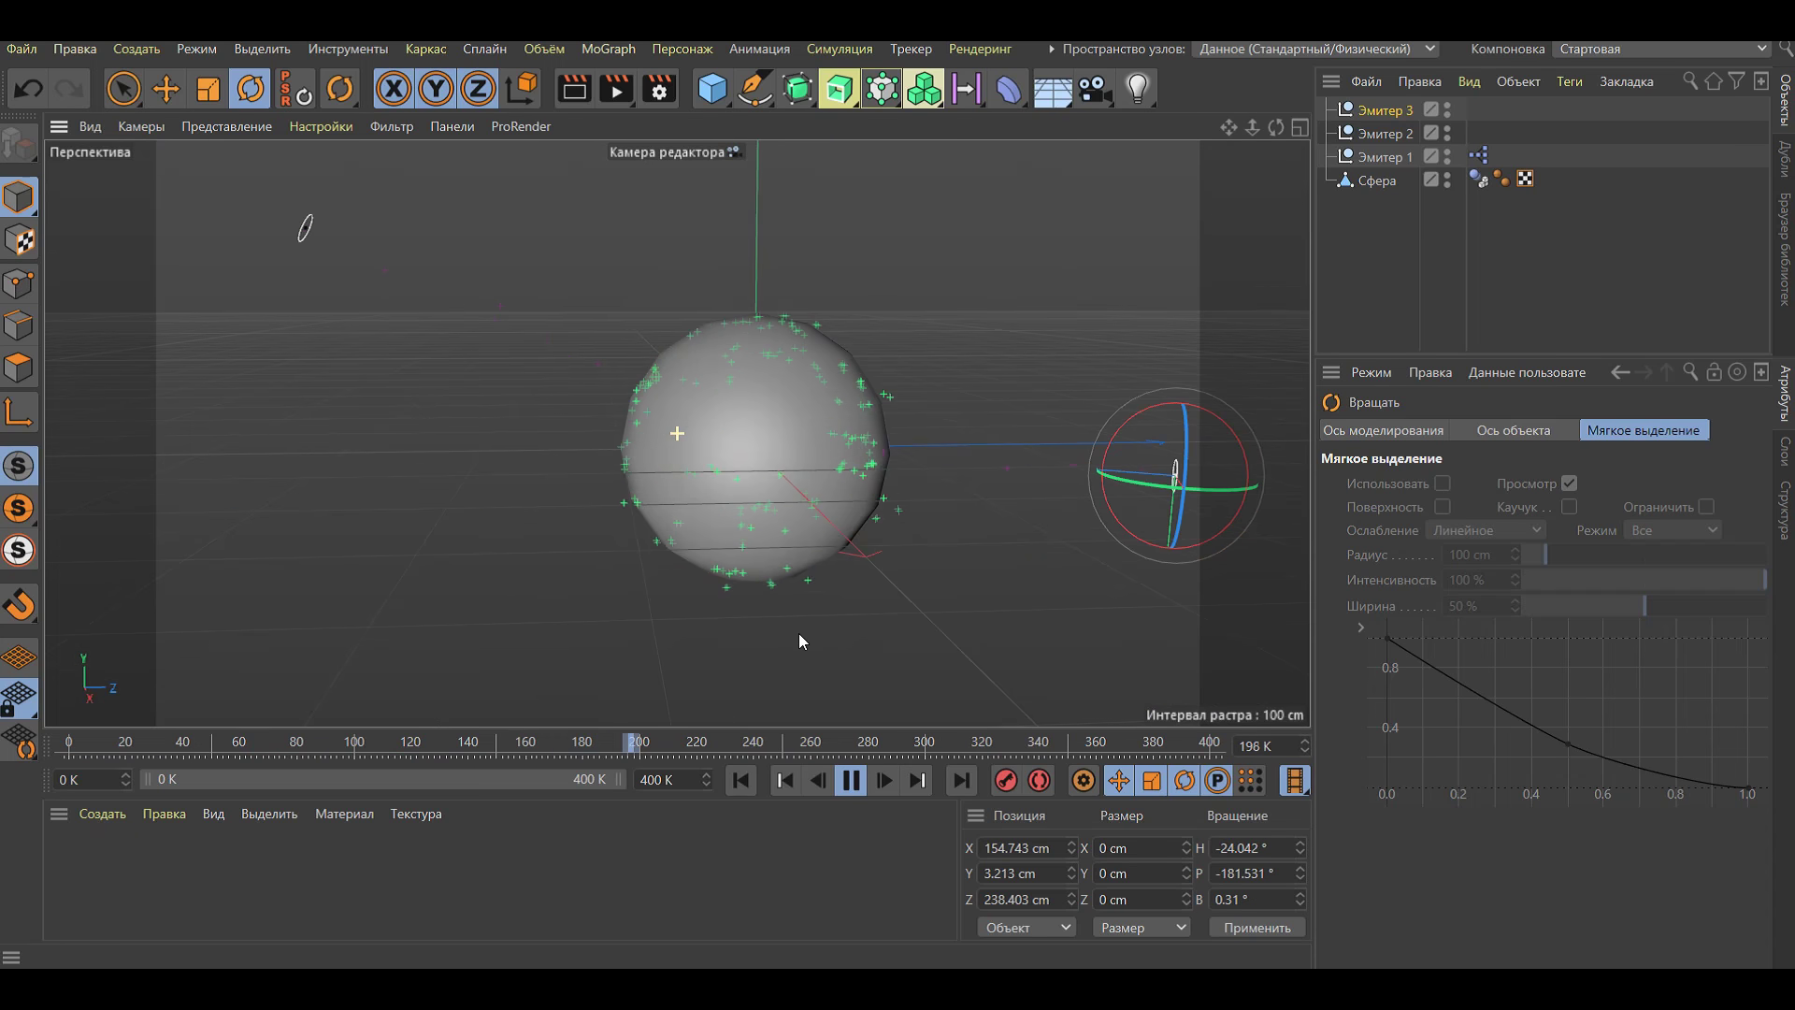
pyautogui.click(167, 94)
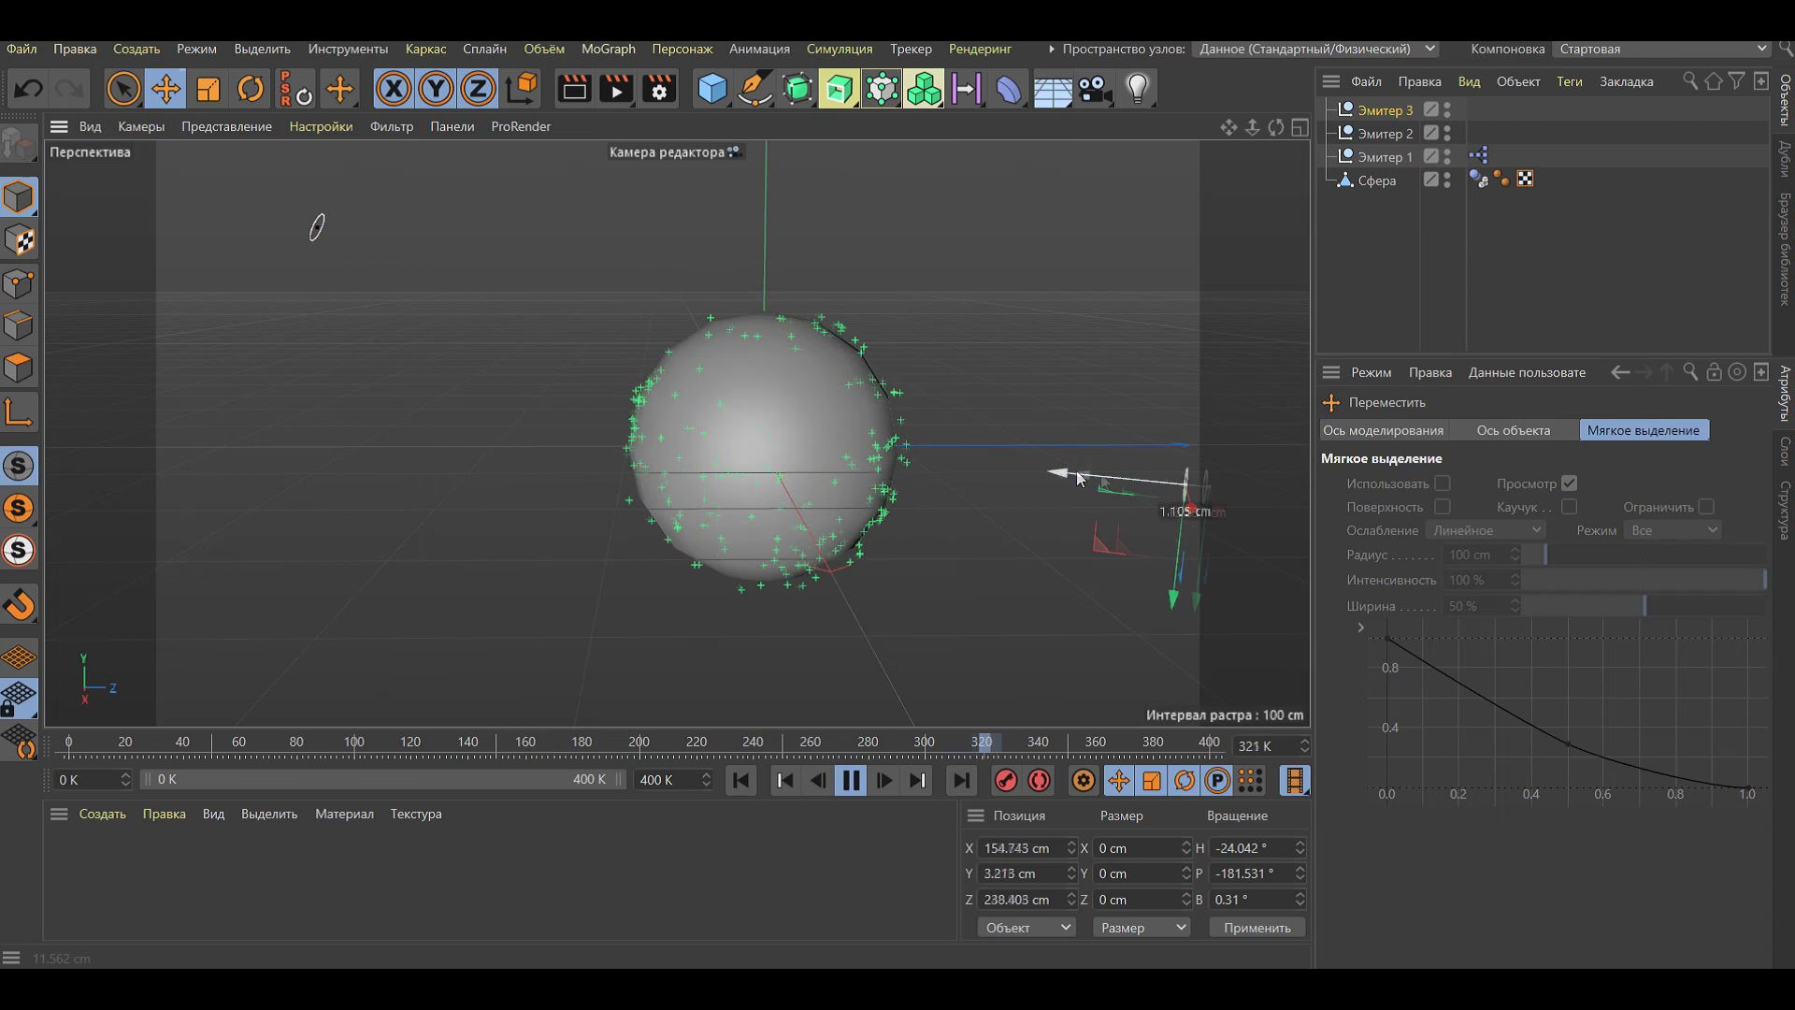
pyautogui.moveTo(1080, 479); pyautogui.dragTo(1136, 482)
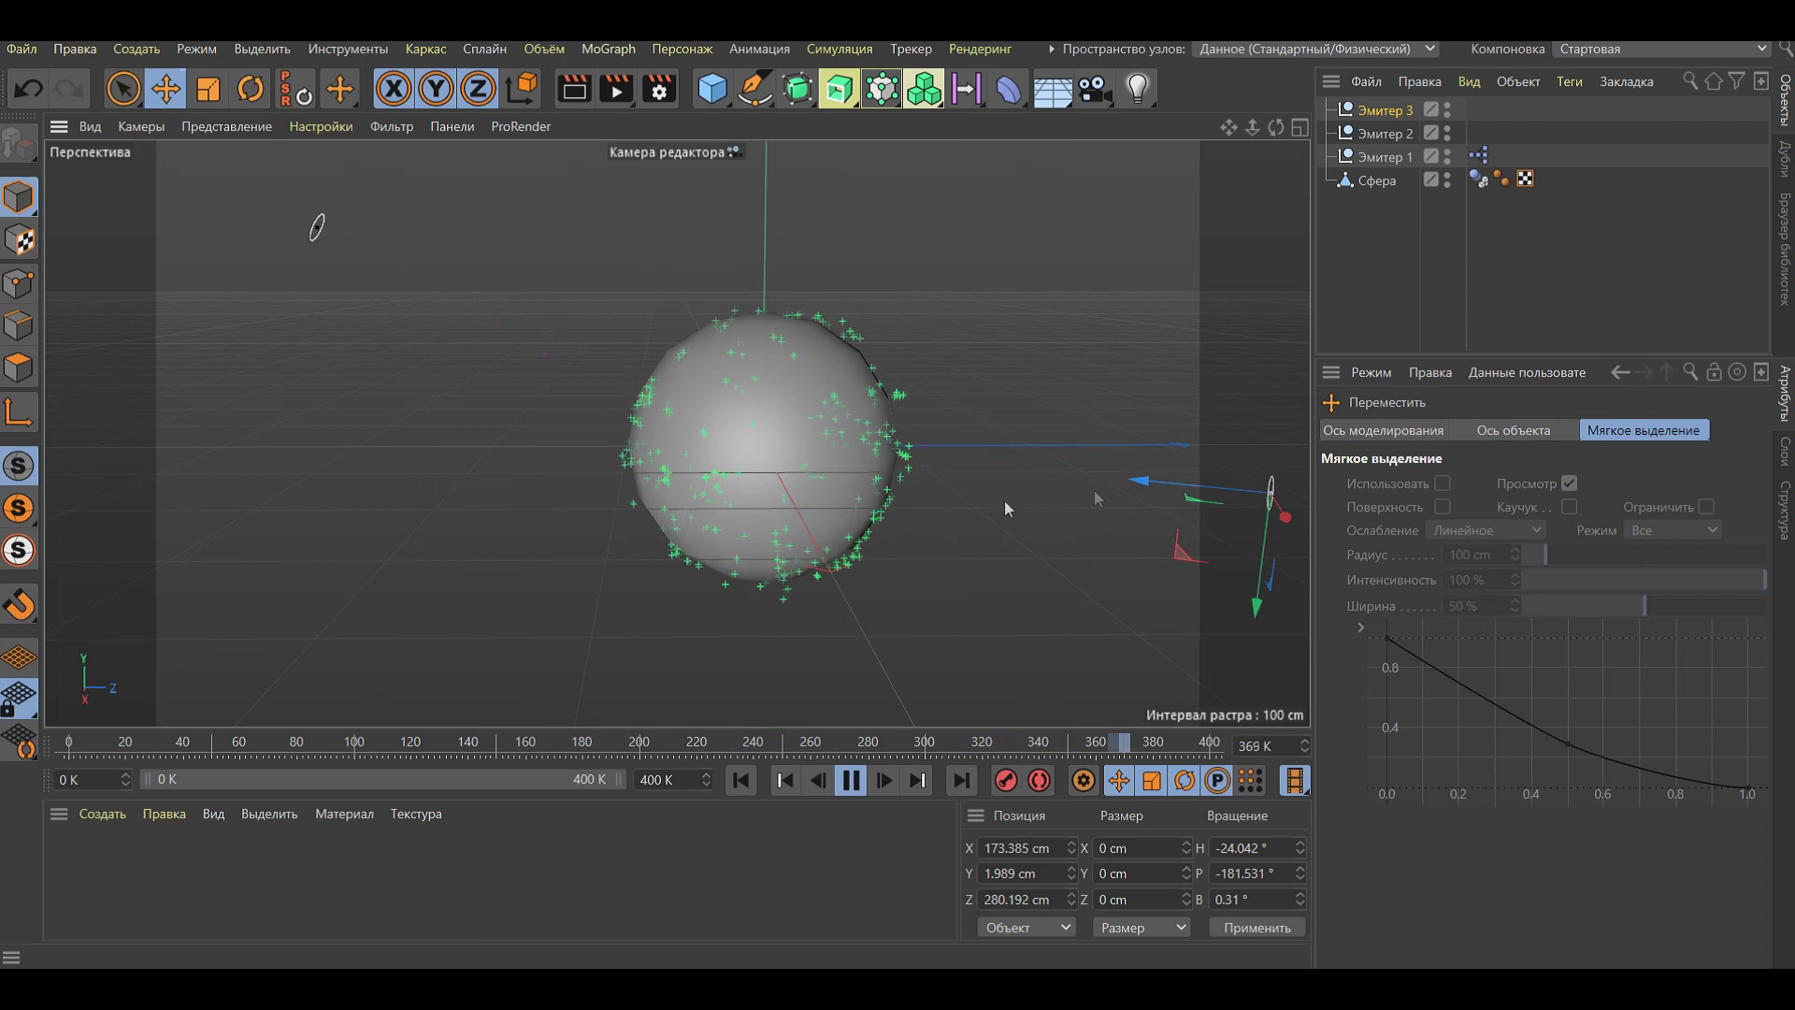
pyautogui.click(576, 560)
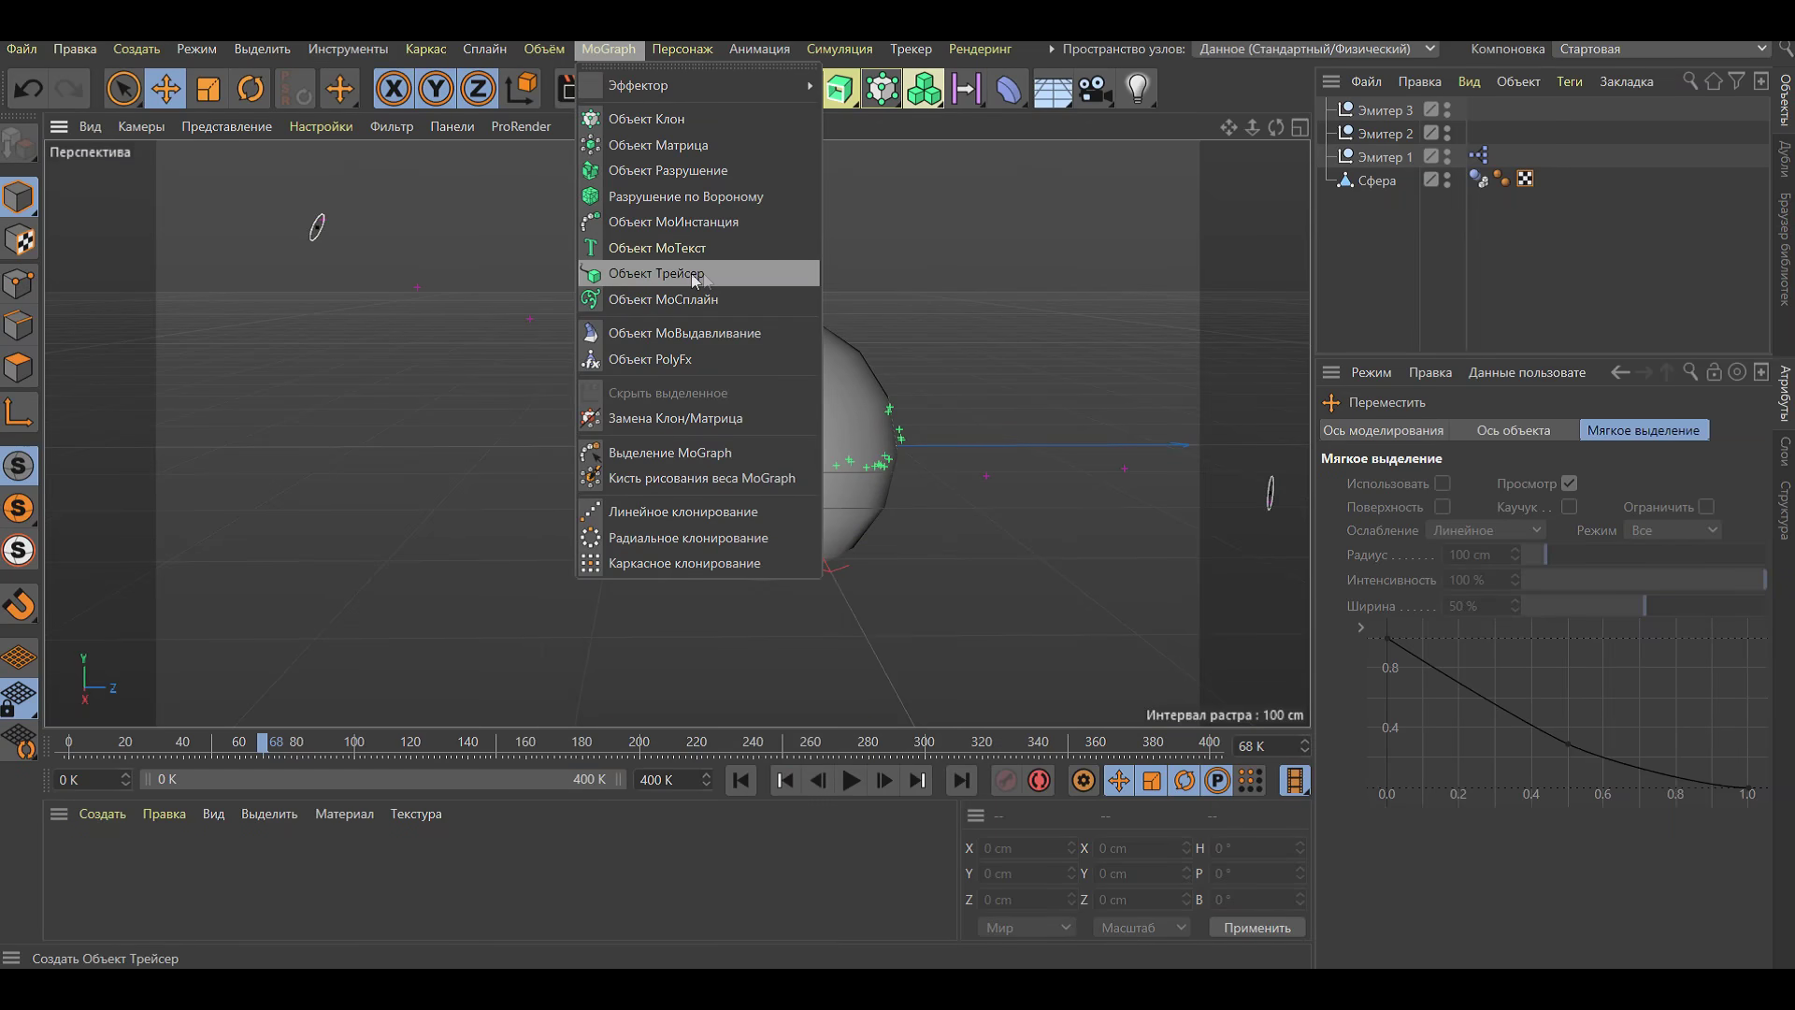
# Add an Объект Трейсер and open the Thinking Particles group settings
pyautogui.click(669, 273)
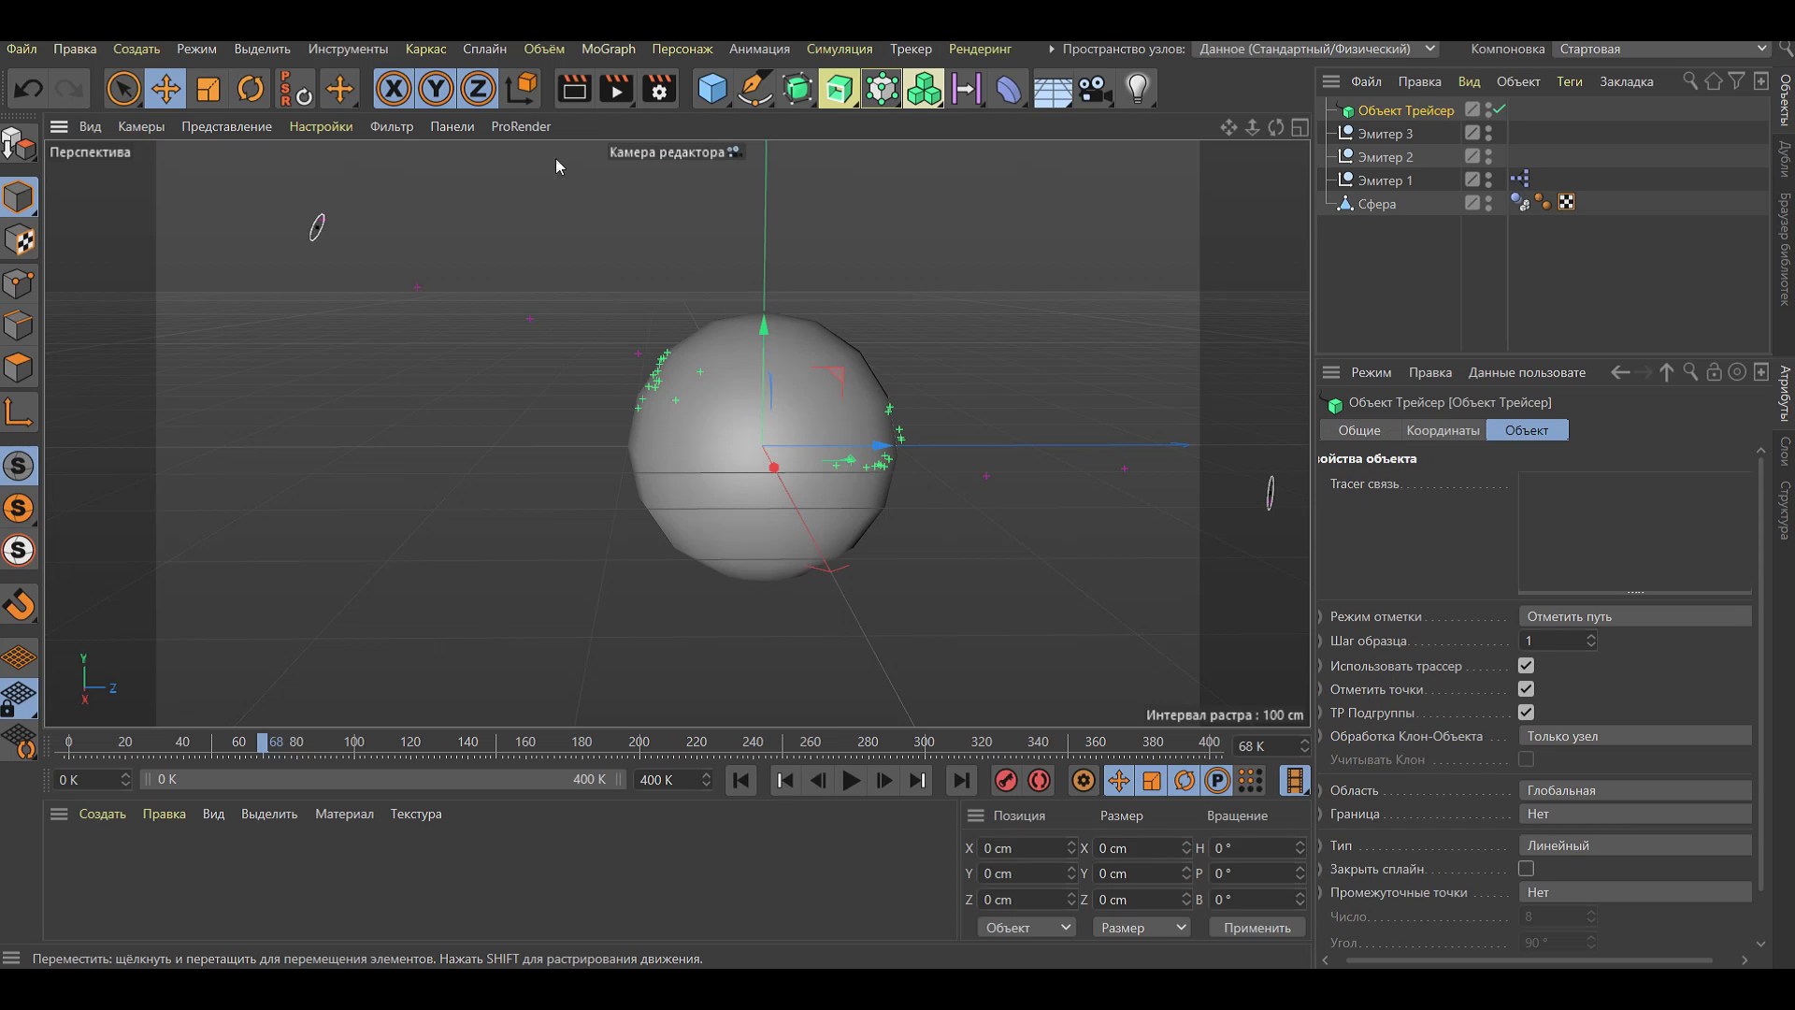
pyautogui.click(831, 54)
pyautogui.moveTo(884, 171)
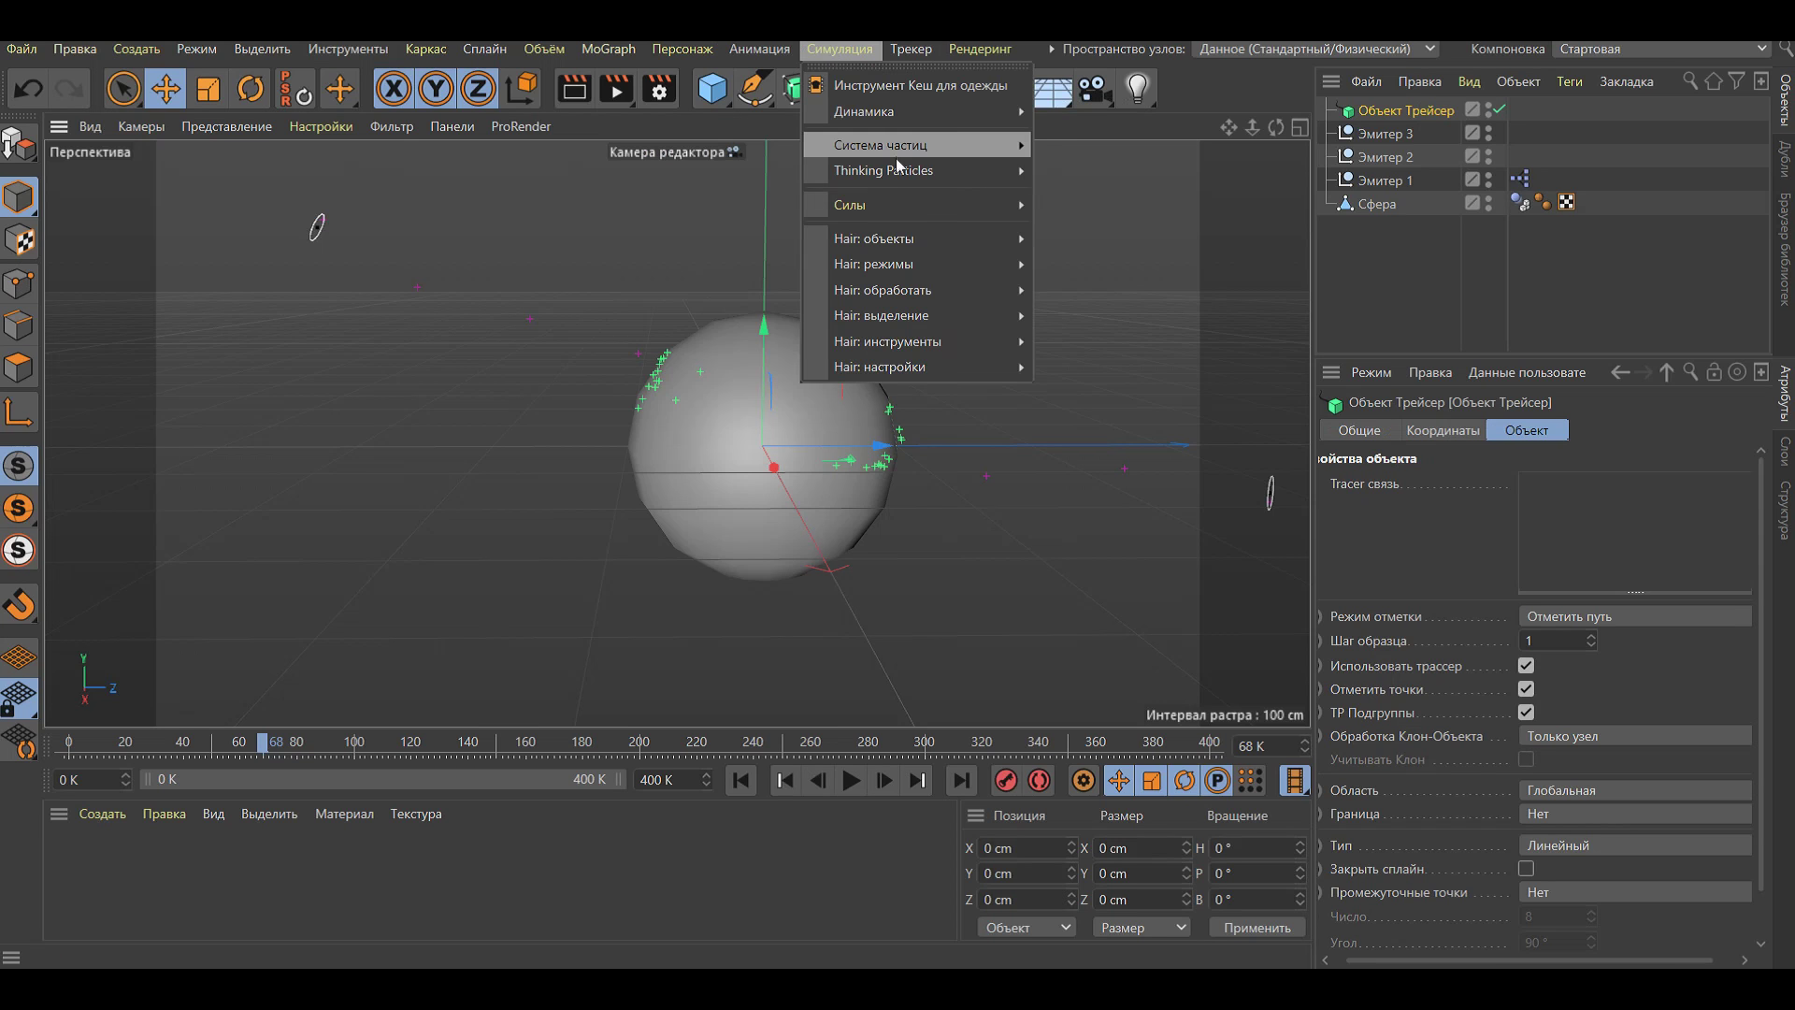
pyautogui.click(1121, 205)
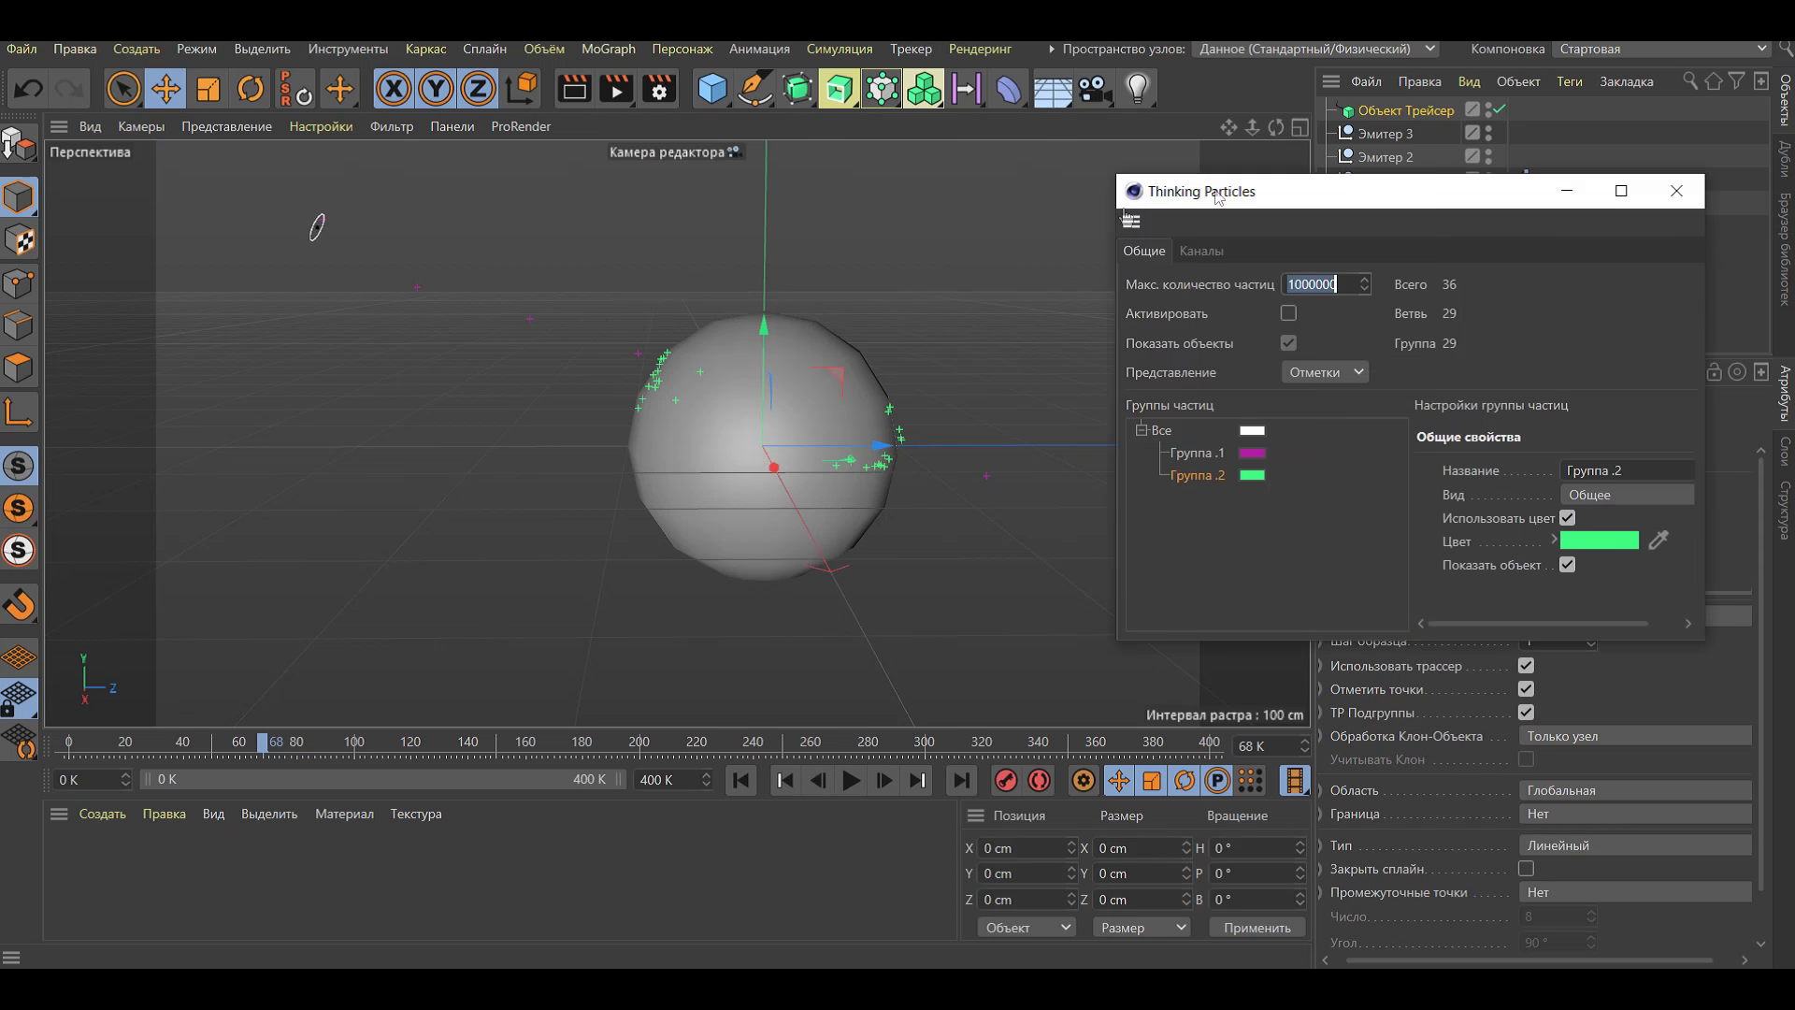
# Link the Все particle group to the Tracer and start the simulation with F8
pyautogui.moveTo(380, 381); pyautogui.dragTo(556, 400)
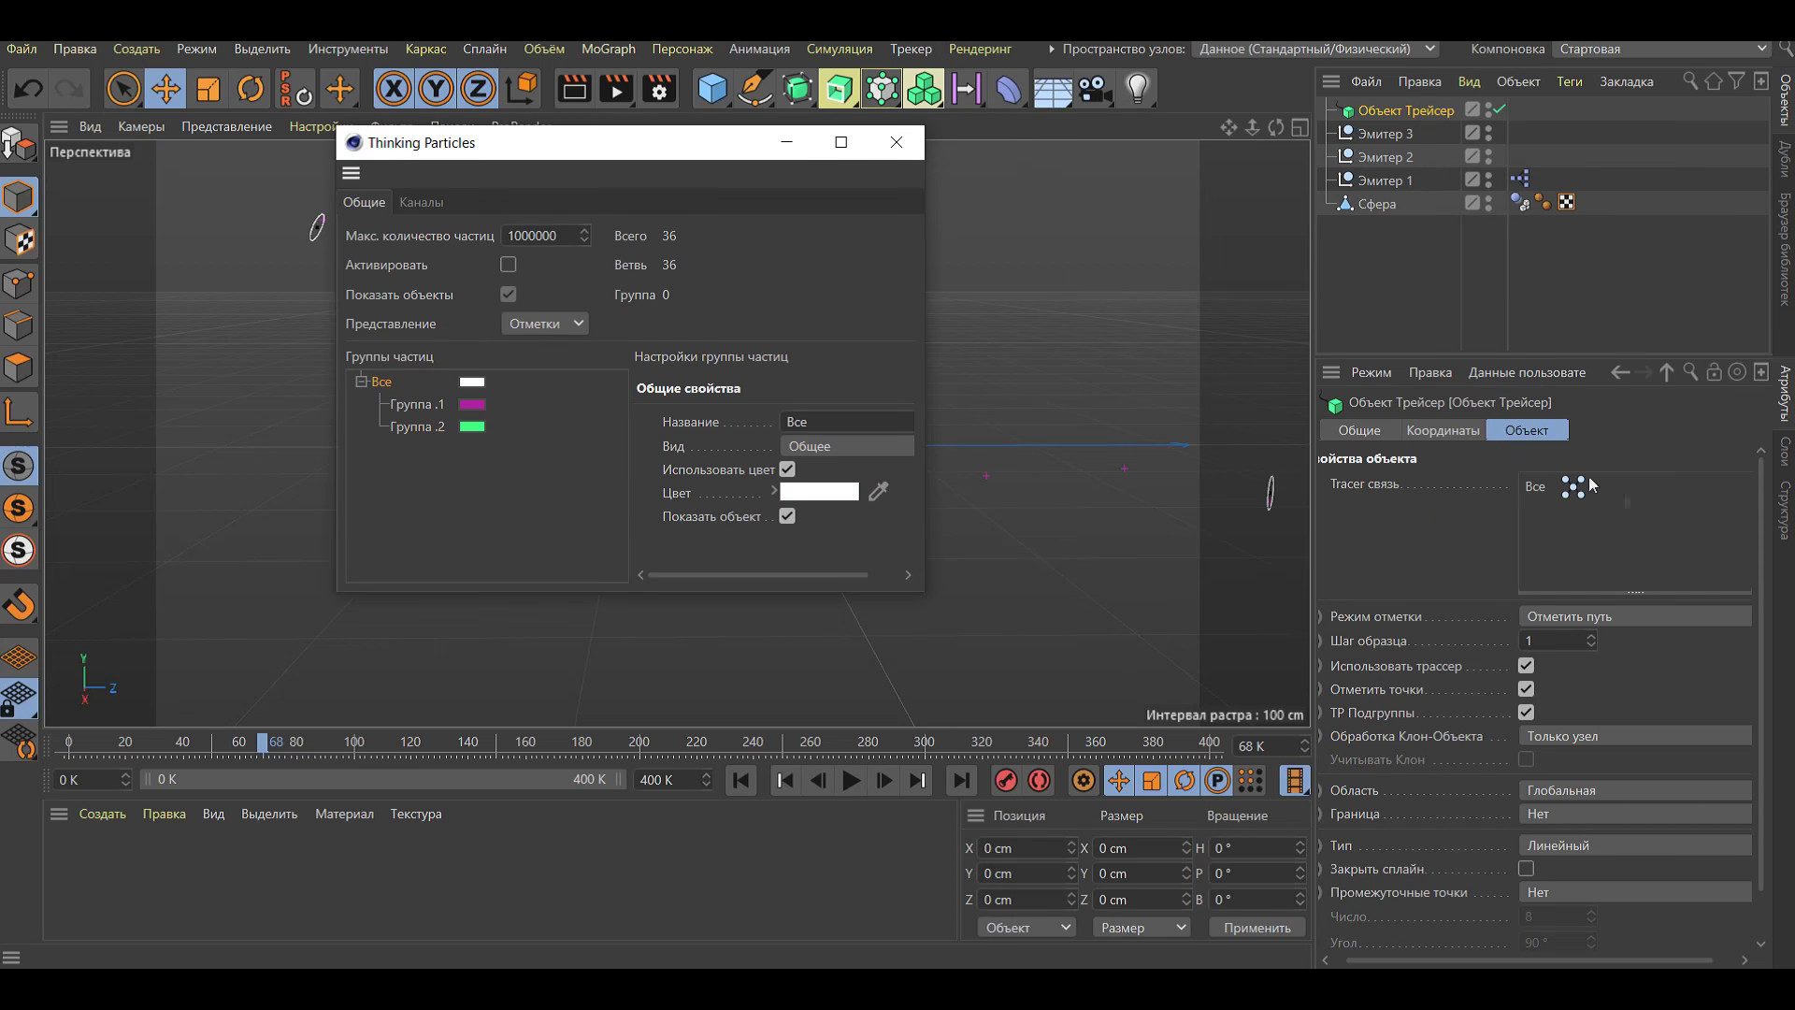
pyautogui.click(895, 142)
pyautogui.press('F8')
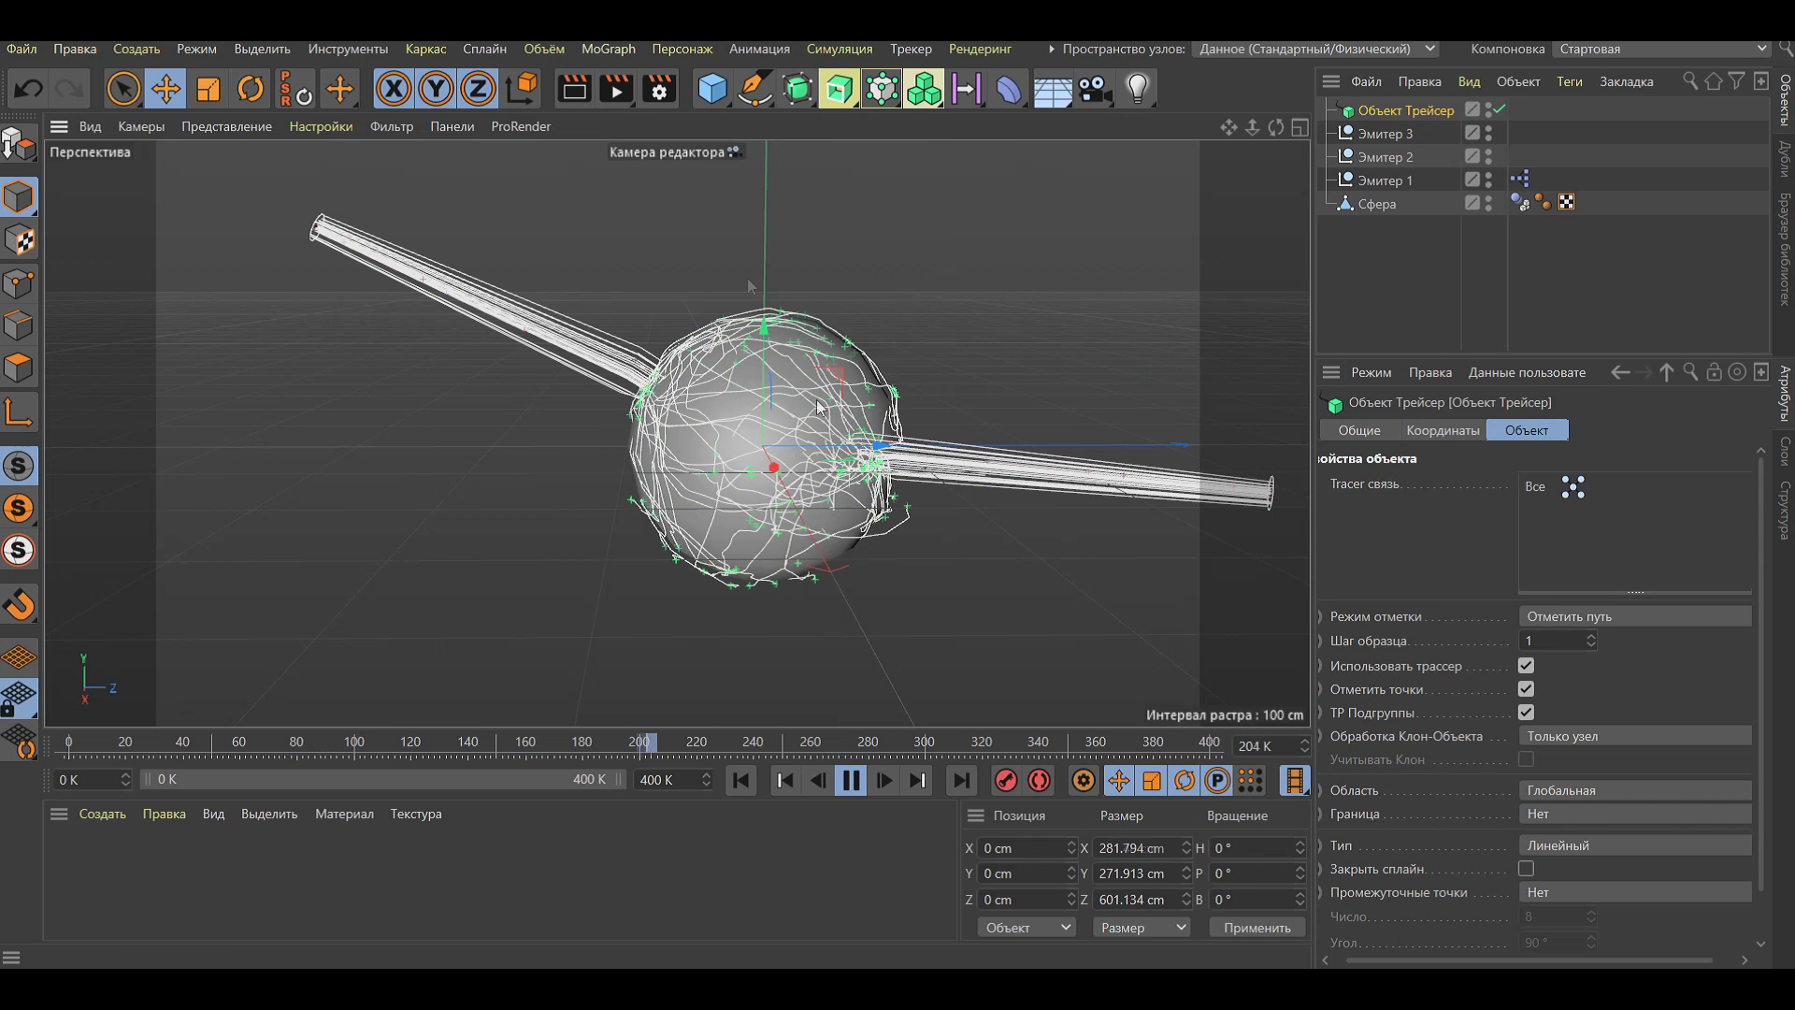
# Orbit and zoom around the sphere to inspect the white tracer spline trails
pyautogui.moveTo(1013, 565)
pyautogui.keyDown('alt'); pyautogui.mouseDown()
pyautogui.moveTo(628, 587)
pyautogui.moveTo(1023, 547)
pyautogui.moveTo(989, 576)
pyautogui.mouseUp(); pyautogui.keyUp('alt')
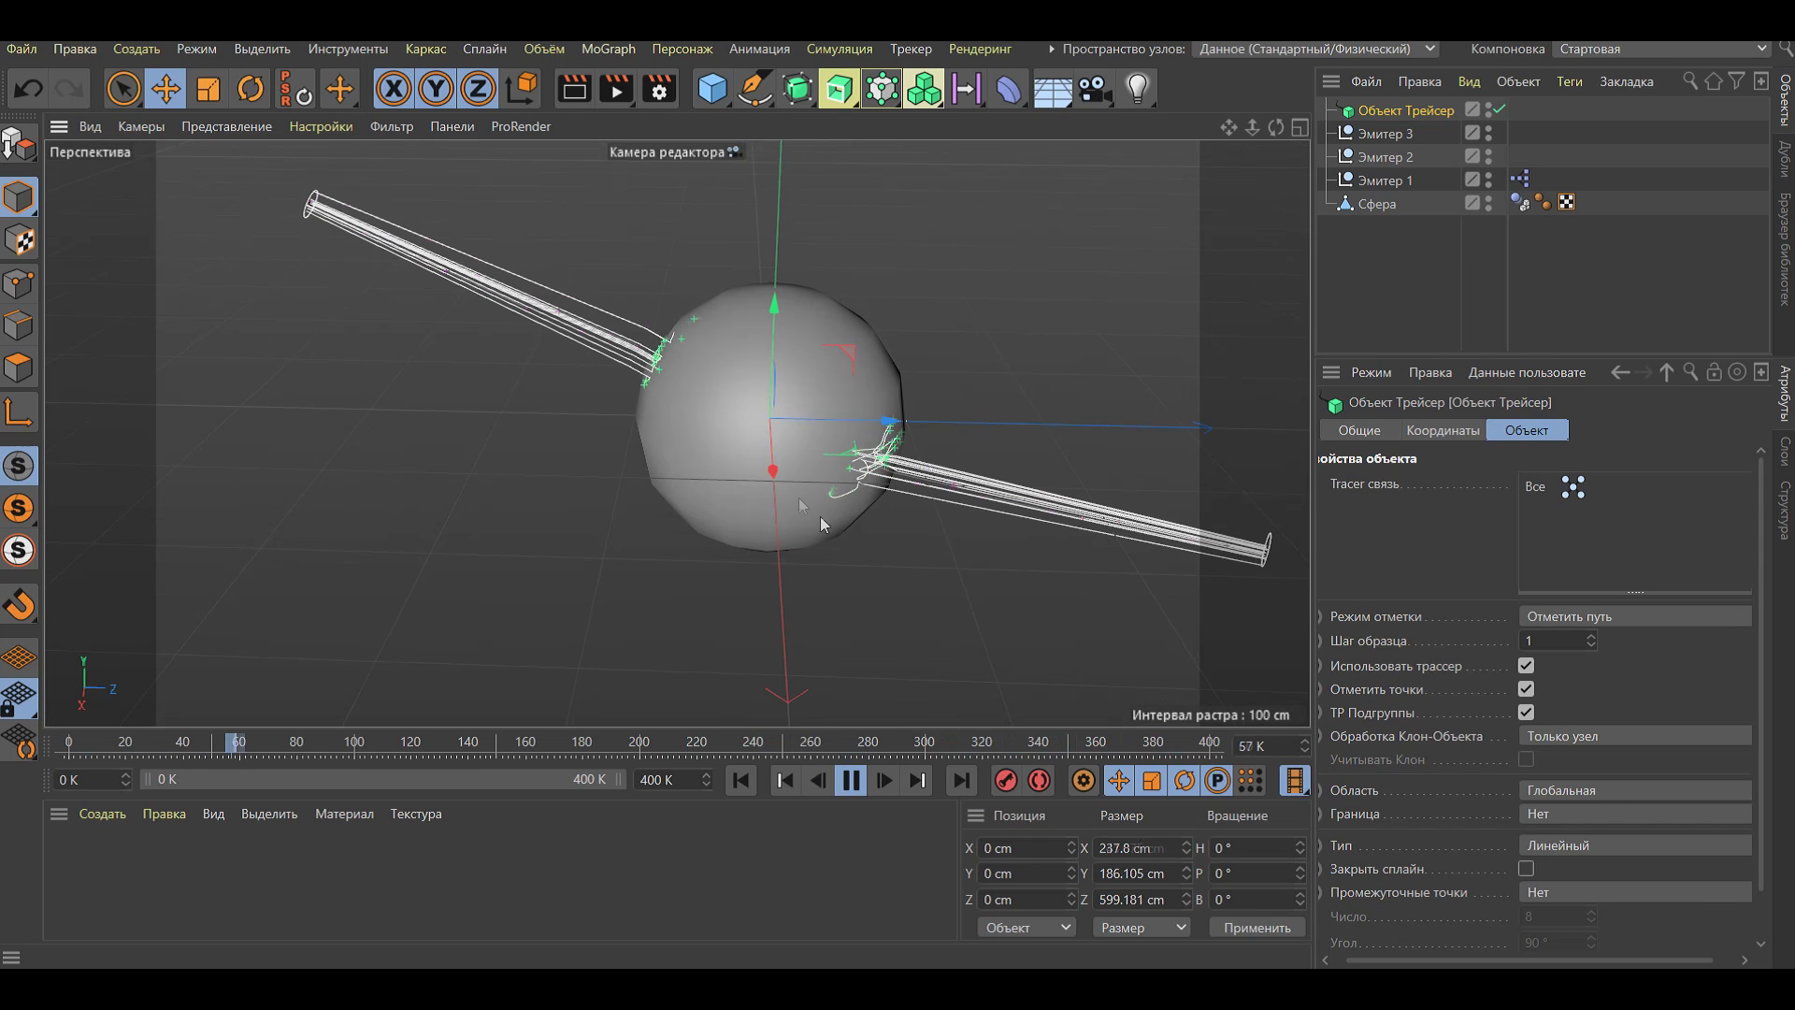
pyautogui.scroll(3, 782, 473)
pyautogui.scroll(2, 759, 404)
pyautogui.scroll(1, 758, 404)
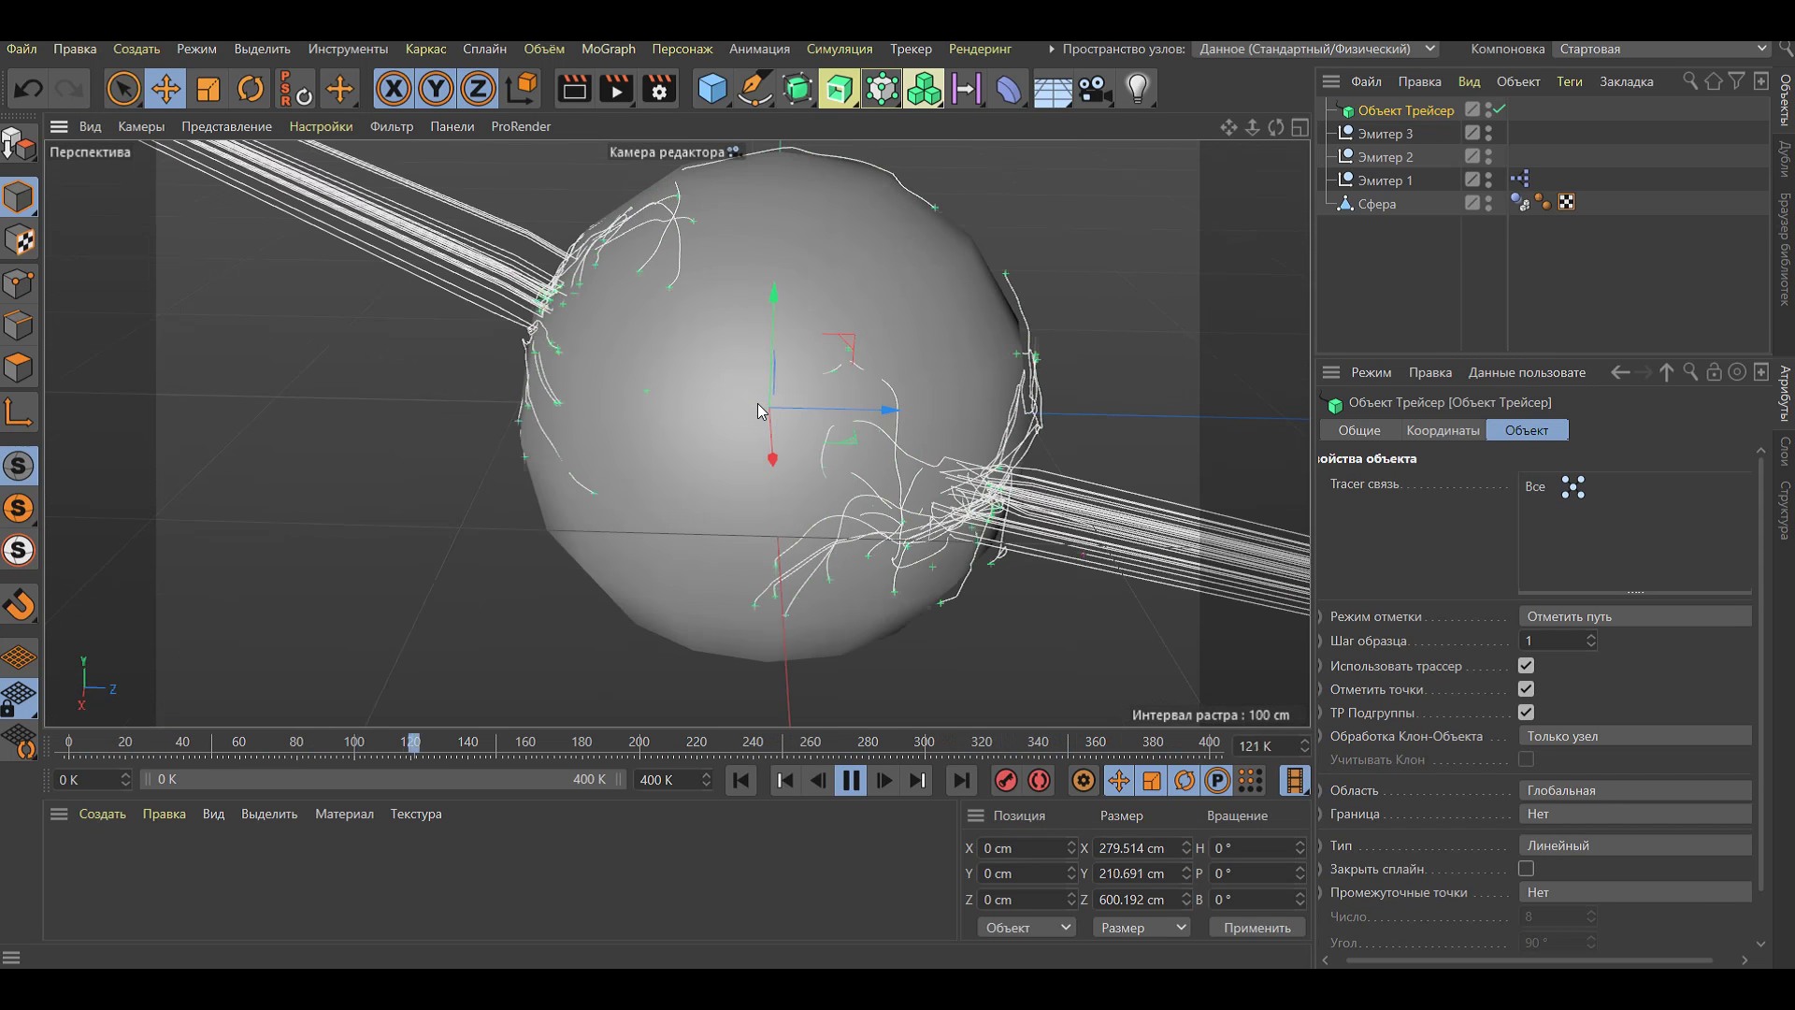
pyautogui.scroll(-3, 754, 409)
pyautogui.scroll(-2, 754, 409)
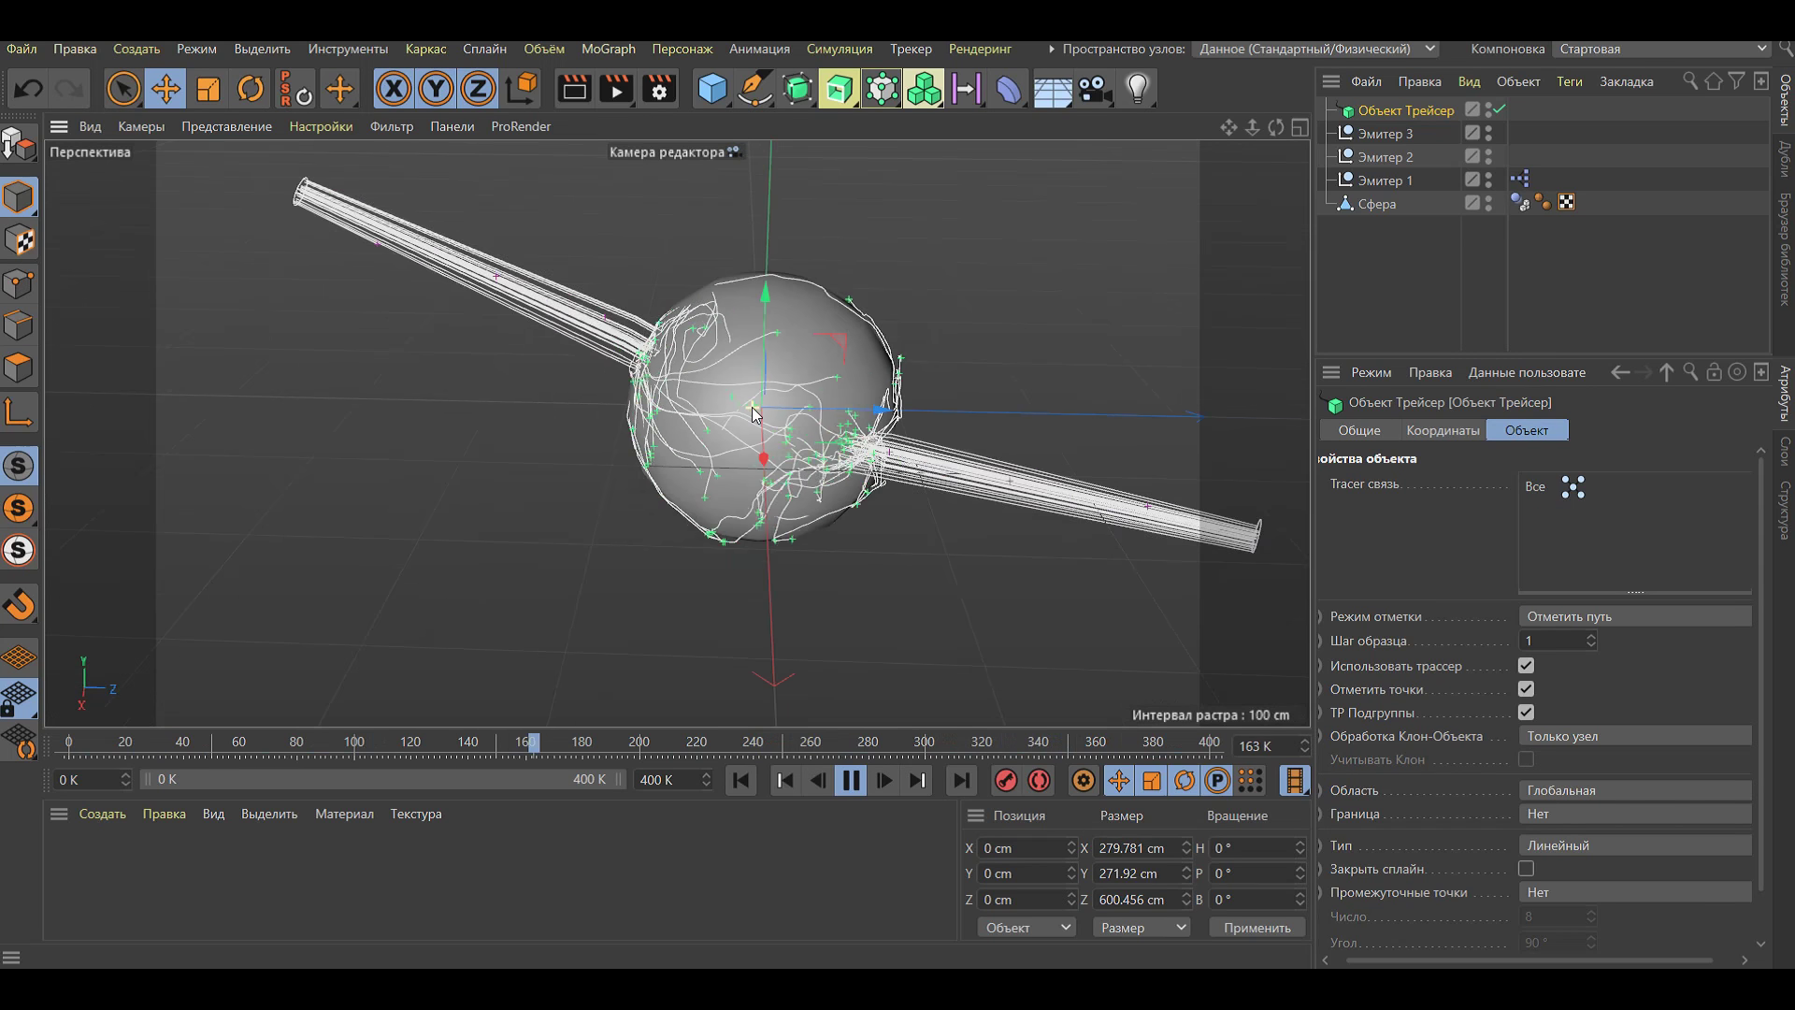
pyautogui.keyDown('alt'); pyautogui.moveTo(935, 553); pyautogui.dragTo(943, 484); pyautogui.keyUp('alt')
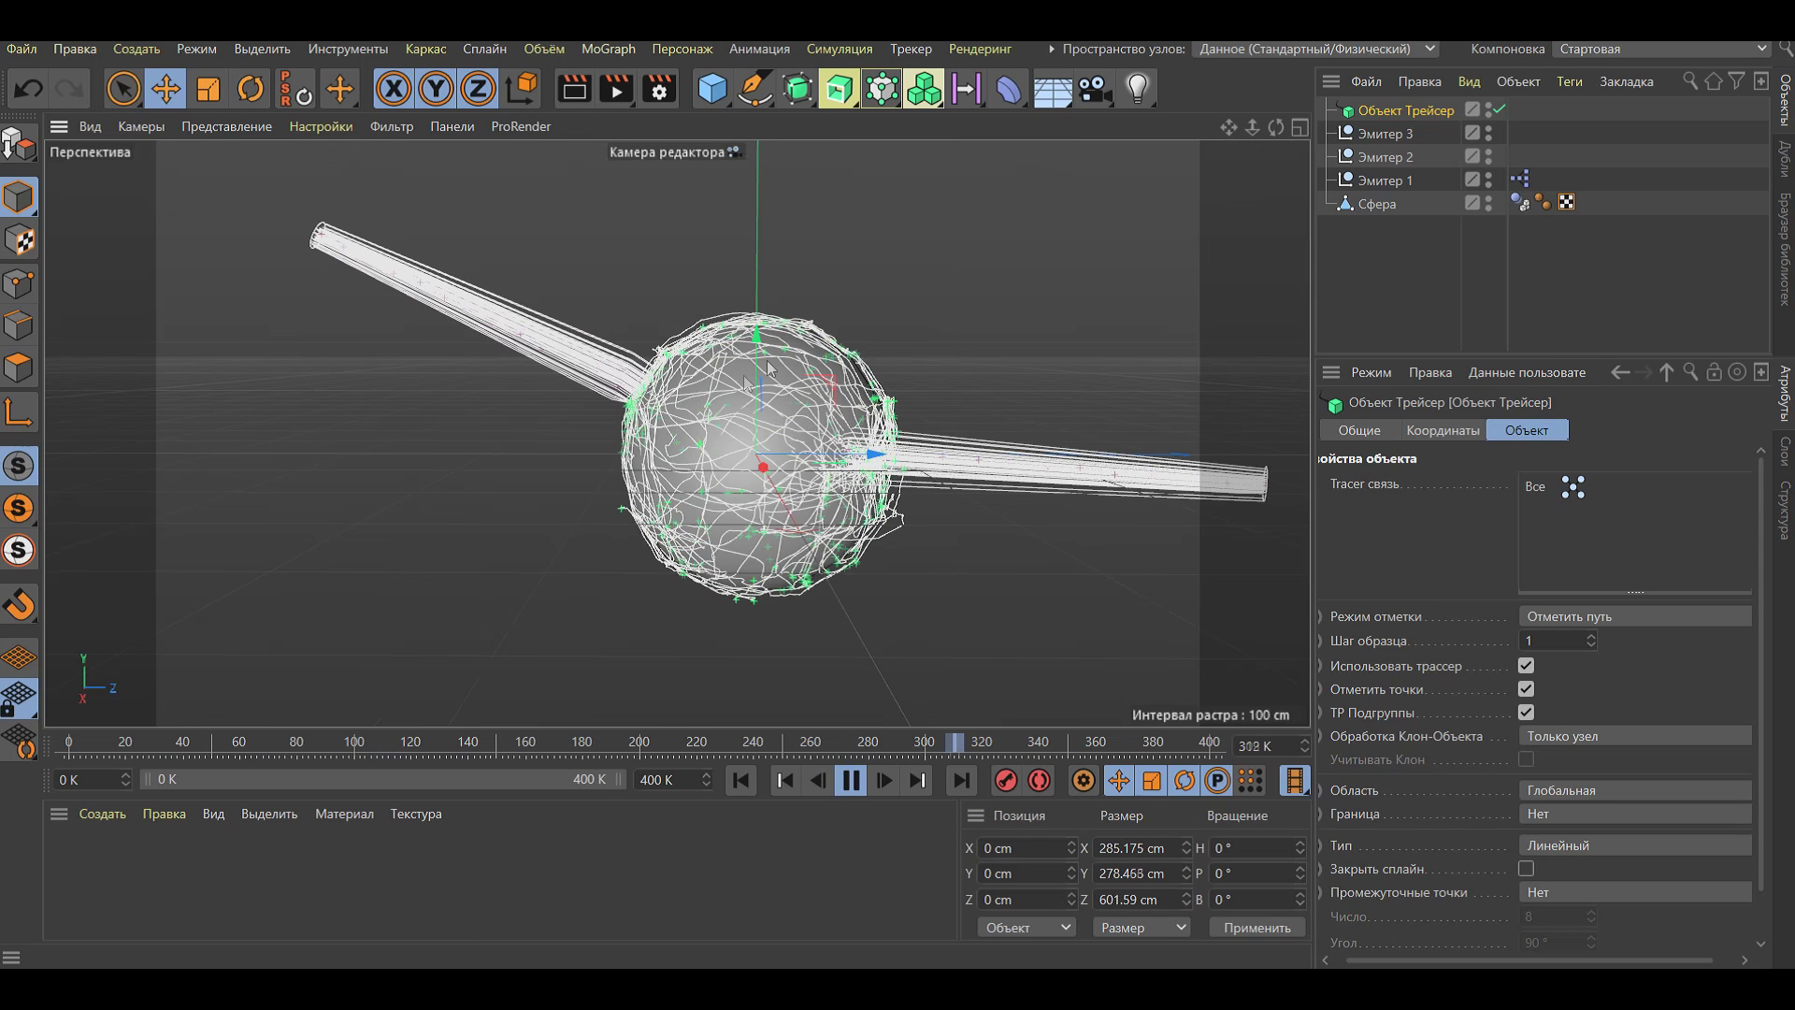
pyautogui.scroll(1, 846, 441)
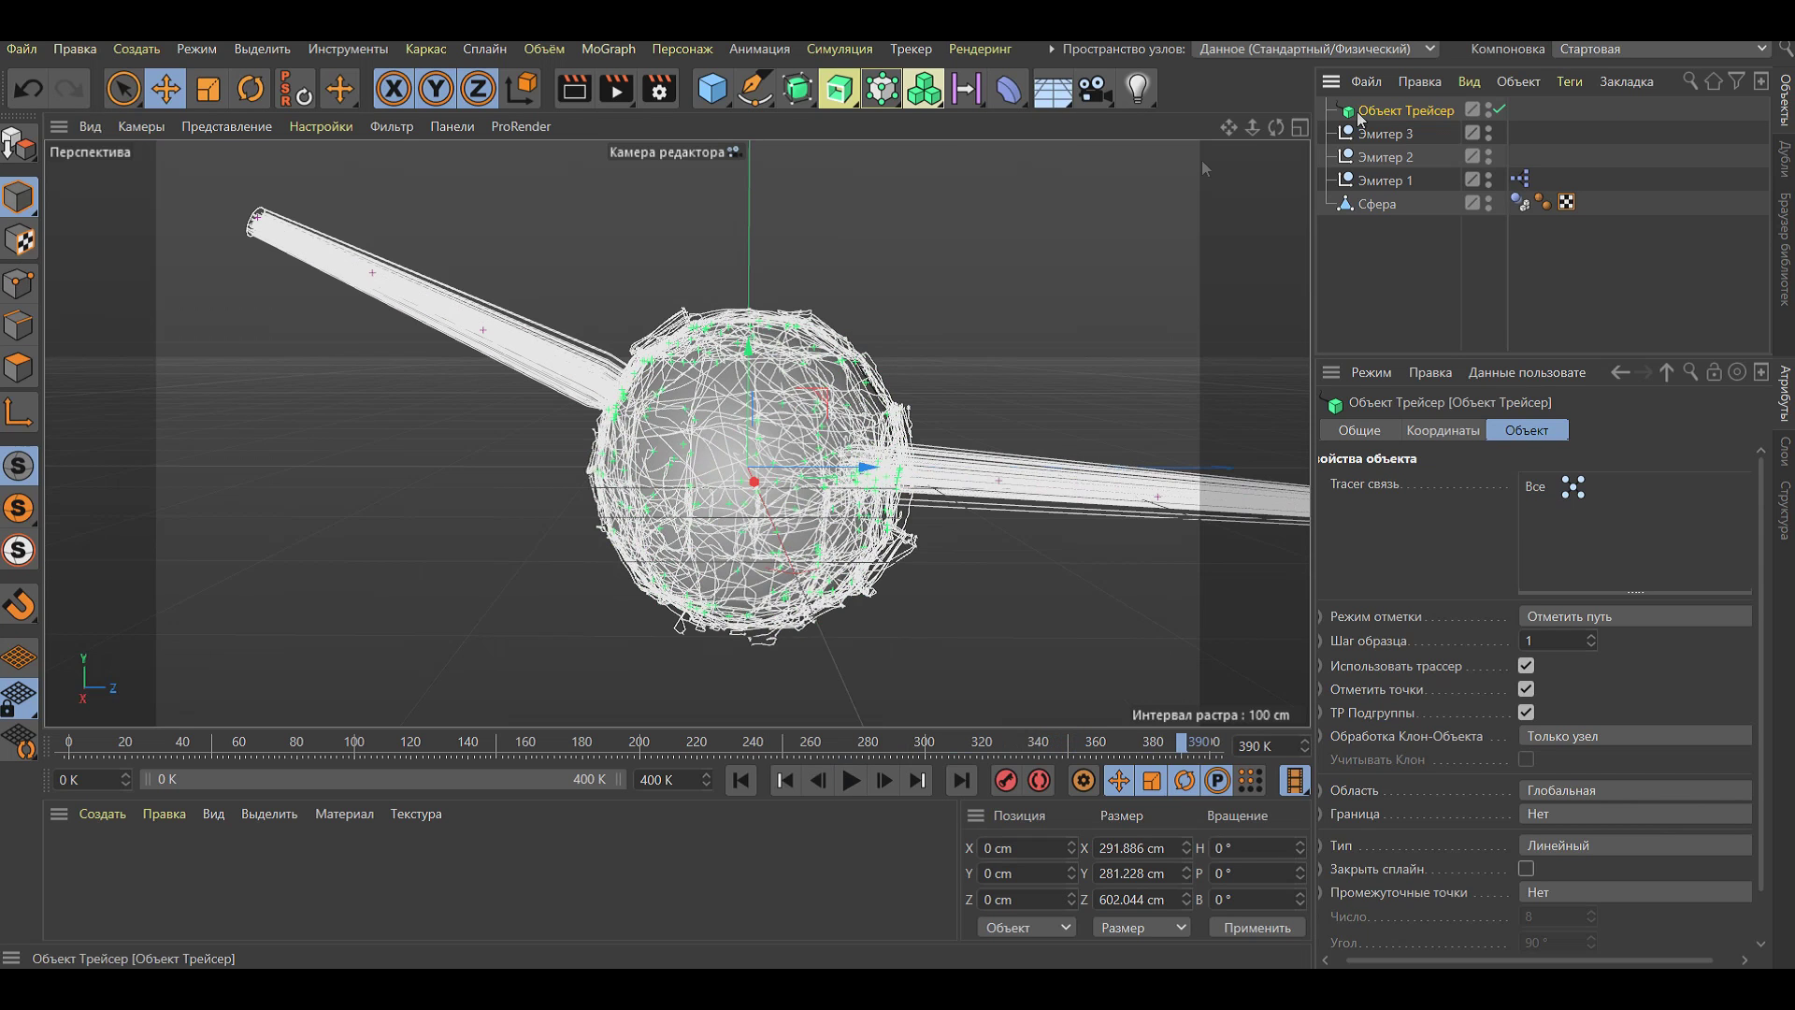
pyautogui.click(18, 50)
pyautogui.moveTo(168, 513)
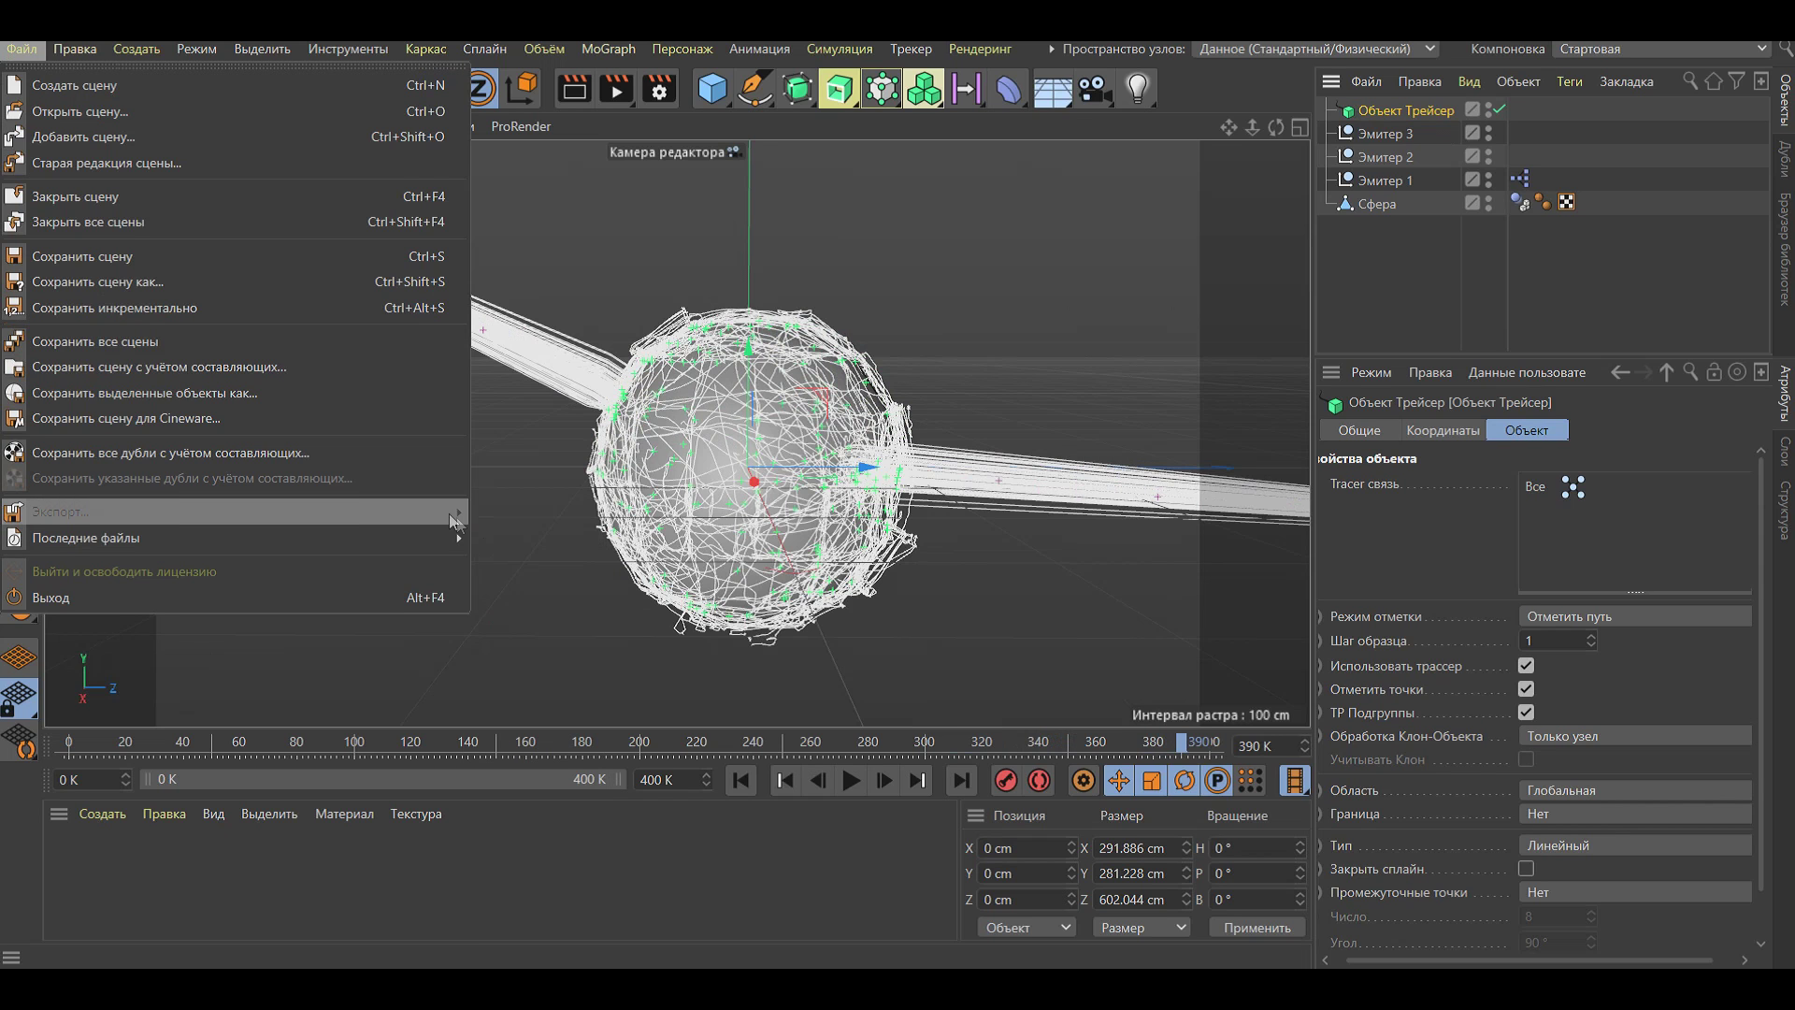
# Export the scene as the Alembic file Веном.abc
pyautogui.click(543, 538)
pyautogui.click(468, 782)
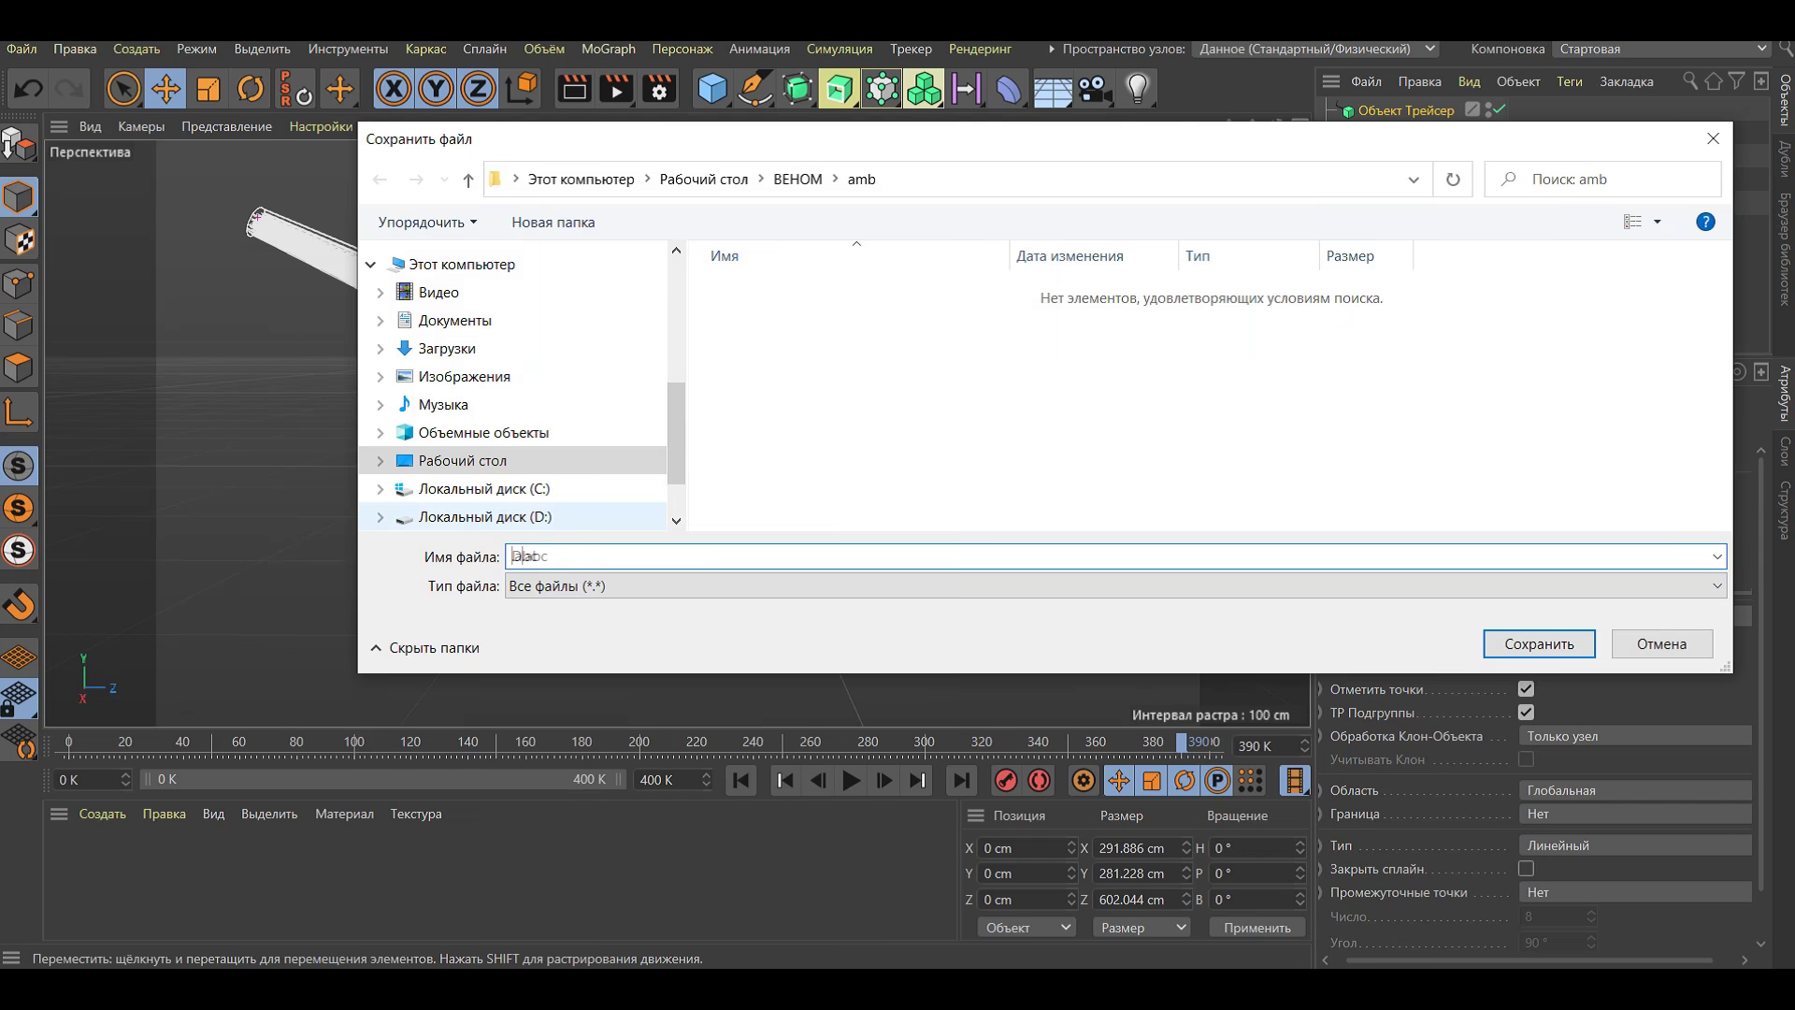
pyautogui.click(1534, 644)
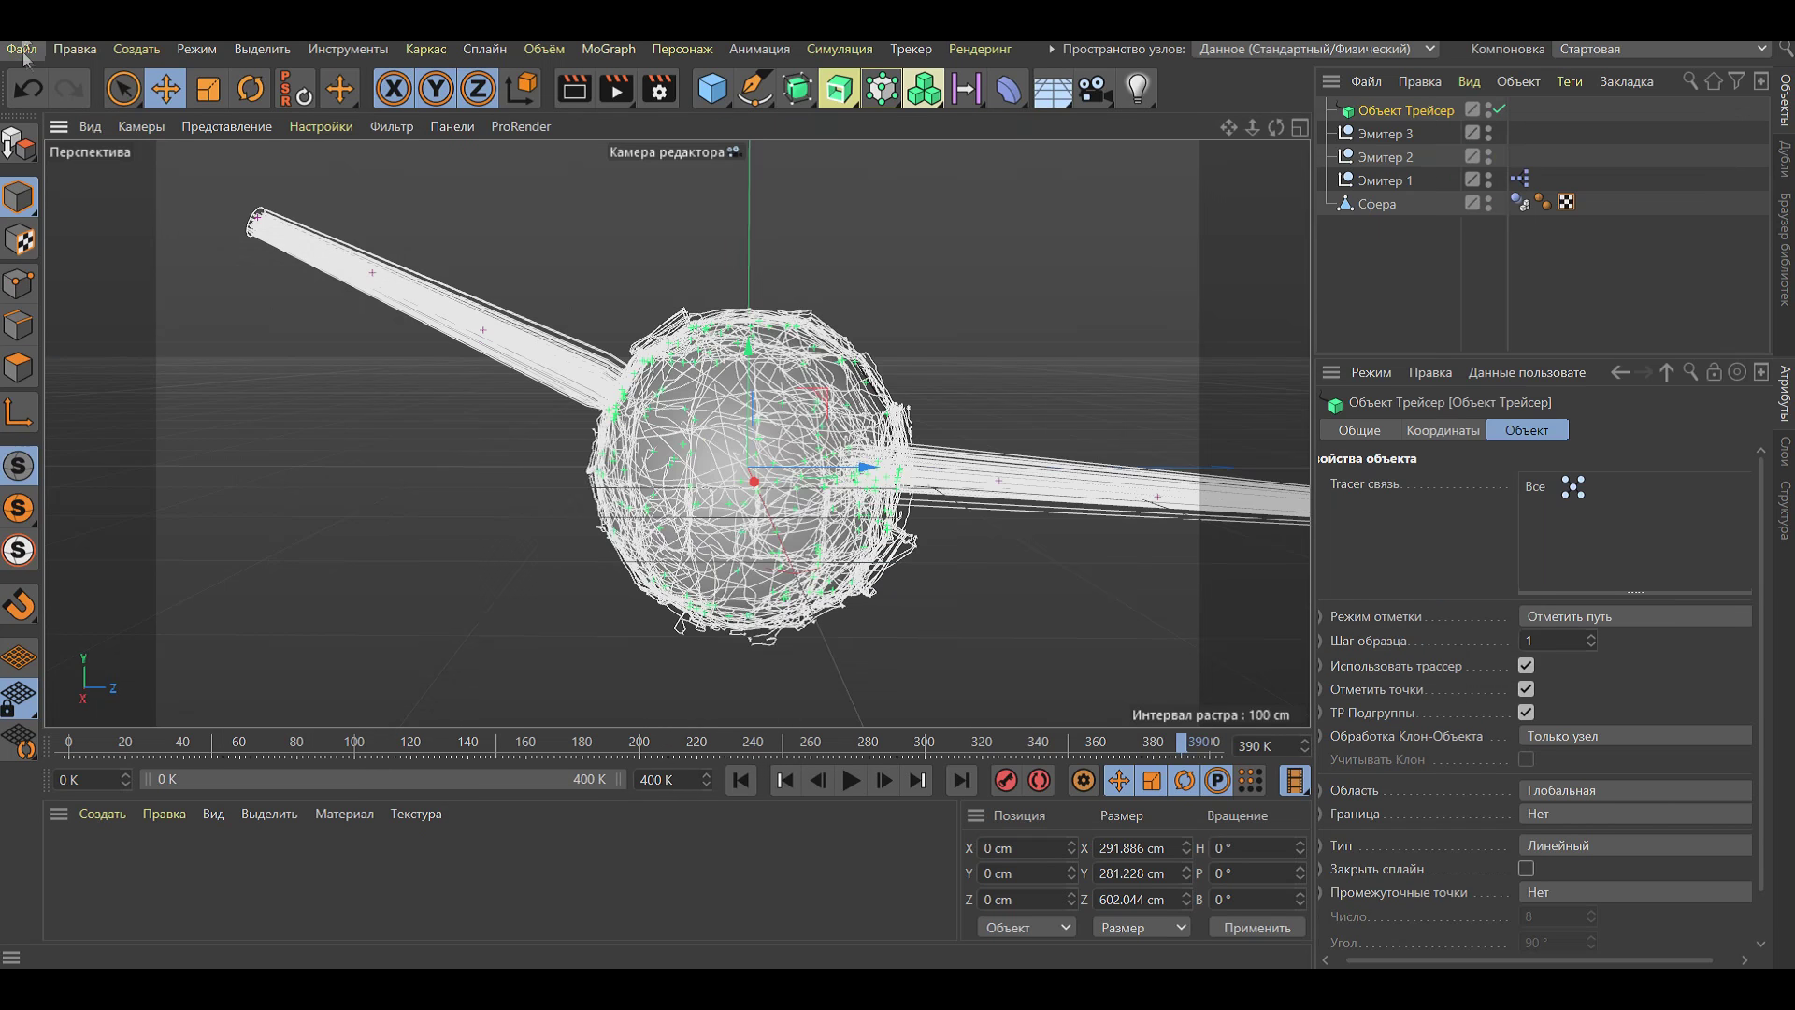
# Merge Веном.abc back into the scene and rewind to the start
pyautogui.click(26, 47)
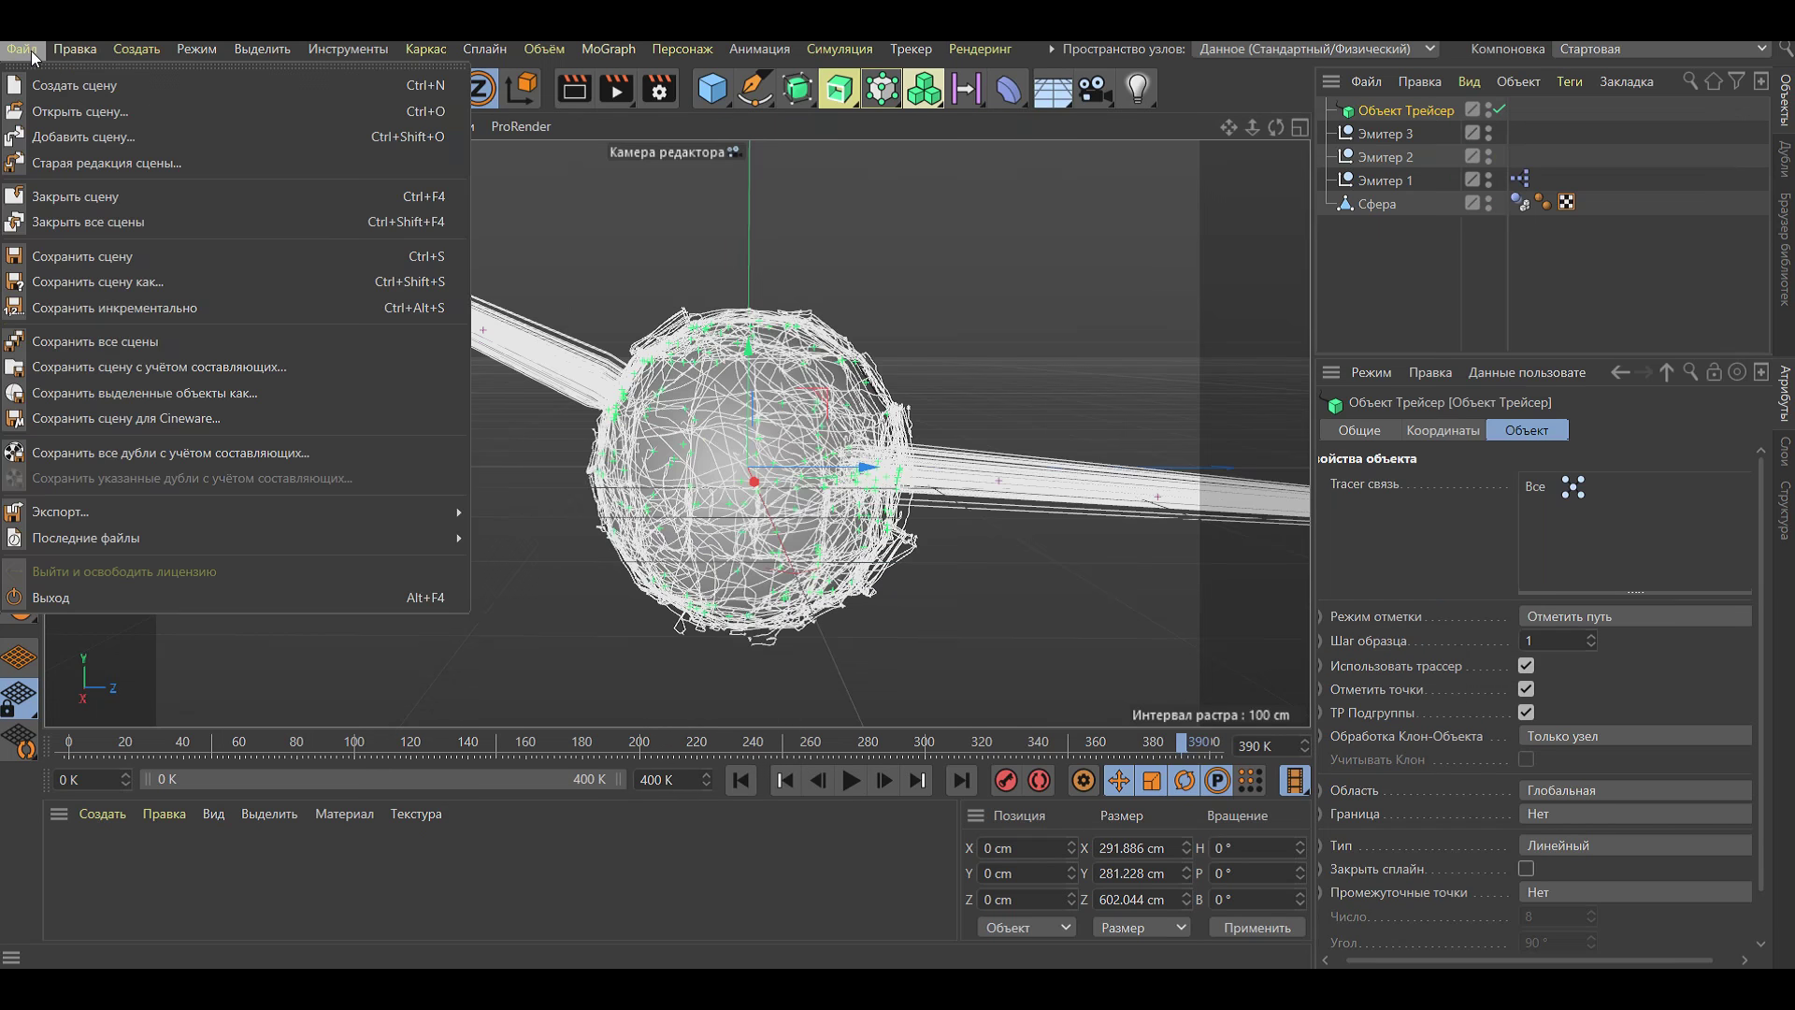
pyautogui.click(88, 136)
pyautogui.doubleClick(364, 200)
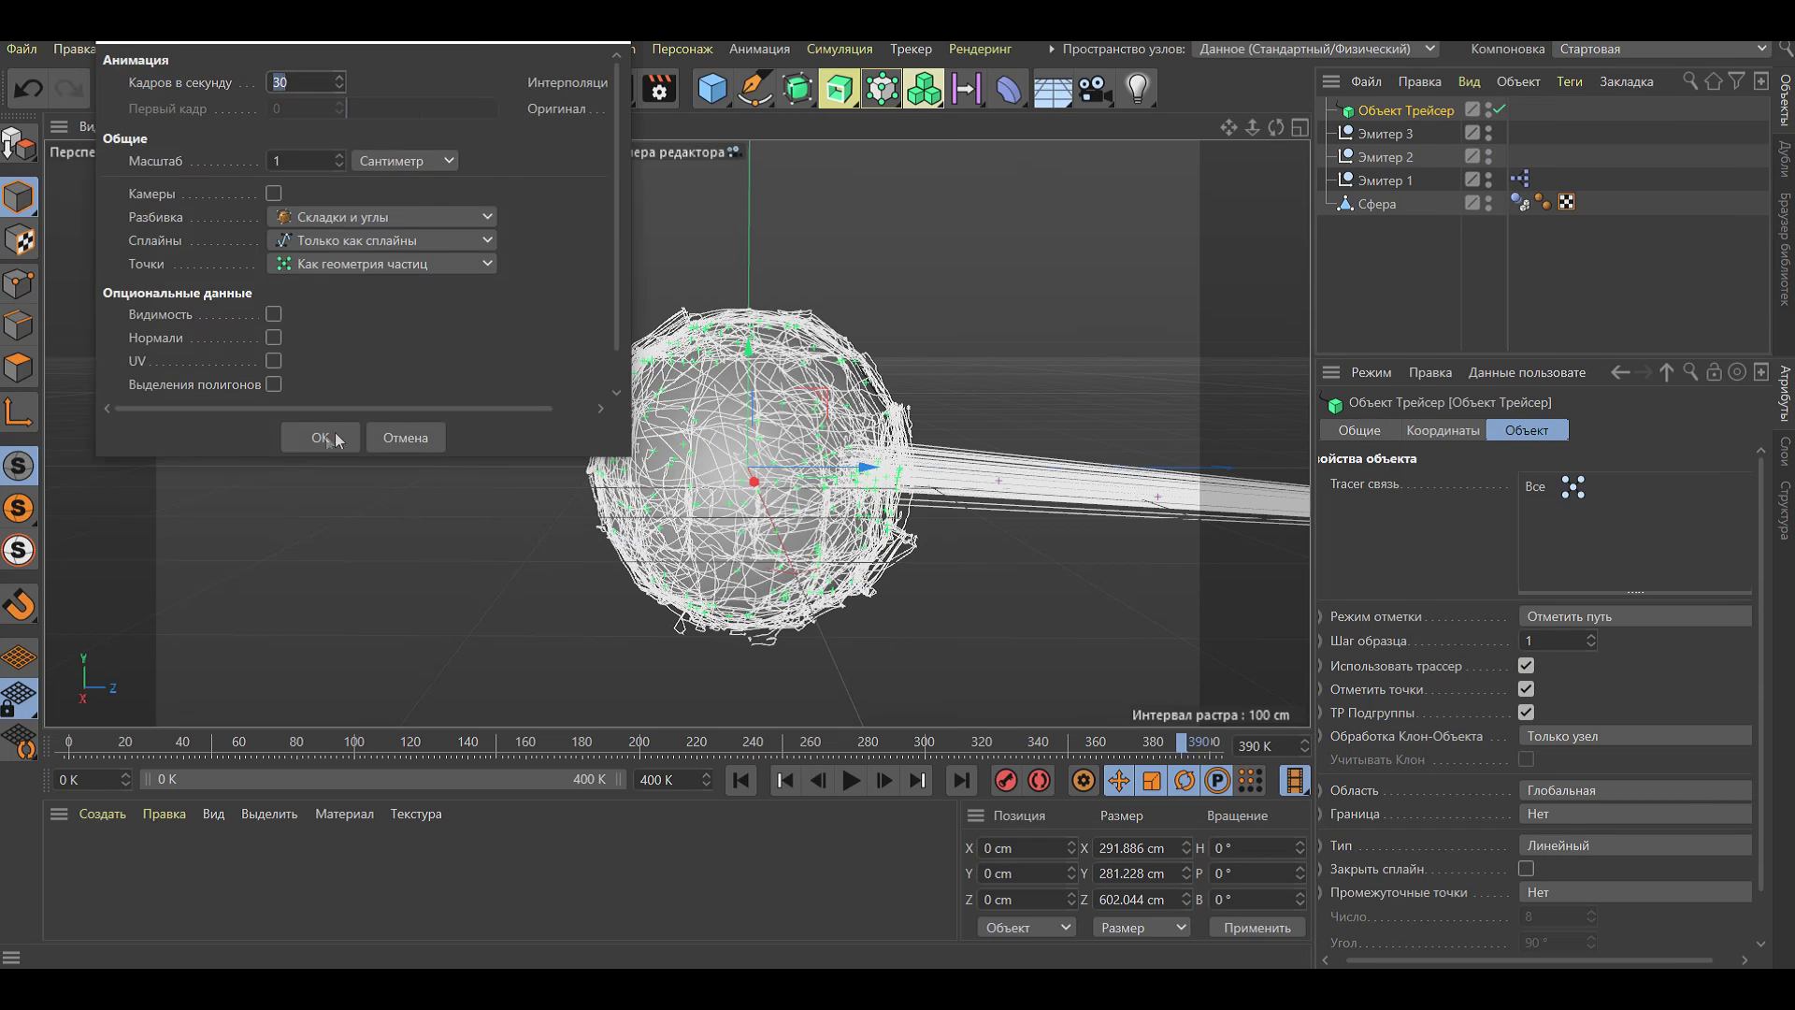
pyautogui.click(322, 437)
pyautogui.click(742, 781)
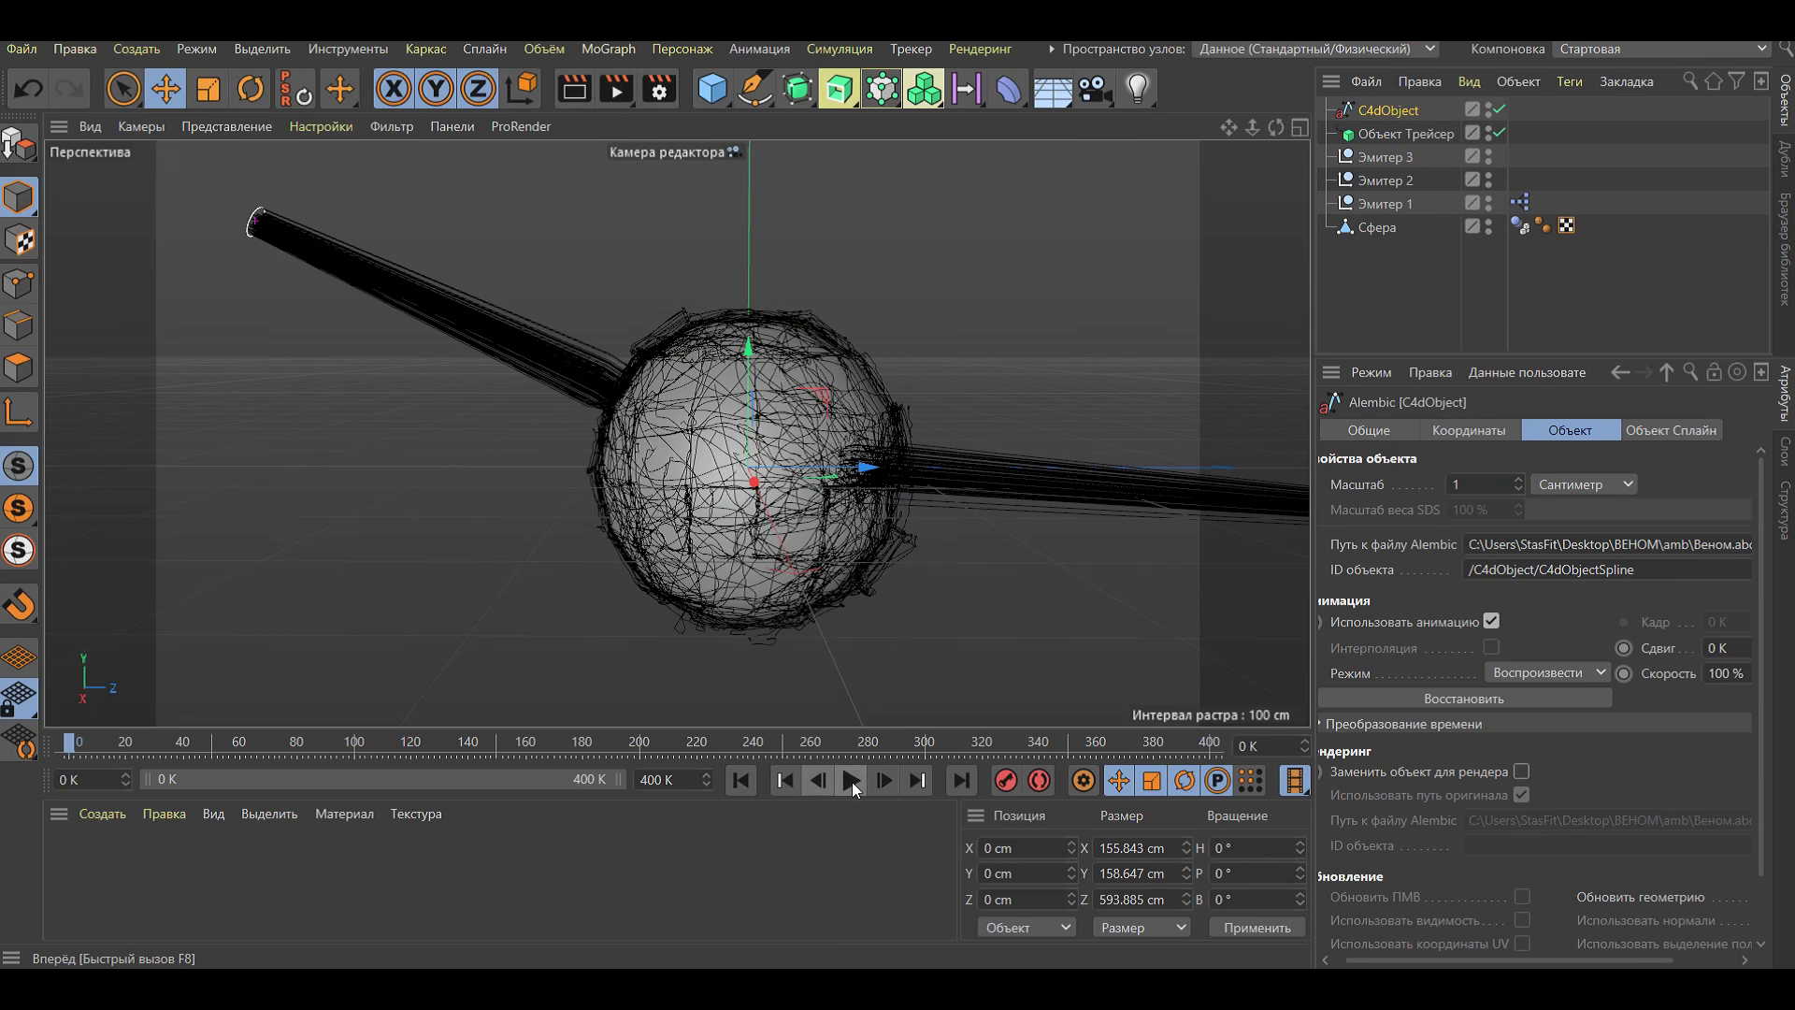
# Play the imported Alembic spline trails around the sphere, zoom in, then pause
pyautogui.click(851, 780)
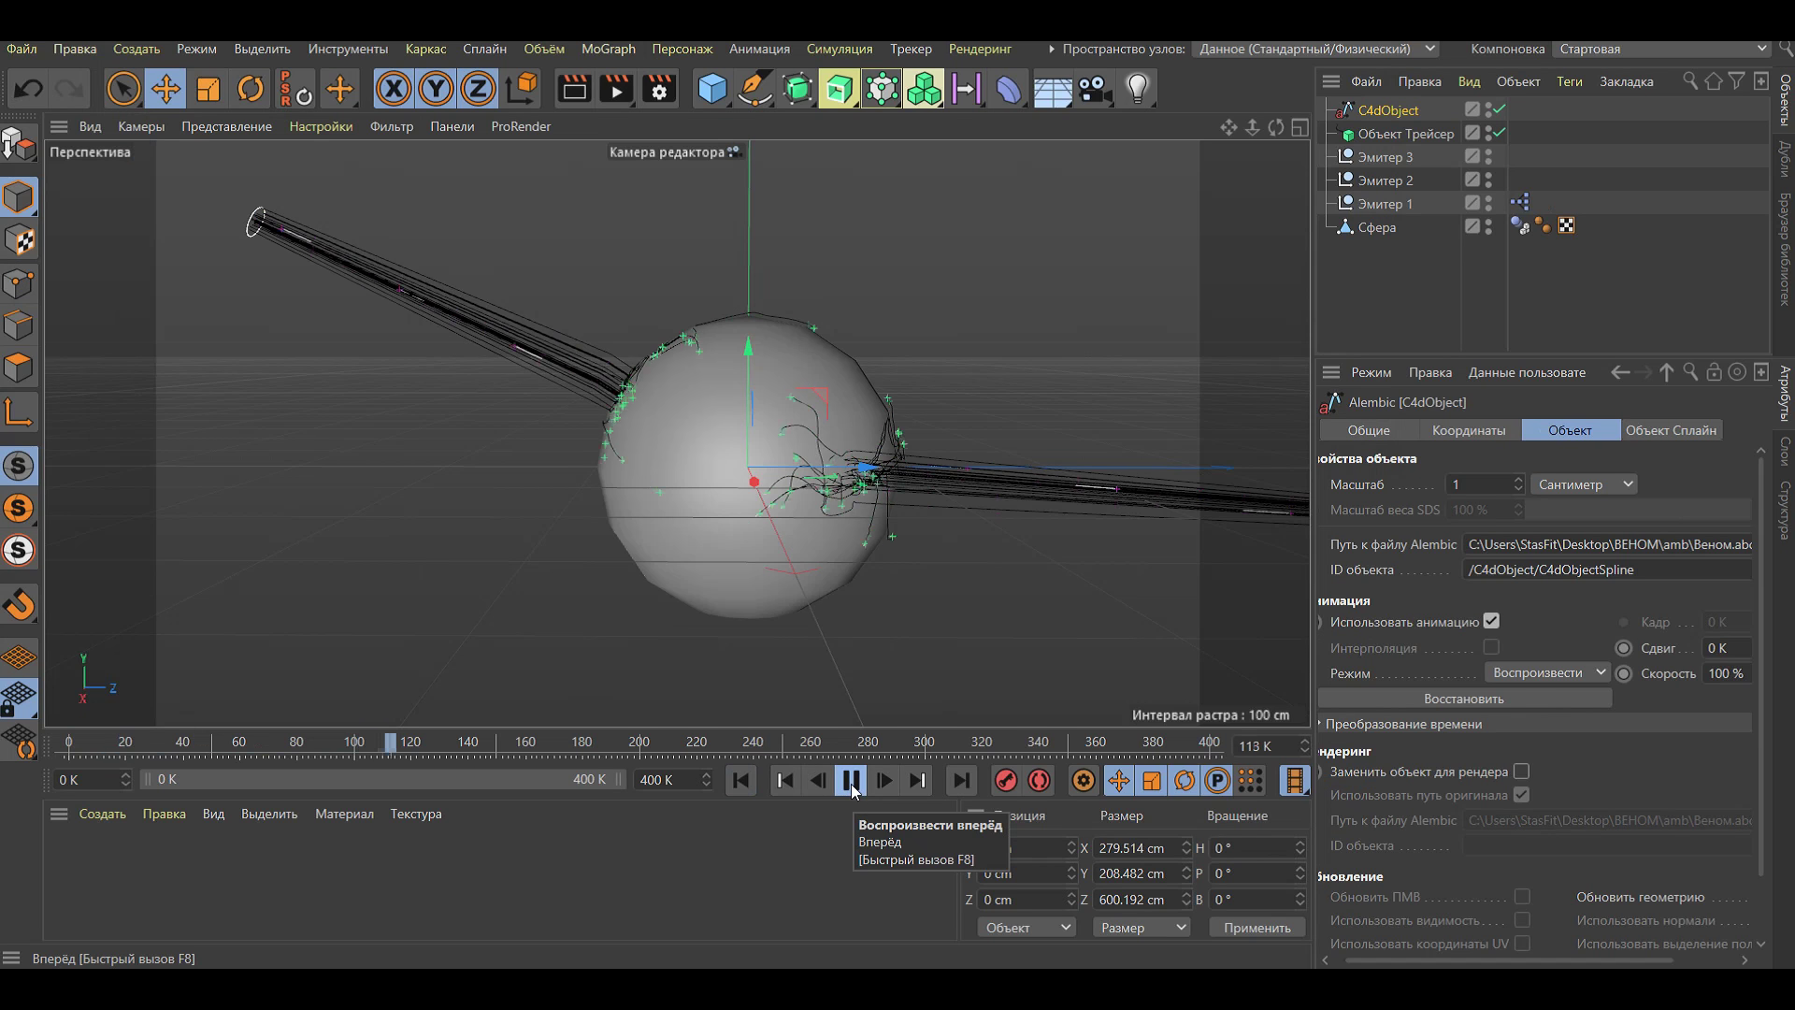
pyautogui.scroll(2, 790, 523)
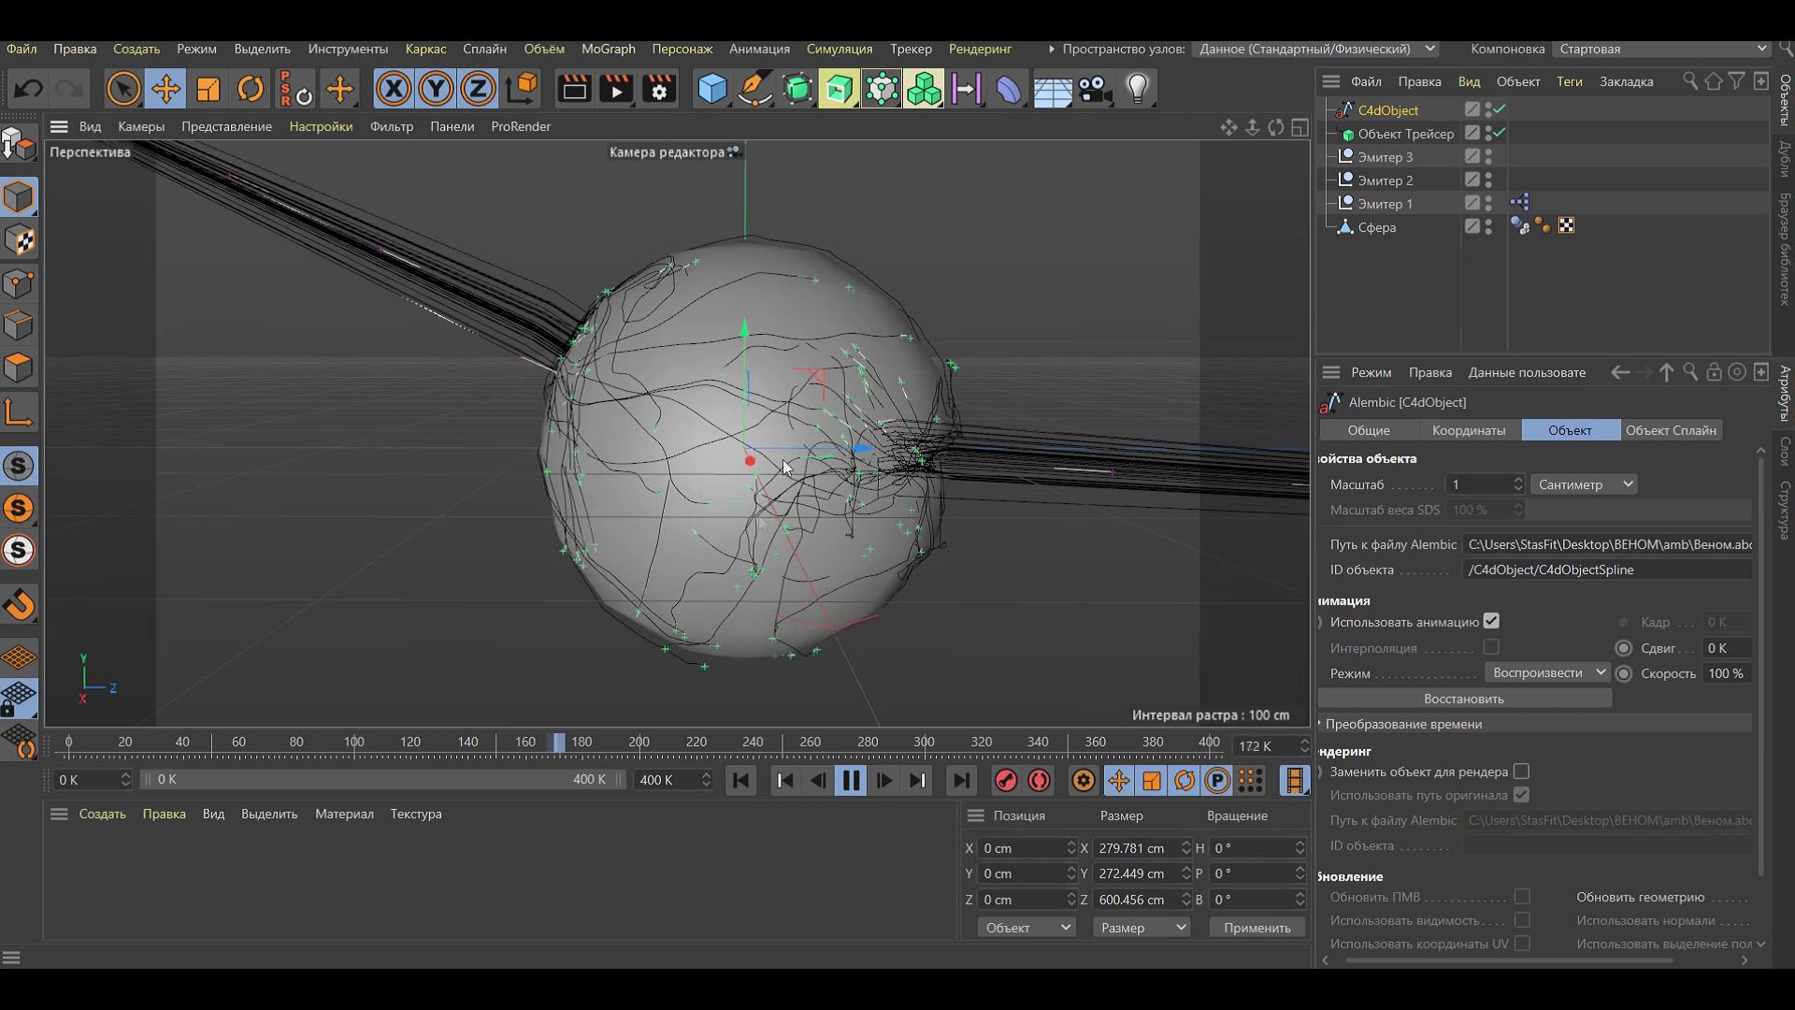
pyautogui.scroll(3, 790, 523)
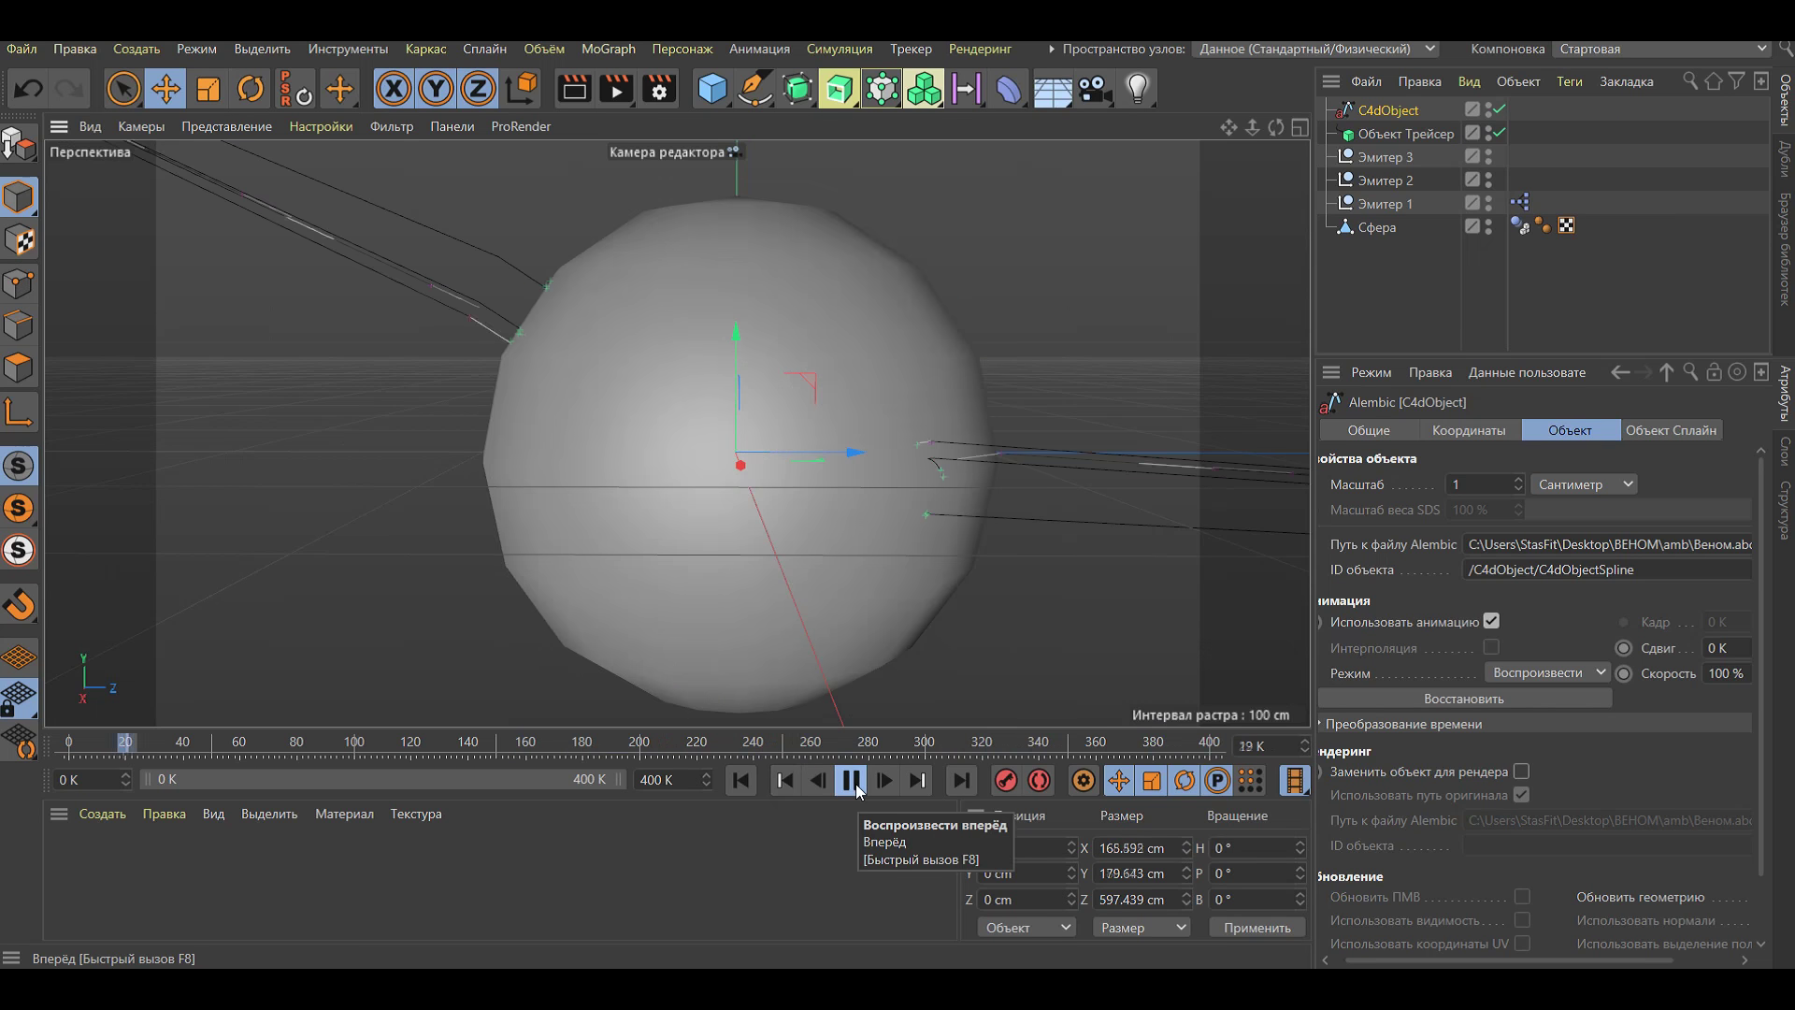
pyautogui.click(855, 784)
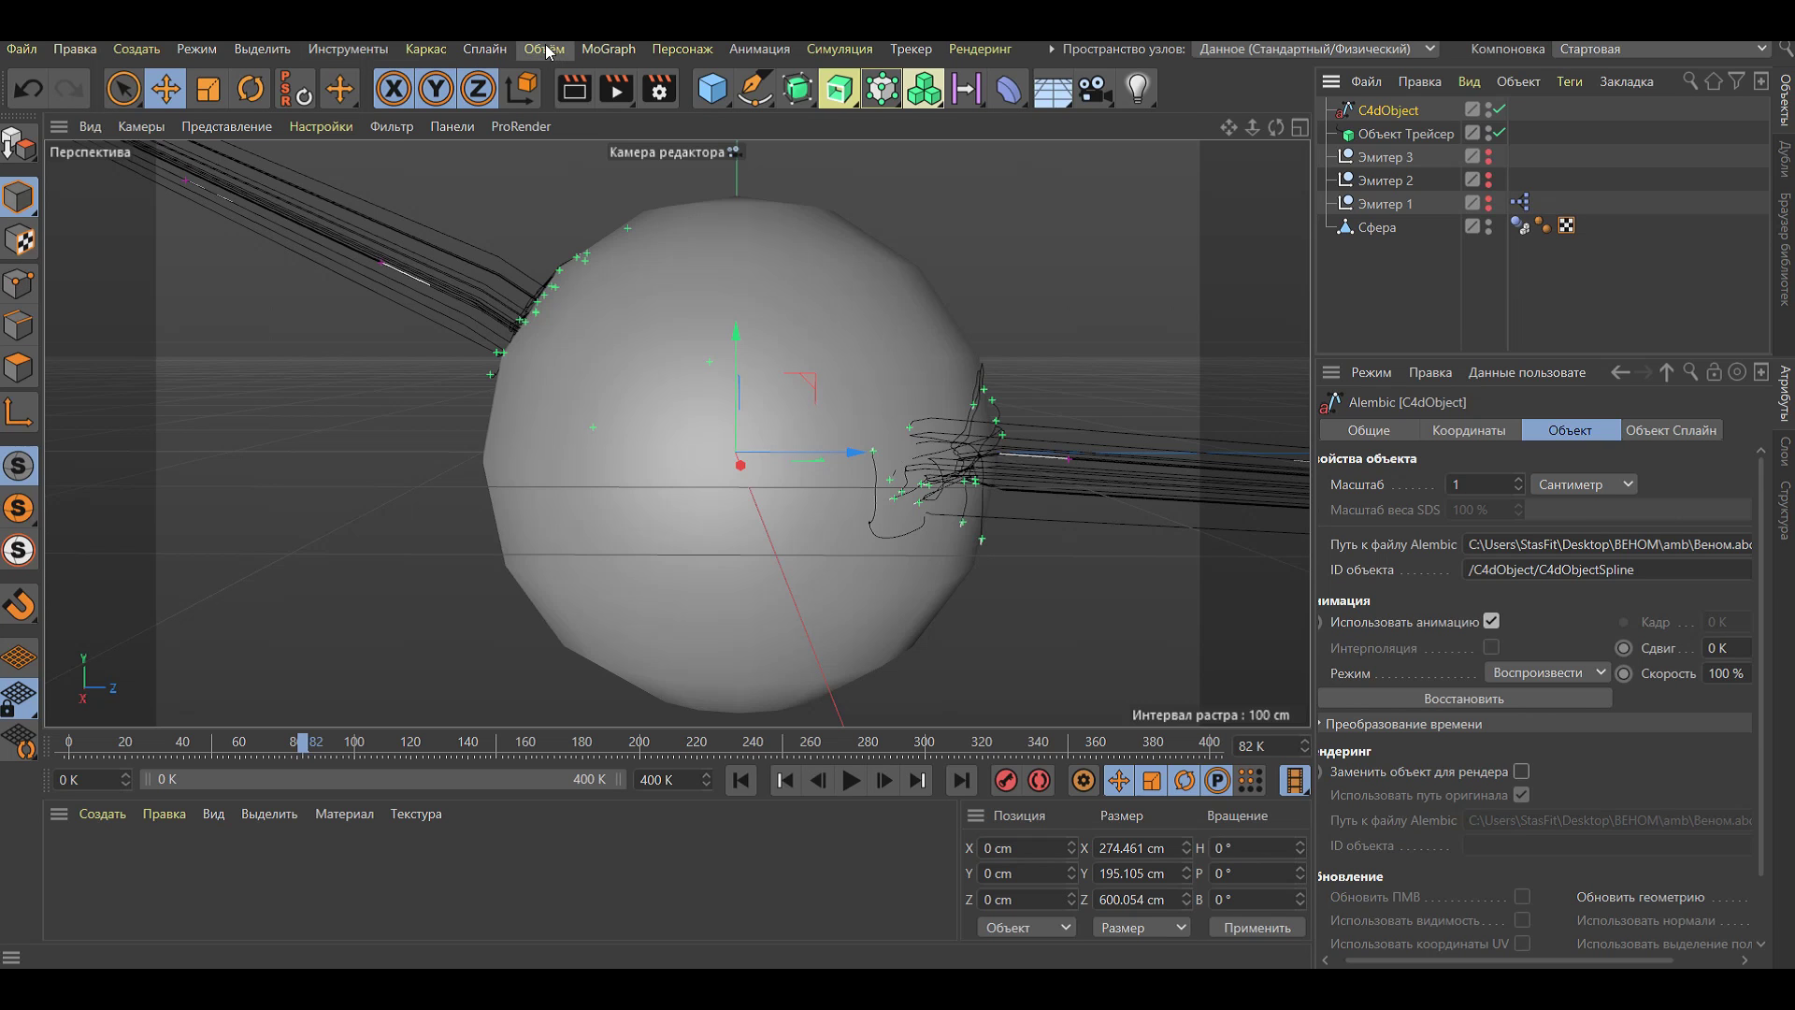
# Create a Volume Builder and a Volume Mesher (10 cm voxels), nesting Создание объёма under Каркас объёма
pyautogui.click(547, 52)
pyautogui.click(598, 118)
pyautogui.click(545, 49)
pyautogui.click(603, 150)
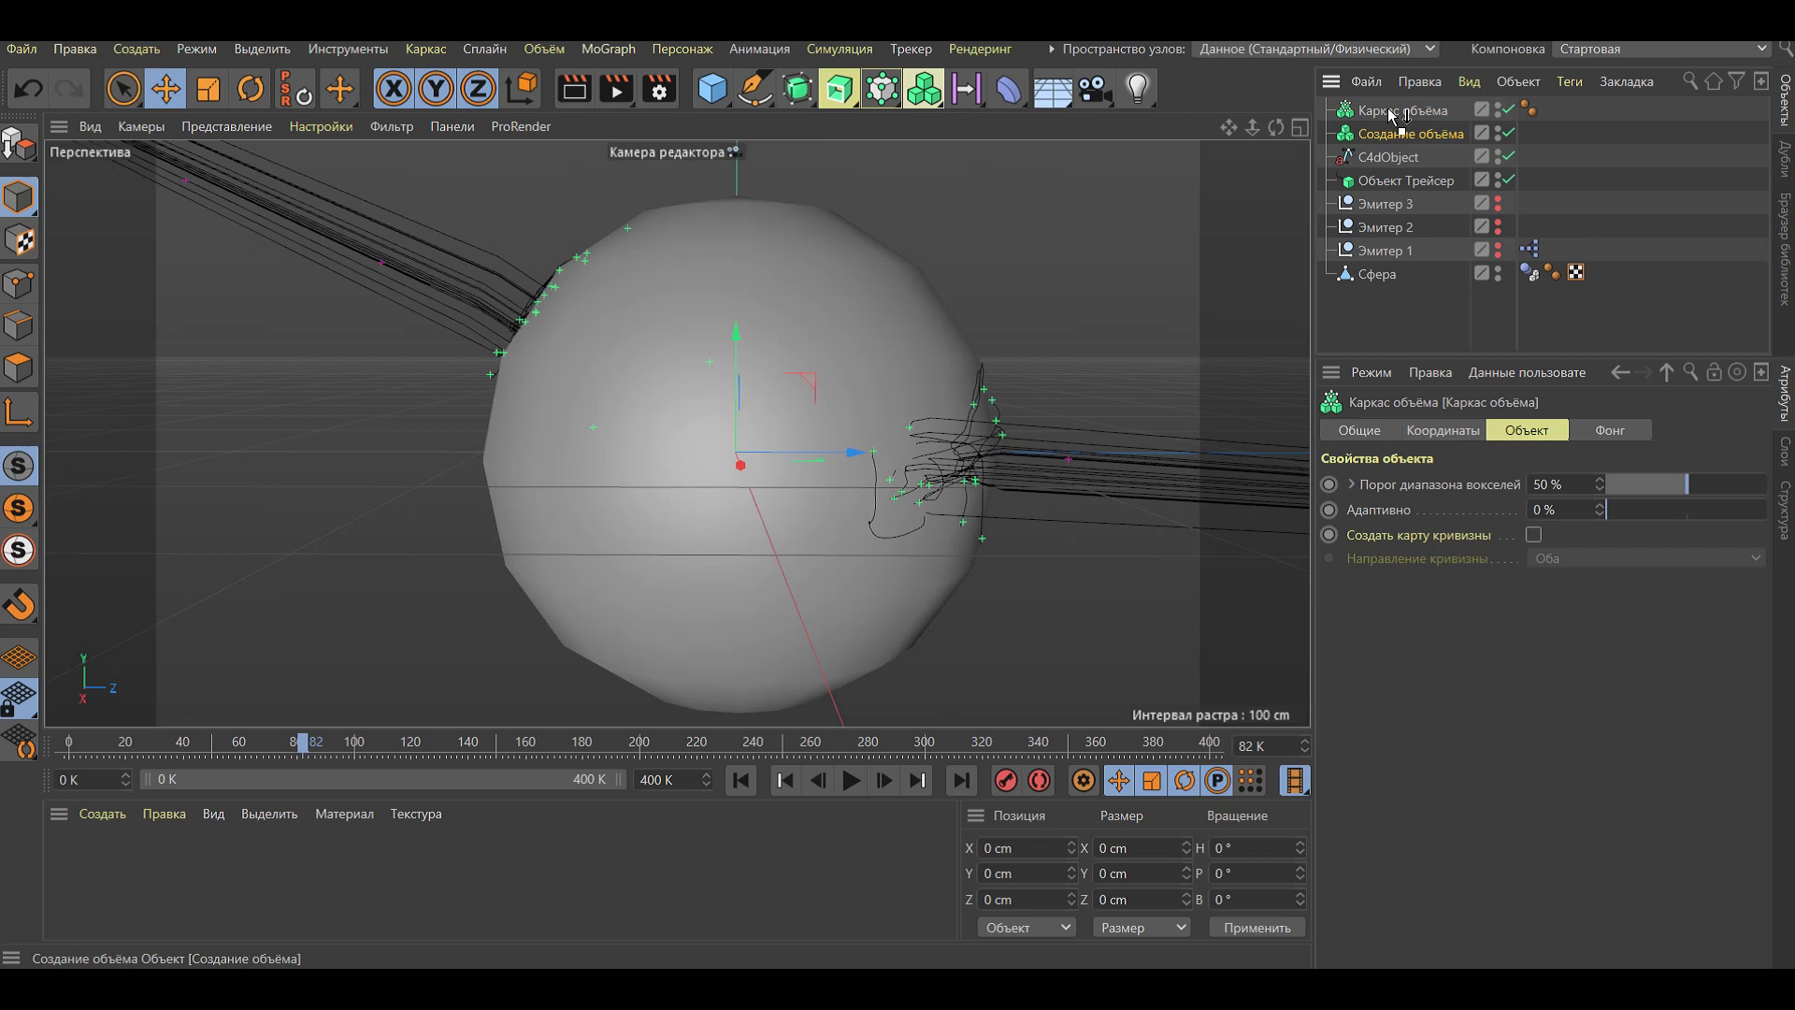
pyautogui.moveTo(1393, 114); pyautogui.dragTo(1391, 114)
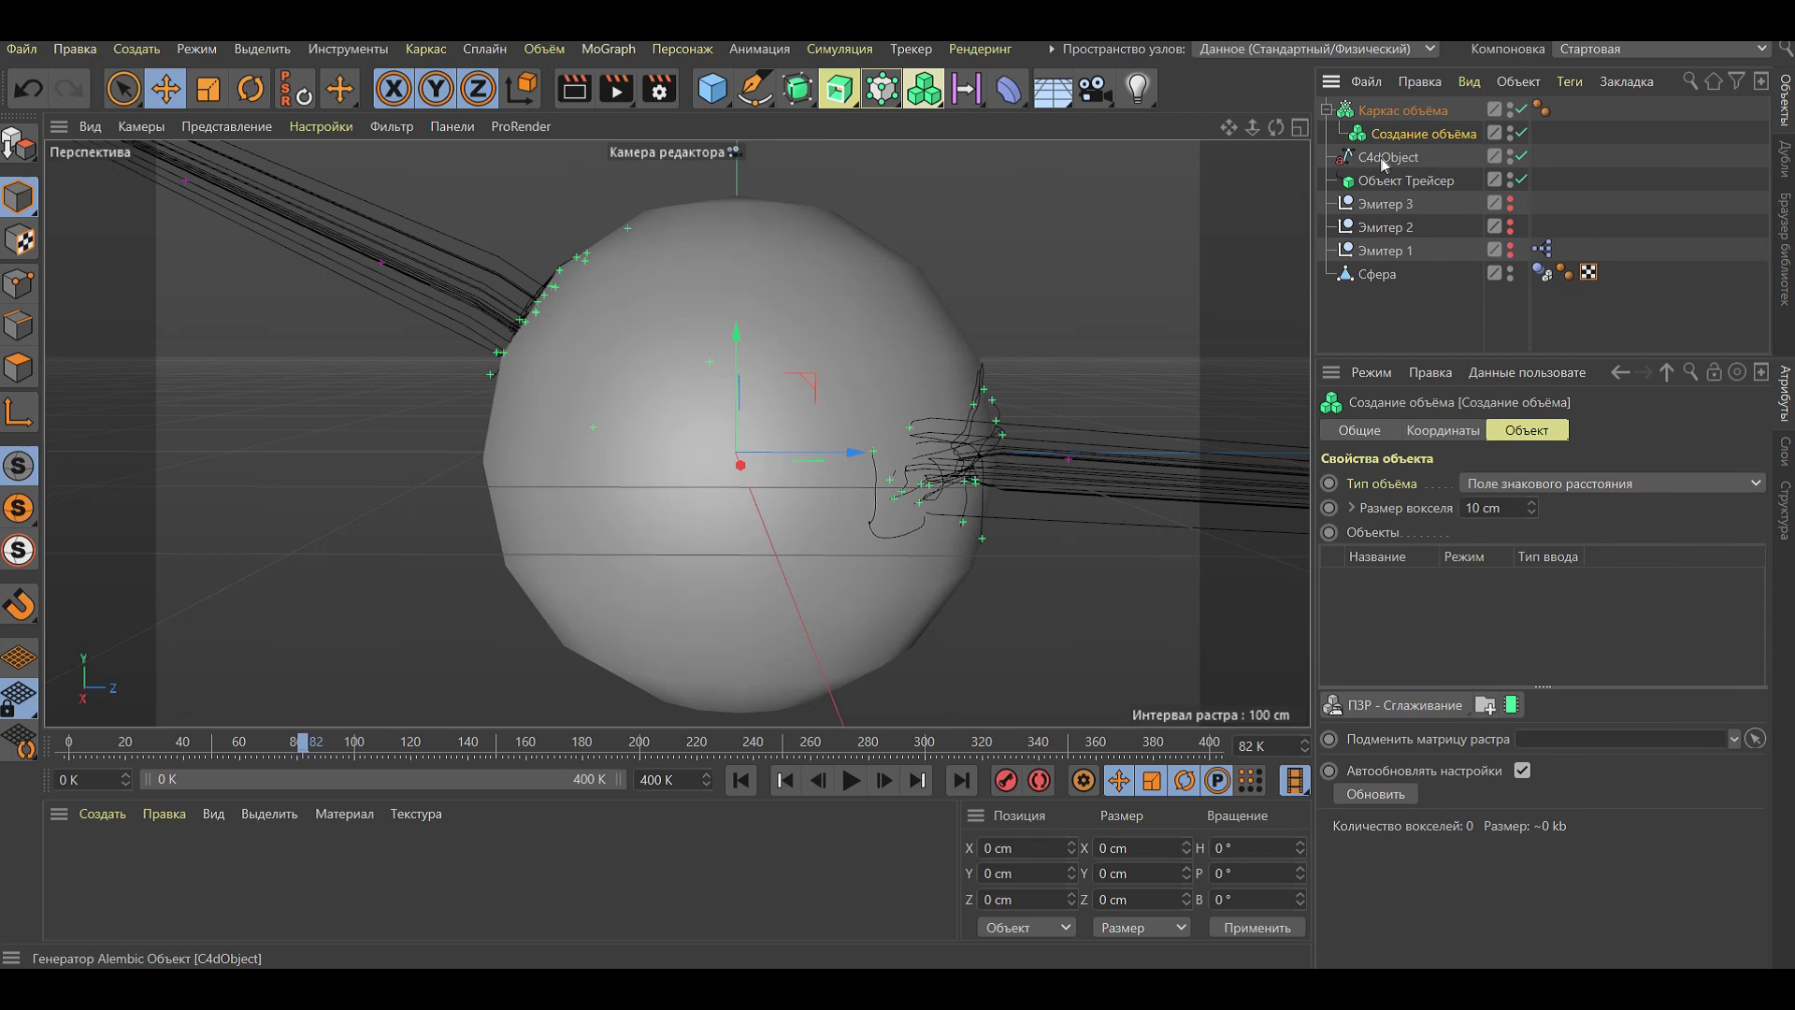
# Feed C4dObject into Создание объёма, preview the meshed spline trails, then select the builder
pyautogui.moveTo(1415, 132); pyautogui.dragTo(1416, 134)
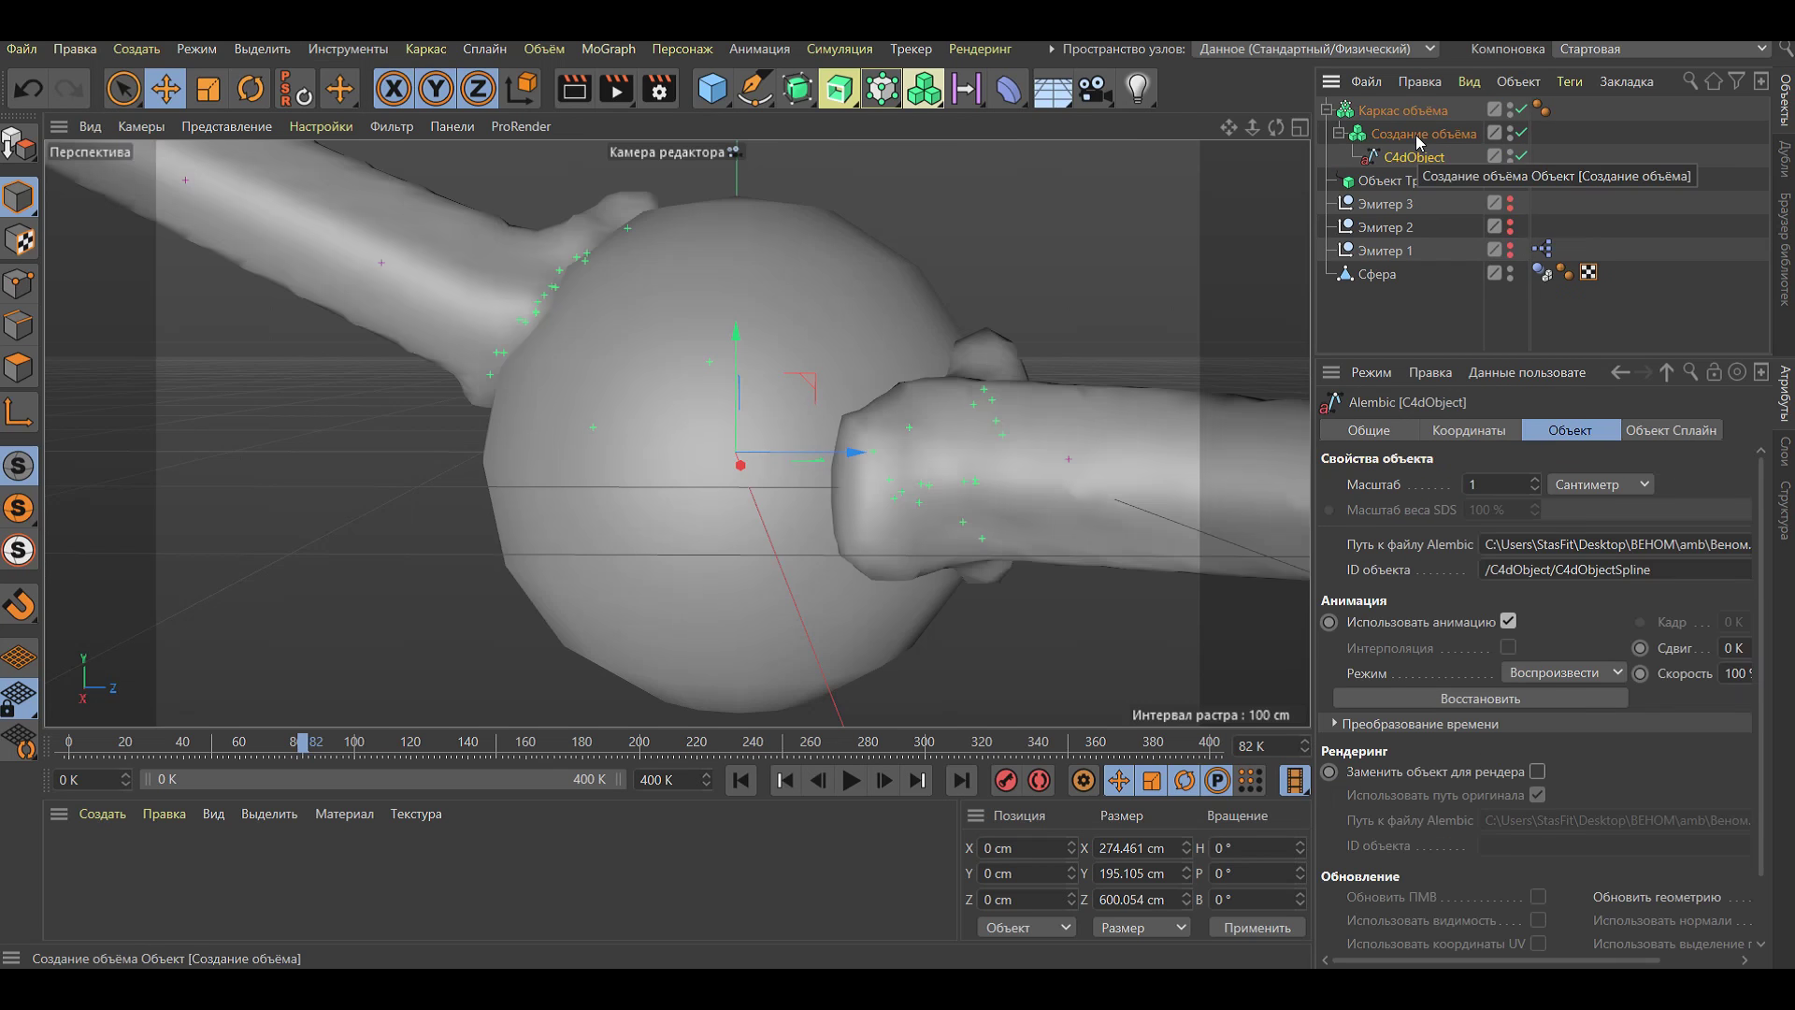
pyautogui.click(850, 781)
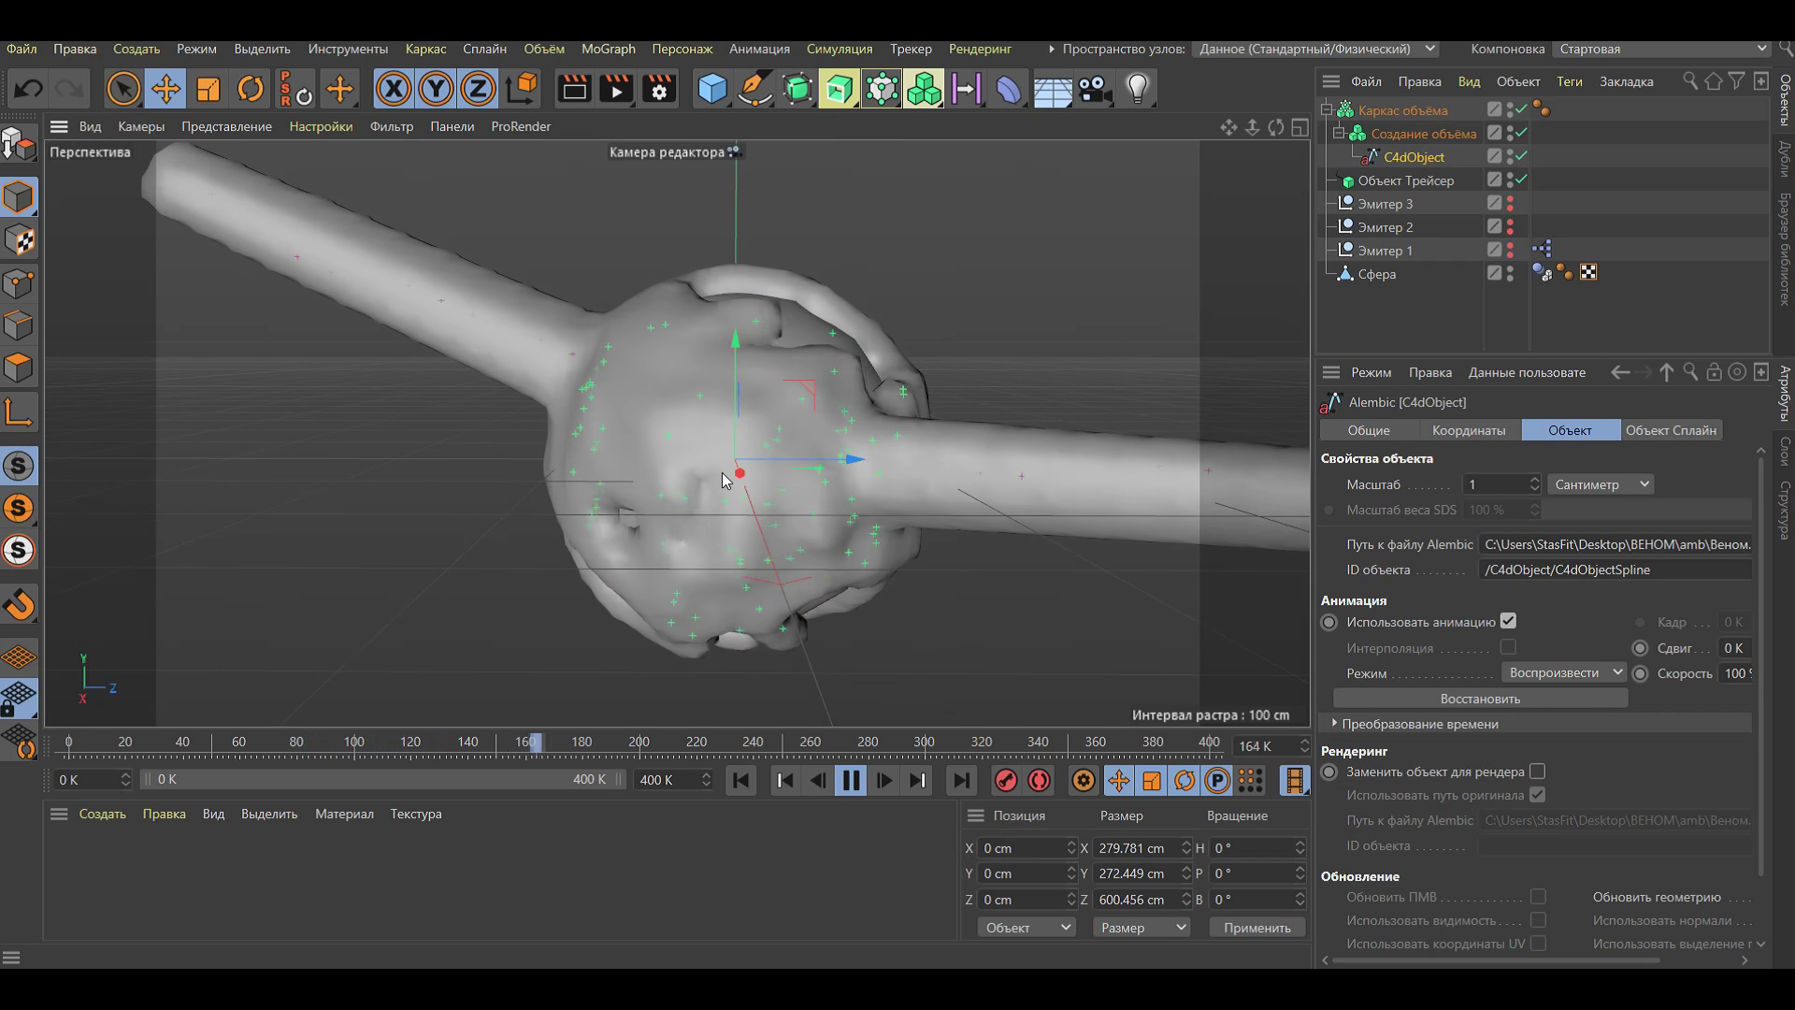
pyautogui.click(853, 786)
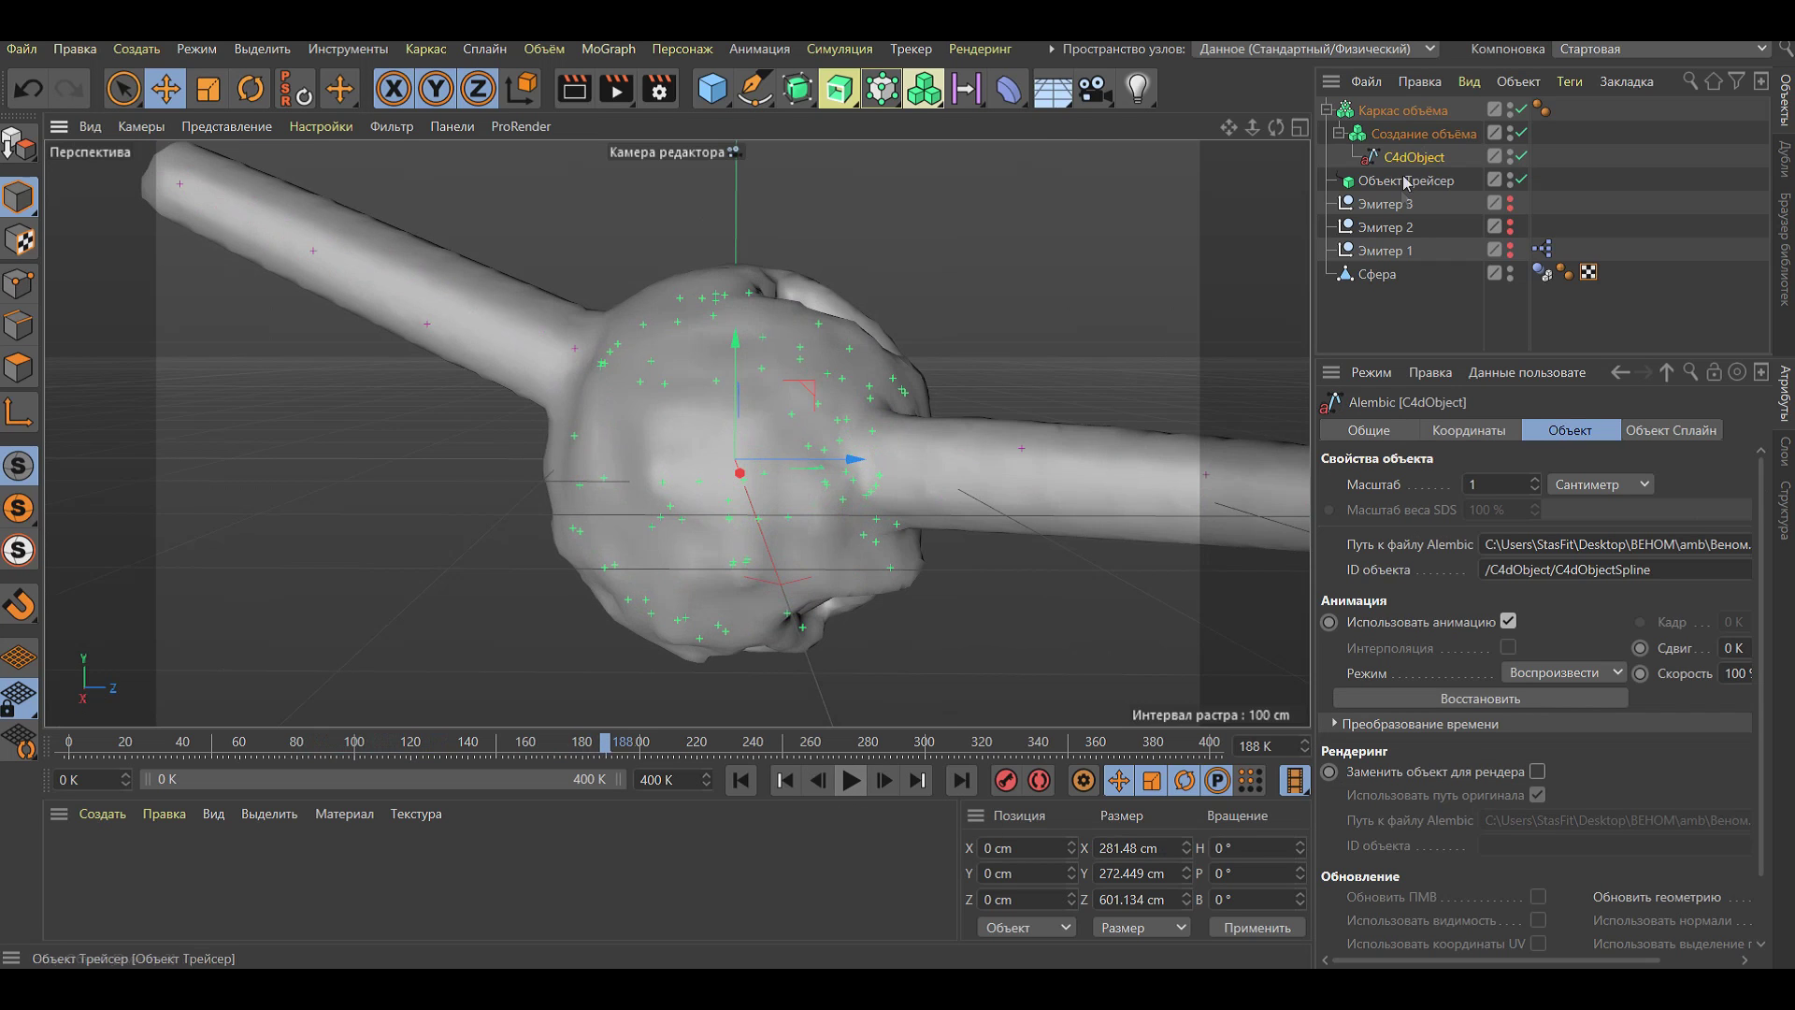
pyautogui.click(1411, 137)
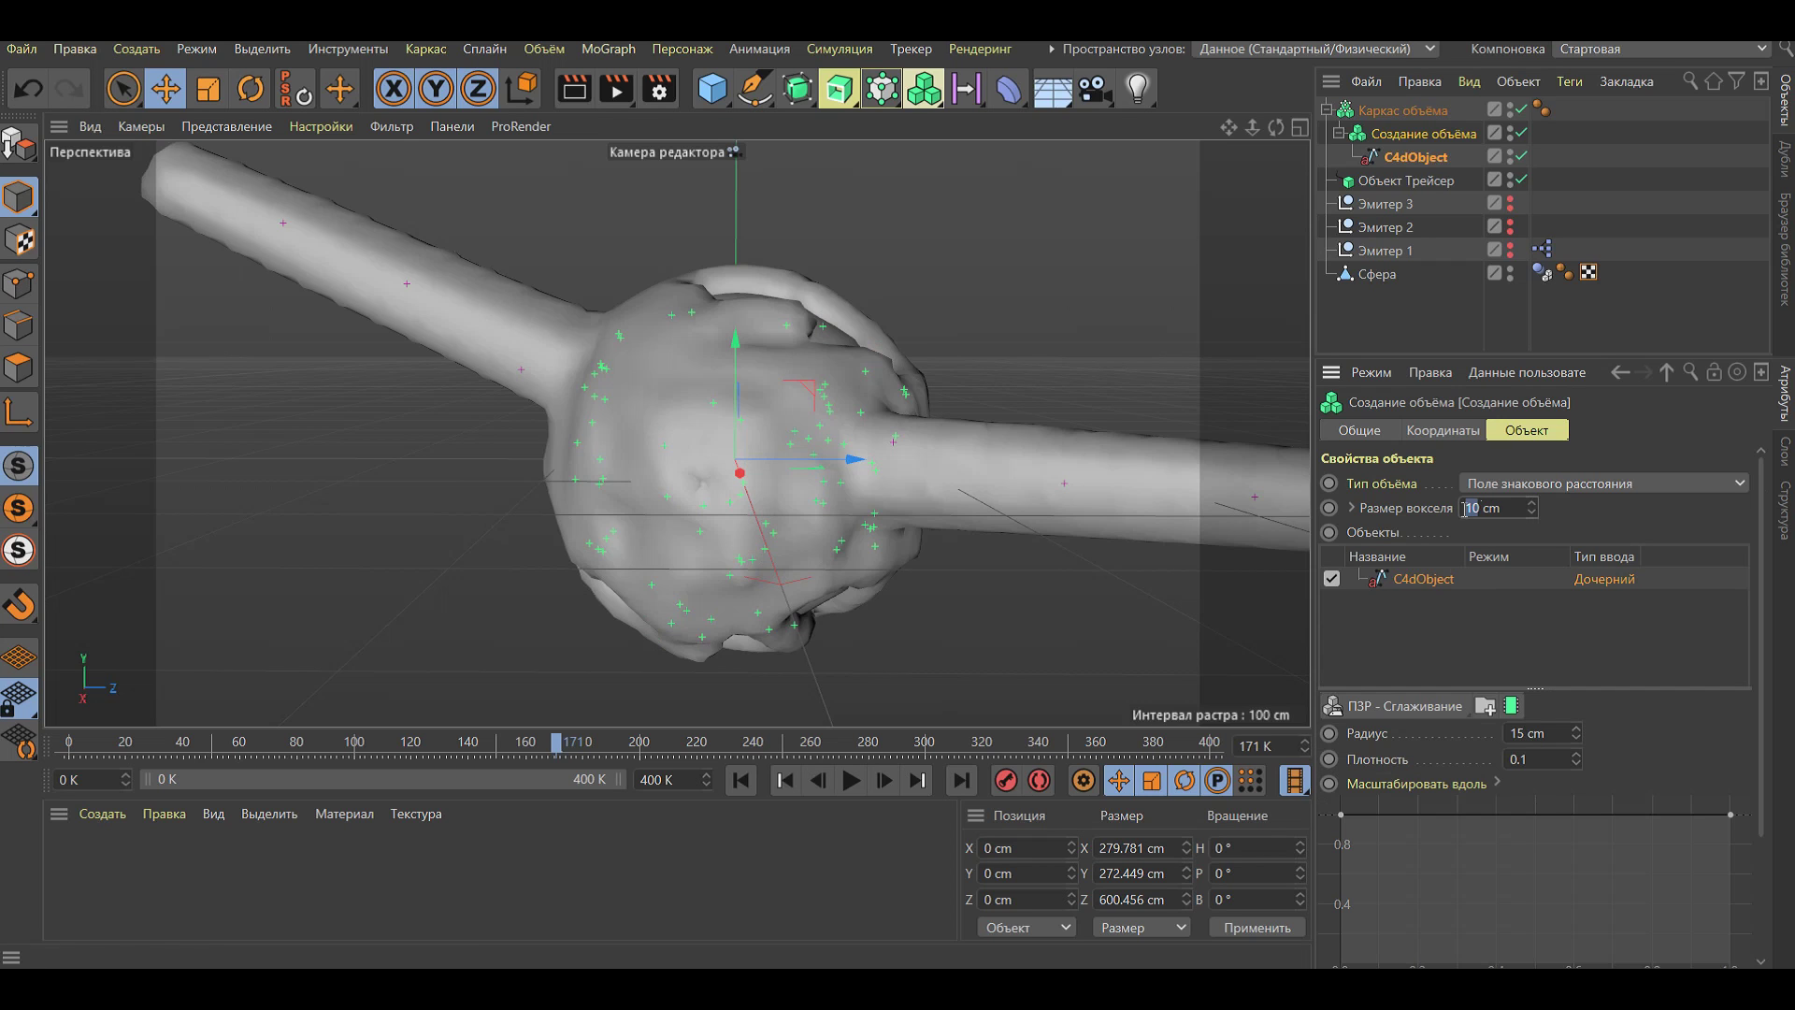
# Set the Volume Builder voxel size to 4 cm and the smoothing strength to 4
pyautogui.write('4')
pyautogui.press('Return')
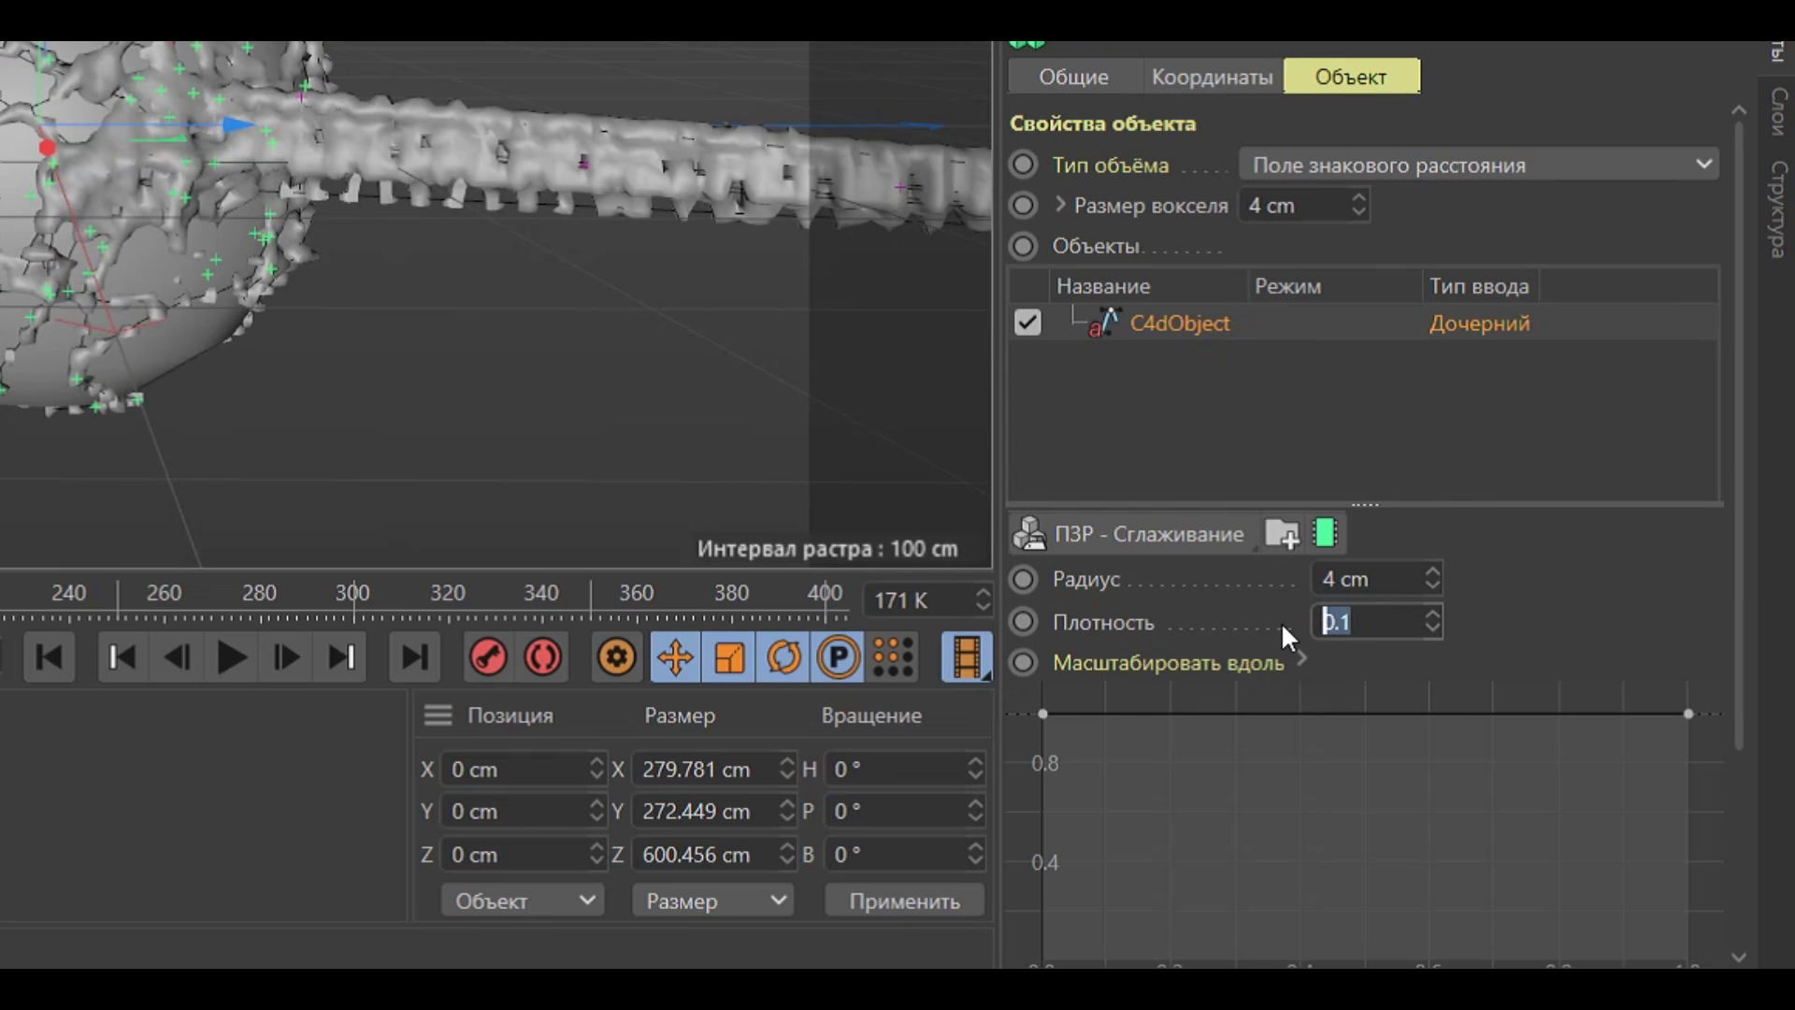
pyautogui.write('4')
pyautogui.press('Return')
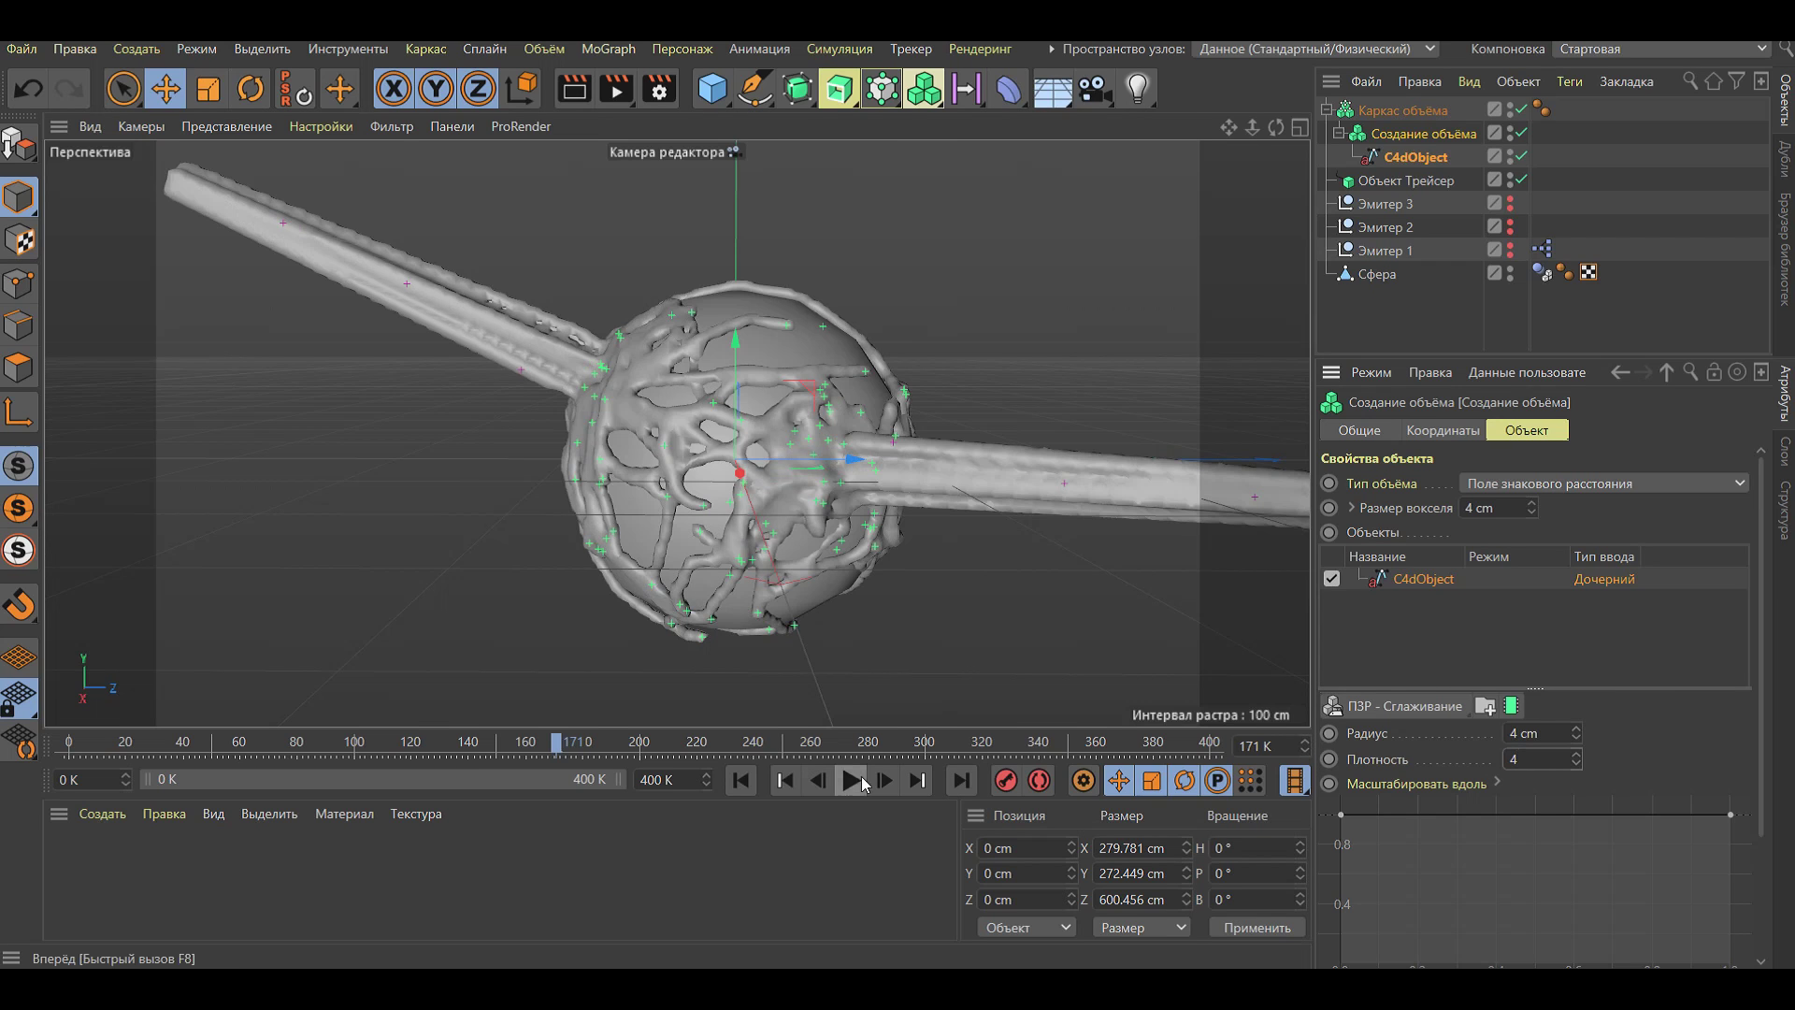
# Replay the animation from the start to review the finer vein-like mesh
pyautogui.click(740, 781)
pyautogui.click(852, 780)
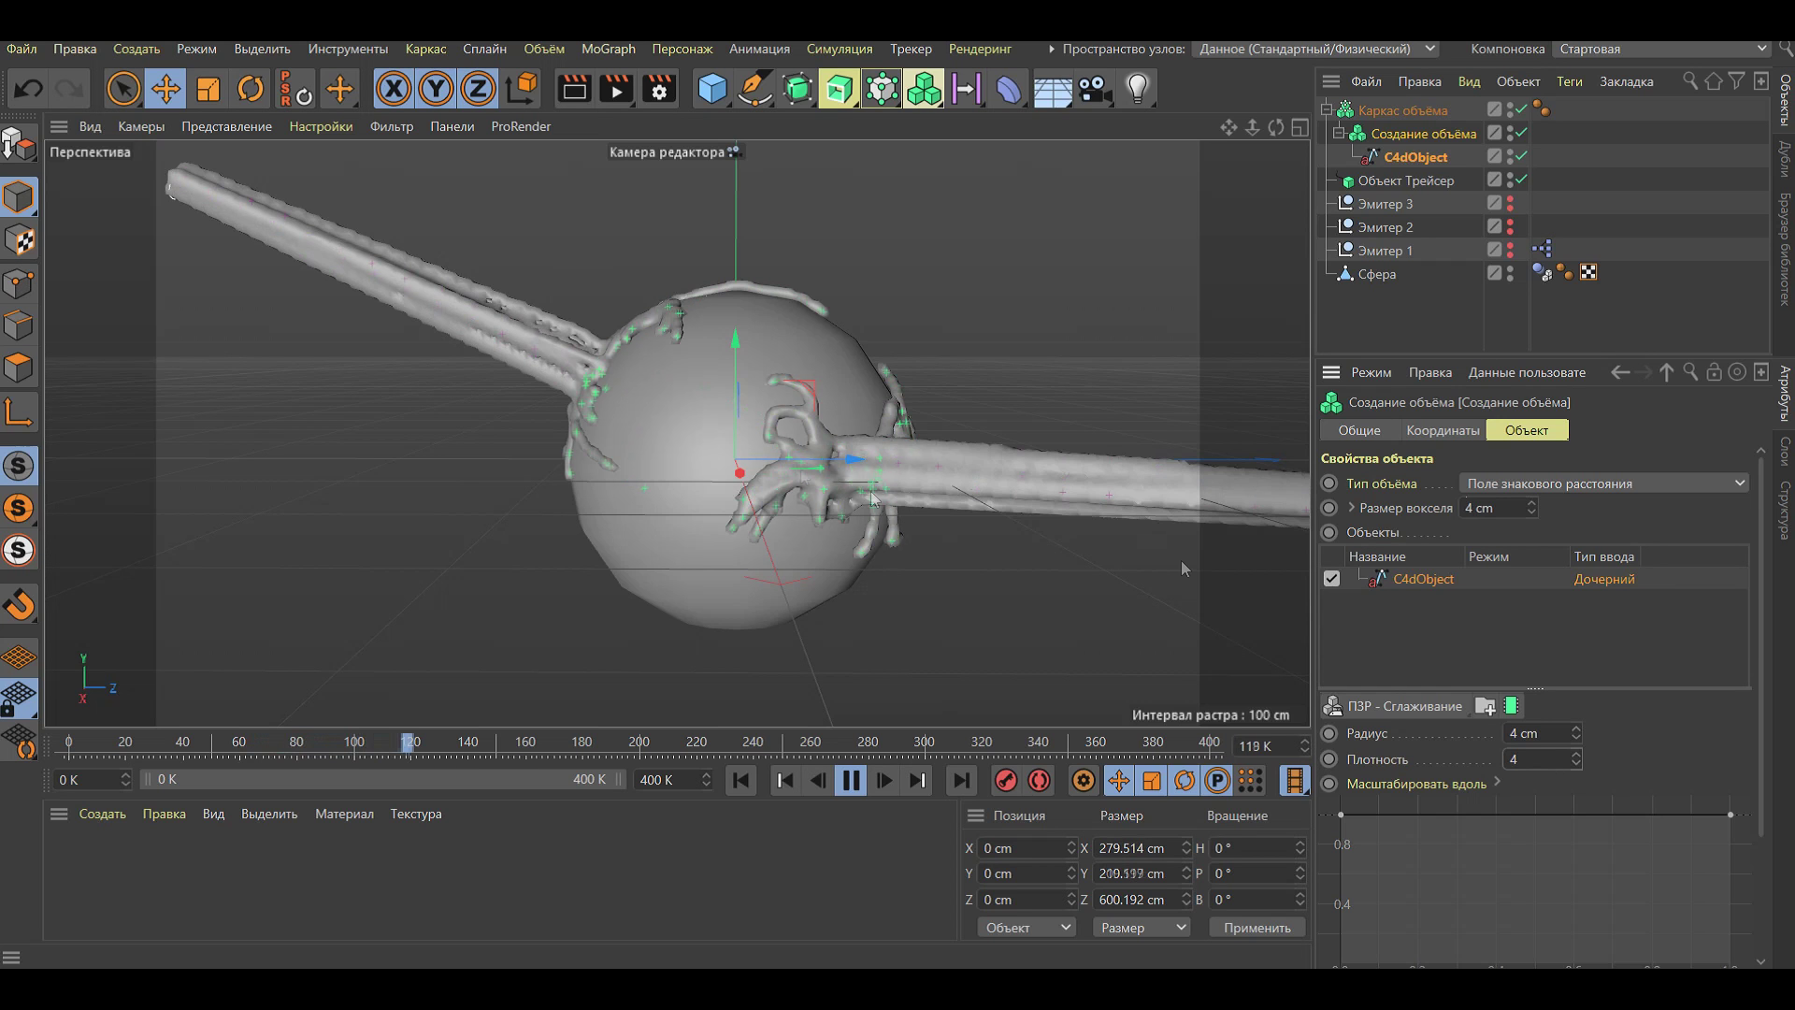
pyautogui.click(853, 780)
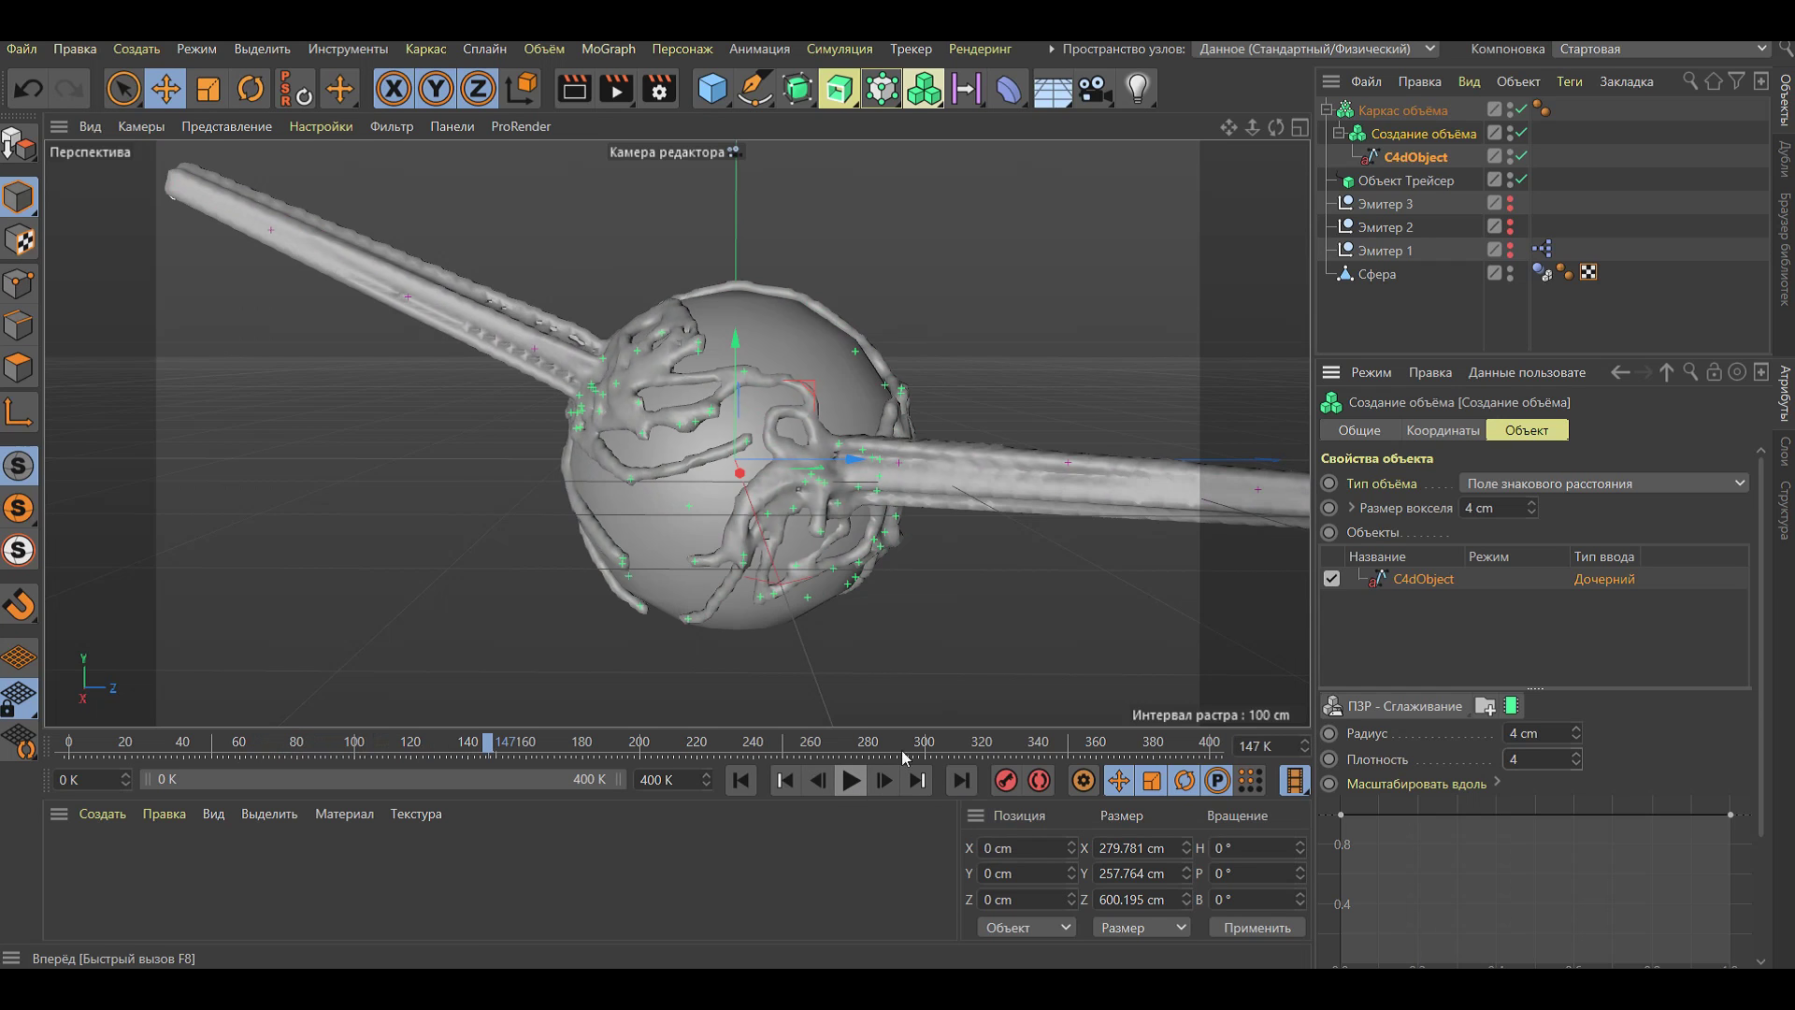
# Add an SDF Dilate/Erode filter to the volume builder, settling on a -0.1 cm offset
pyautogui.click(1437, 714)
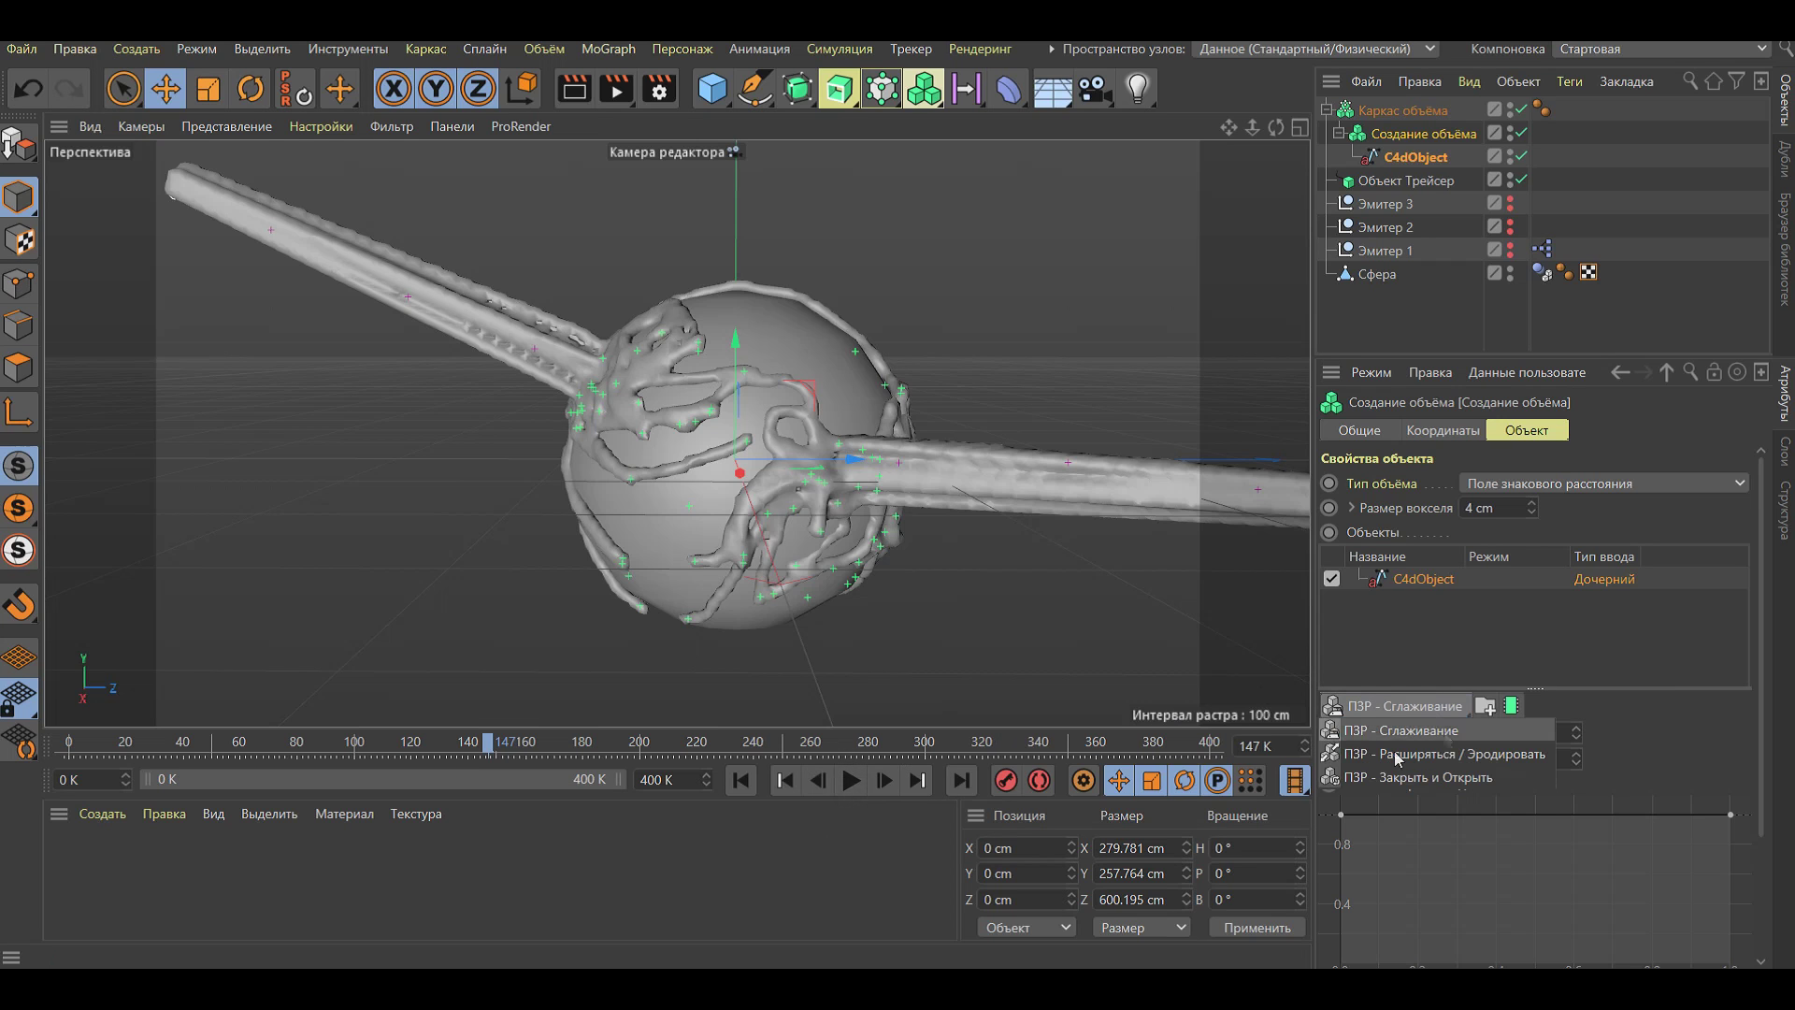
pyautogui.click(1423, 756)
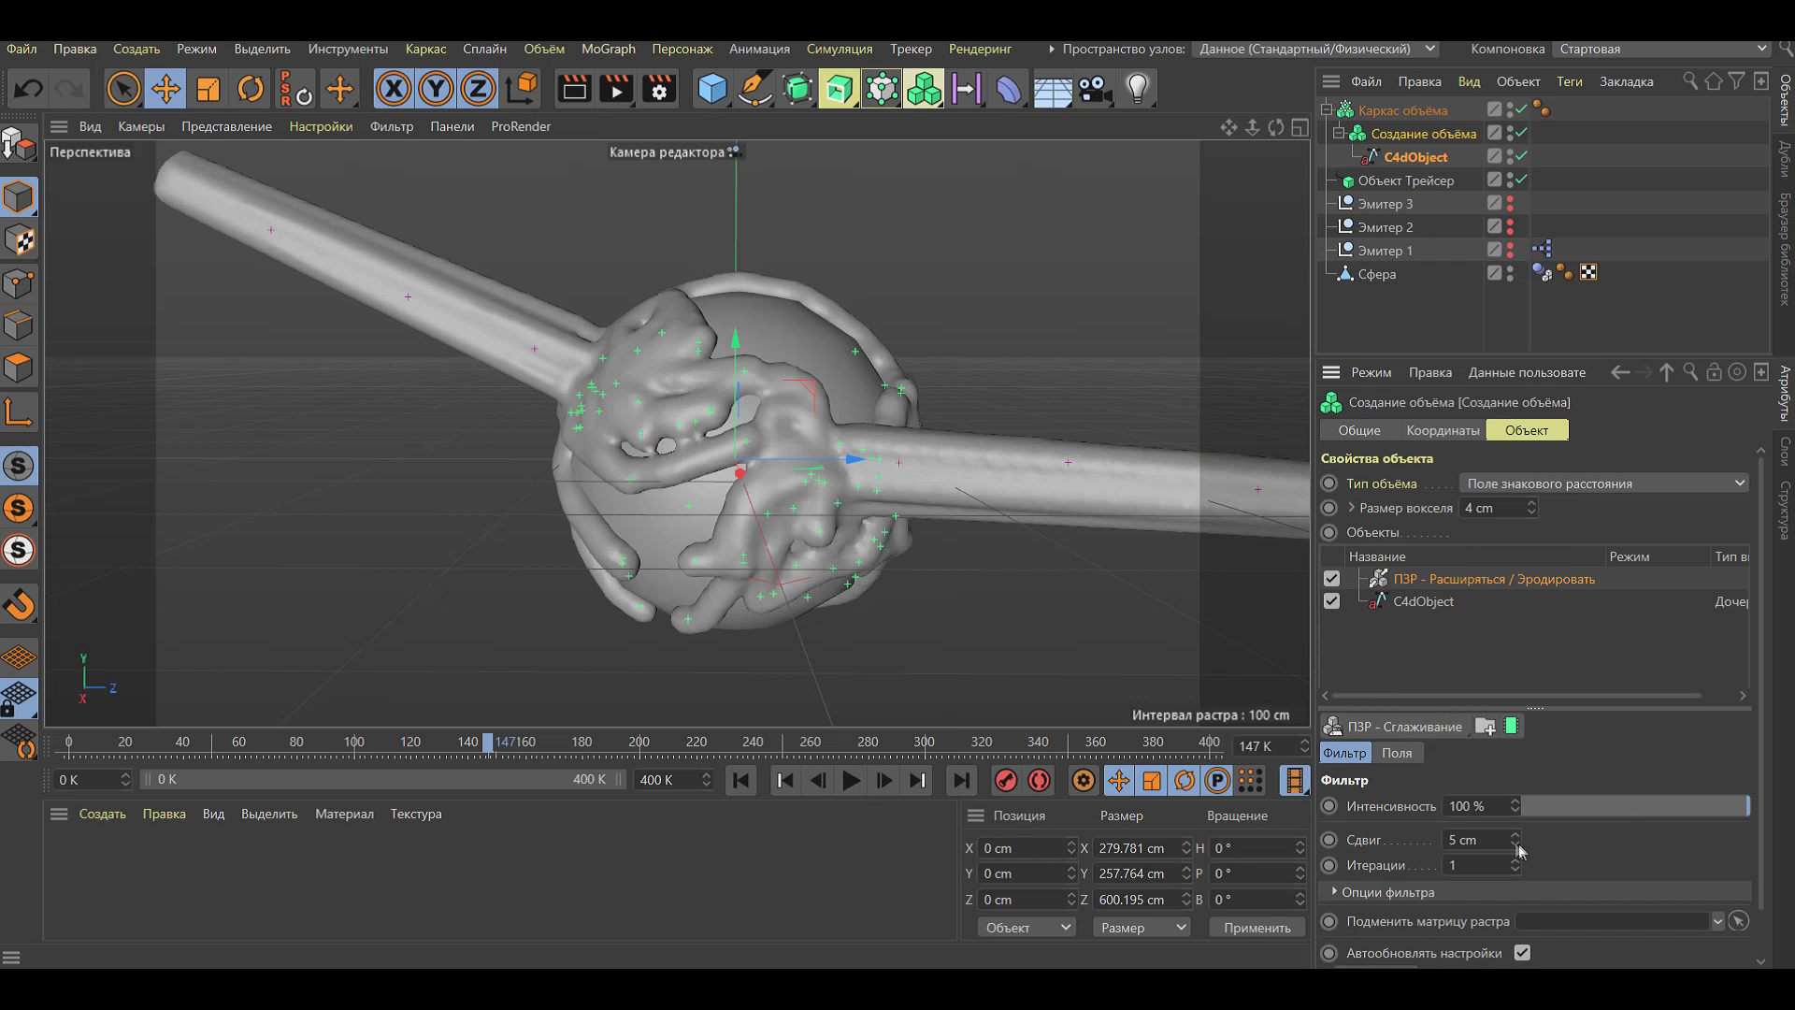
pyautogui.write('0.5')
pyautogui.press('Return')
pyautogui.click(851, 780)
pyautogui.write('-0.1')
pyautogui.press('Return')
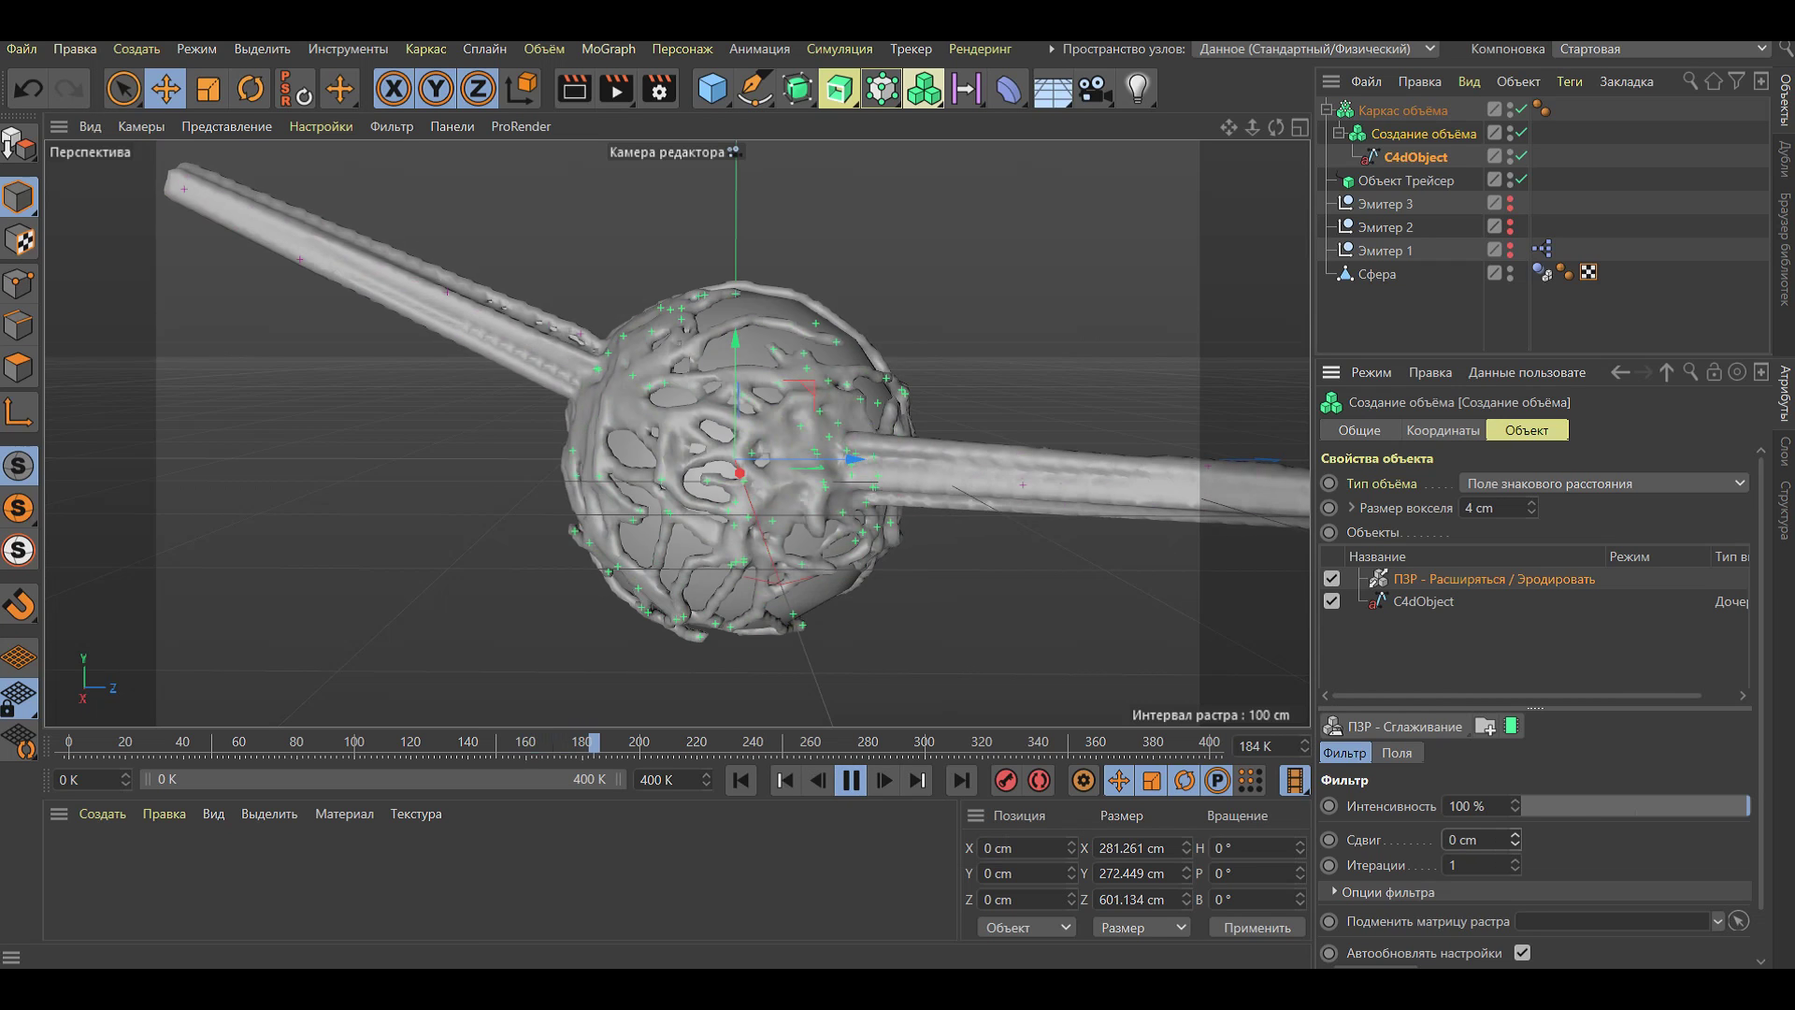
# Select C4dObject and replay the animation from the first frame to watch the veins regrow
pyautogui.click(1423, 601)
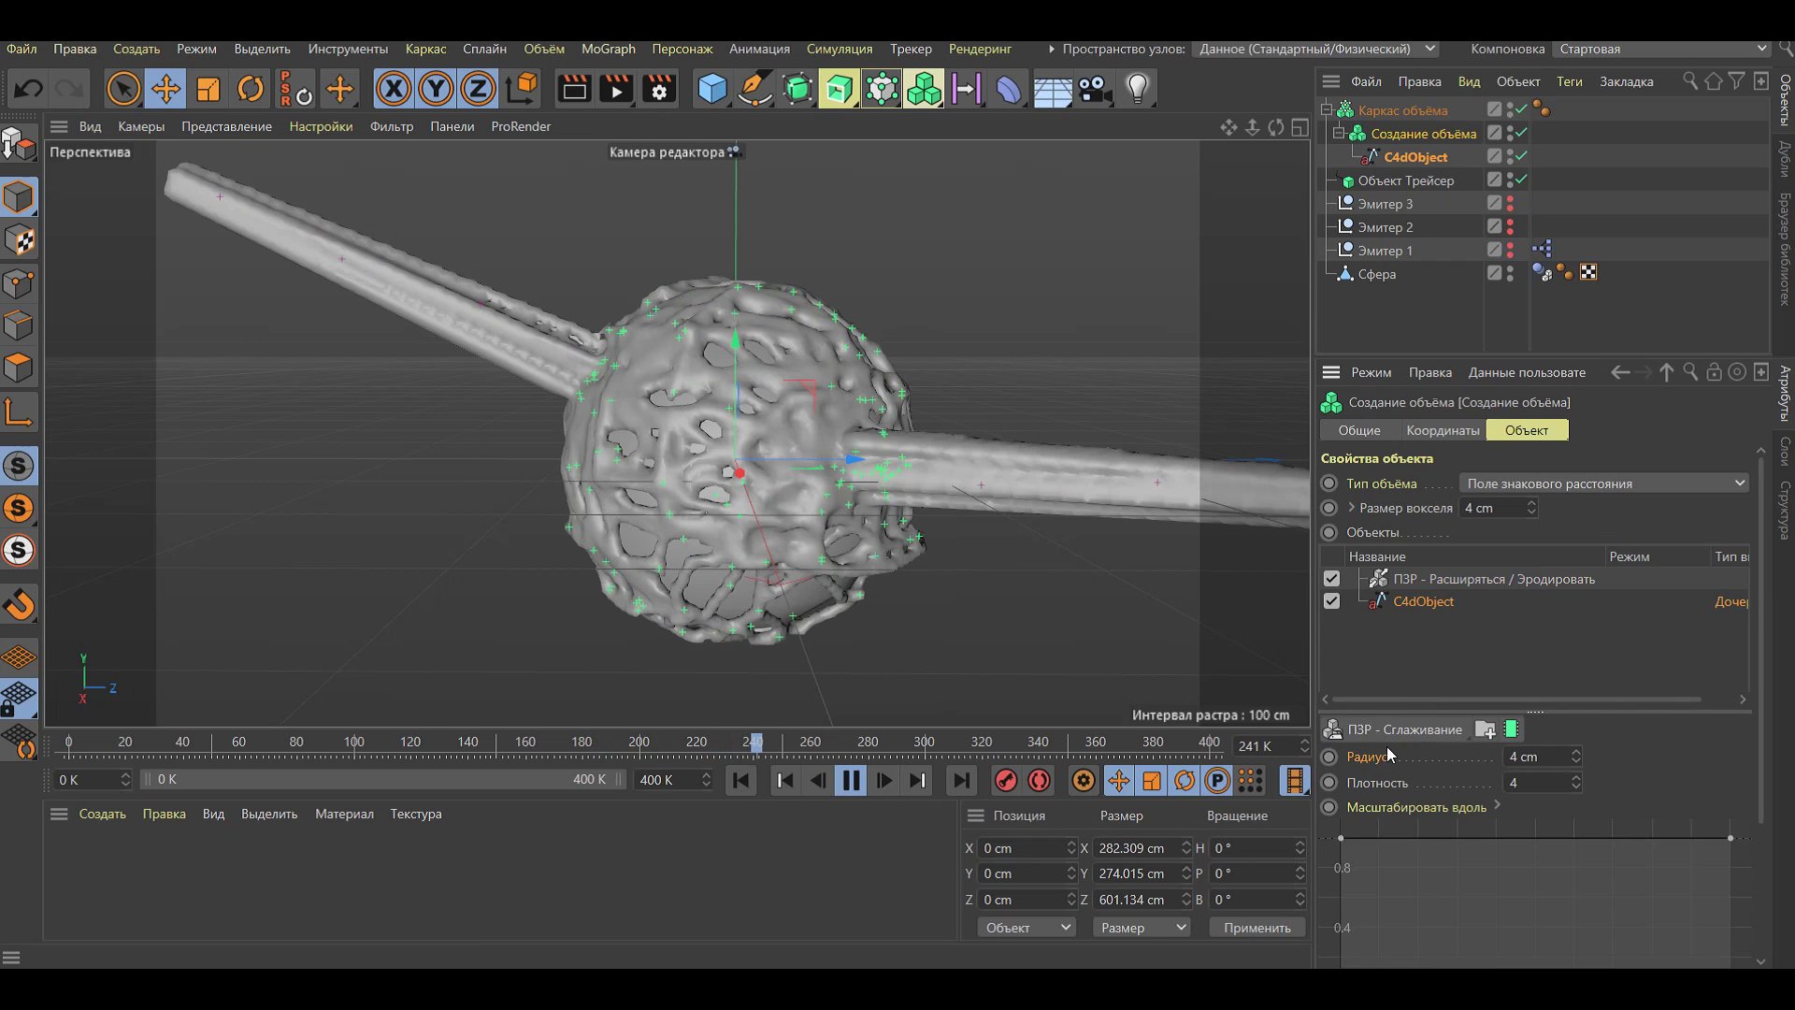
pyautogui.click(1416, 157)
pyautogui.click(851, 780)
pyautogui.click(741, 780)
pyautogui.click(851, 780)
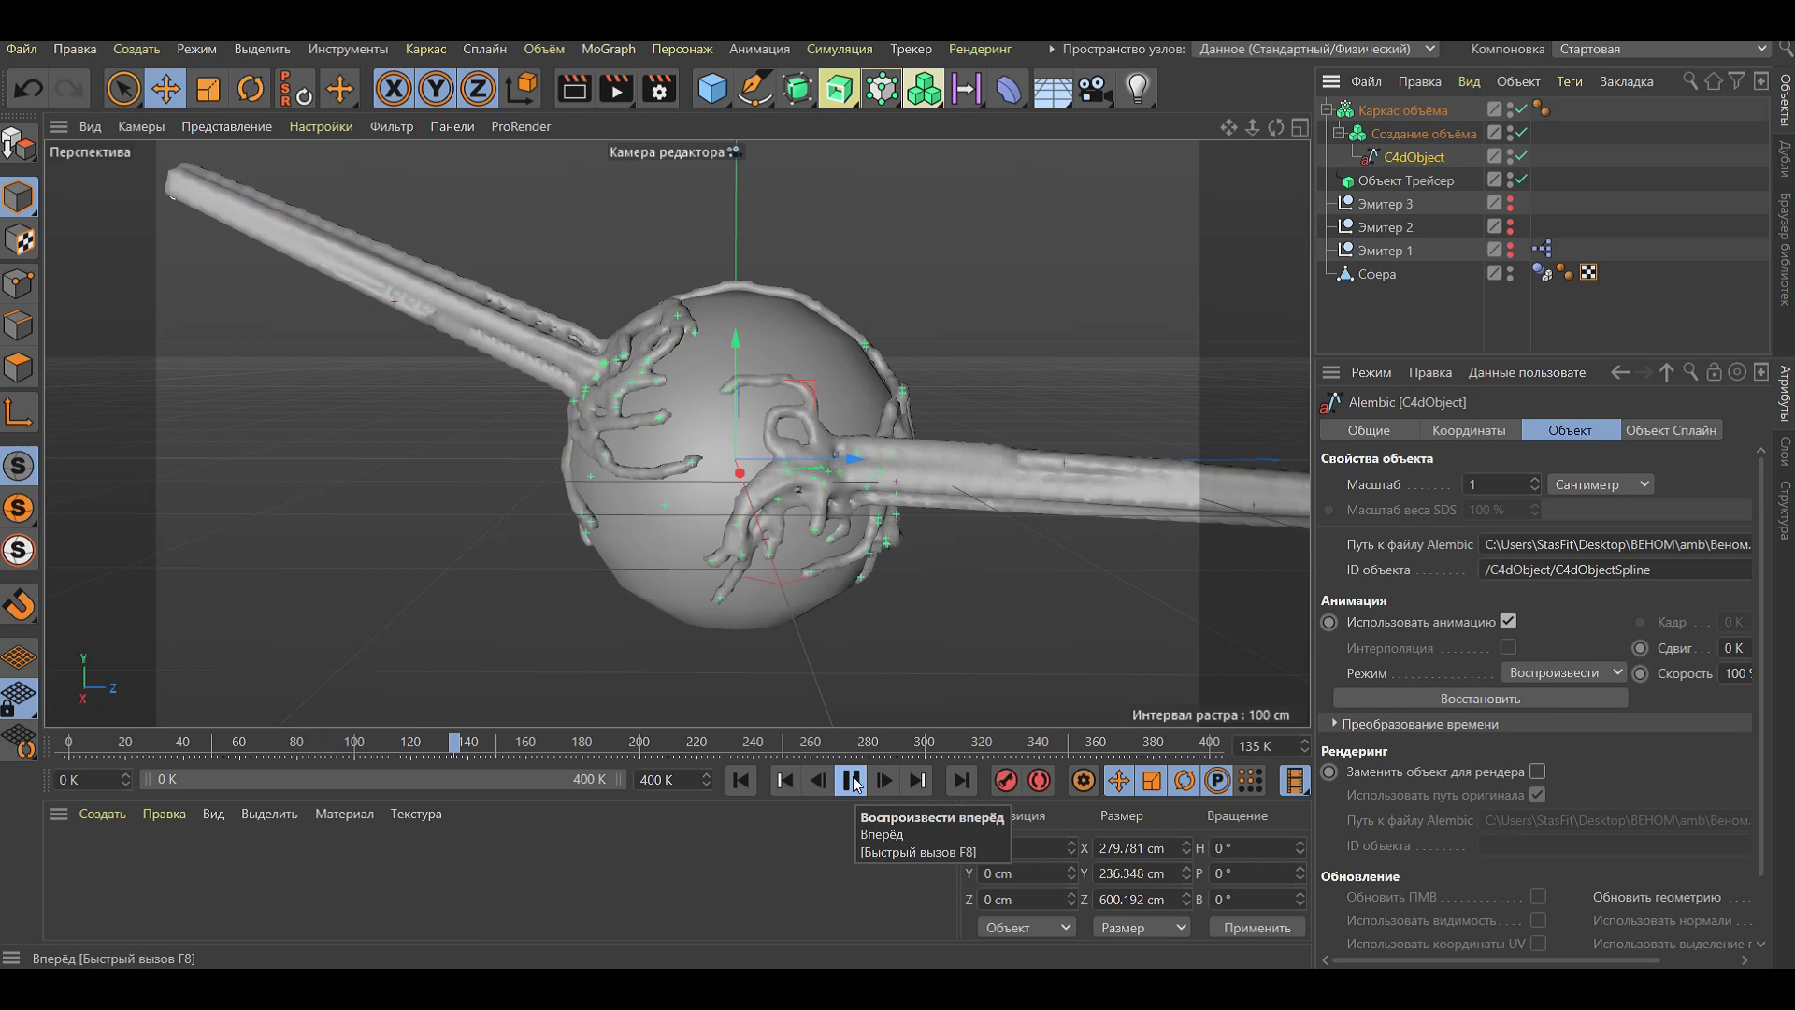
# Raise the Каркас объёма voxel range threshold to 56%
pyautogui.click(851, 780)
pyautogui.click(1398, 111)
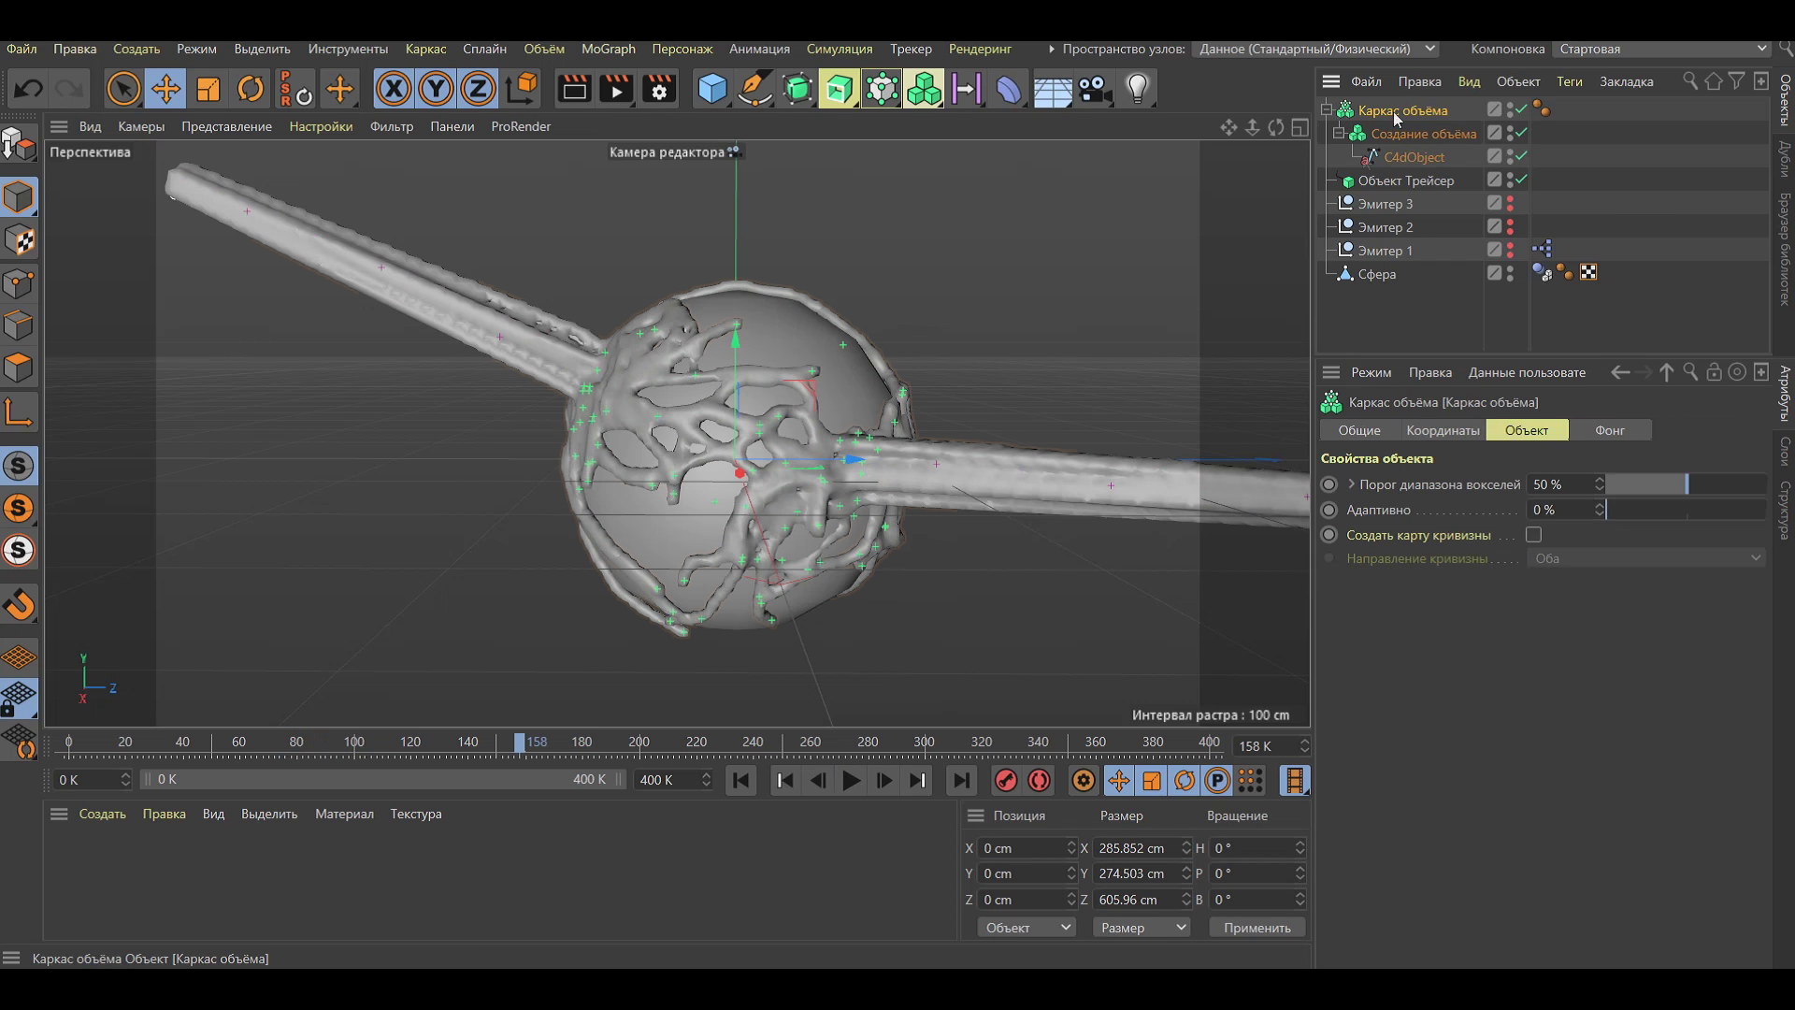
pyautogui.moveTo(1686, 480)
pyautogui.mouseDown()
pyautogui.moveTo(1670, 479)
pyautogui.moveTo(1700, 485)
pyautogui.mouseUp()
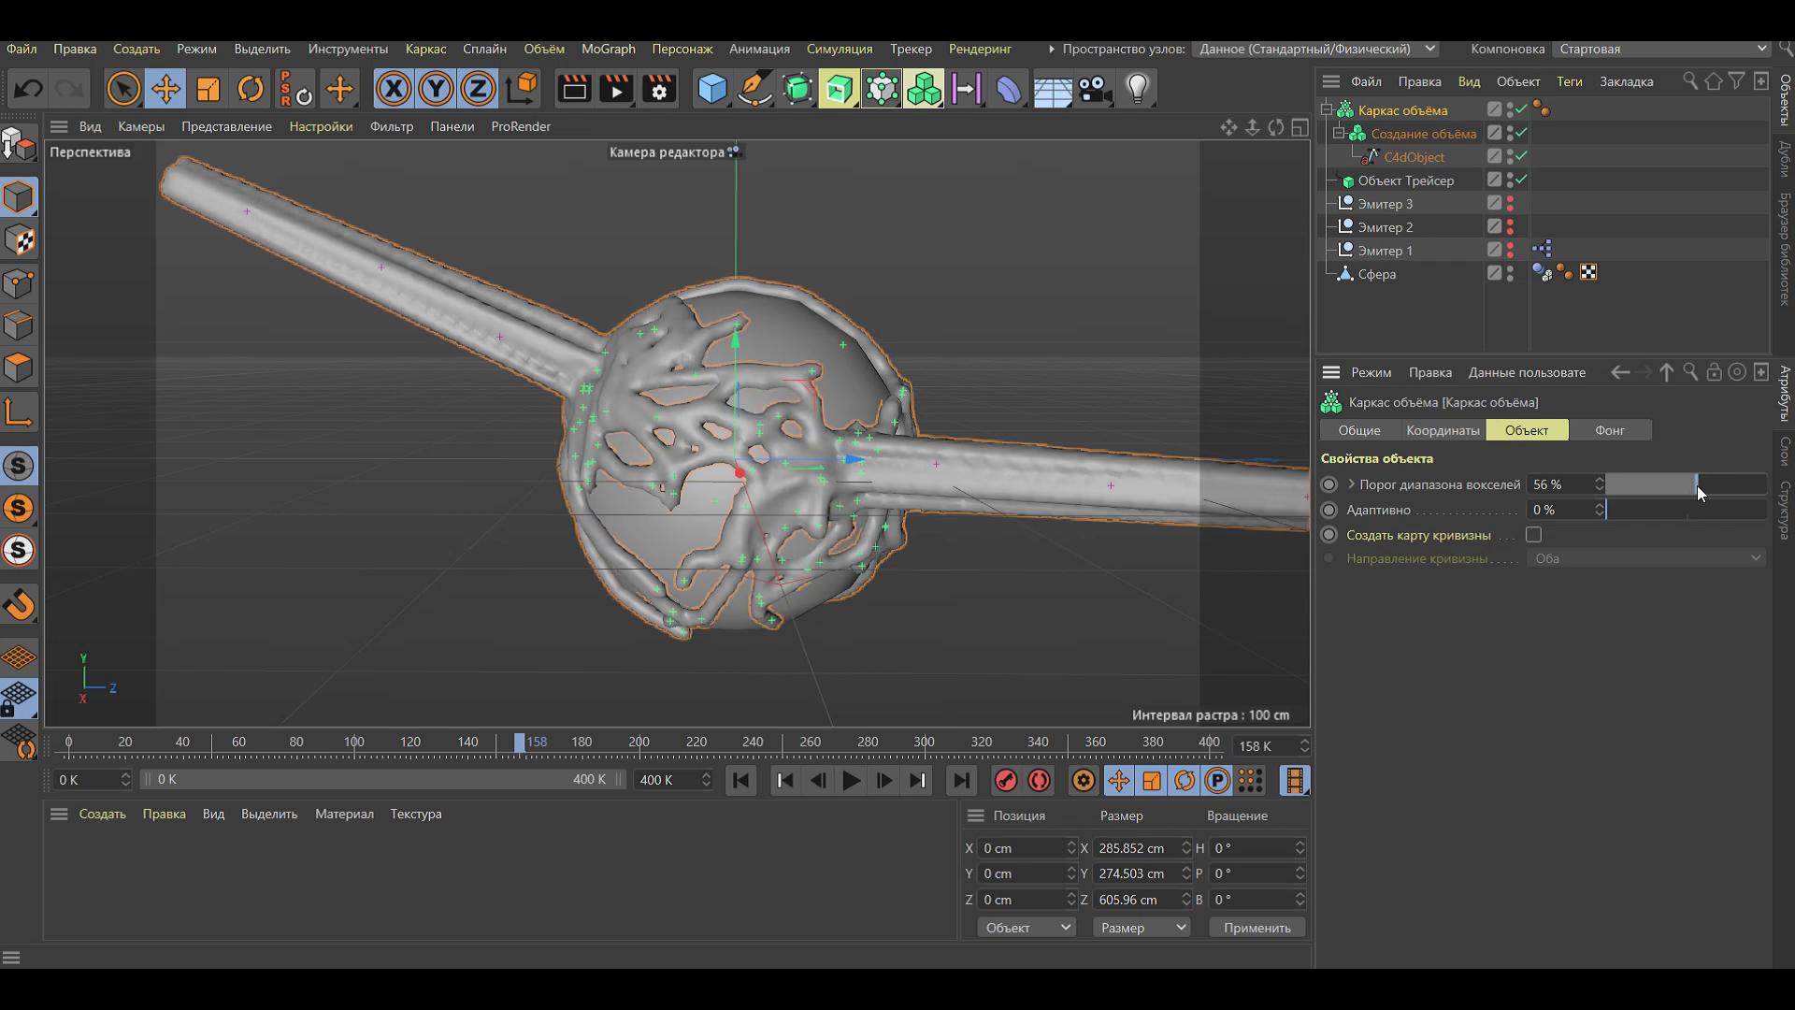
pyautogui.moveTo(1673, 494); pyautogui.dragTo(1692, 490)
# Set the Создание объёма voxel size to 2 cm and replay the animation
pyautogui.click(1412, 135)
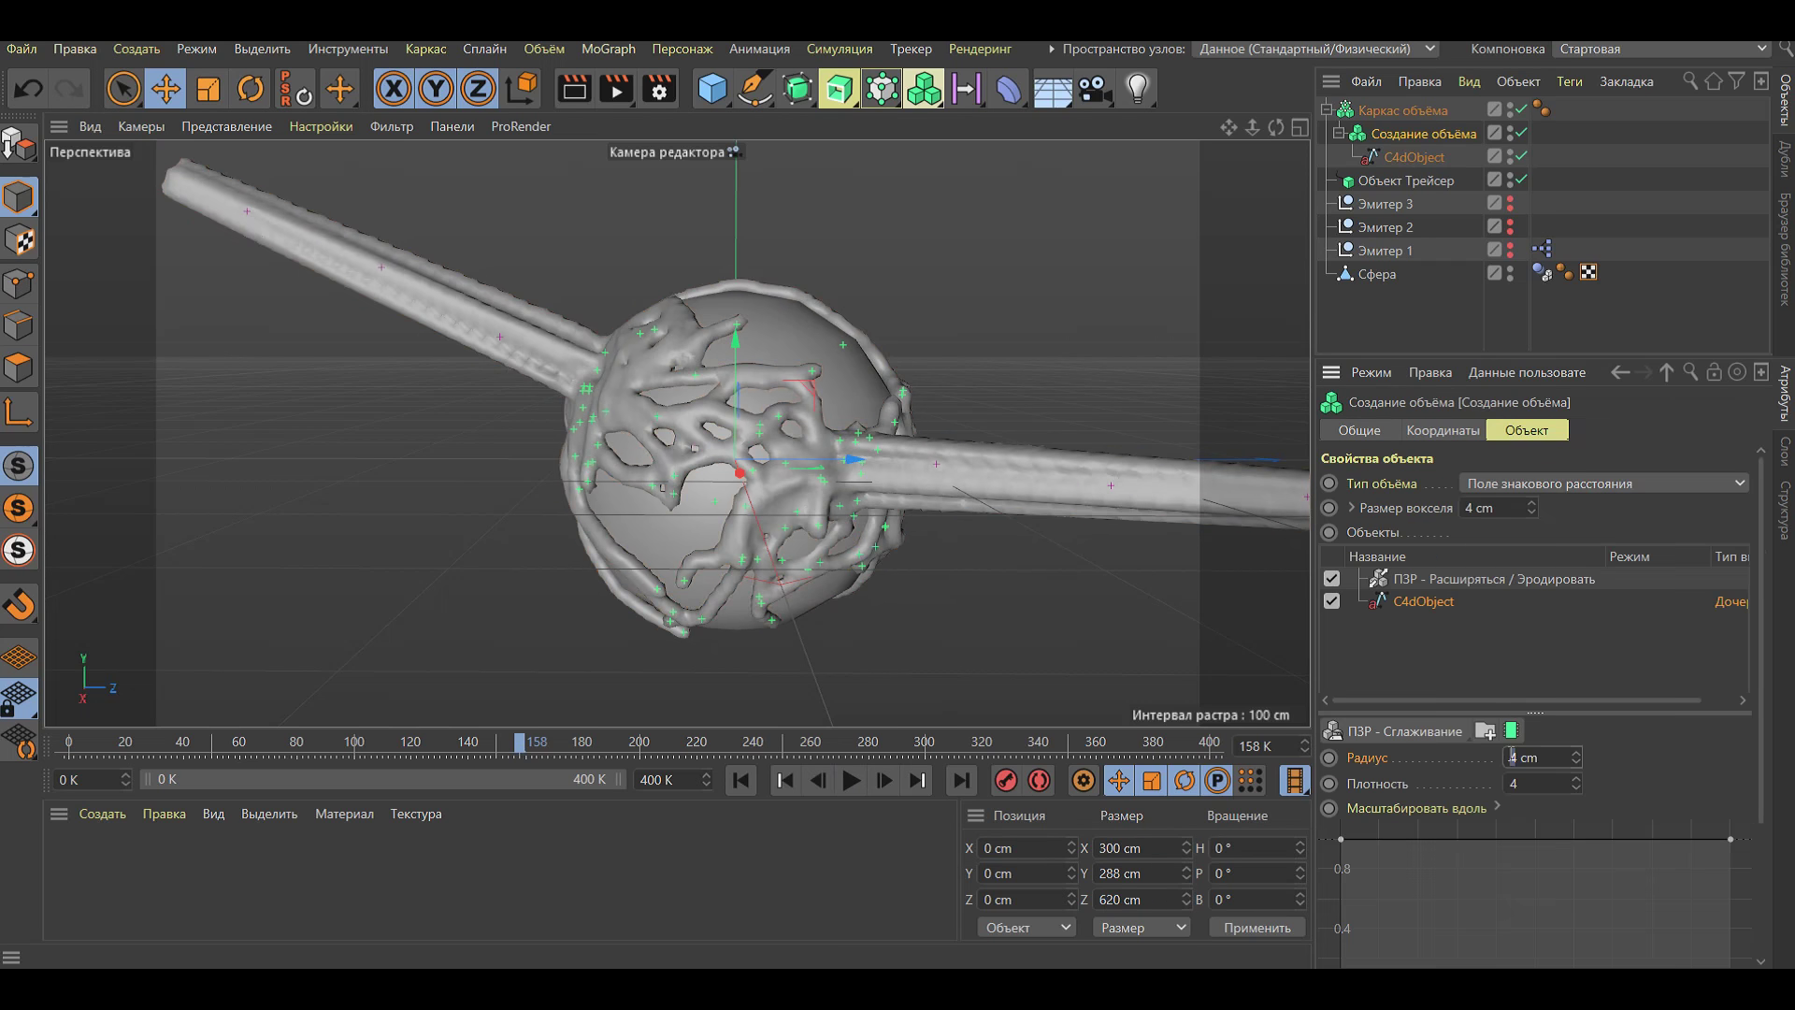
pyautogui.write('2')
pyautogui.press('Return')
pyautogui.hotkey('ctrl', 'z')
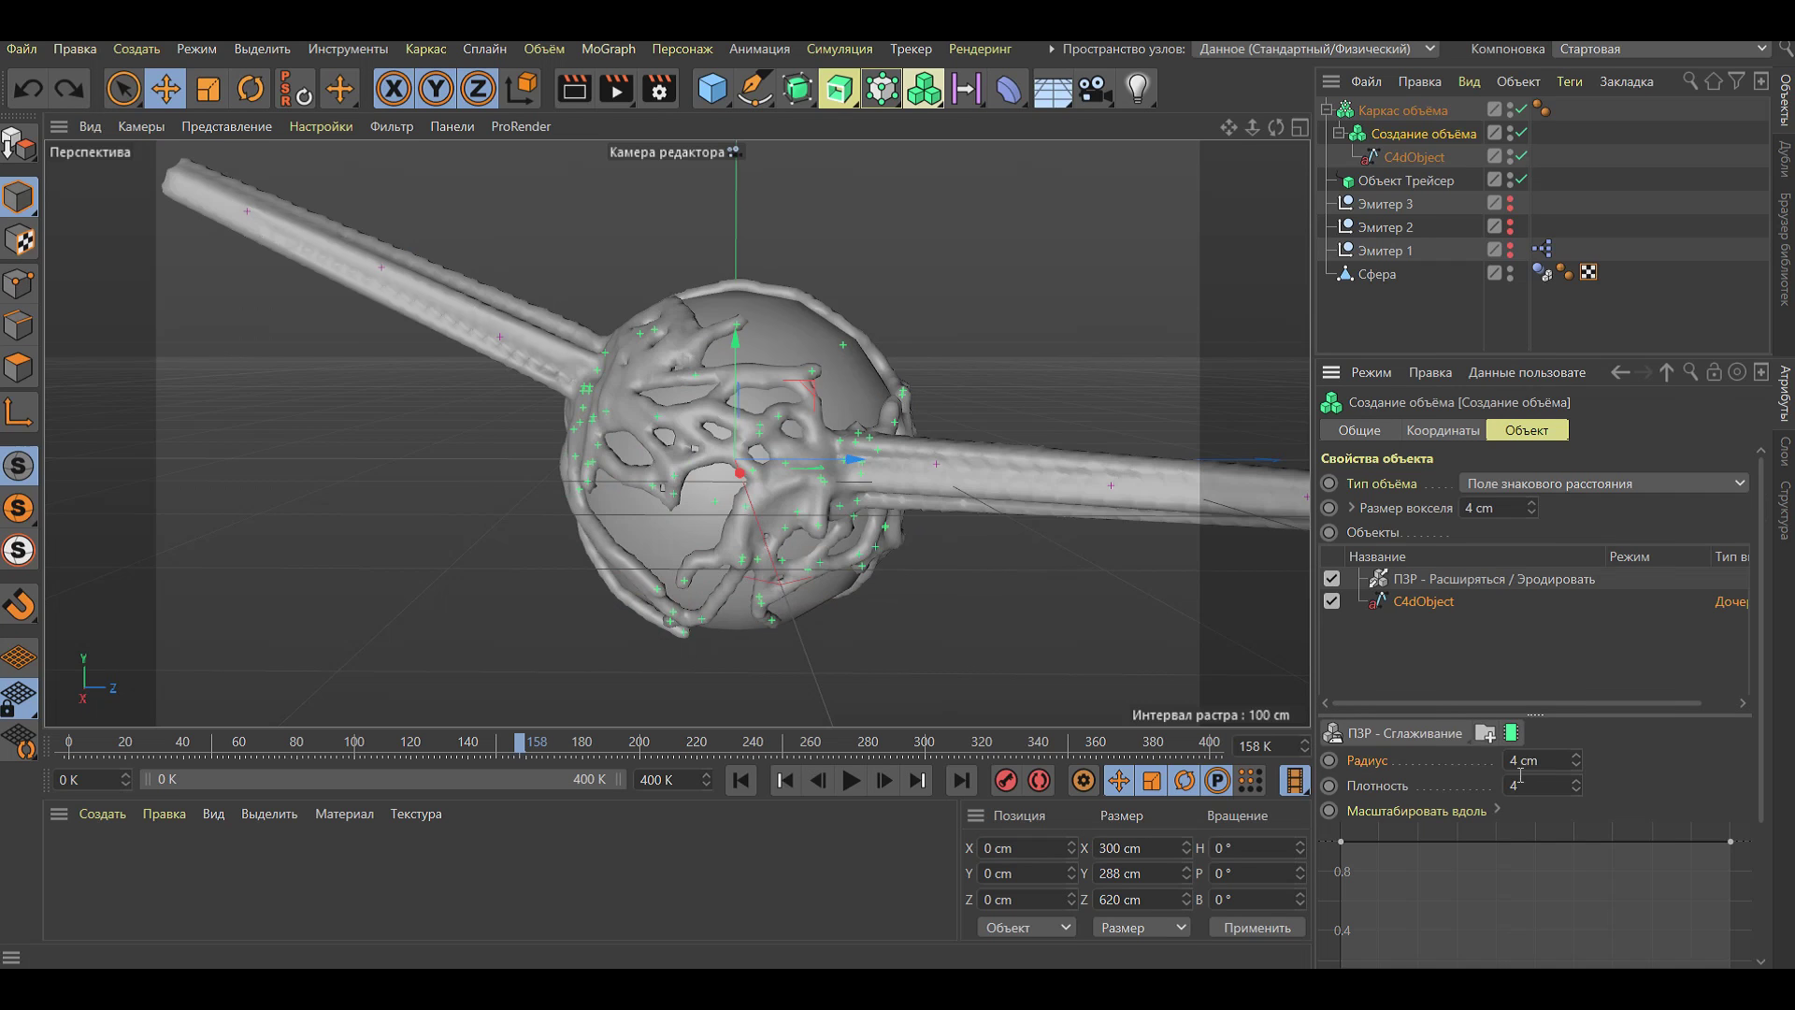
pyautogui.write('2')
pyautogui.press('Return')
pyautogui.press('F8')
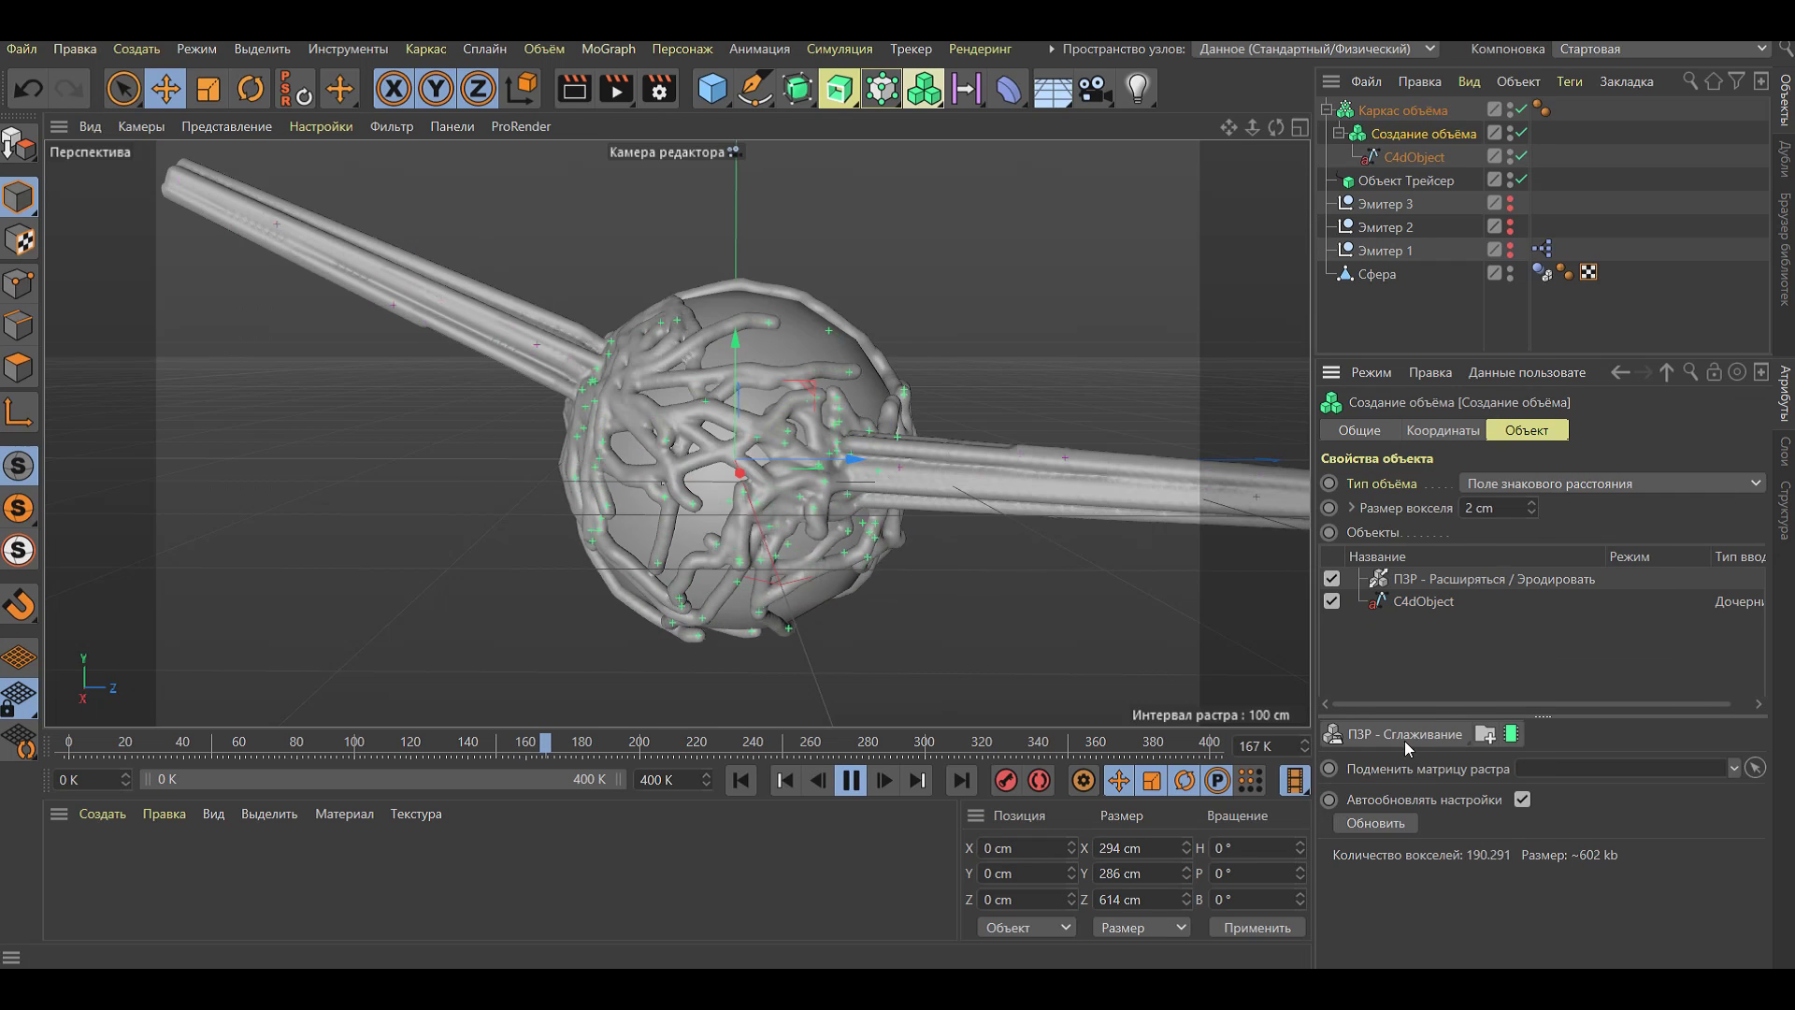
# Check the smoothing filter settings and add a Сгладить smoothing deformer to the mesh
pyautogui.click(1438, 577)
pyautogui.click(1423, 604)
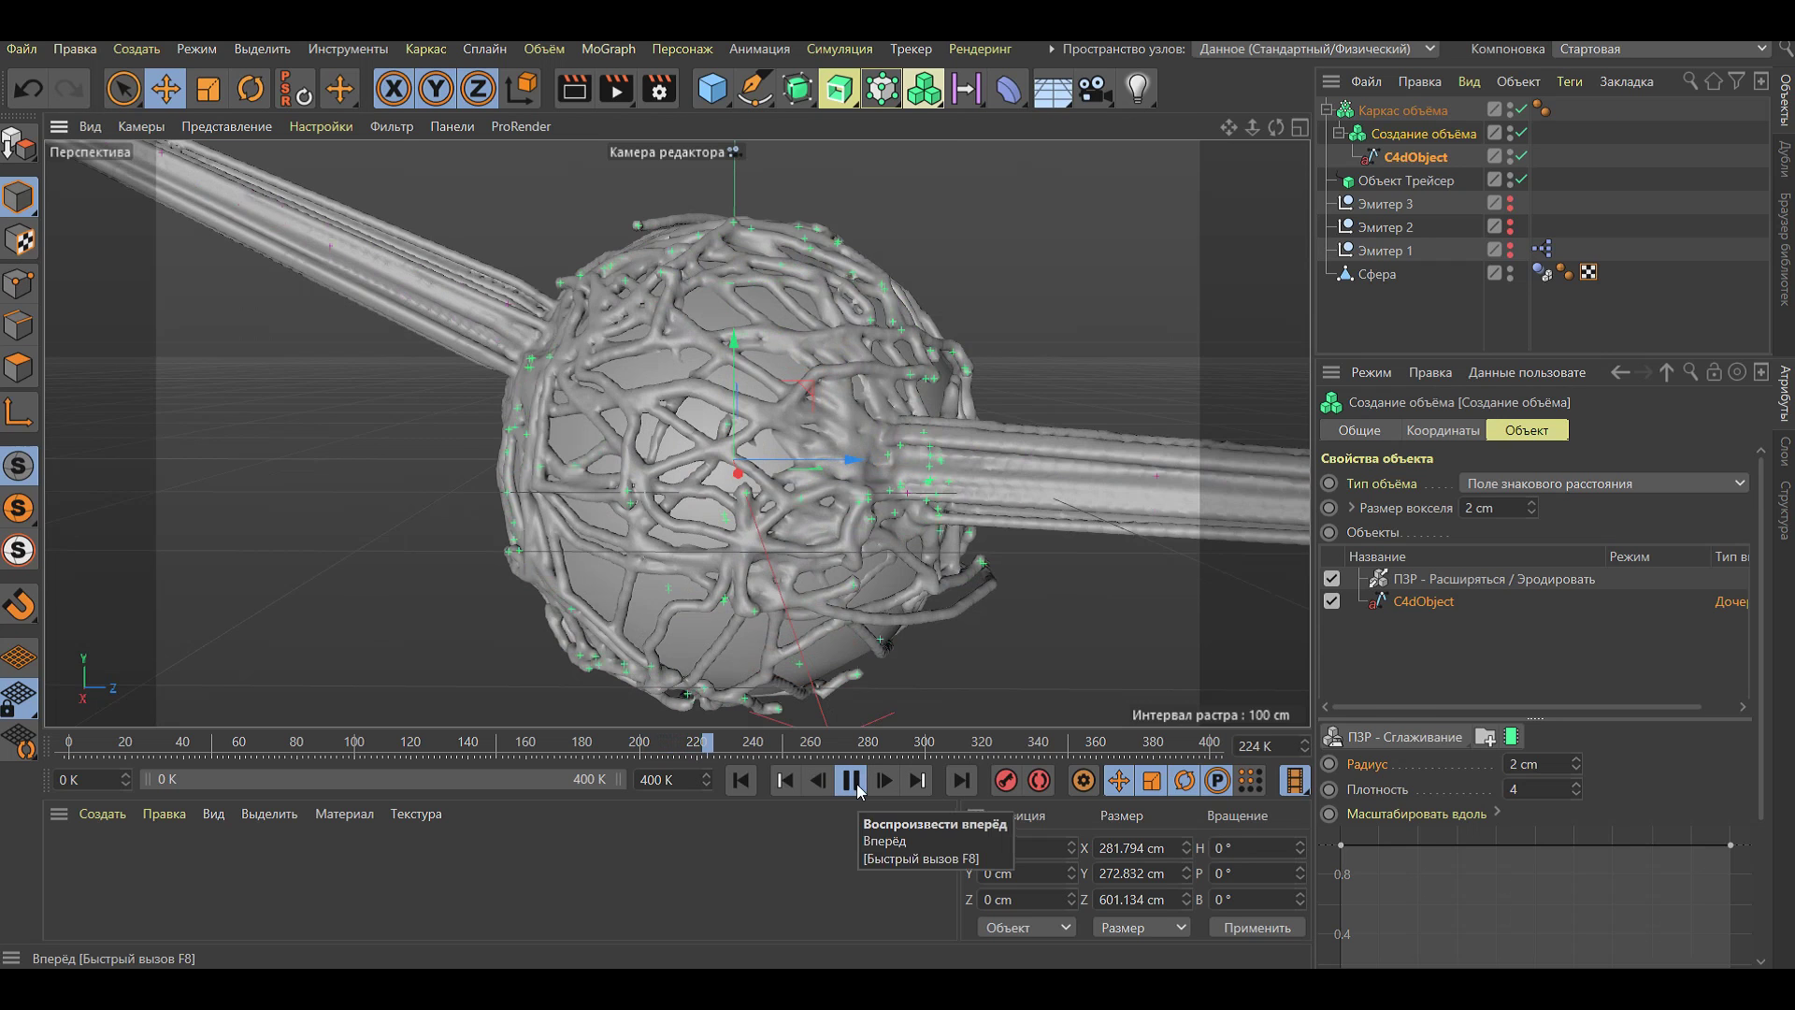
pyautogui.click(851, 781)
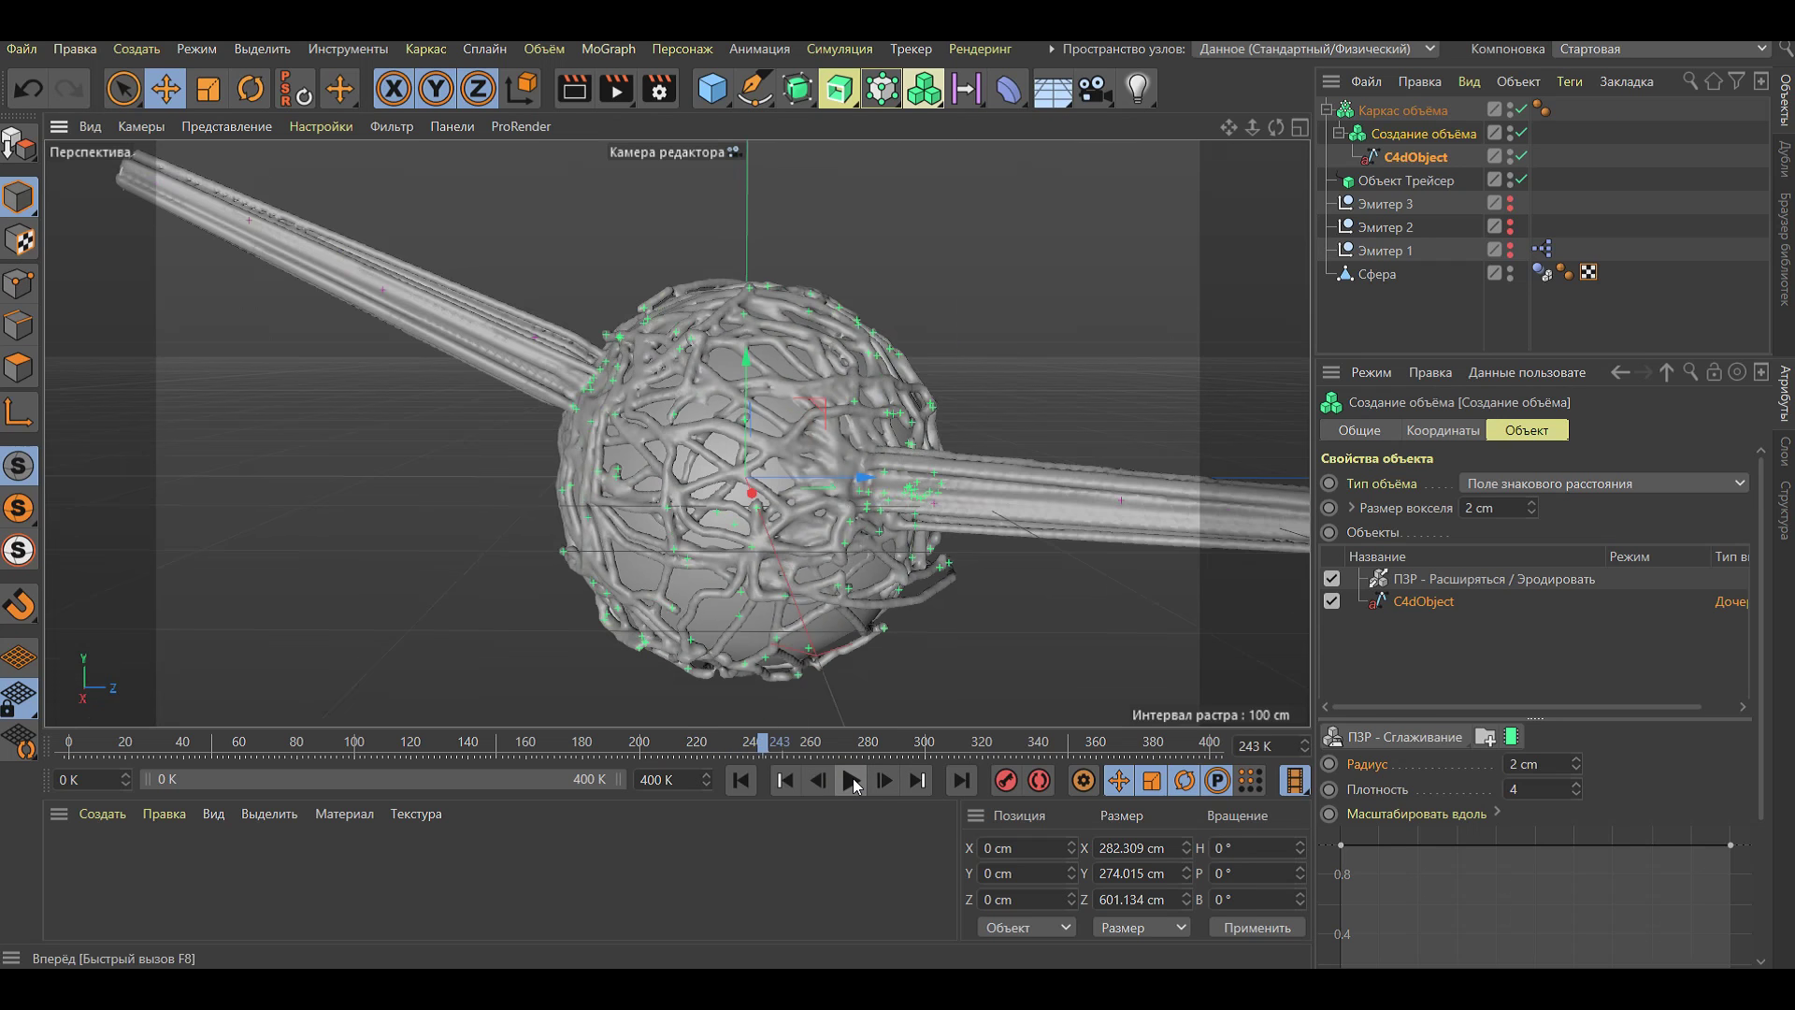
pyautogui.click(1009, 88)
pyautogui.click(655, 289)
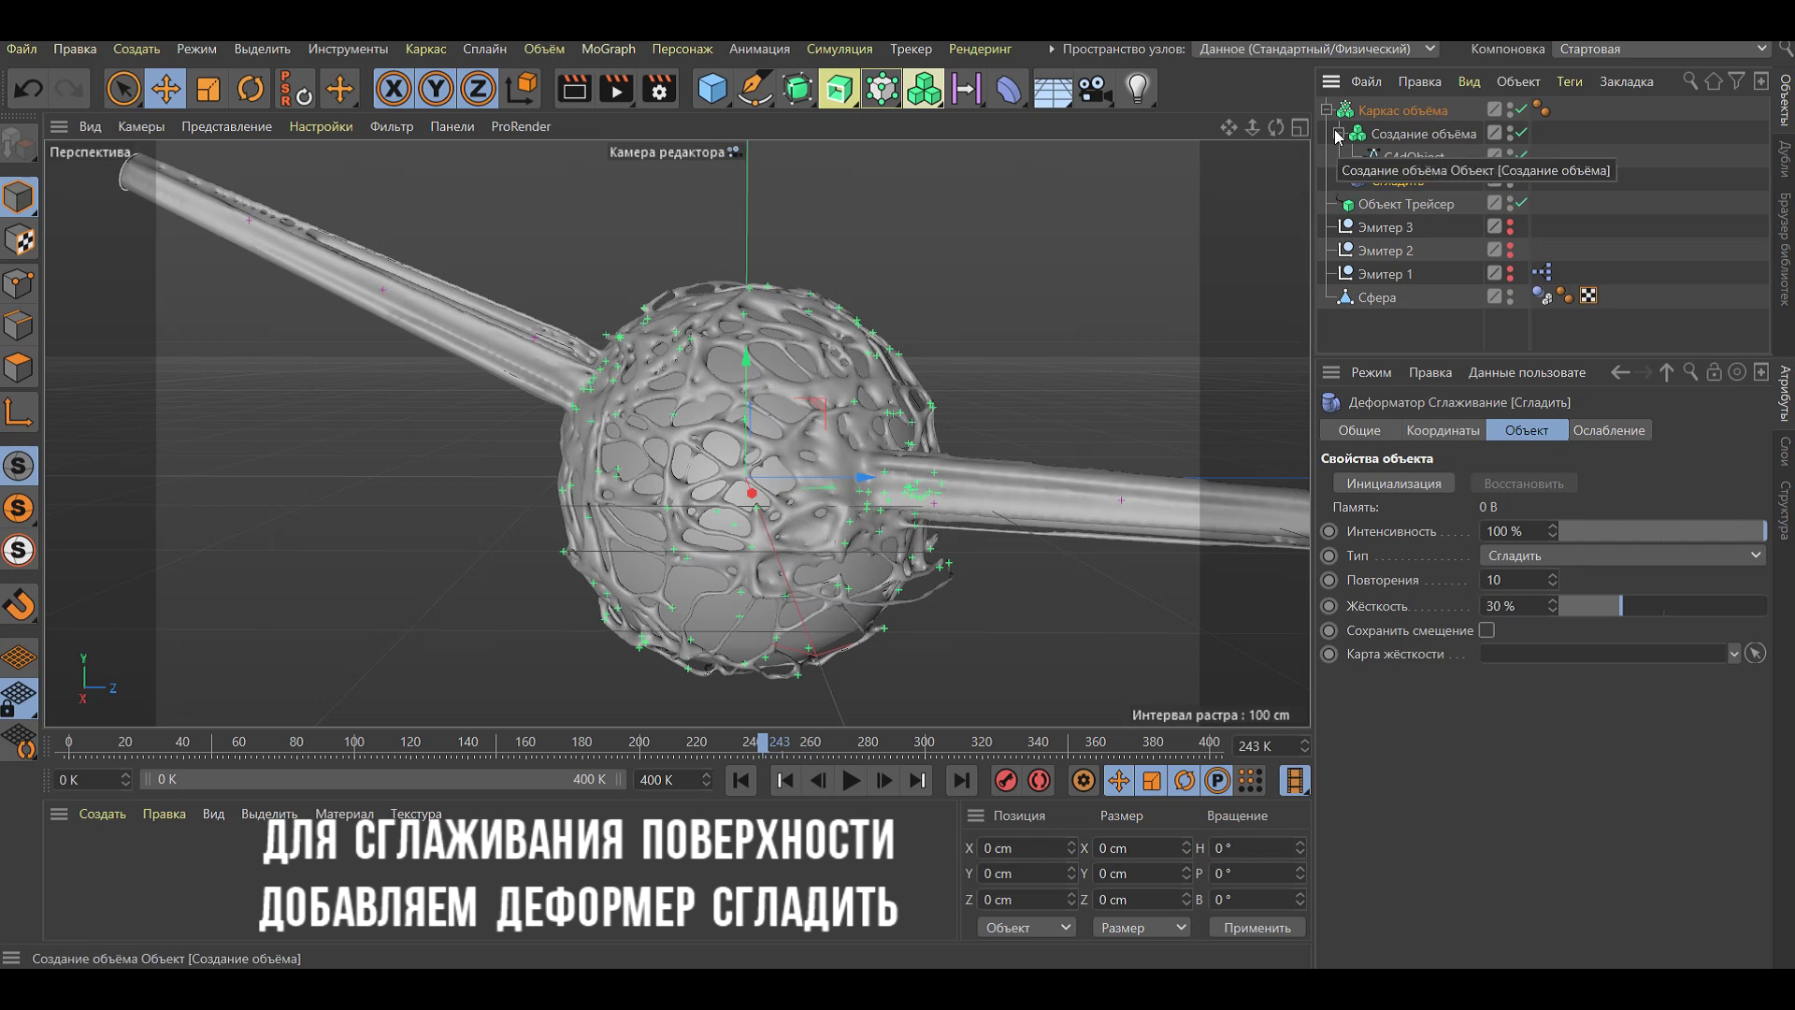
# Replay the smoothed tubes from frame 0 and set the smoothing filter radius to 2.5 cm
pyautogui.click(785, 779)
pyautogui.click(848, 780)
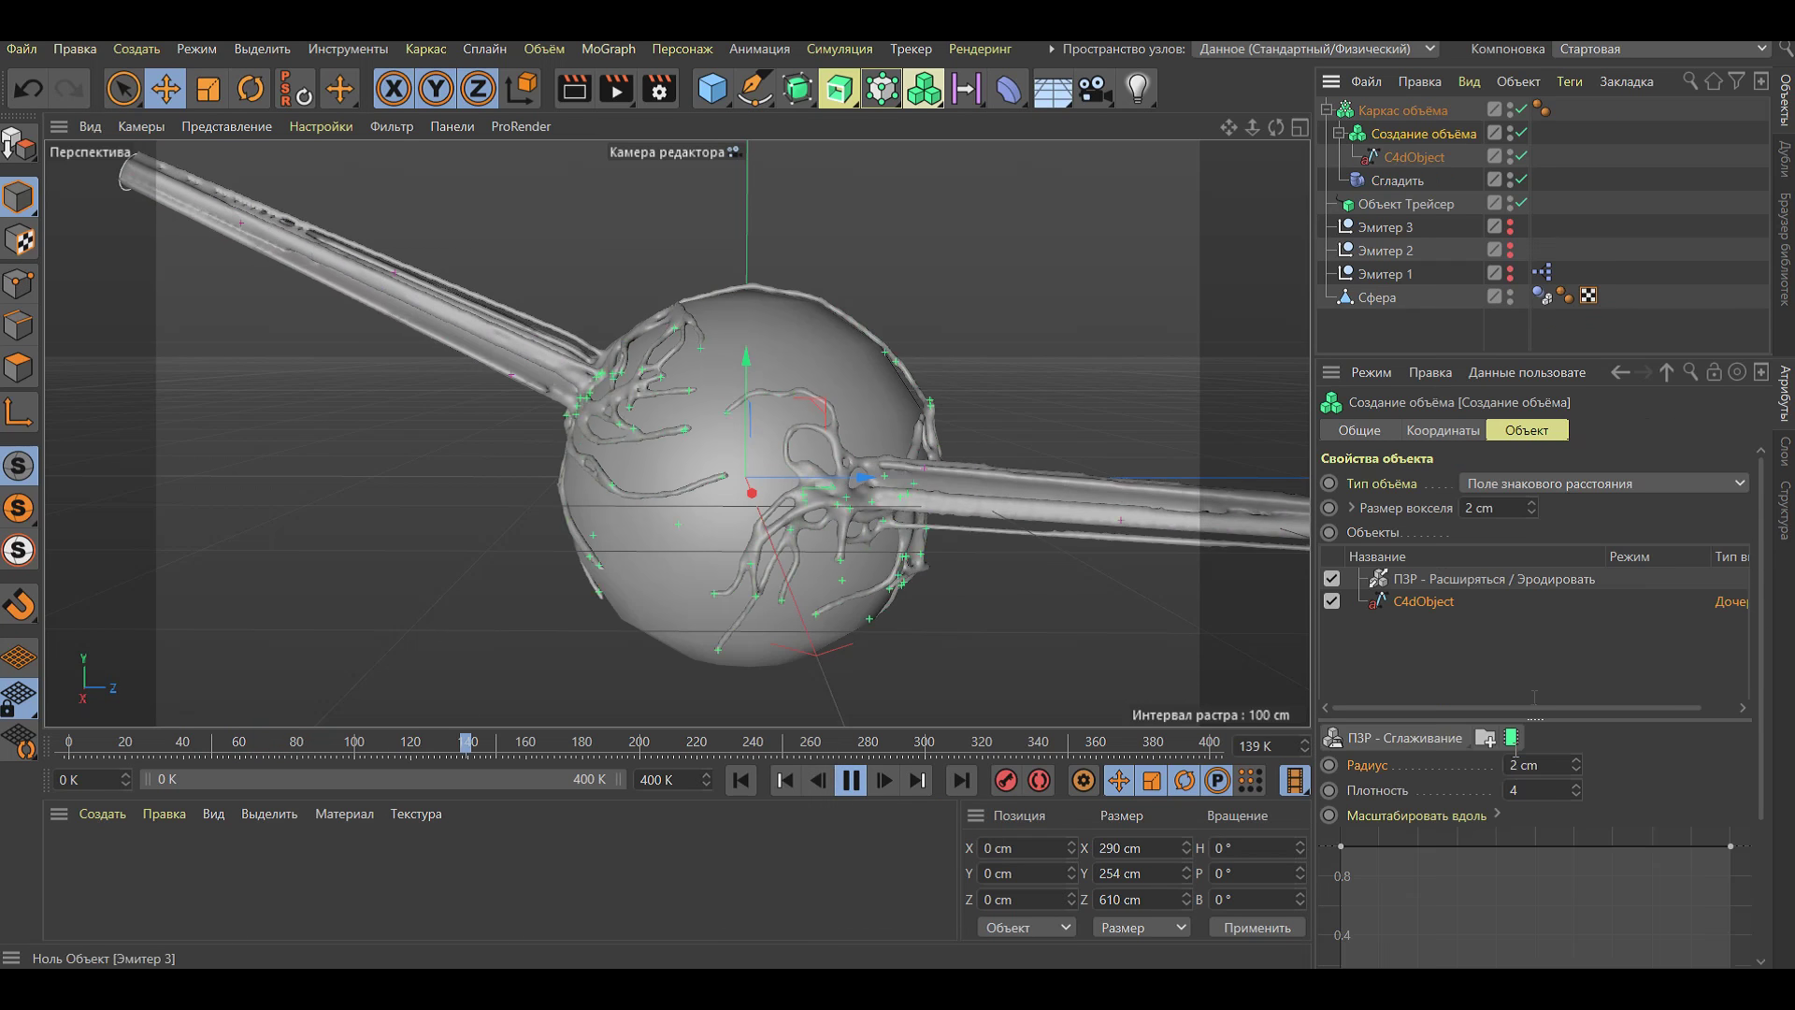
pyautogui.press('Return')
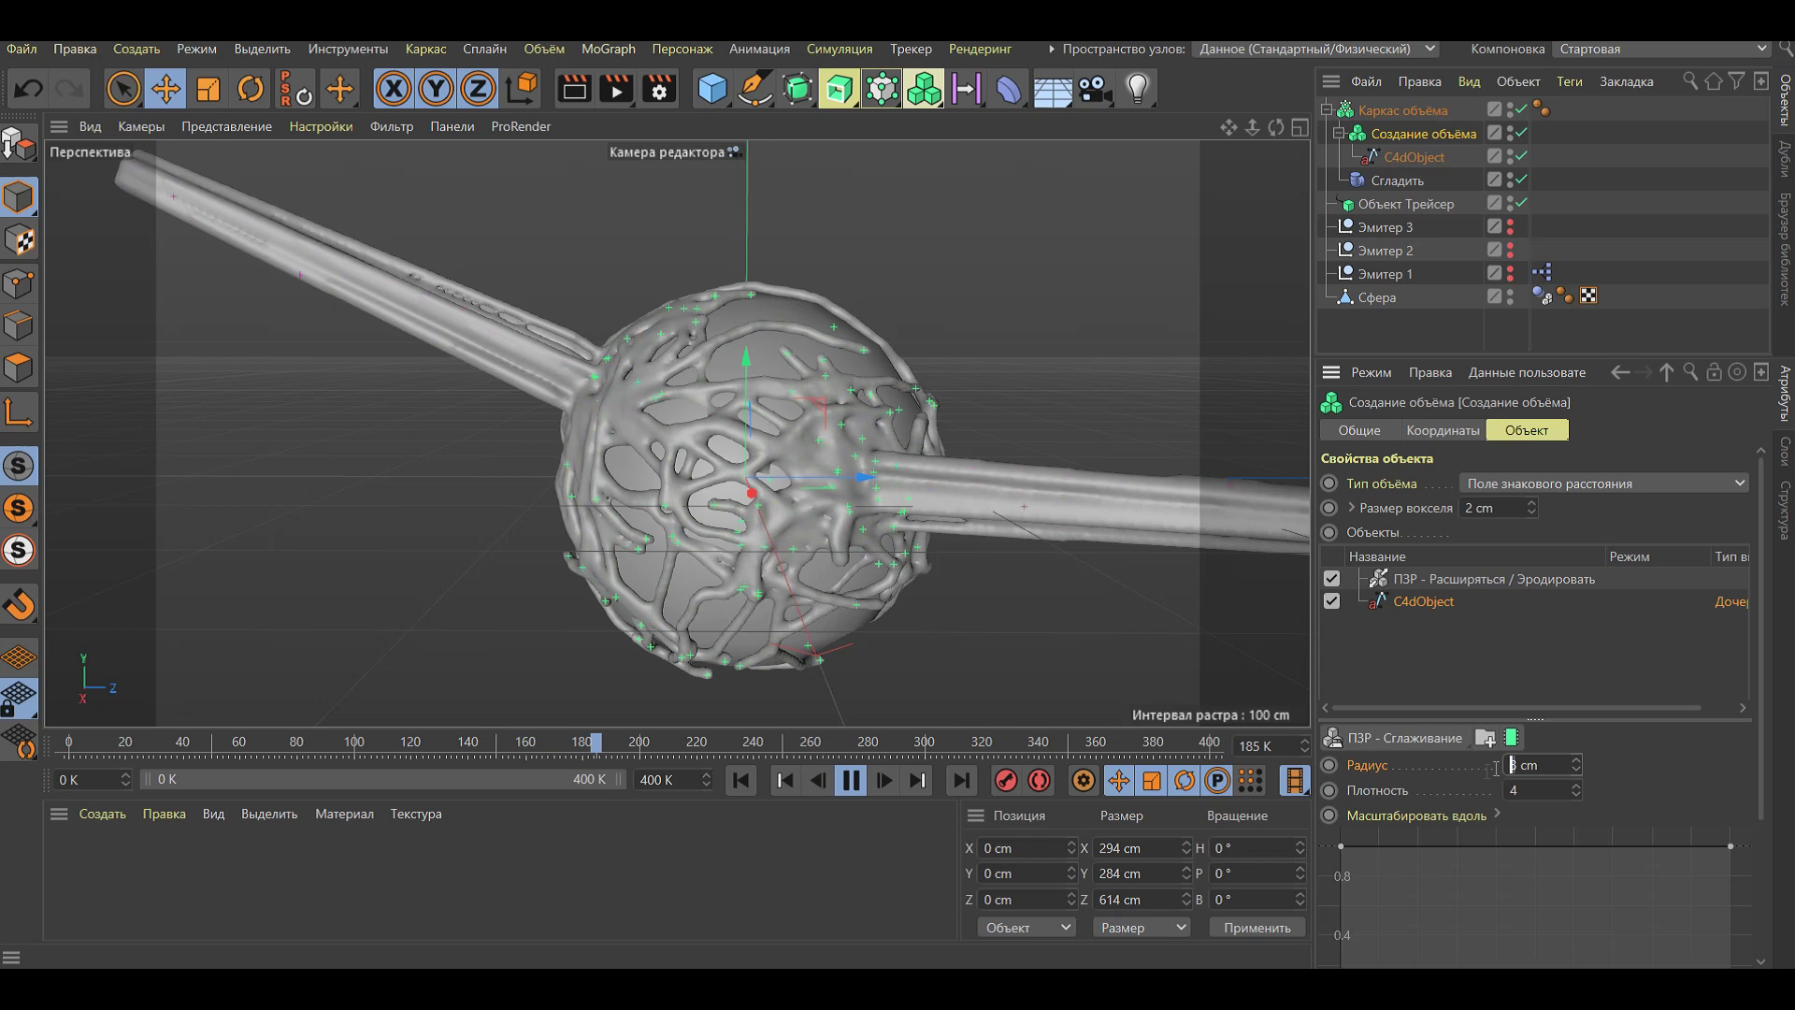
pyautogui.write('2.5')
pyautogui.press('Return')
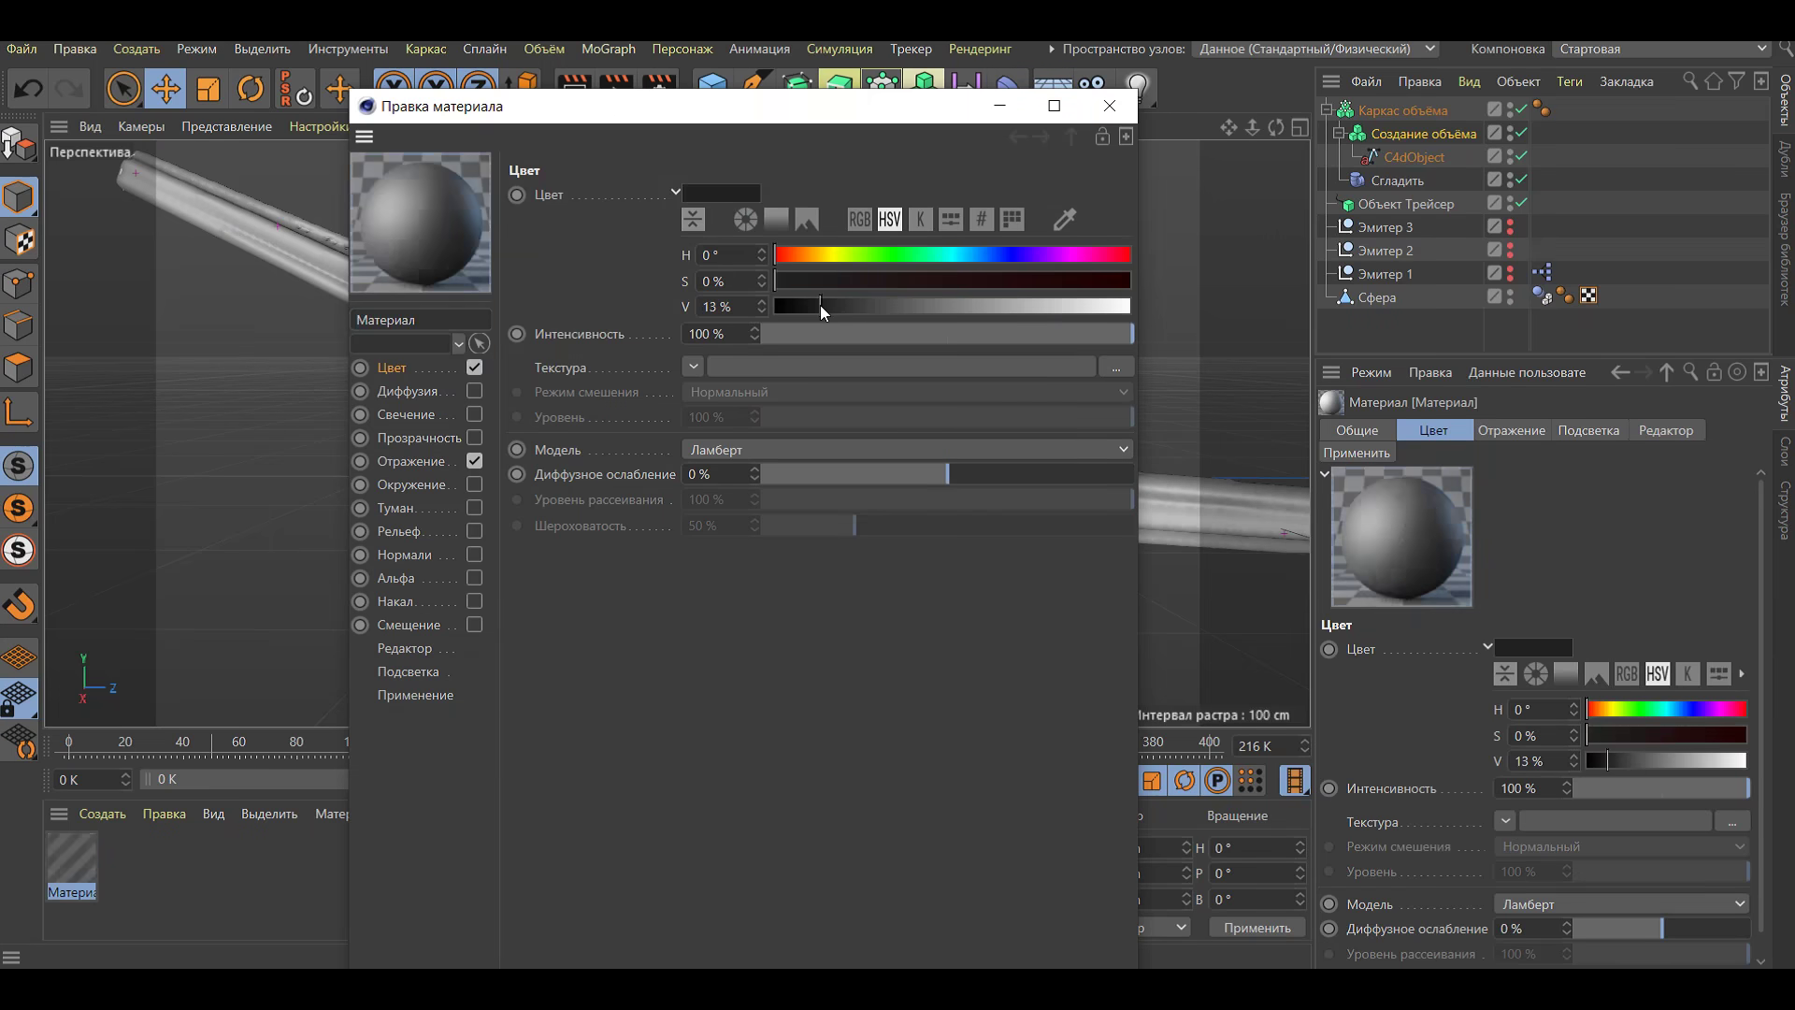
# Add a Beckmann reflection layer to the near-black material and delete the default gloss layer
pyautogui.click(411, 461)
pyautogui.click(642, 246)
pyautogui.click(553, 246)
pyautogui.click(642, 249)
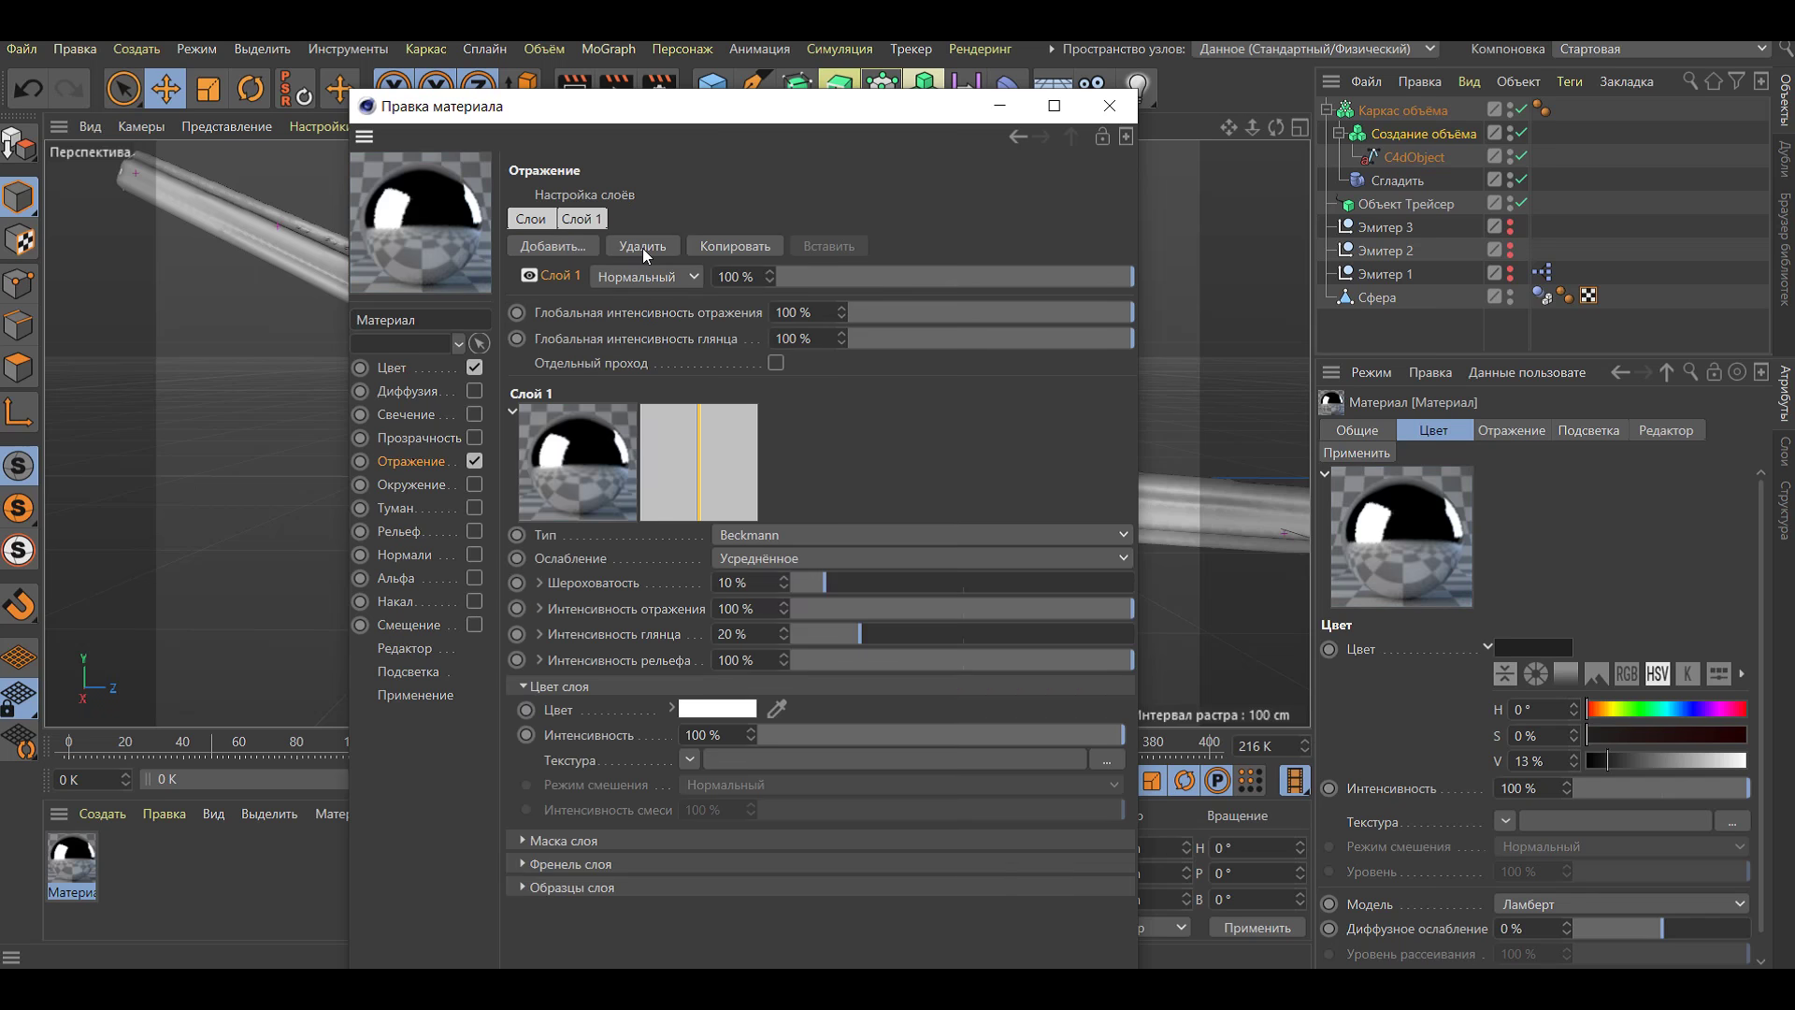
# Set the reflection layer's Fresnel to Dielectric with an IOR of 1.5
pyautogui.click(521, 864)
pyautogui.click(921, 888)
pyautogui.click(823, 841)
pyautogui.scroll(-2, 770, 890)
pyautogui.press('Return')
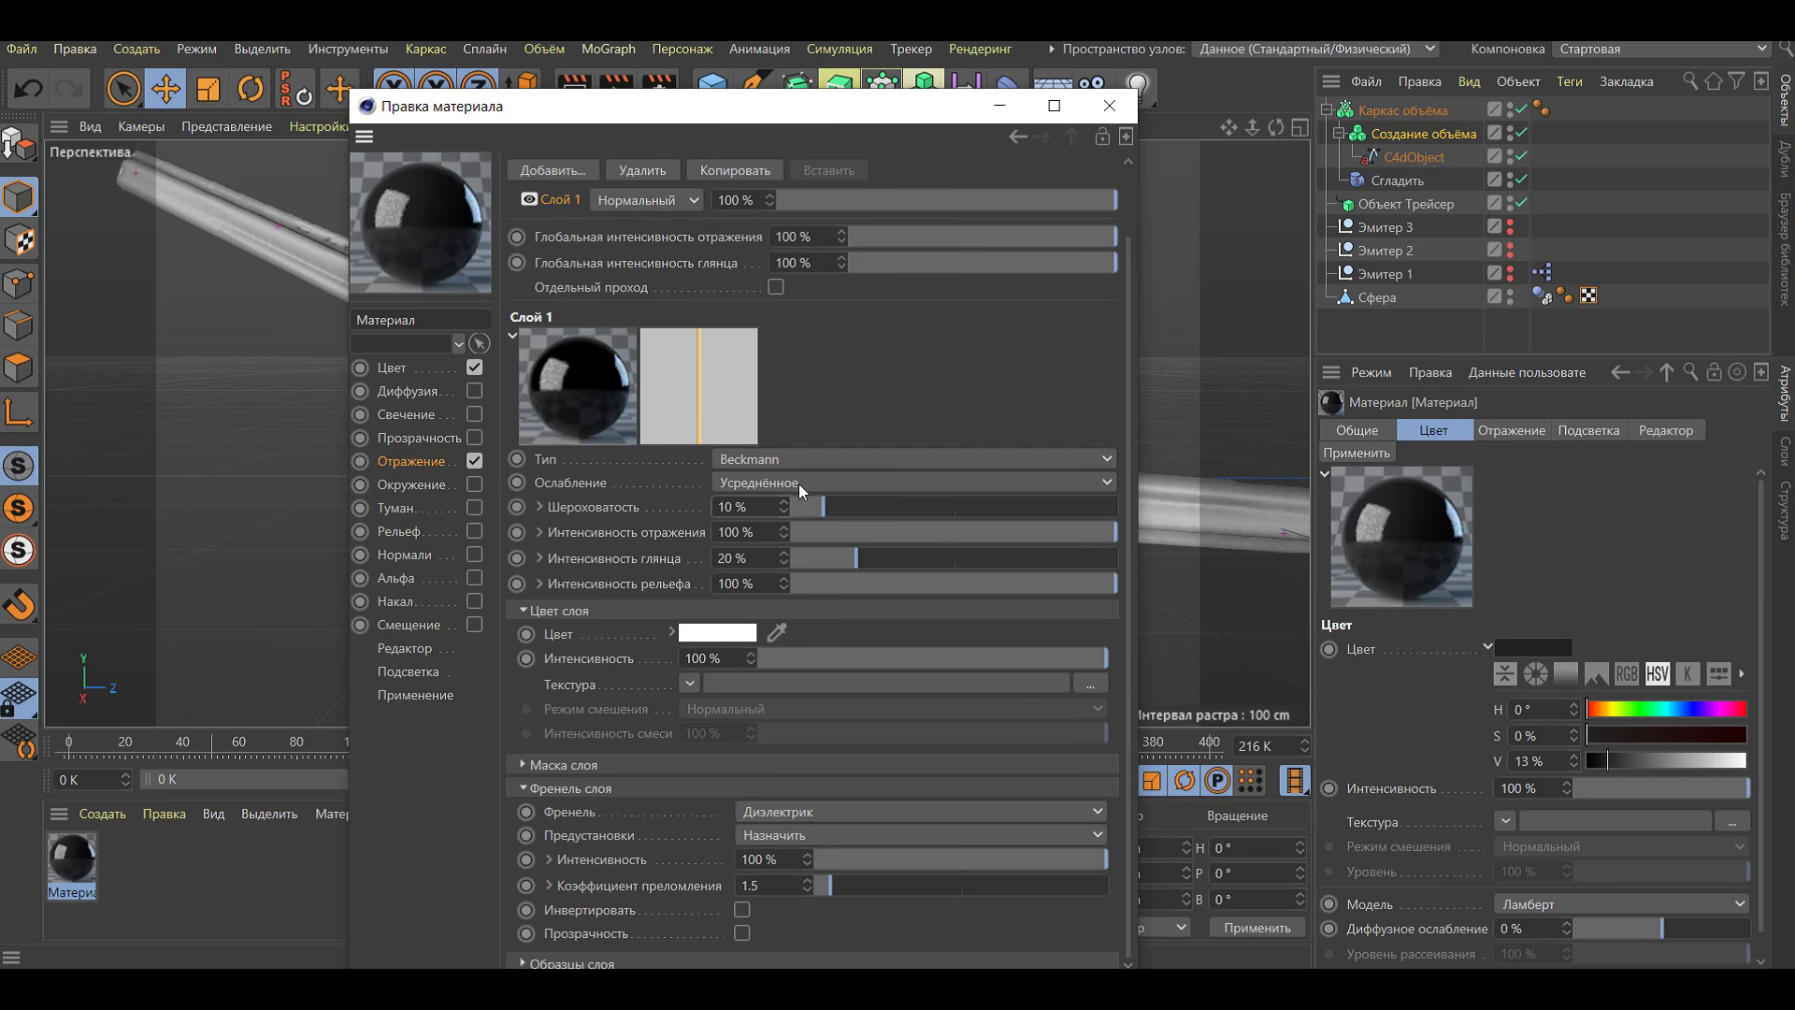
# Apply the black glossy material to Каркас объёма and play the animation
pyautogui.click(1109, 112)
pyautogui.moveTo(72, 858); pyautogui.dragTo(1008, 492)
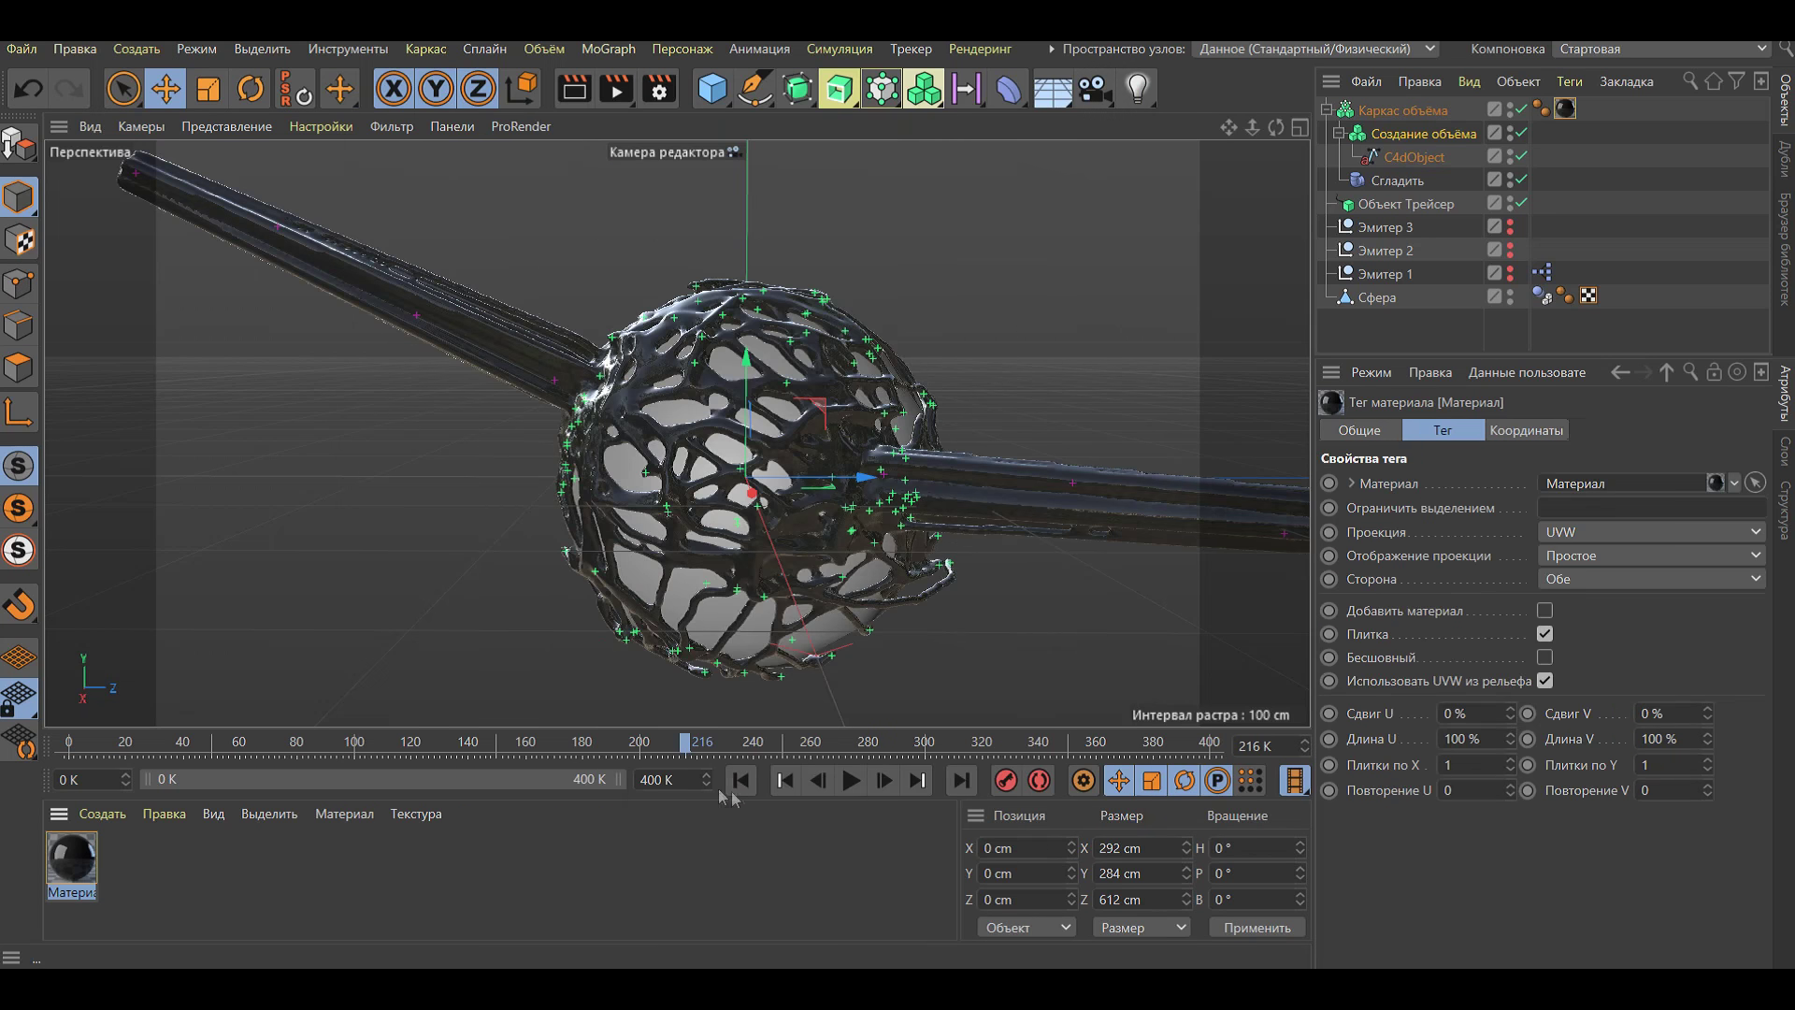
pyautogui.click(853, 782)
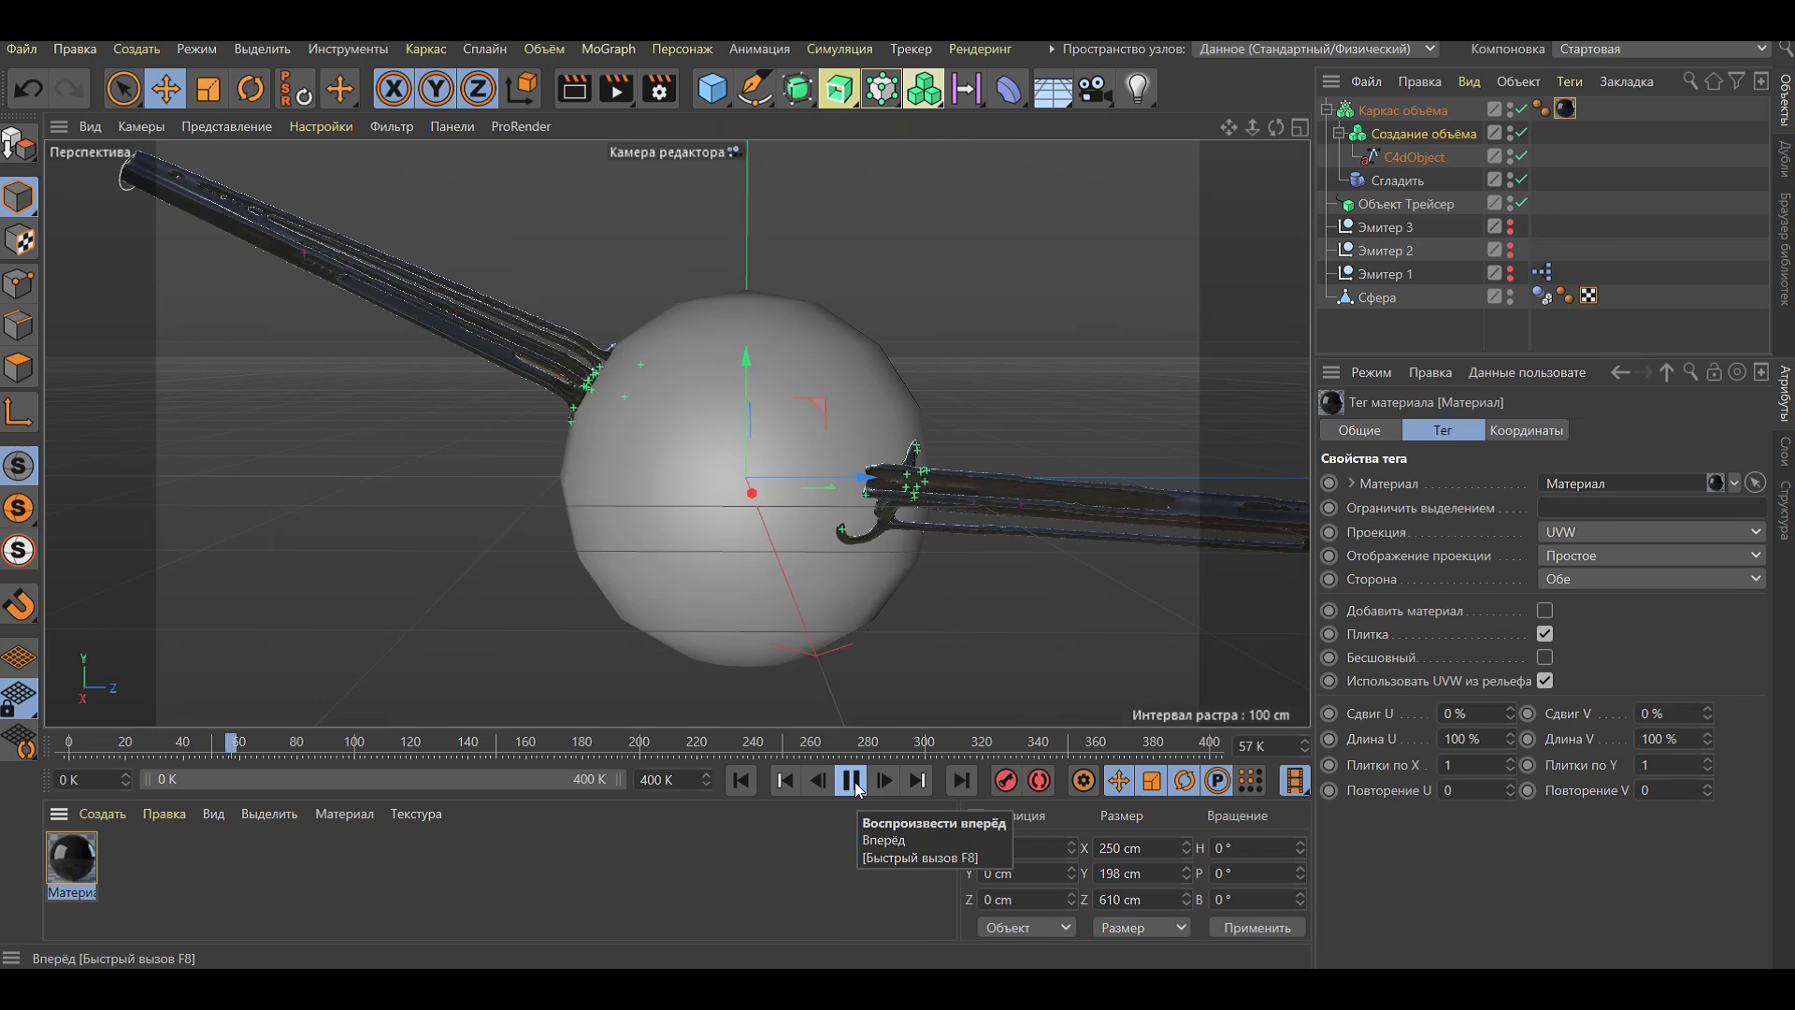
# Create Материал.1 with a golden base colour and Luminance enabled
pyautogui.doubleClick(177, 879)
pyautogui.doubleClick(71, 854)
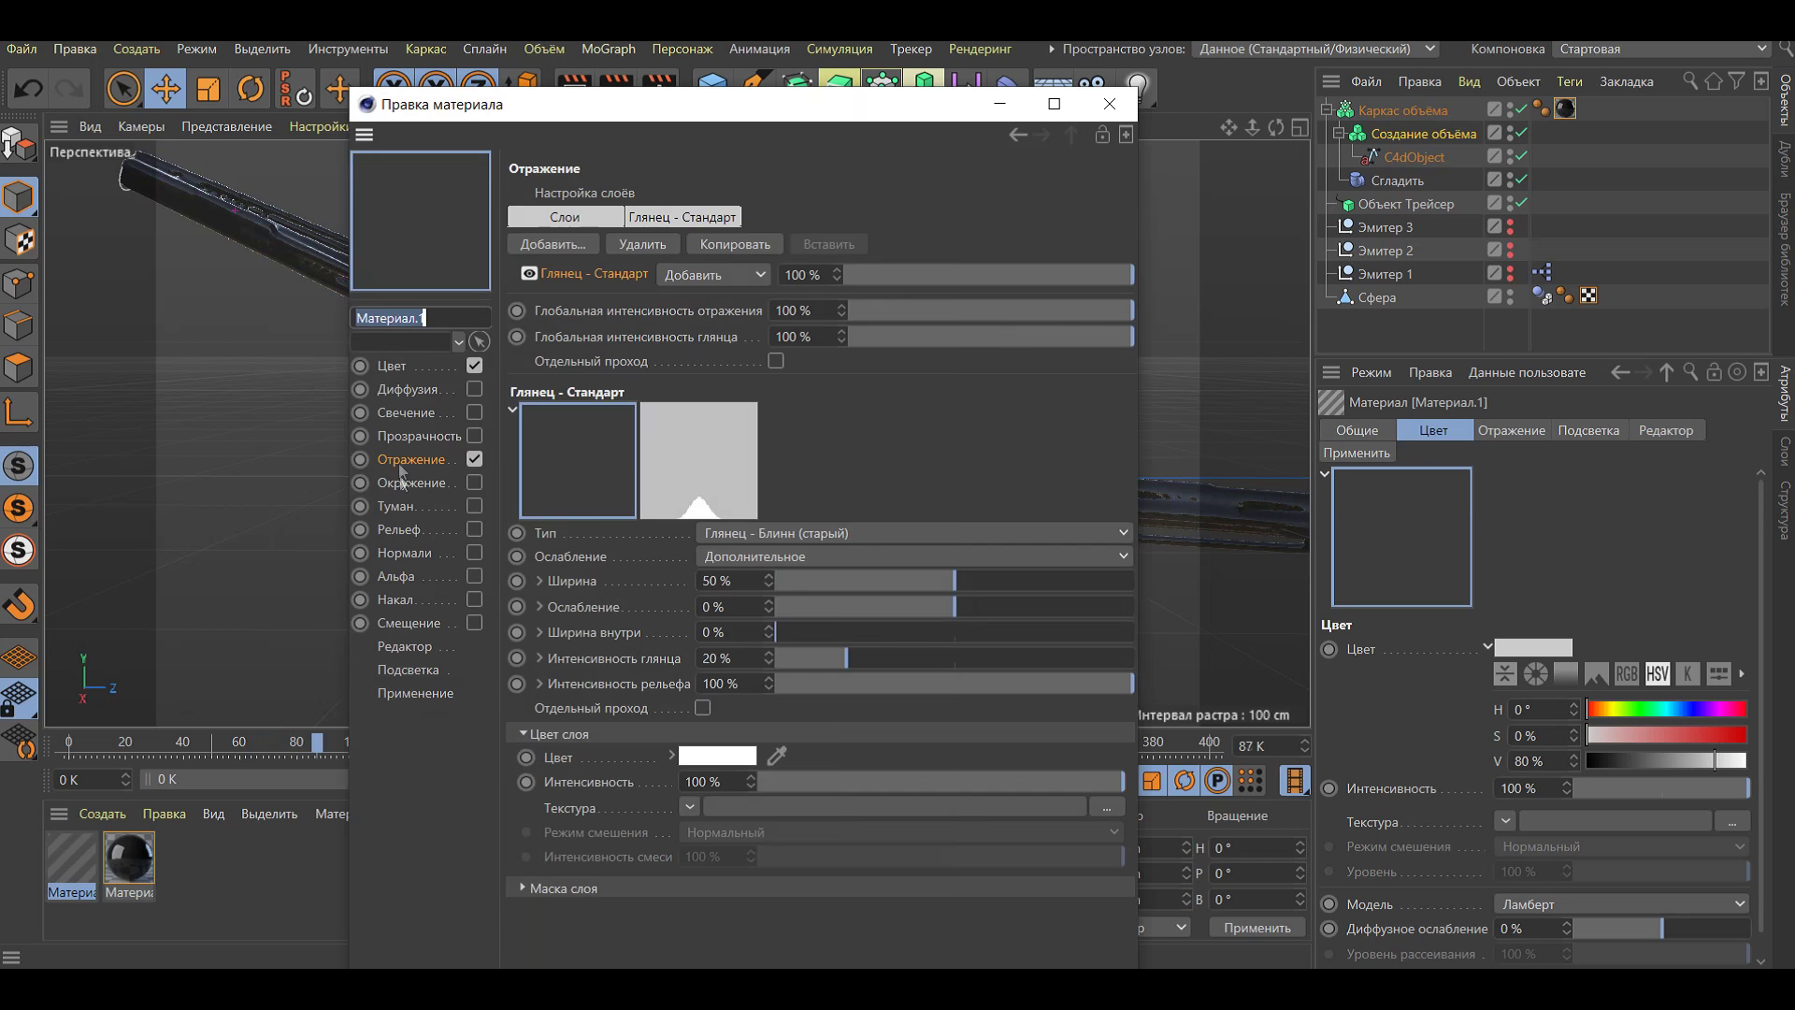
pyautogui.click(814, 252)
pyautogui.click(1002, 278)
pyautogui.click(406, 412)
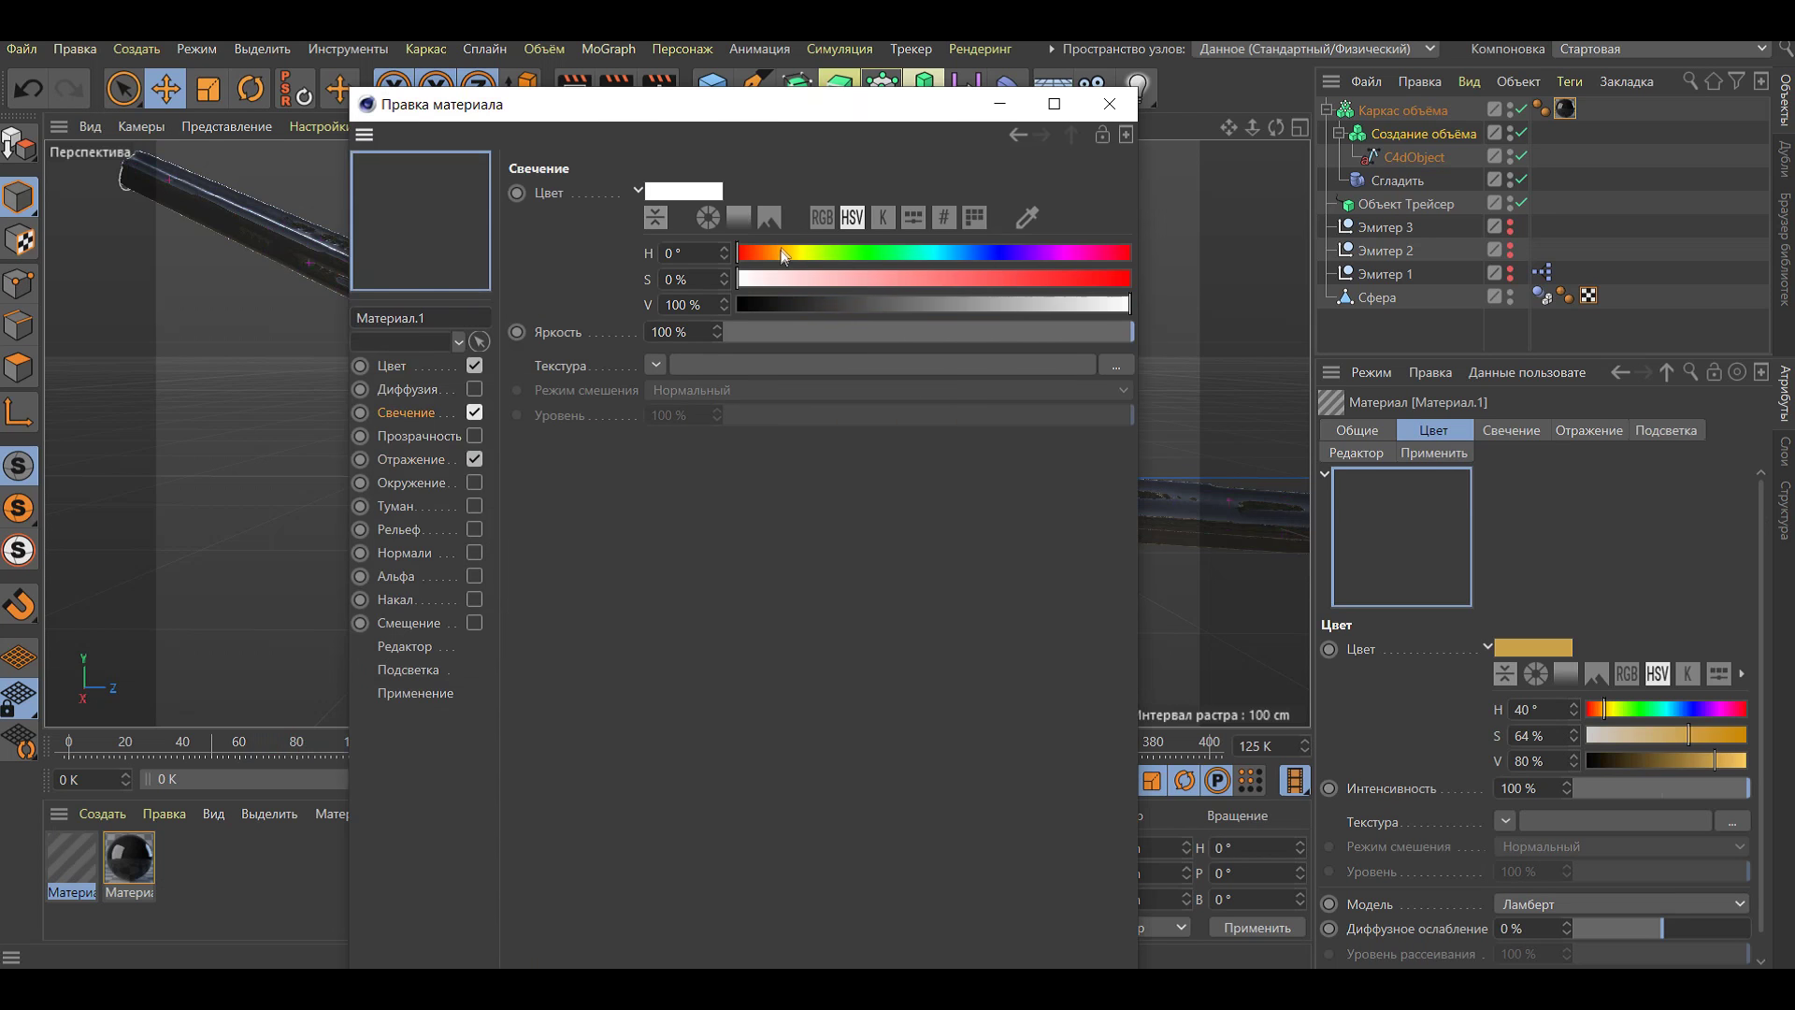
# Add a Пузырчатая турбулентность noise bump with 300% global scale to the material
pyautogui.click(412, 529)
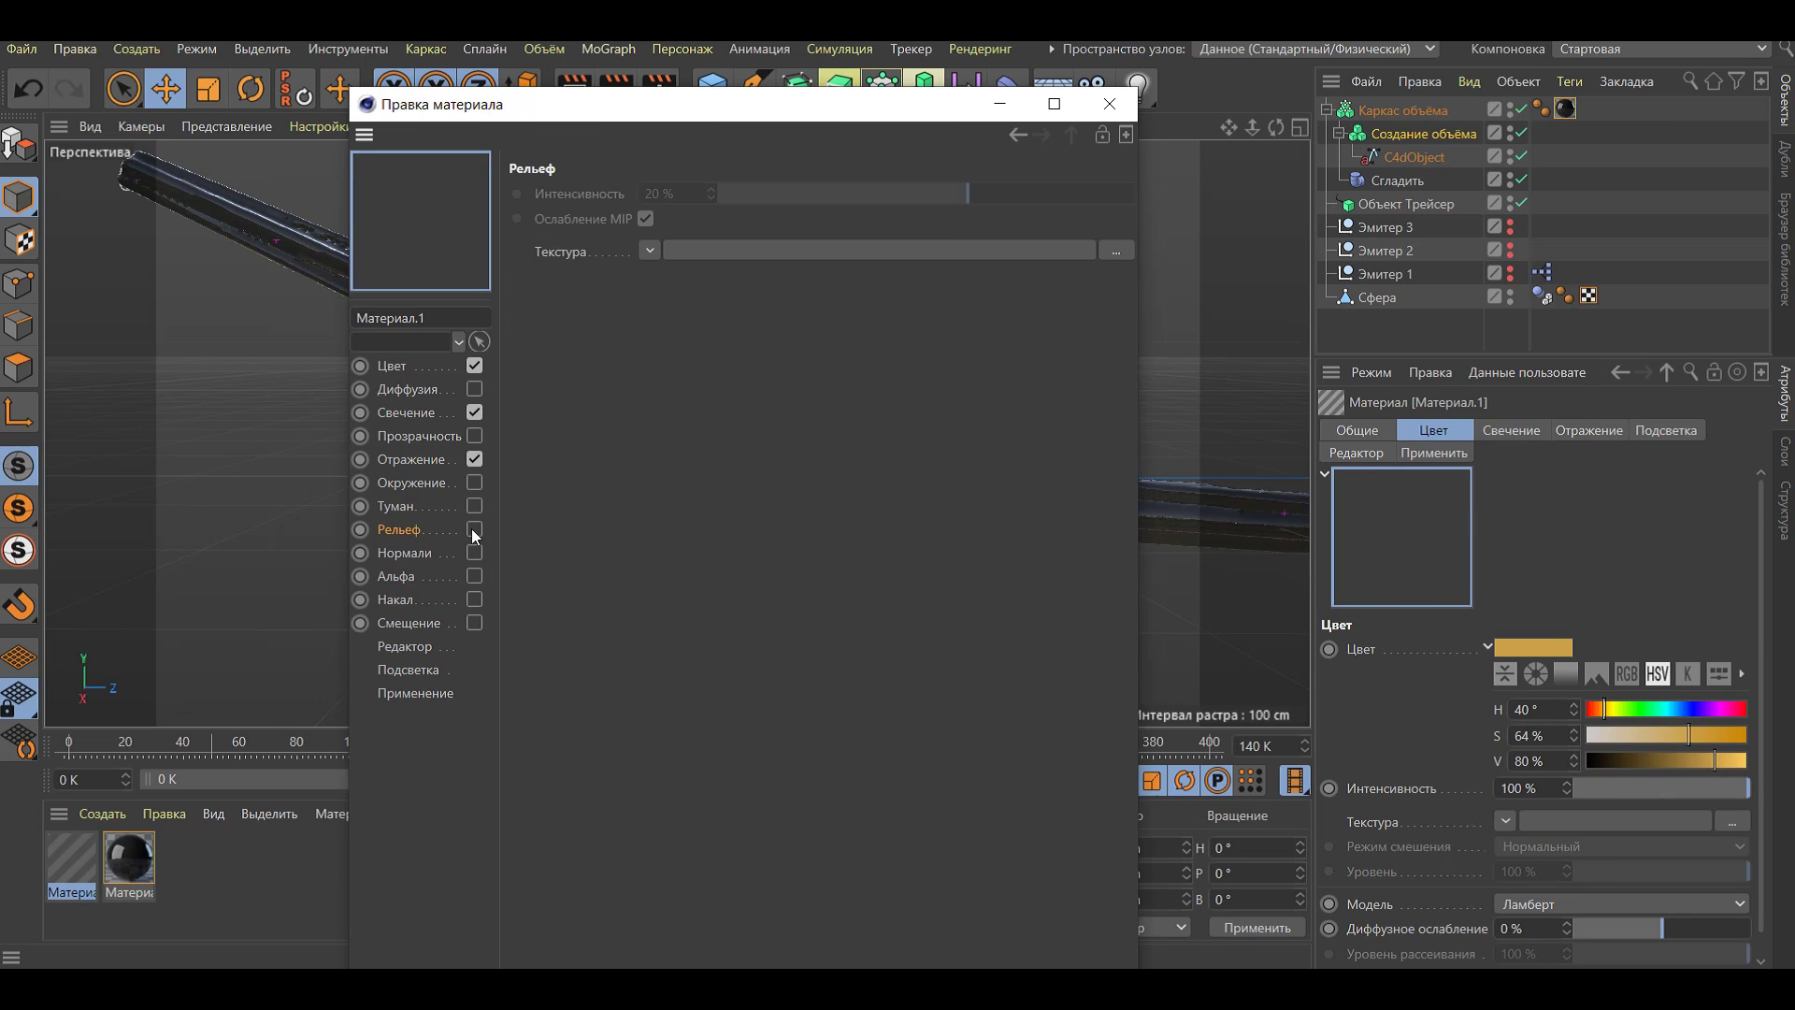
pyautogui.click(650, 250)
pyautogui.click(729, 548)
pyautogui.click(673, 299)
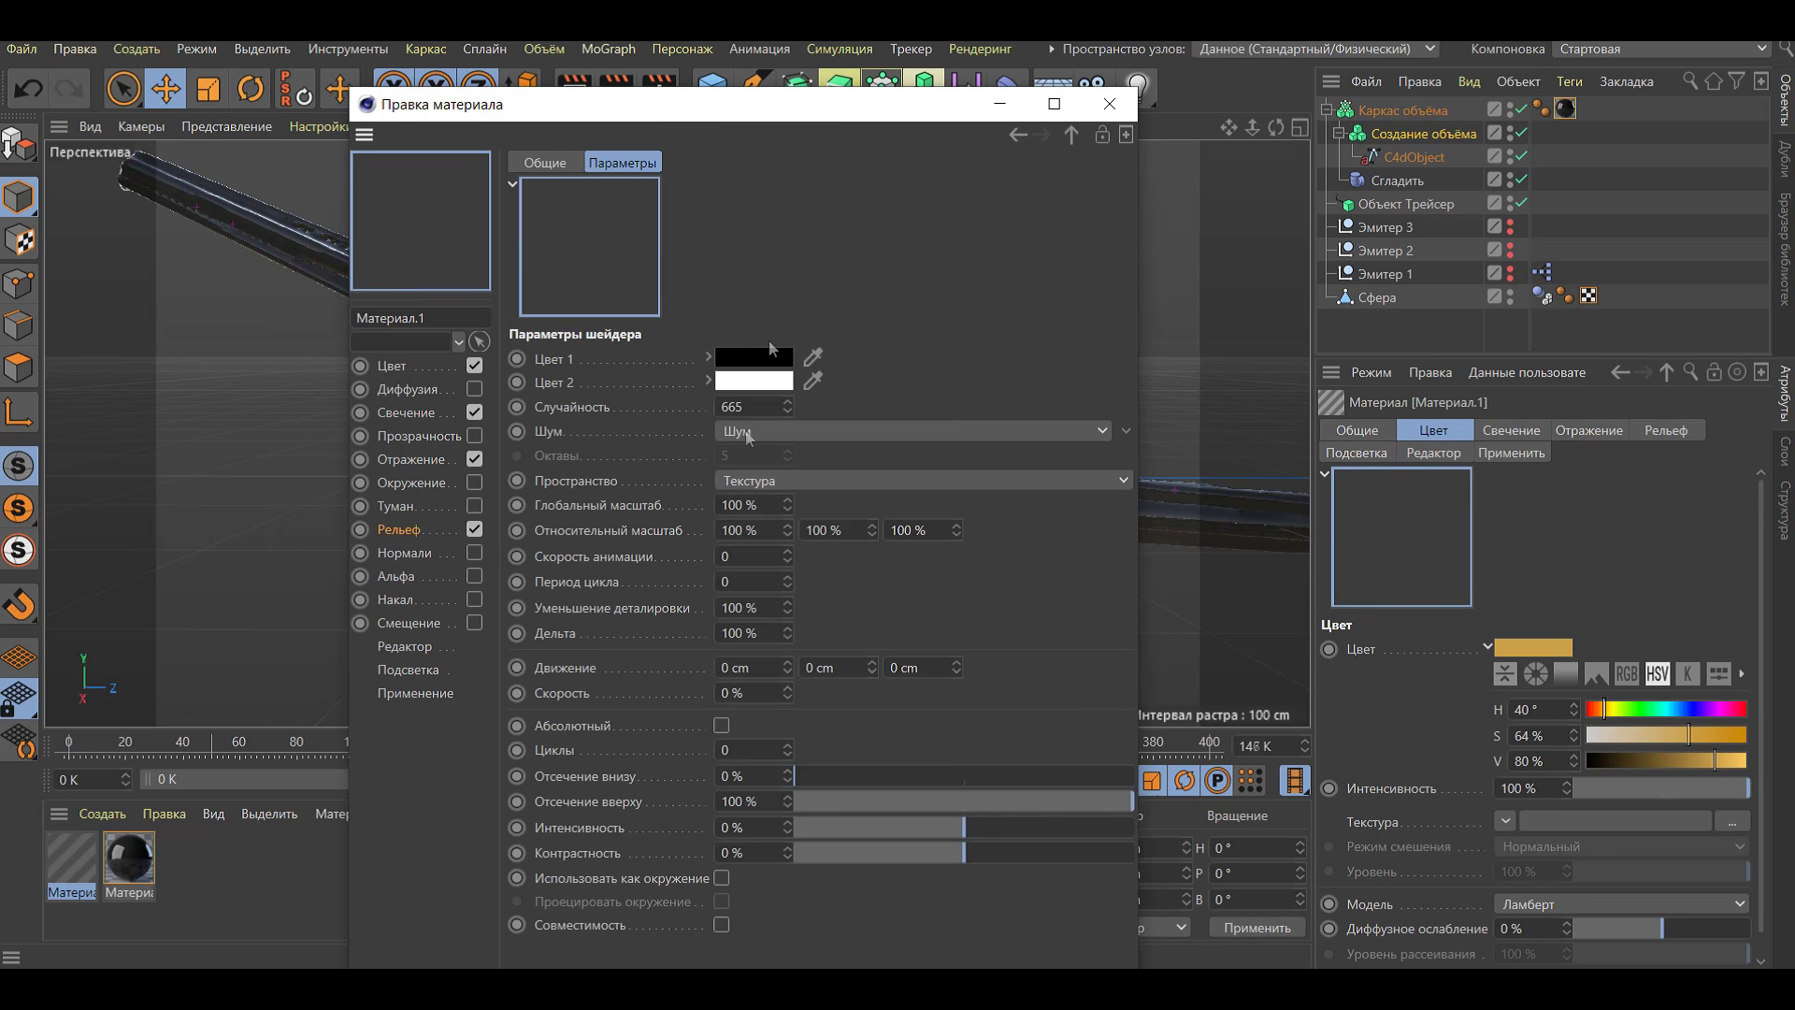
pyautogui.click(776, 431)
pyautogui.click(795, 187)
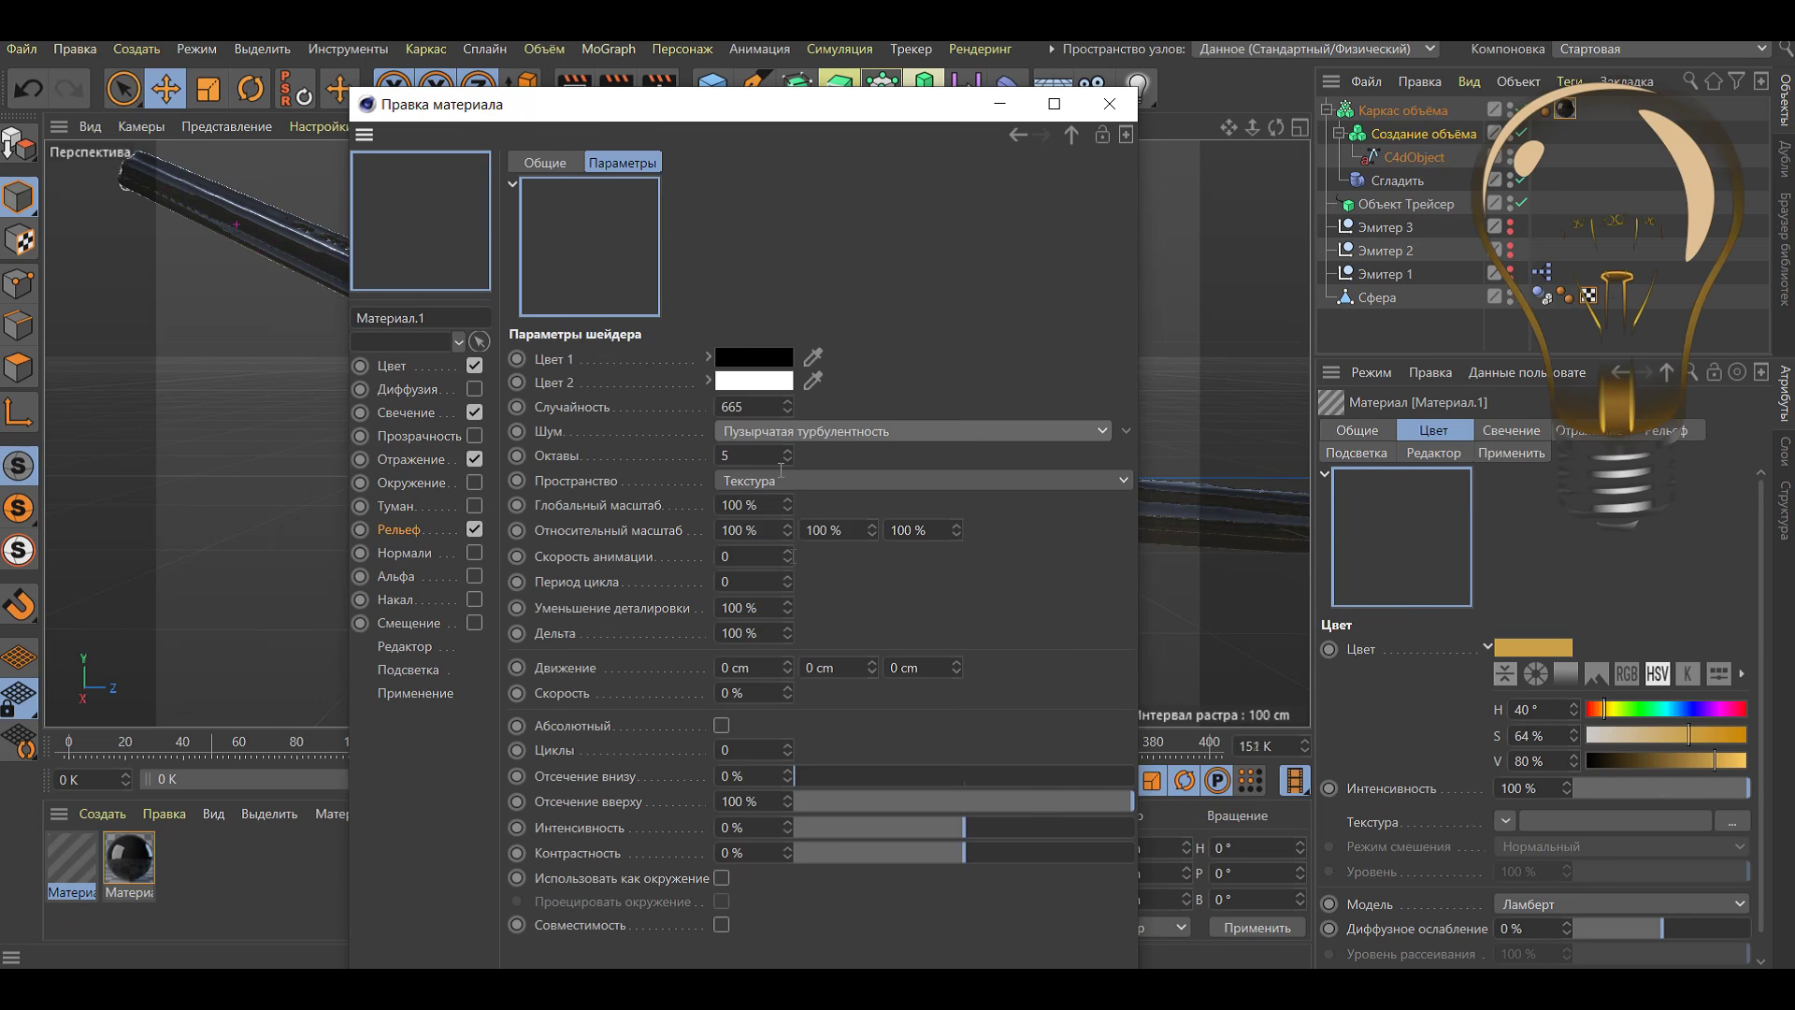
pyautogui.click(729, 503)
pyautogui.write('300')
pyautogui.click(748, 633)
pyautogui.write('300')
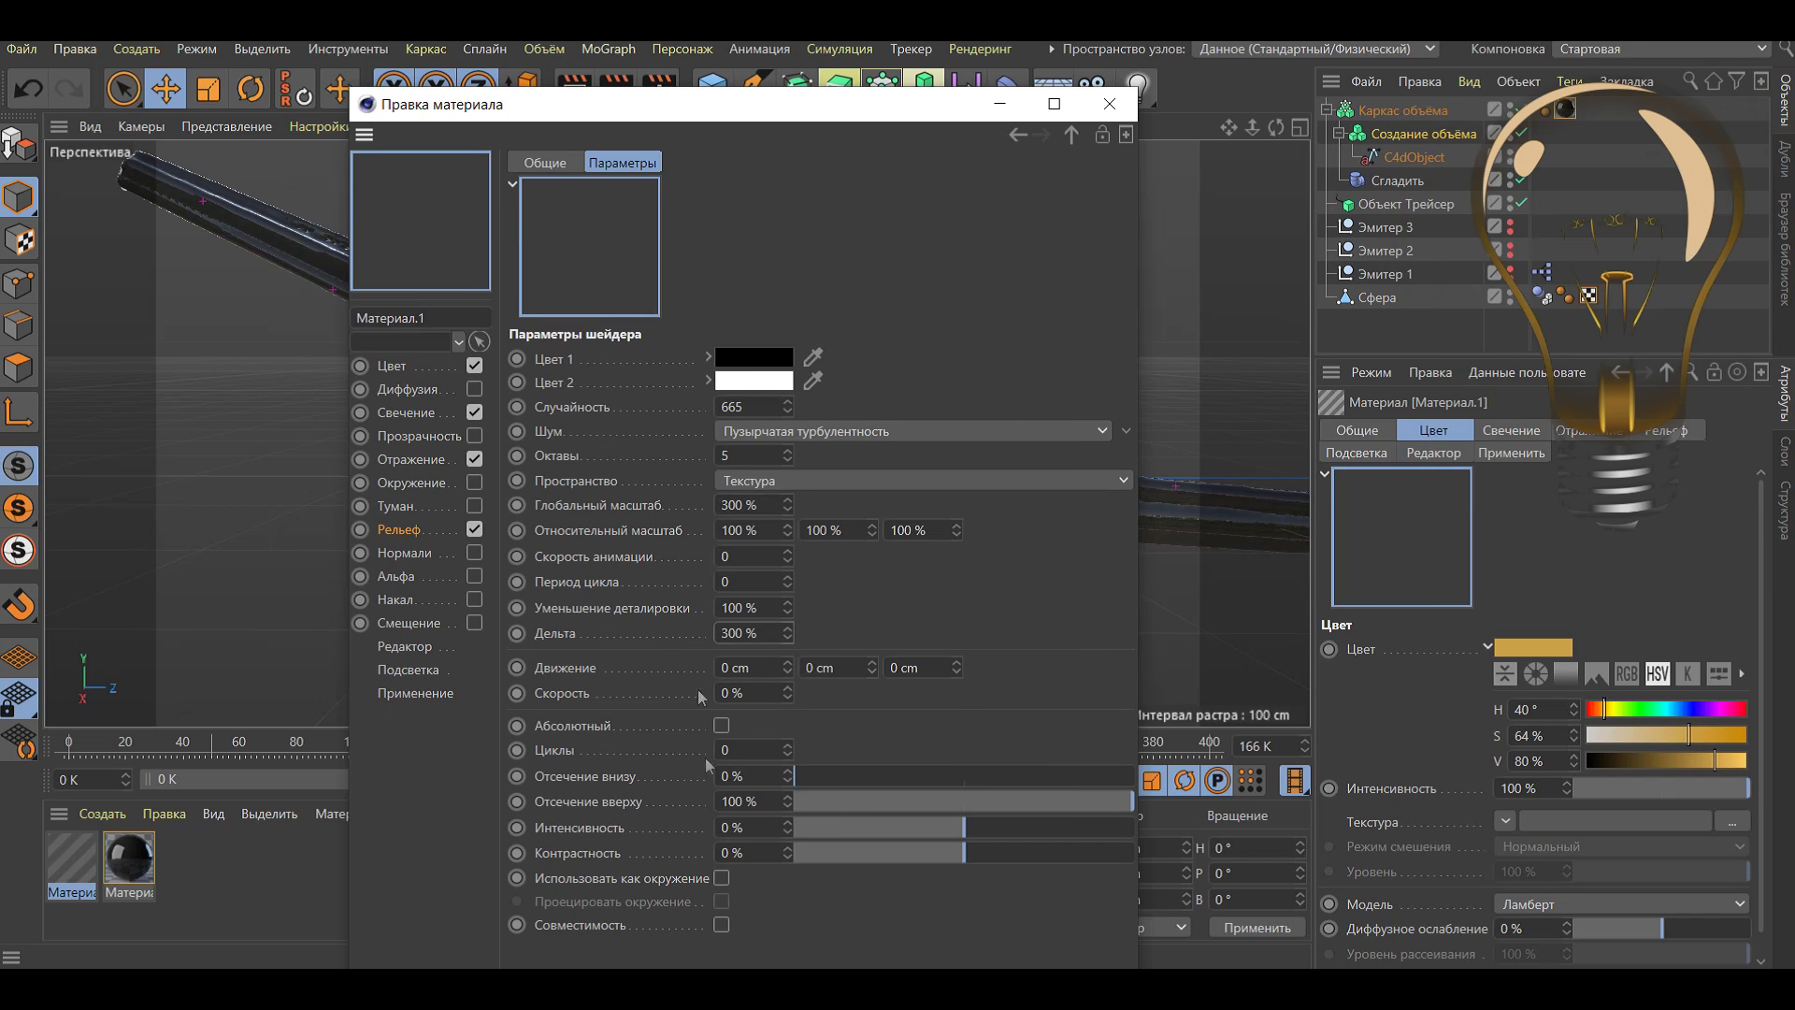
pyautogui.click(729, 750)
# Apply the golden material to Сфера
pyautogui.click(400, 364)
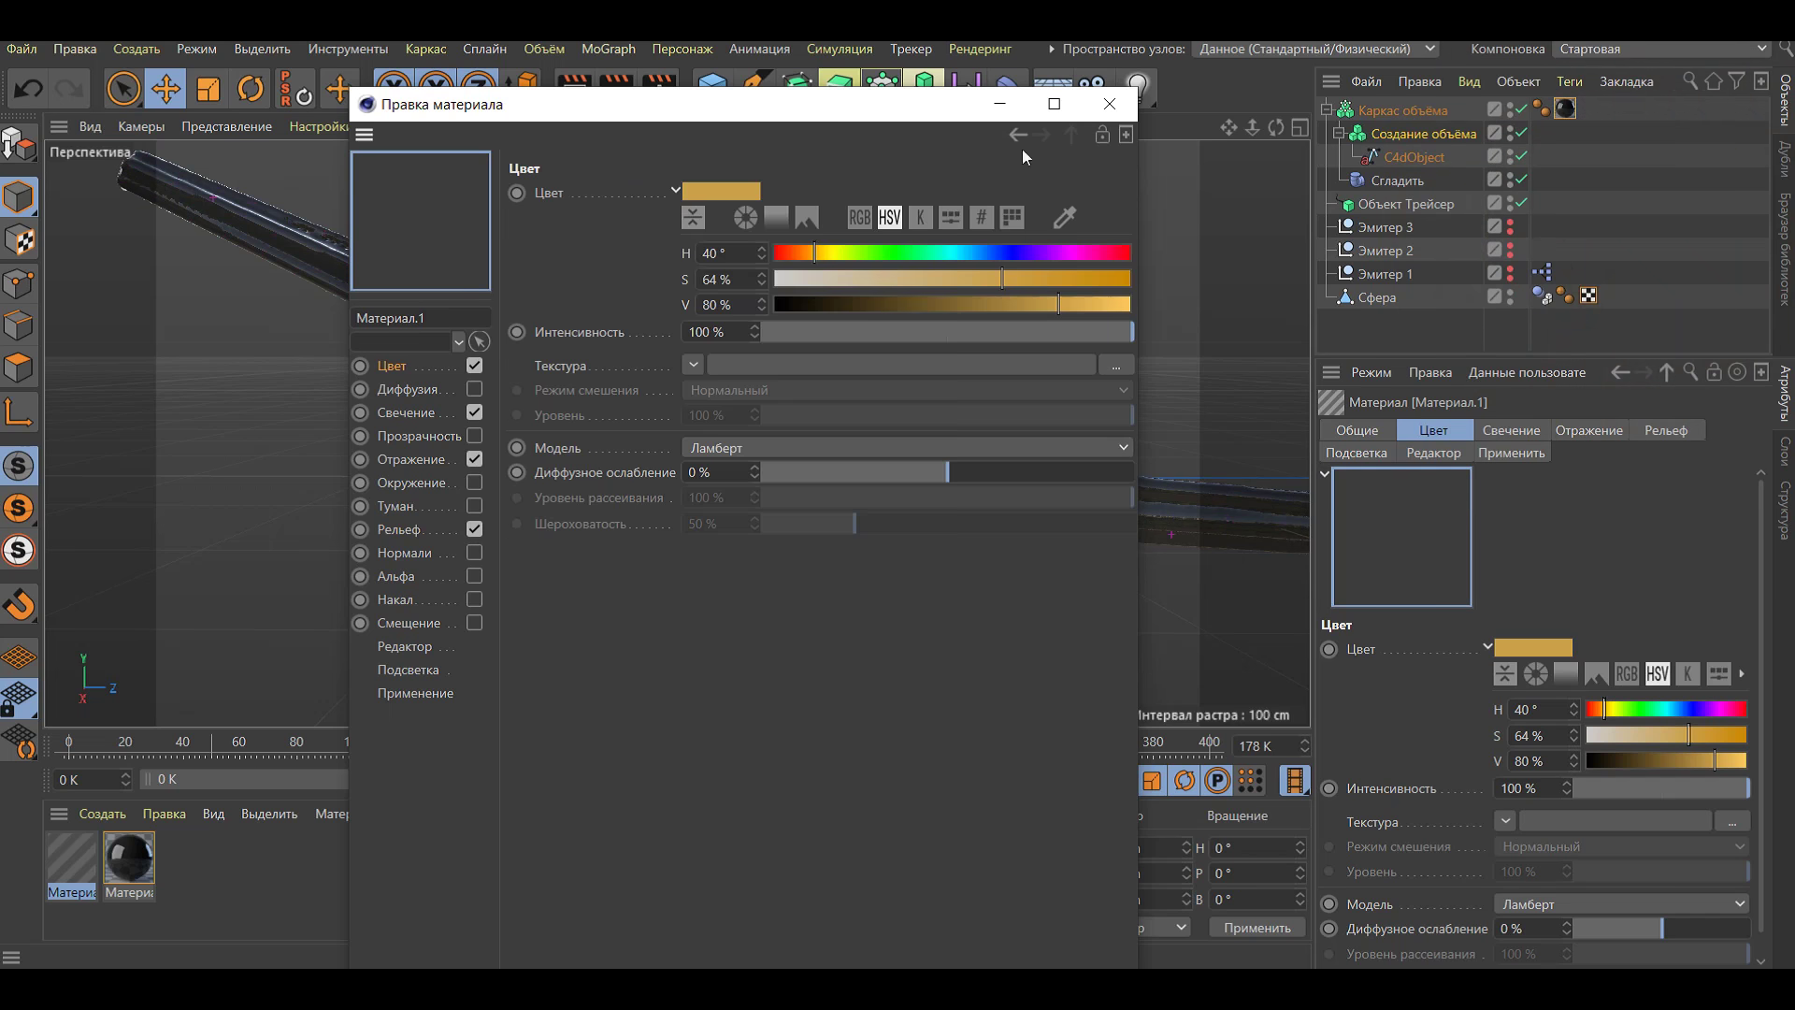
pyautogui.click(1109, 104)
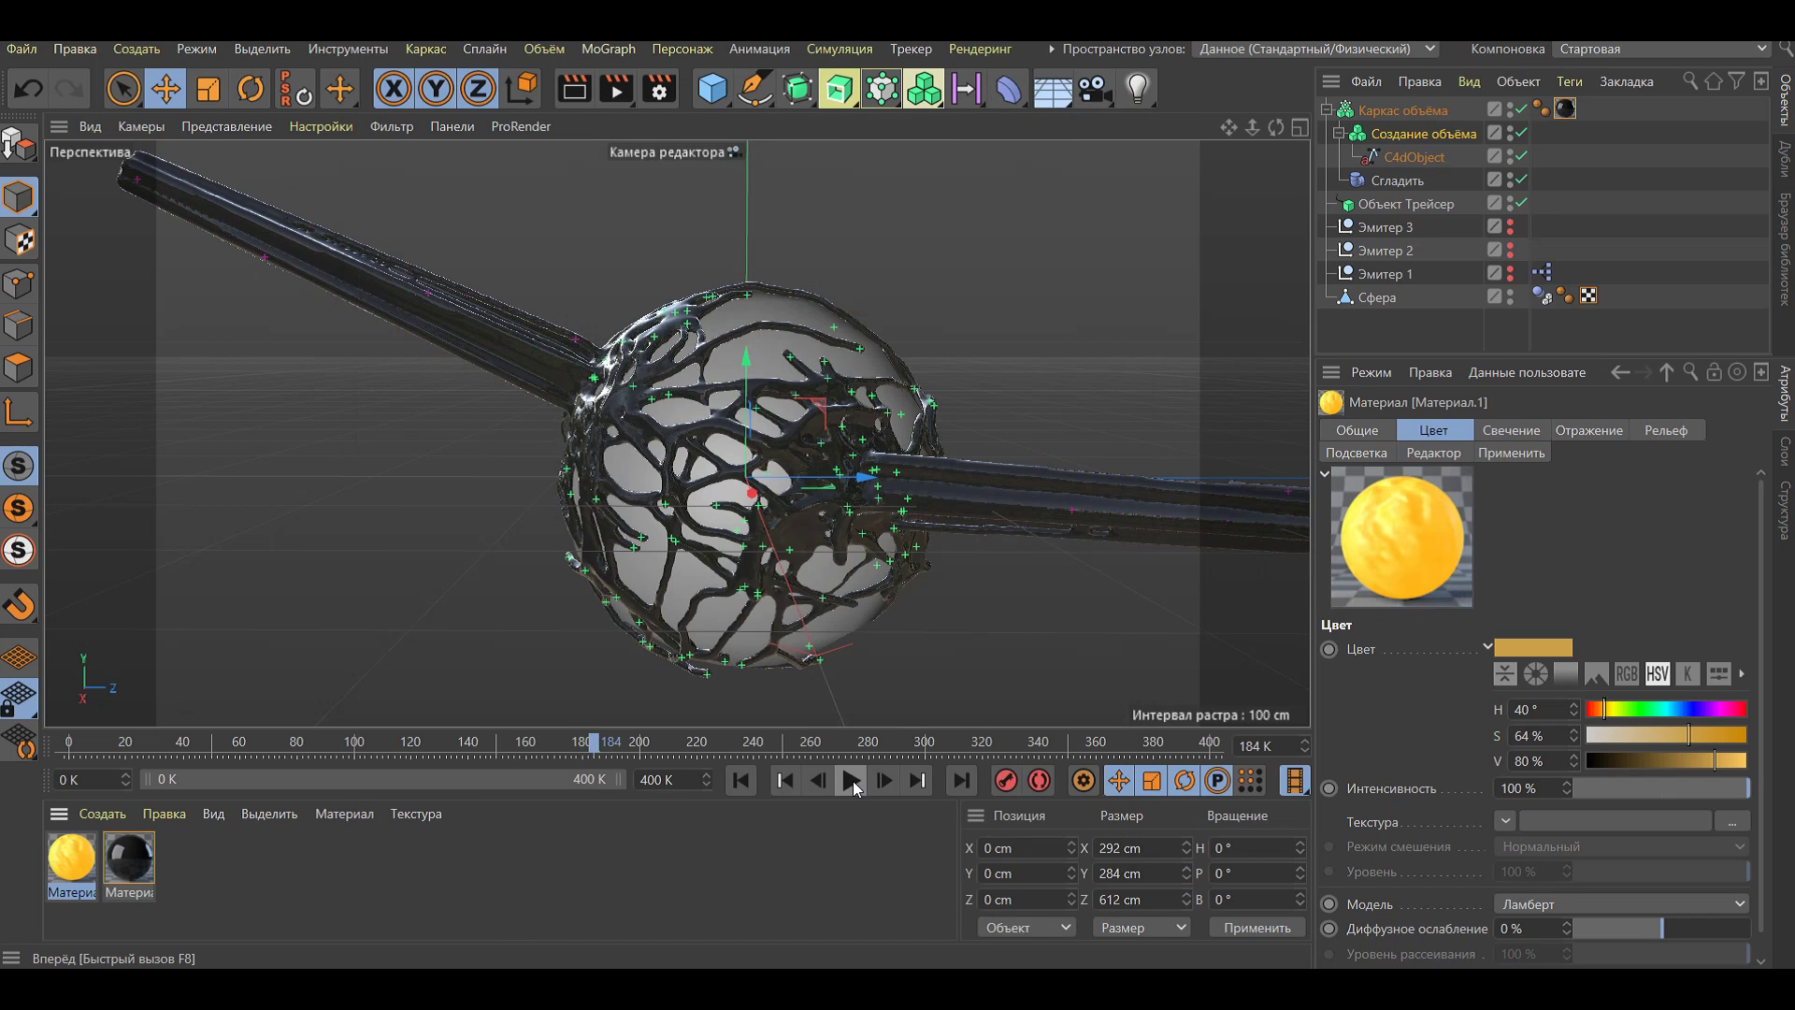
pyautogui.moveTo(73, 862)
pyautogui.mouseDown()
pyautogui.moveTo(1326, 271)
pyautogui.moveTo(1374, 303)
pyautogui.mouseUp()
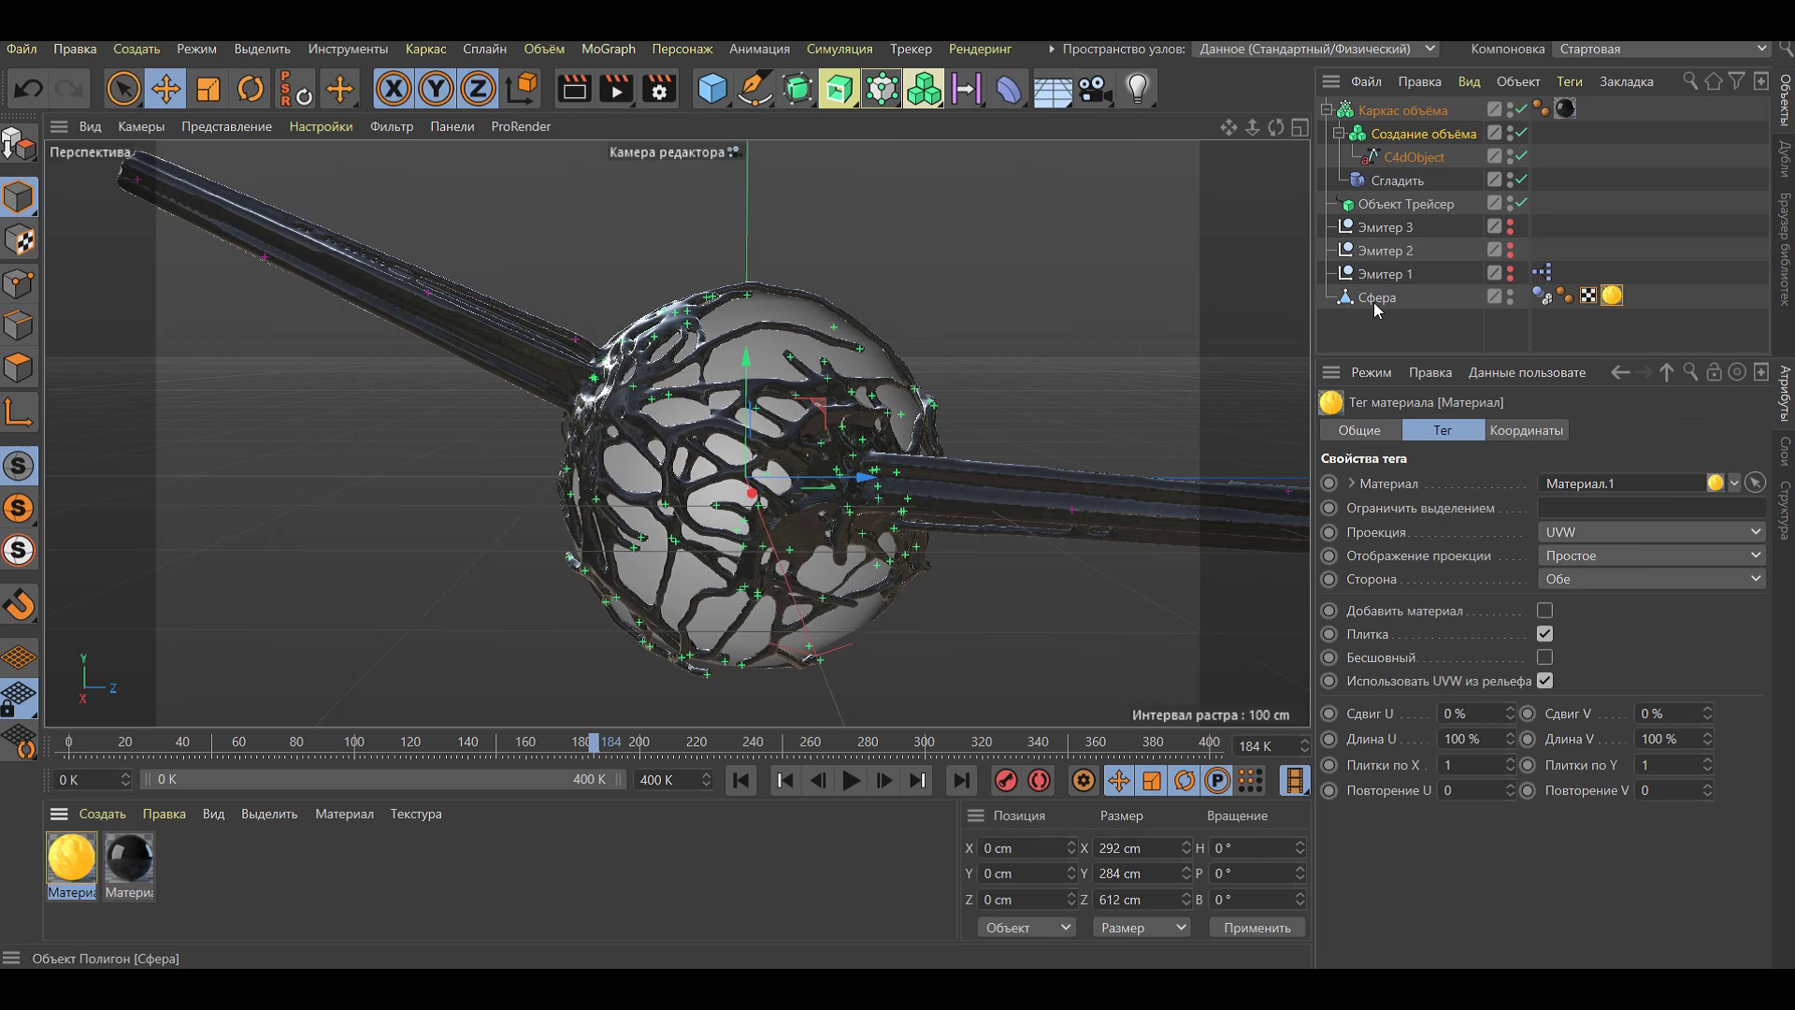
# Zoom the viewport in and out to inspect the golden sphere under the dark veins
pyautogui.scroll(2, 753, 493)
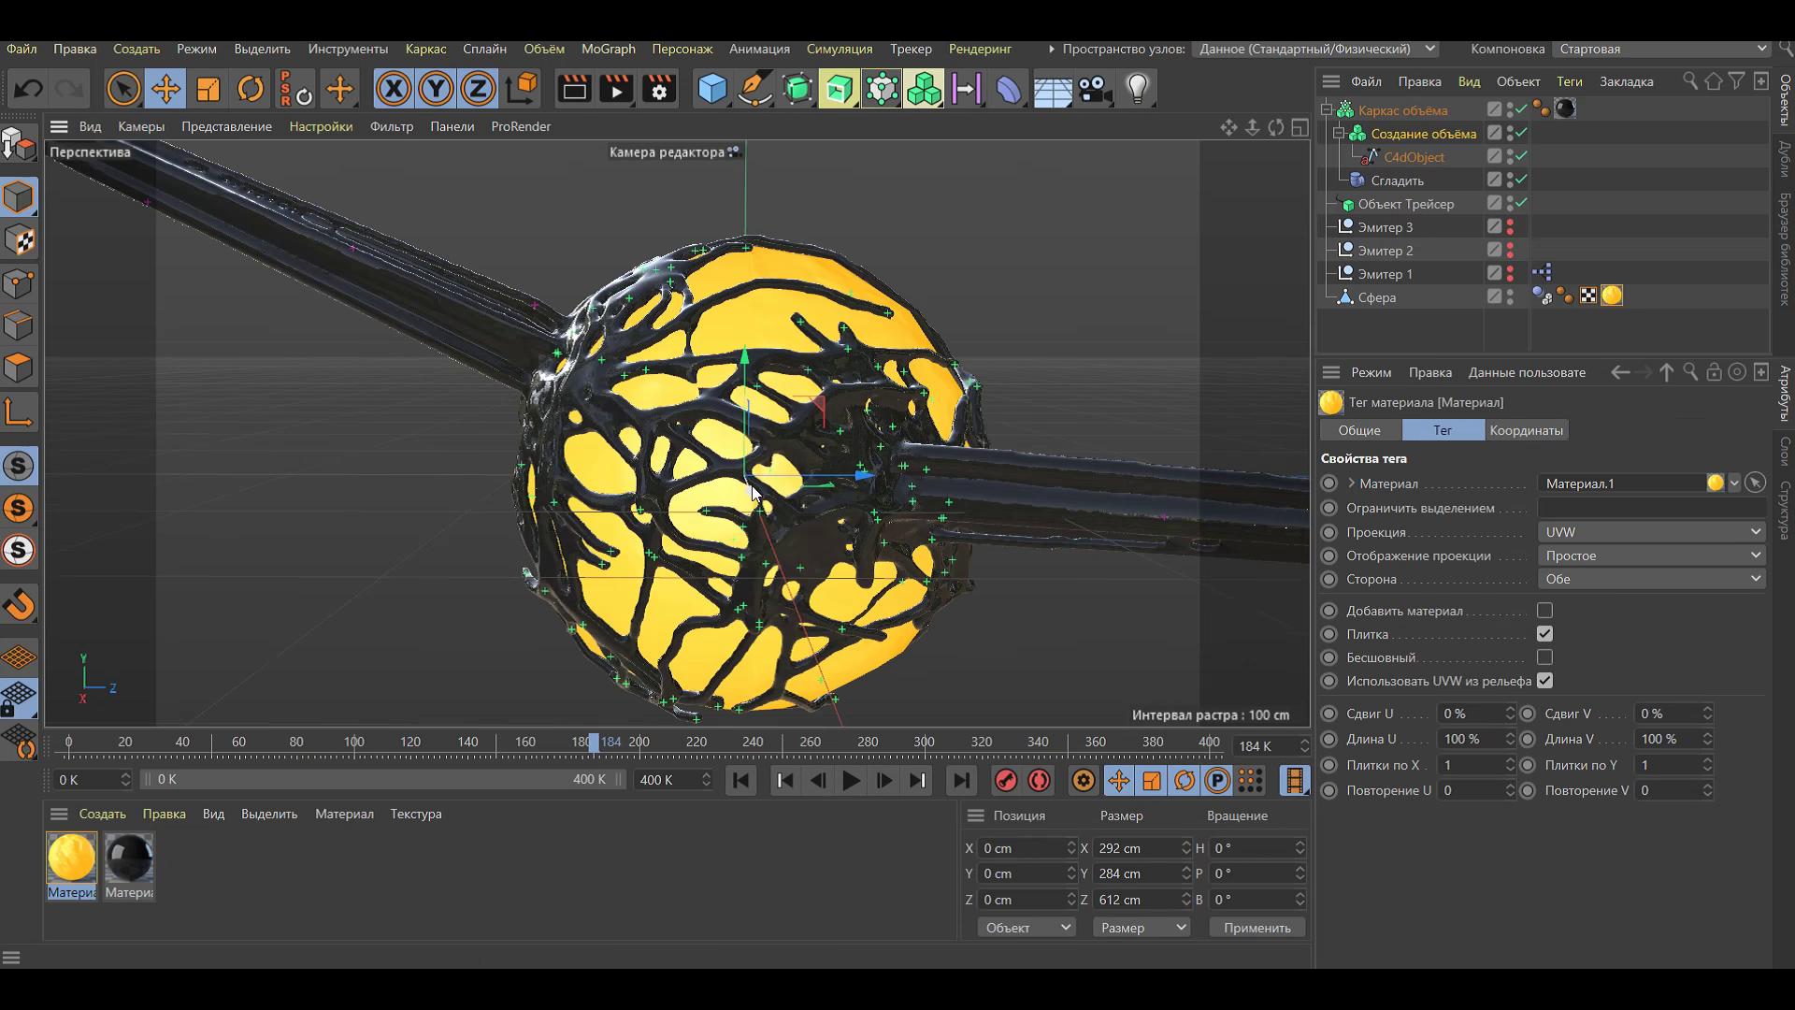
pyautogui.scroll(-2, 749, 233)
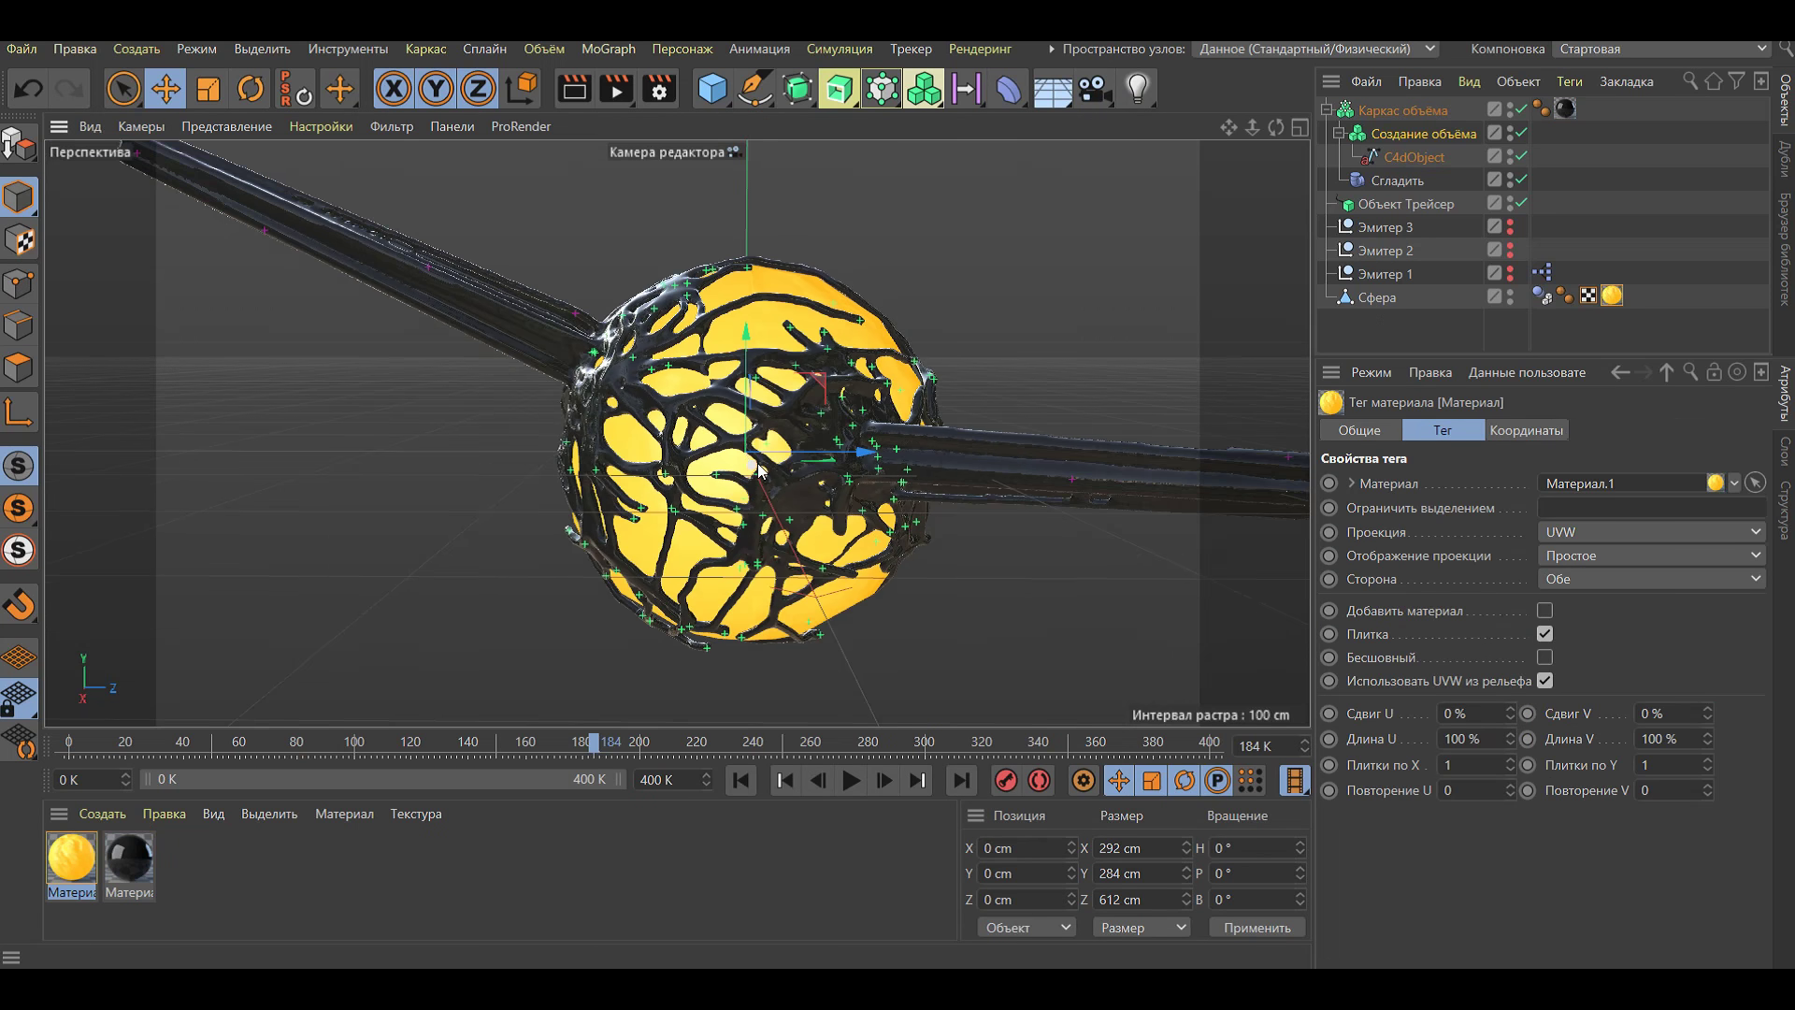
pyautogui.scroll(1, 760, 471)
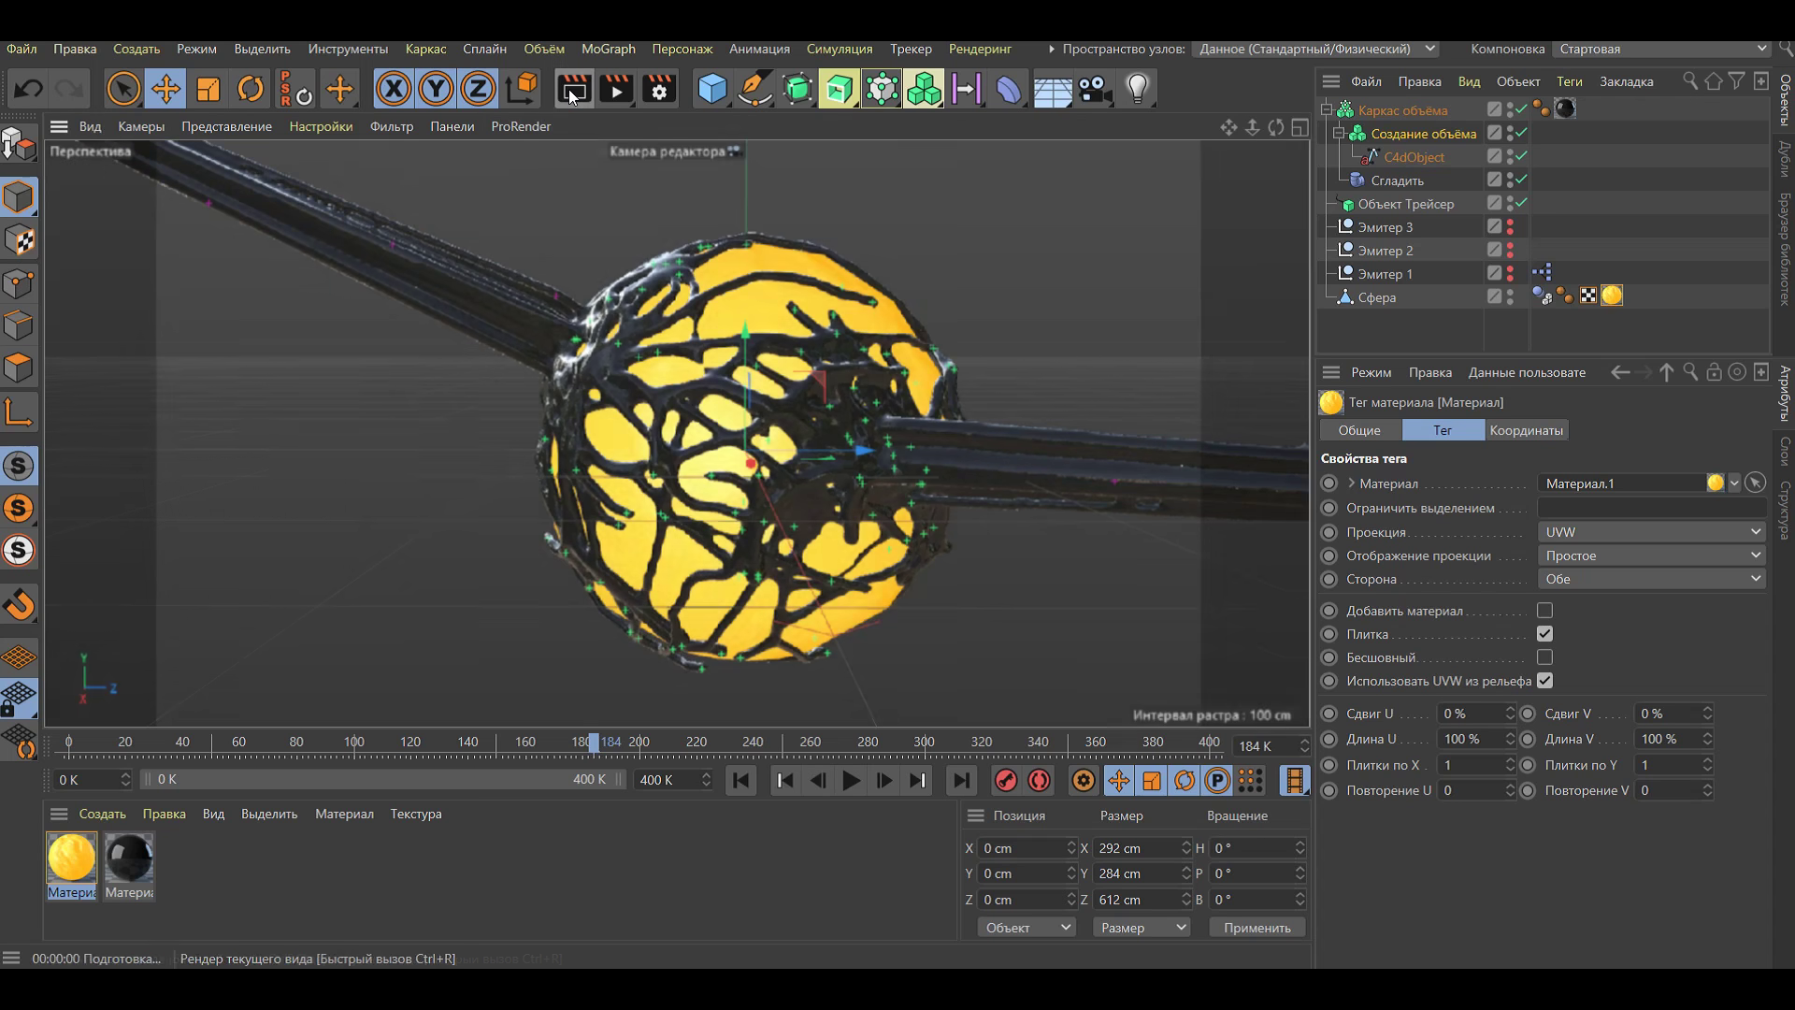